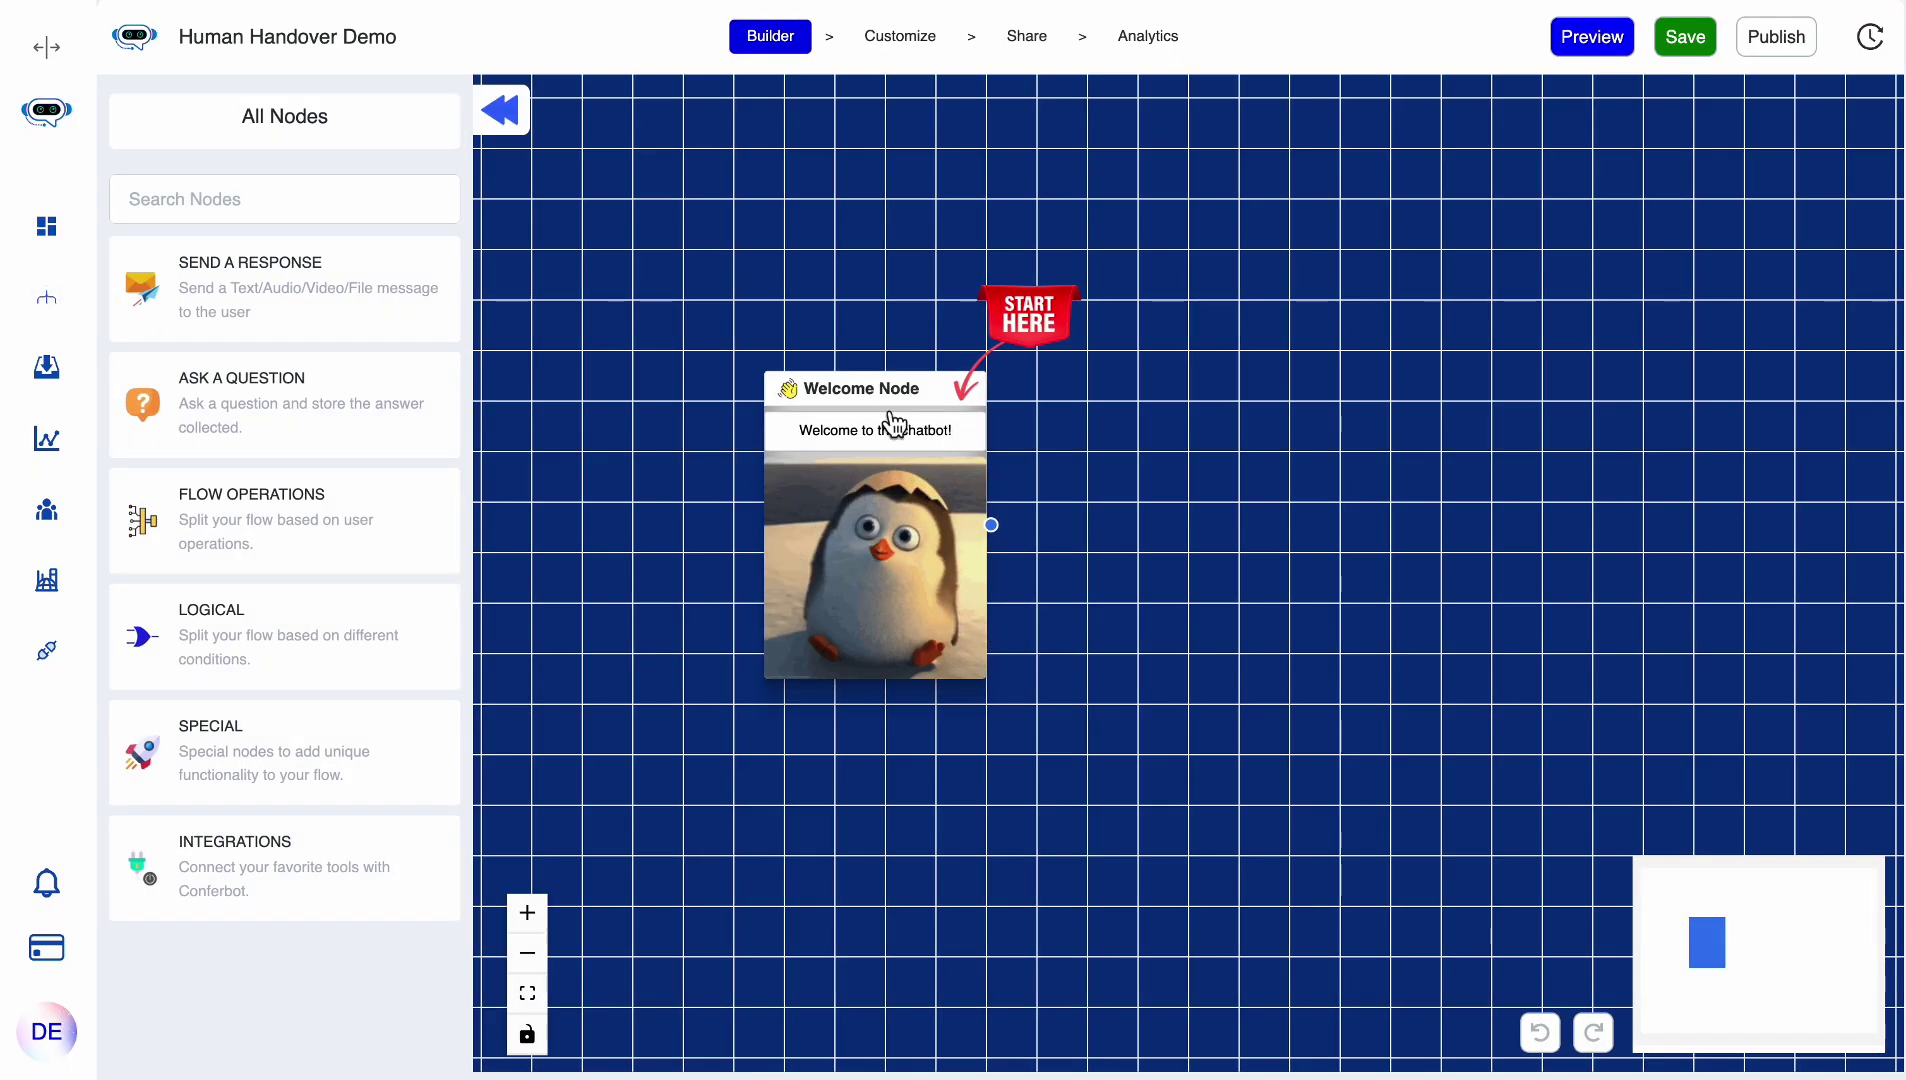
# - Change the Welcome Node's message to "Welcome to the Conferbot"
pyautogui.click(946, 524)
pyautogui.click(404, 447)
pyautogui.press('BackSpace')
pyautogui.press('BackSpace')
pyautogui.press('BackSpace')
pyautogui.press('BackSpace')
pyautogui.press('BackSpace')
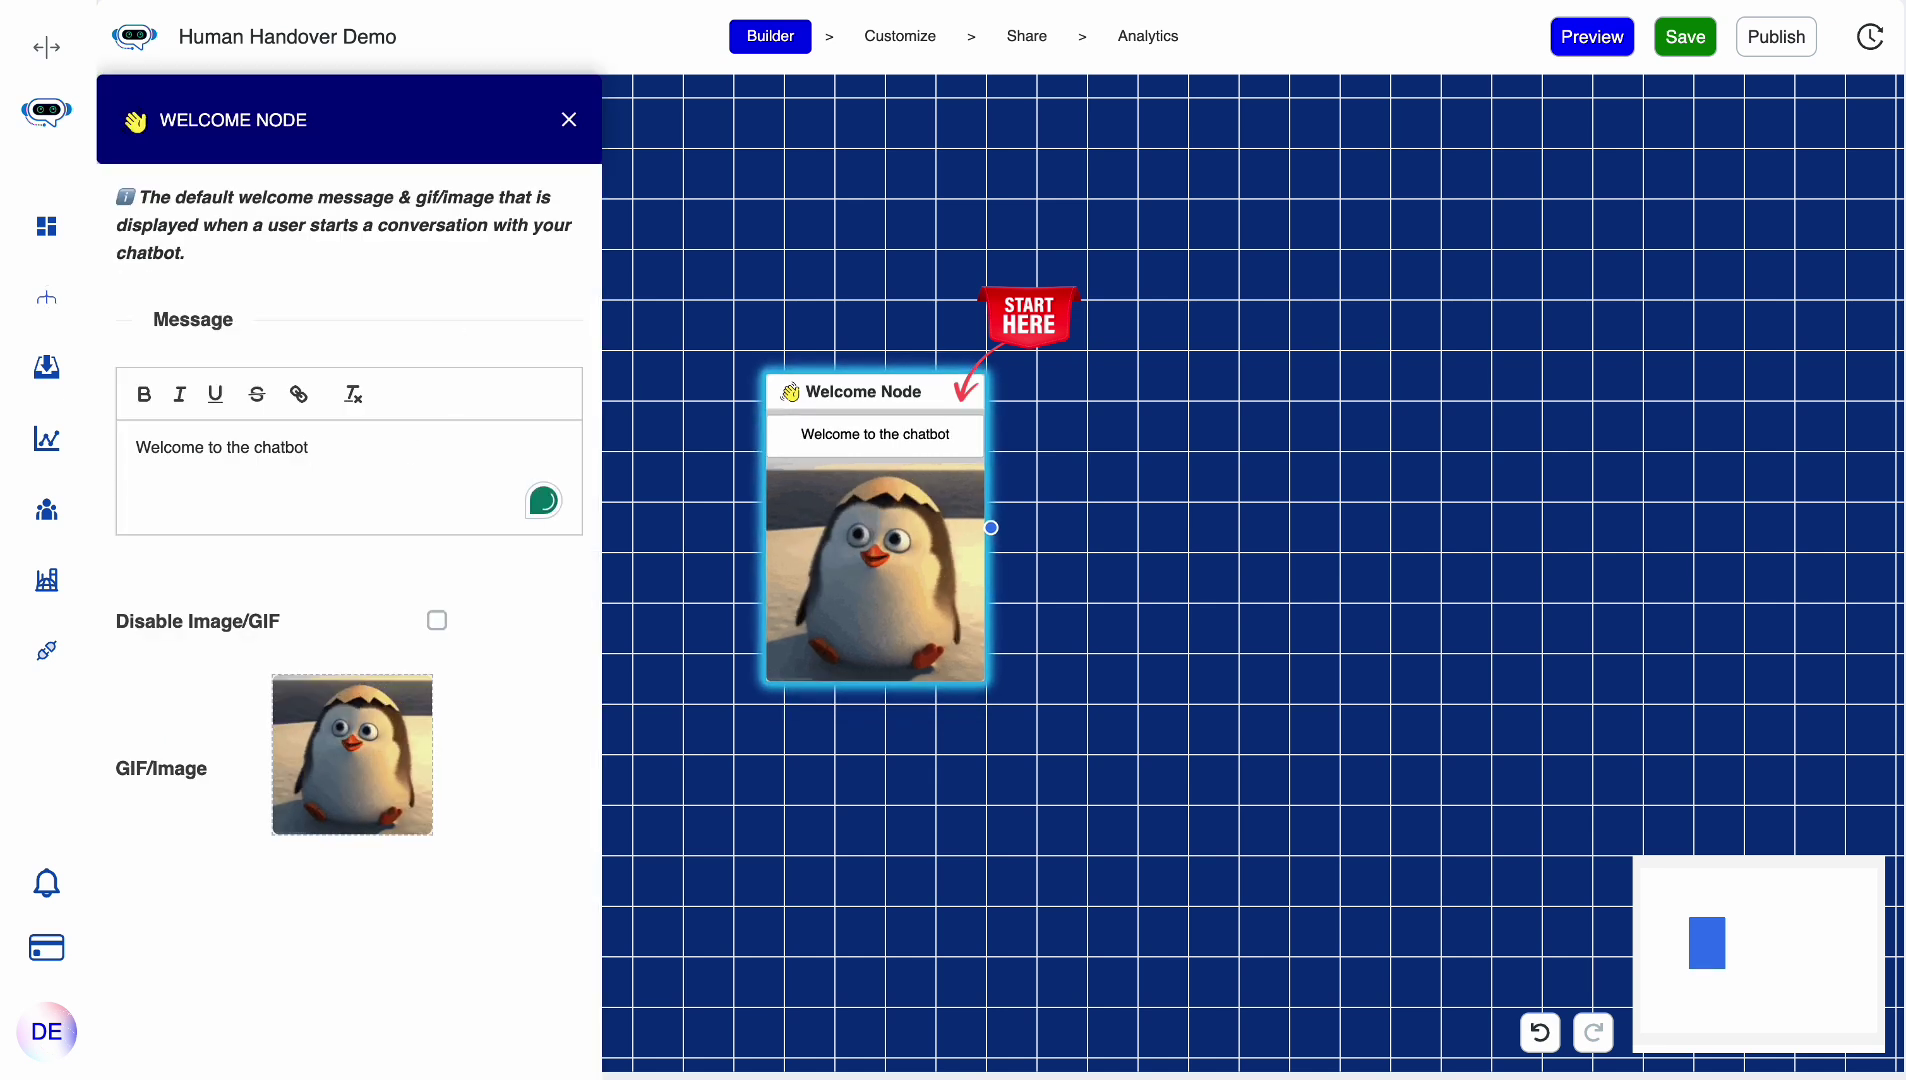
pyautogui.press('BackSpace')
pyautogui.press('BackSpace')
pyautogui.press('BackSpace')
pyautogui.write('Conferbot')
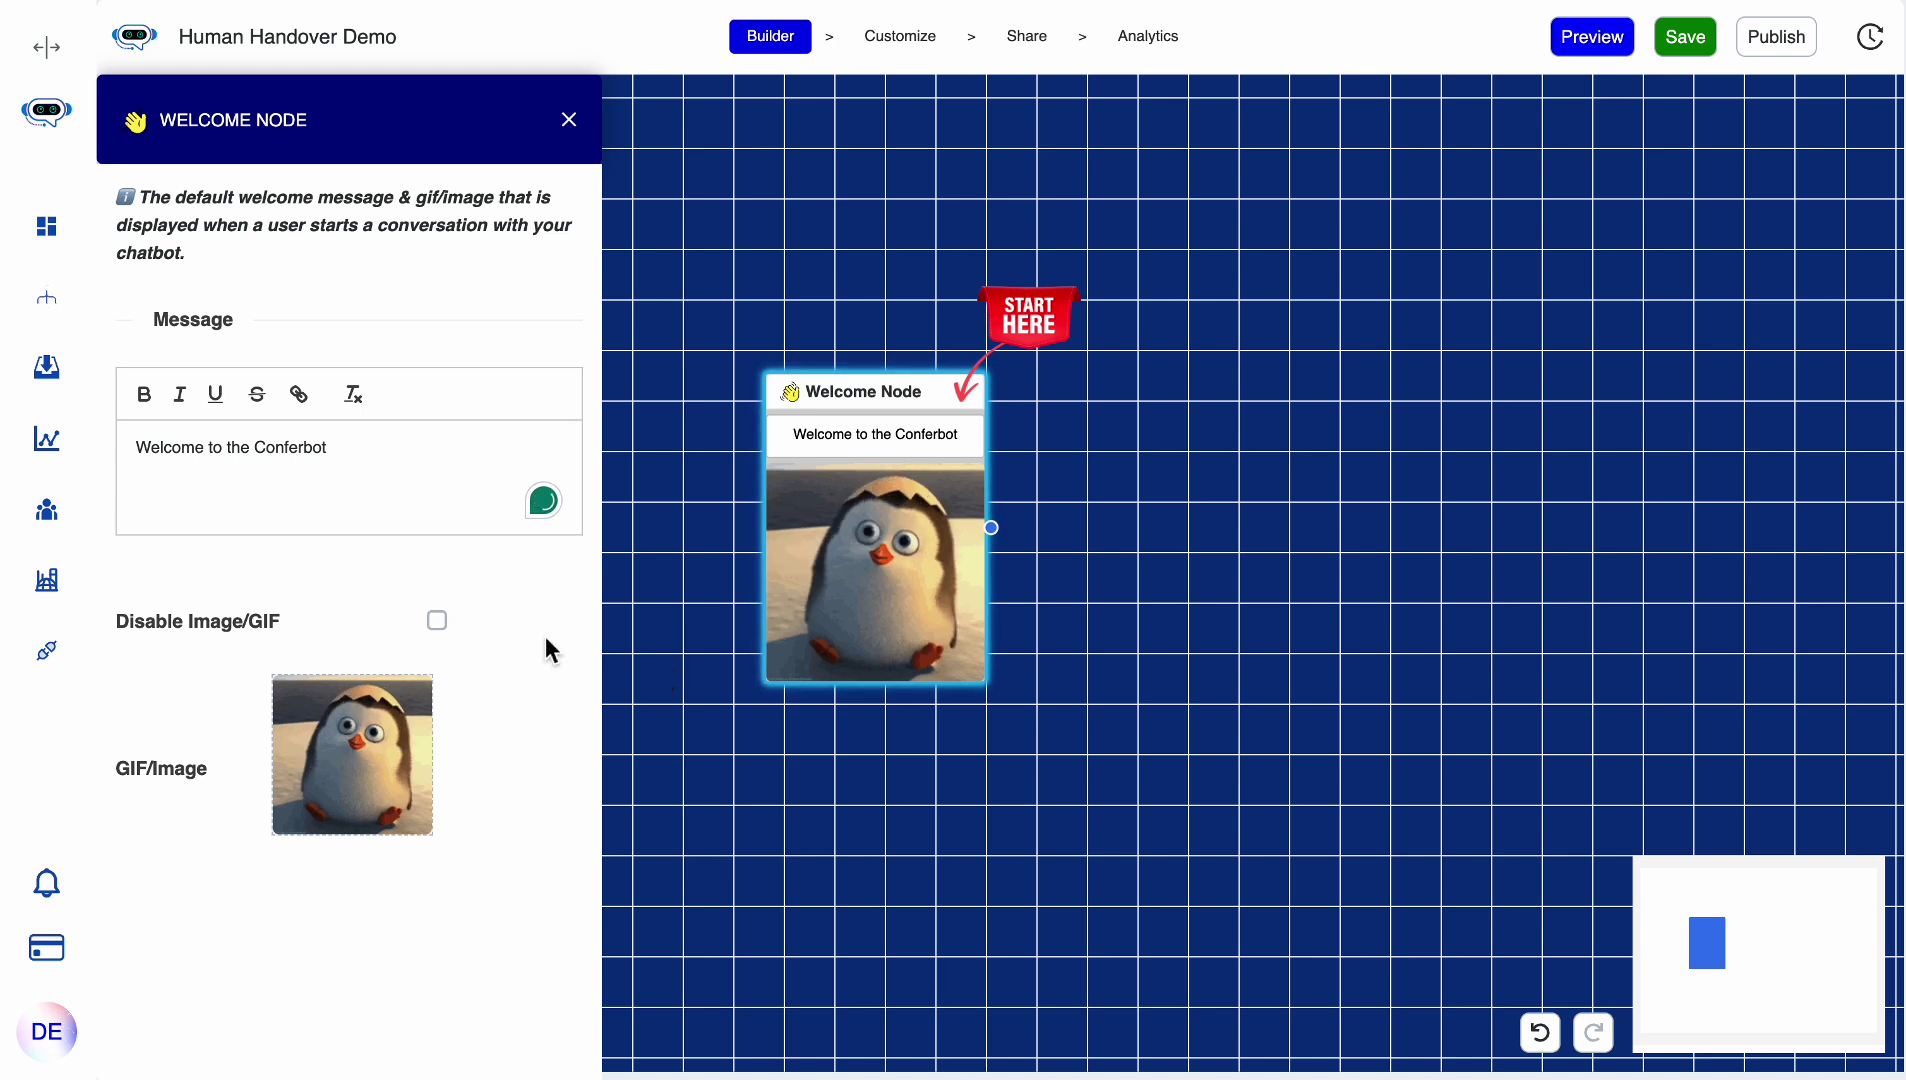
pyautogui.click(727, 672)
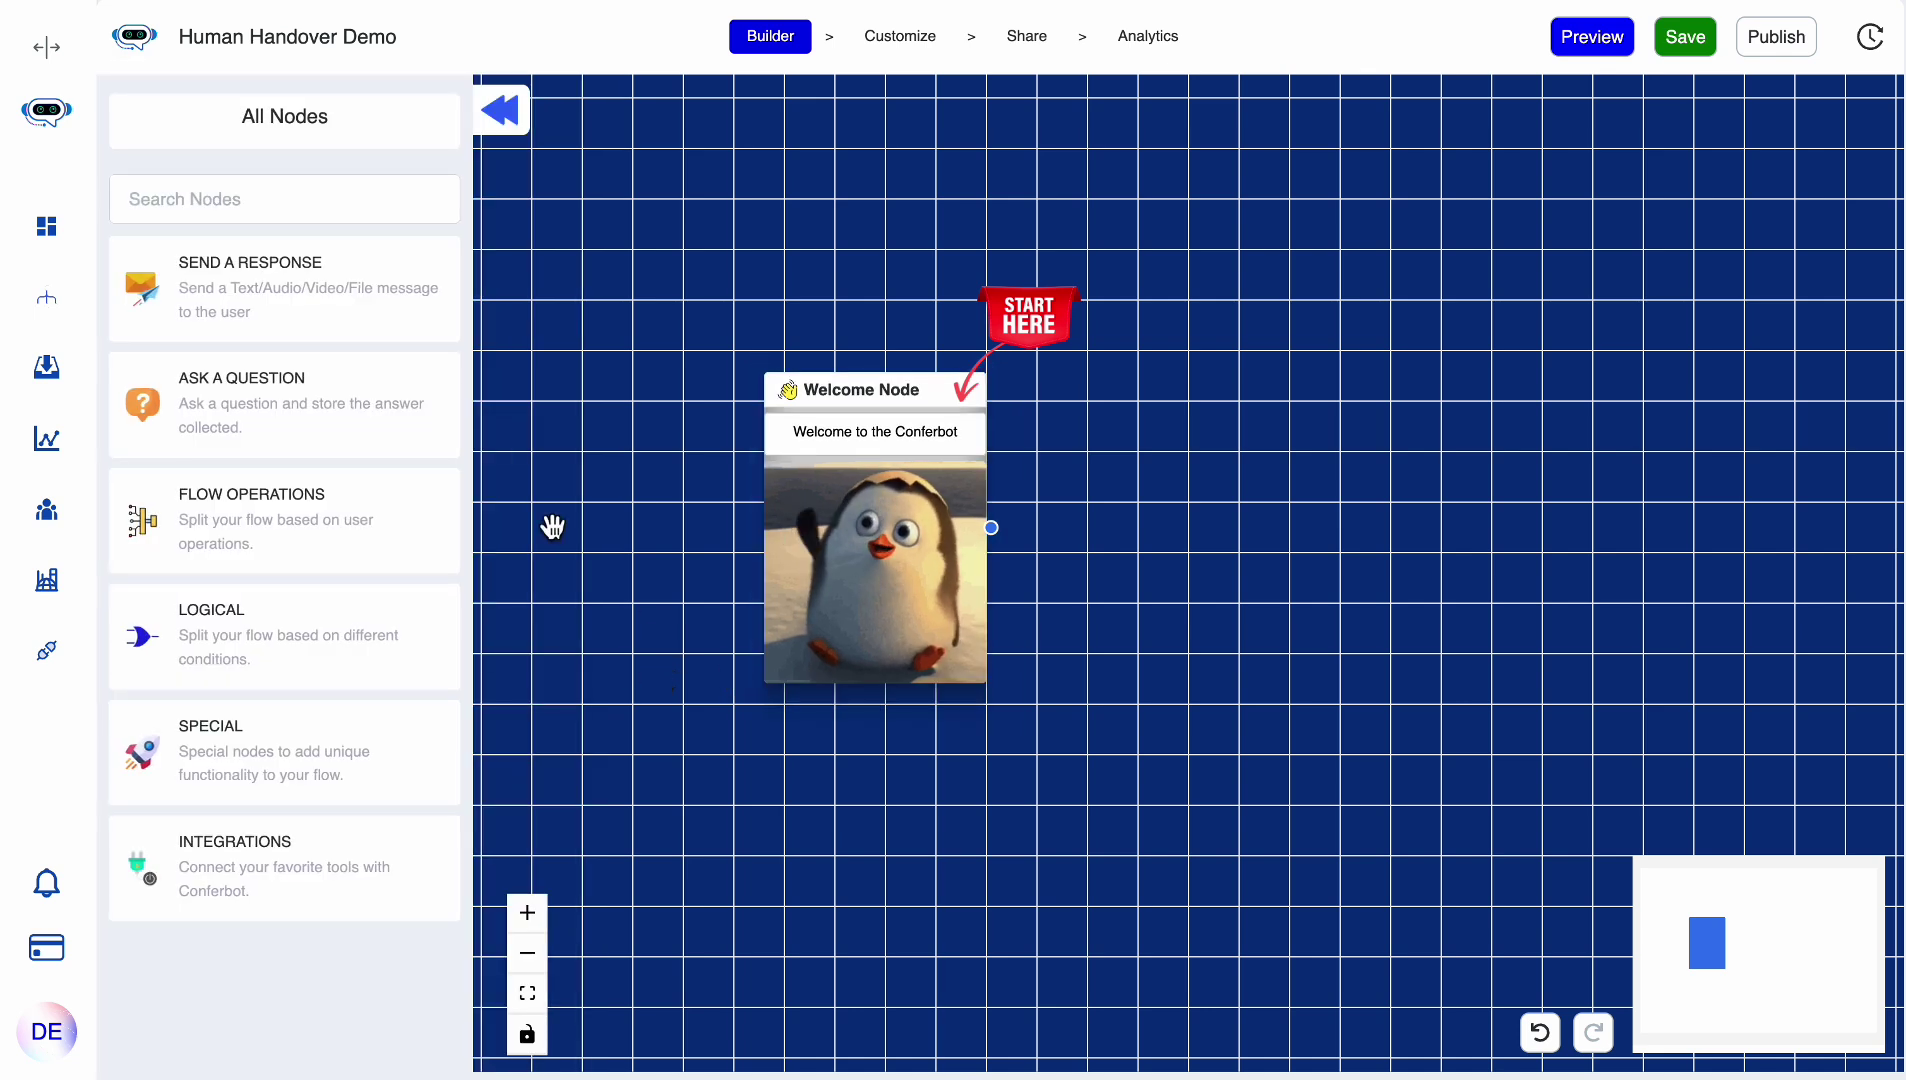
# - Add a Text Choices node from the flow operations and place it to the right of the Welcome Node
pyautogui.click(404, 505)
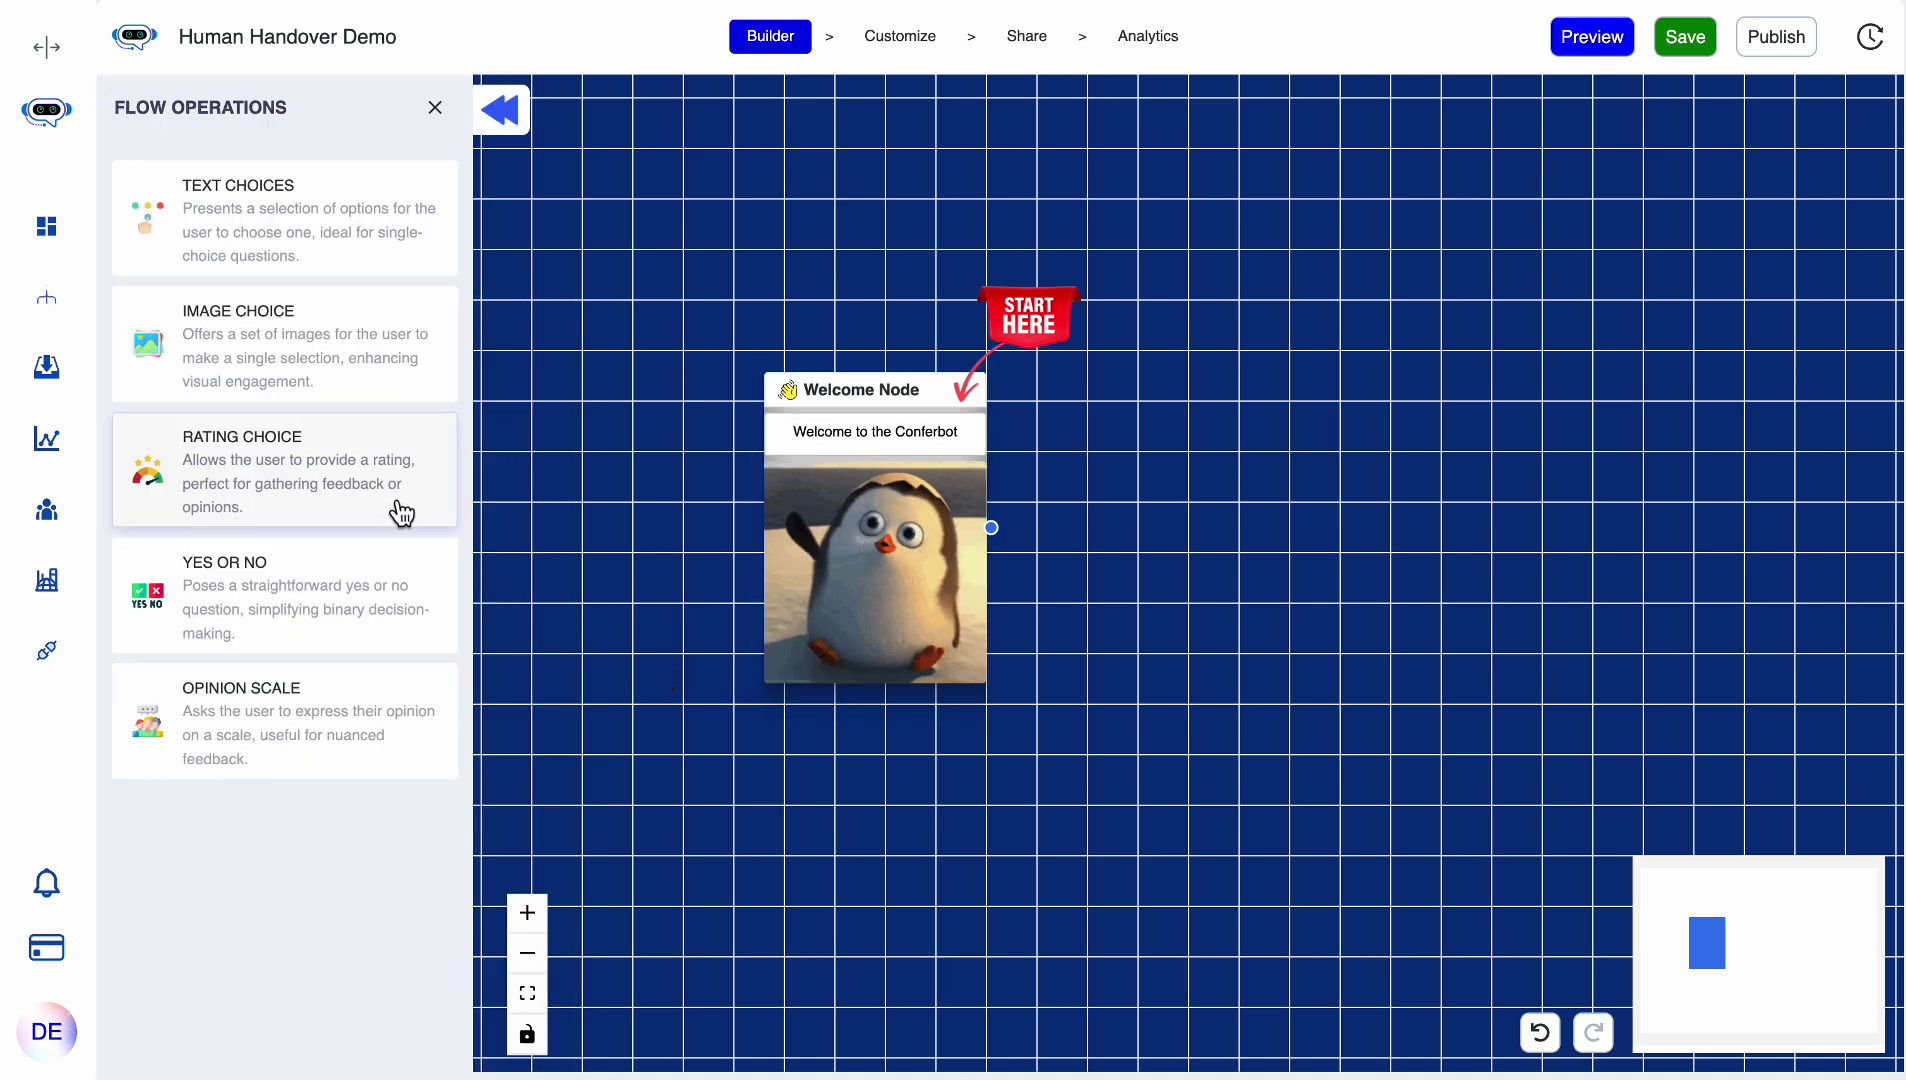
pyautogui.moveTo(362, 247); pyautogui.dragTo(1420, 565)
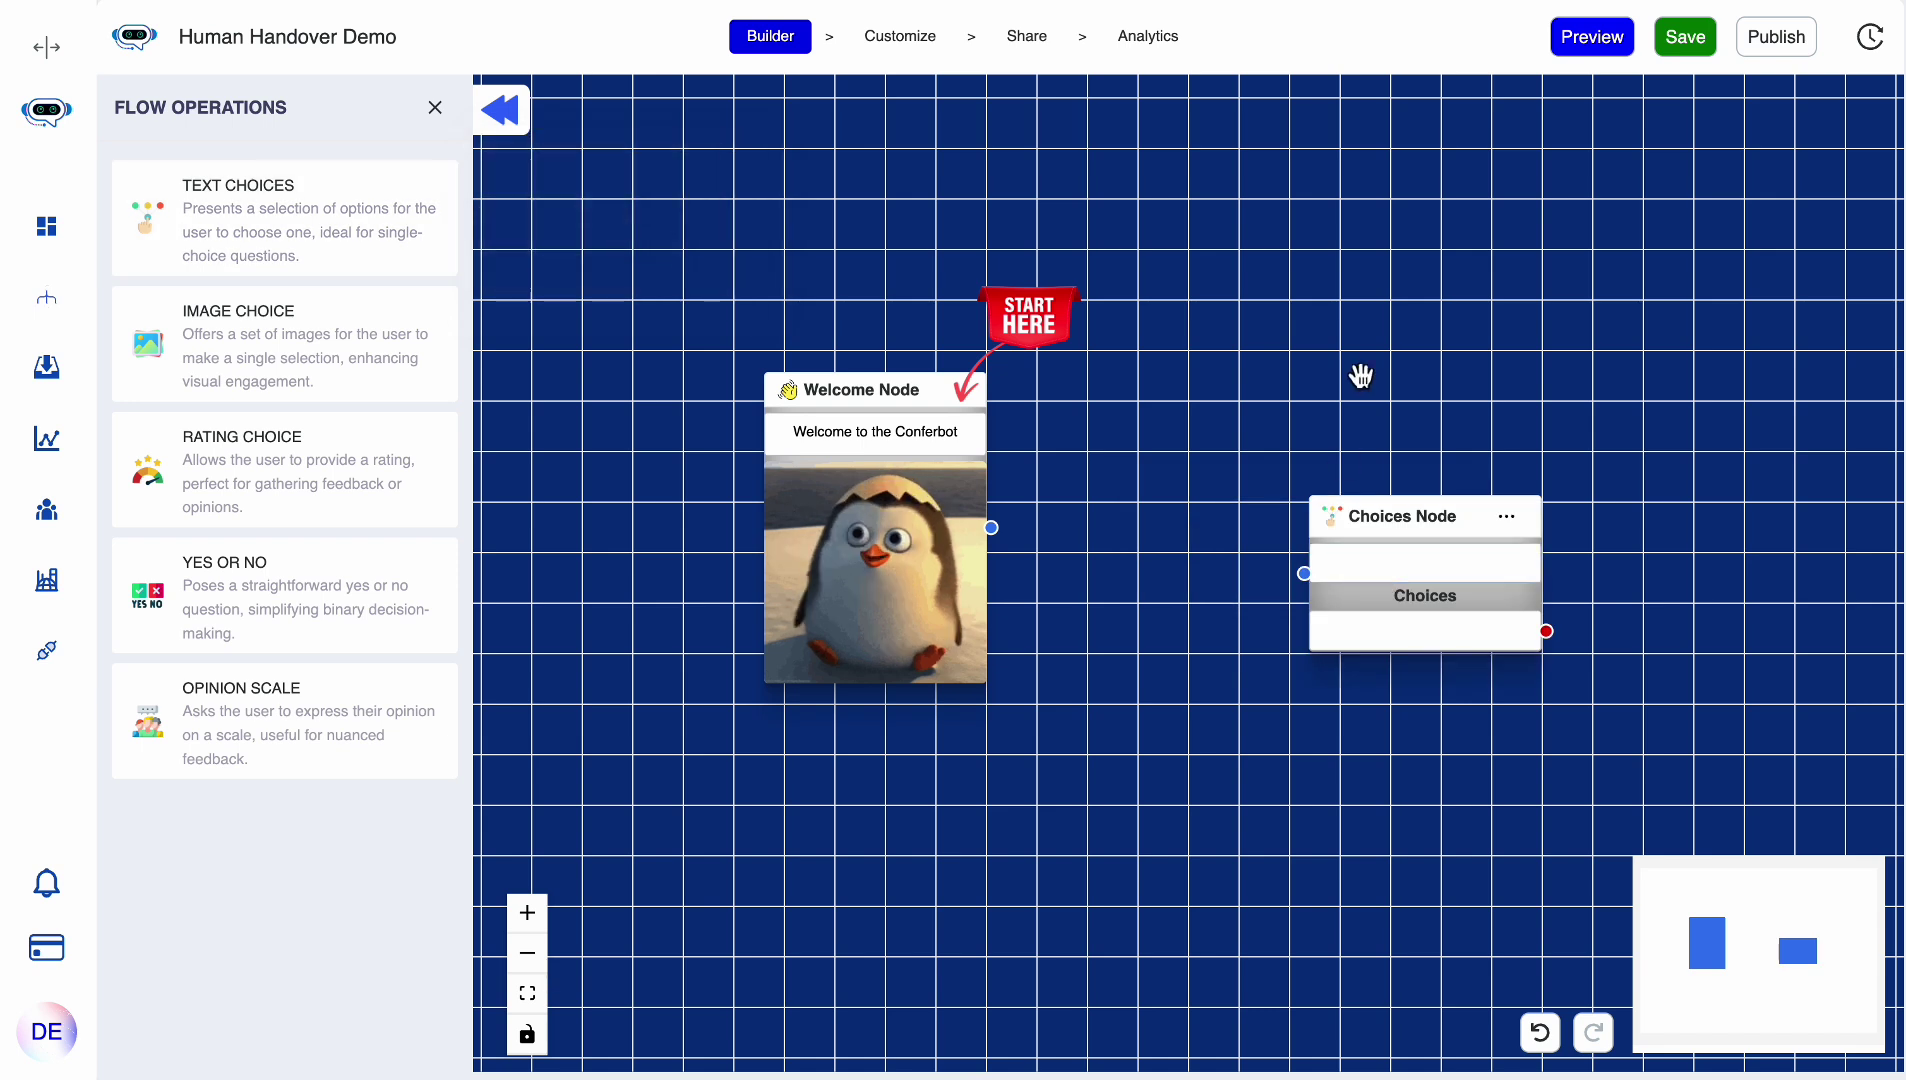
pyautogui.moveTo(1361, 374); pyautogui.dragTo(1085, 362)
pyautogui.moveTo(1148, 556); pyautogui.dragTo(1058, 516)
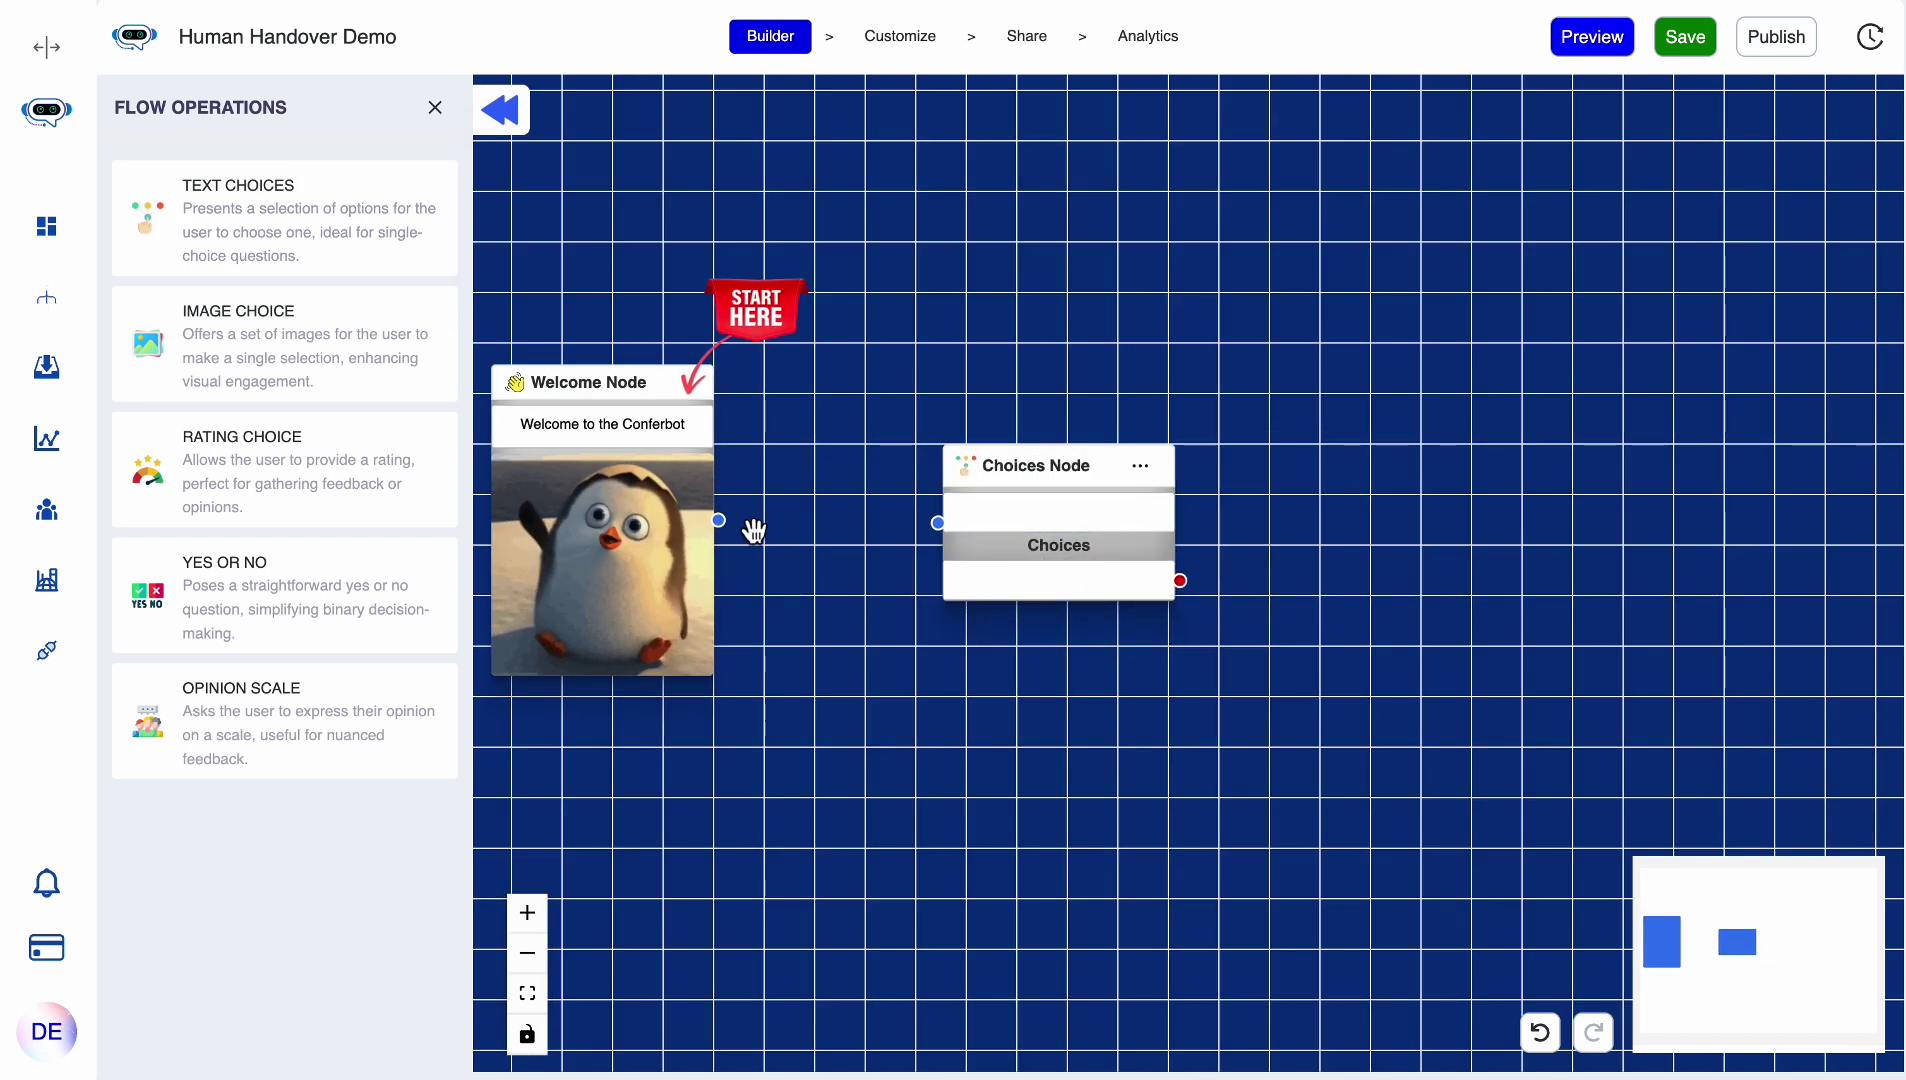
# - Set the Choices Node's question text to "Please choose an option"
pyautogui.click(991, 527)
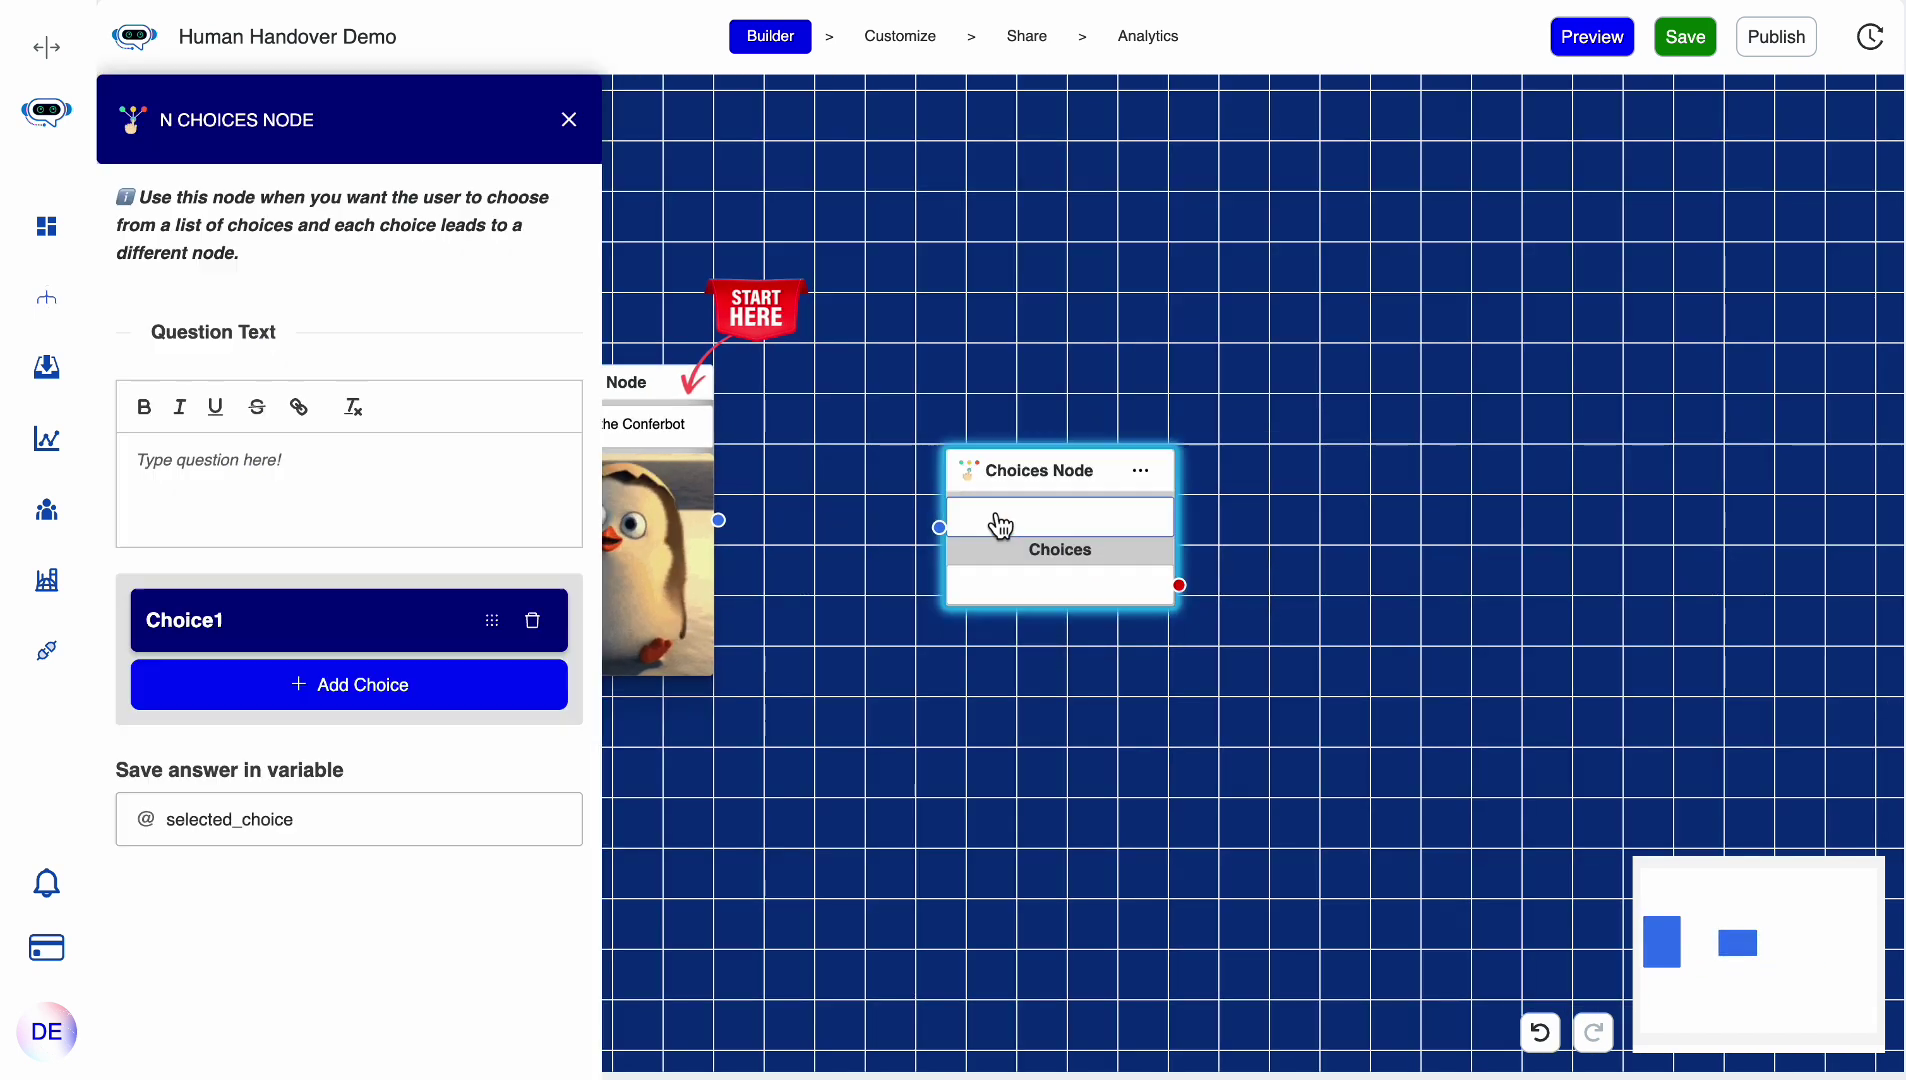
pyautogui.click(390, 517)
pyautogui.write('Please choose an option')
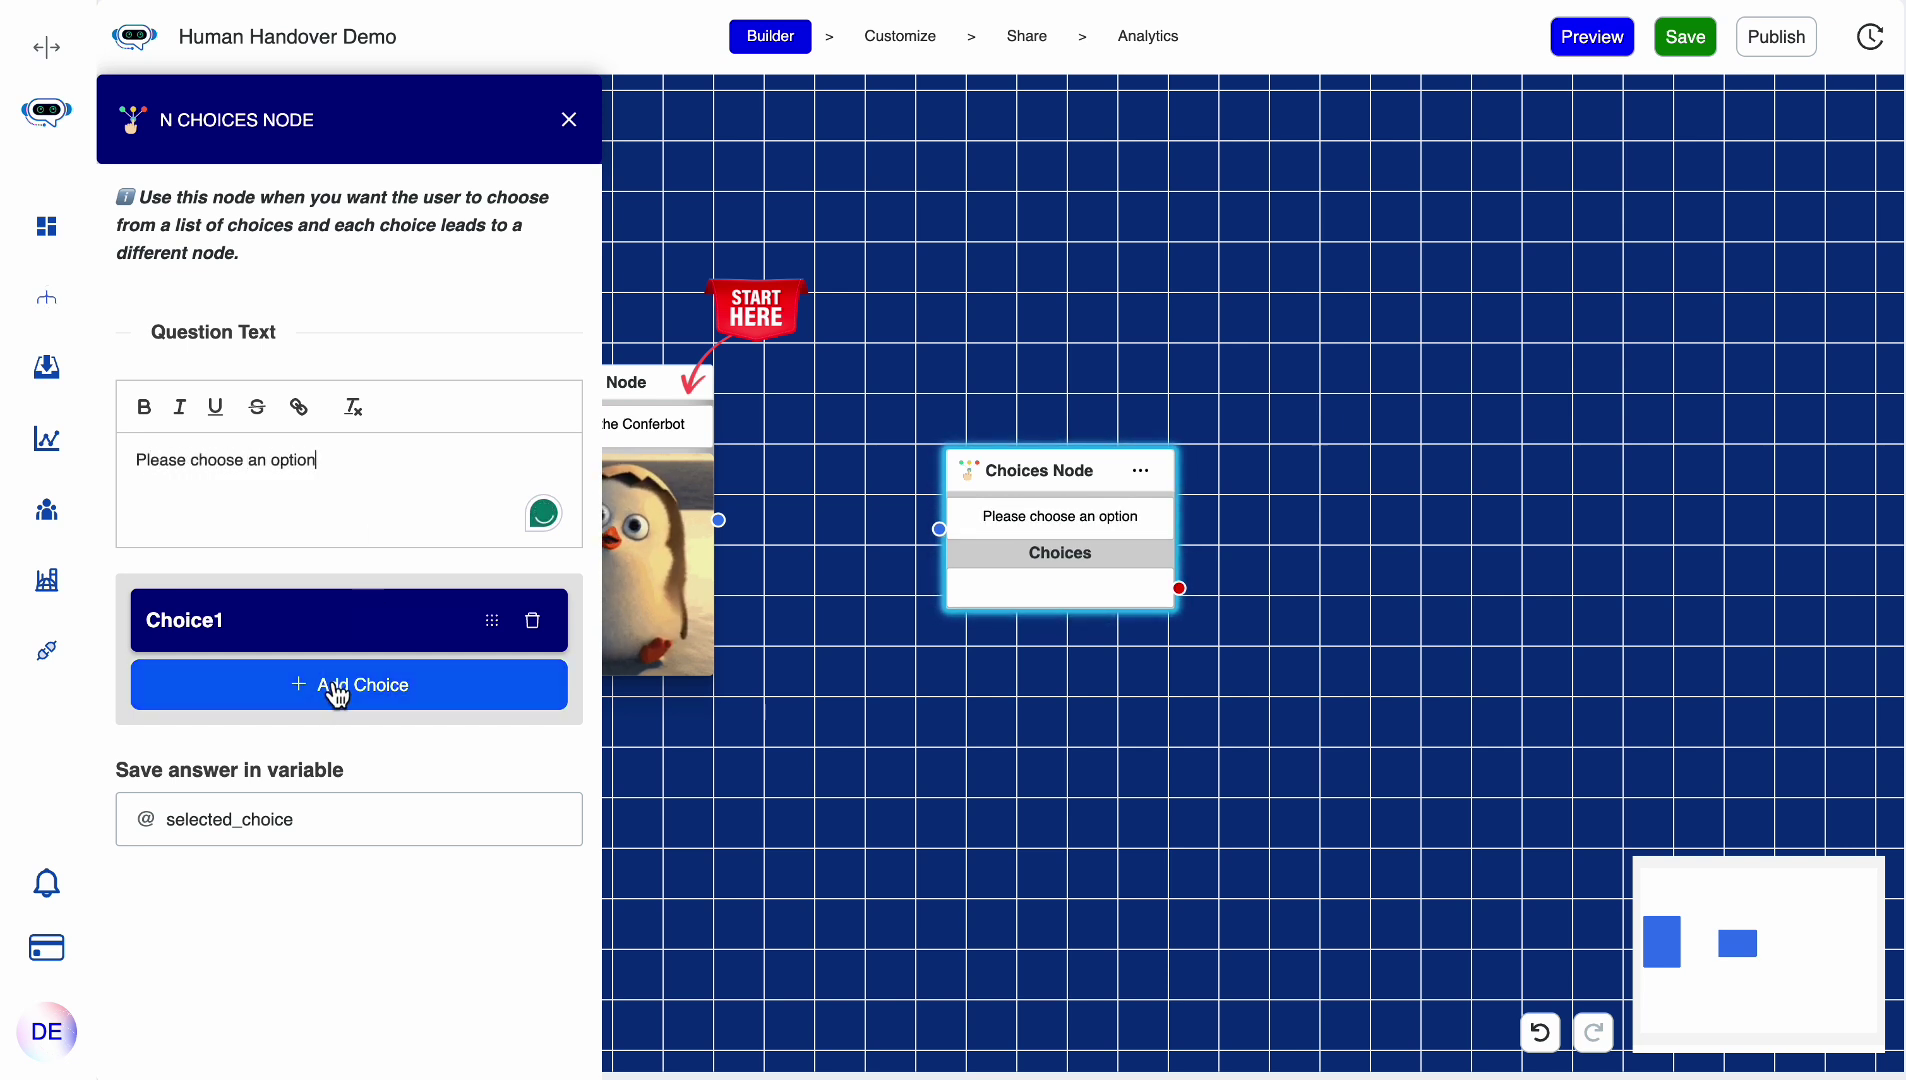
# - Set the first choice to "About us" and add a second, empty choice
pyautogui.click(332, 636)
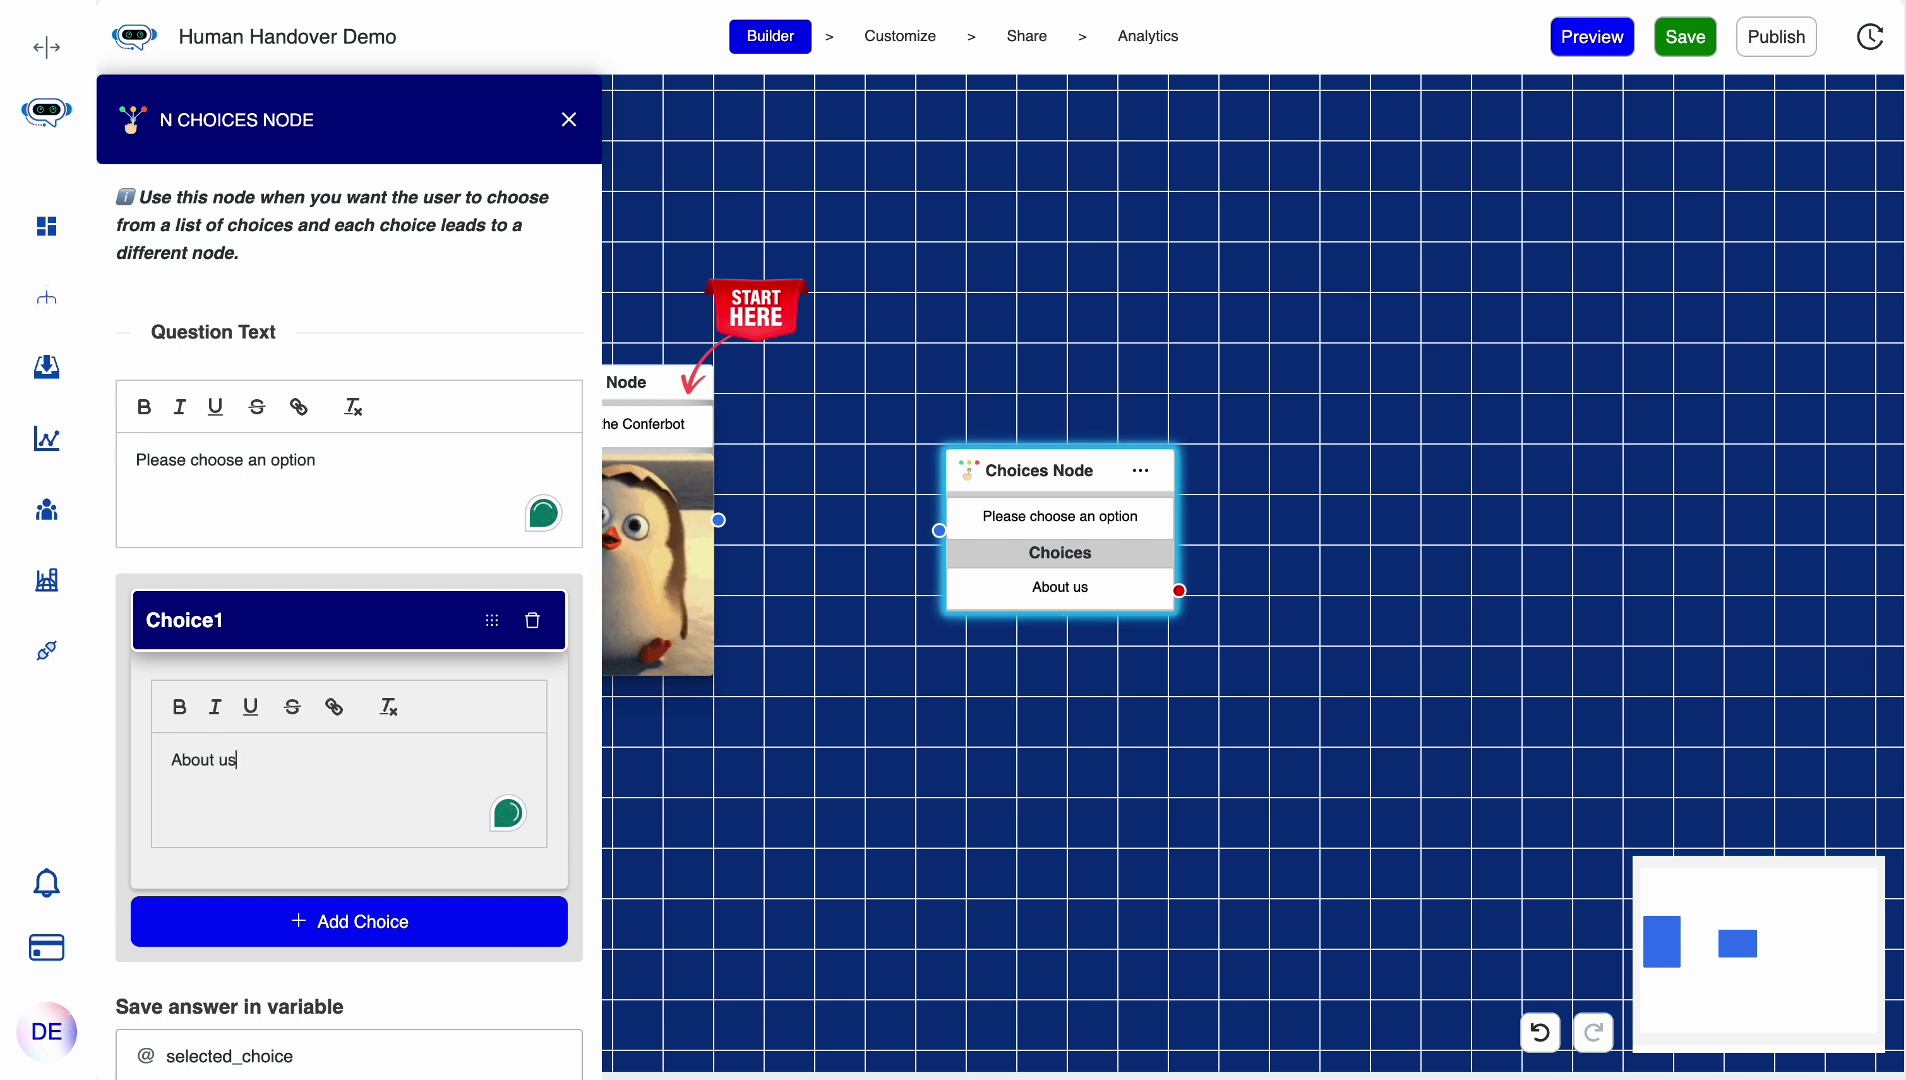
pyautogui.click(338, 912)
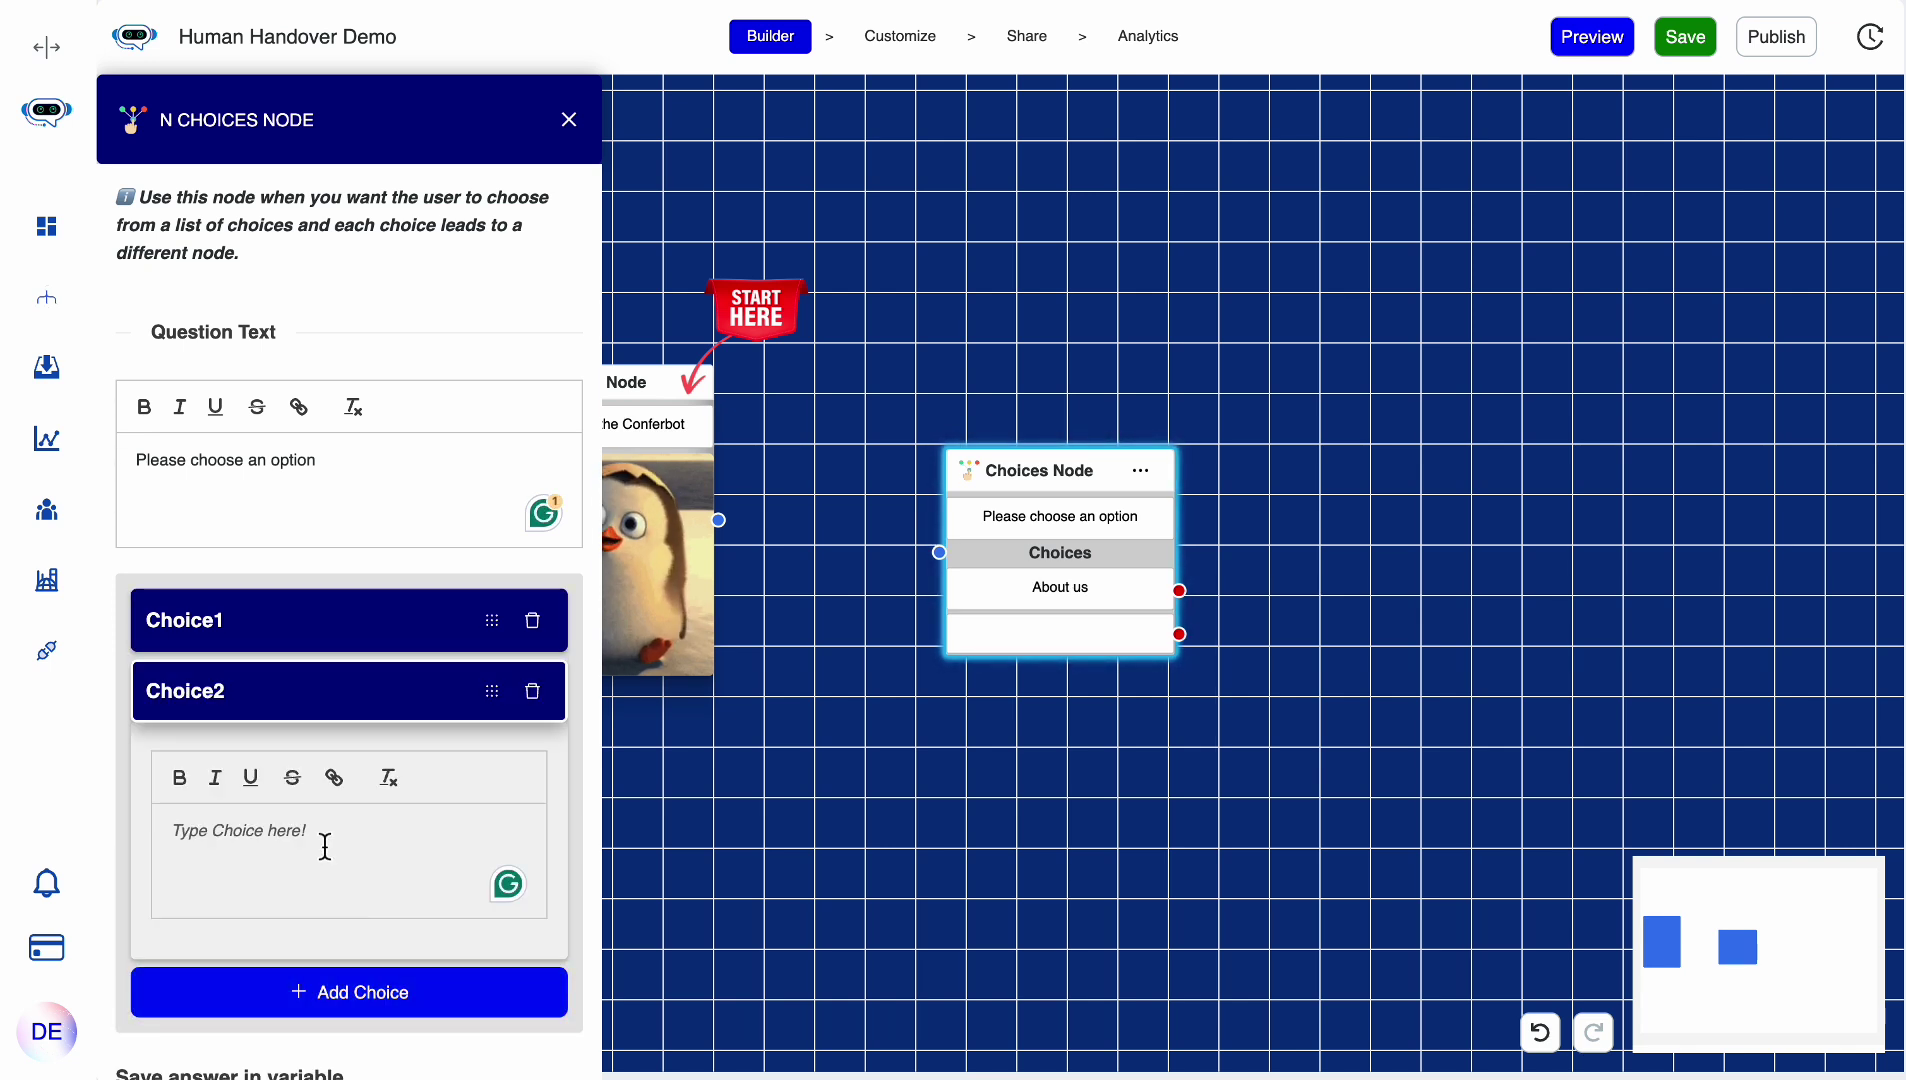
pyautogui.click(325, 846)
pyautogui.write('Contac')
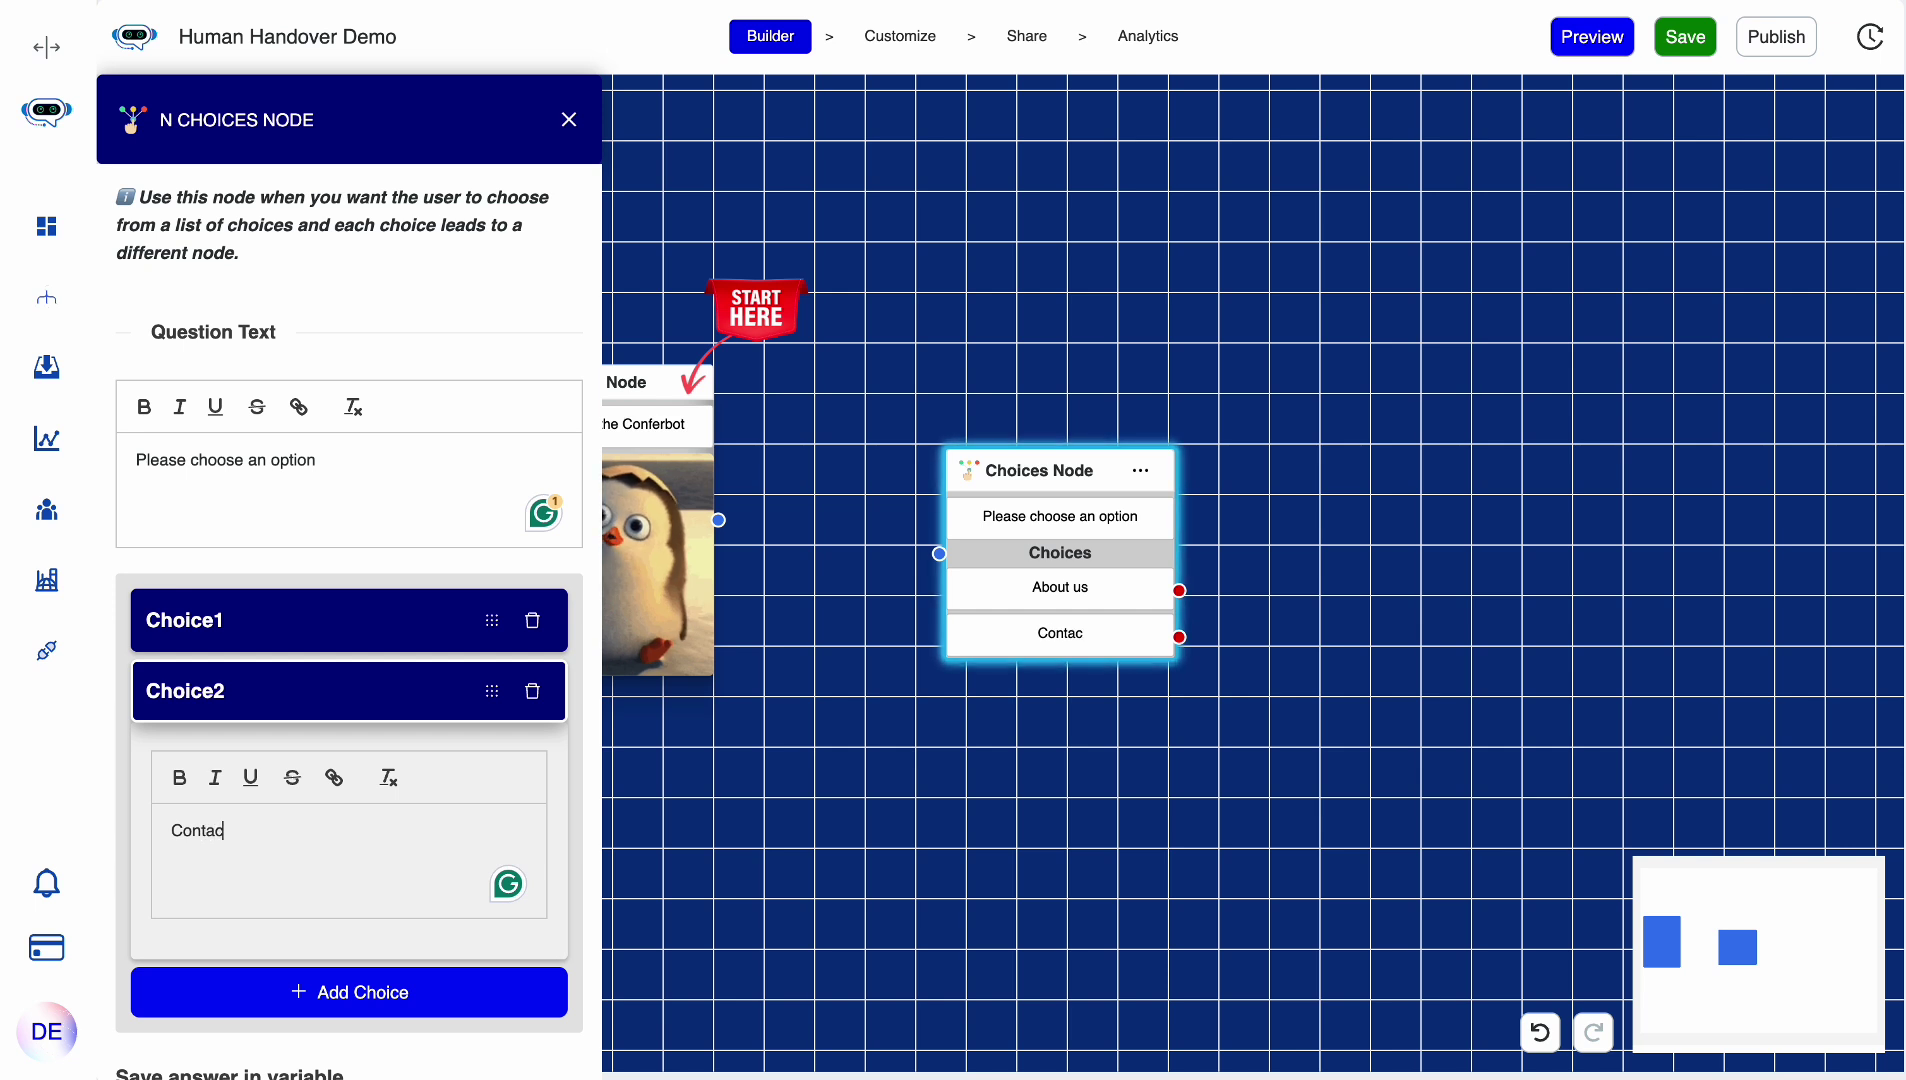
pyautogui.write('t us')
pyautogui.hotkey('ctrl', 'a')
pyautogui.press('BackSpace')
# - Set the second choice to "Our address" and add a third choice reading "Talk to us"
pyautogui.write('Ou')
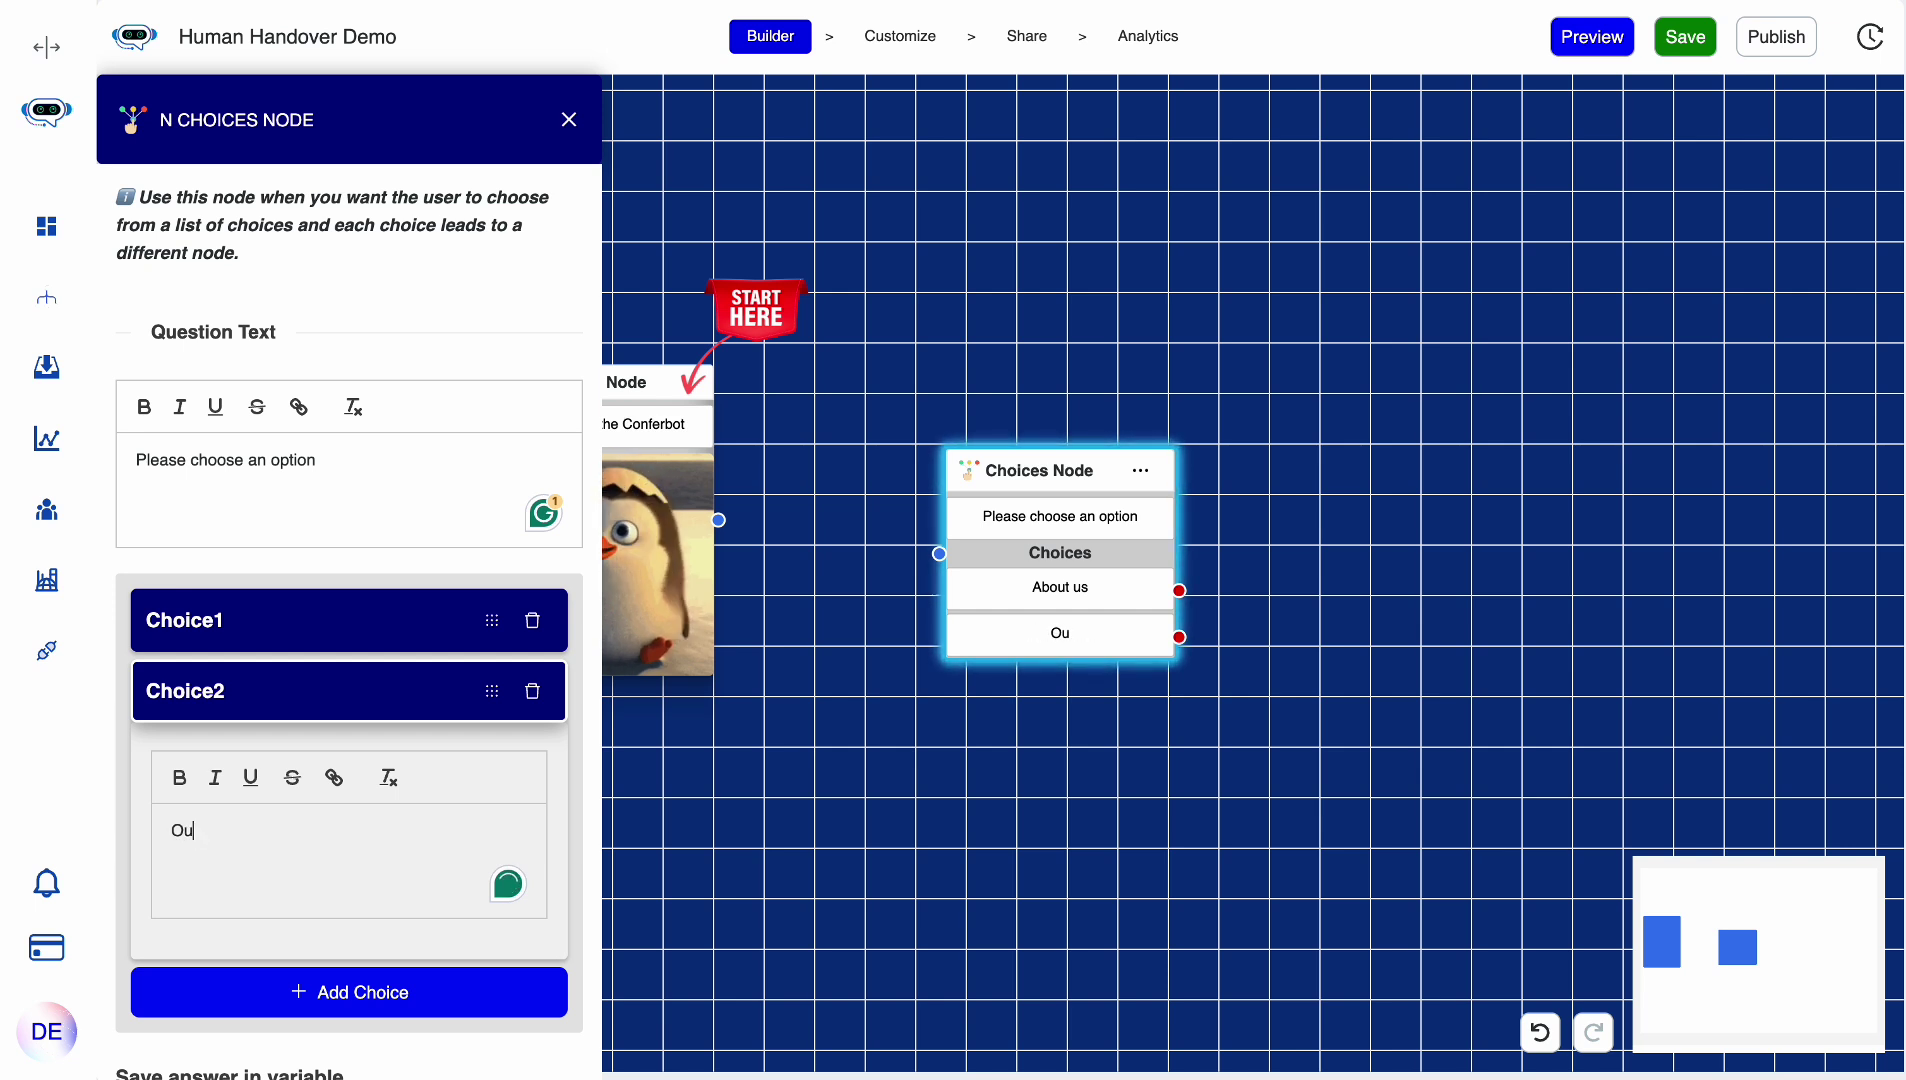
pyautogui.write('r address')
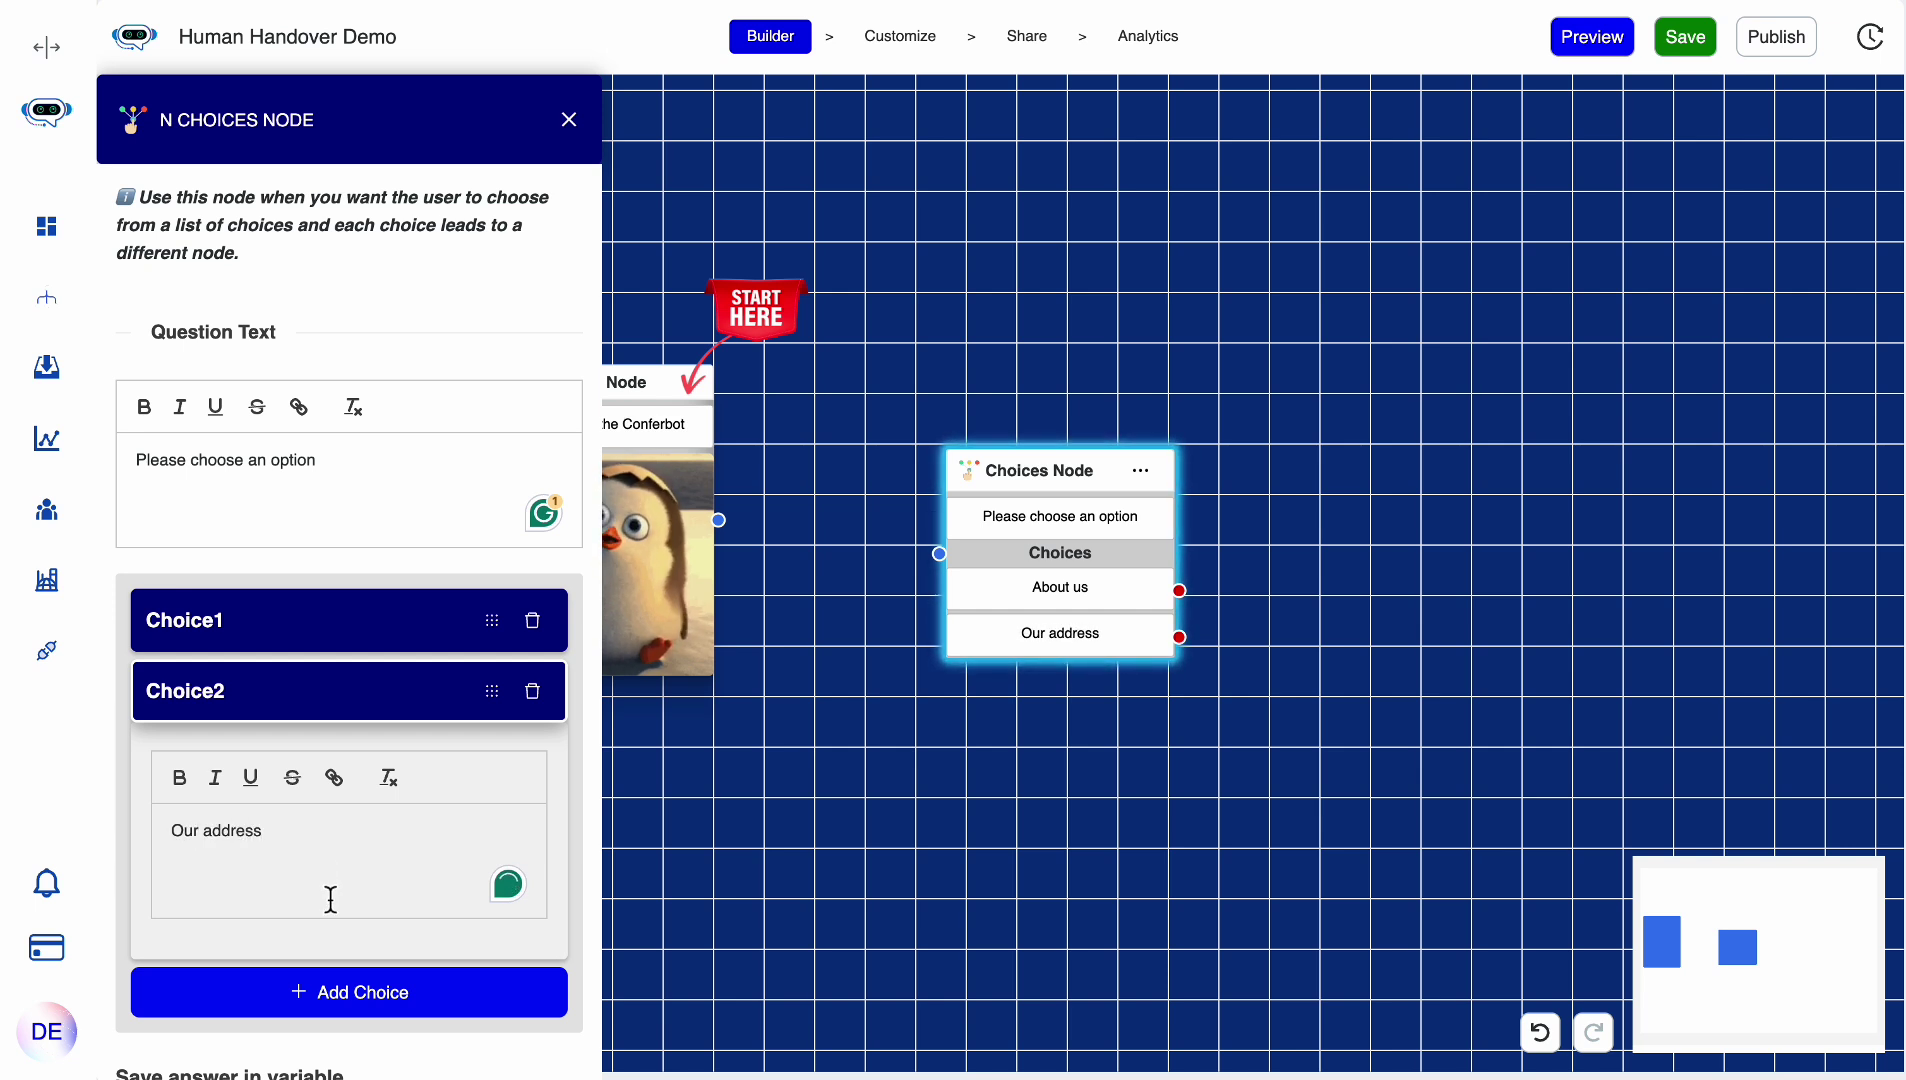
pyautogui.click(357, 991)
pyautogui.click(319, 915)
pyautogui.write('Talk')
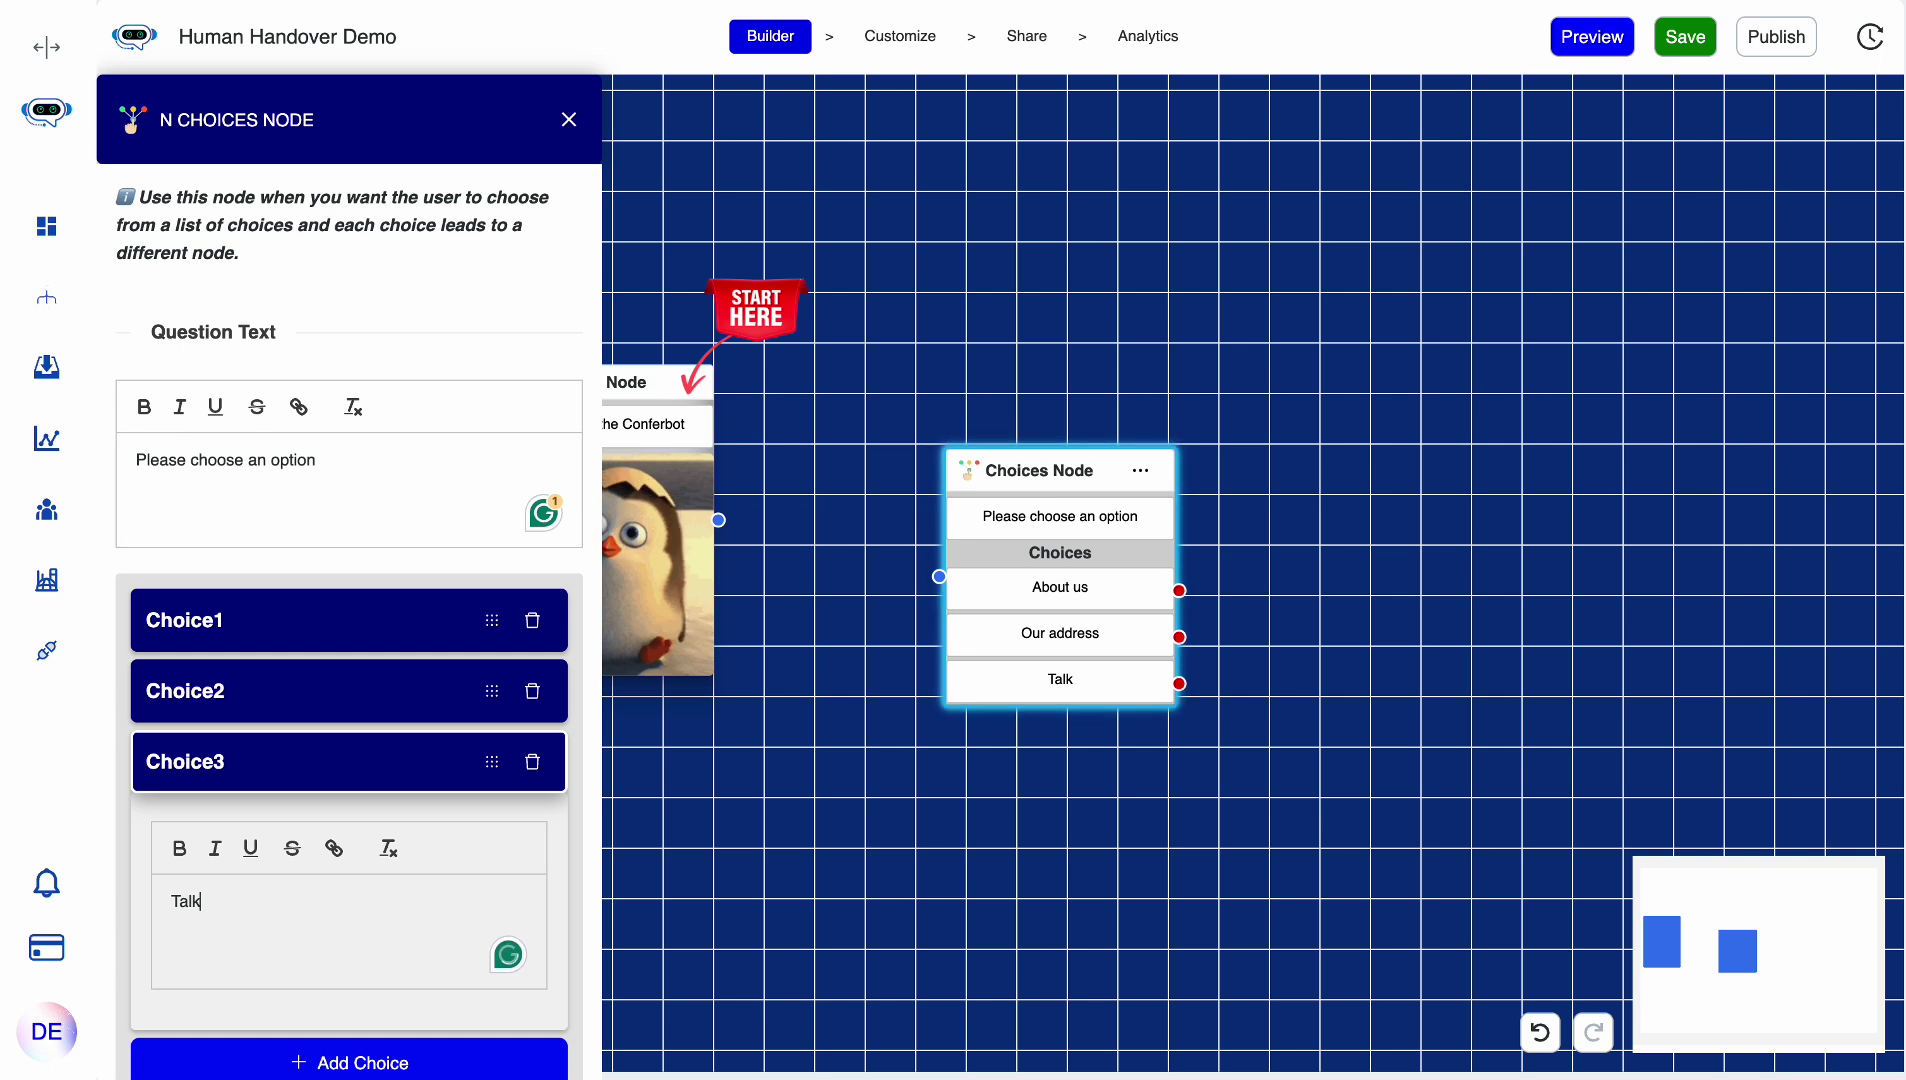
pyautogui.write(' to us')
# - Connect the Welcome Node's output to the Choices Node's input
pyautogui.click(737, 728)
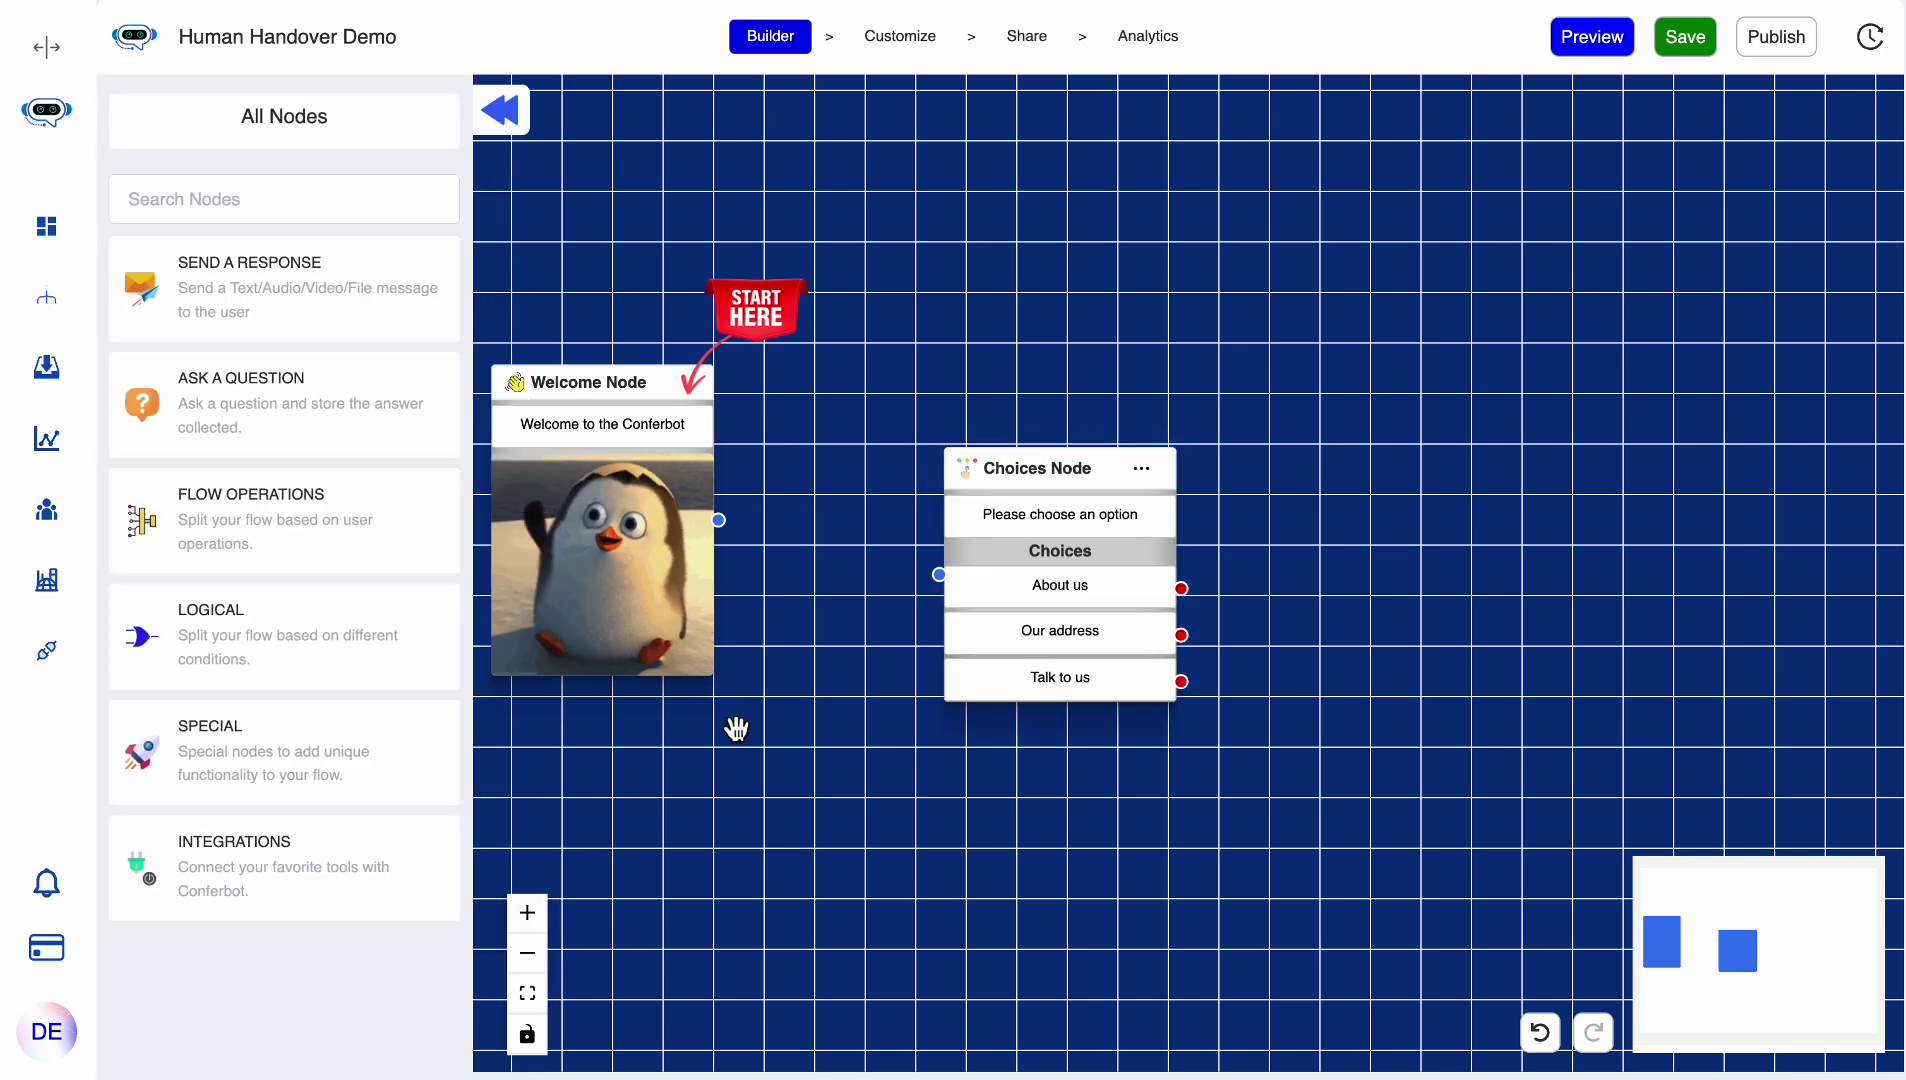
pyautogui.moveTo(917, 576); pyautogui.dragTo(939, 575)
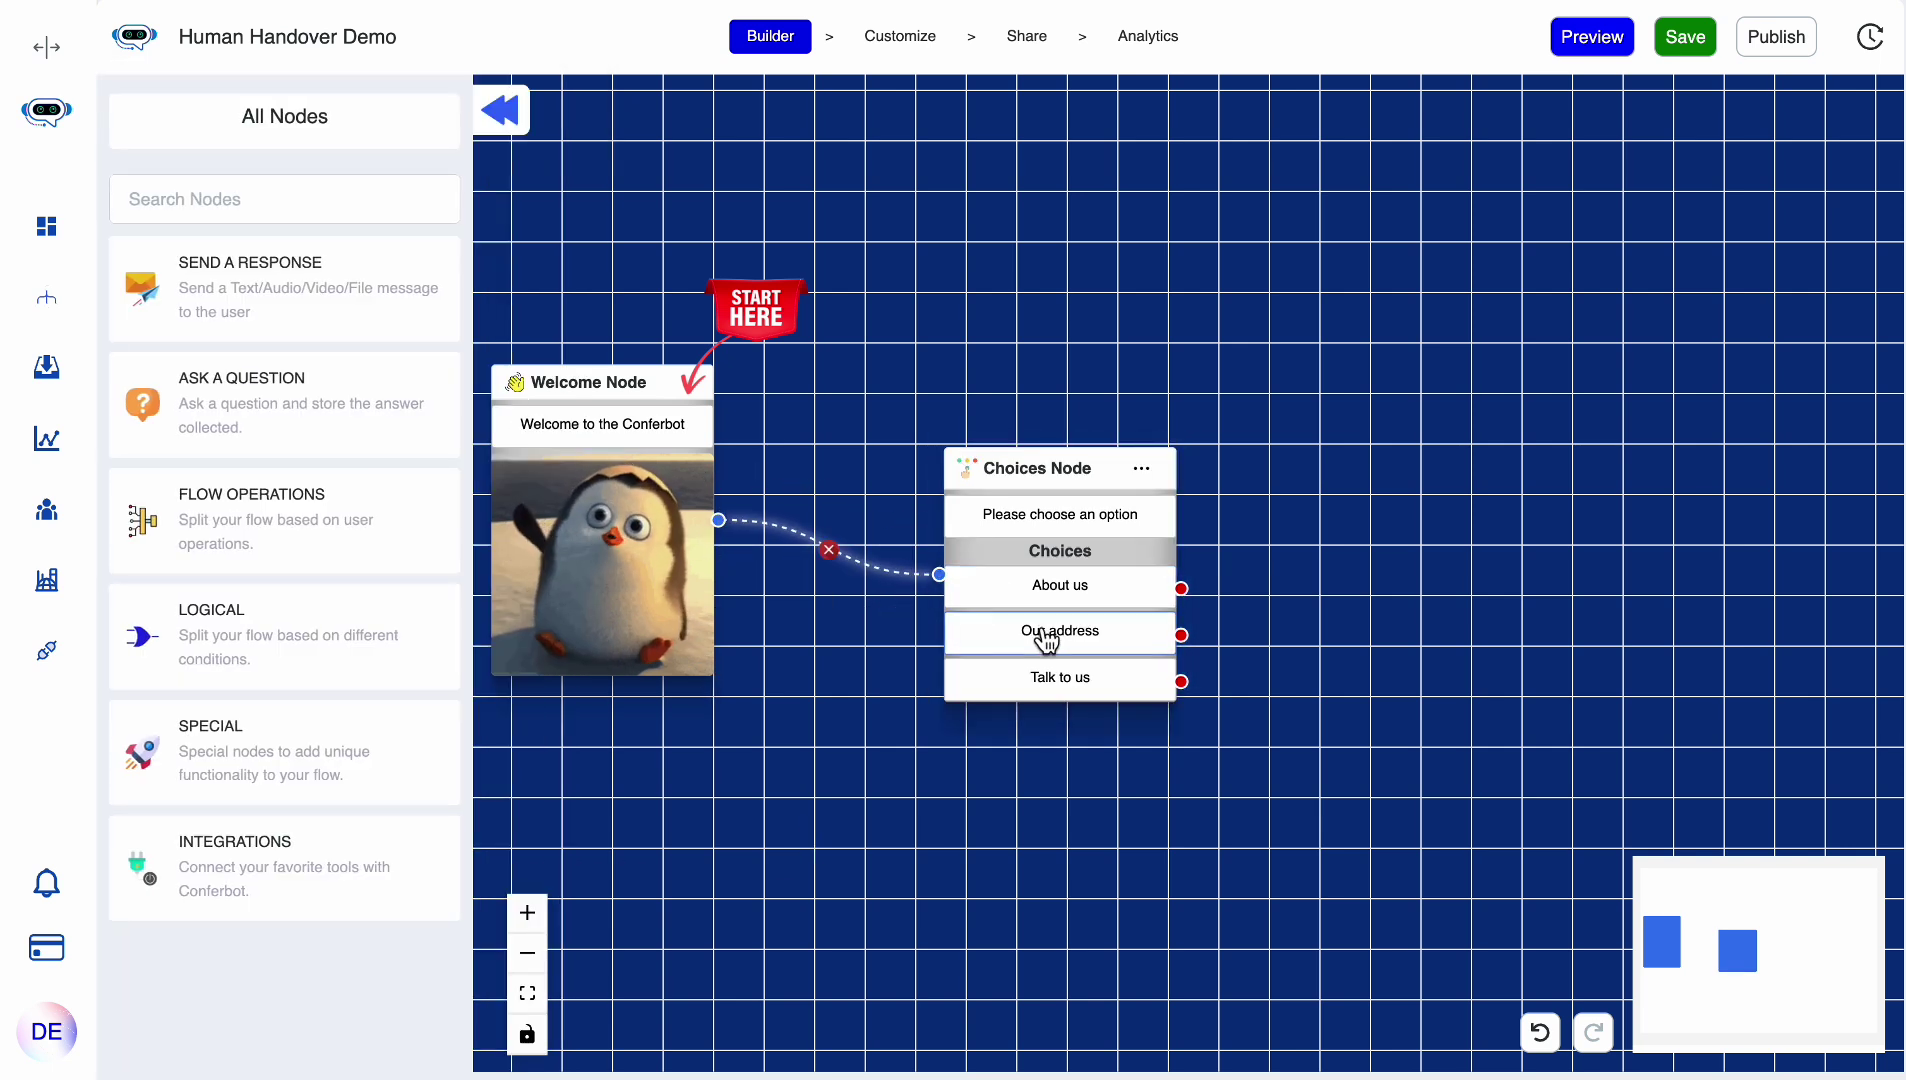
# - Add a Text Message response node to the right of the Choices Node and open its settings
pyautogui.click(258, 300)
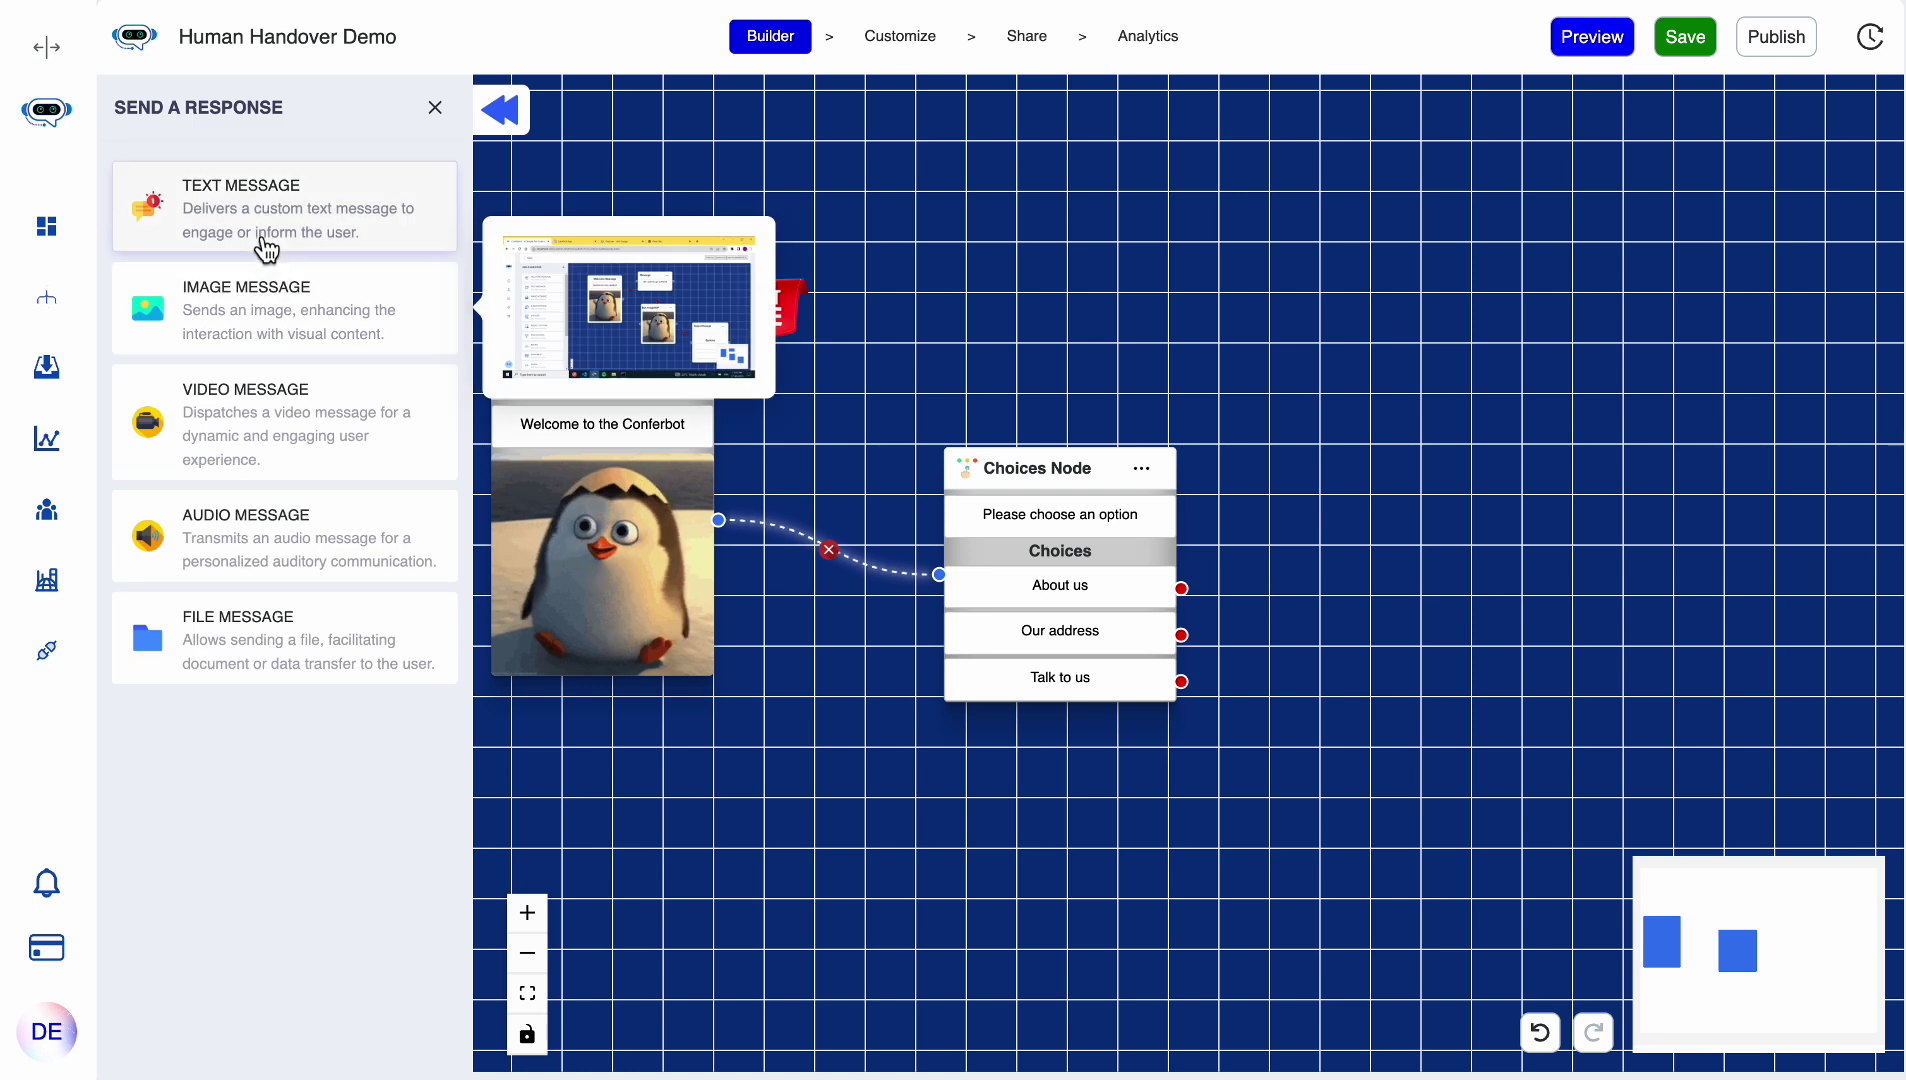
pyautogui.moveTo(264, 225); pyautogui.dragTo(1538, 505)
pyautogui.hscroll(5, 1207, 357)
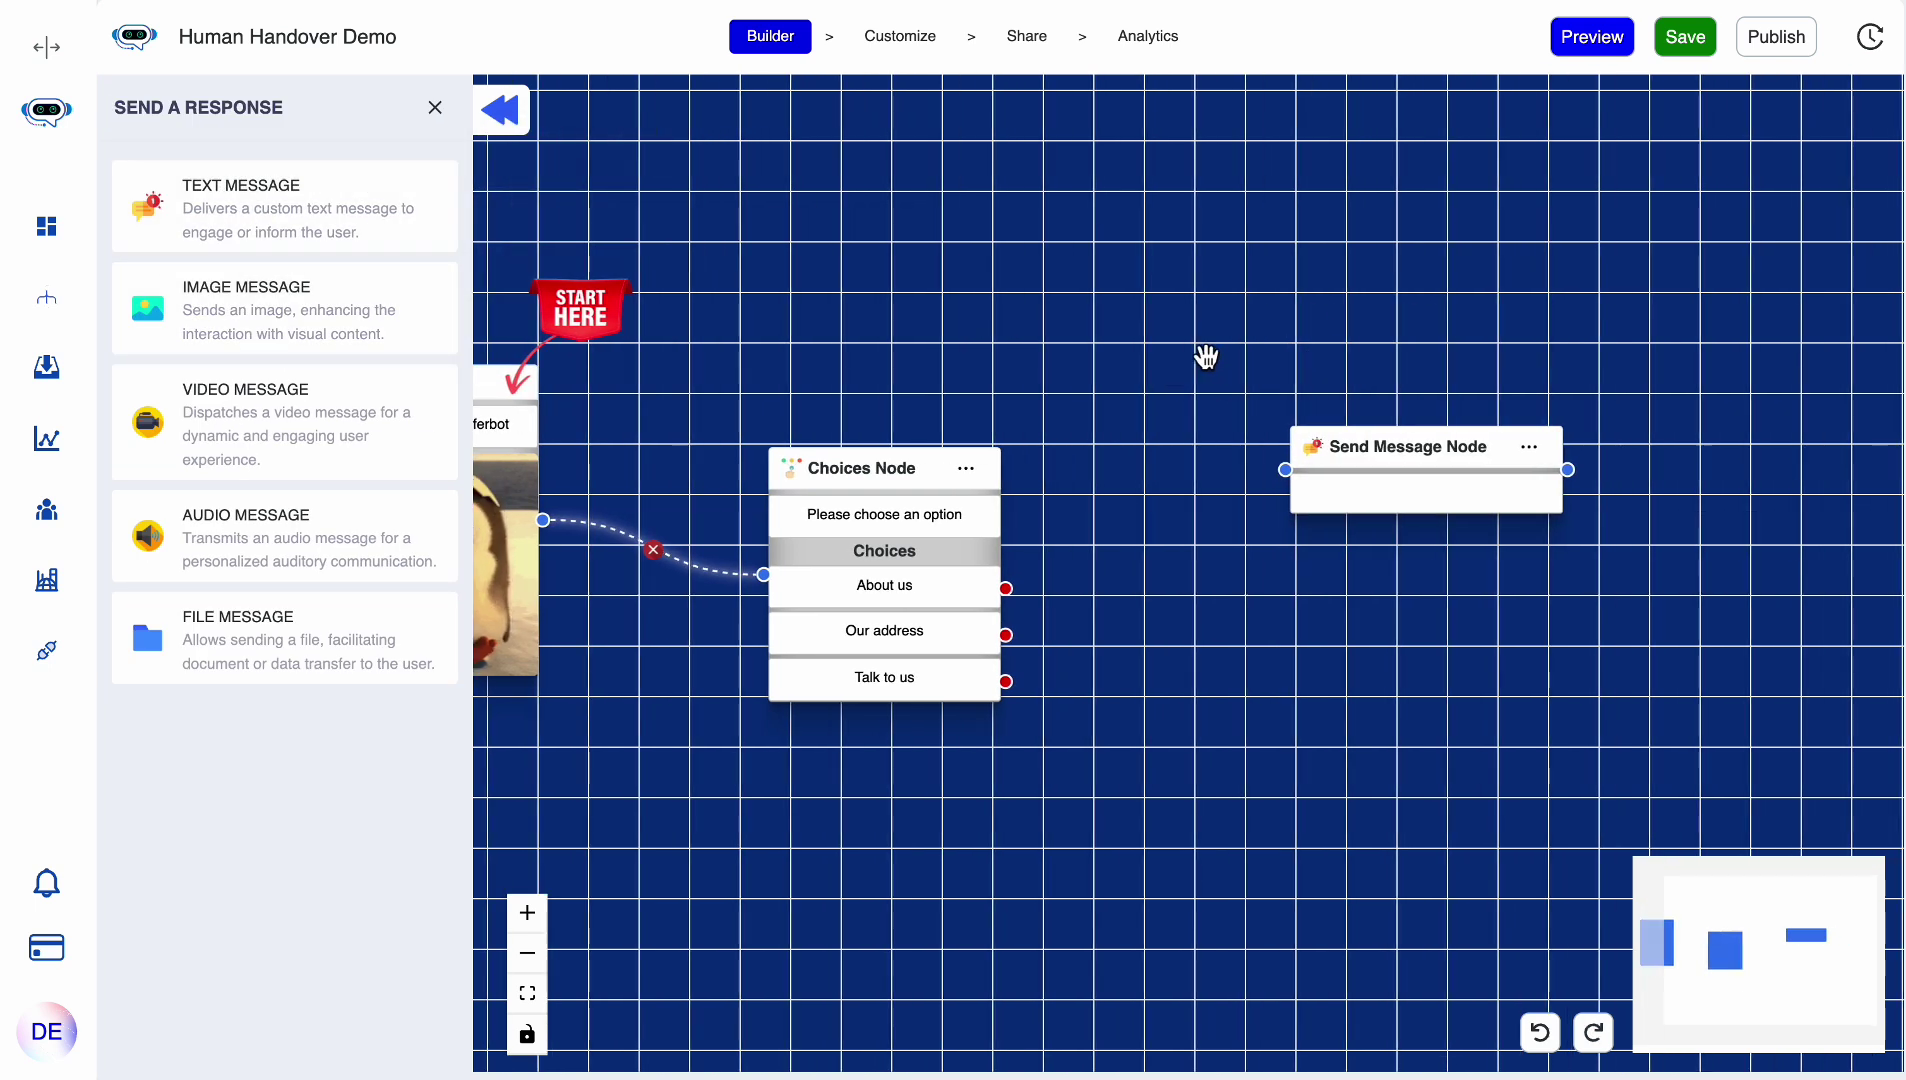
pyautogui.click(1342, 459)
pyautogui.moveTo(1353, 472); pyautogui.dragTo(1234, 472)
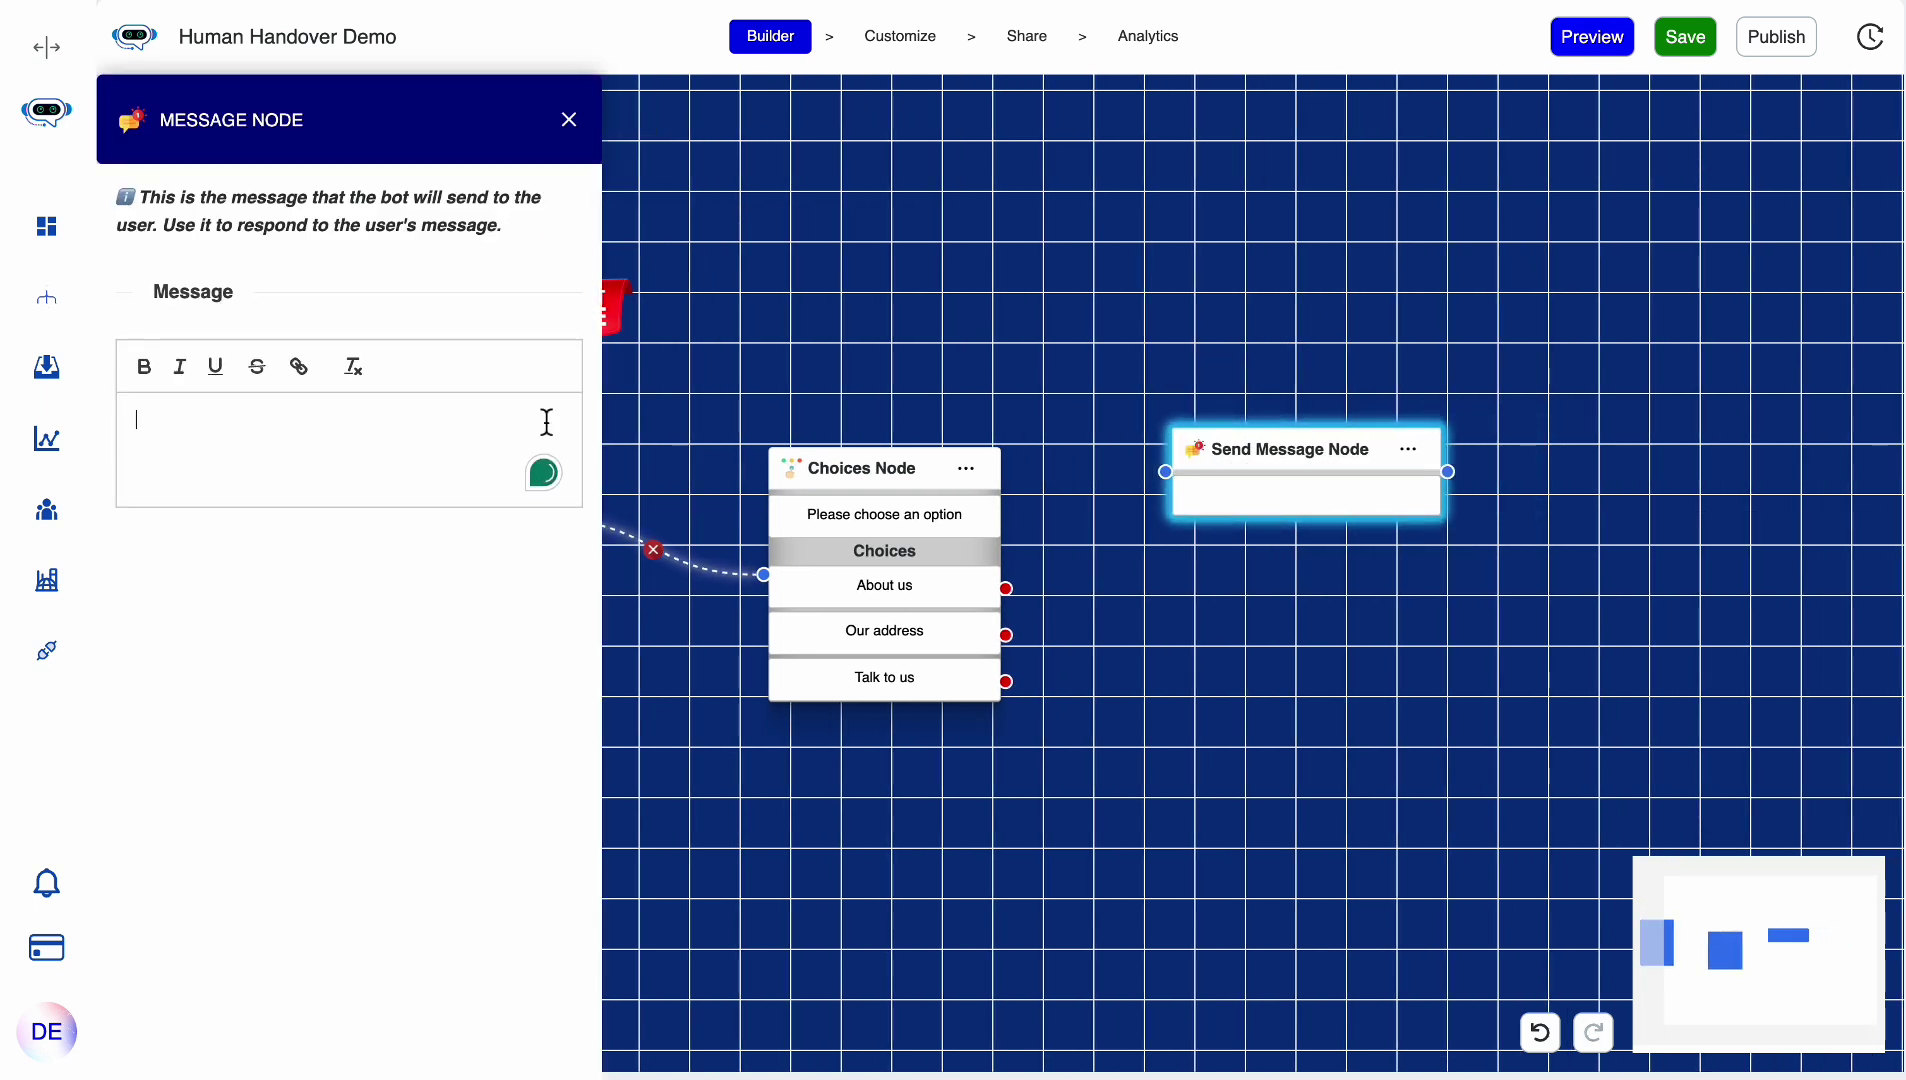
# - Set the message to "We help people build chatbots without coding" and connect the "About us" choice to this node
pyautogui.write('We help ')
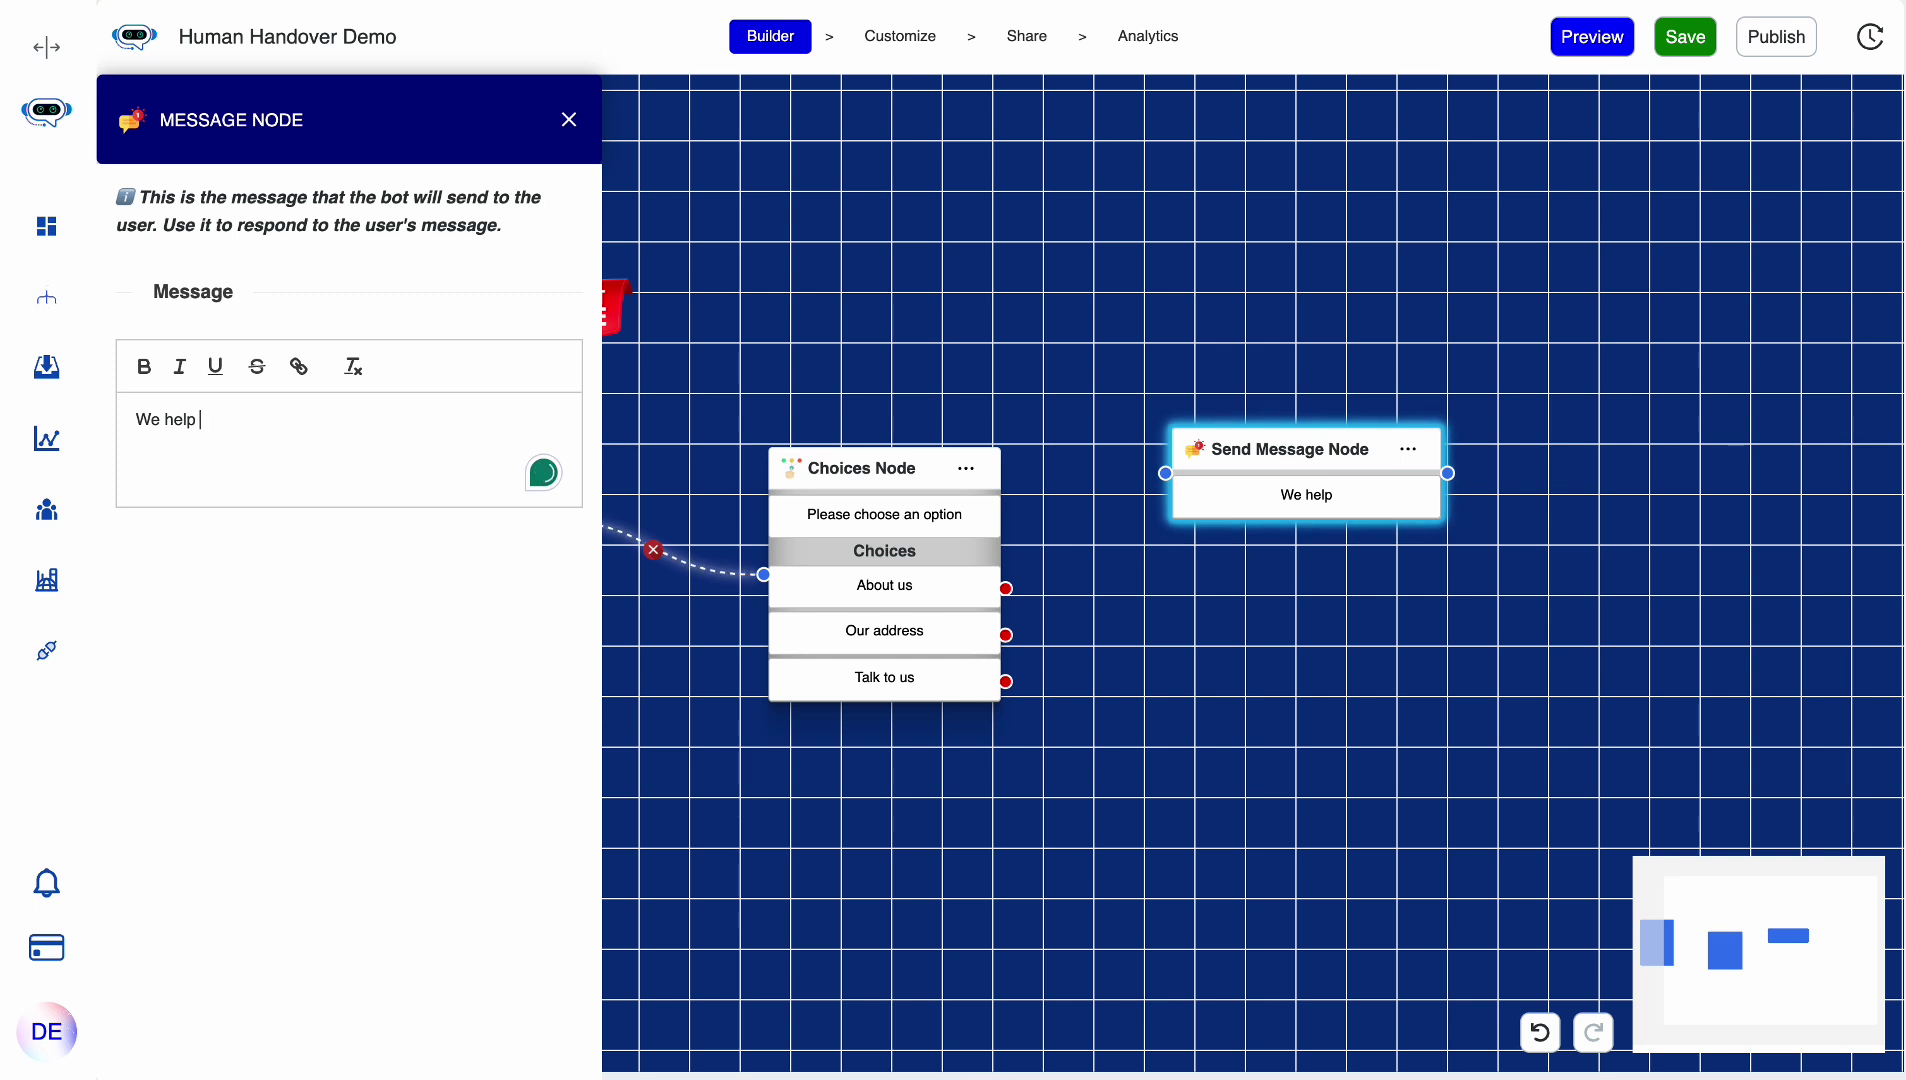
pyautogui.write('people build ')
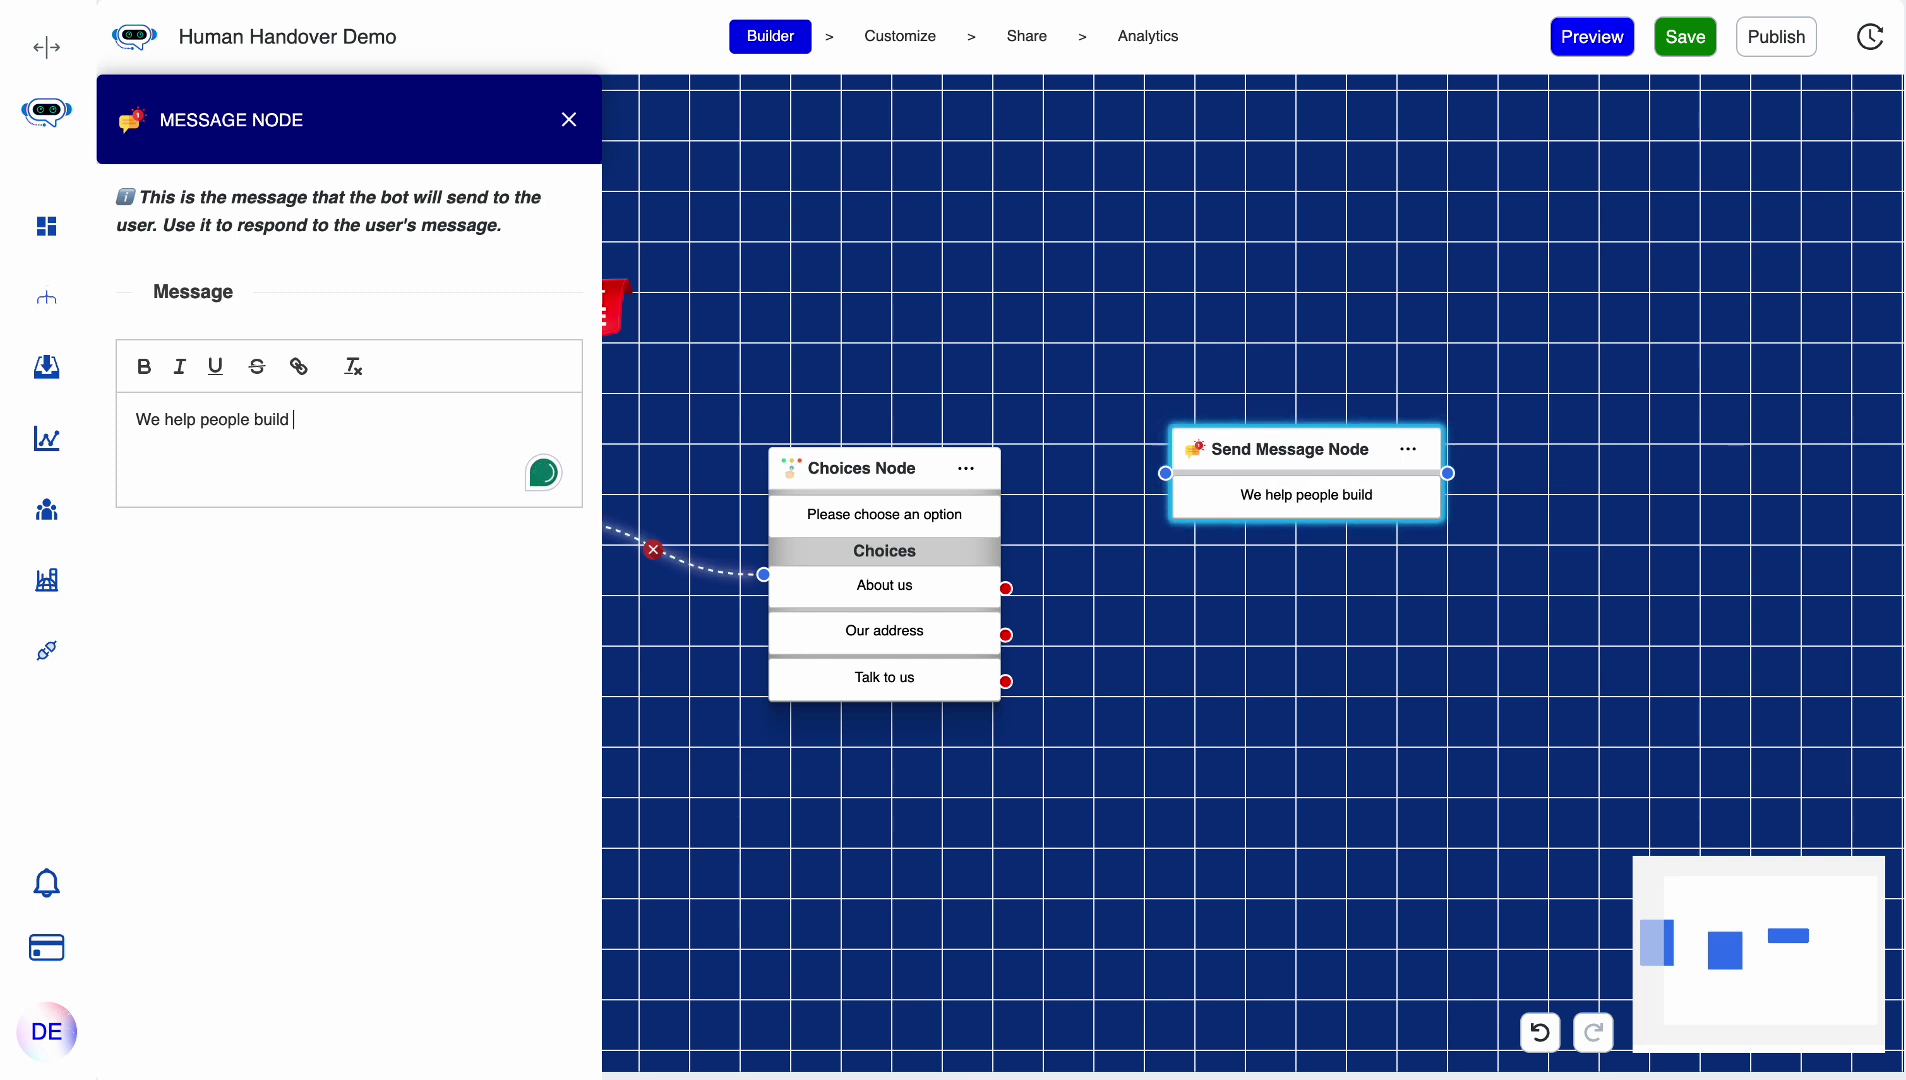
pyautogui.write('chatbots without coding')
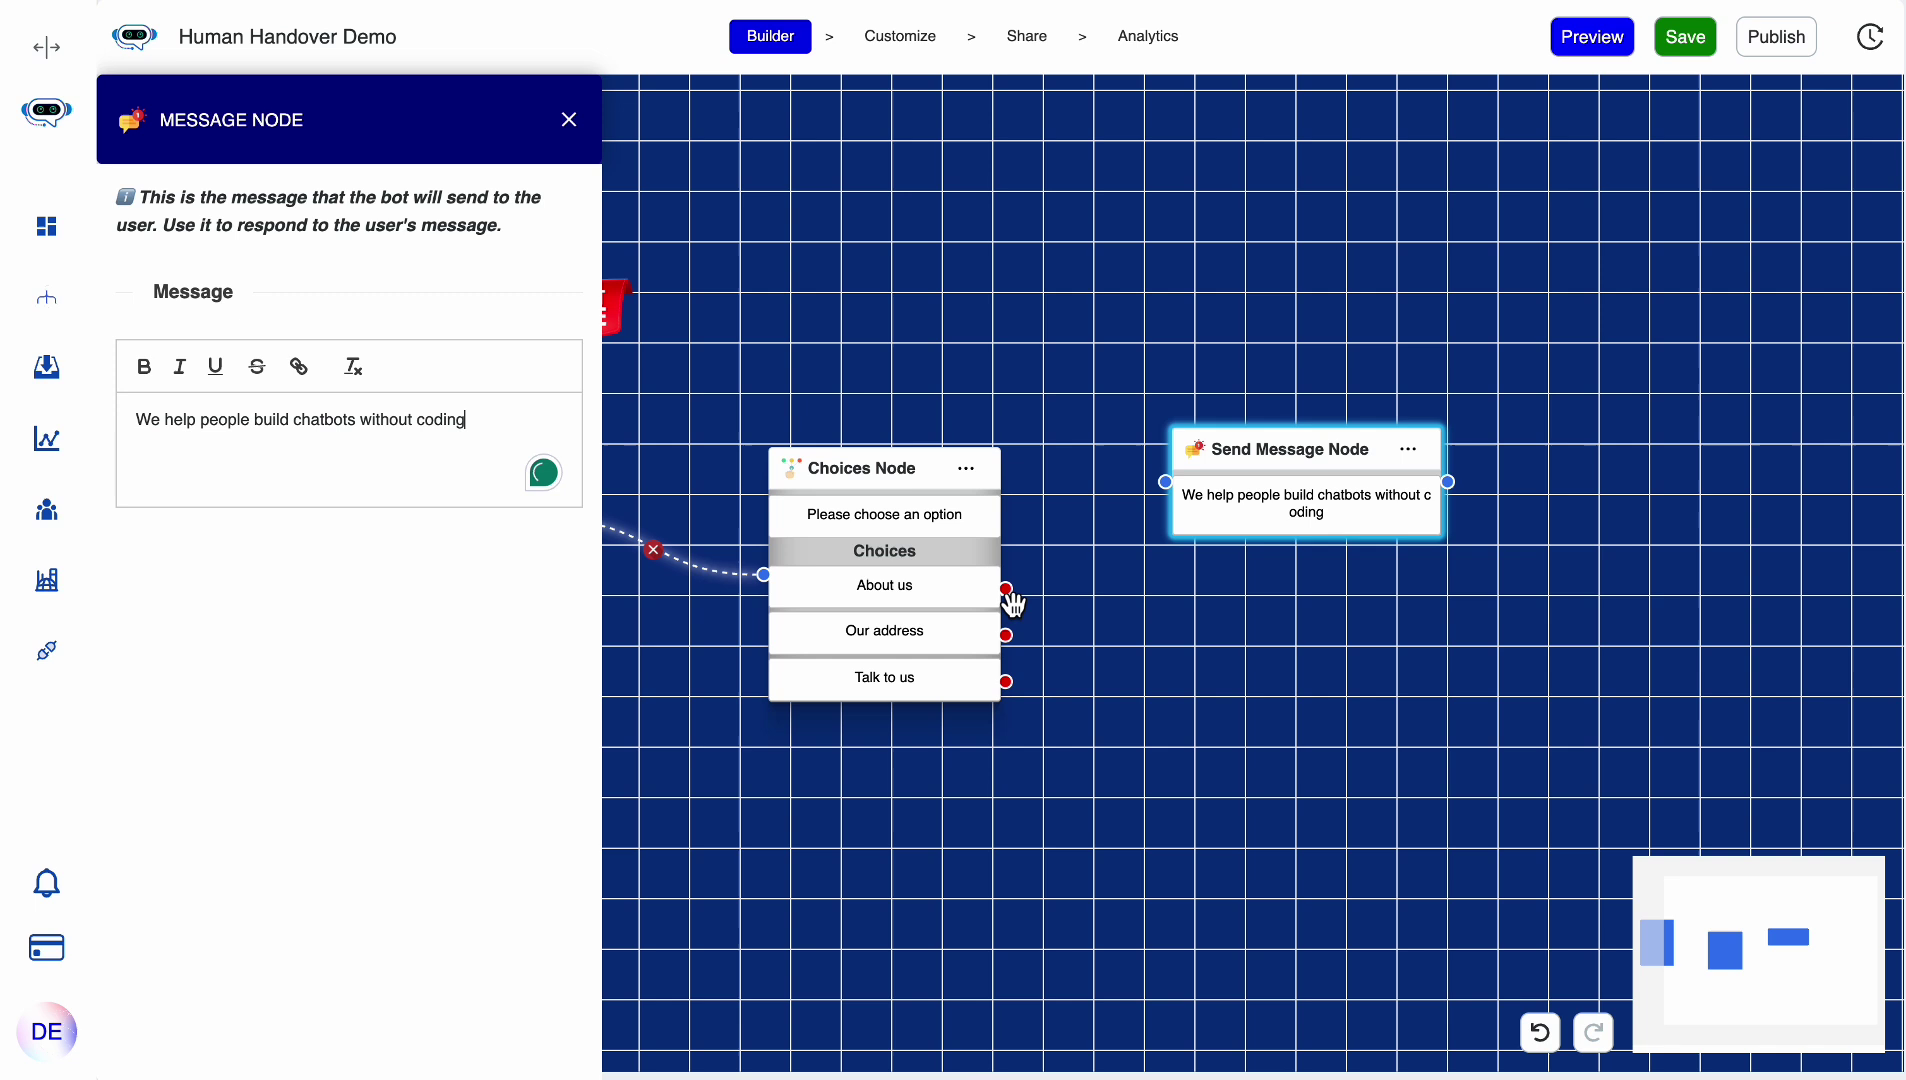
pyautogui.moveTo(1010, 595); pyautogui.dragTo(1165, 481)
pyautogui.click(1240, 650)
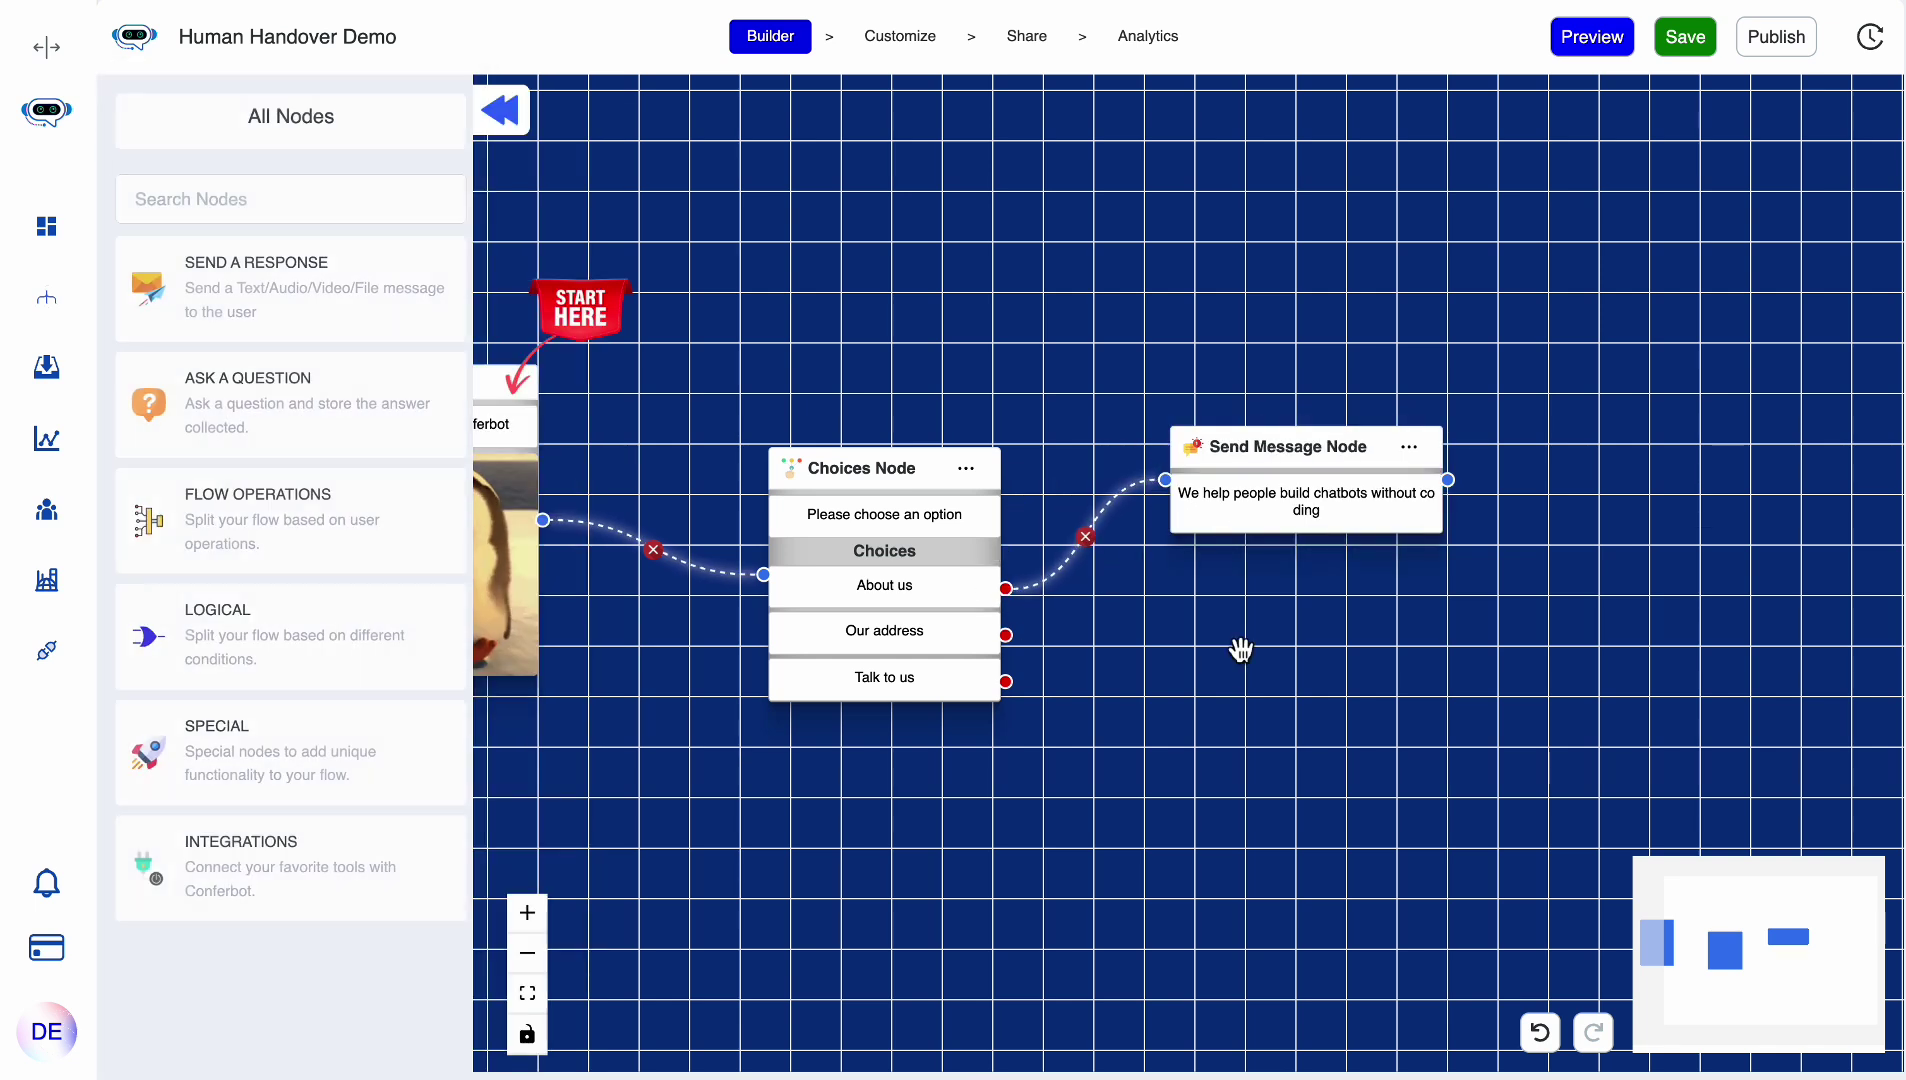
# - Duplicate the Send Message Node and place the copy just below the original
pyautogui.click(1445, 446)
pyautogui.click(1510, 553)
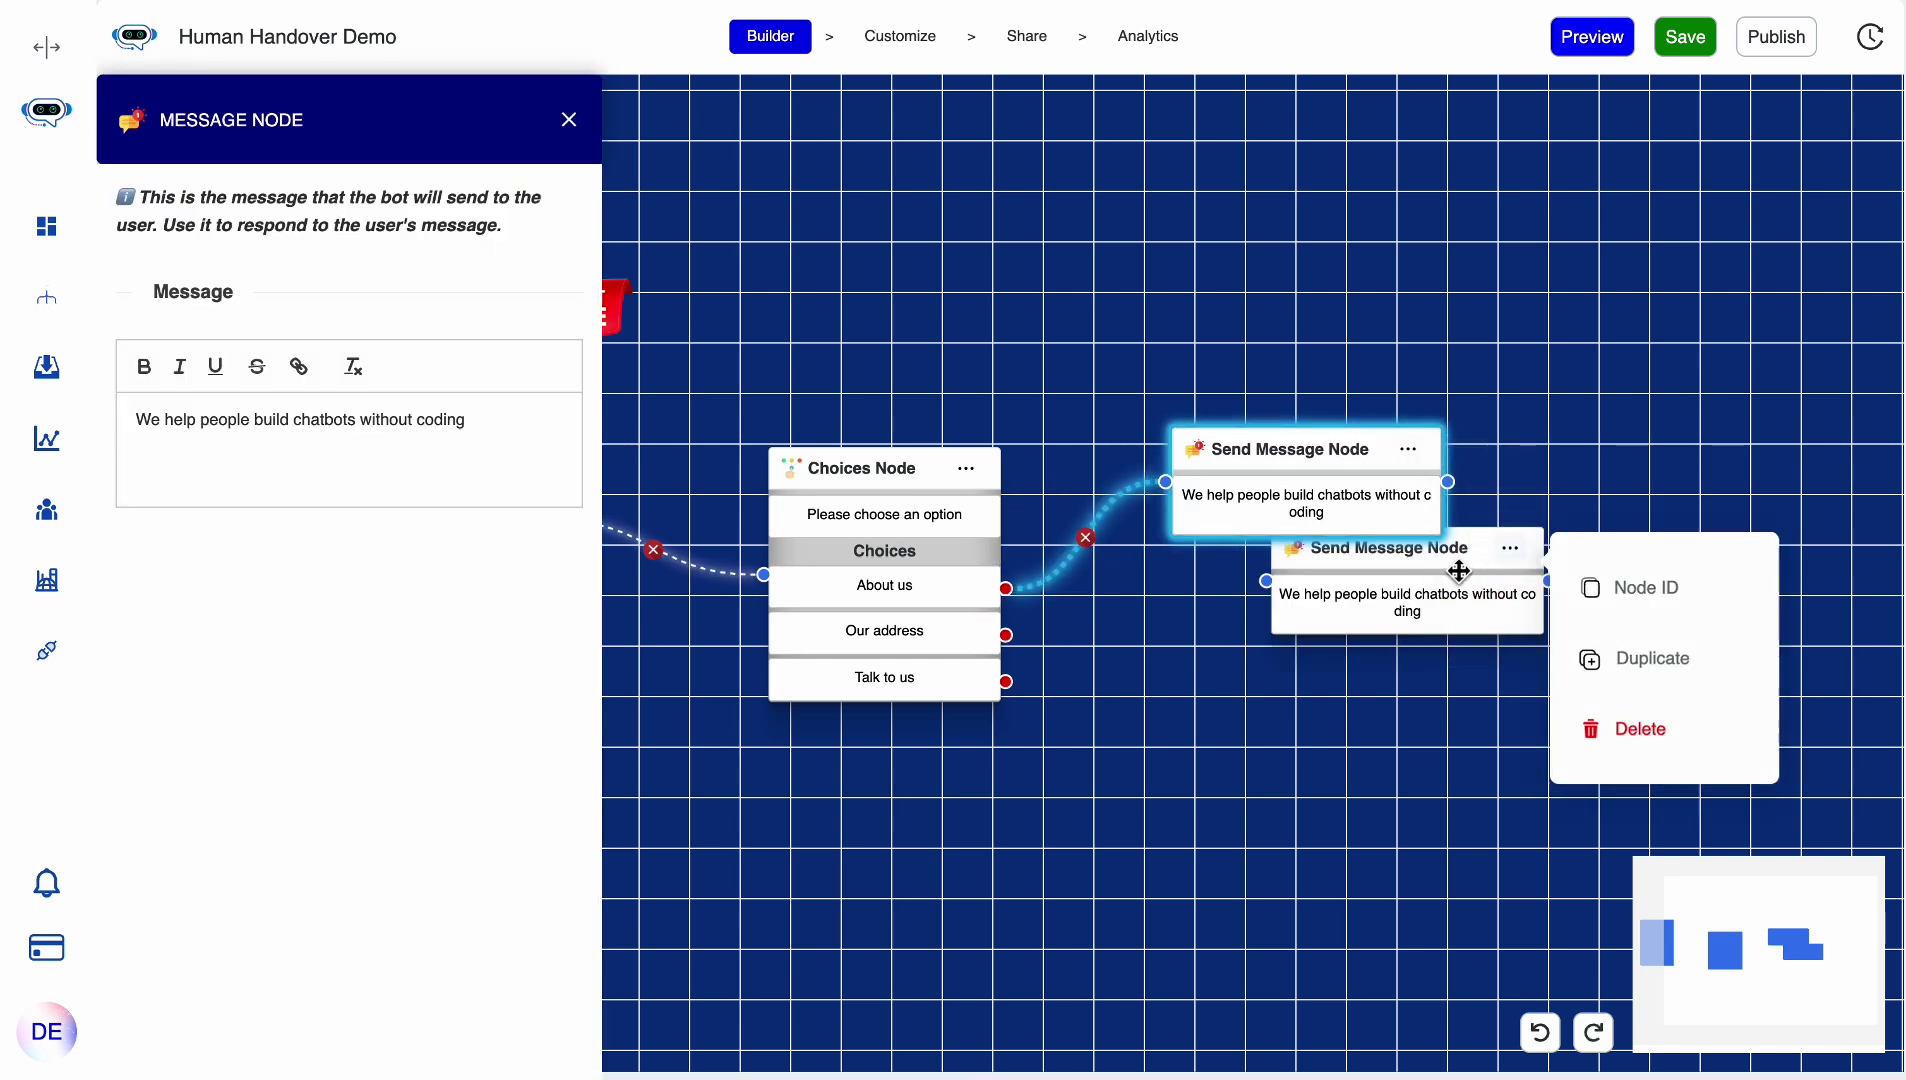
pyautogui.moveTo(1460, 570); pyautogui.dragTo(1420, 630)
pyautogui.click(1420, 630)
# - Replace the duplicated node's message with "We are based out of Earth"
pyautogui.click(515, 459)
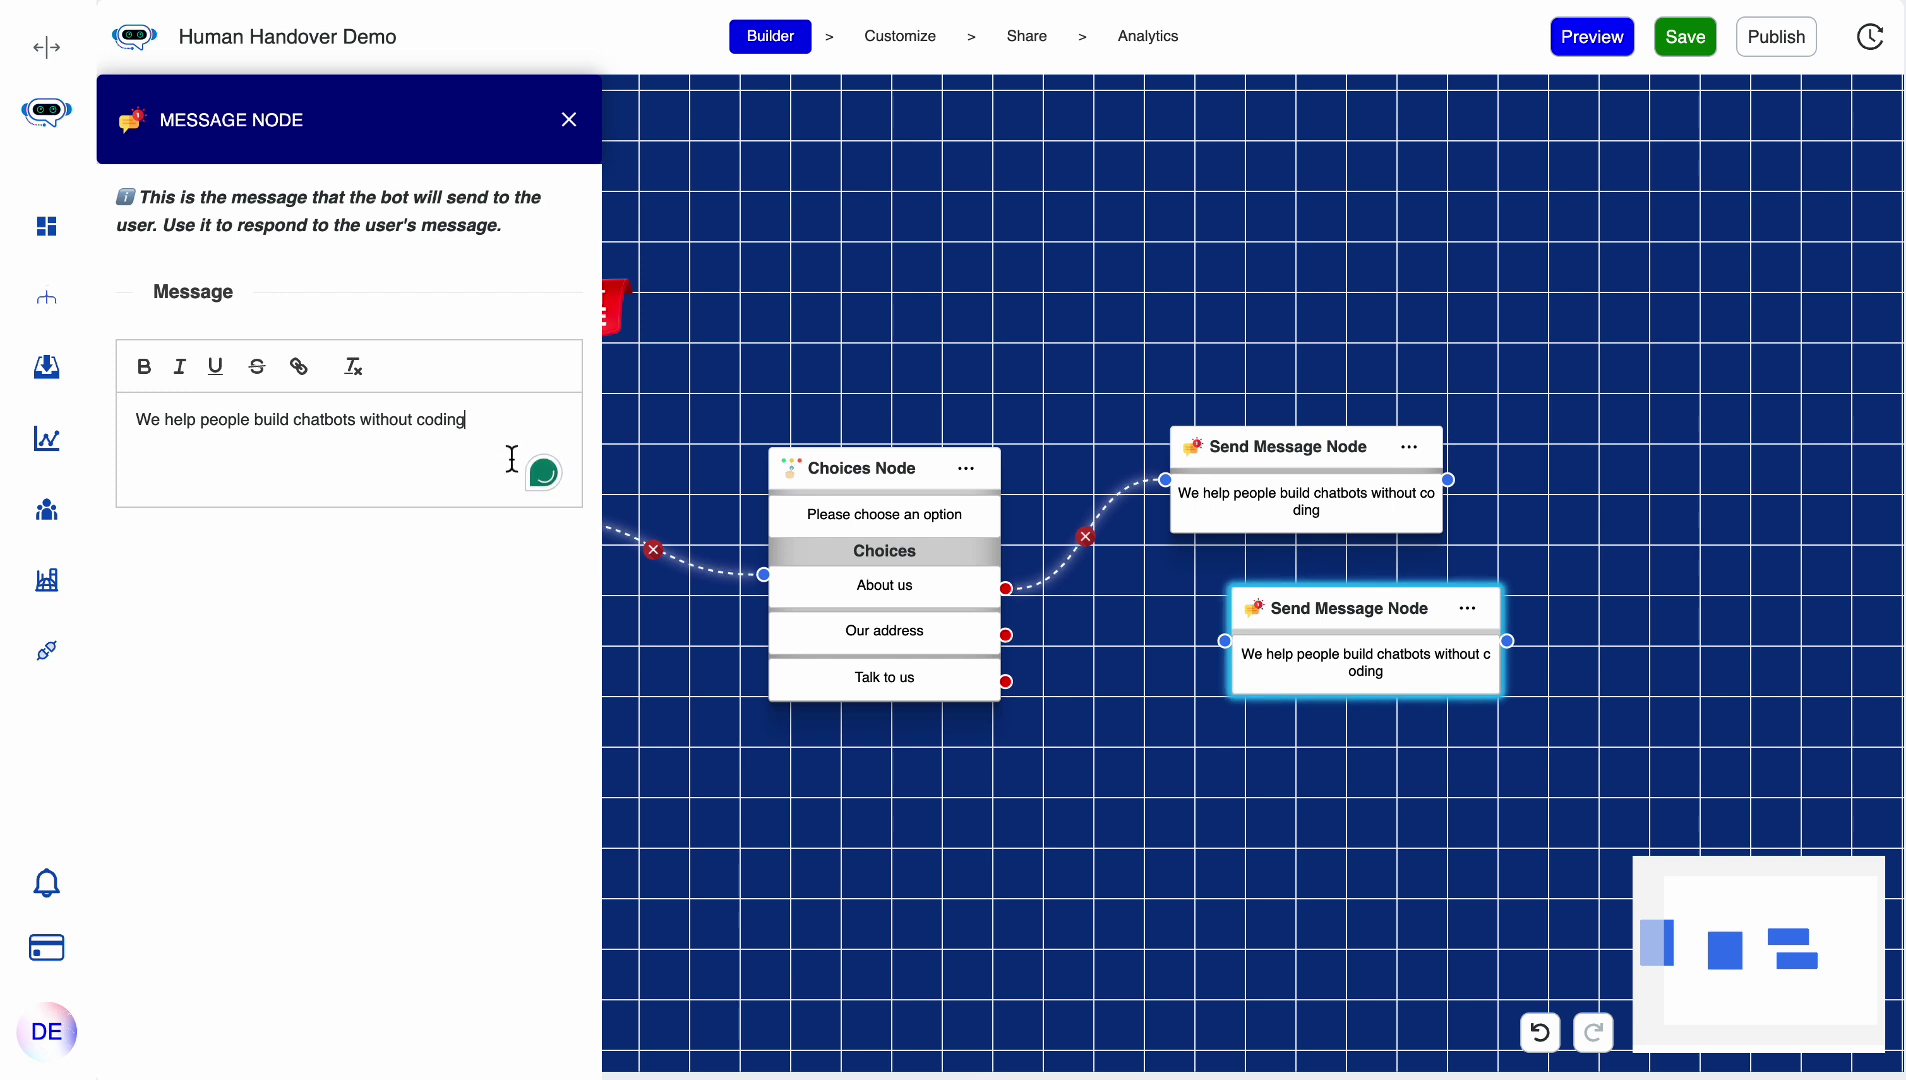
pyautogui.press('BackSpace')
pyautogui.press('BackSpace')
pyautogui.press('BackSpace')
pyautogui.press('BackSpace')
pyautogui.press('BackSpace')
pyautogui.press('BackSpace')
pyautogui.press('BackSpace')
pyautogui.press('BackSpace')
pyautogui.press('BackSpace')
pyautogui.press('BackSpace')
pyautogui.press('BackSpace')
pyautogui.press('BackSpace')
pyautogui.press('BackSpace')
pyautogui.press('BackSpace')
pyautogui.press('BackSpace')
pyautogui.press('BackSpace')
pyautogui.press('BackSpace')
pyautogui.press('BackSpace')
pyautogui.press('BackSpace')
pyautogui.press('BackSpace')
pyautogui.press('BackSpace')
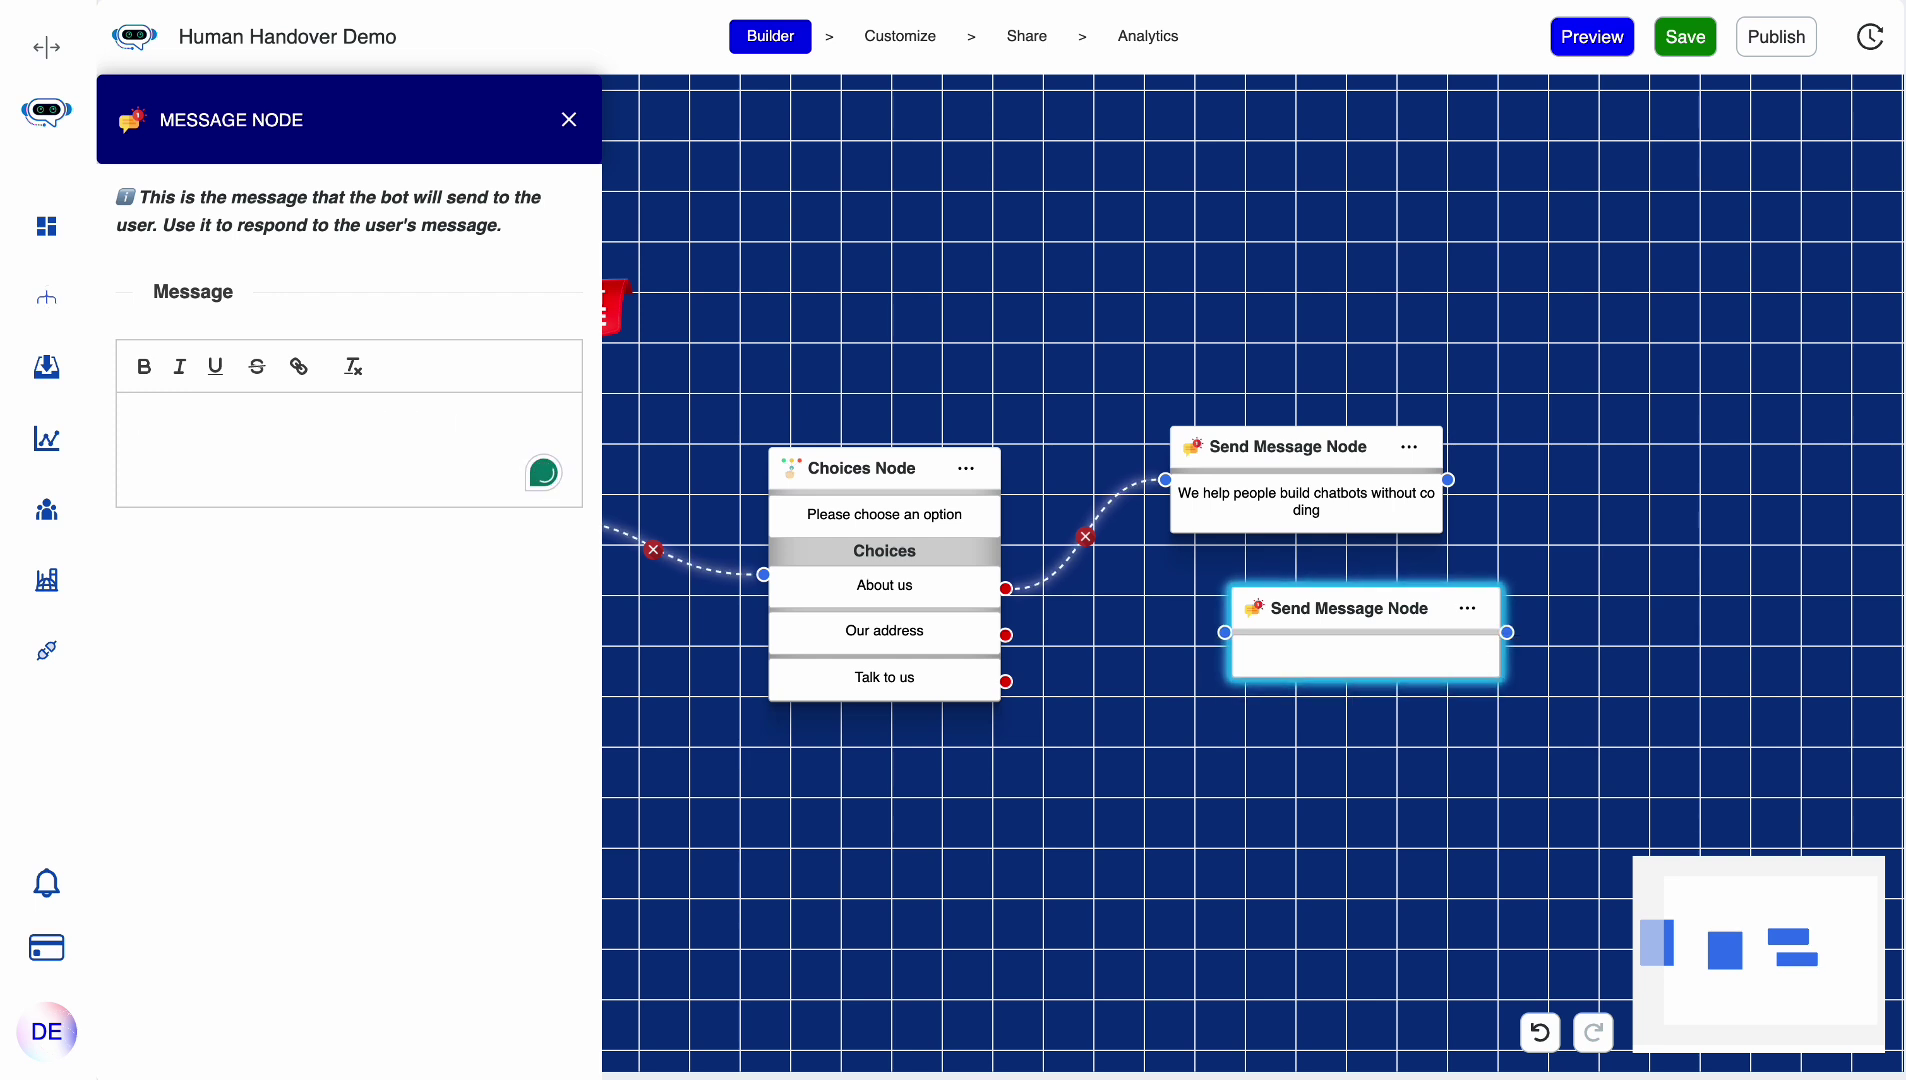
pyautogui.write('We are base')
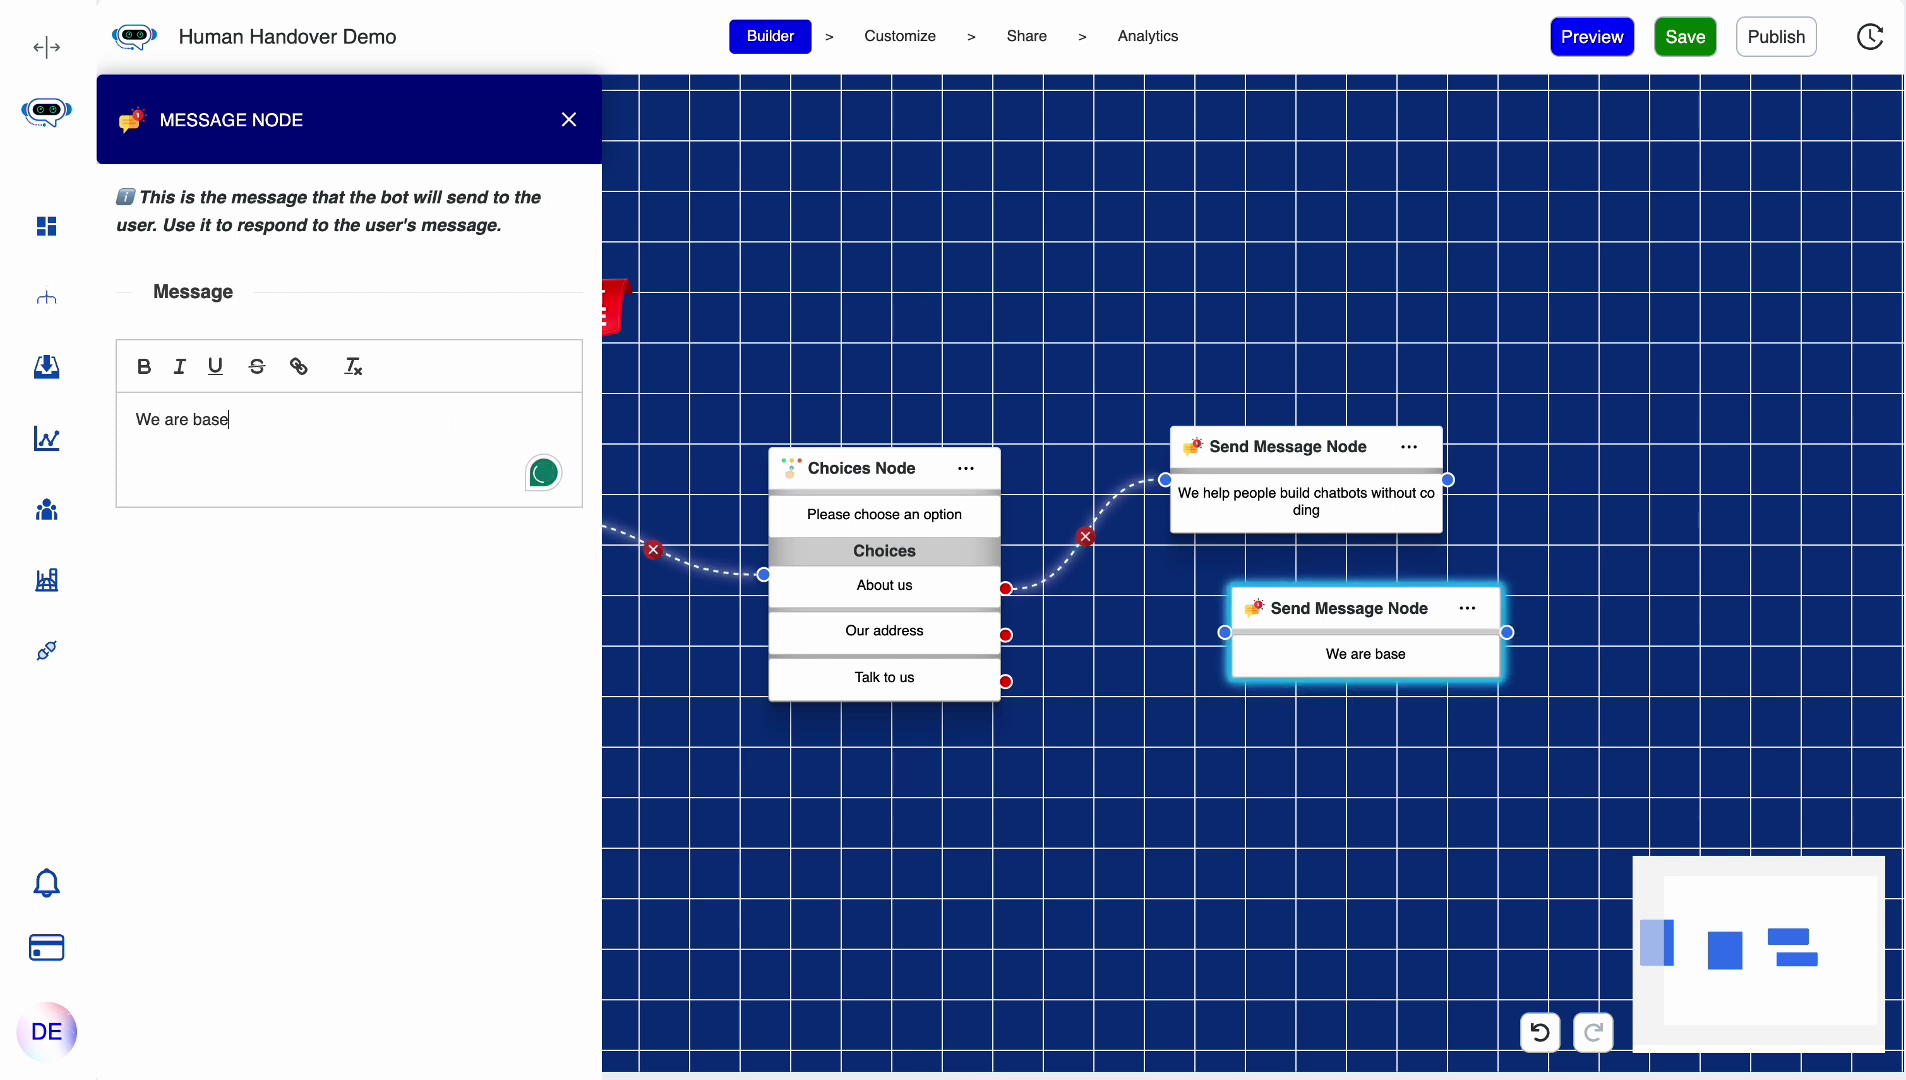
pyautogui.write('d ou')
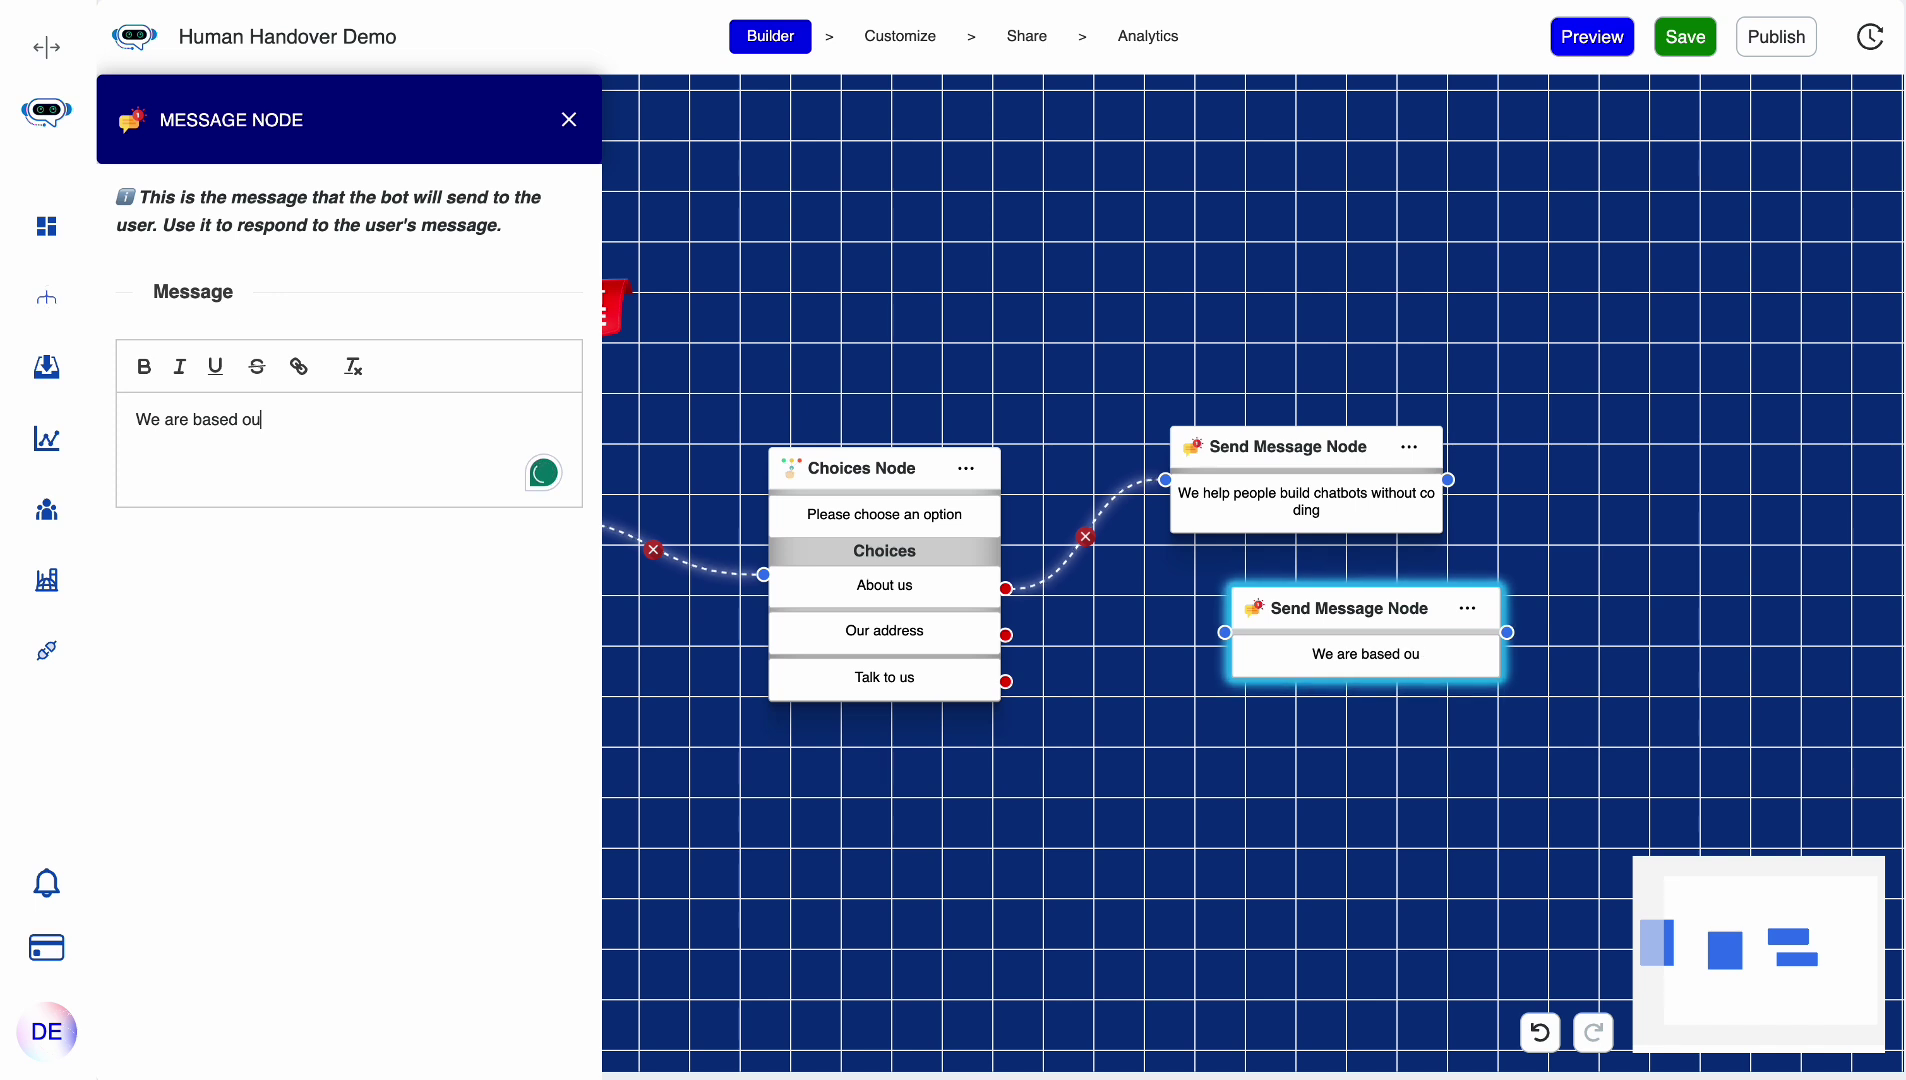
pyautogui.write('t of Earth')
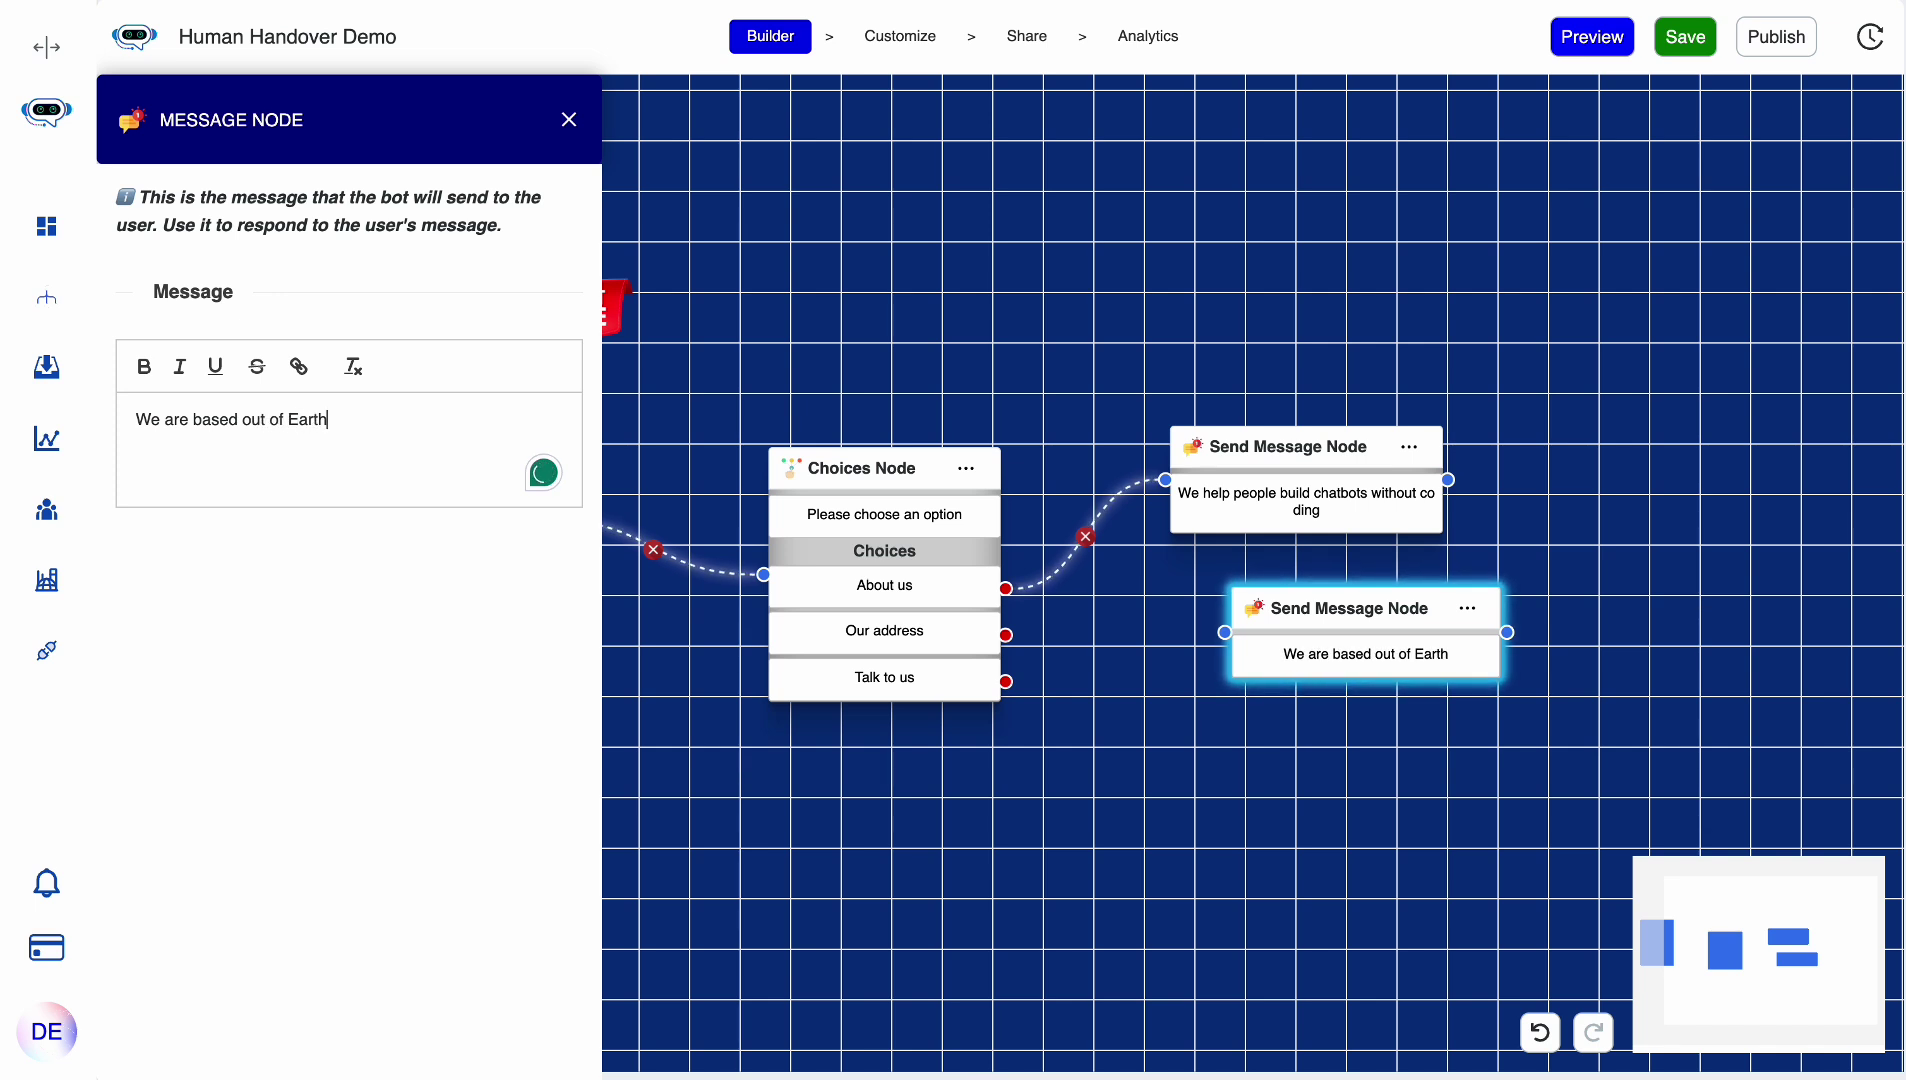
# - Connect the "Our address" choice to the duplicated message node and shift that node slightly down and left
pyautogui.click(1040, 640)
pyautogui.moveTo(1006, 634); pyautogui.dragTo(1224, 631)
pyautogui.moveTo(1157, 753); pyautogui.dragTo(1111, 628)
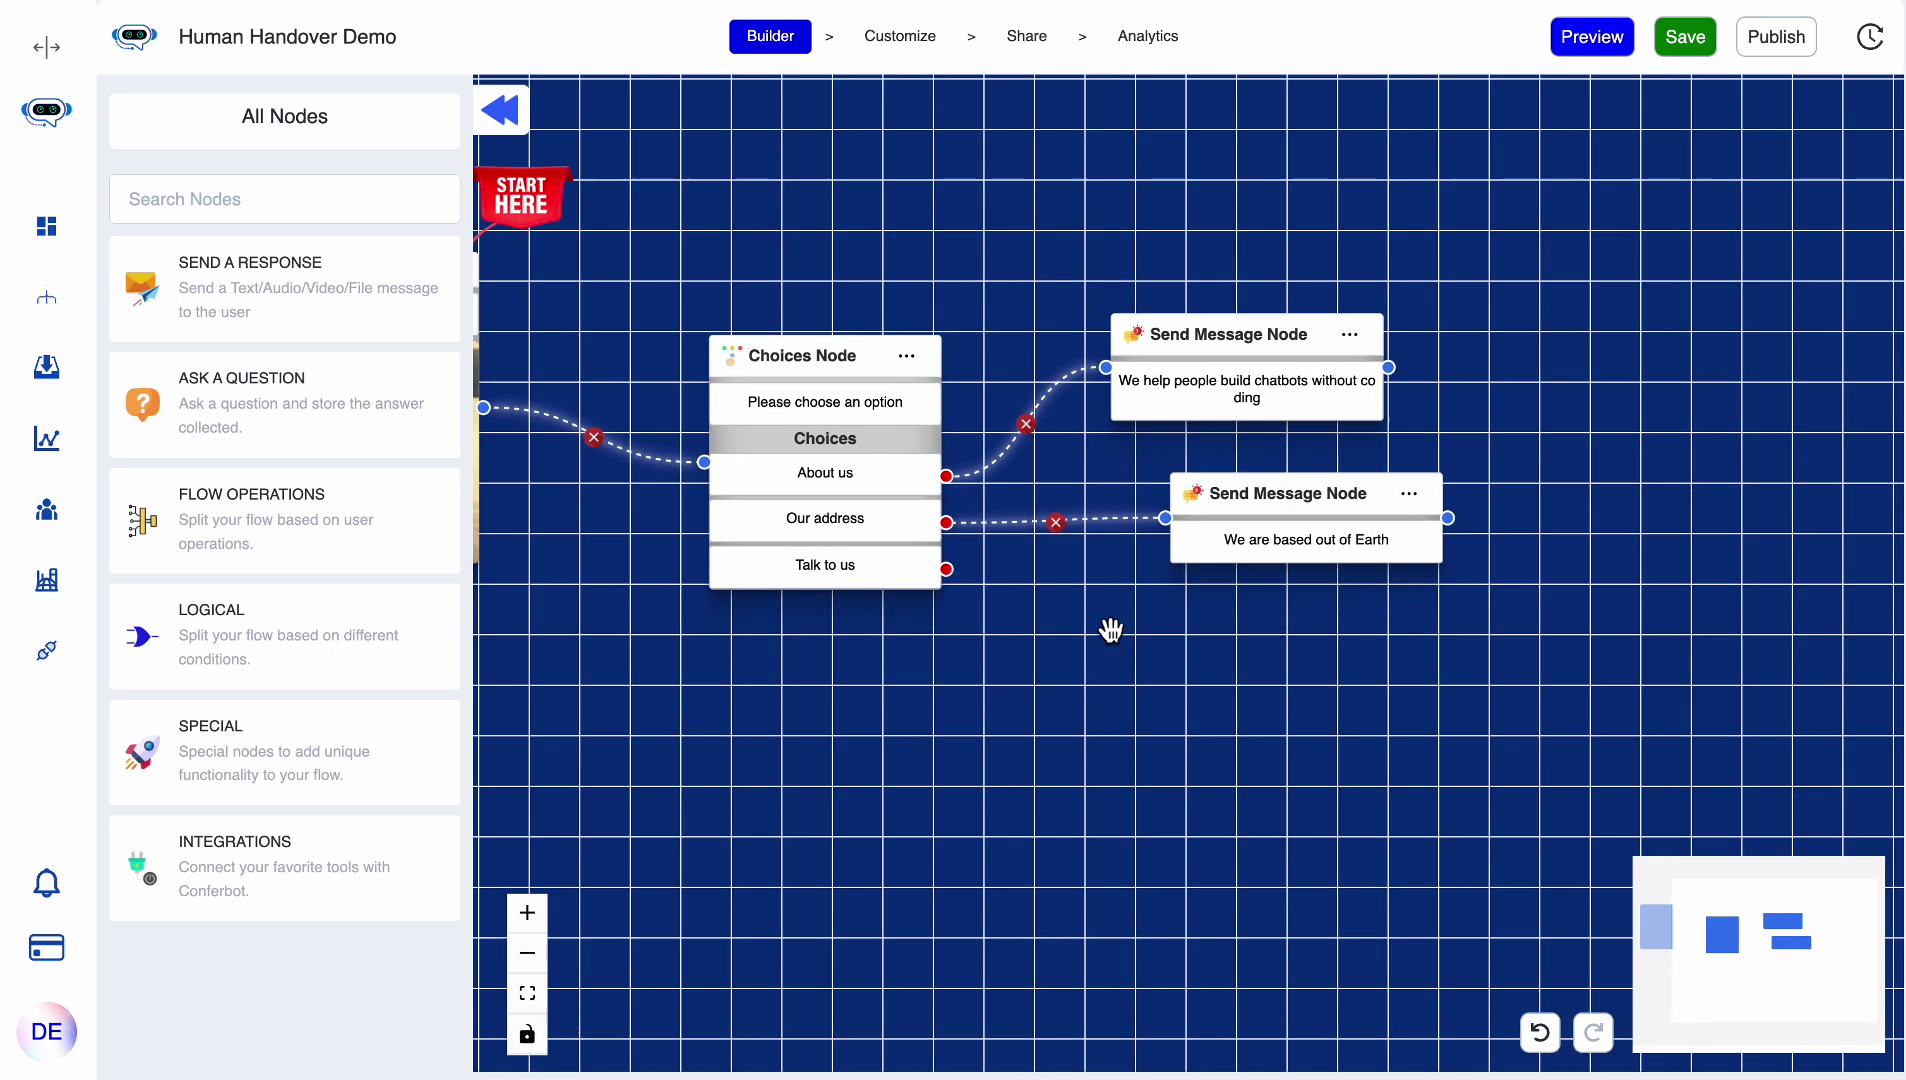
pyautogui.moveTo(1237, 508); pyautogui.dragTo(1220, 530)
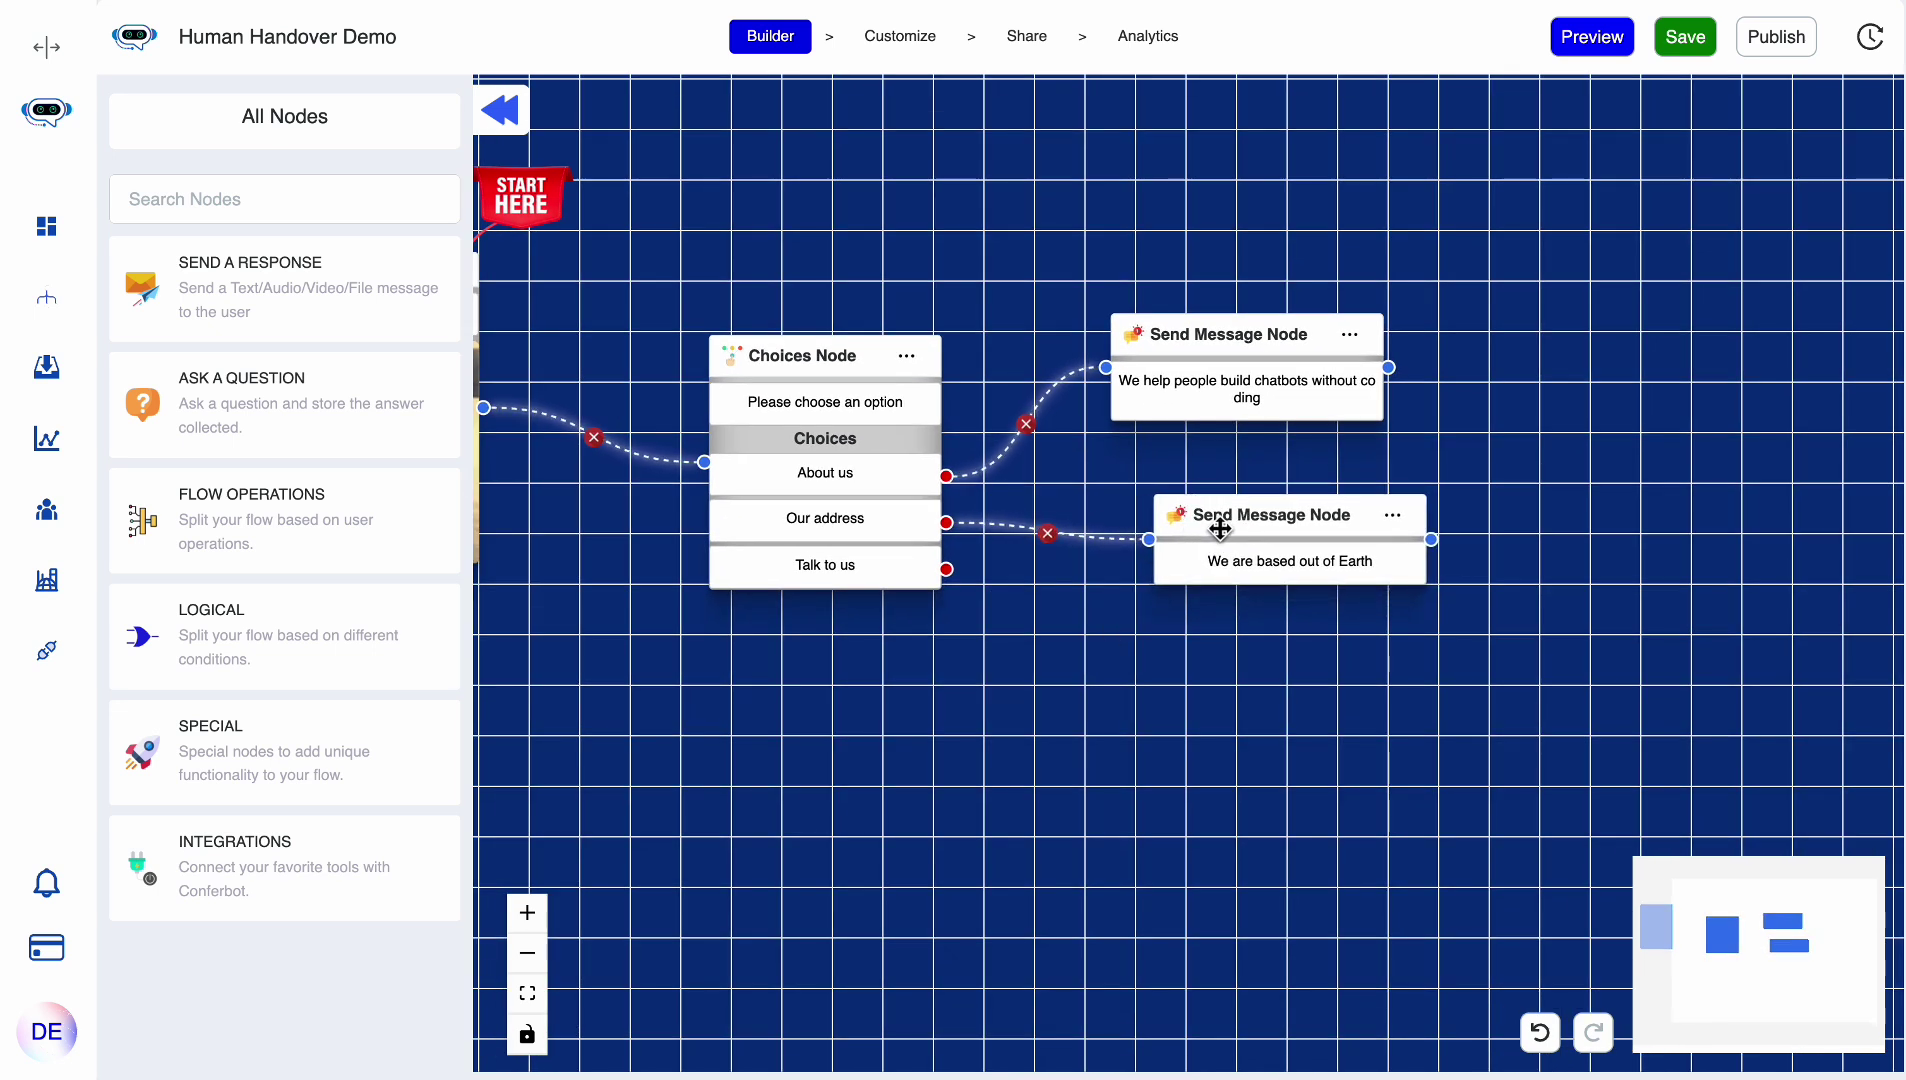
pyautogui.click(396, 783)
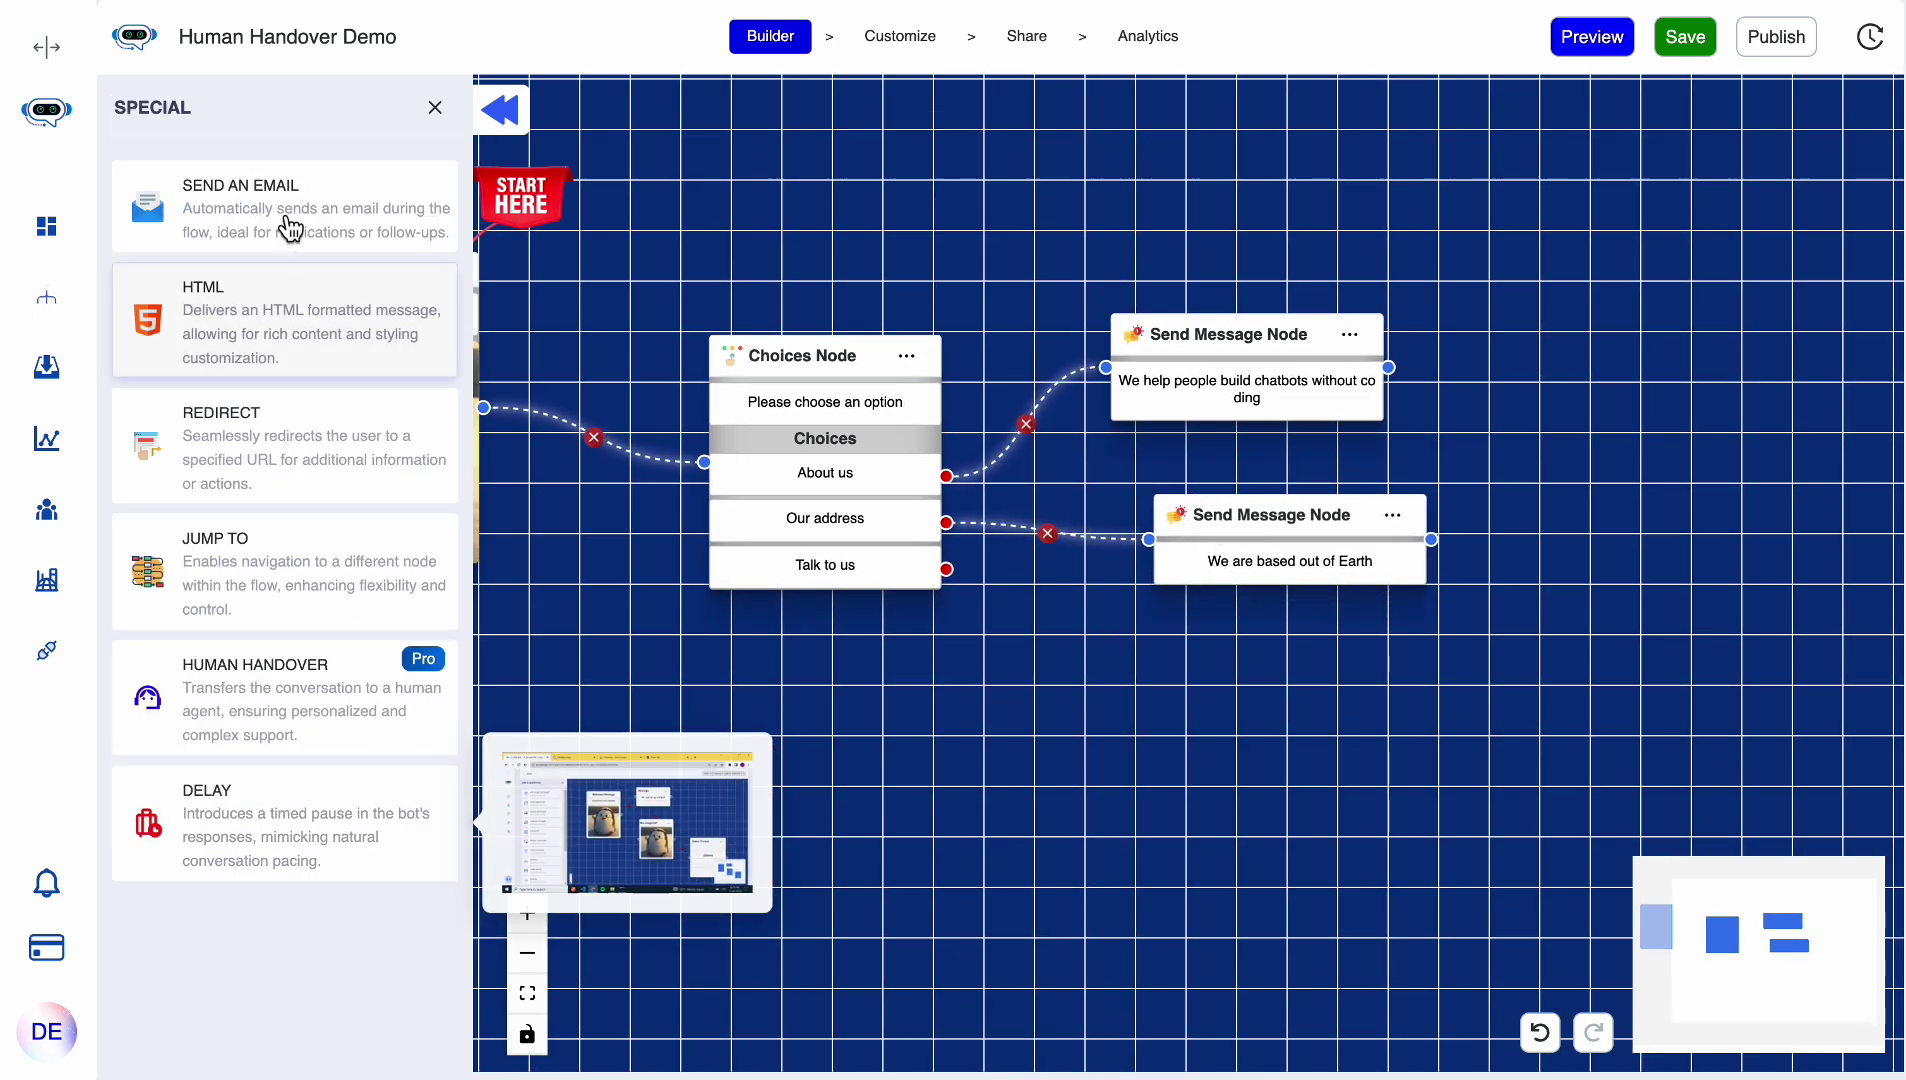
pyautogui.click(432, 117)
pyautogui.click(287, 505)
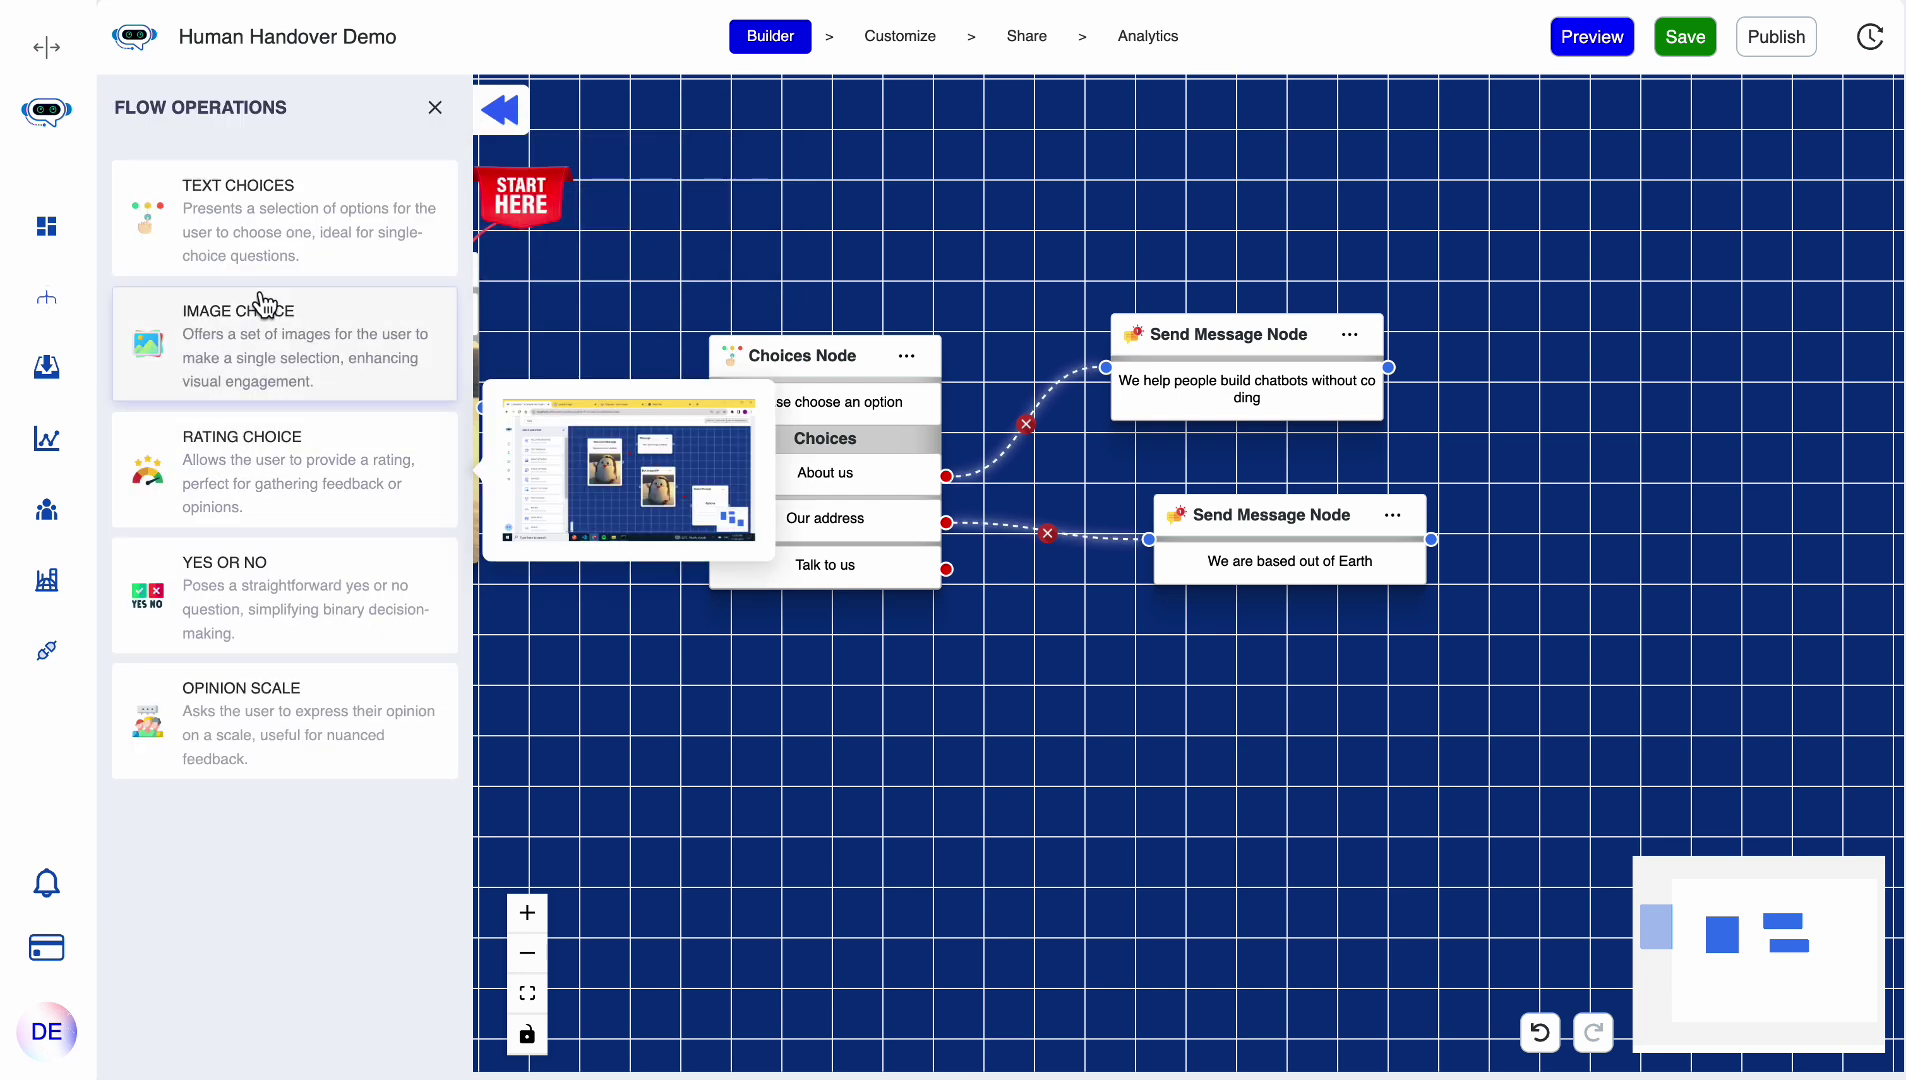
pyautogui.click(437, 113)
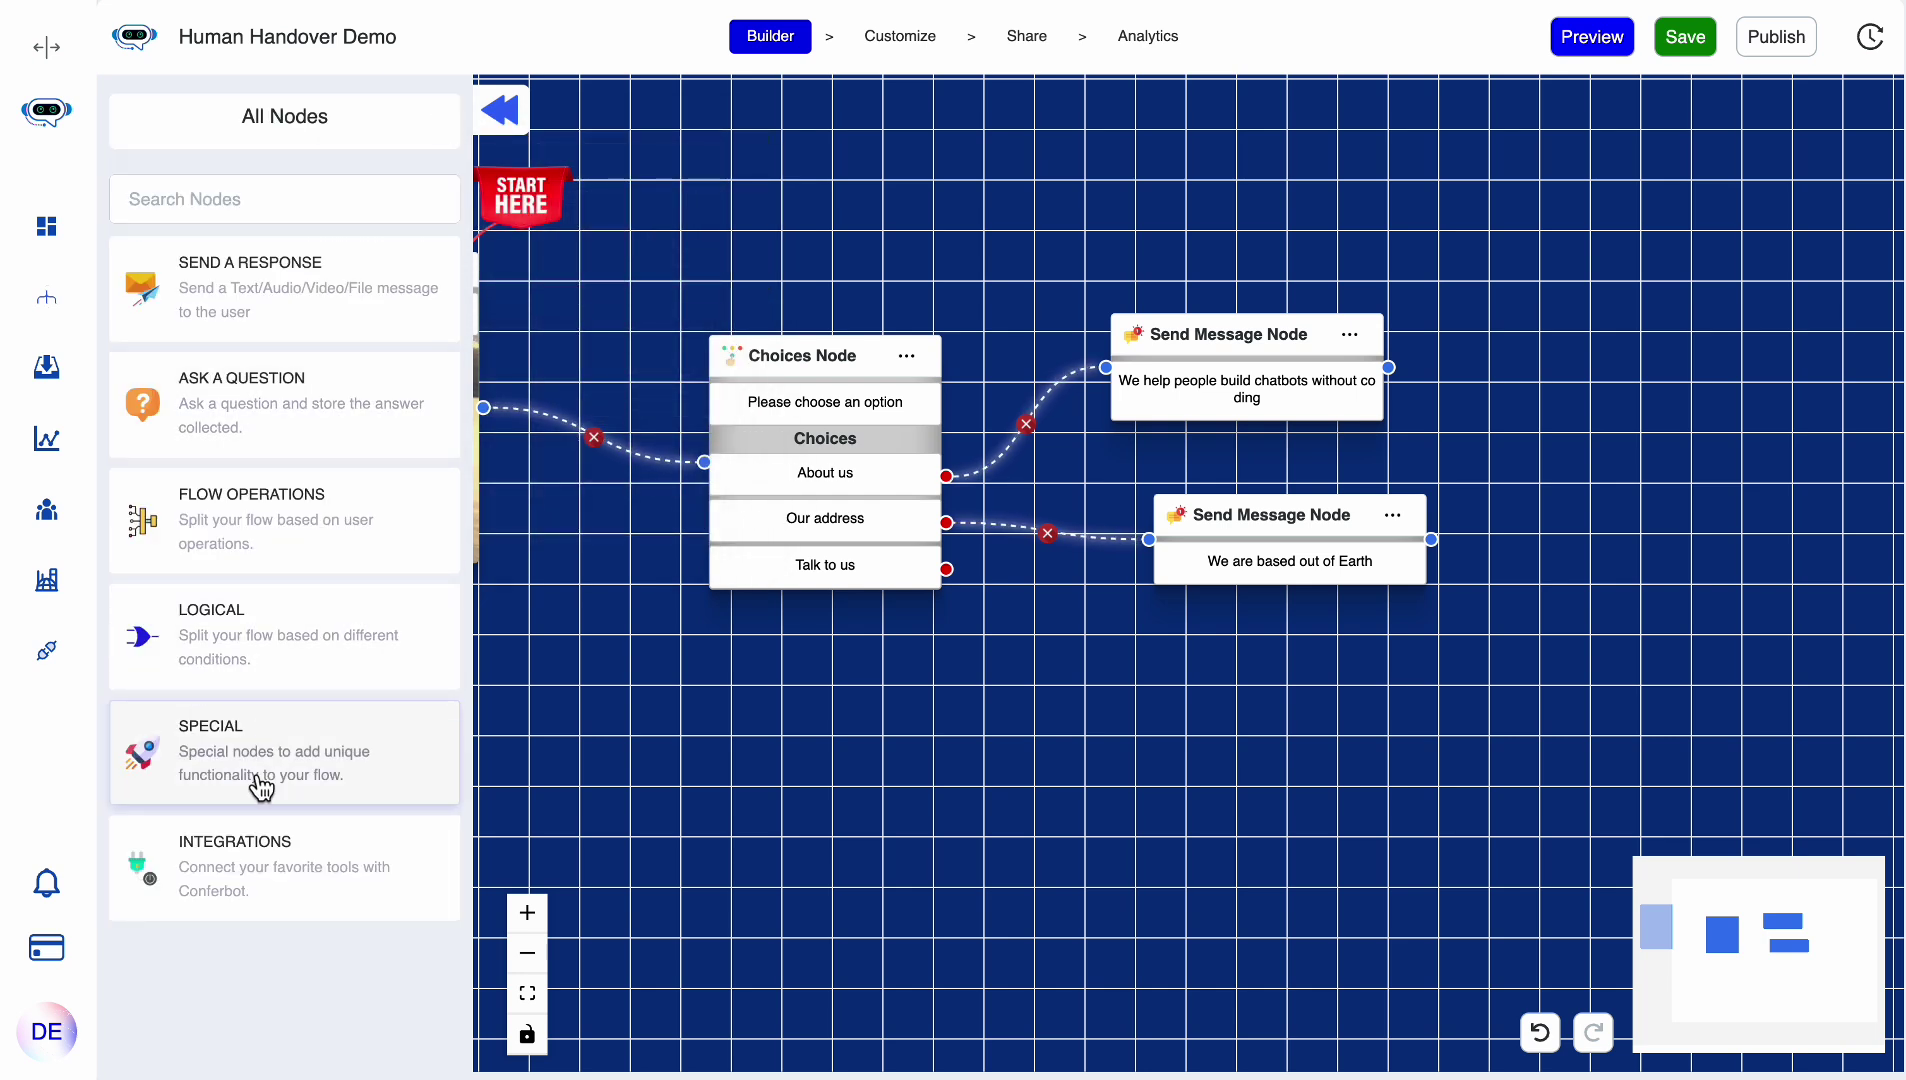
# - Add a Business Hours node below the "We are based out of Earth" message node and open its settings
pyautogui.click(267, 650)
pyautogui.moveTo(285, 217)
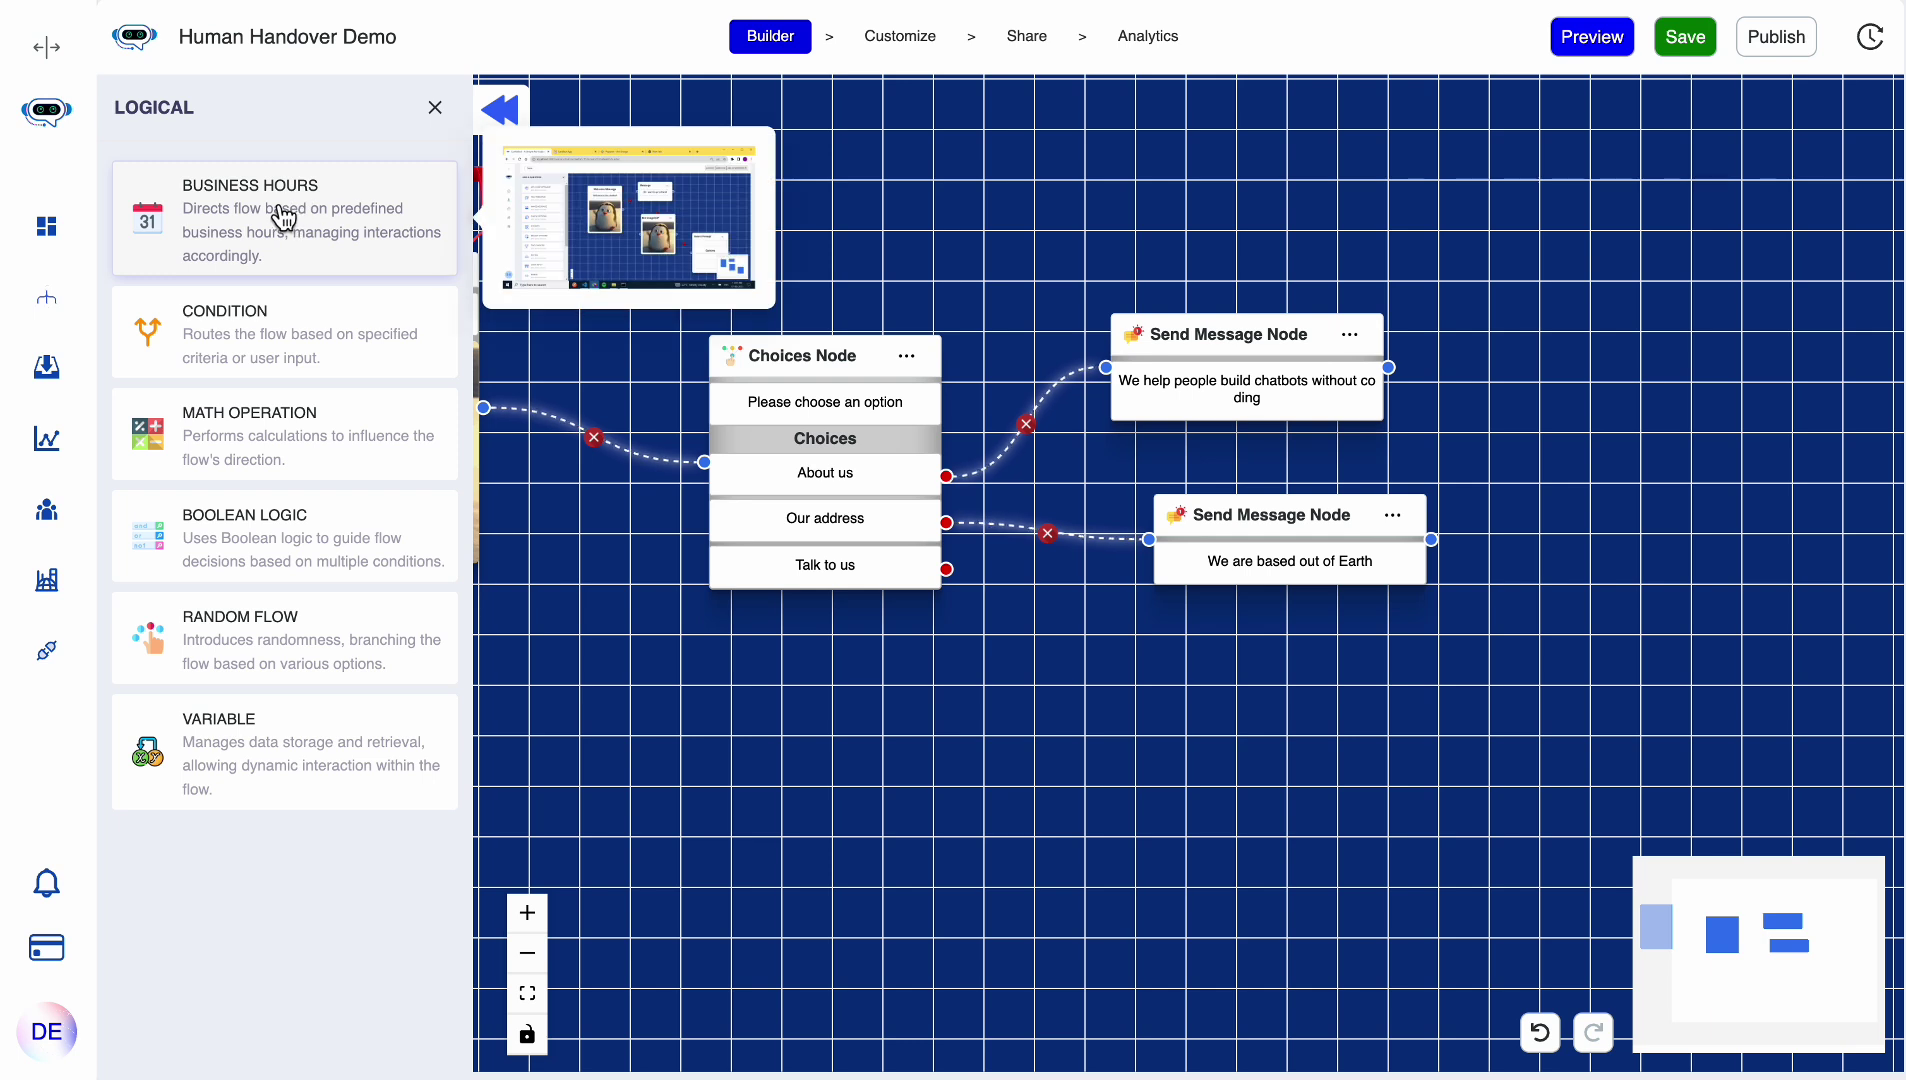
pyautogui.moveTo(285, 217); pyautogui.dragTo(1237, 737)
pyautogui.click(1352, 816)
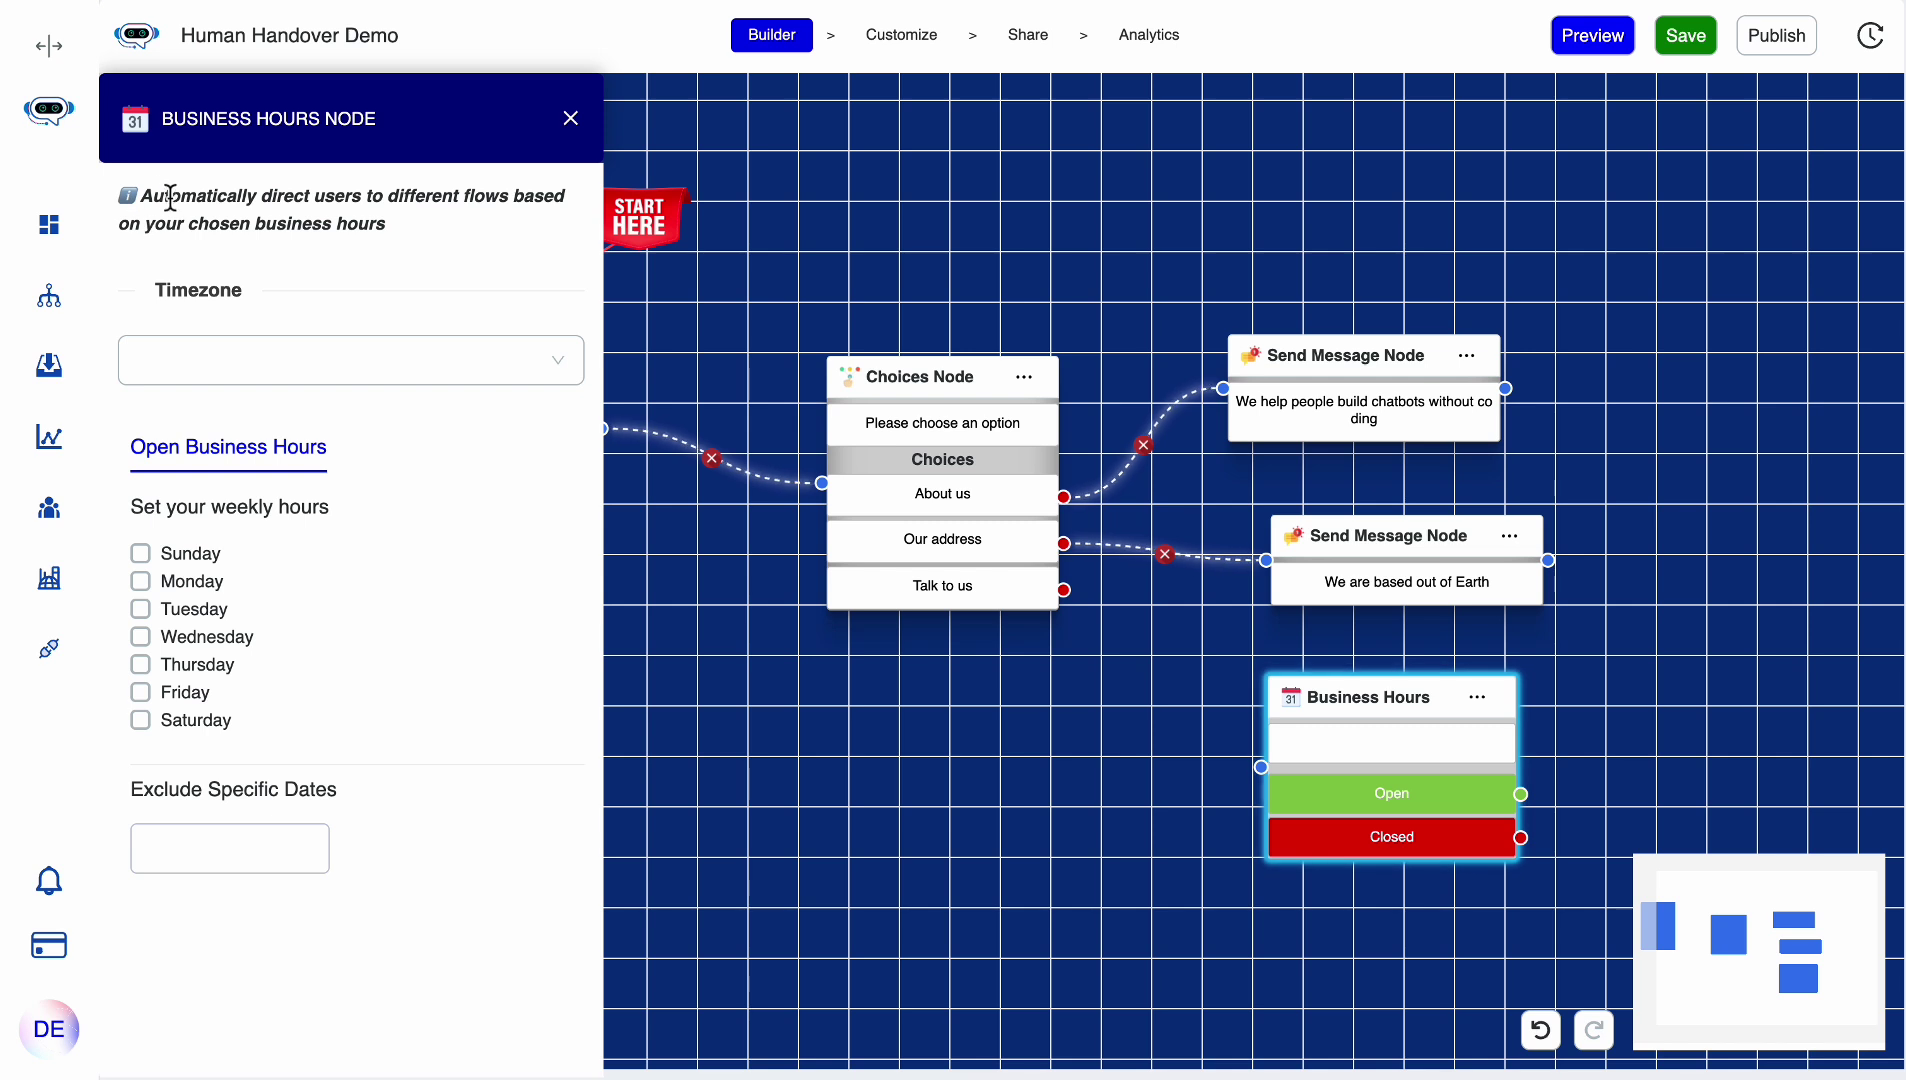
# - Set the Business Hours node's timezone to Asia/Dubai (GMT+04:00)
pyautogui.click(384, 375)
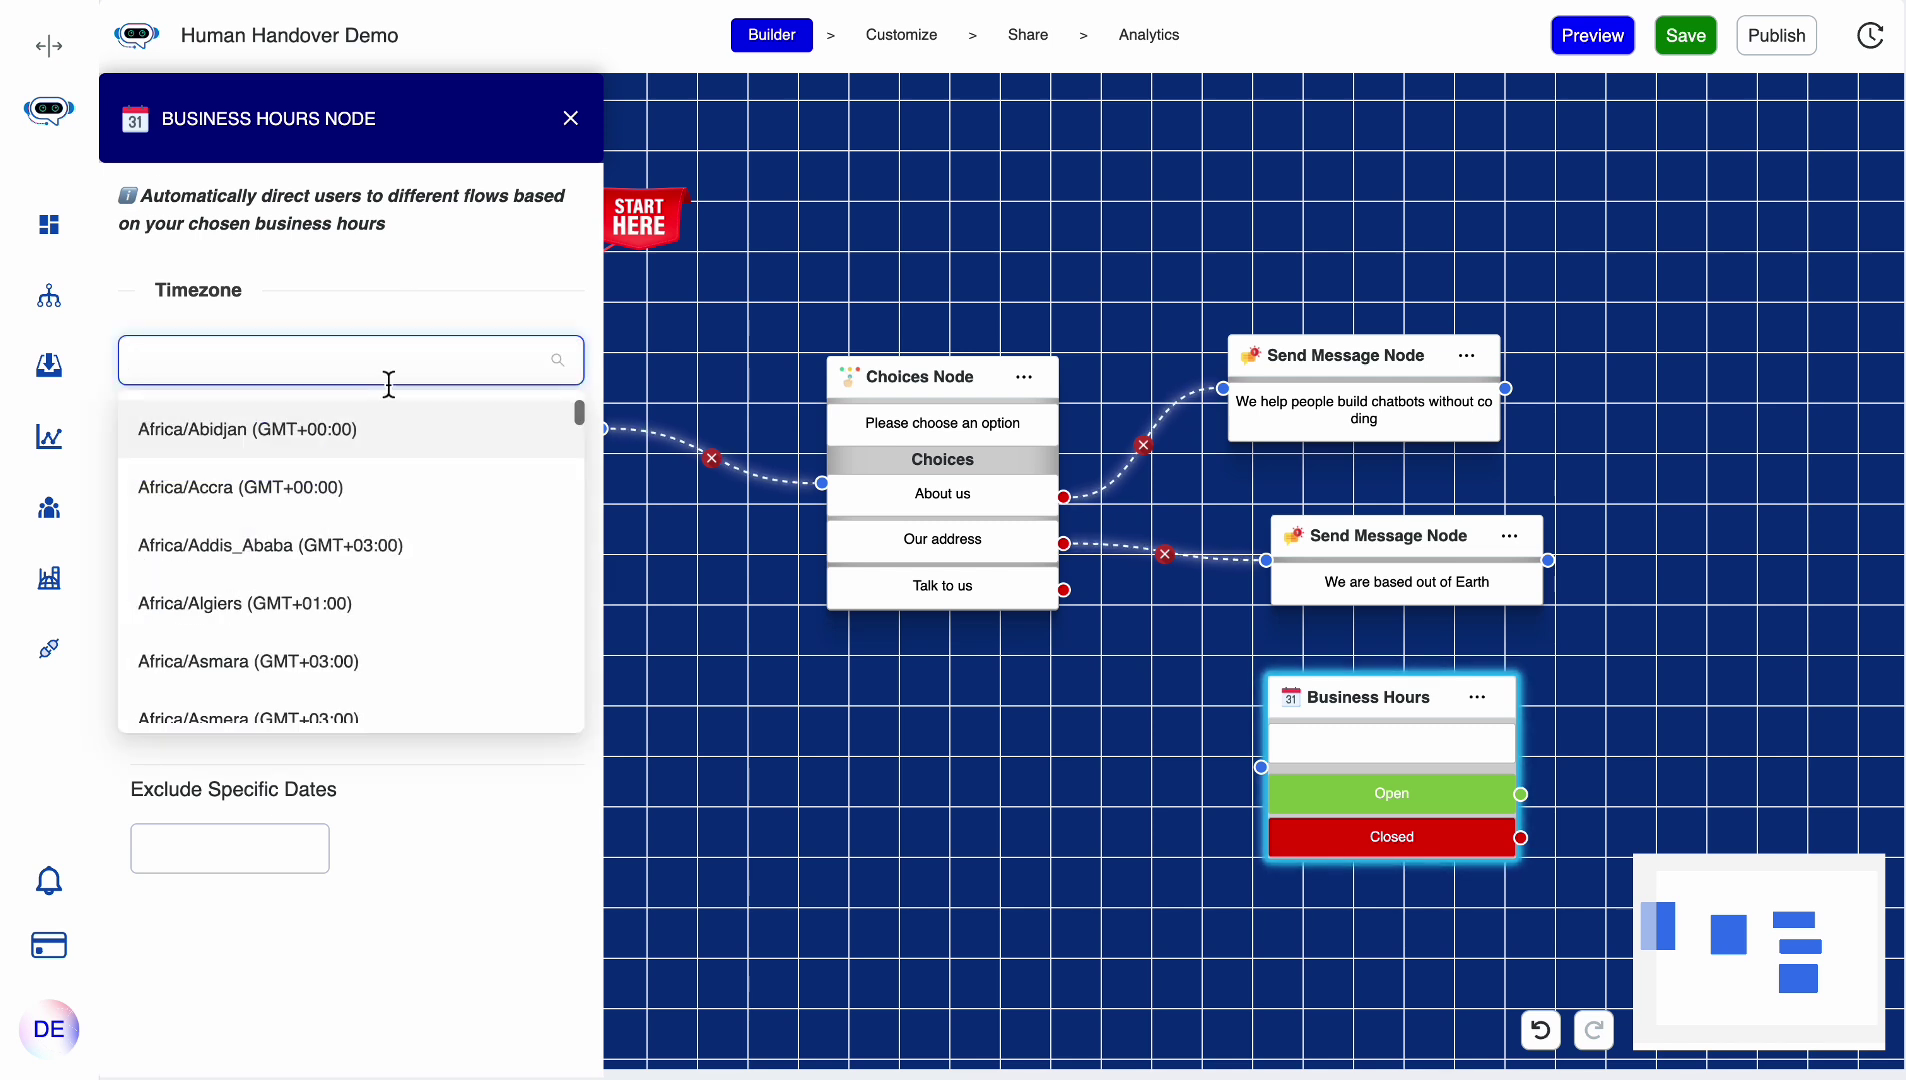
pyautogui.write('dubai')
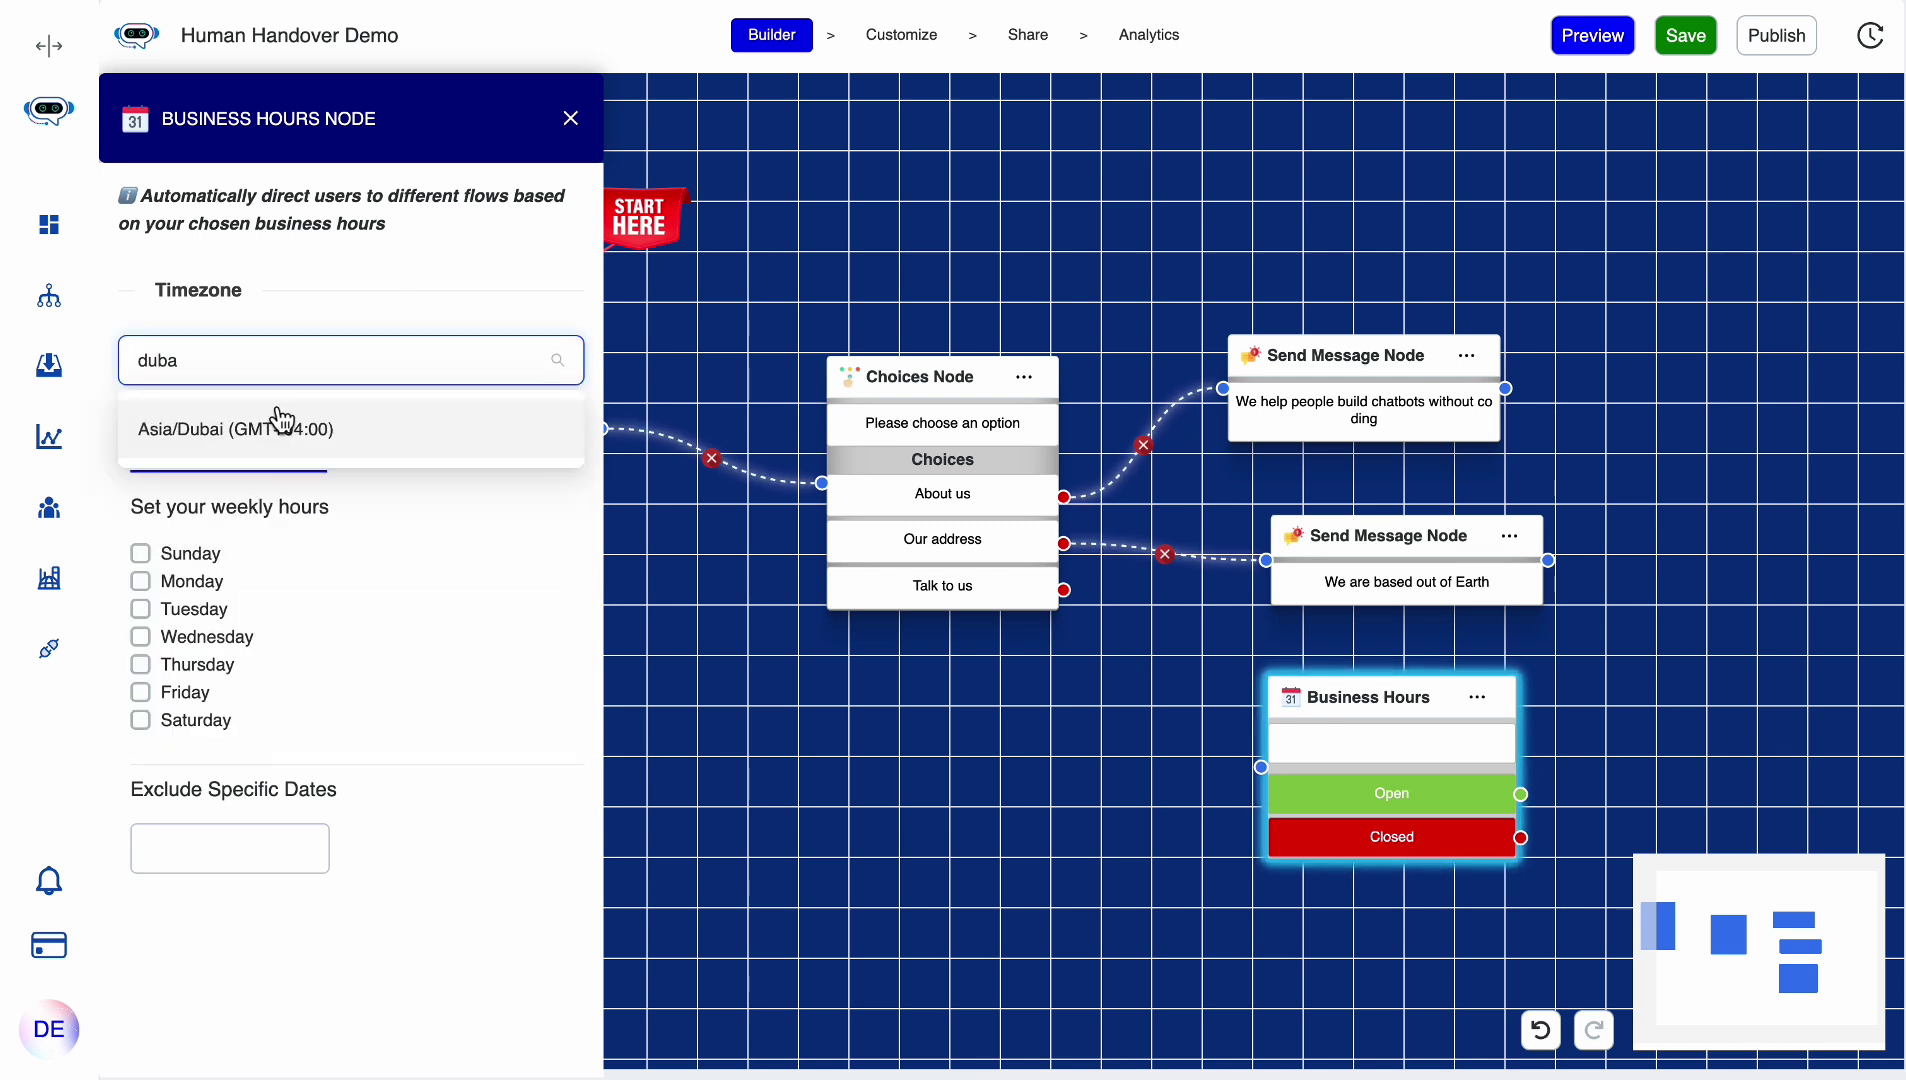
pyautogui.click(283, 429)
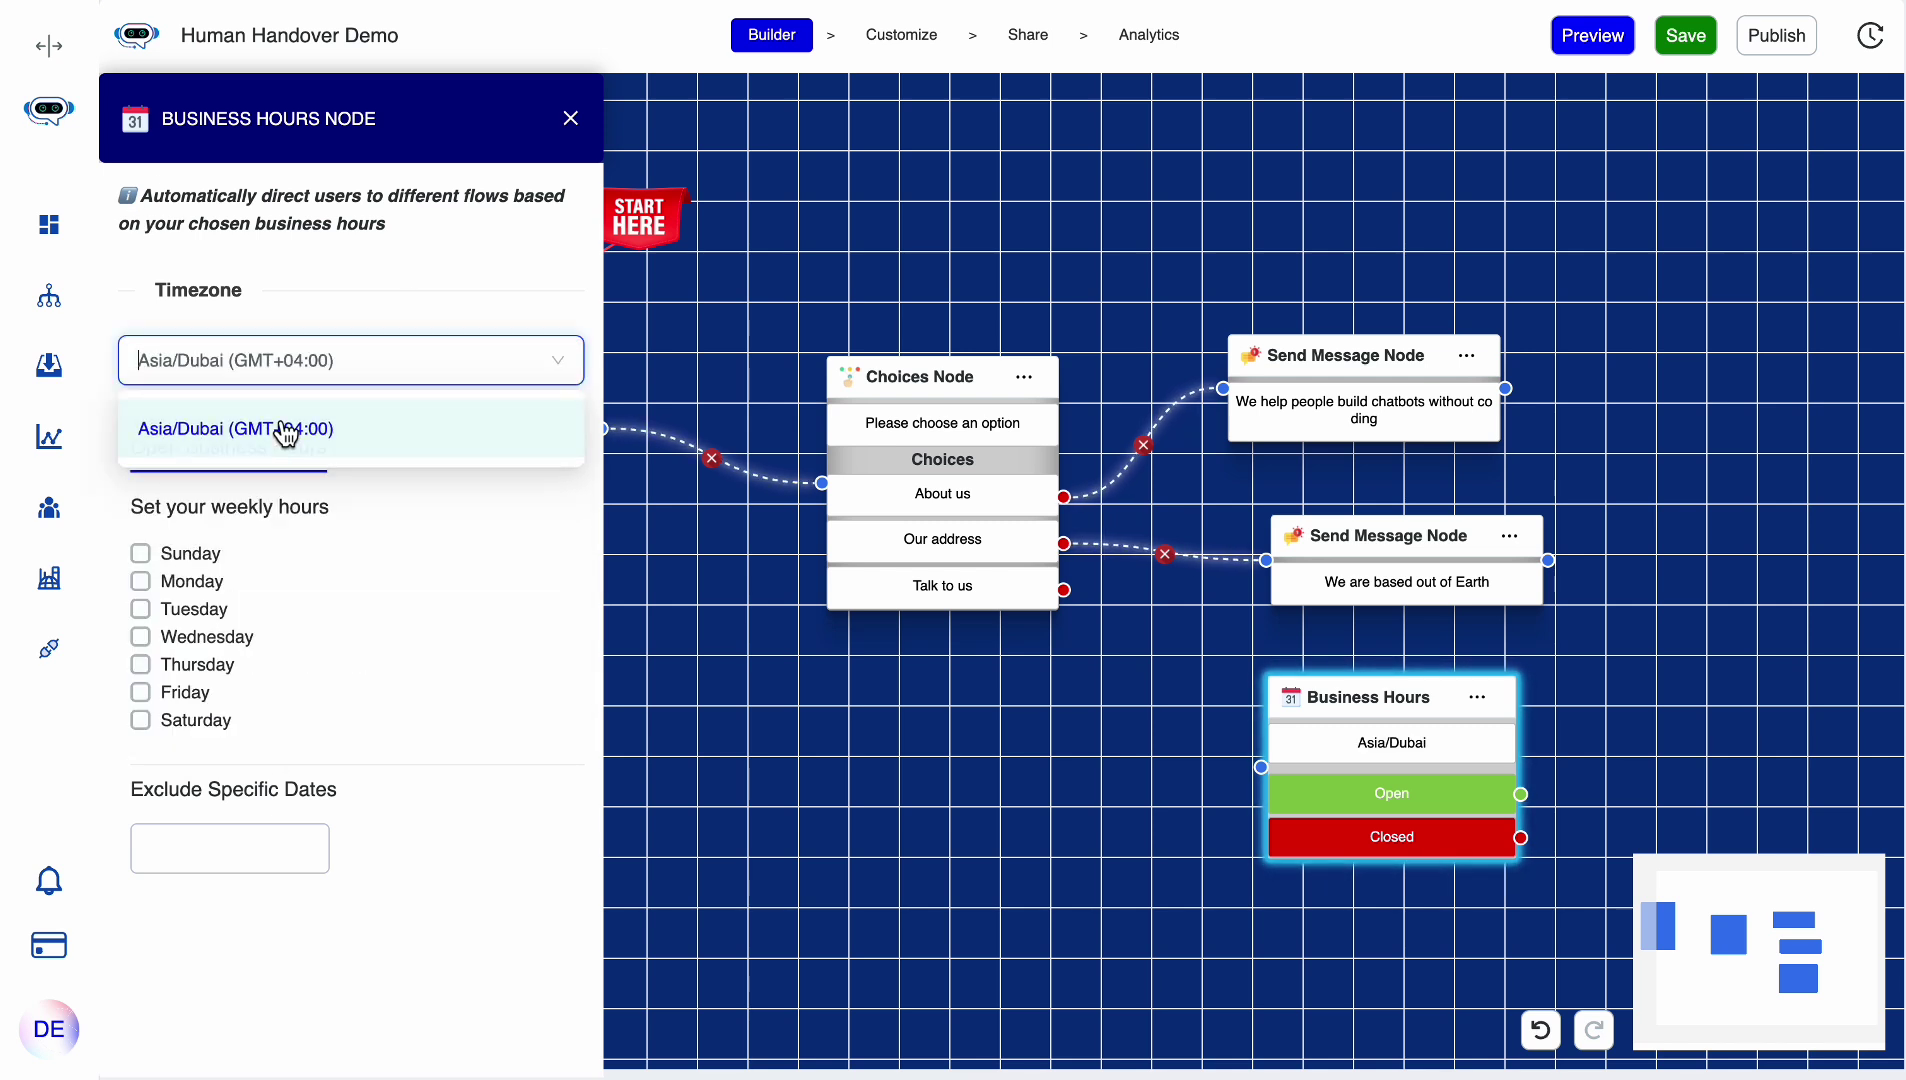
# - Enable Monday, Tuesday and Thursday as open days in the weekly hours
pyautogui.click(159, 589)
pyautogui.click(157, 684)
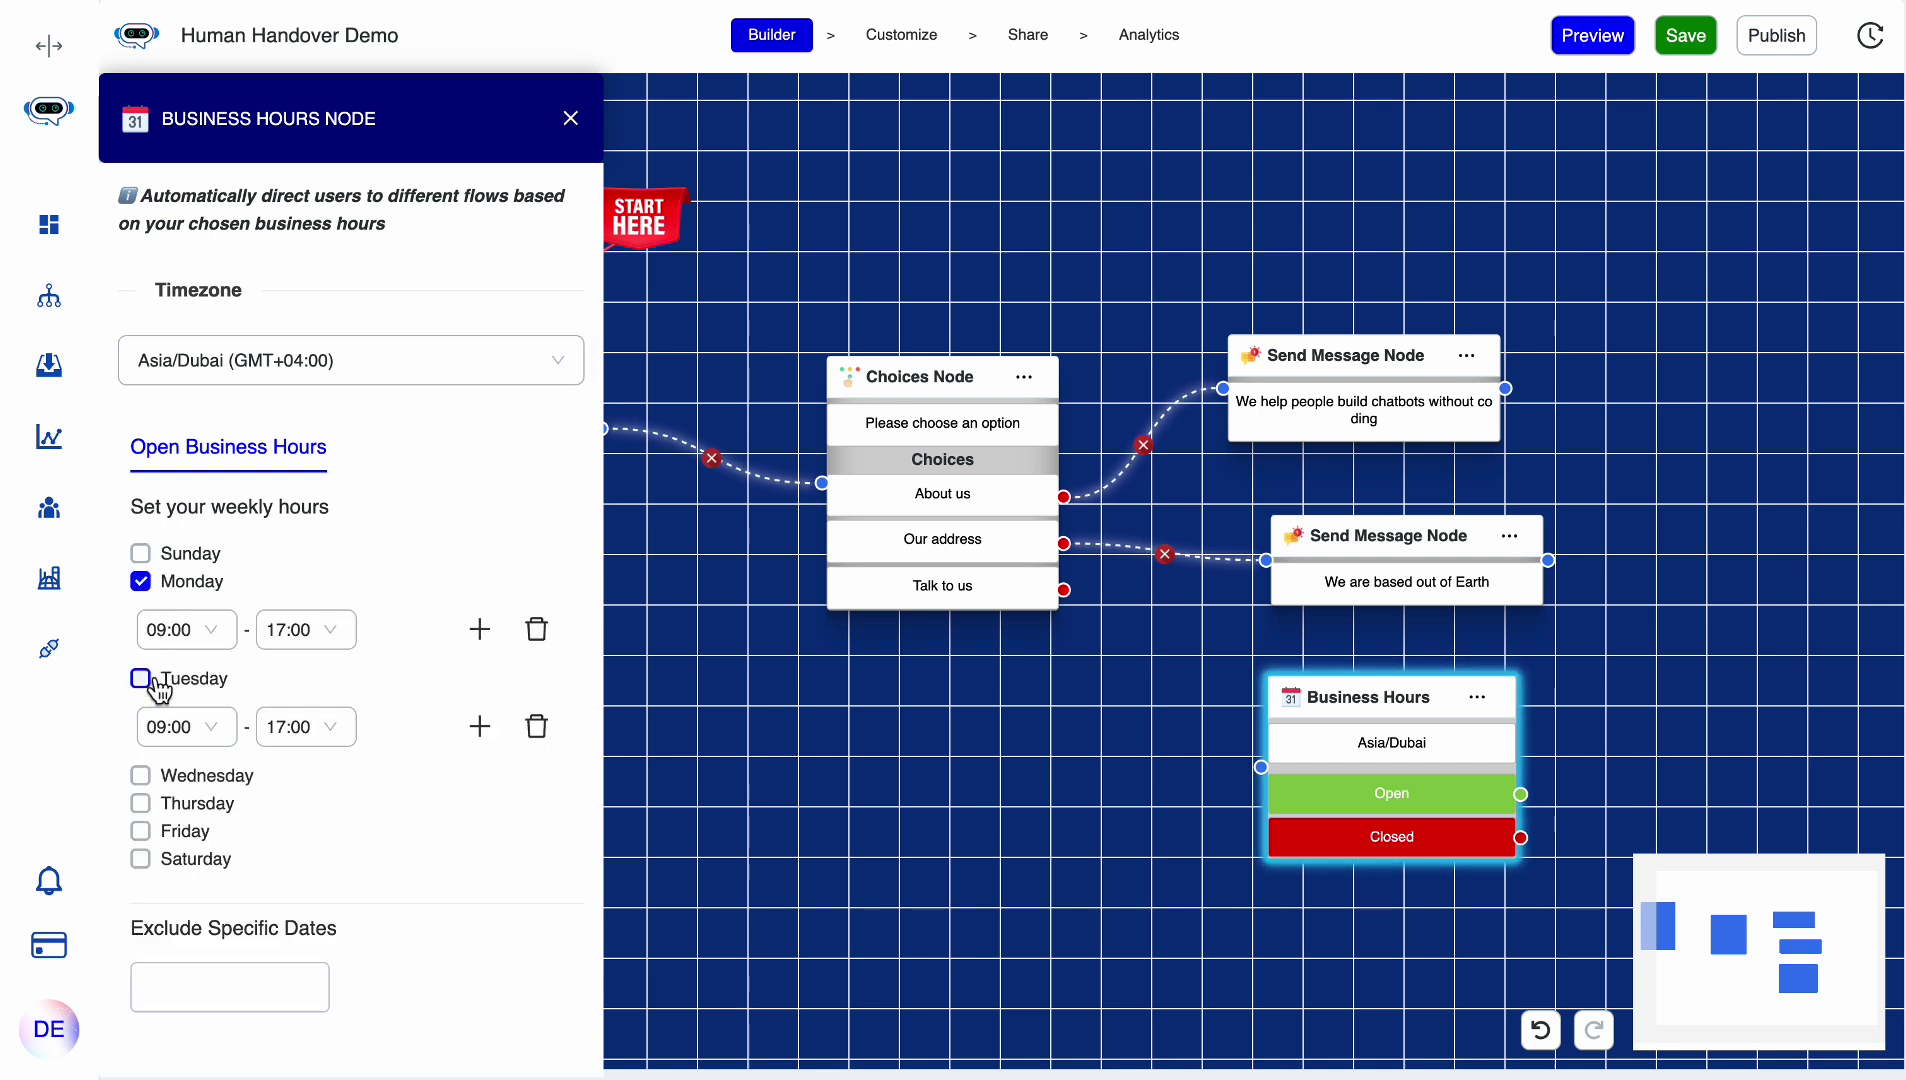
pyautogui.click(150, 806)
# - Add a second time range to Monday and set the first range's end time to 13:00
pyautogui.click(480, 630)
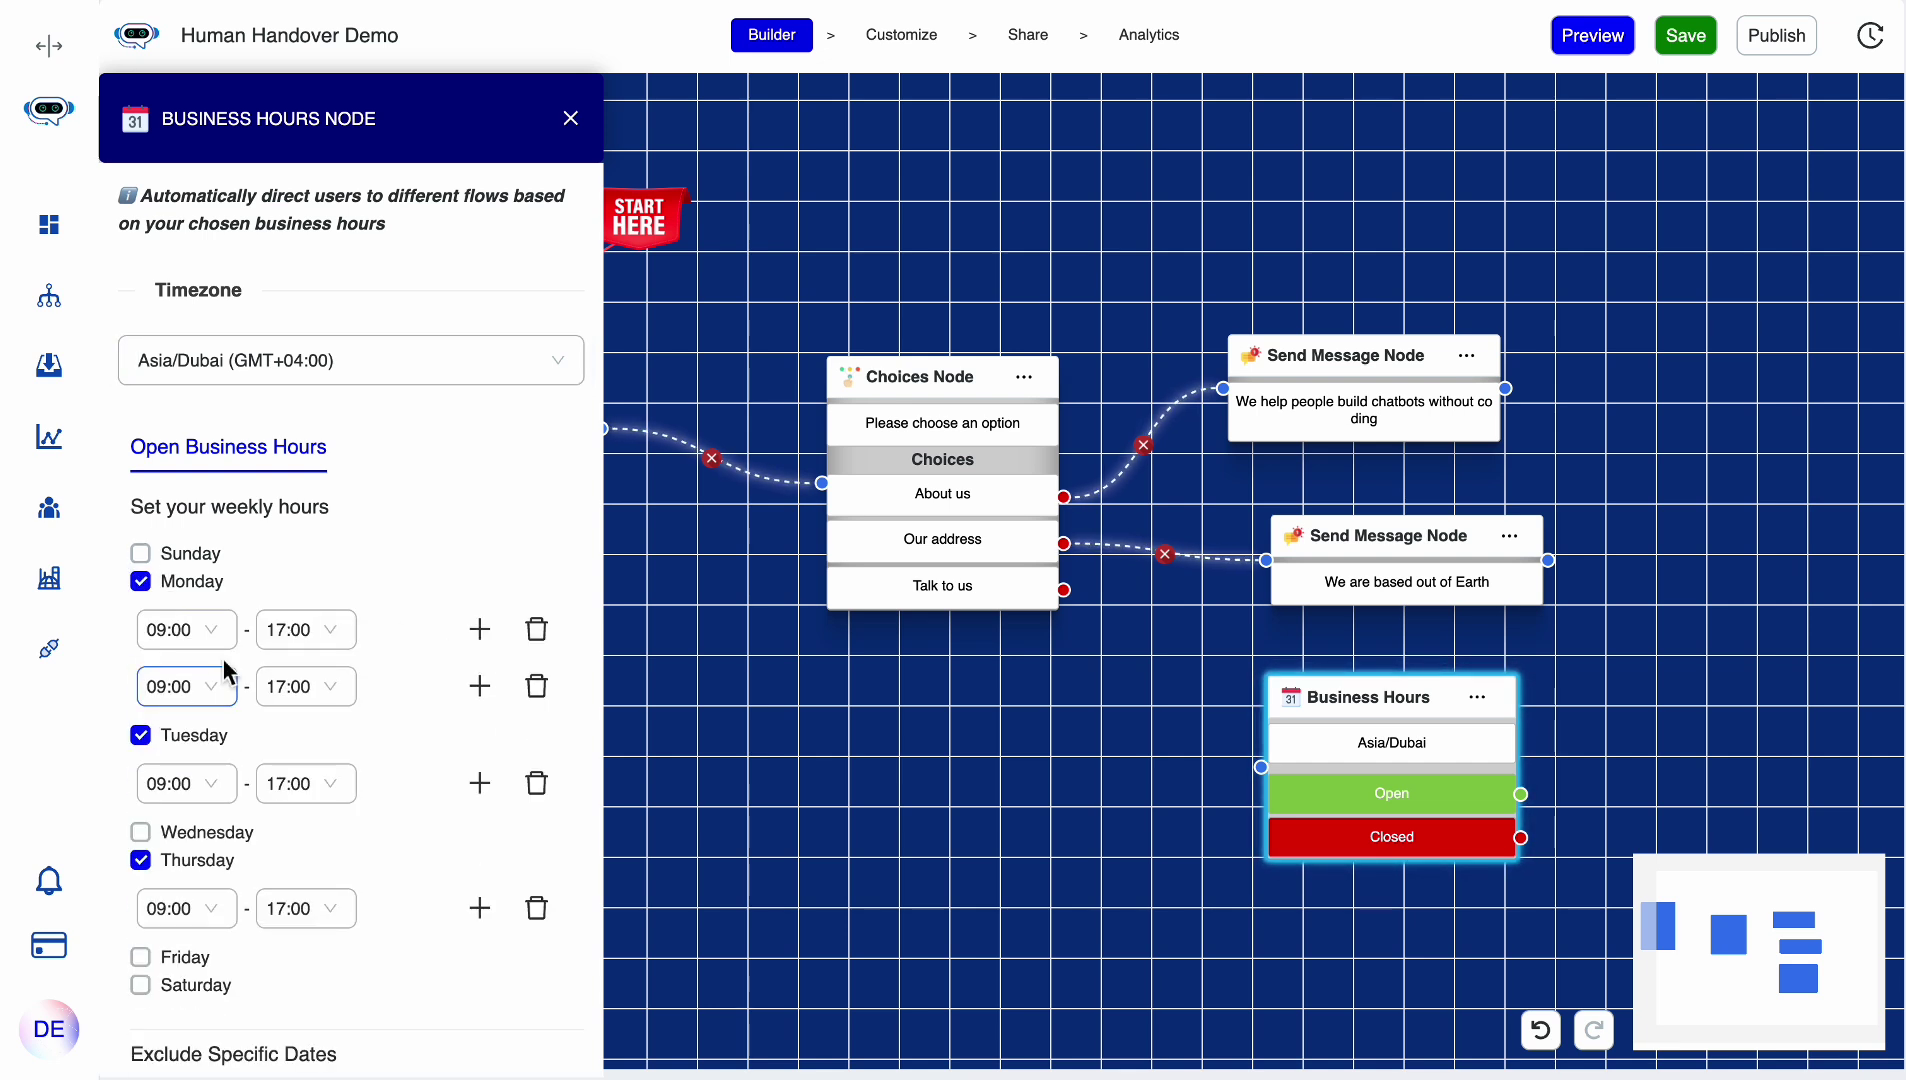
pyautogui.click(305, 629)
pyautogui.scroll(6, 319, 795)
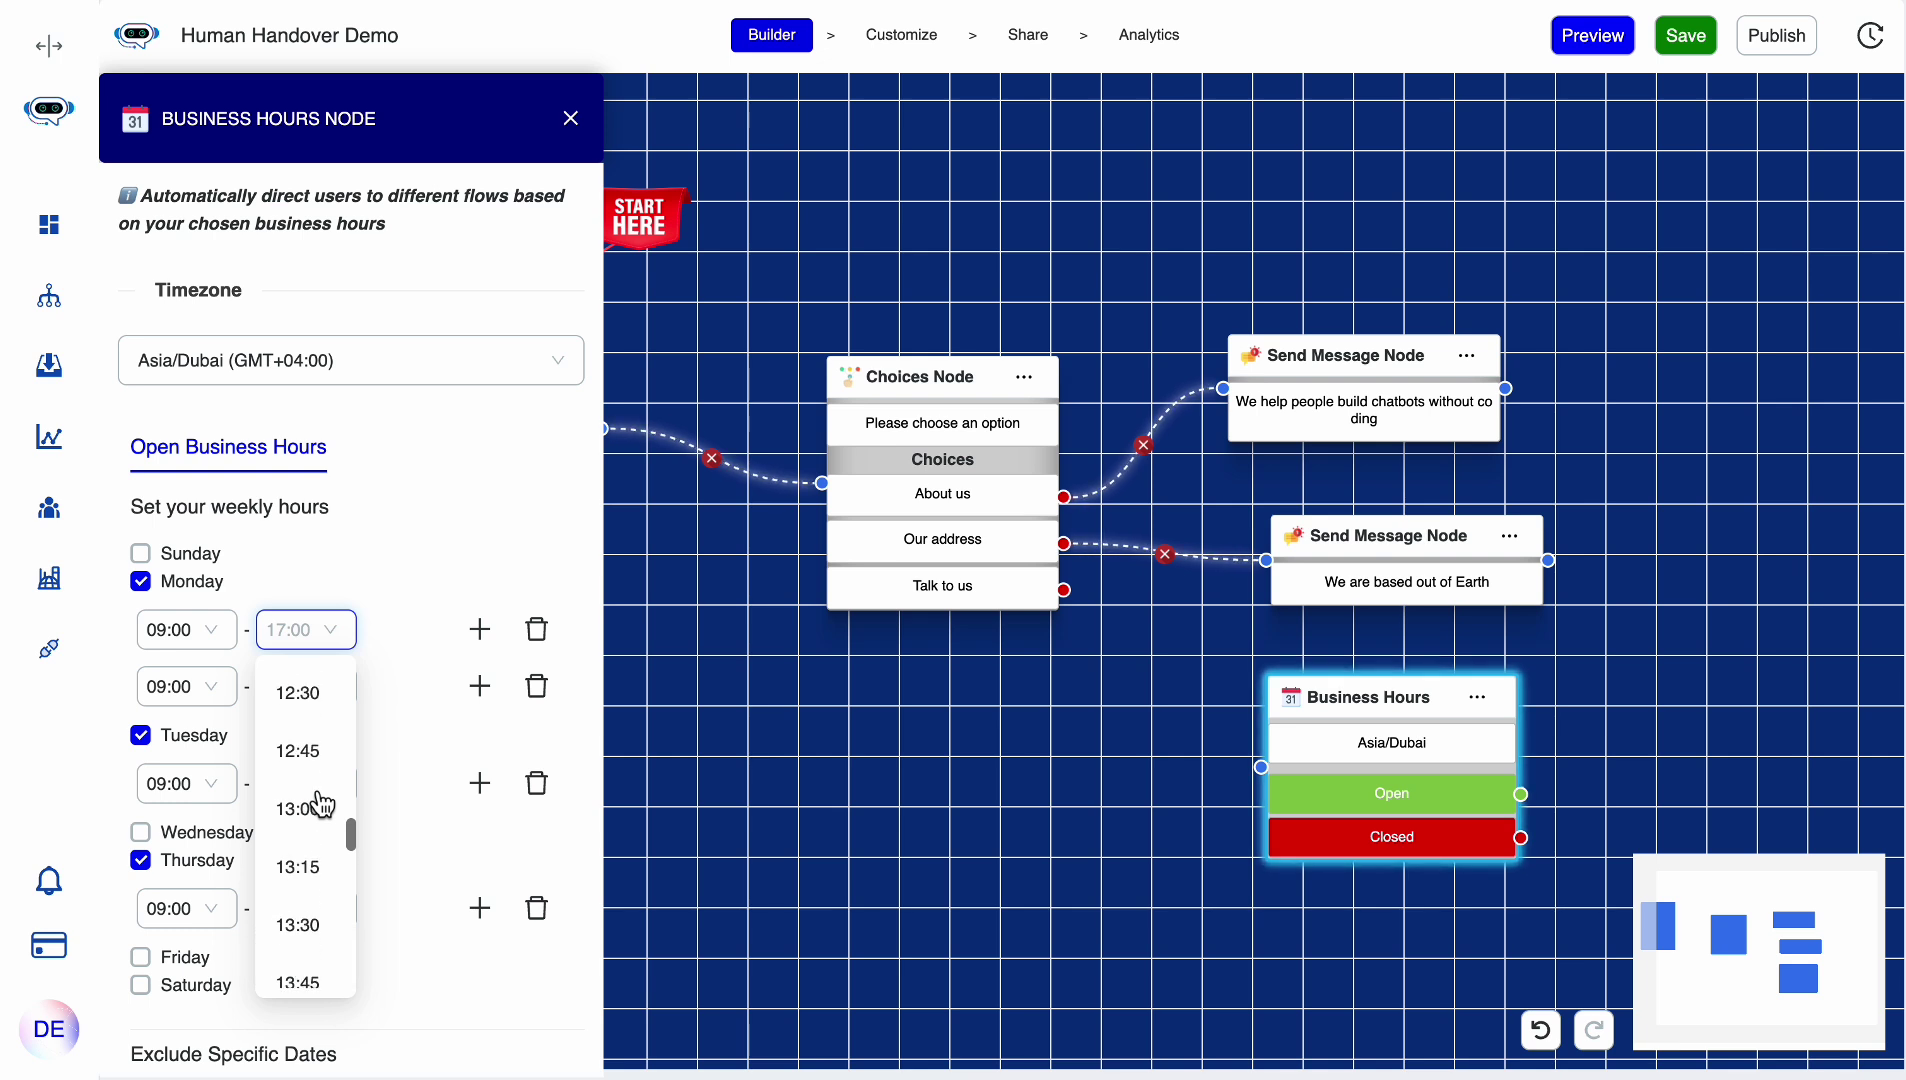
pyautogui.scroll(2, 320, 800)
pyautogui.click(311, 893)
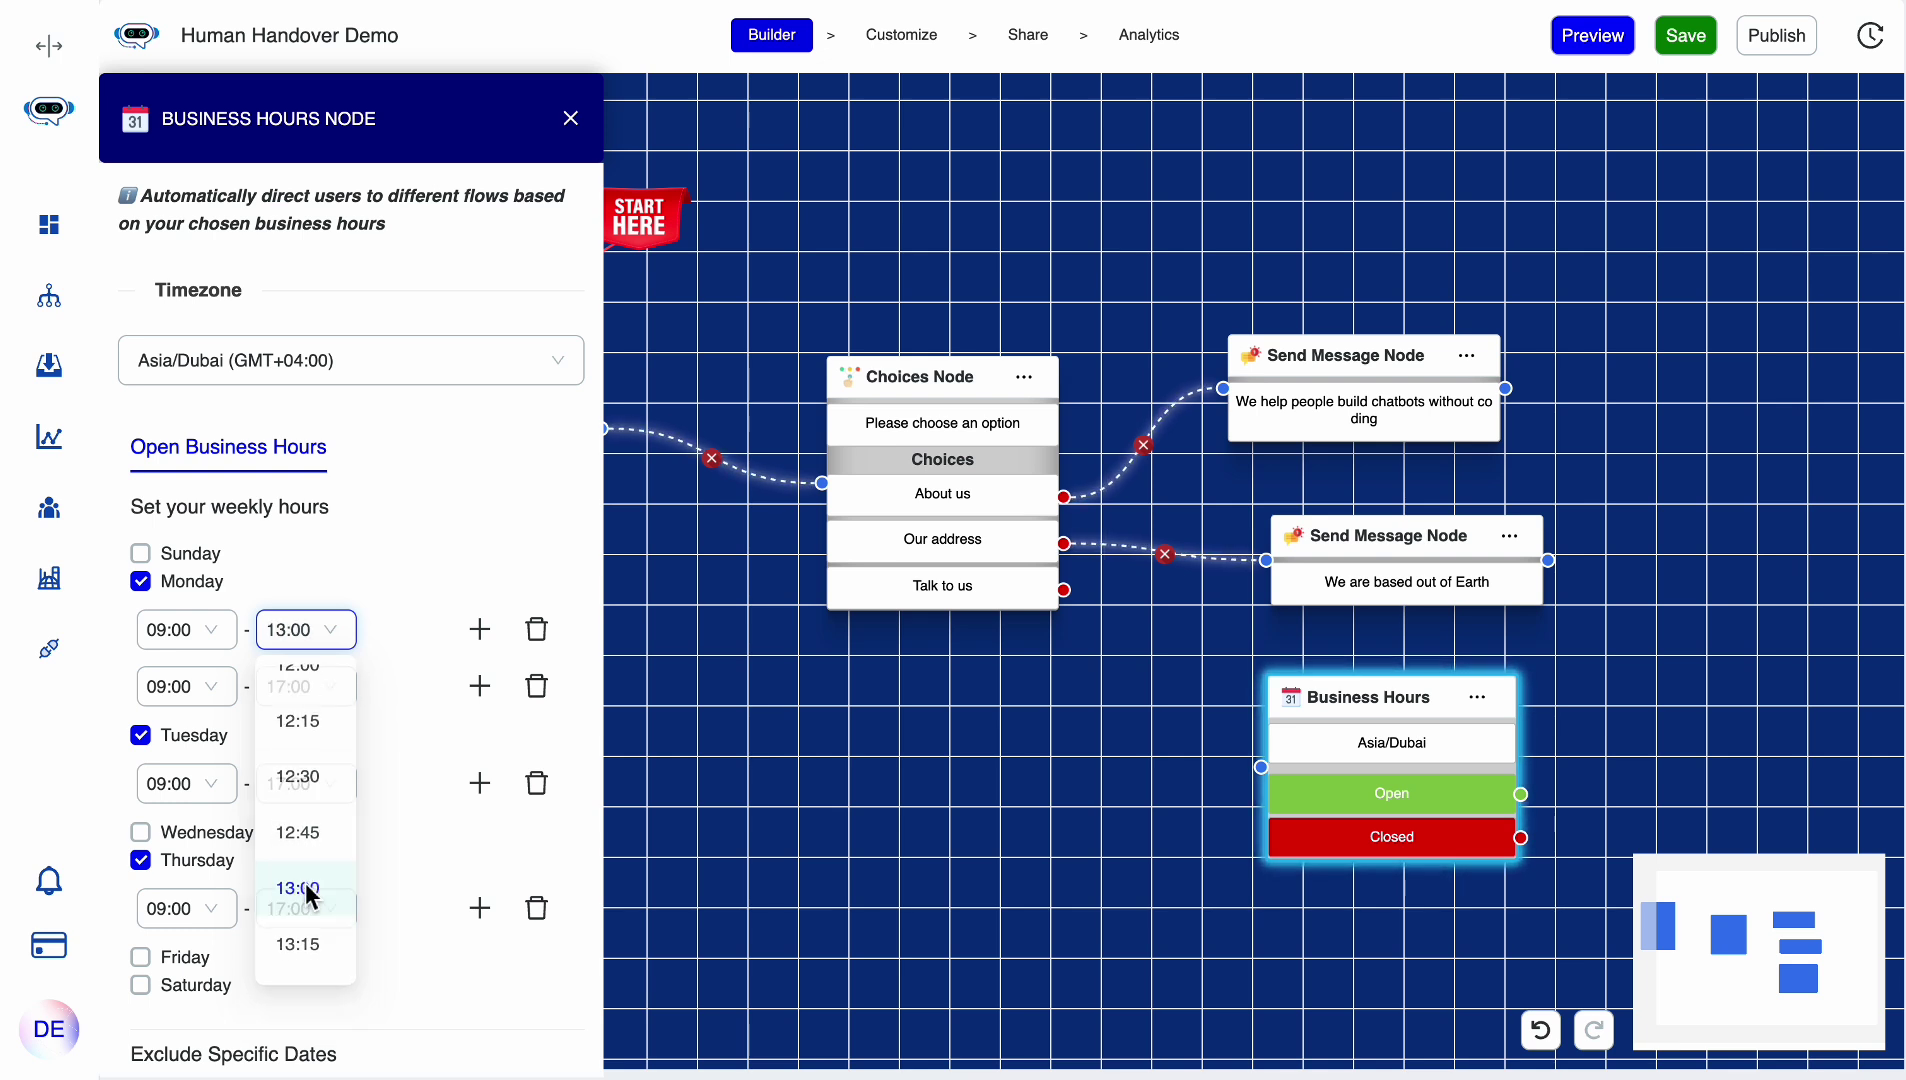
# - Set Monday's second time range to run from 14:00 to 18:00
pyautogui.click(186, 686)
pyautogui.scroll(-3, 233, 940)
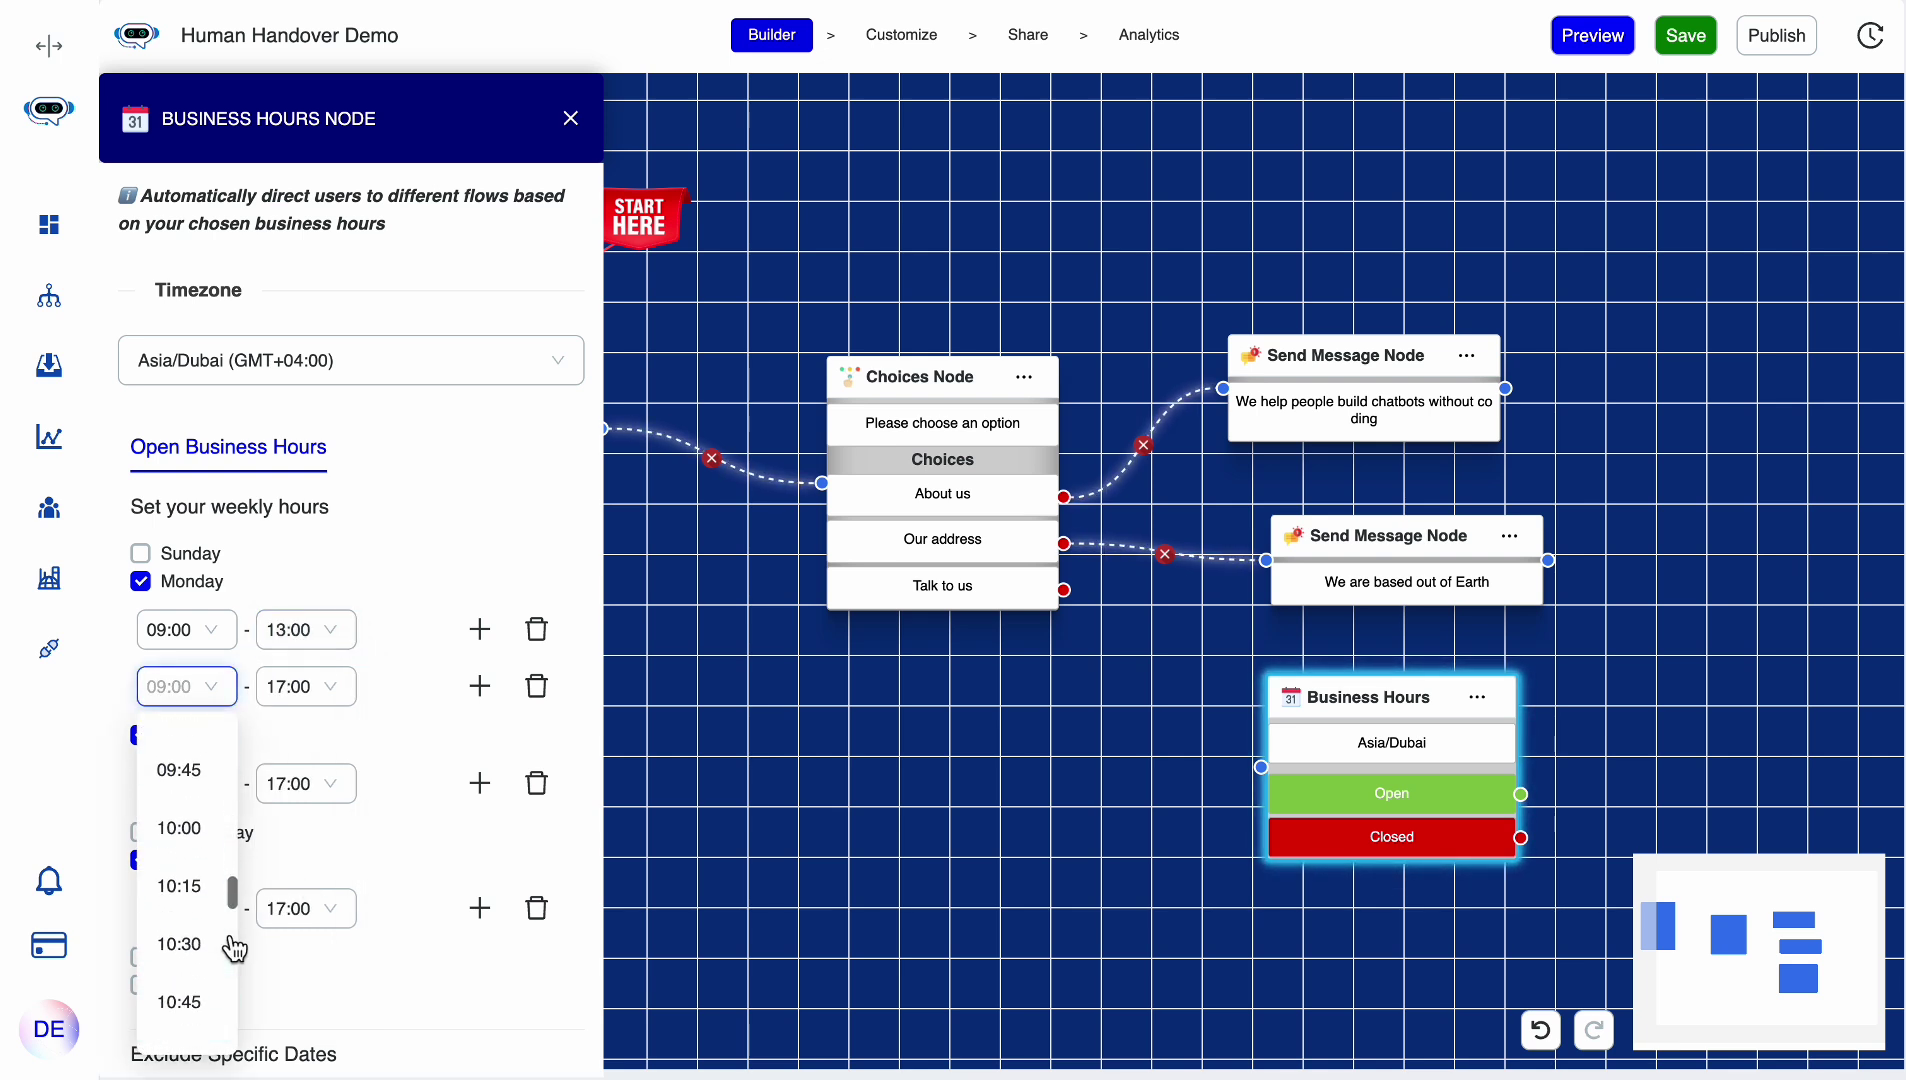
pyautogui.scroll(-3, 233, 948)
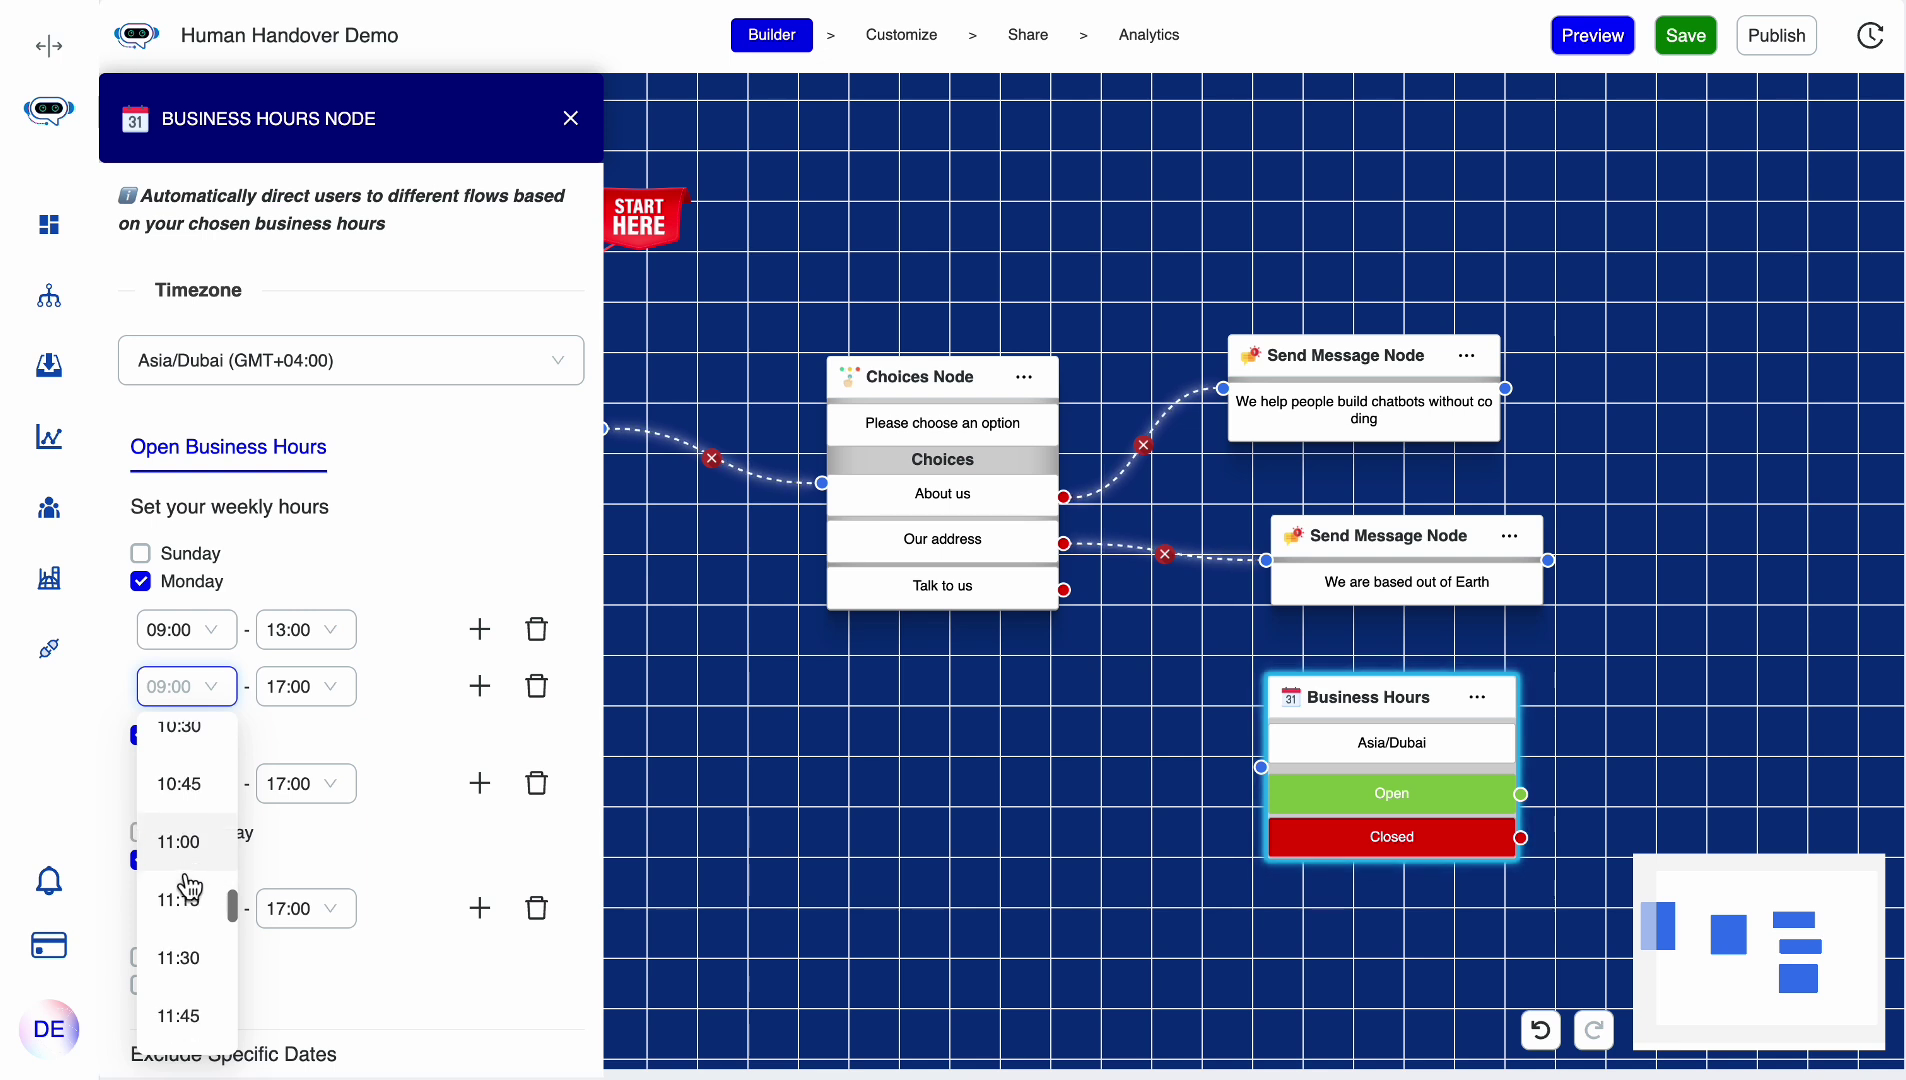
pyautogui.scroll(-5, 190, 886)
pyautogui.click(182, 978)
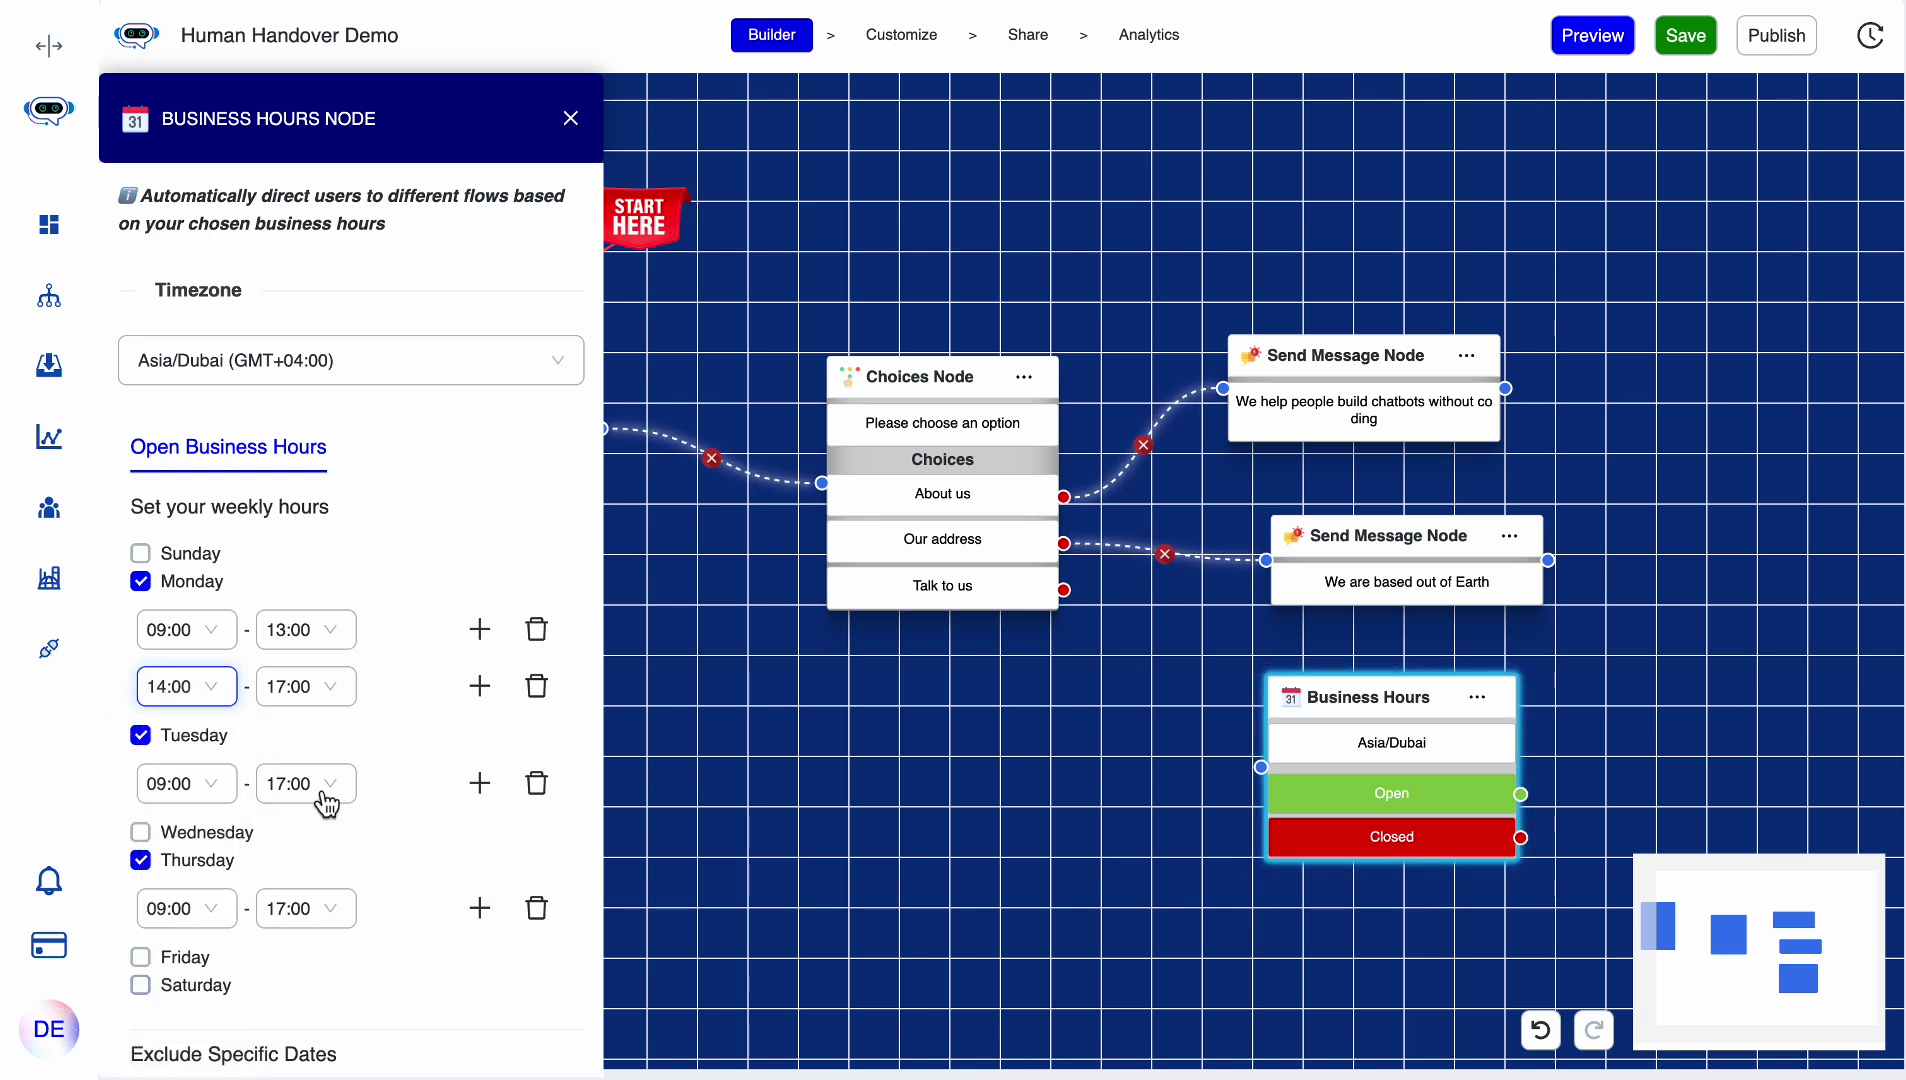
pyautogui.click(320, 700)
pyautogui.scroll(-5, 321, 933)
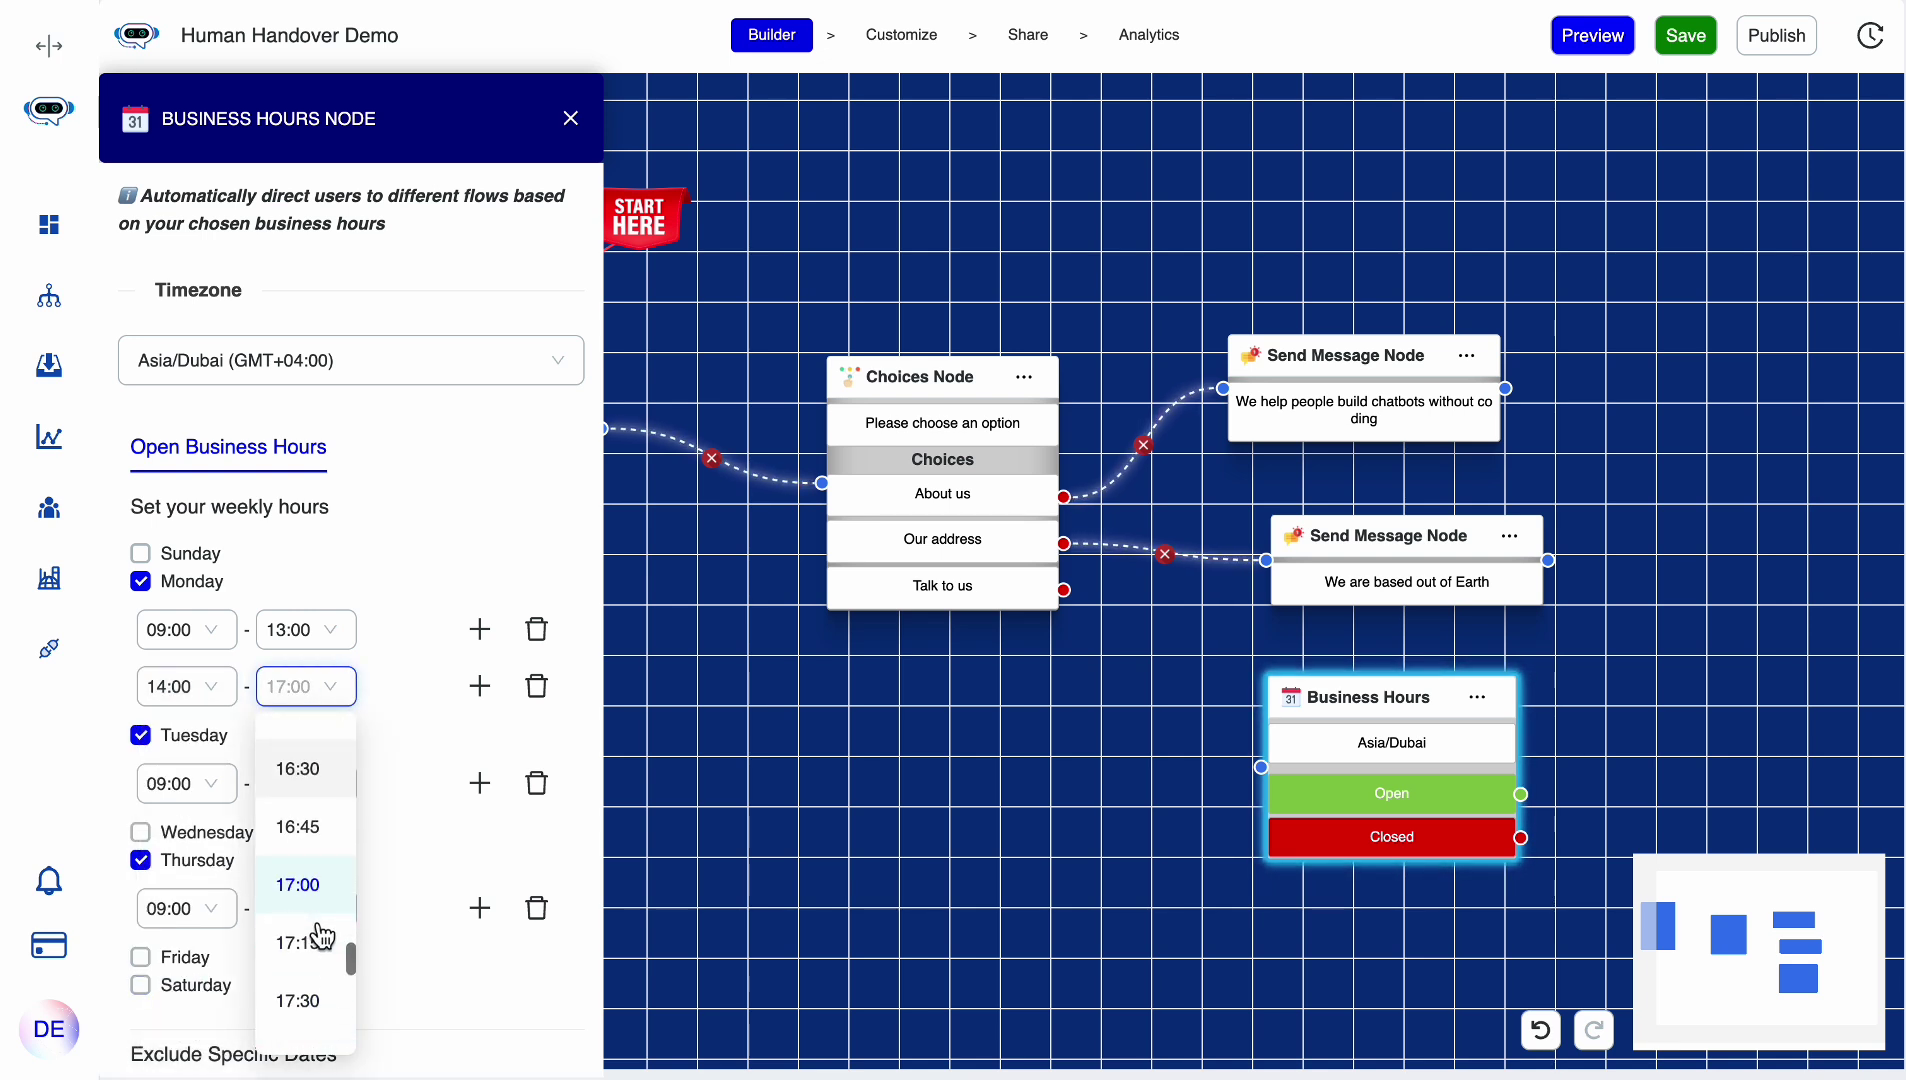
pyautogui.click(333, 822)
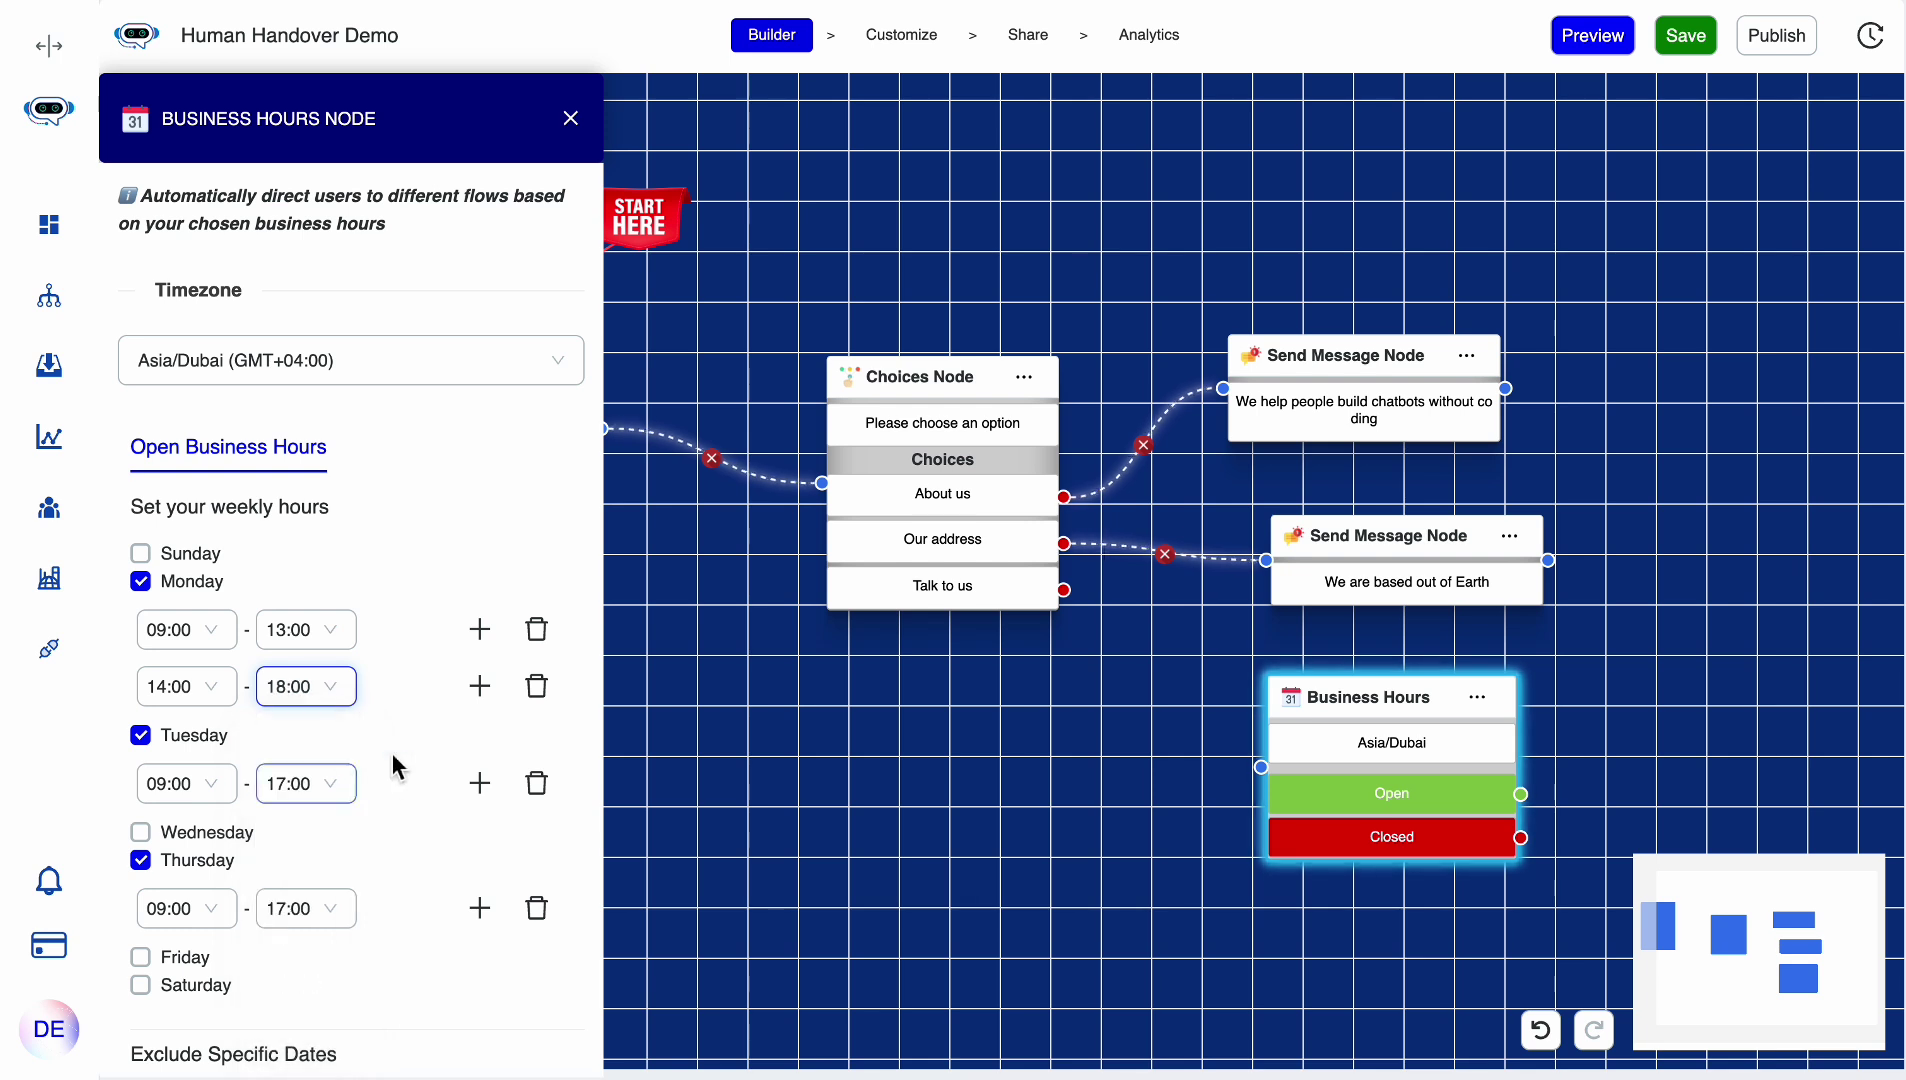
# - Exclude the dates 21-03-2024 and 05-03-2024 from the business hours
pyautogui.scroll(-1, 421, 889)
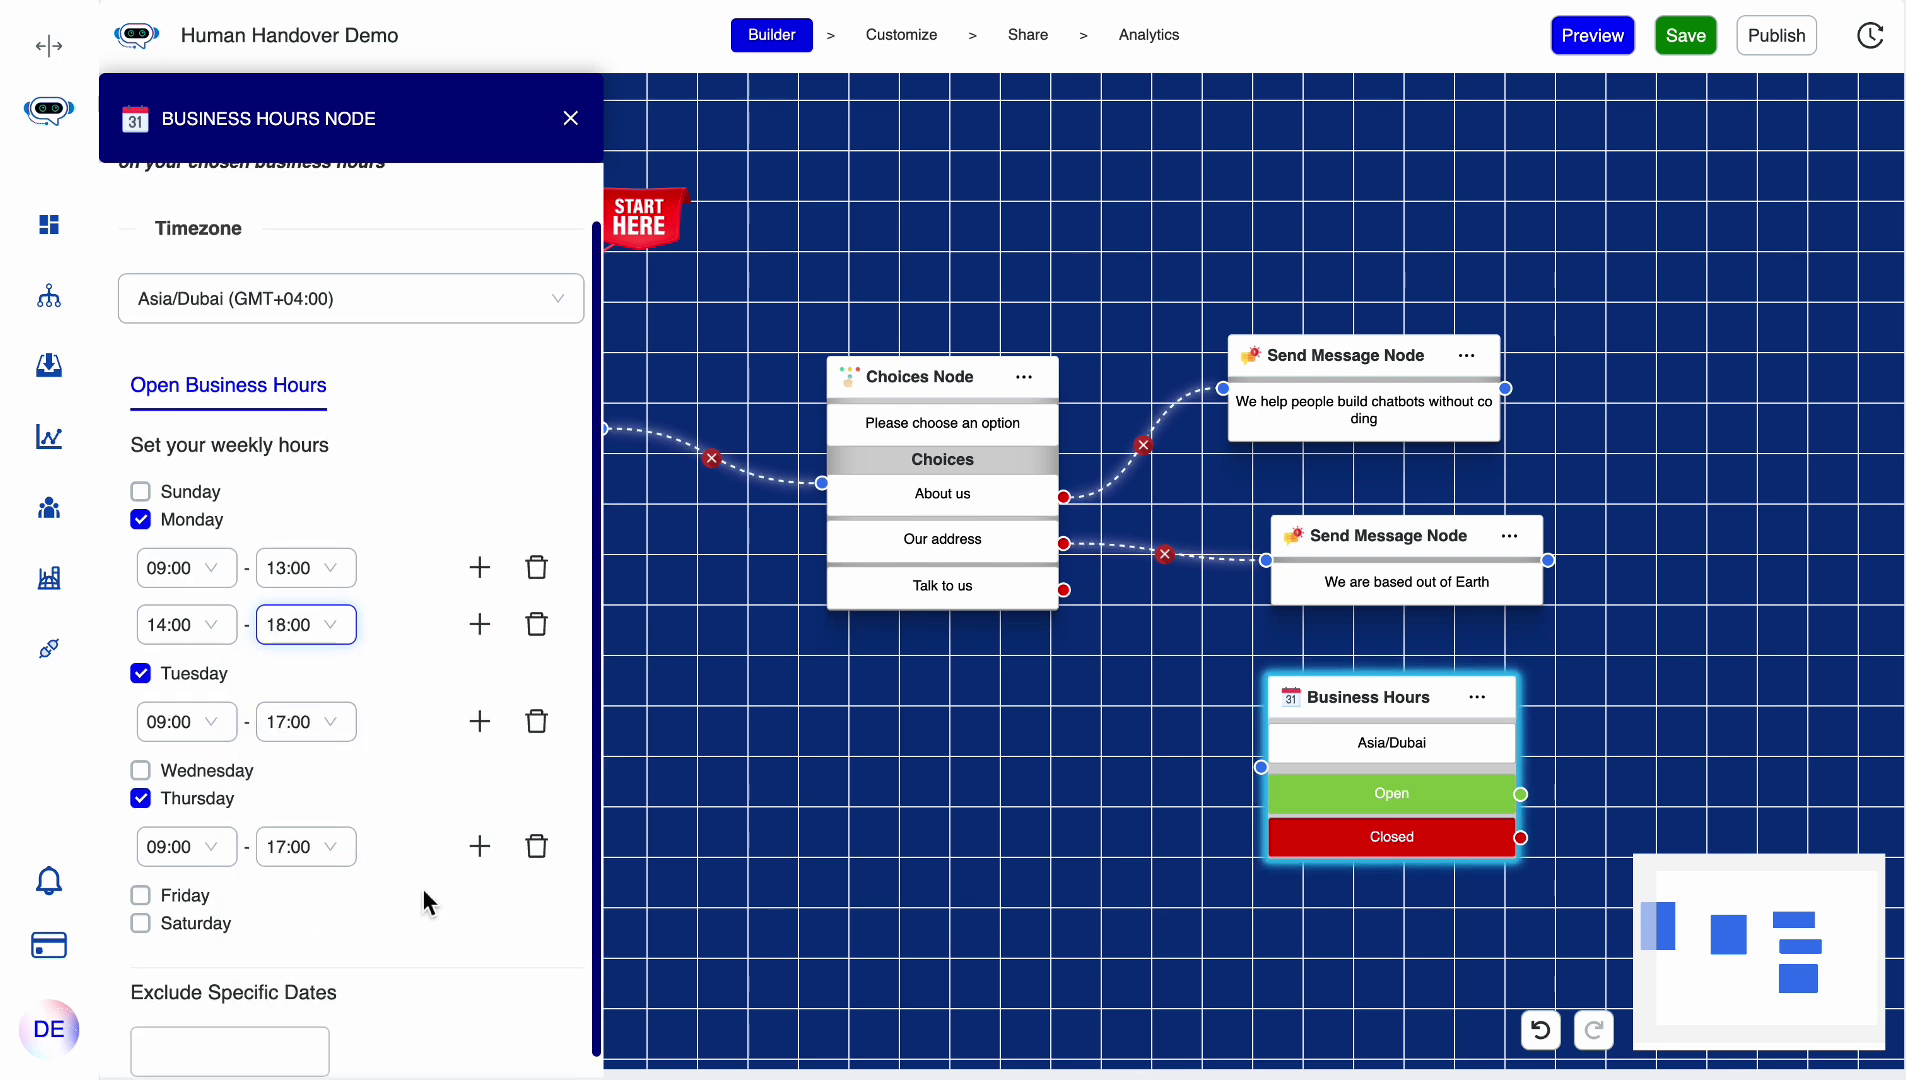
pyautogui.click(301, 1016)
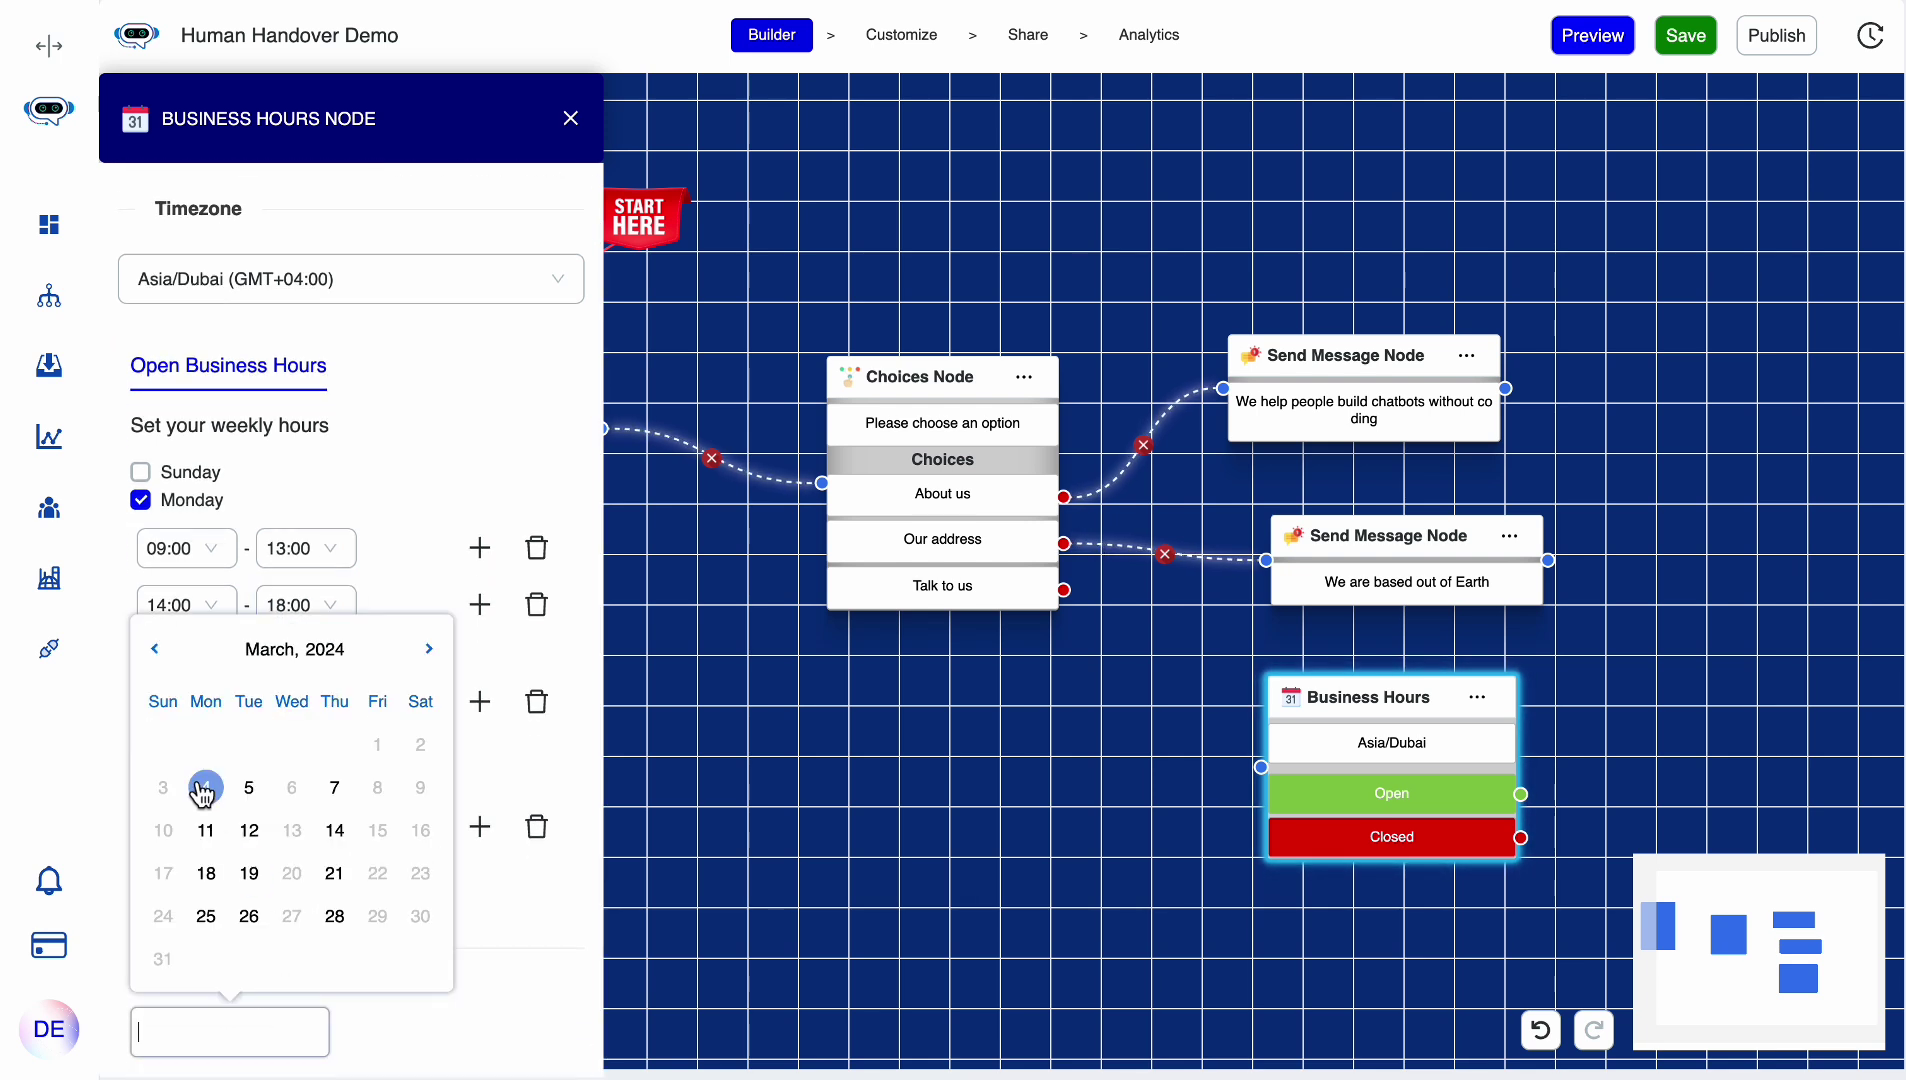
pyautogui.click(360, 485)
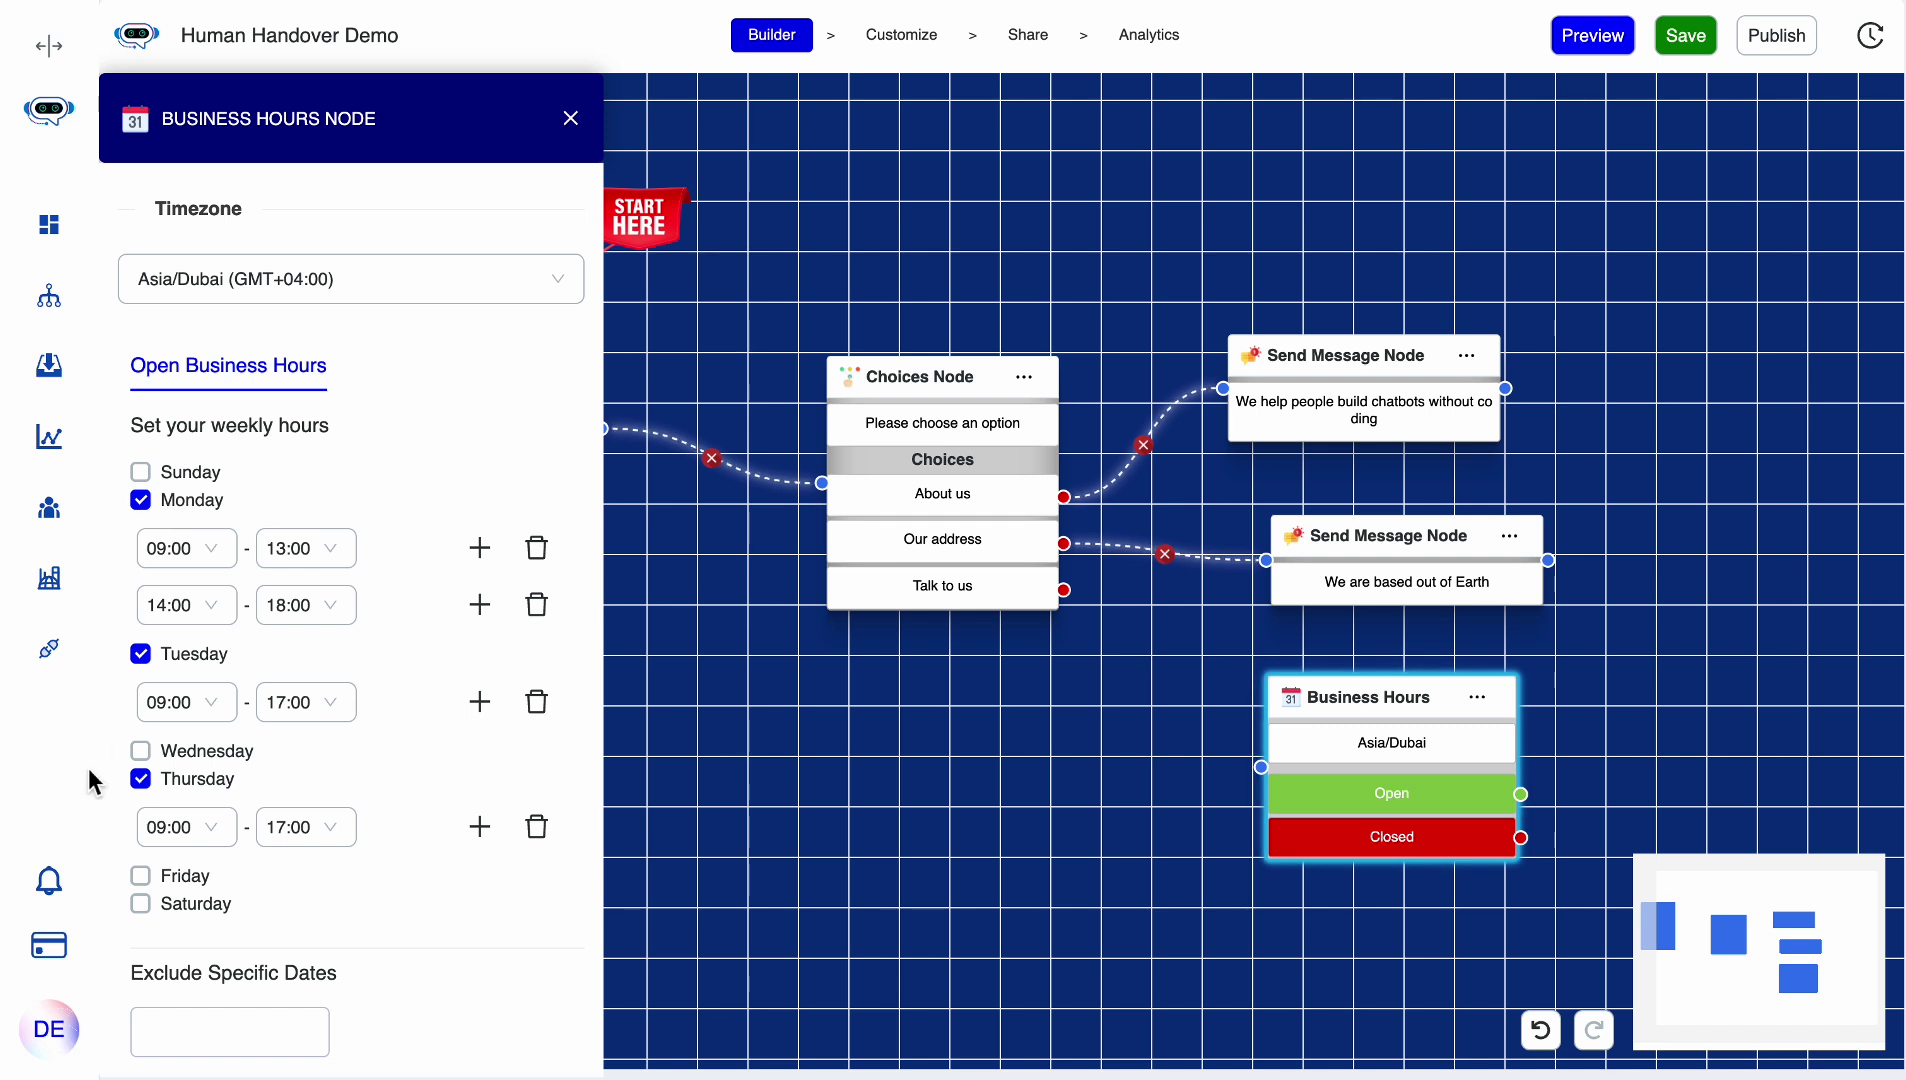
pyautogui.click(238, 1042)
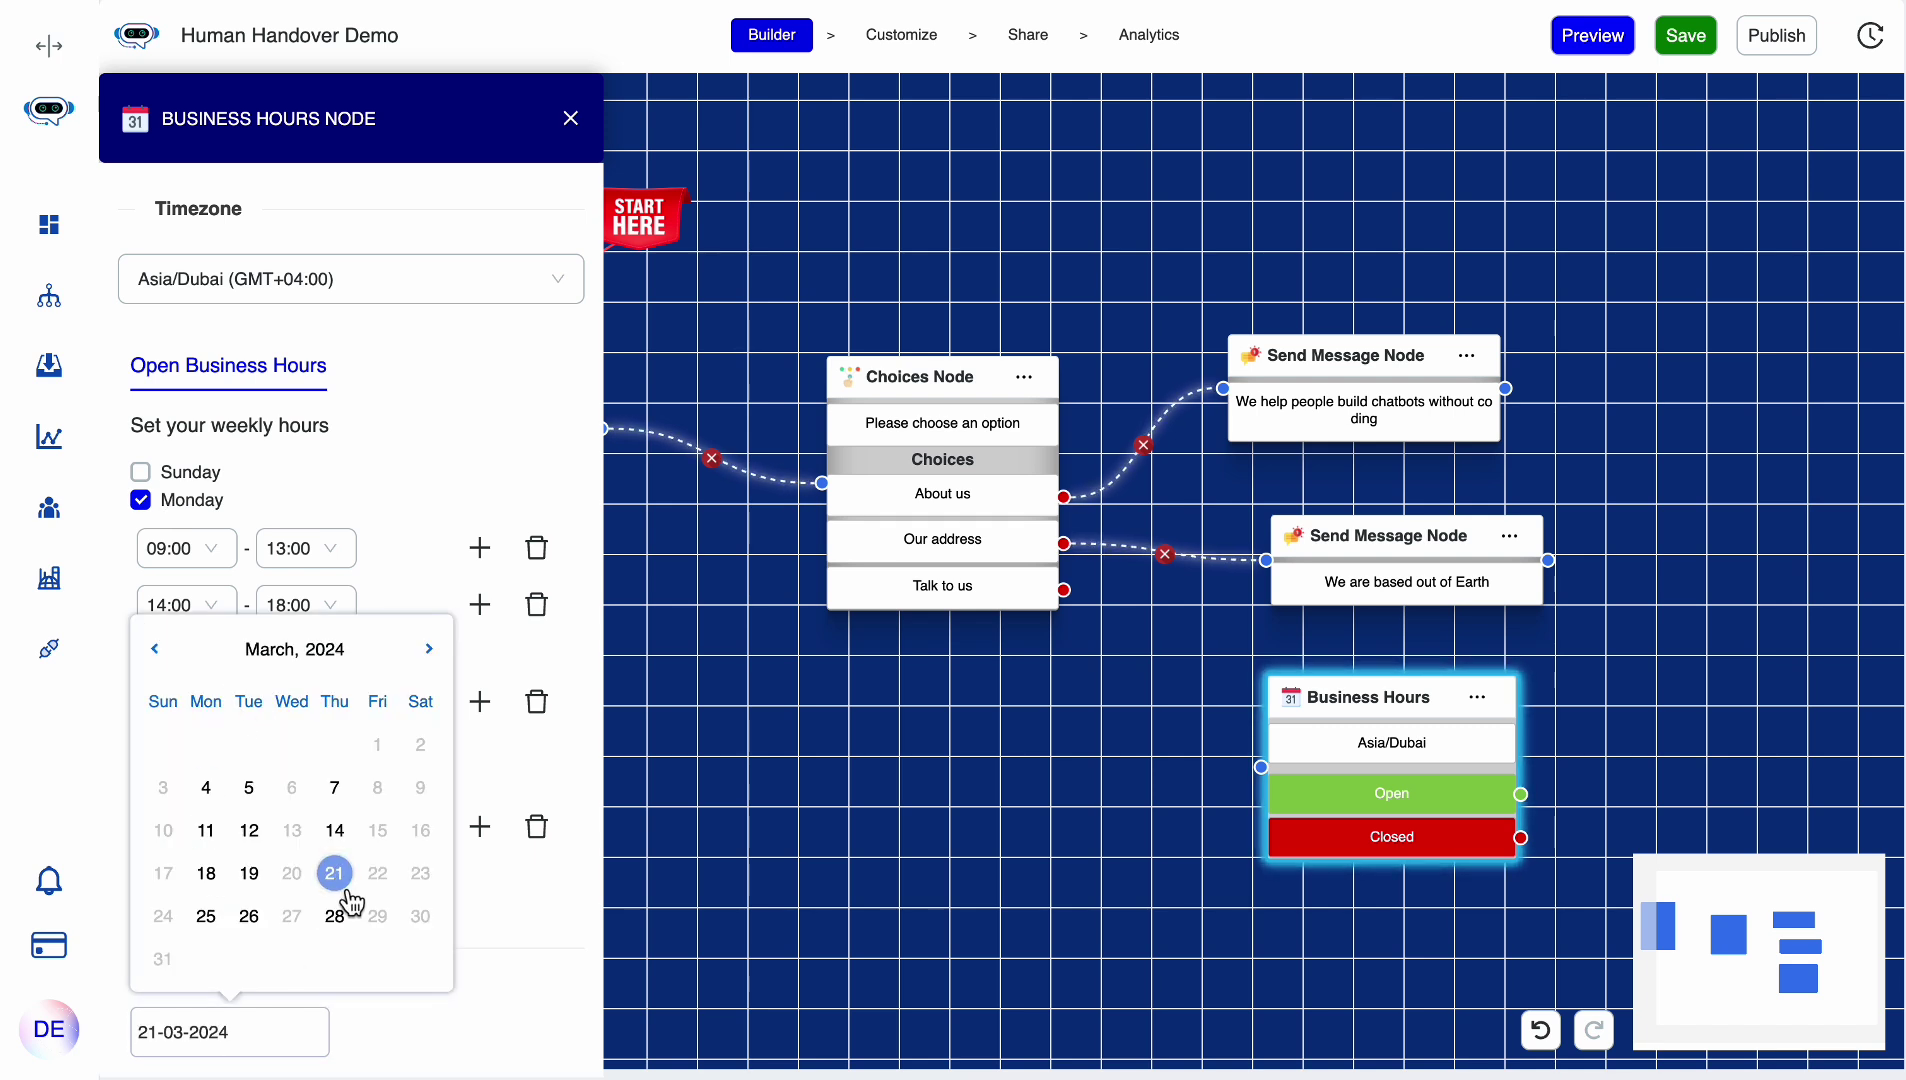
pyautogui.click(250, 790)
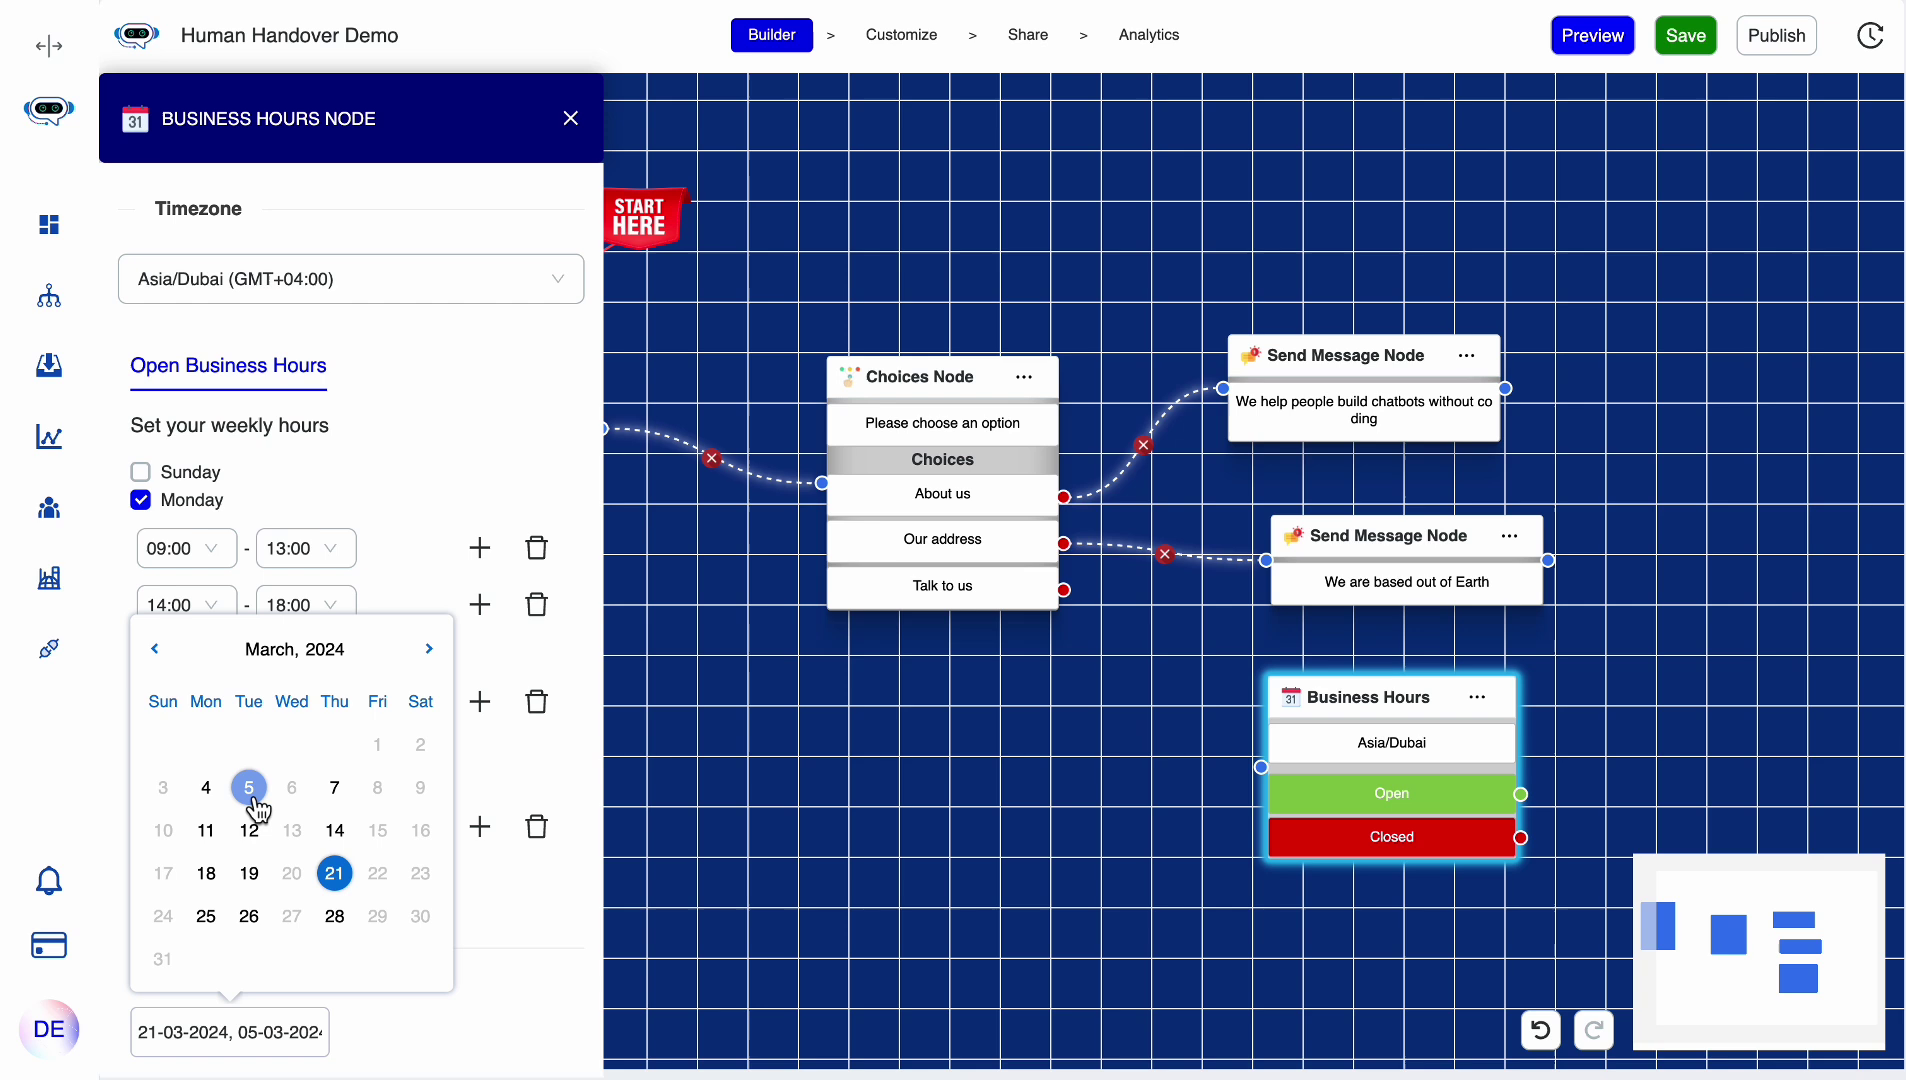
pyautogui.click(509, 990)
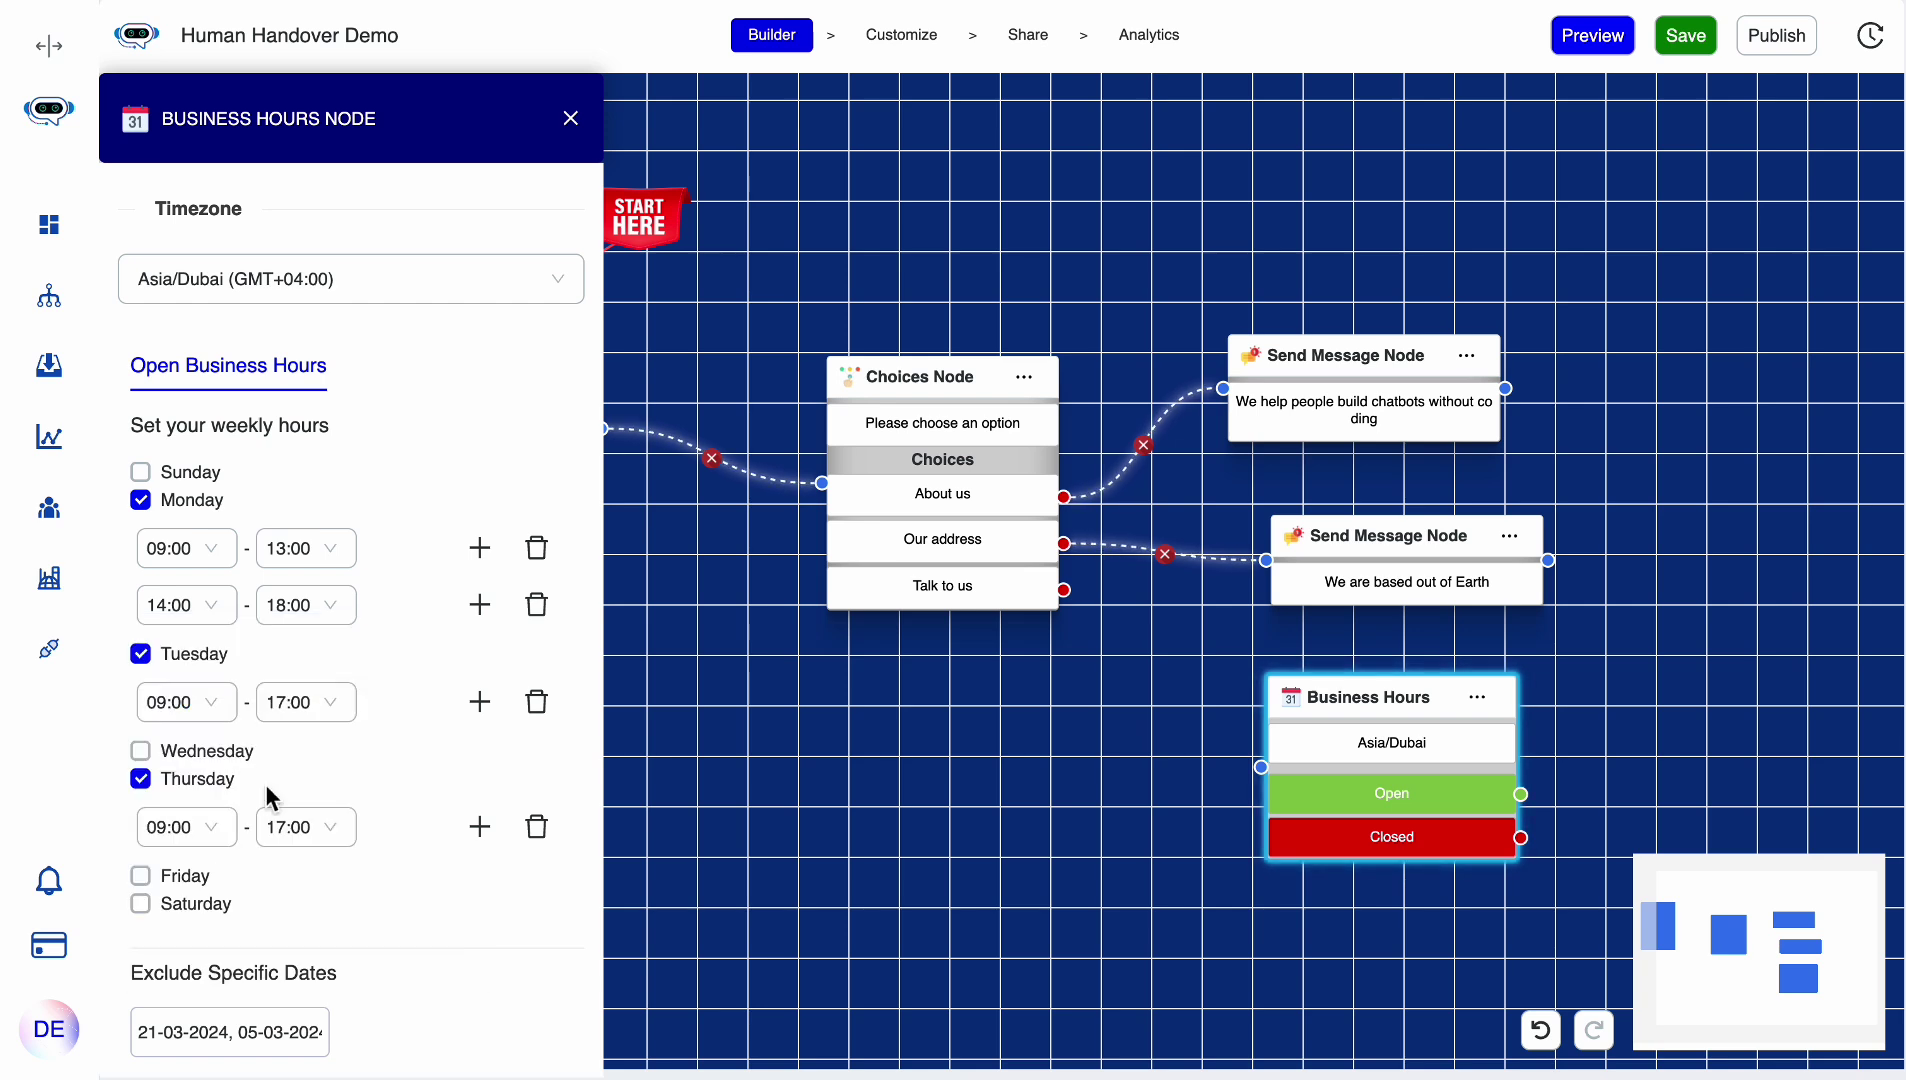
# - Close the Business Hours settings and connect the "Talk to us" choice to the Business Hours node
pyautogui.click(930, 880)
pyautogui.moveTo(1063, 590); pyautogui.dragTo(1261, 765)
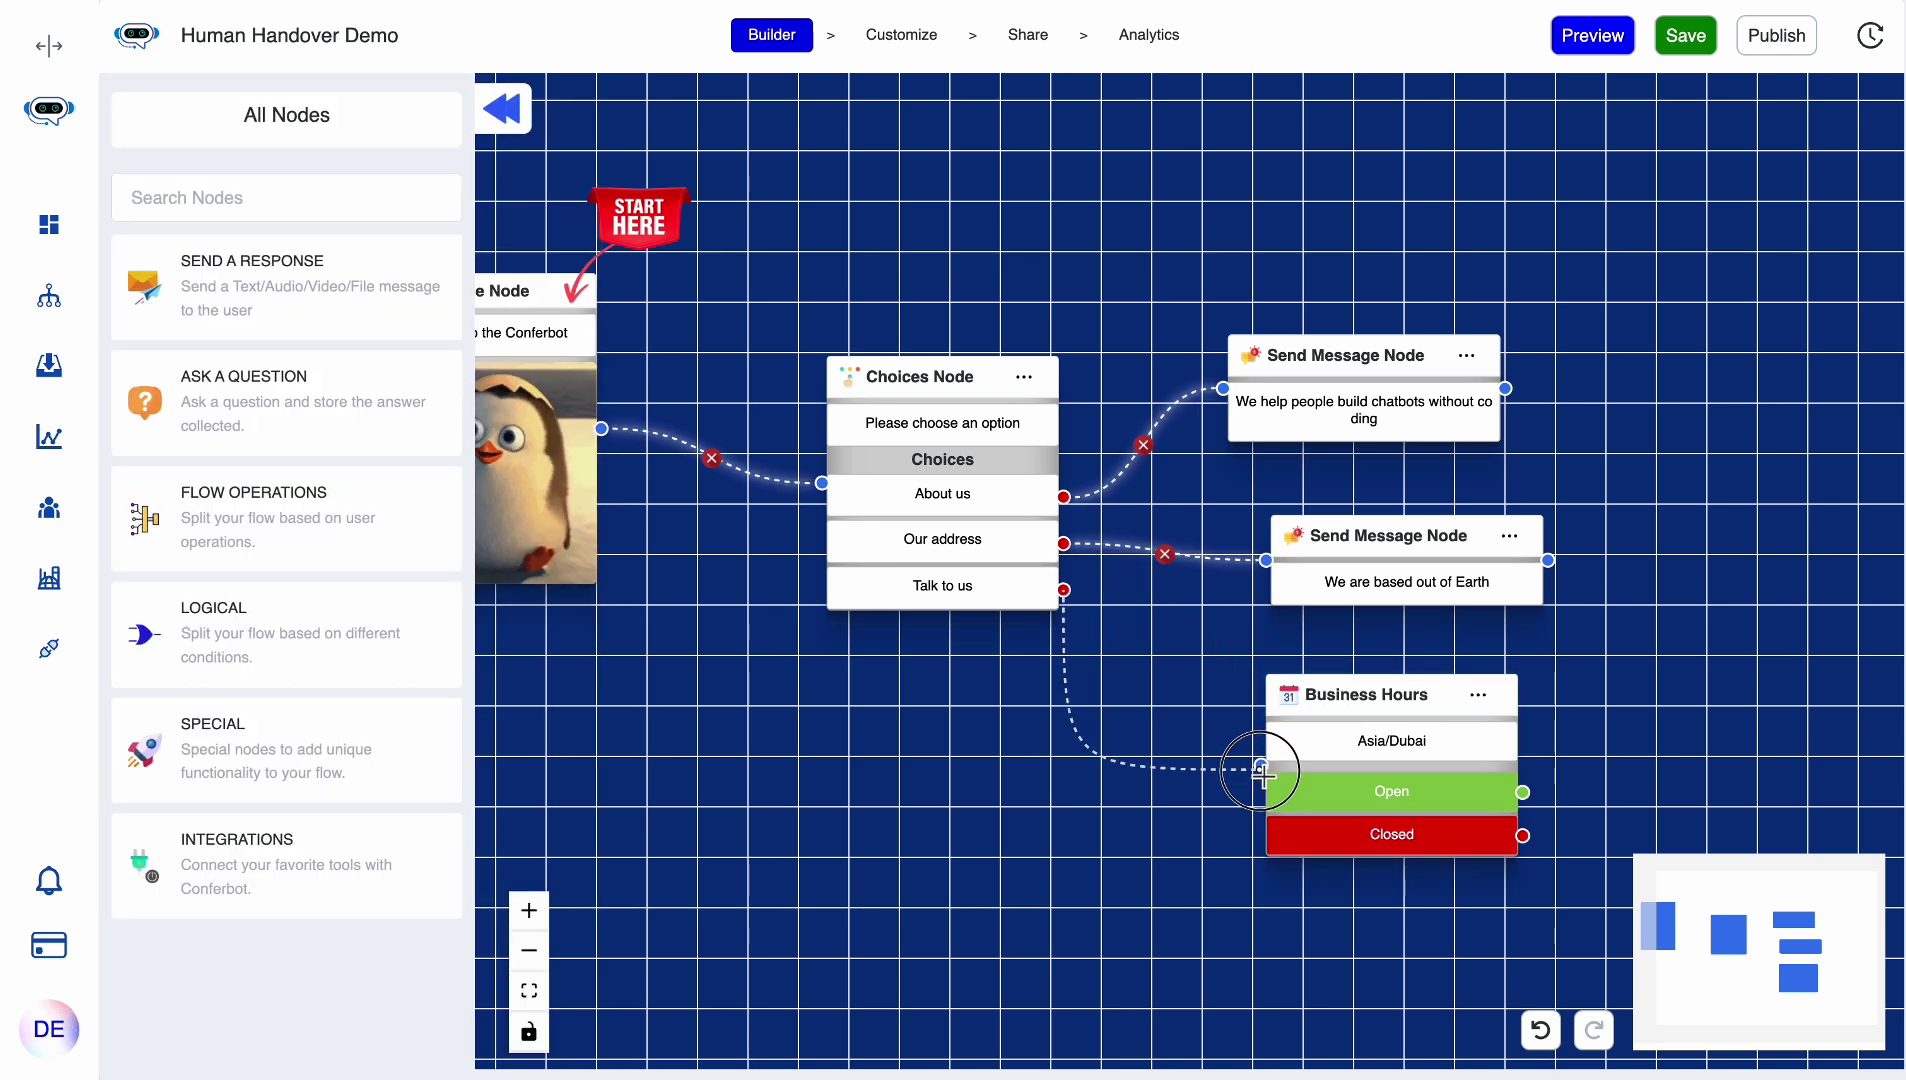
# - Add a Human Handover node to the right of the Business Hours node and connect the Open branch to it
pyautogui.moveTo(1617, 753); pyautogui.dragTo(1246, 733)
pyautogui.moveTo(1055, 763); pyautogui.dragTo(1066, 781)
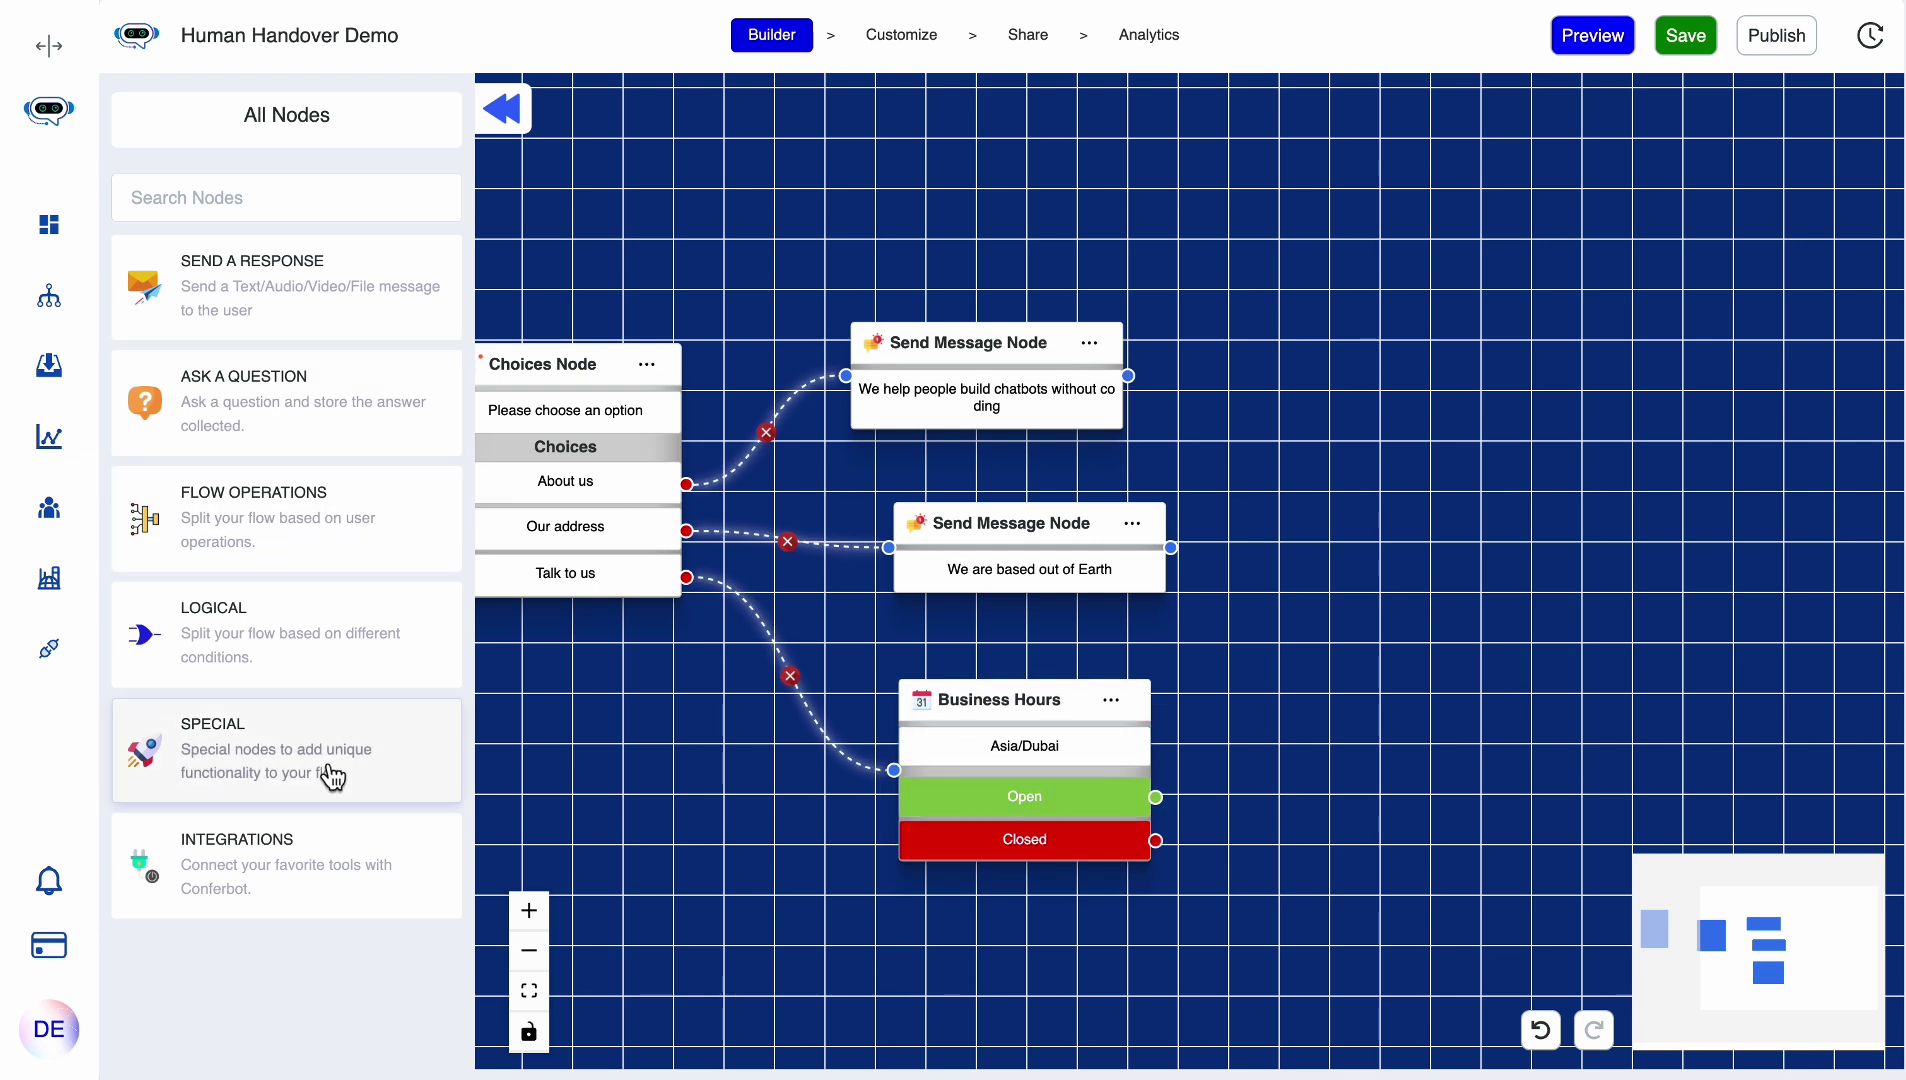
pyautogui.click(340, 770)
pyautogui.moveTo(279, 685); pyautogui.dragTo(1392, 672)
pyautogui.moveTo(1408, 459); pyautogui.dragTo(1212, 485)
pyautogui.moveTo(1240, 627); pyautogui.dragTo(1239, 660)
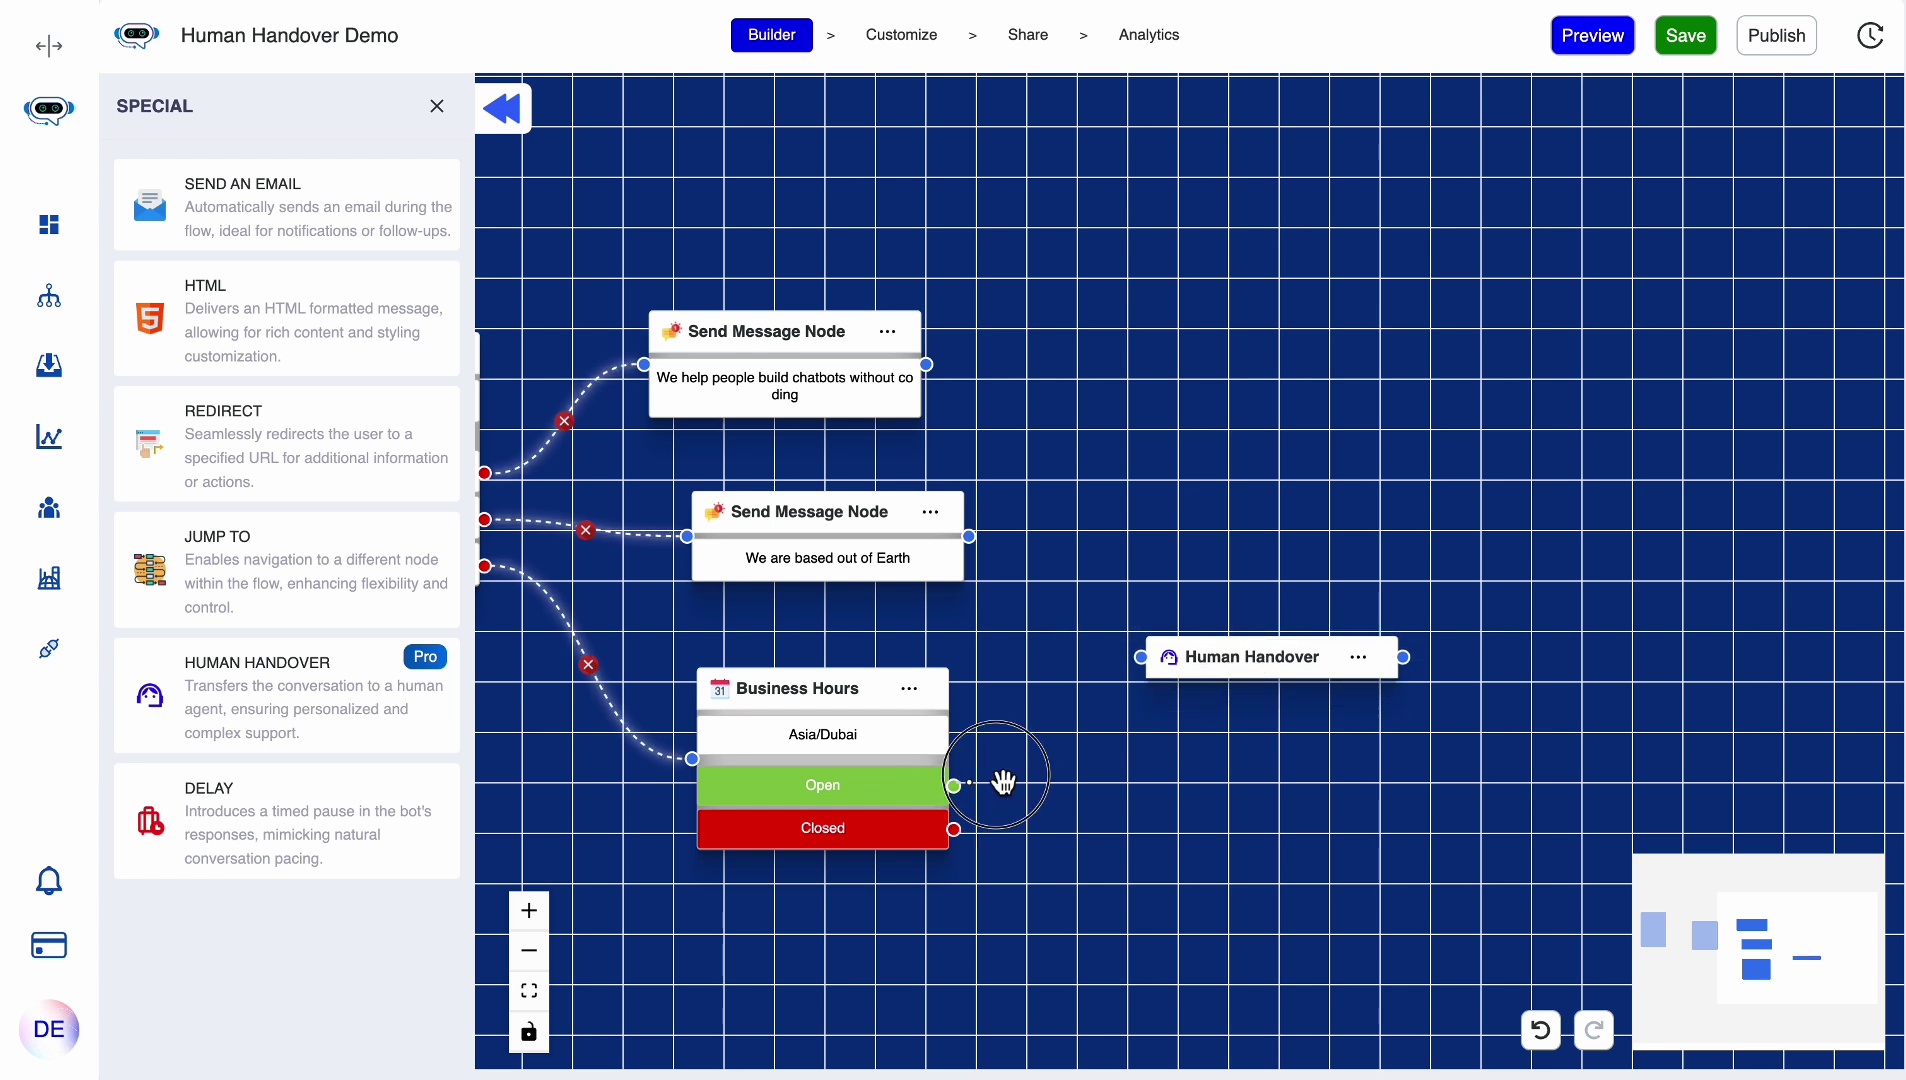
pyautogui.moveTo(1204, 663); pyautogui.dragTo(1217, 663)
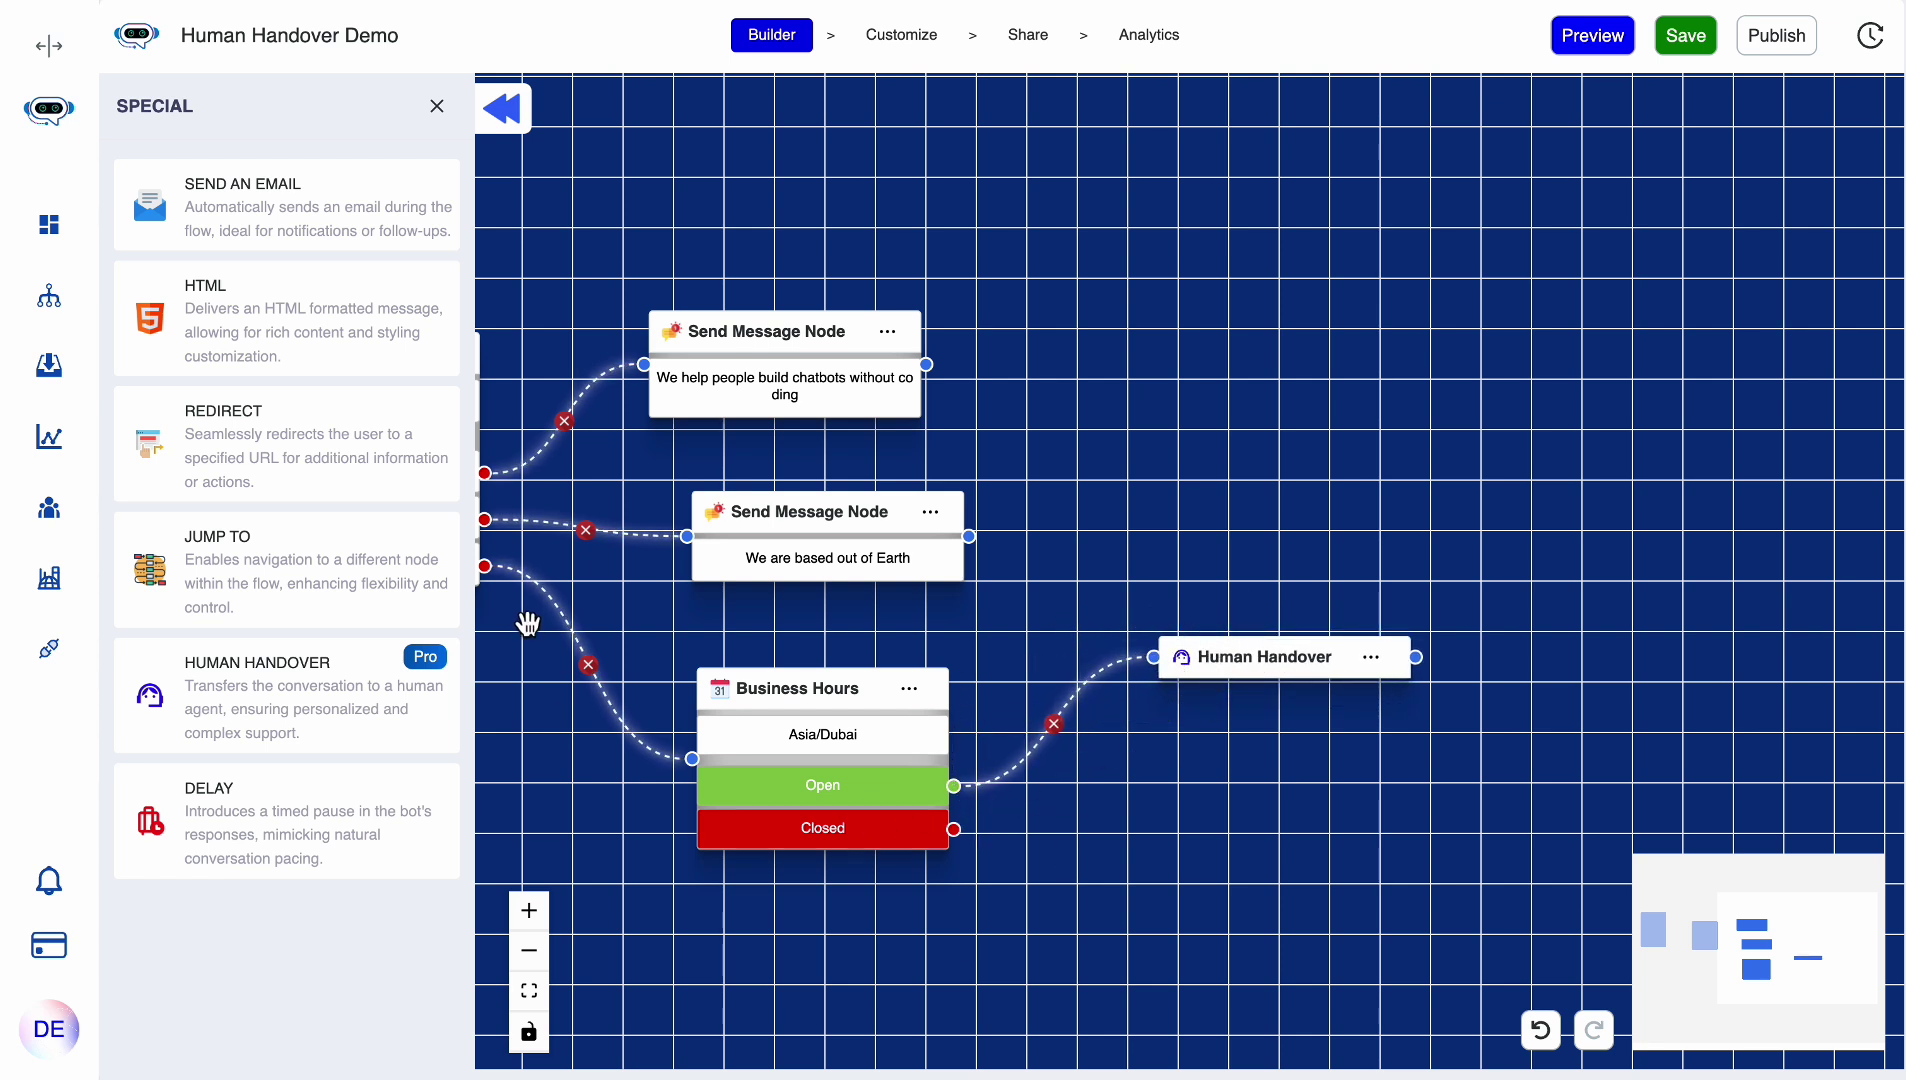
# - Duplicate the "We are based out of Earth" message node and place the copy below the Human Handover node
pyautogui.click(930, 511)
pyautogui.click(1063, 621)
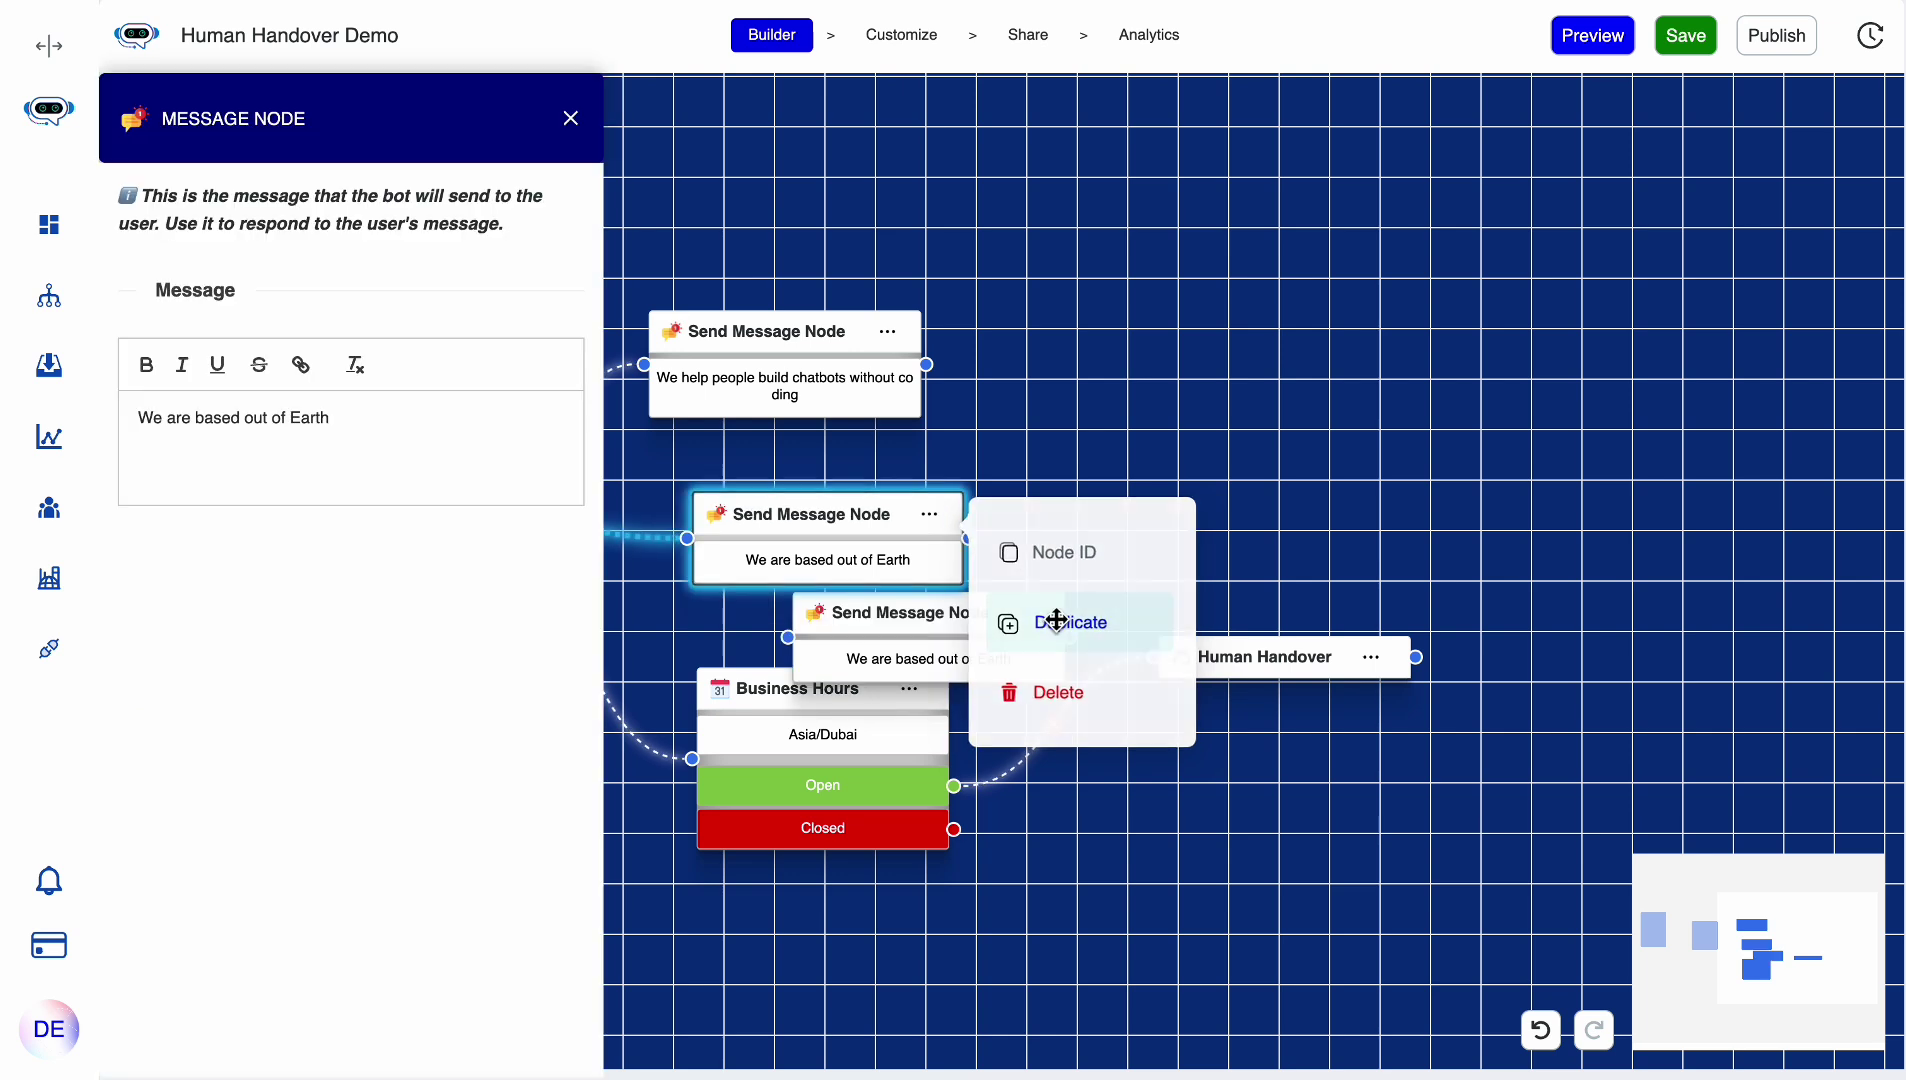
pyautogui.moveTo(1063, 621); pyautogui.dragTo(1256, 820)
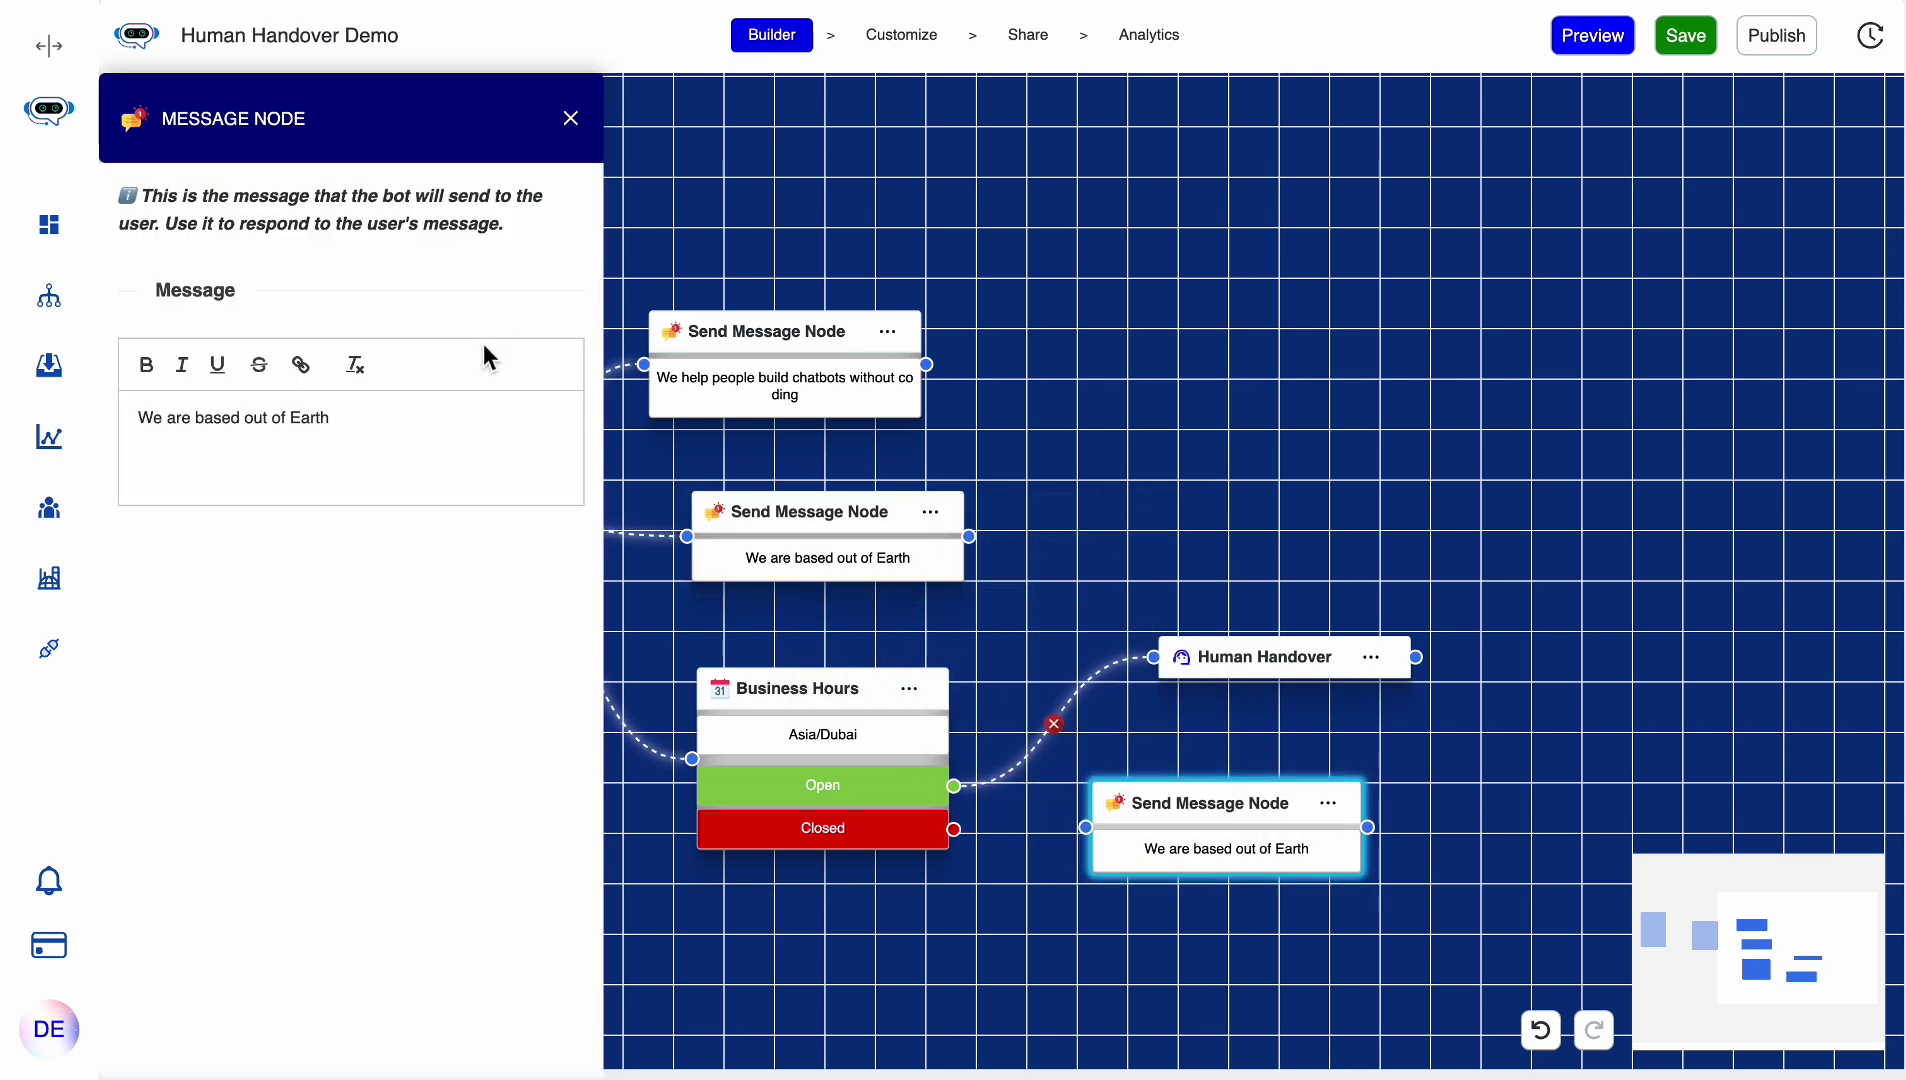
# - Replace the duplicated node's message with "Sorry we are closed at the moment, please try again later"
pyautogui.hotkey('ctrl', 'a')
pyautogui.write('Sorry we are clo')
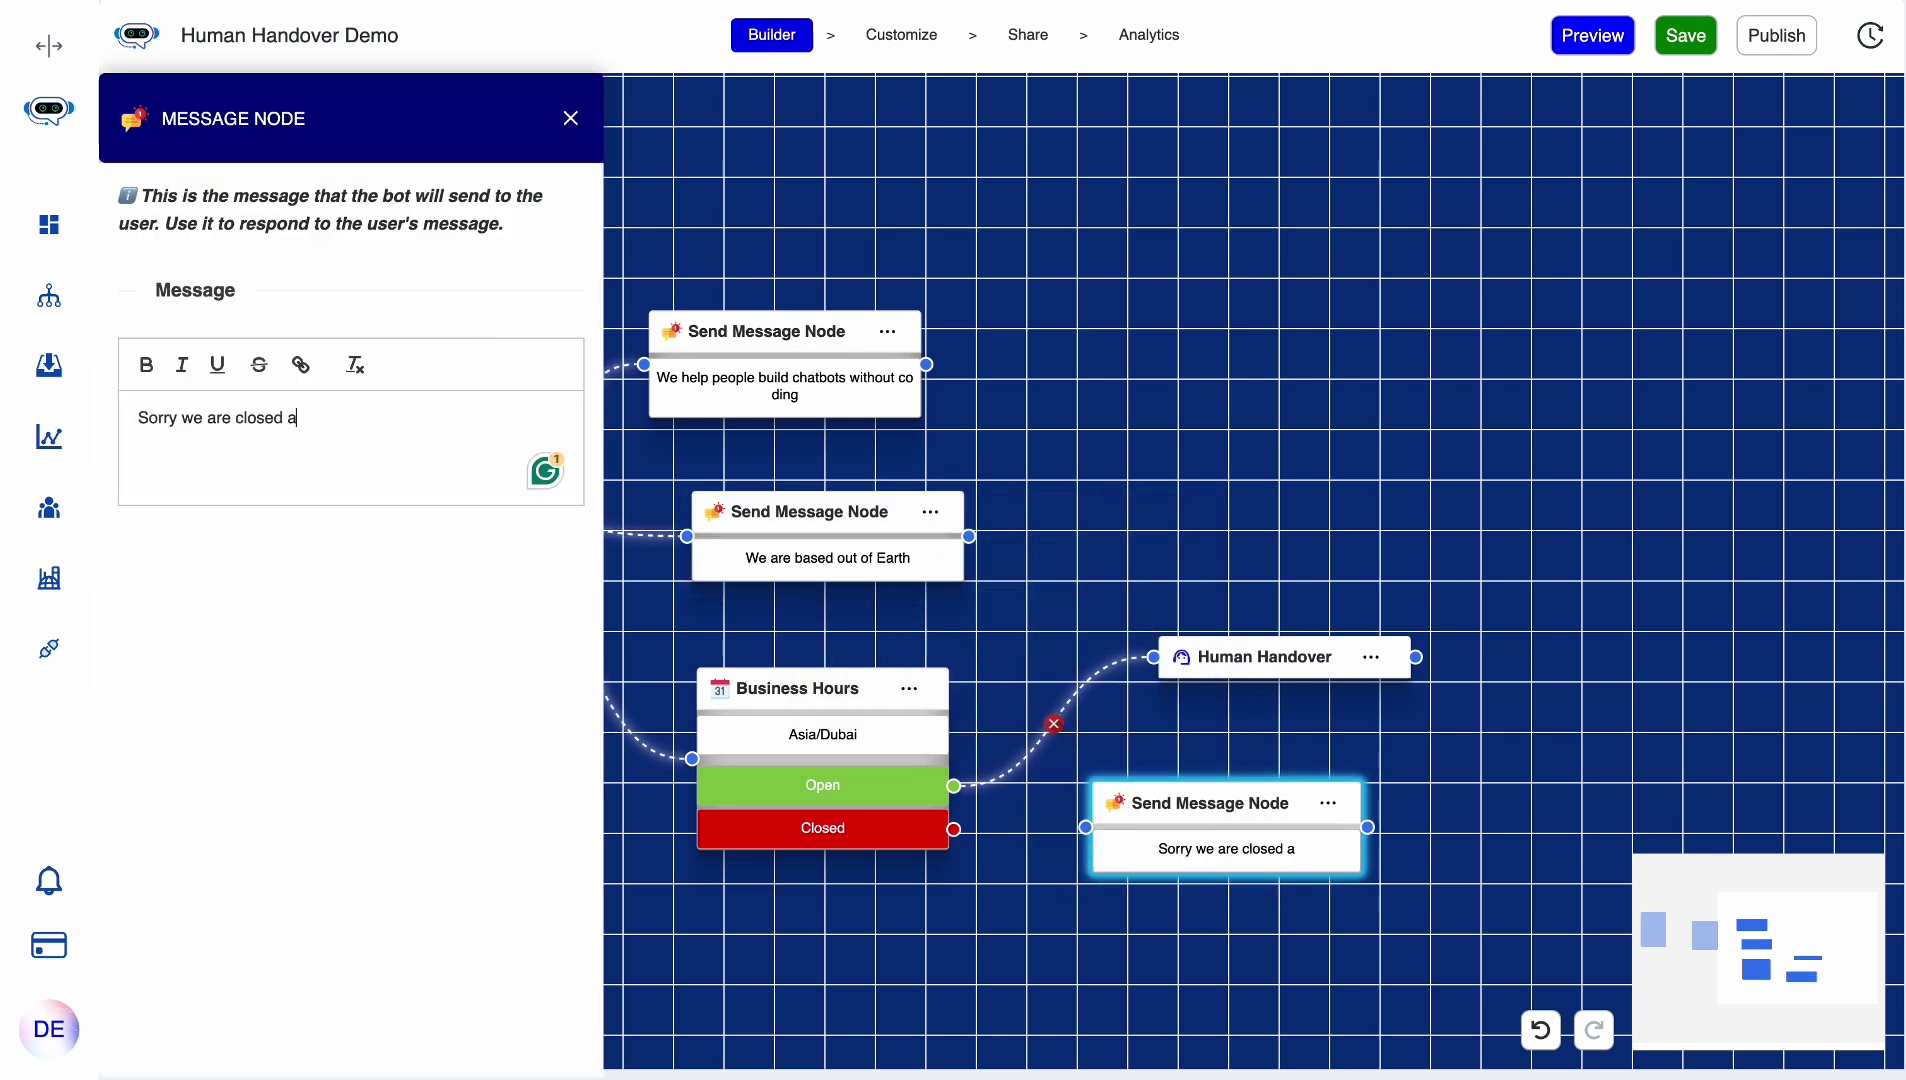
pyautogui.write('sed at the momm')
pyautogui.press('BackSpace')
pyautogui.write('en')
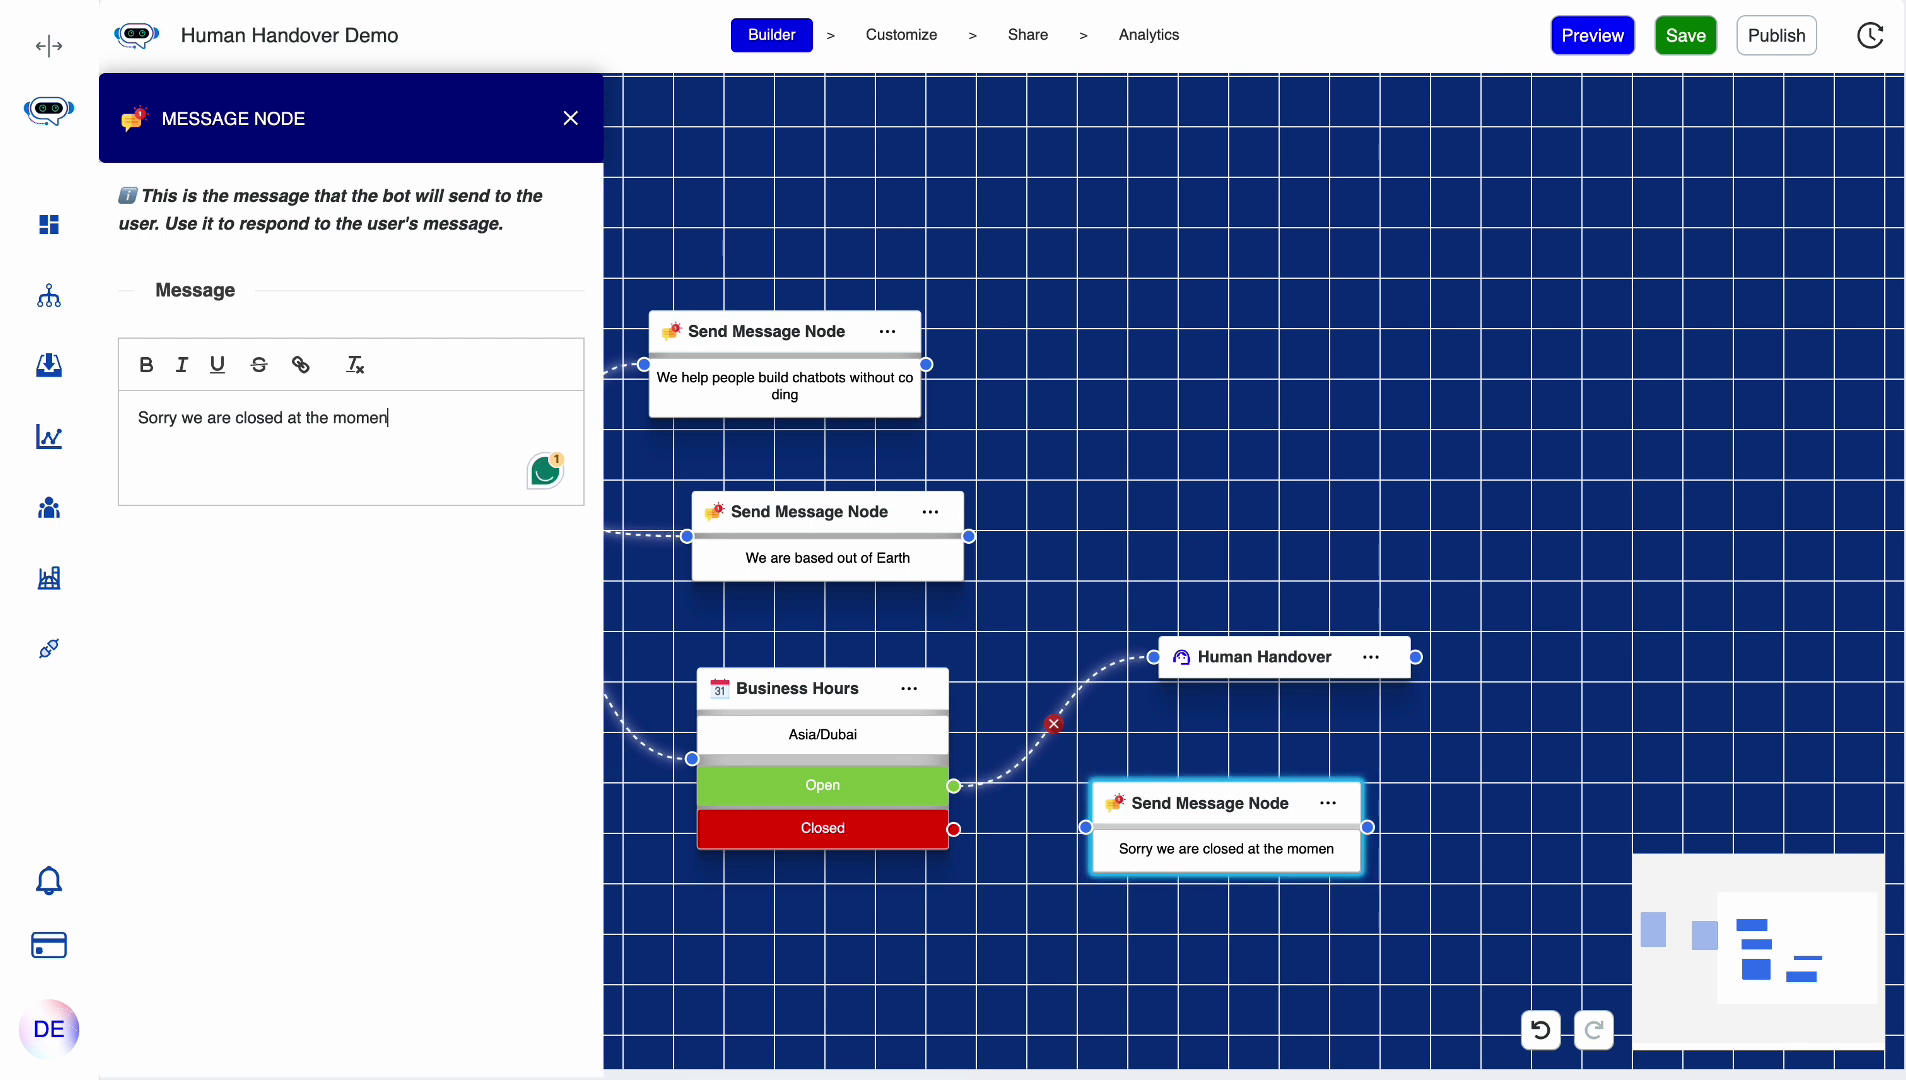
pyautogui.write('et, plea')
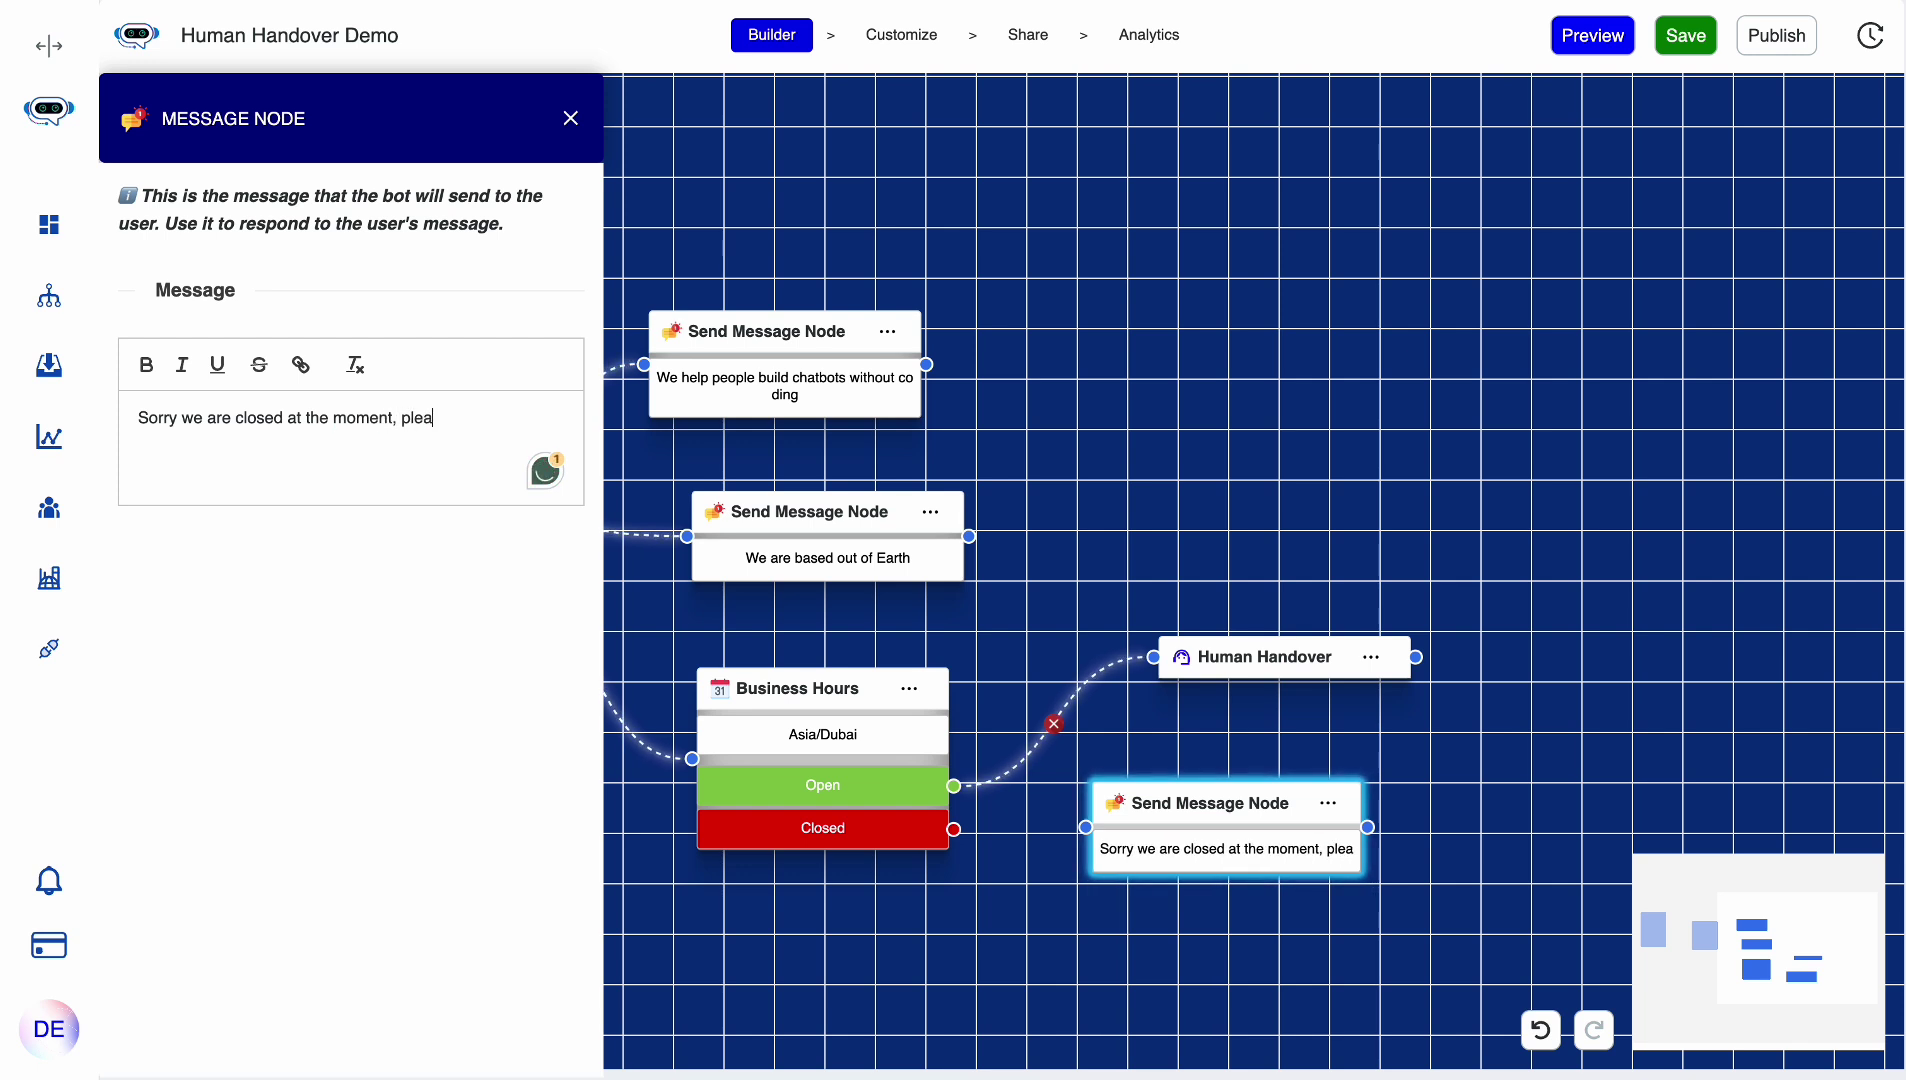
pyautogui.write('se try again')
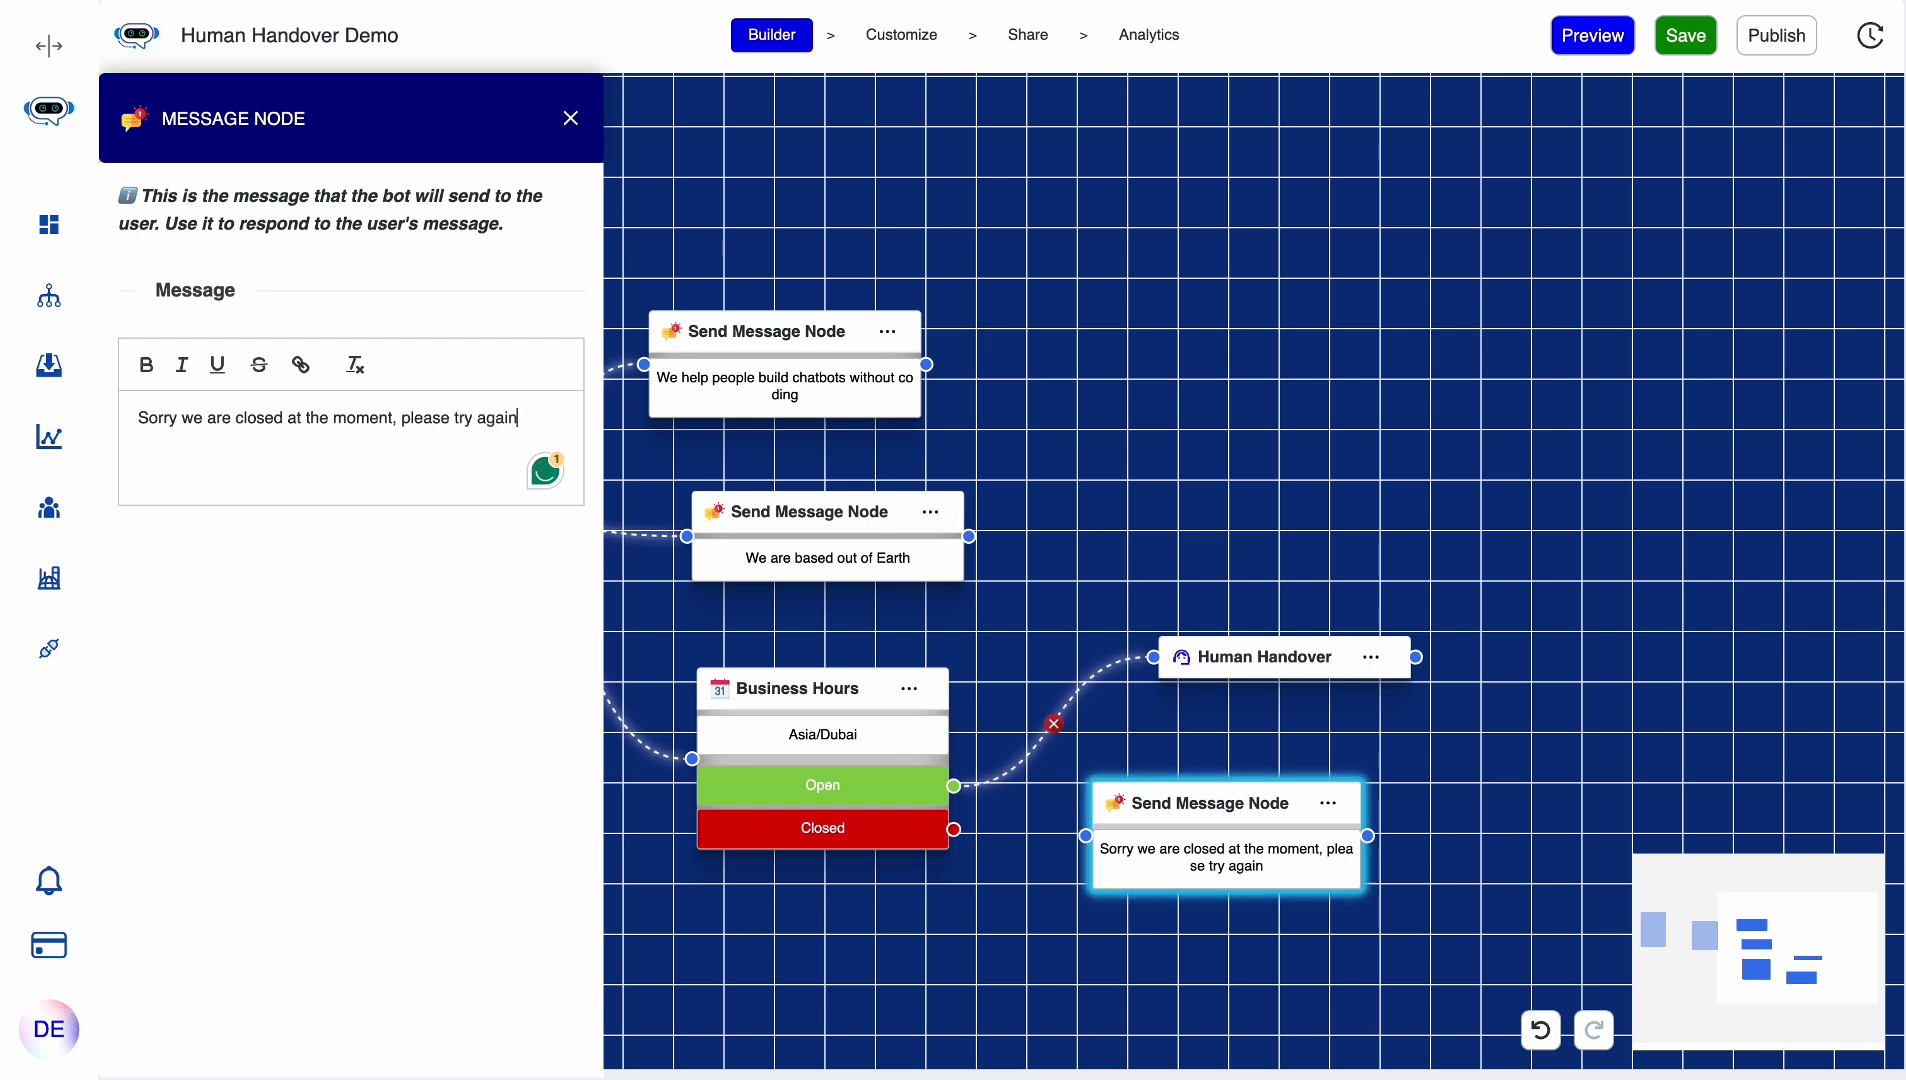
pyautogui.write(' later')
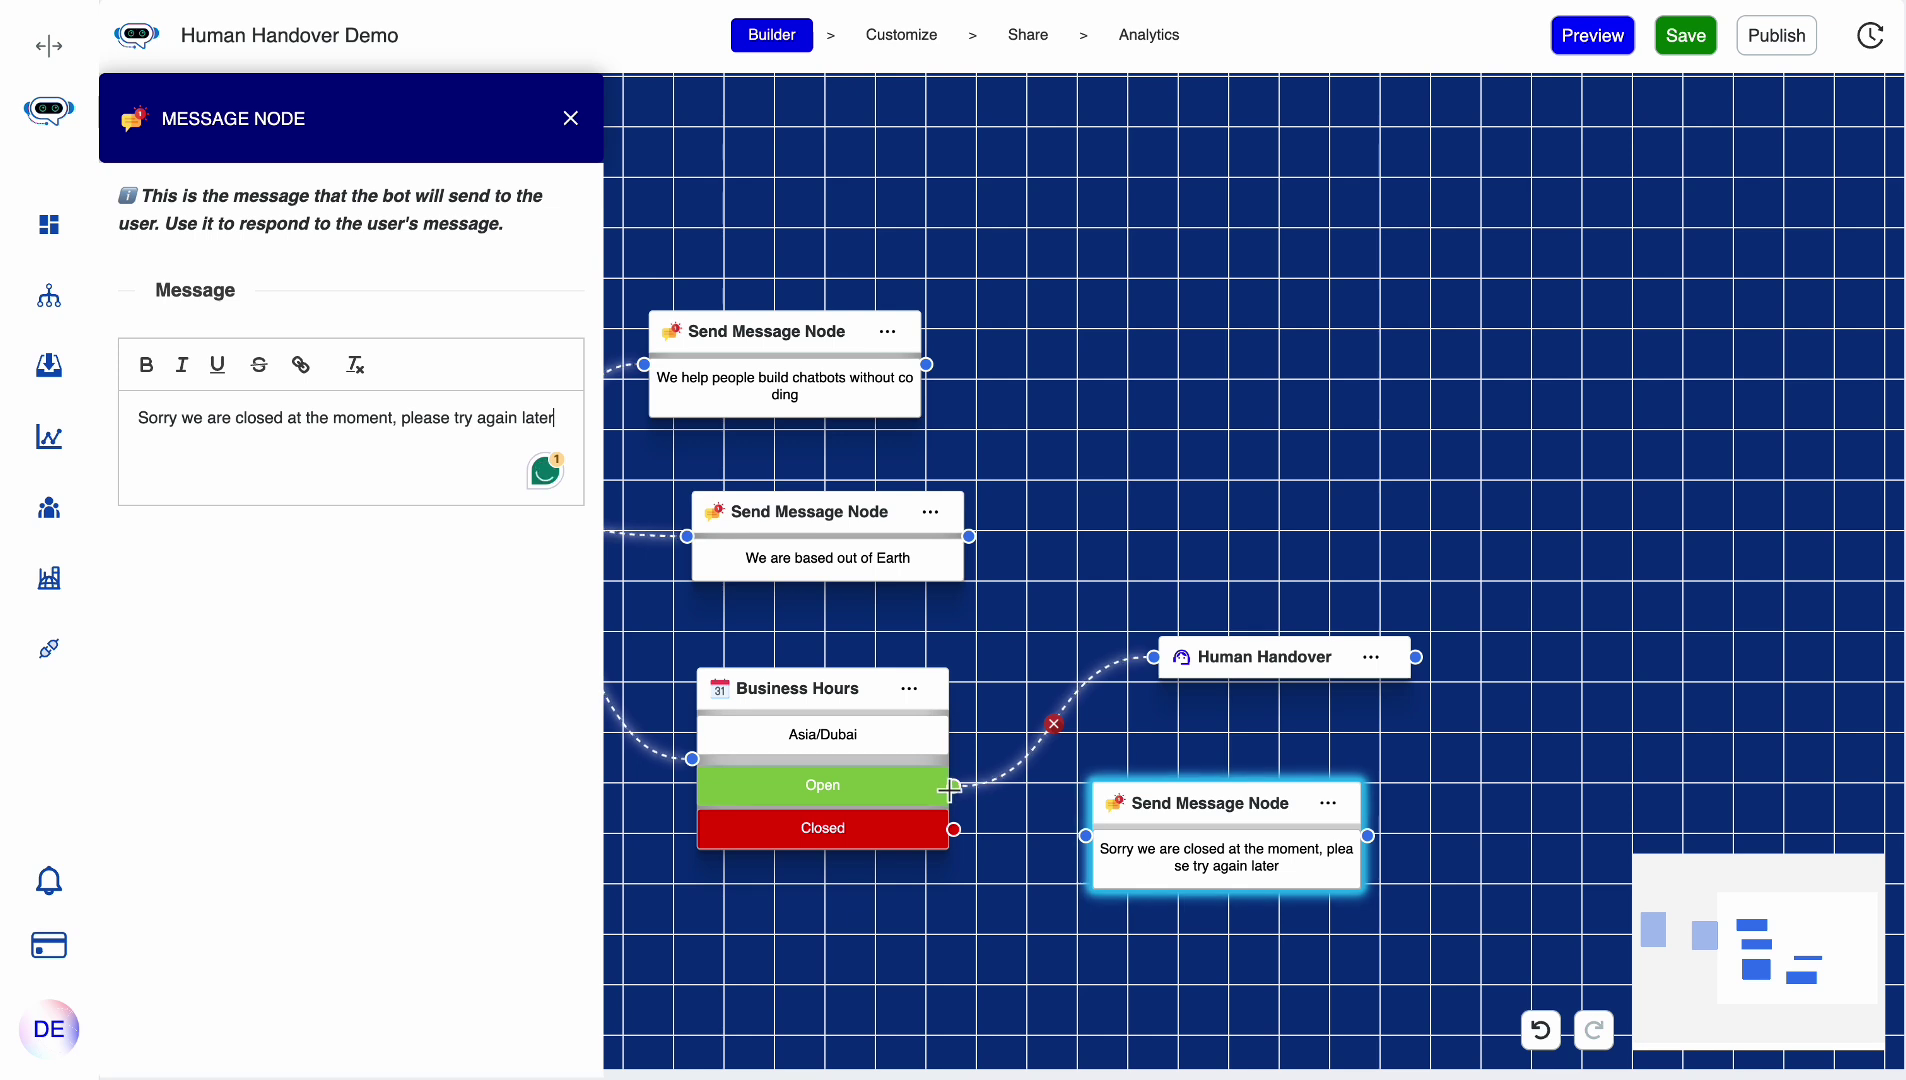
# - Connect the Closed branch of the Business Hours node to the closed-message node, nudge that node slightly and close its settings
pyautogui.moveTo(954, 829); pyautogui.dragTo(1115, 850)
pyautogui.moveTo(1258, 898); pyautogui.dragTo(1265, 902)
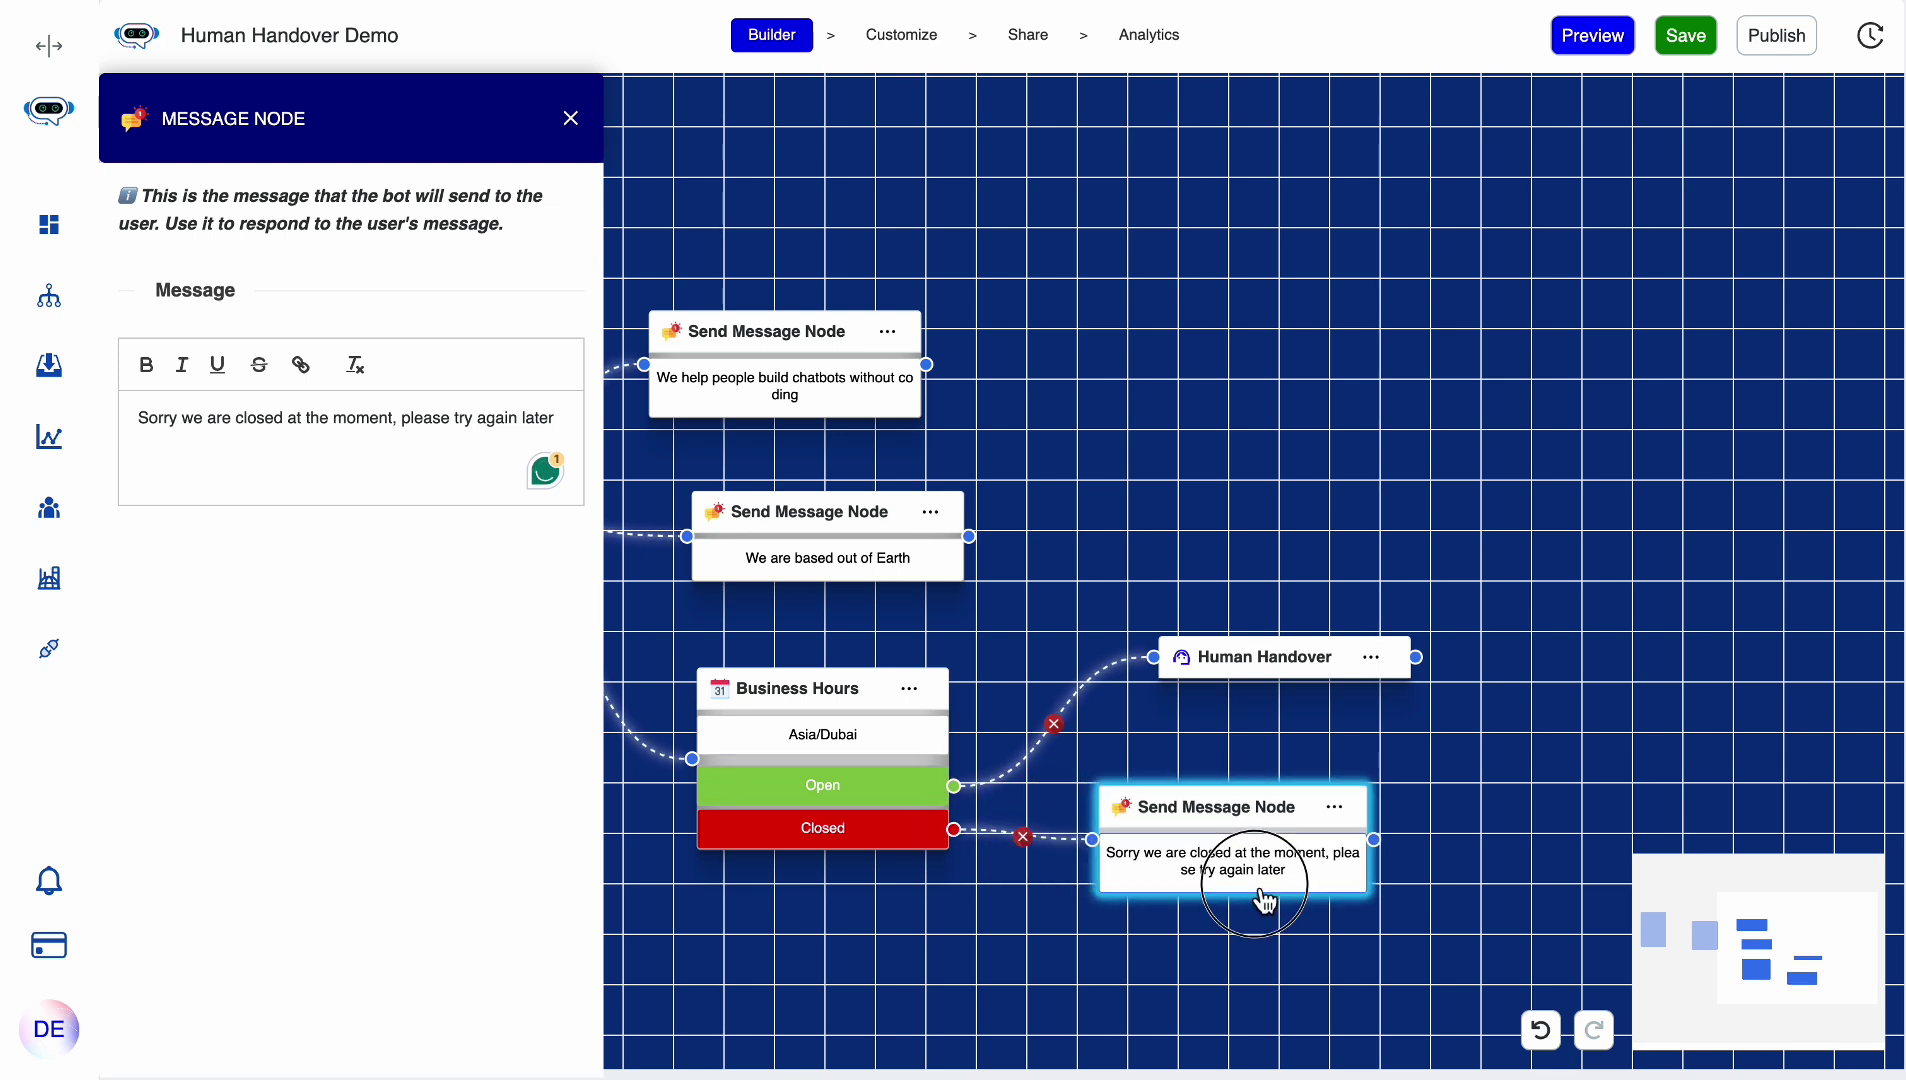
pyautogui.click(1268, 752)
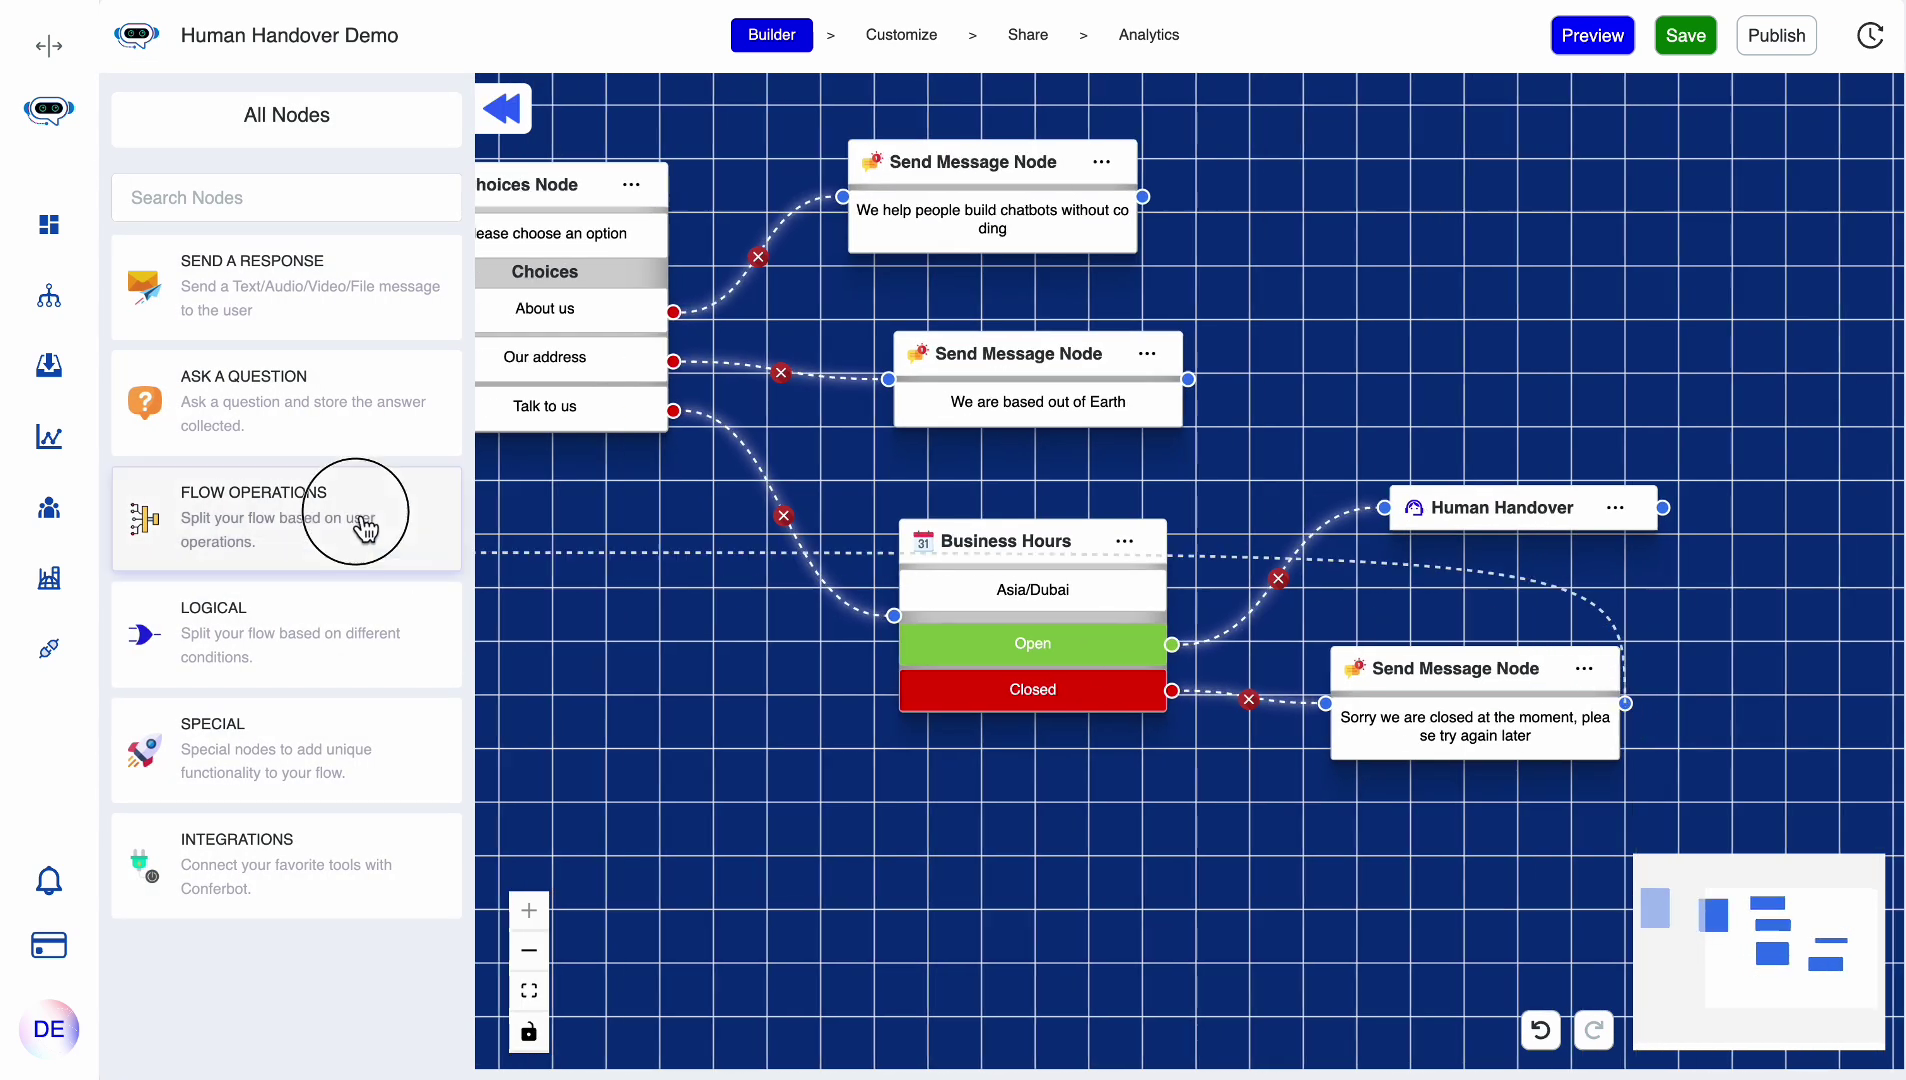
# - Connect the closed-message node's output back to the input of the Choices Node
pyautogui.moveTo(361, 523); pyautogui.dragTo(1037, 296)
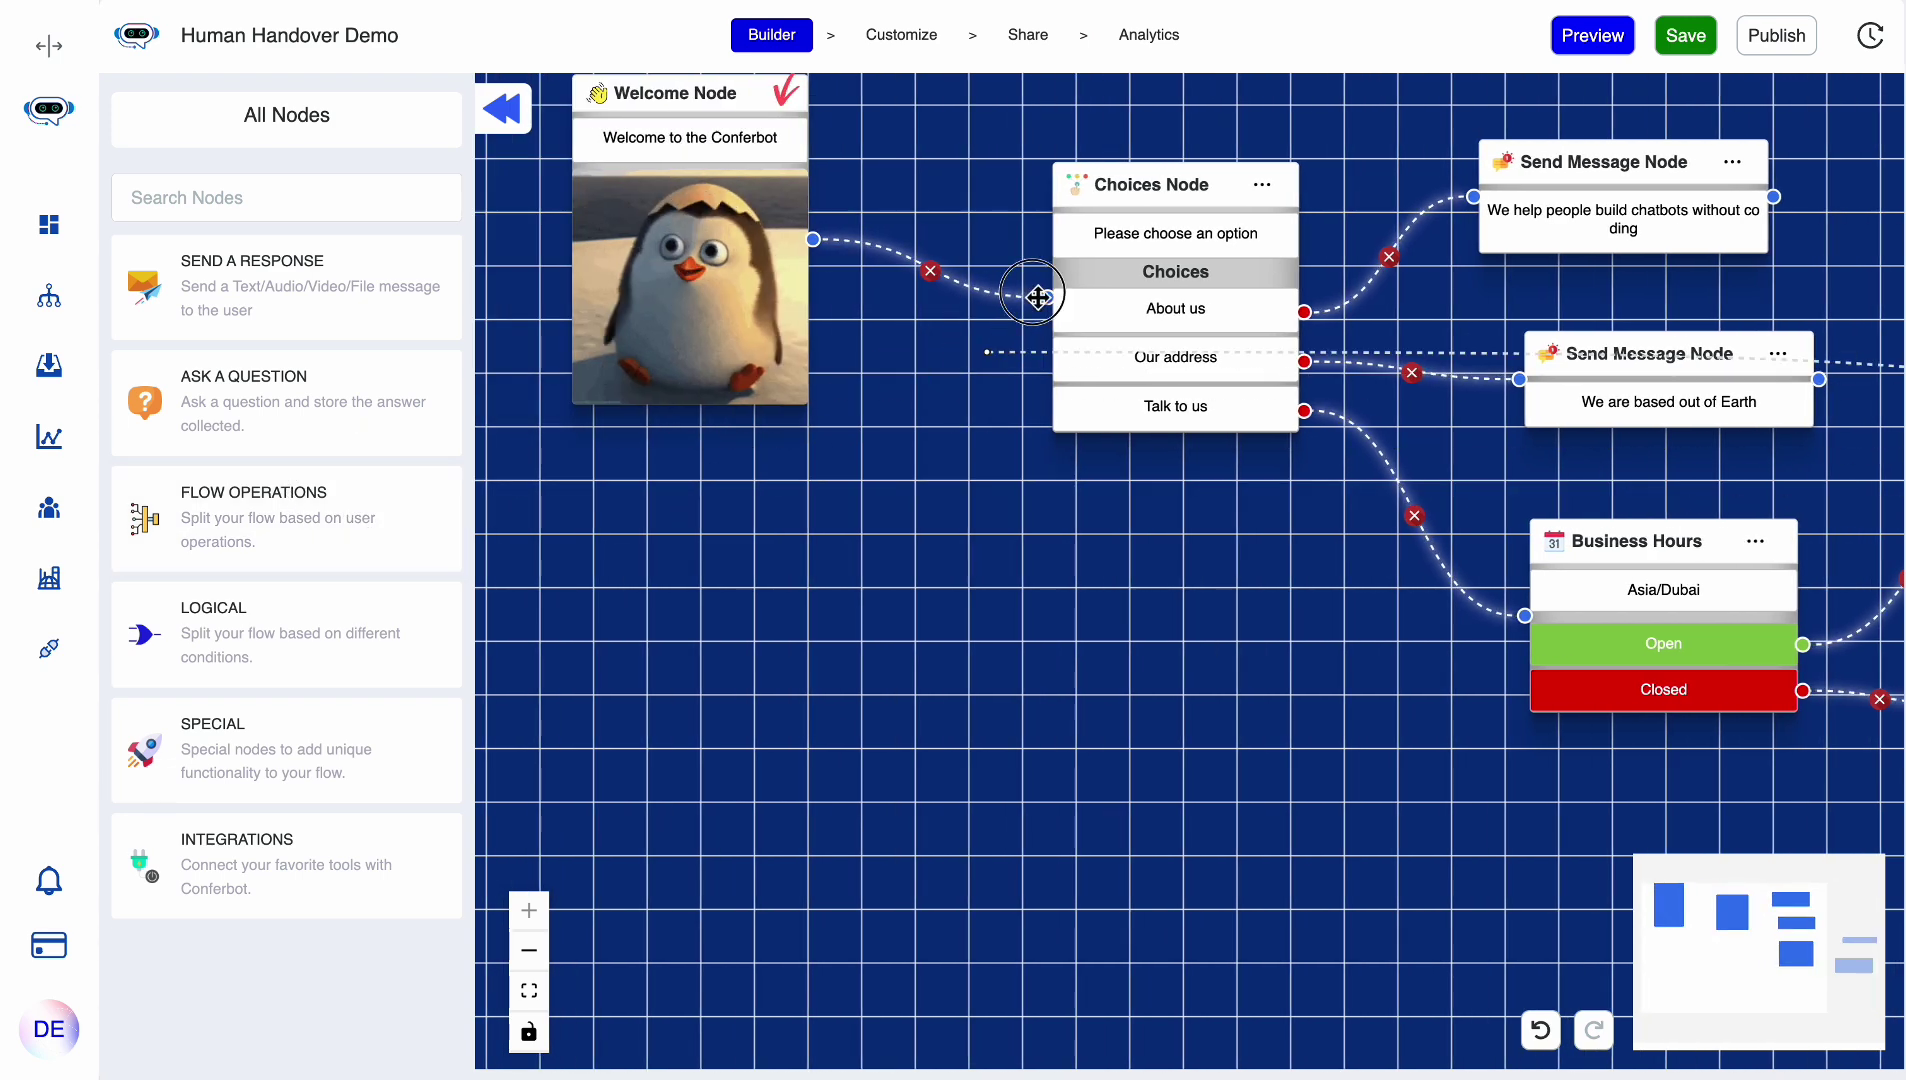
pyautogui.hscroll(10, 1166, 655)
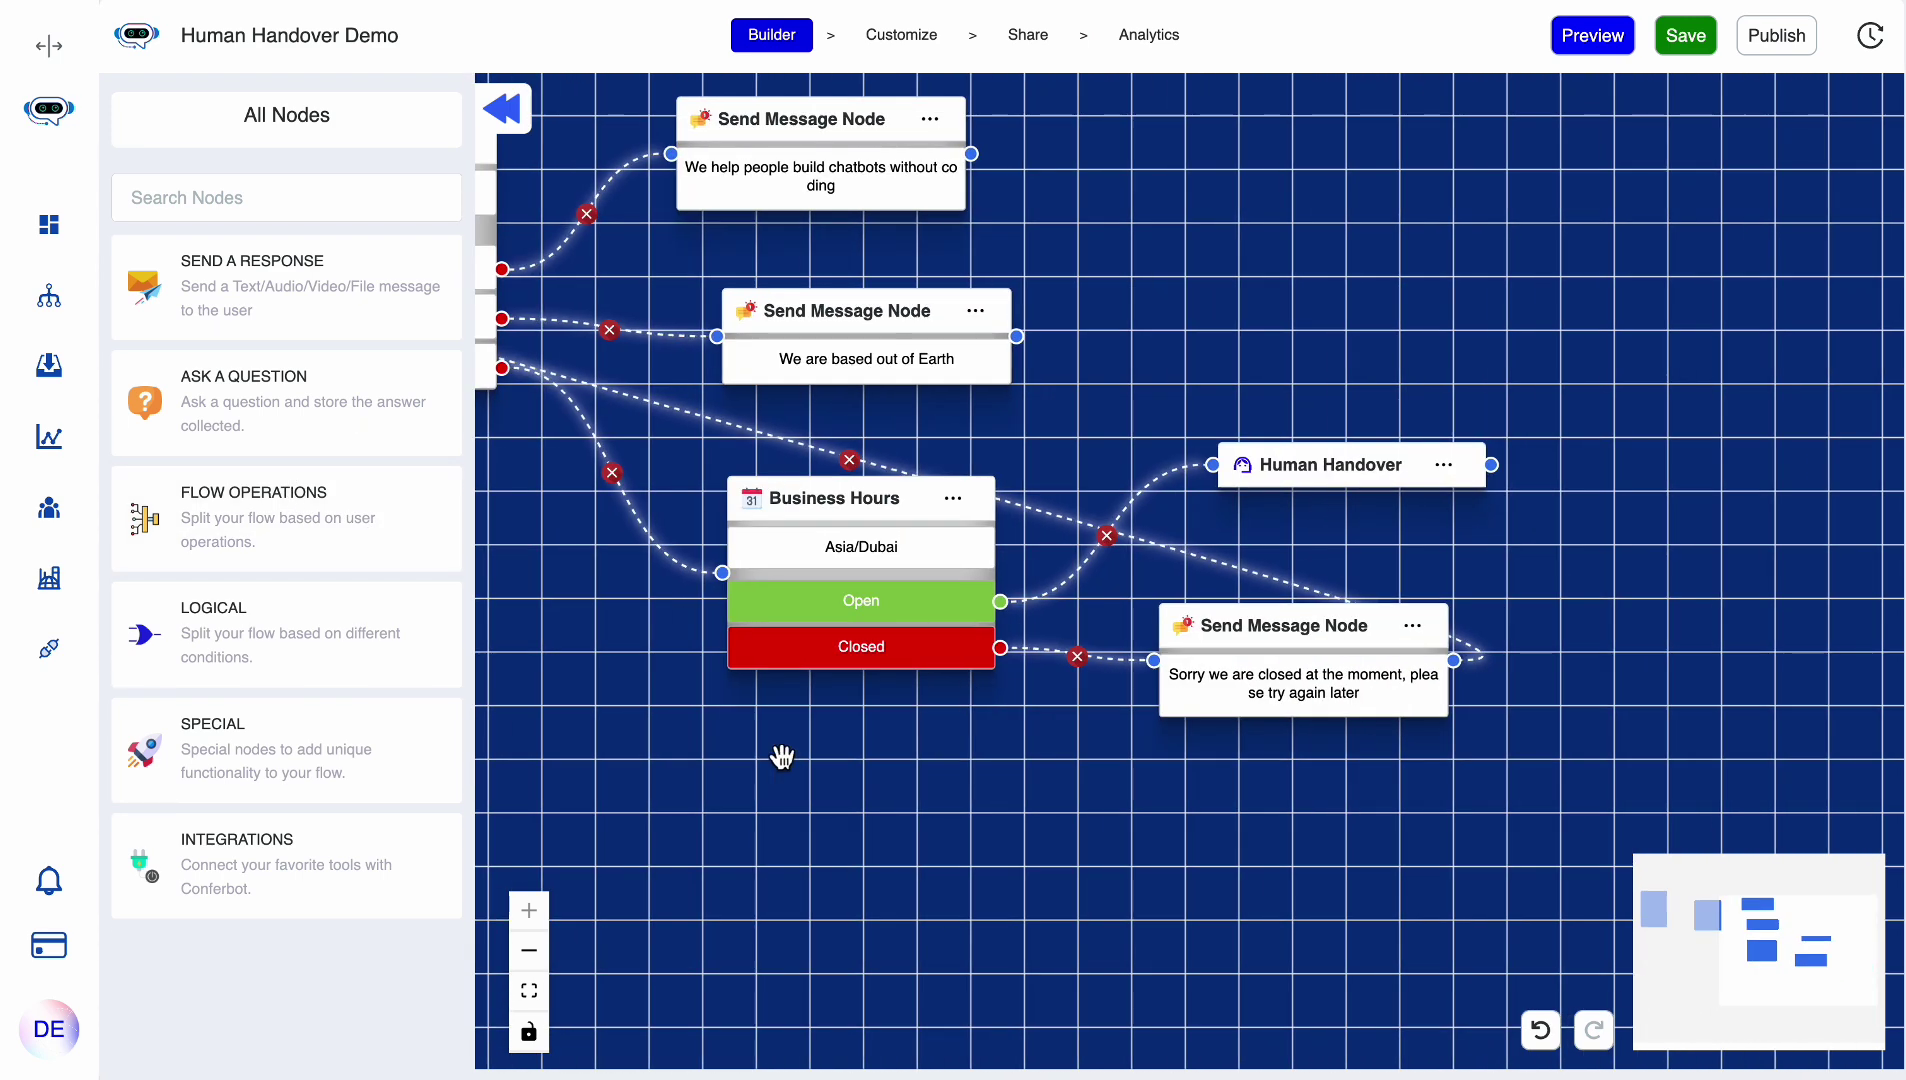
# - Move the Human Handover node slightly higher on the canvas and set its maximum wait time to 3 minutes
pyautogui.moveTo(1249, 495); pyautogui.dragTo(1243, 420)
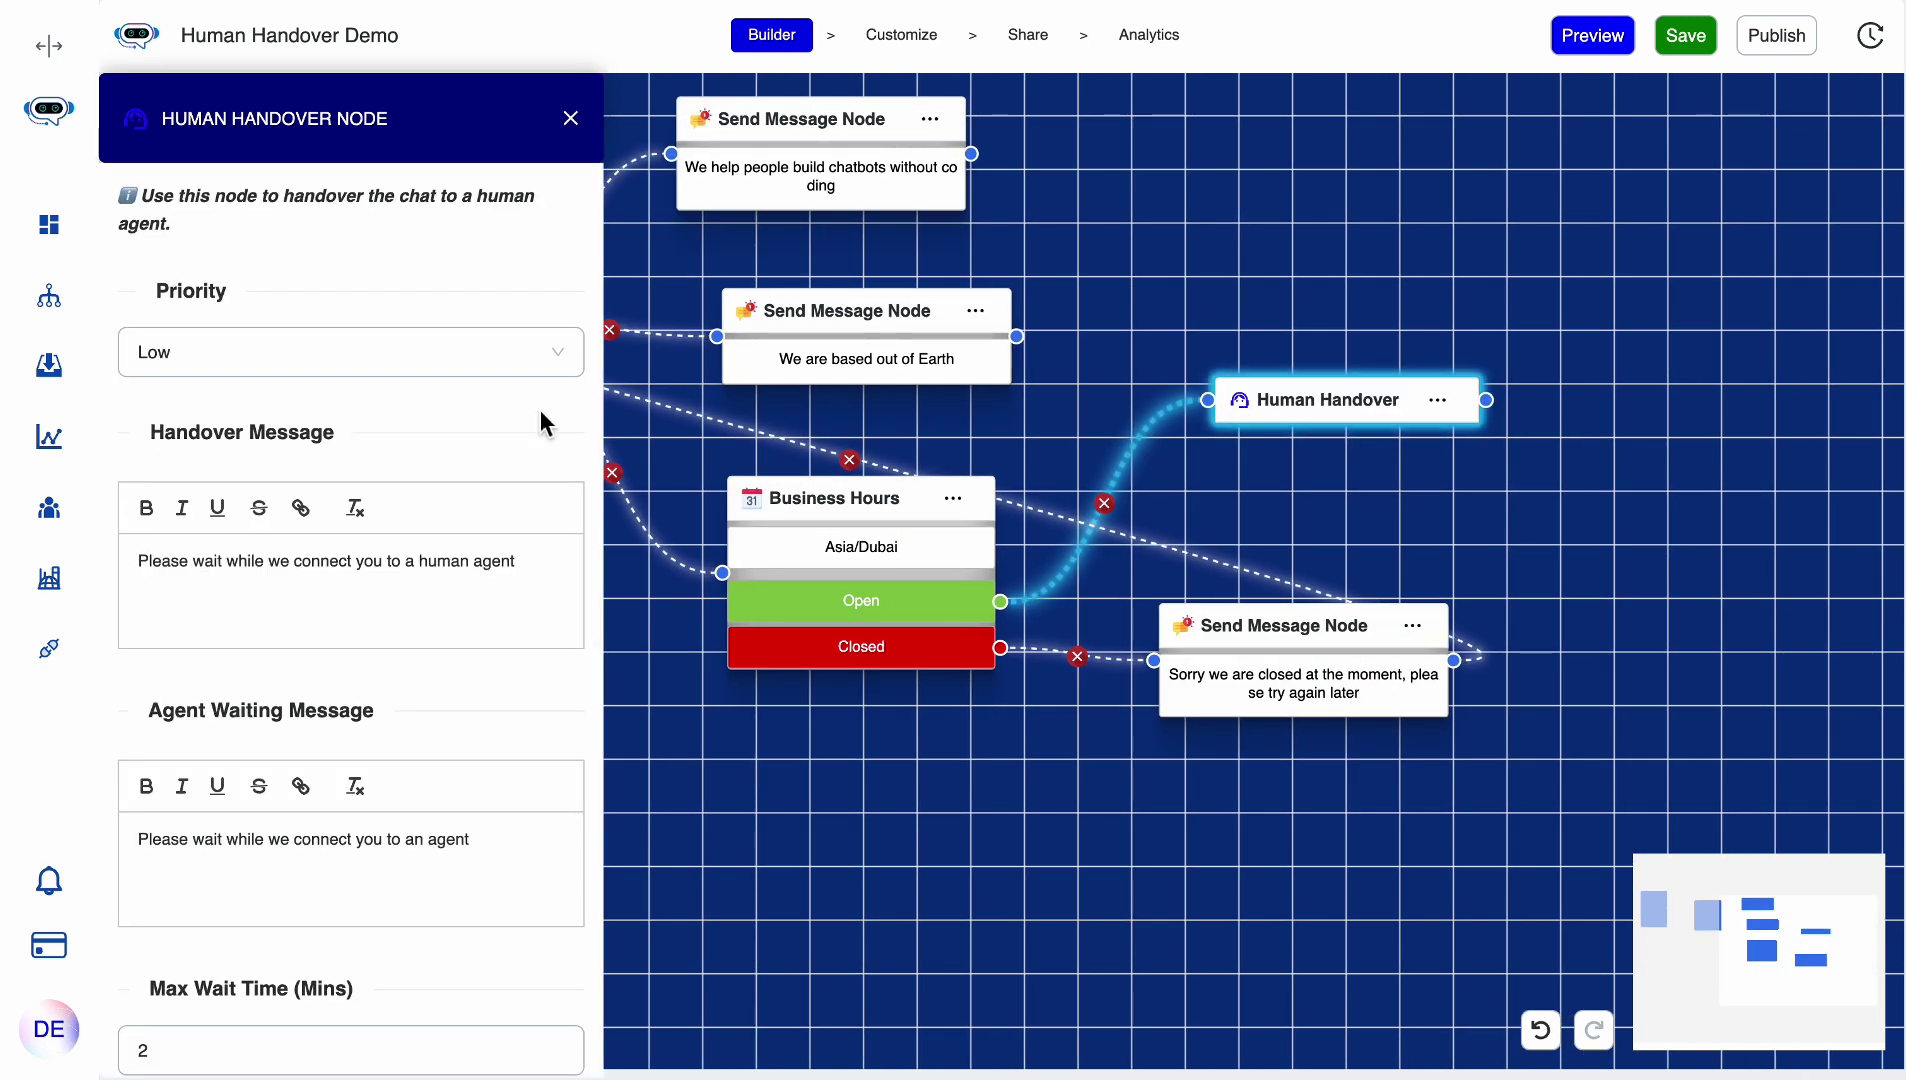
pyautogui.moveTo(473, 530)
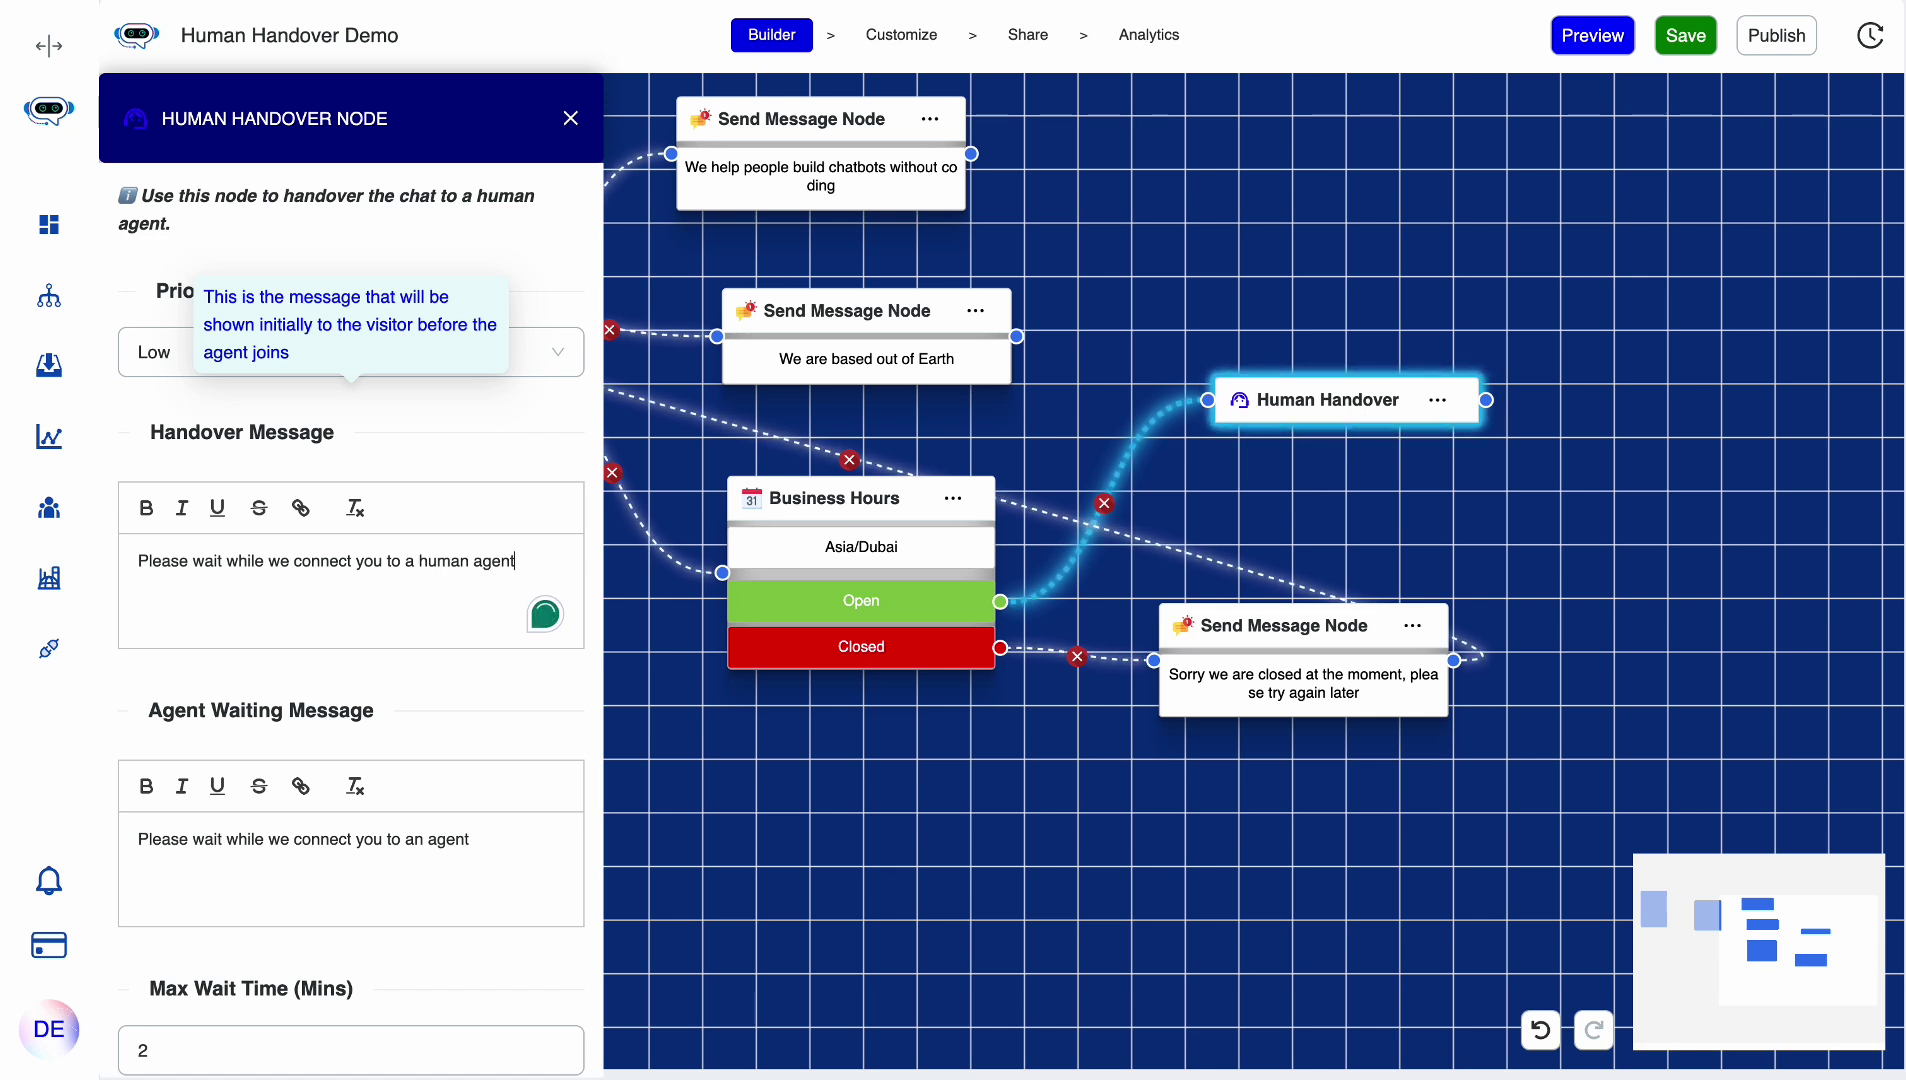
pyautogui.scroll(-3, 457, 795)
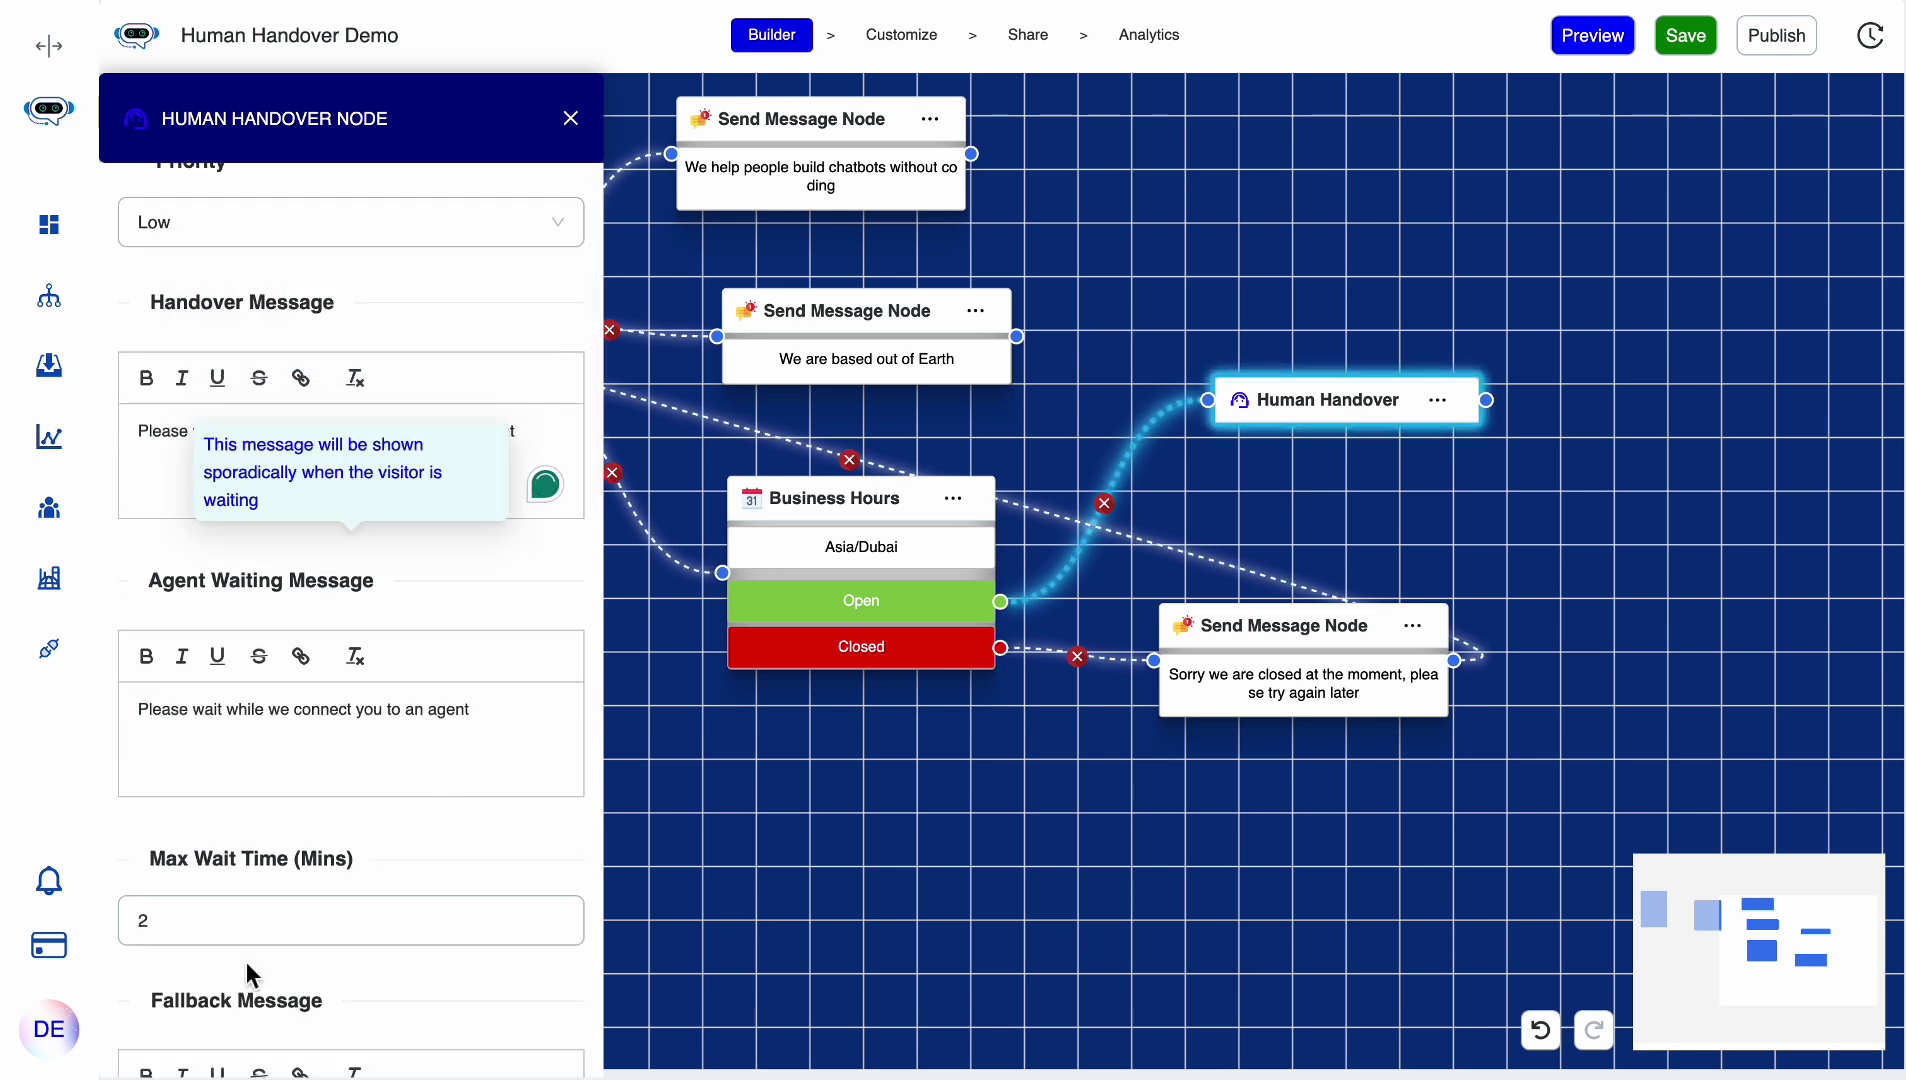
pyautogui.moveTo(319, 502)
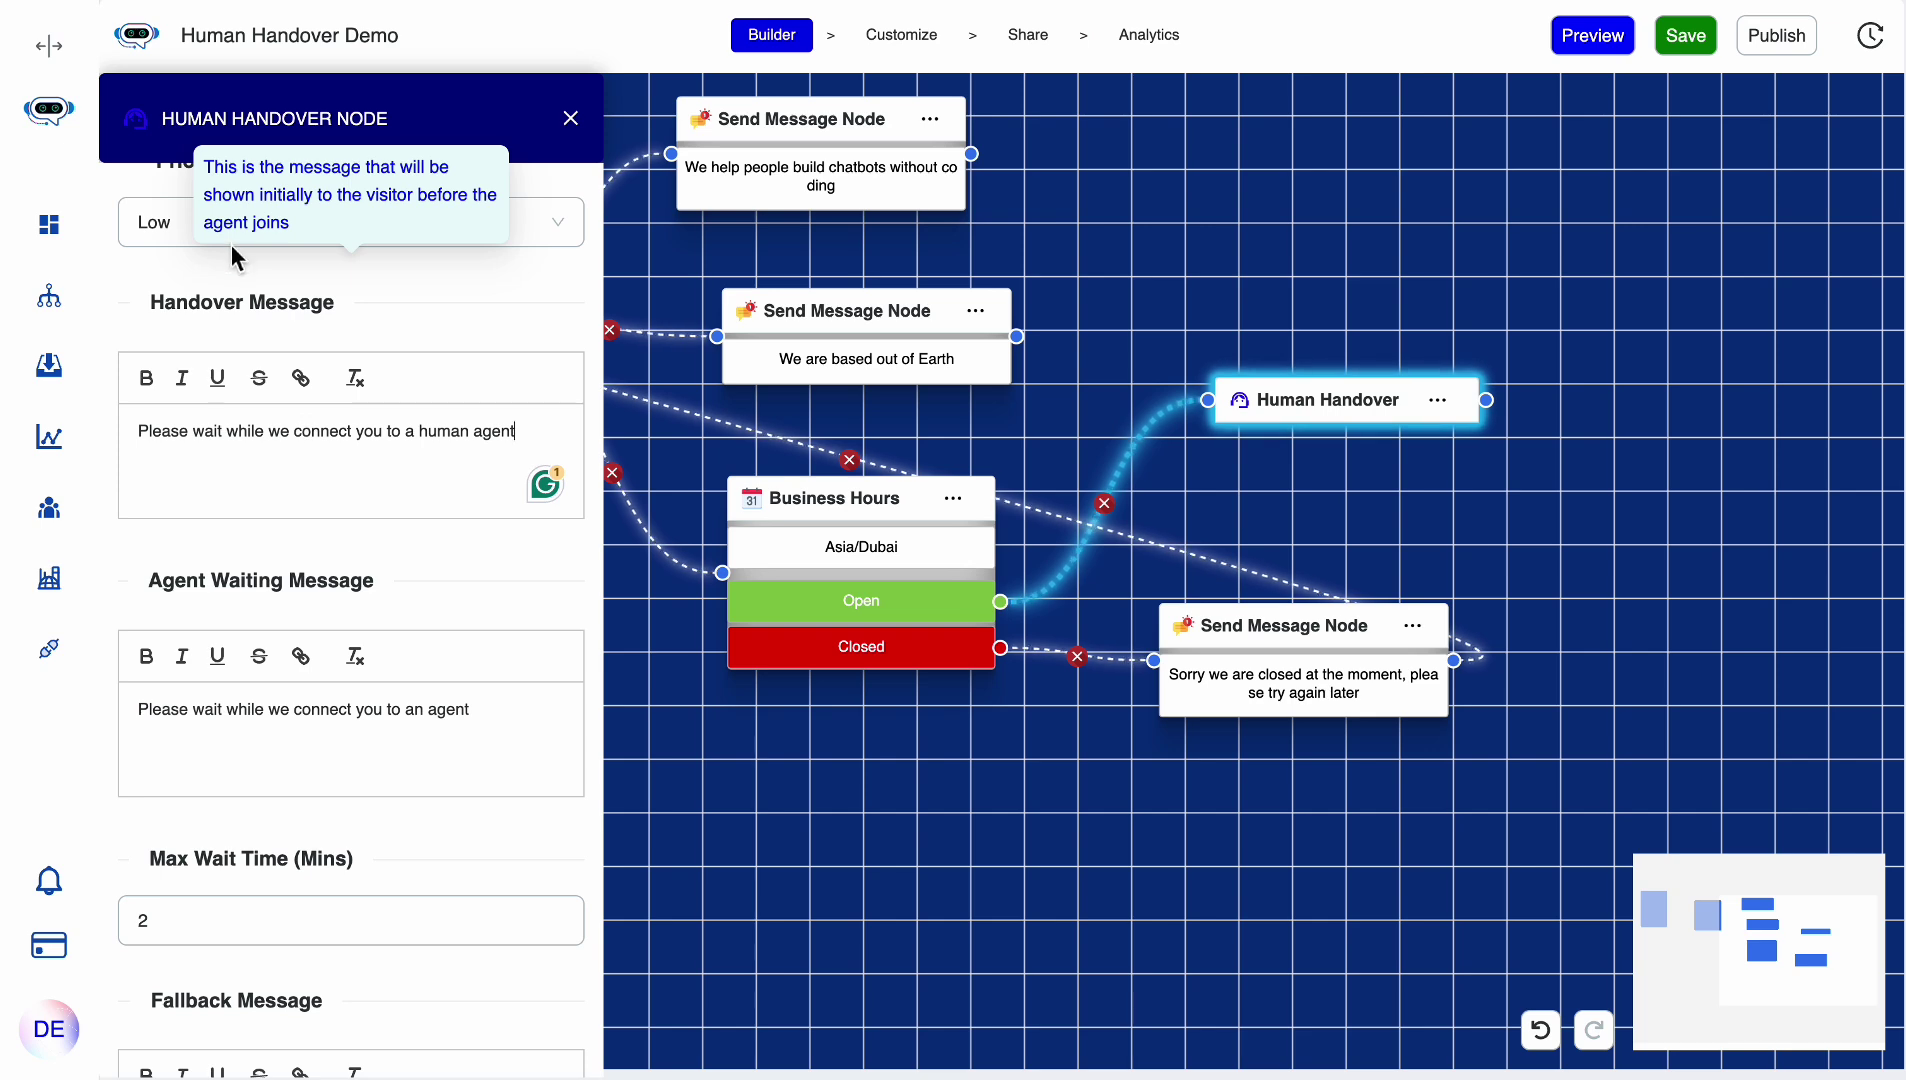
pyautogui.click(313, 731)
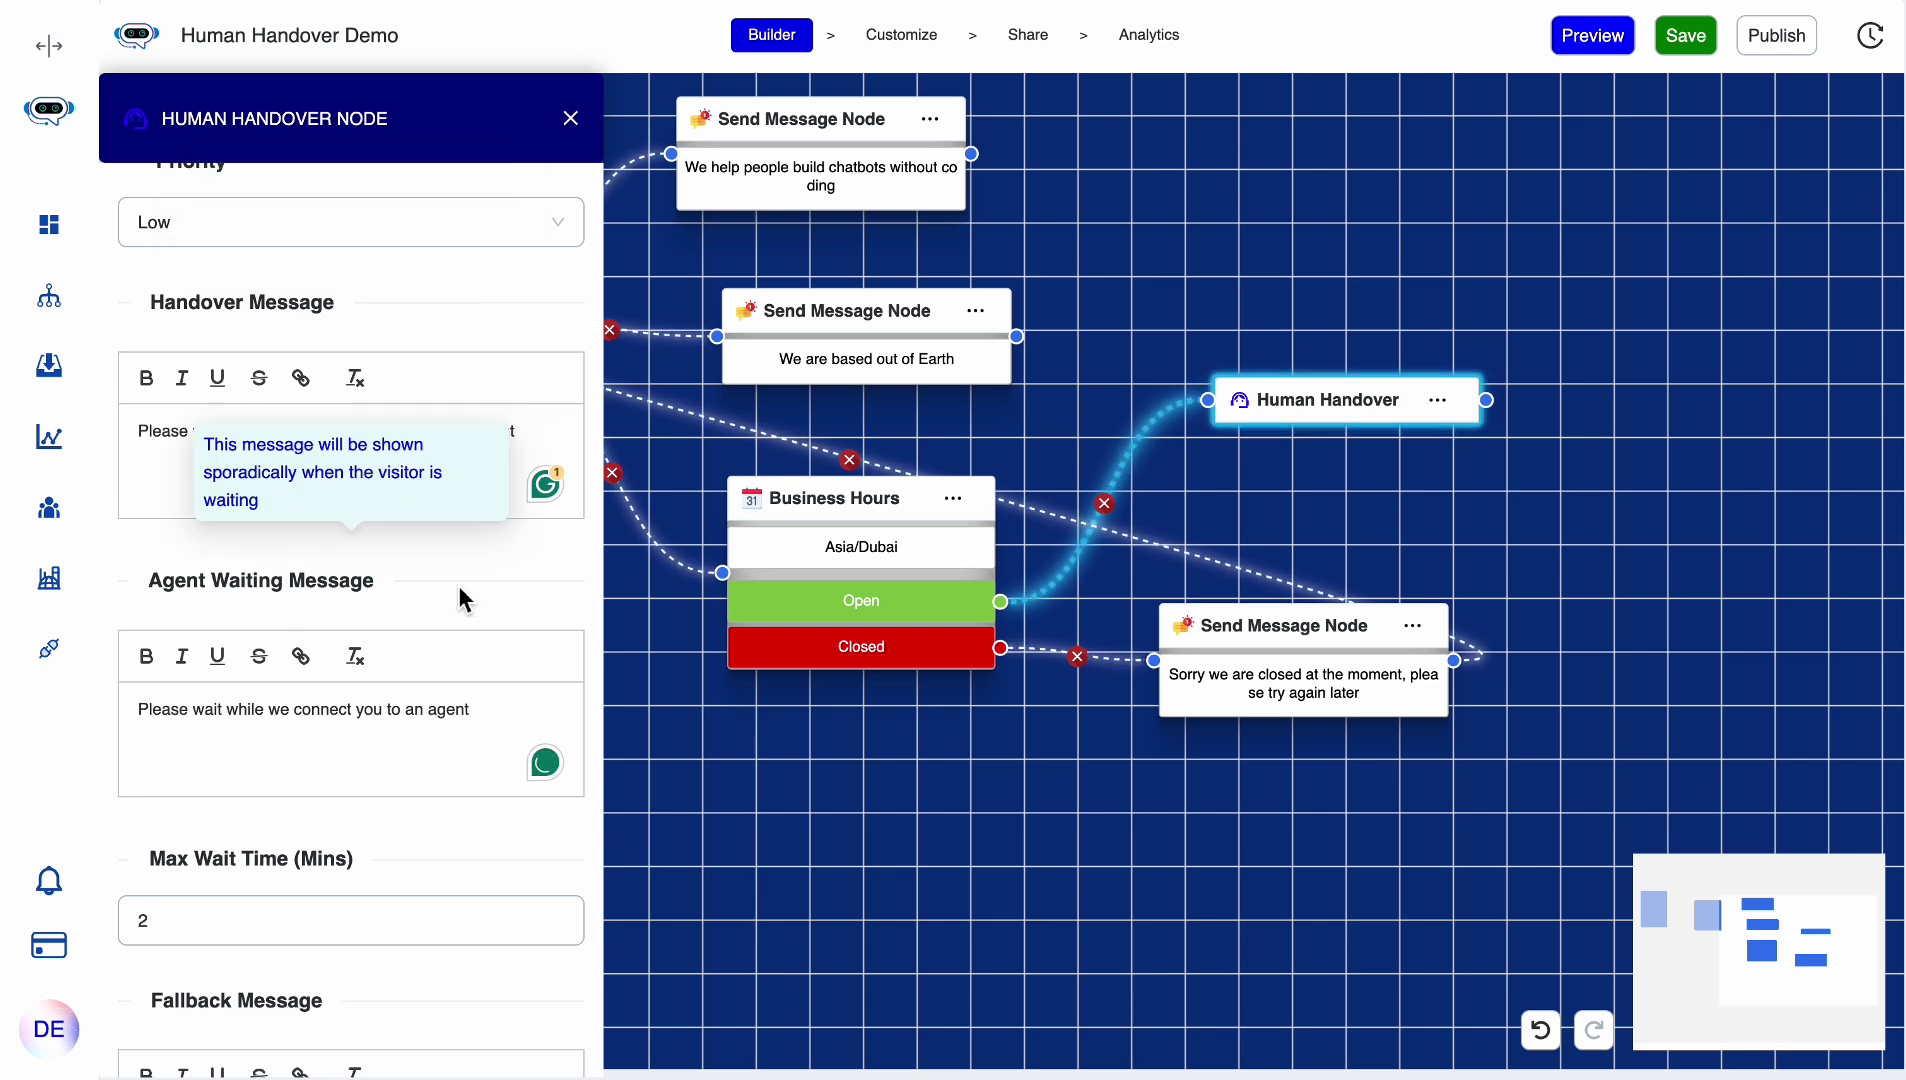
pyautogui.scroll(-5, 426, 890)
pyautogui.scroll(1, 426, 890)
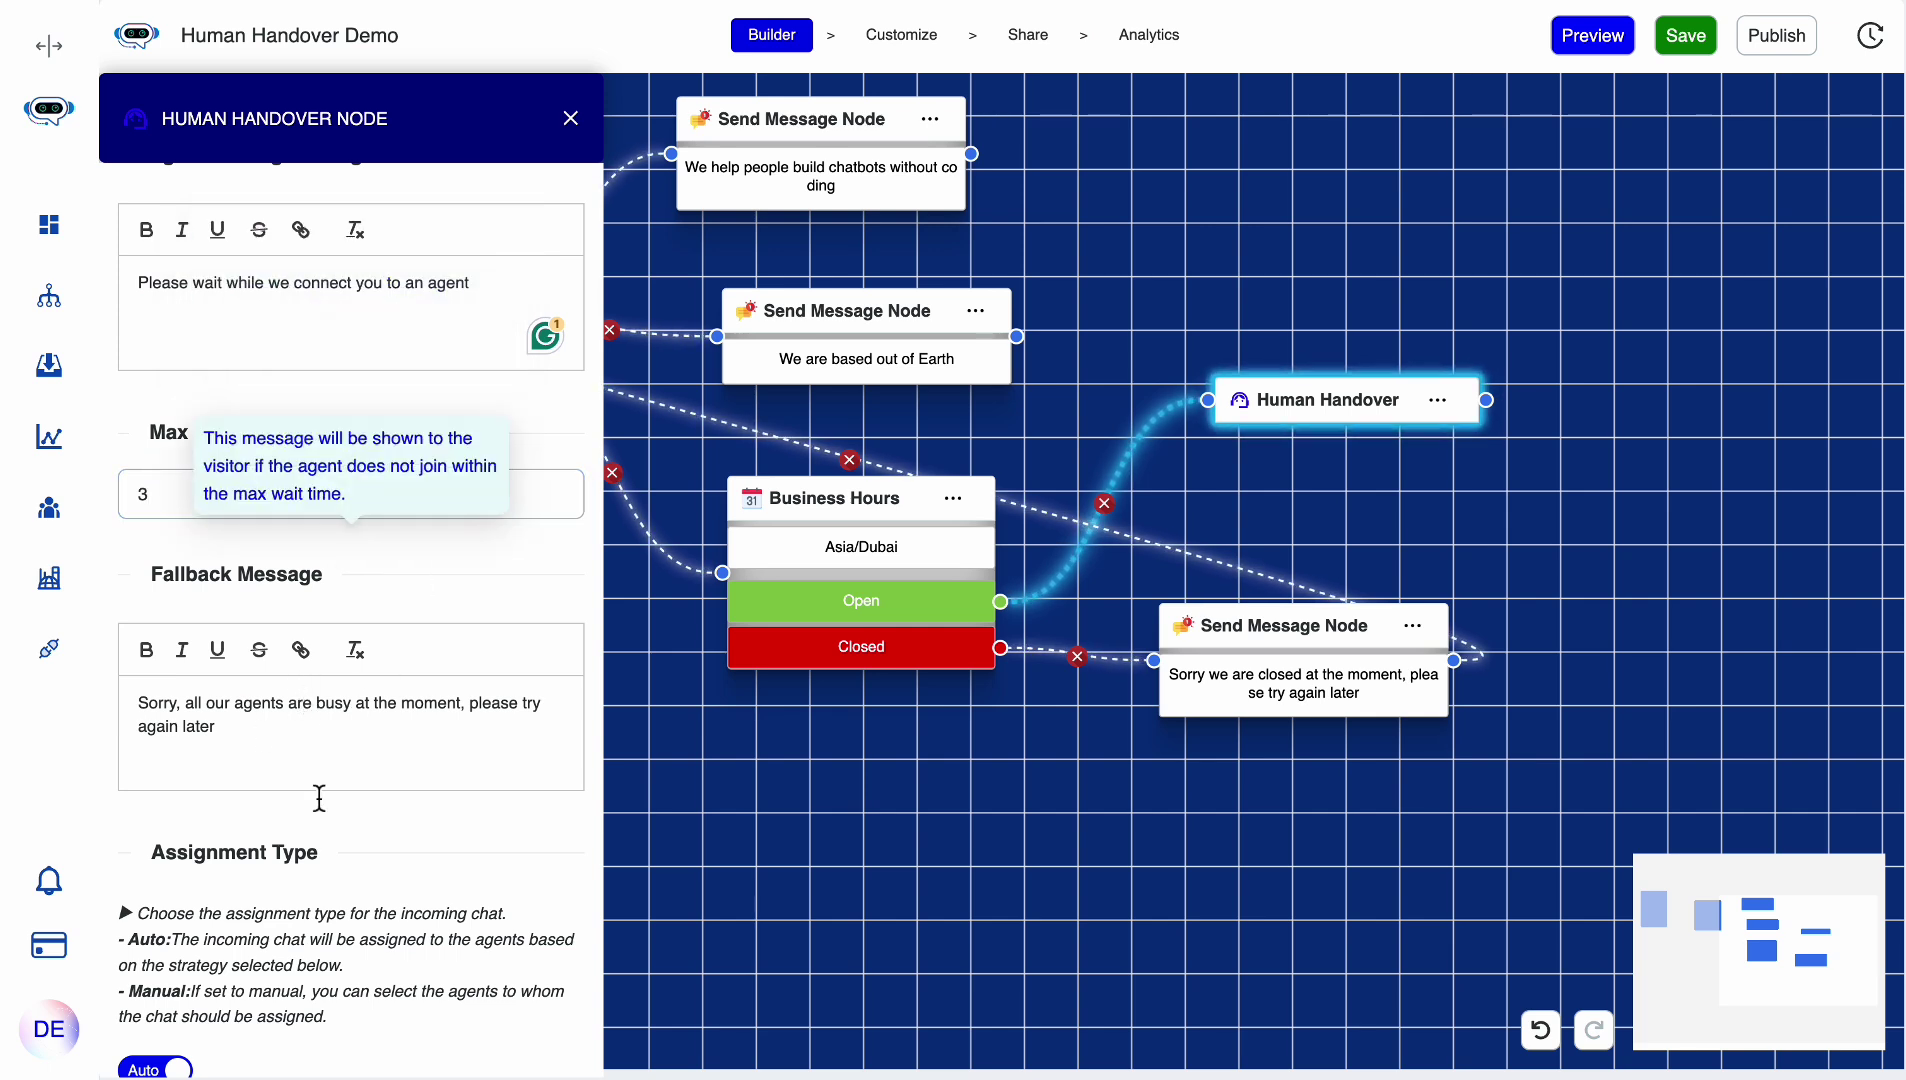
# - Set the Human Handover node's agent assignment strategy to Round Robin
pyautogui.scroll(-5, 319, 798)
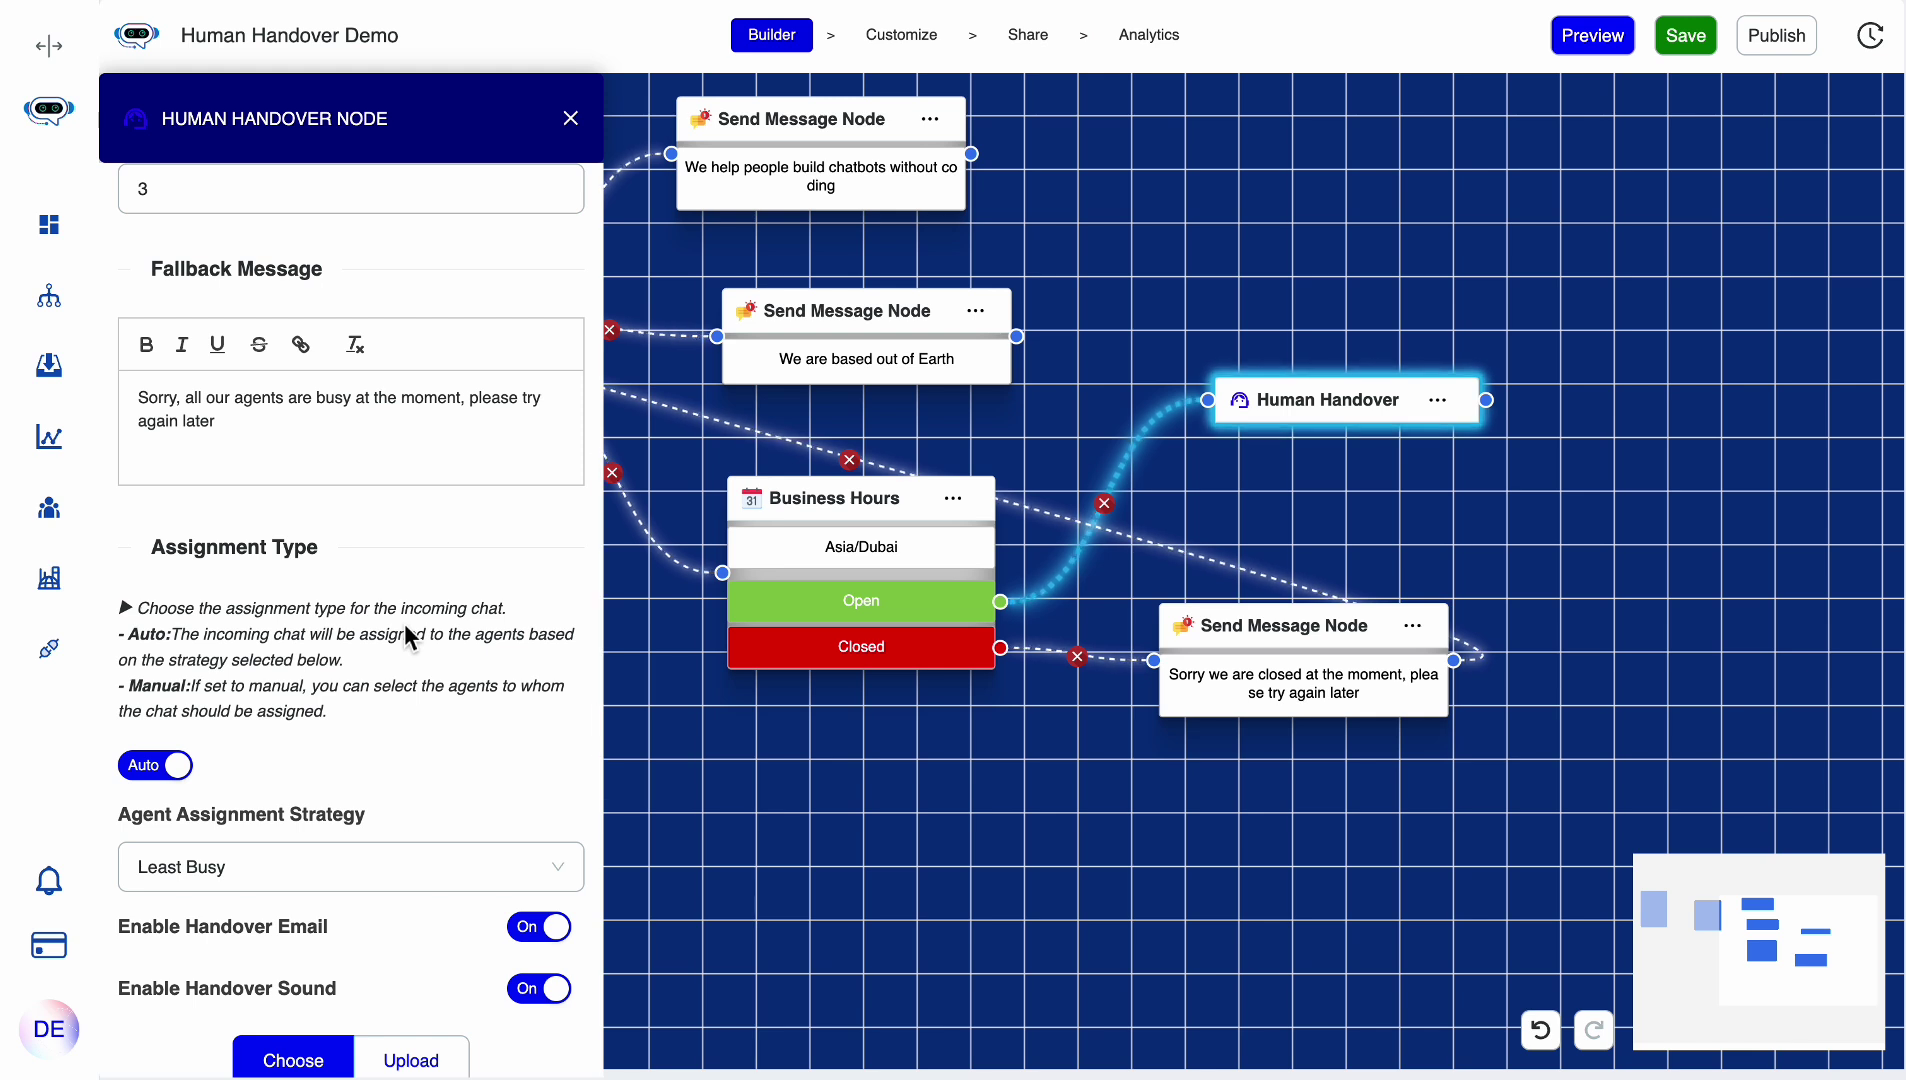
pyautogui.scroll(-1, 325, 587)
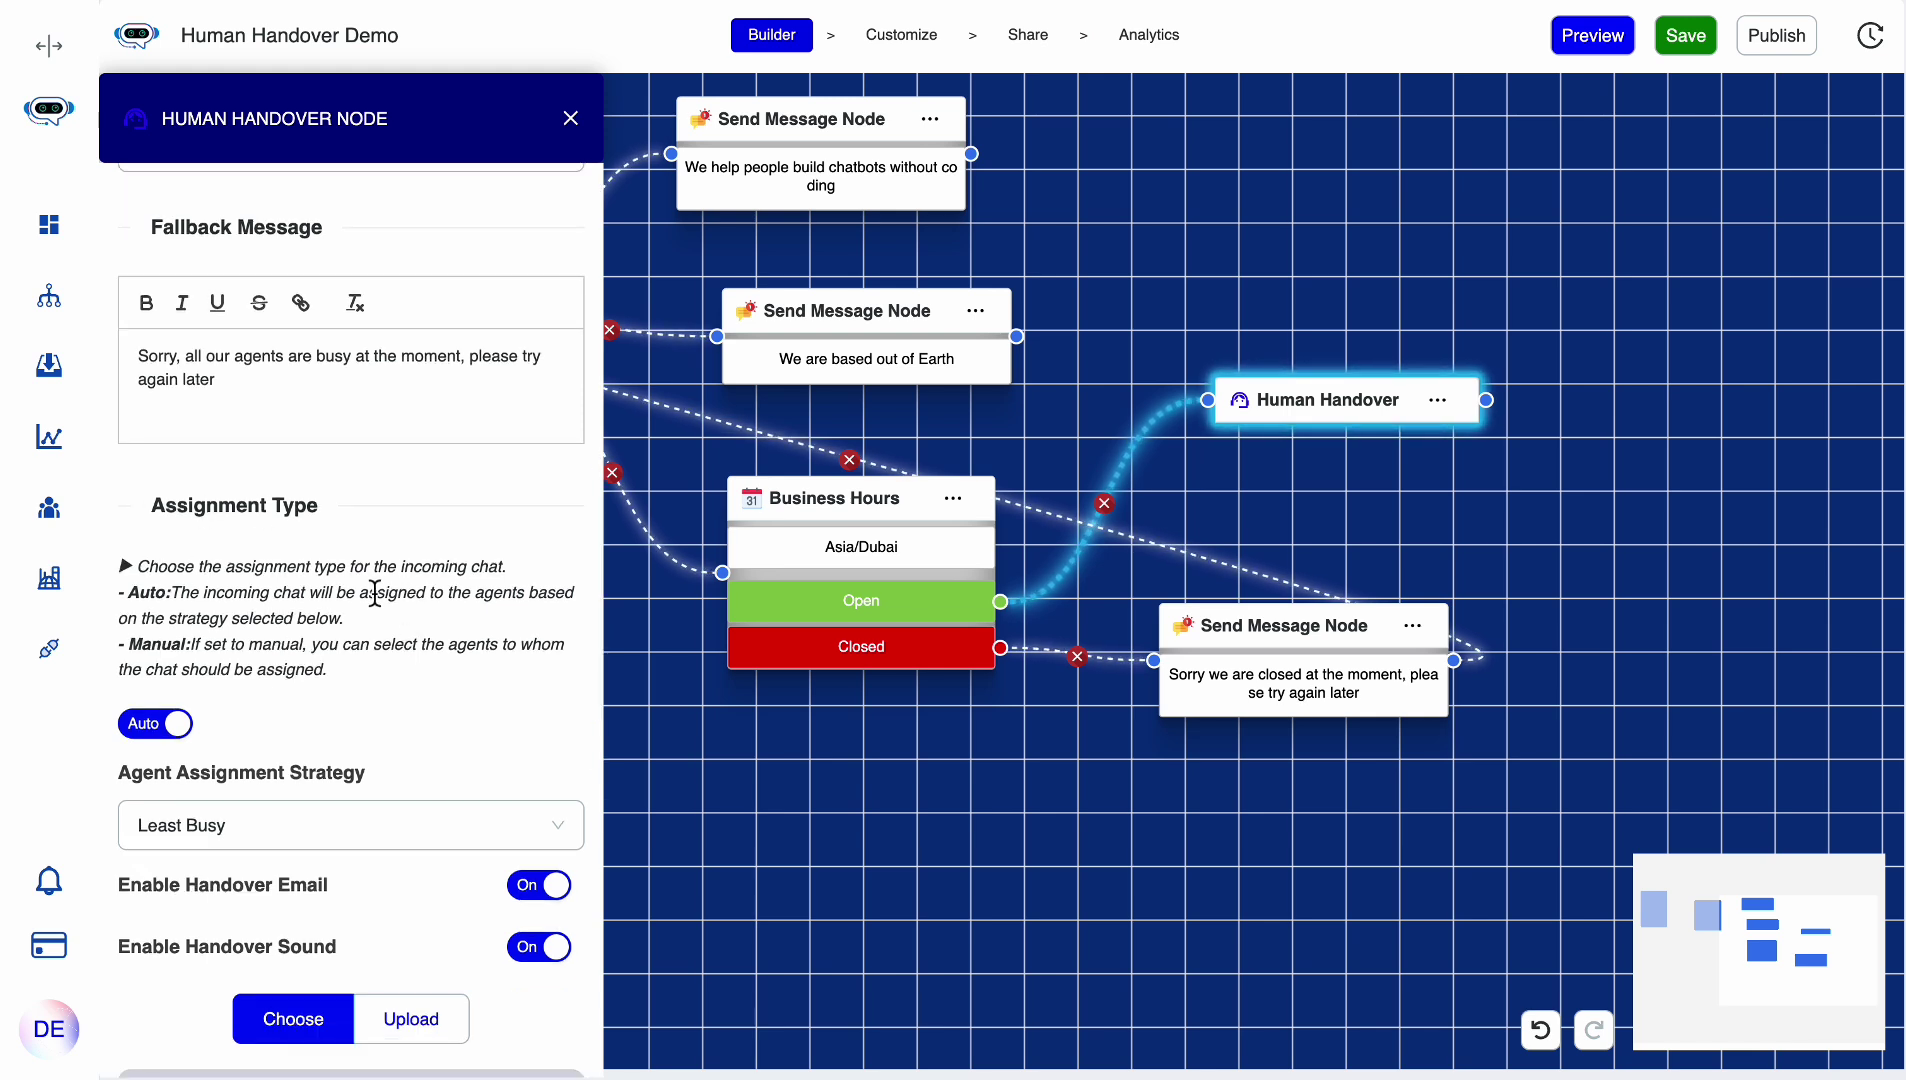
pyautogui.scroll(-2, 375, 593)
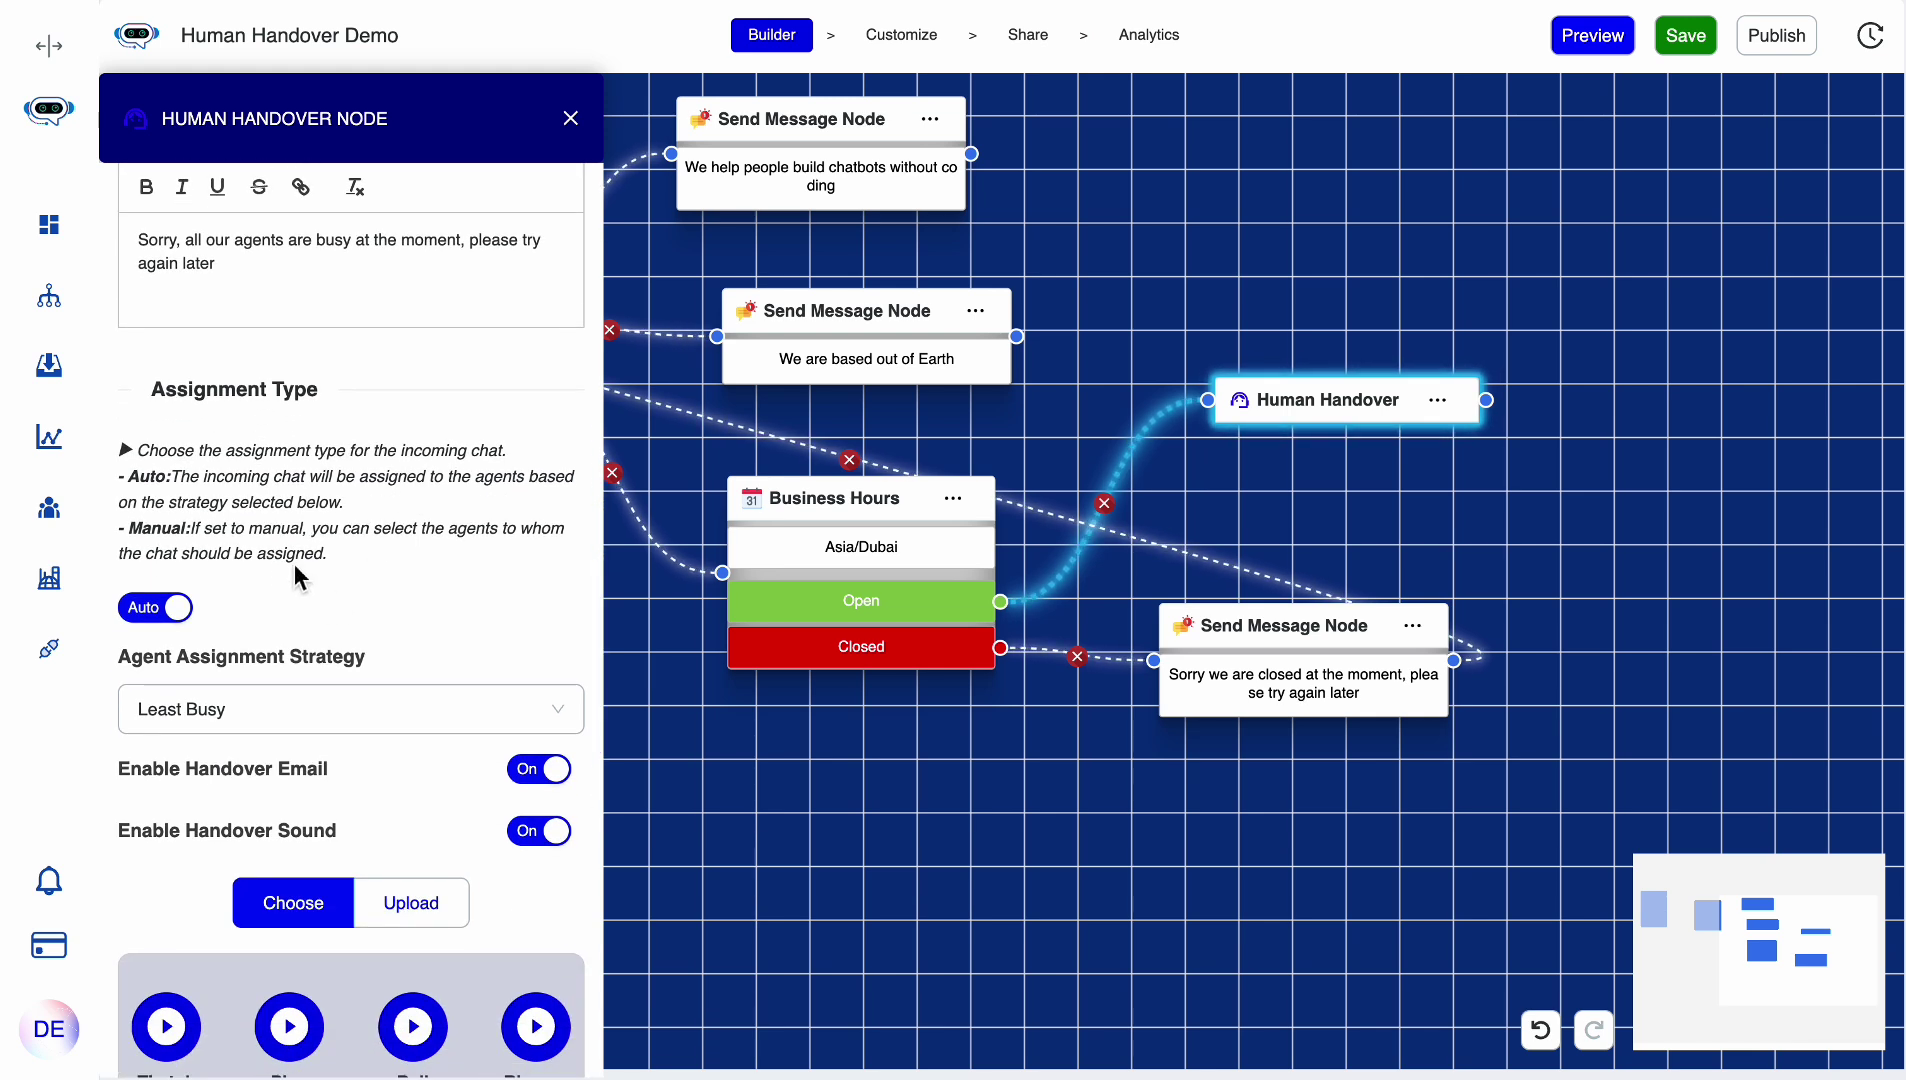
pyautogui.scroll(-1, 395, 596)
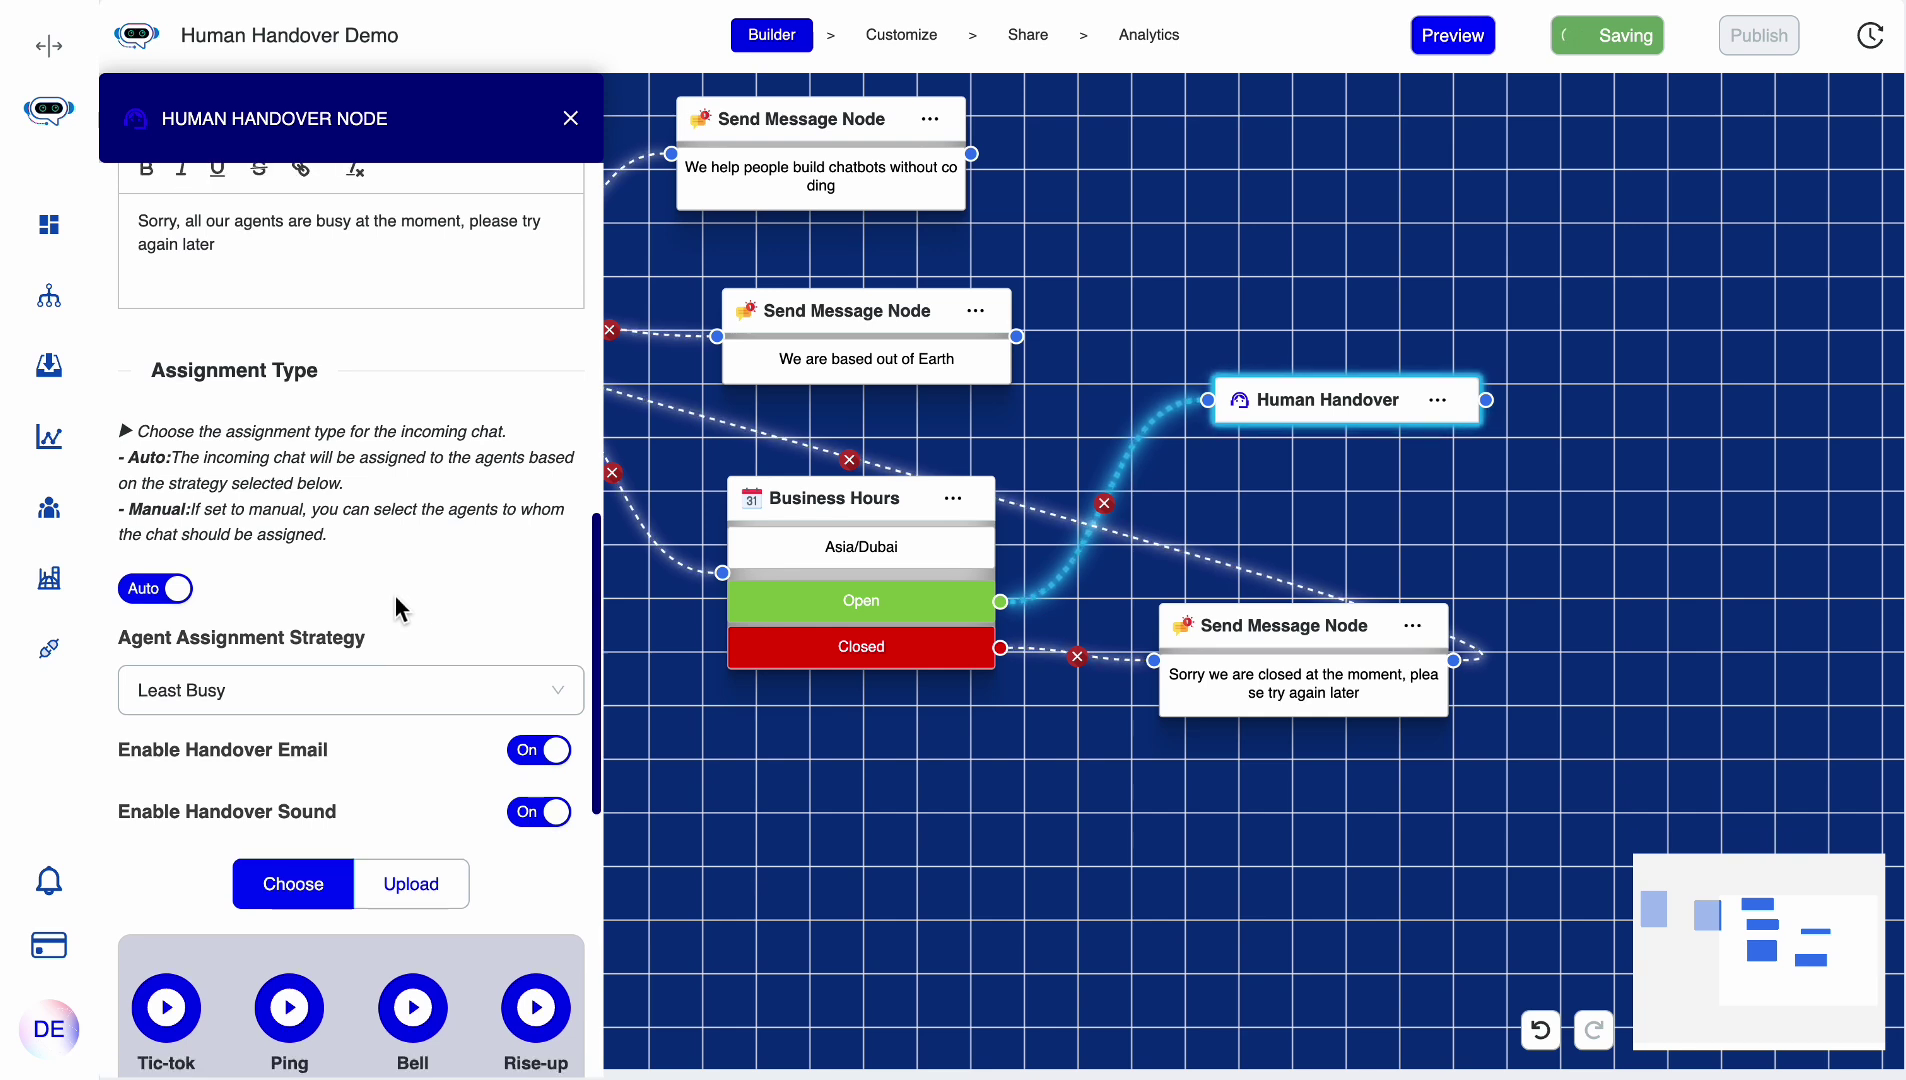
pyautogui.click(255, 638)
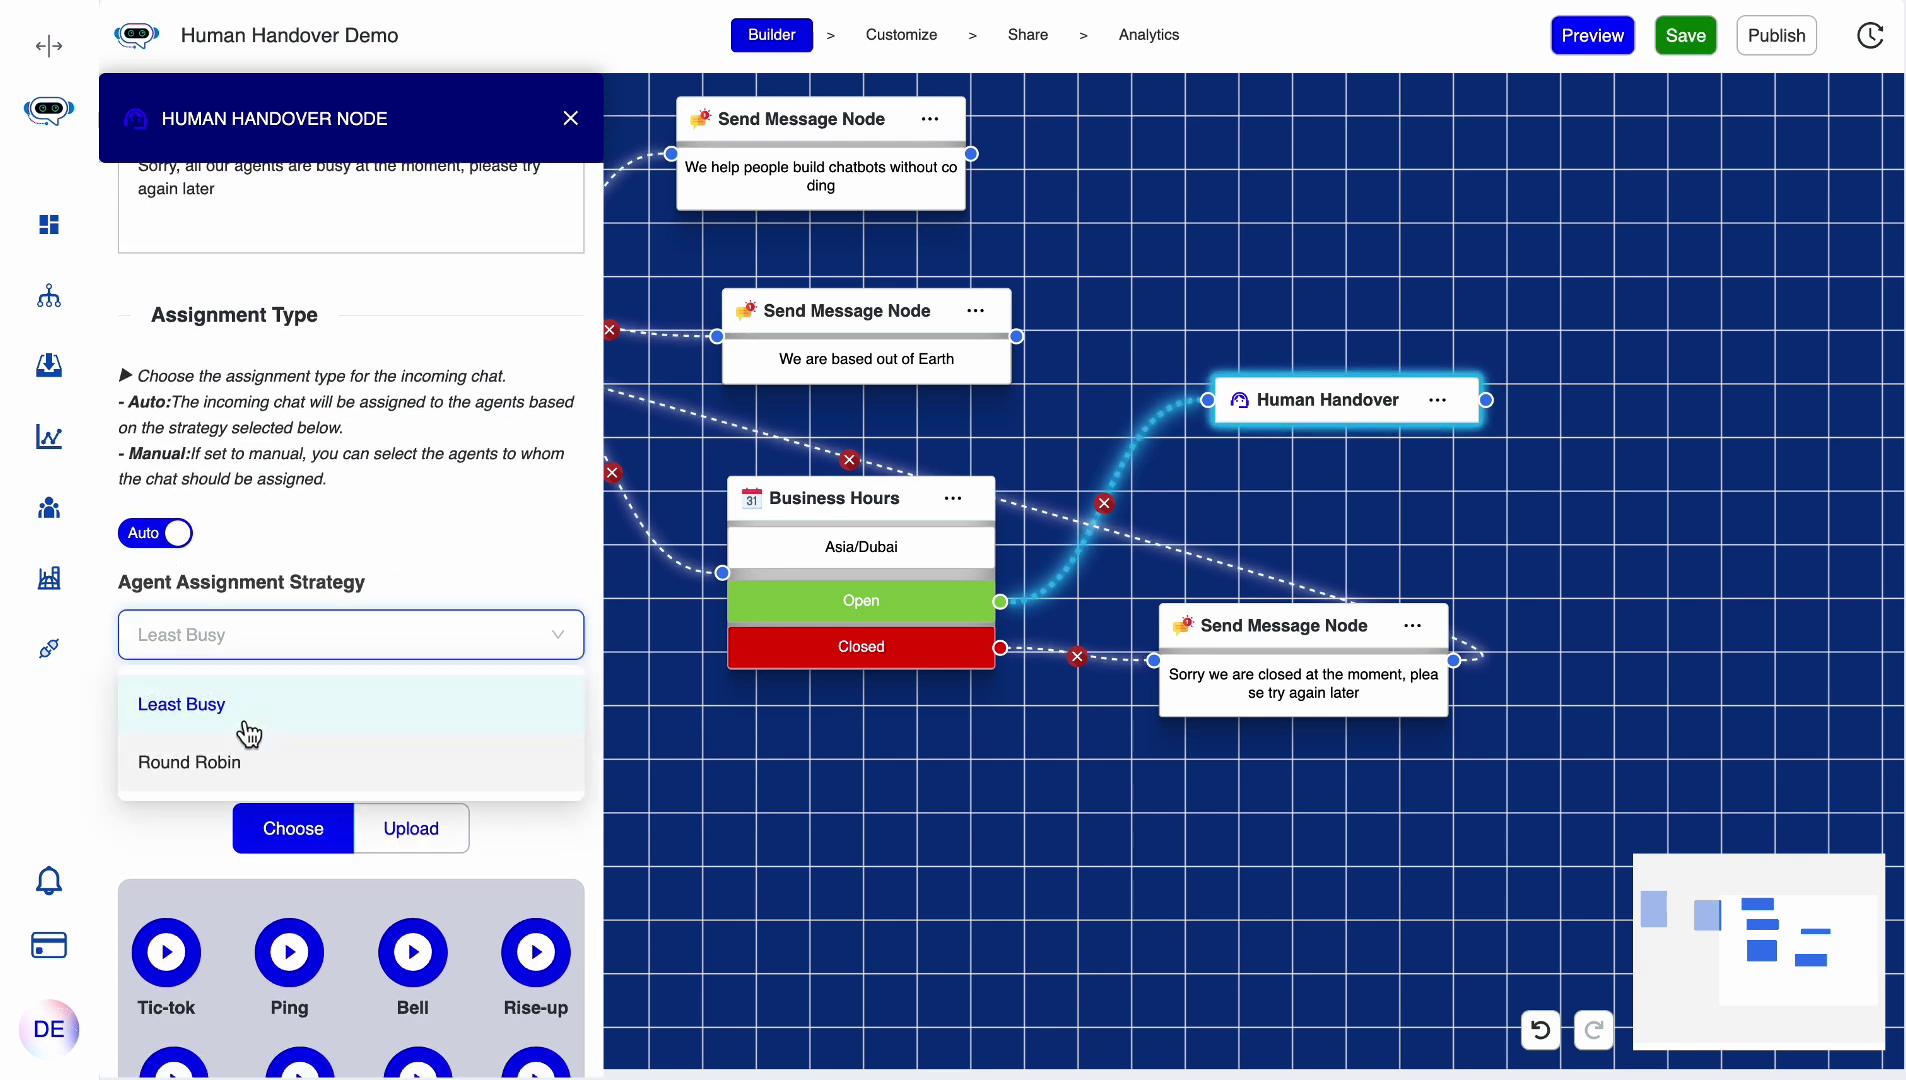
pyautogui.click(424, 493)
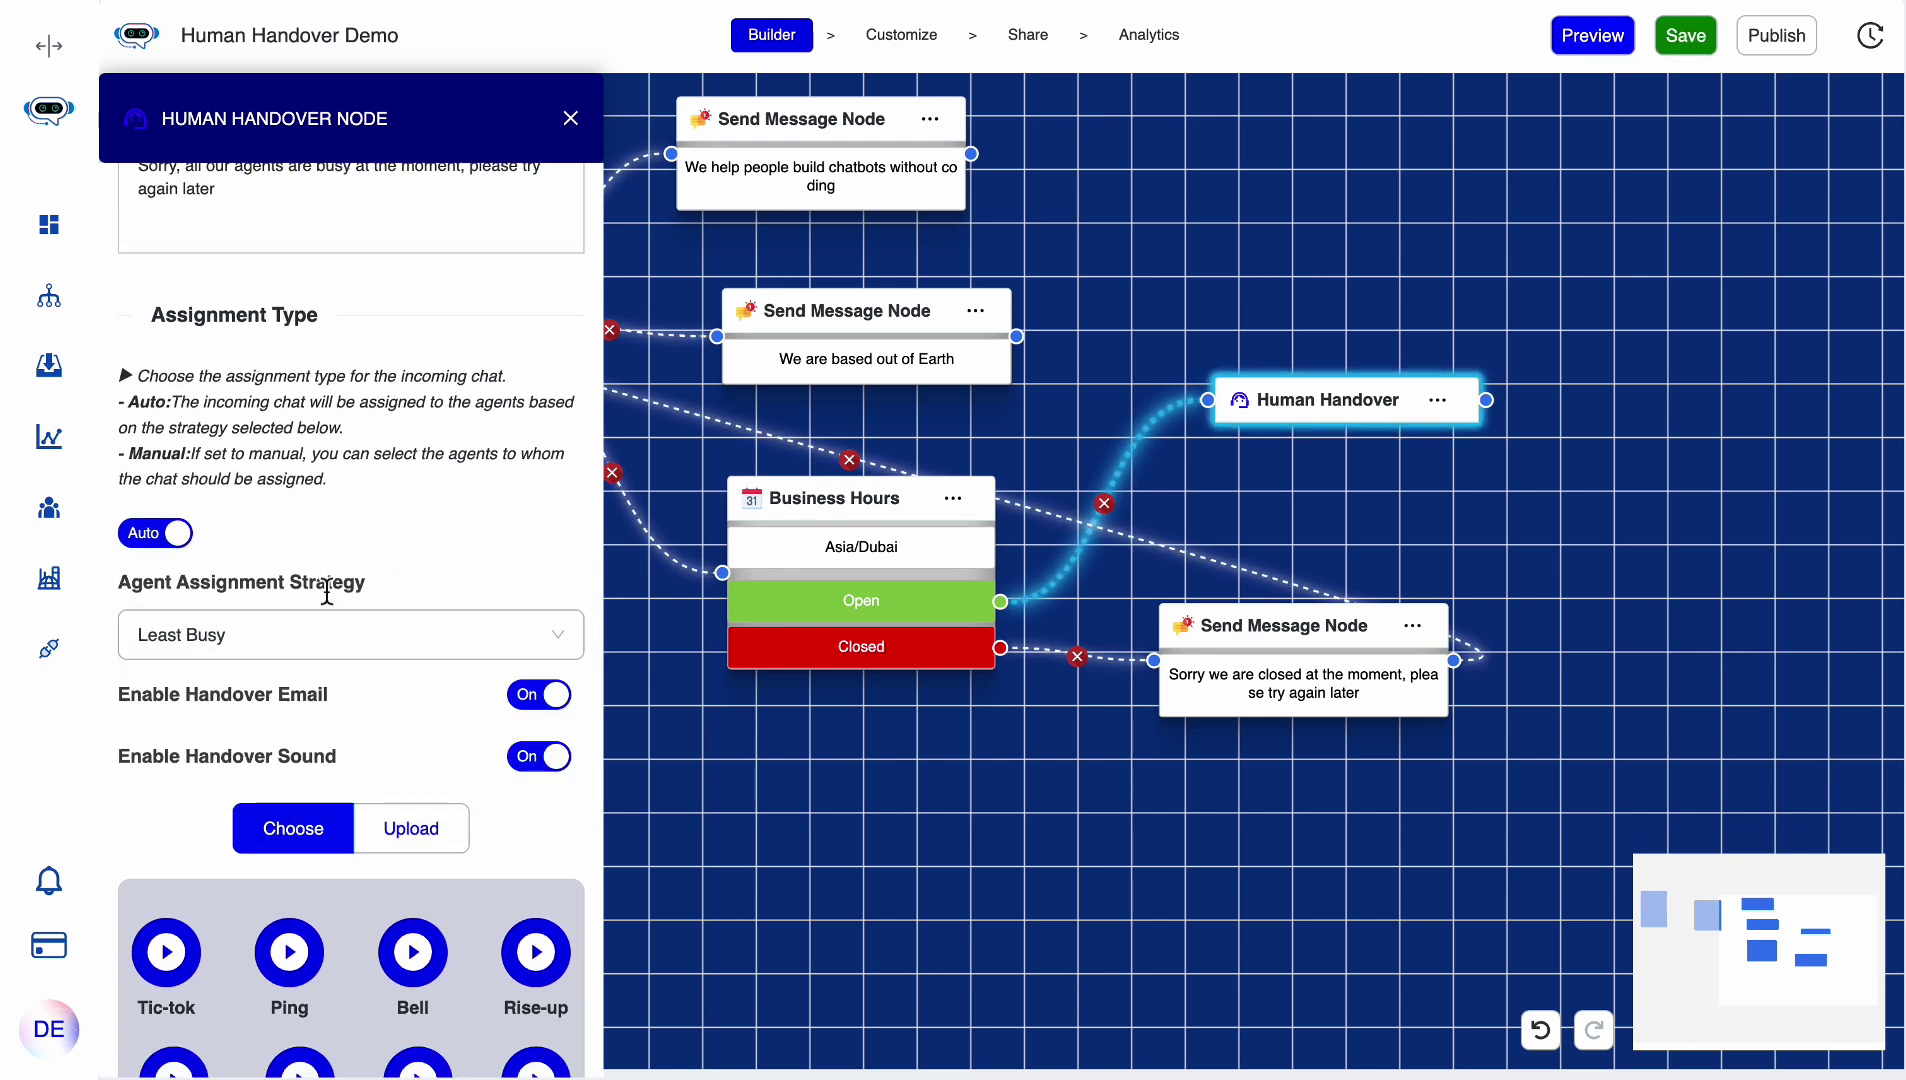
pyautogui.click(319, 652)
pyautogui.click(255, 763)
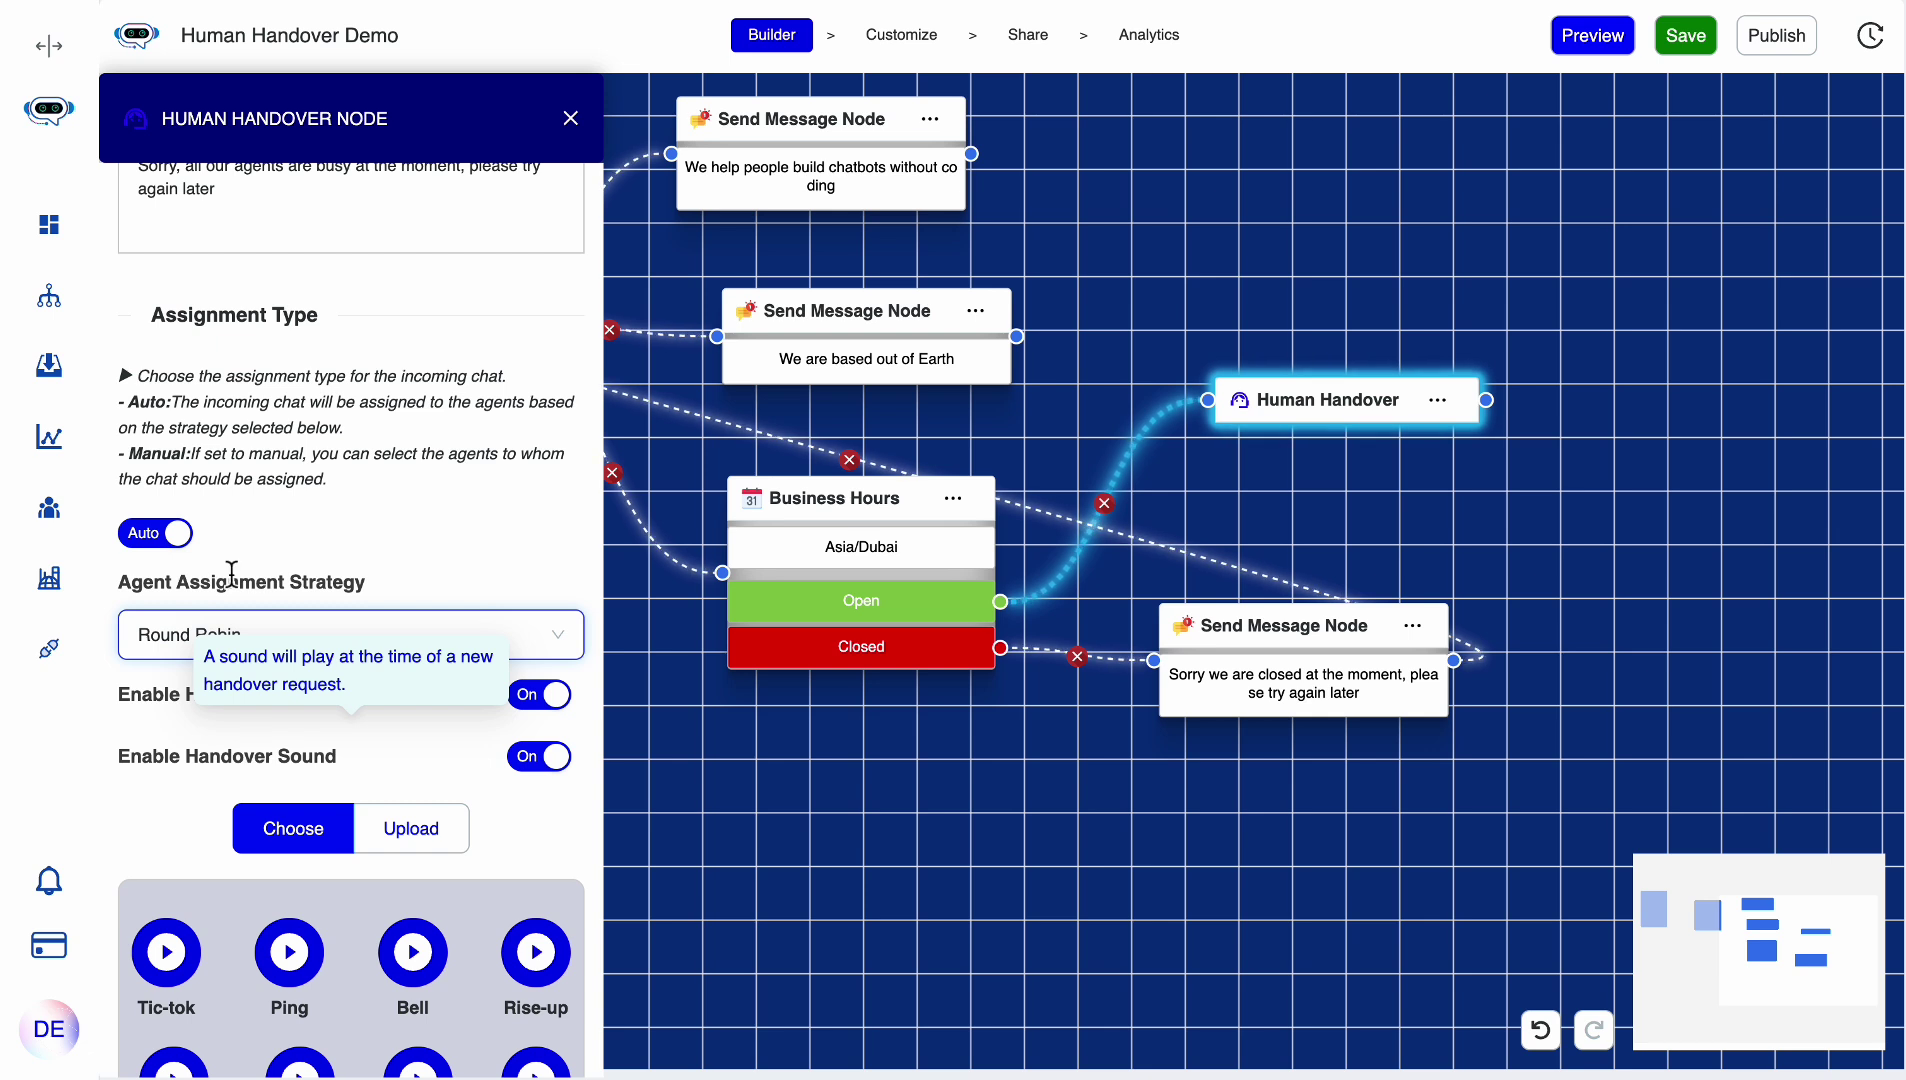
# - Switch the assignment type to Manual and assign the first listed agent, Admin 1 and Agent 1, in that order
pyautogui.click(176, 534)
pyautogui.click(200, 634)
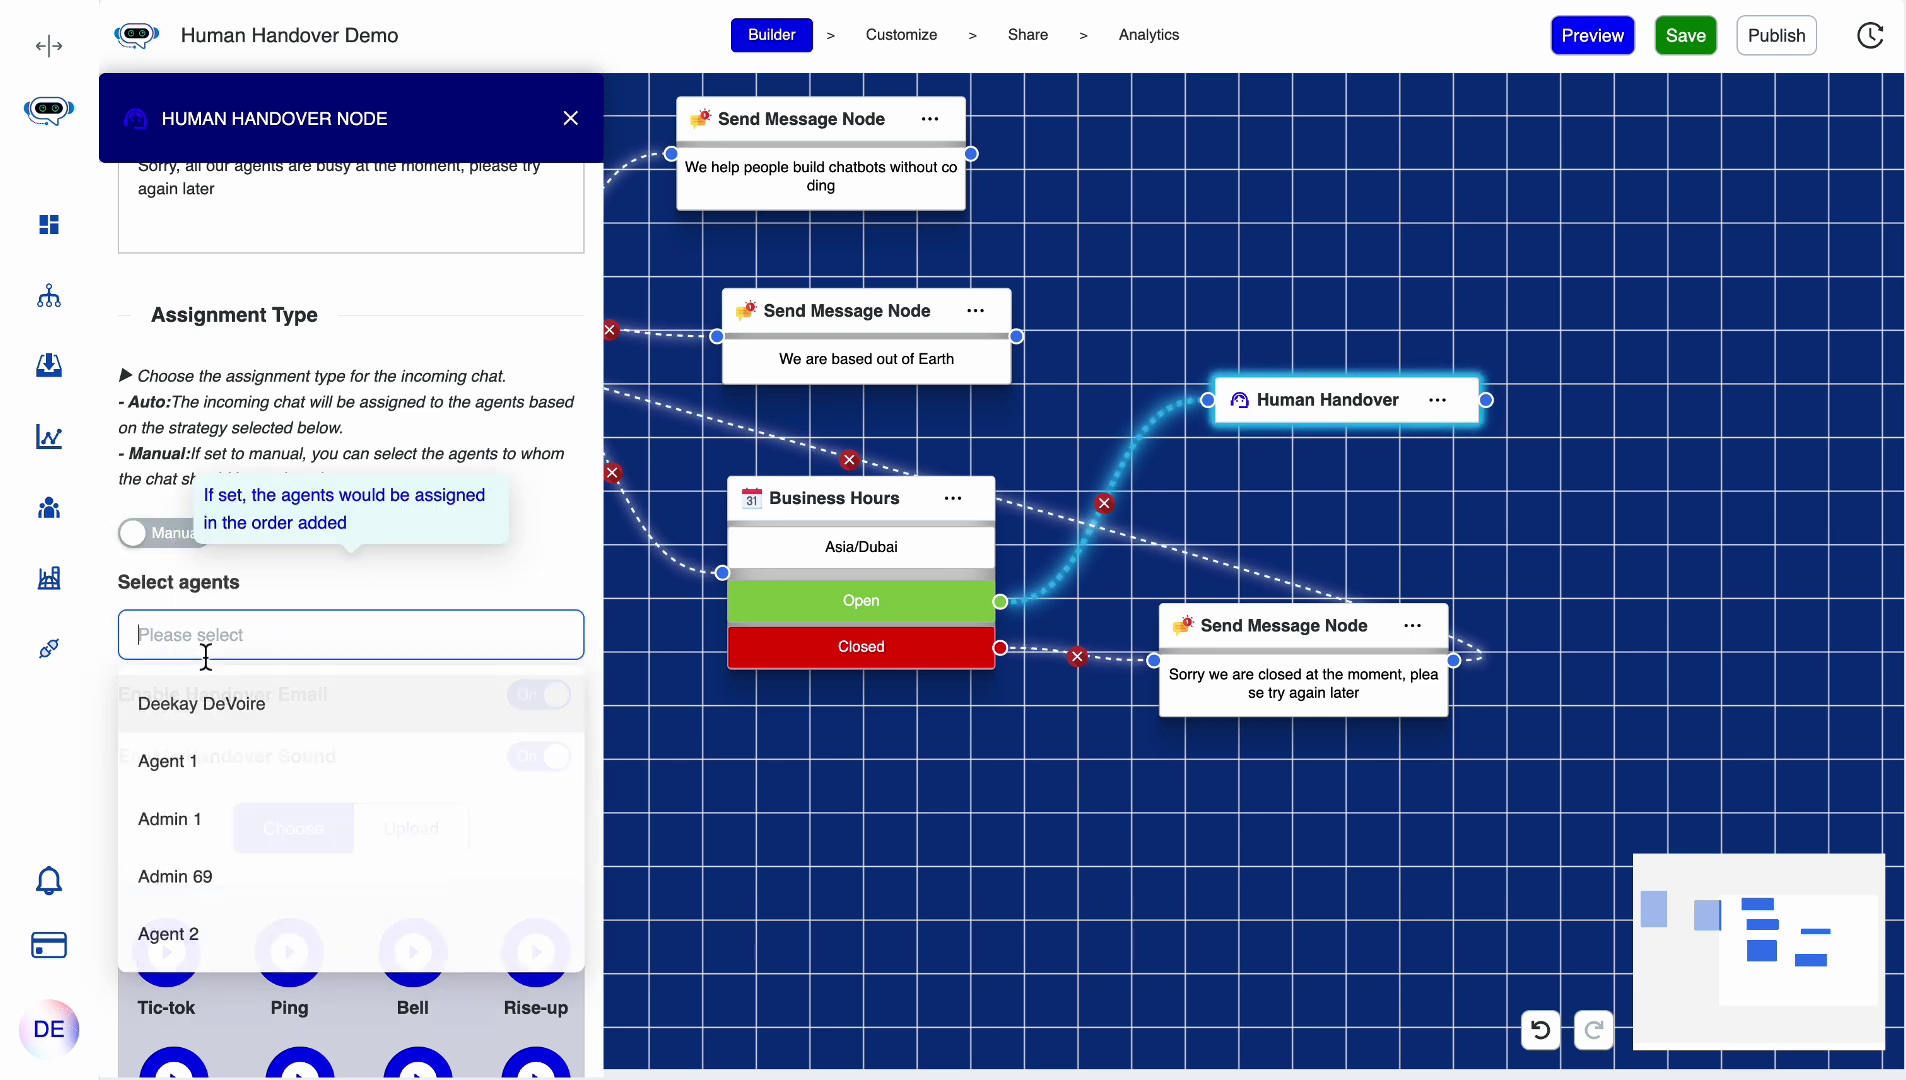
pyautogui.click(240, 712)
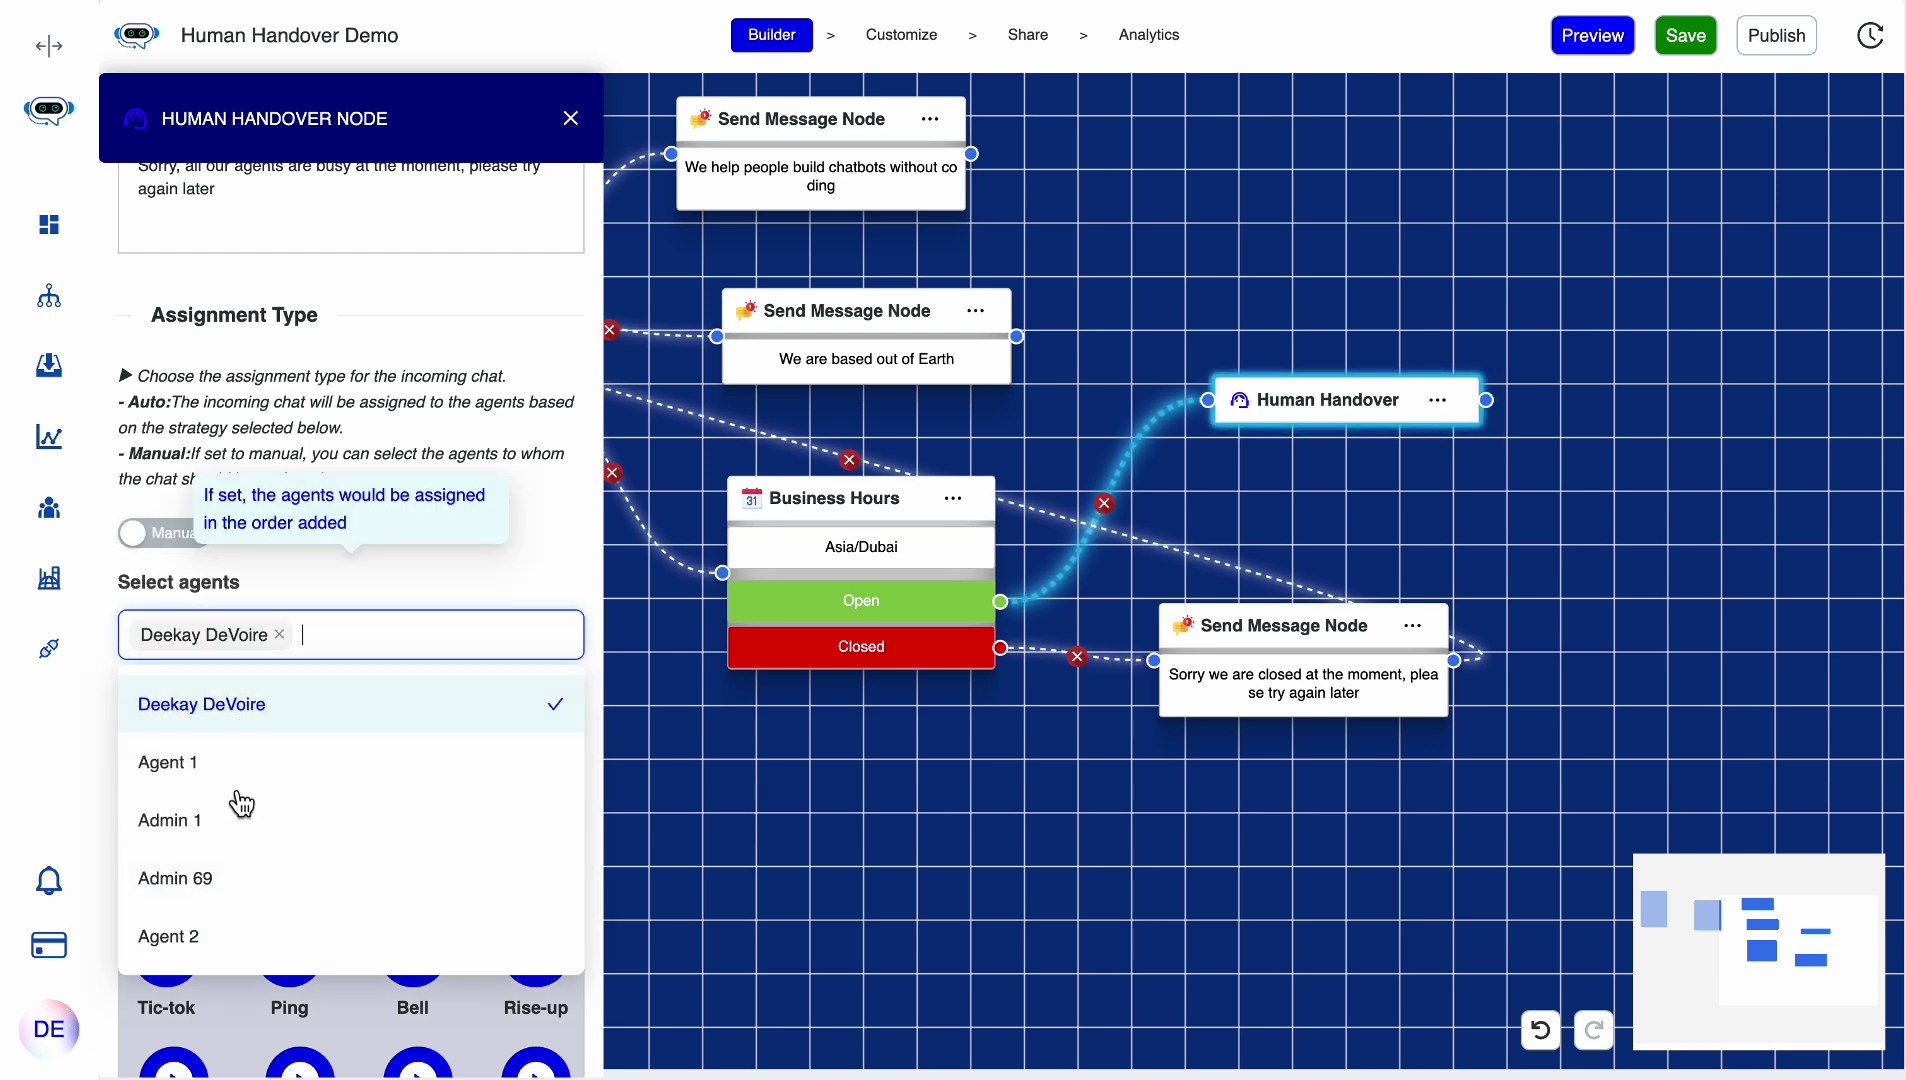
pyautogui.click(240, 822)
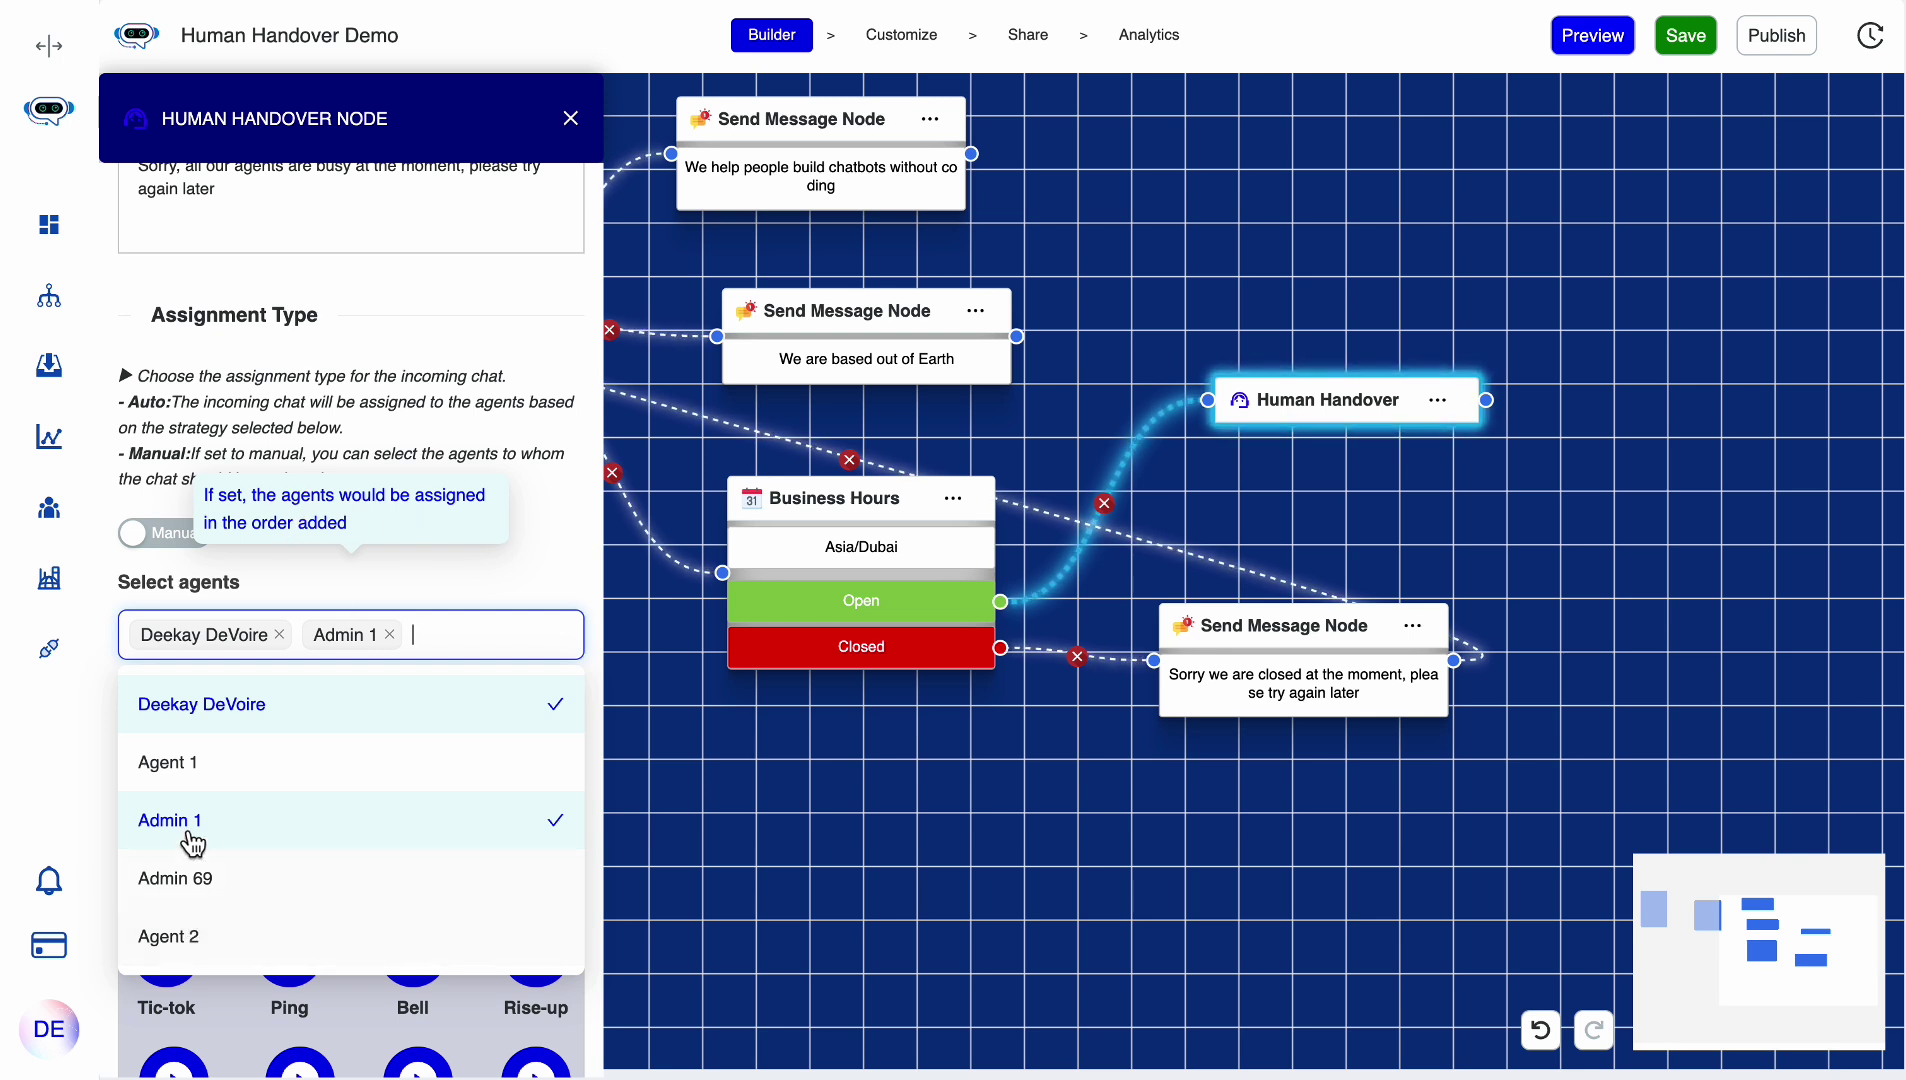
pyautogui.click(225, 765)
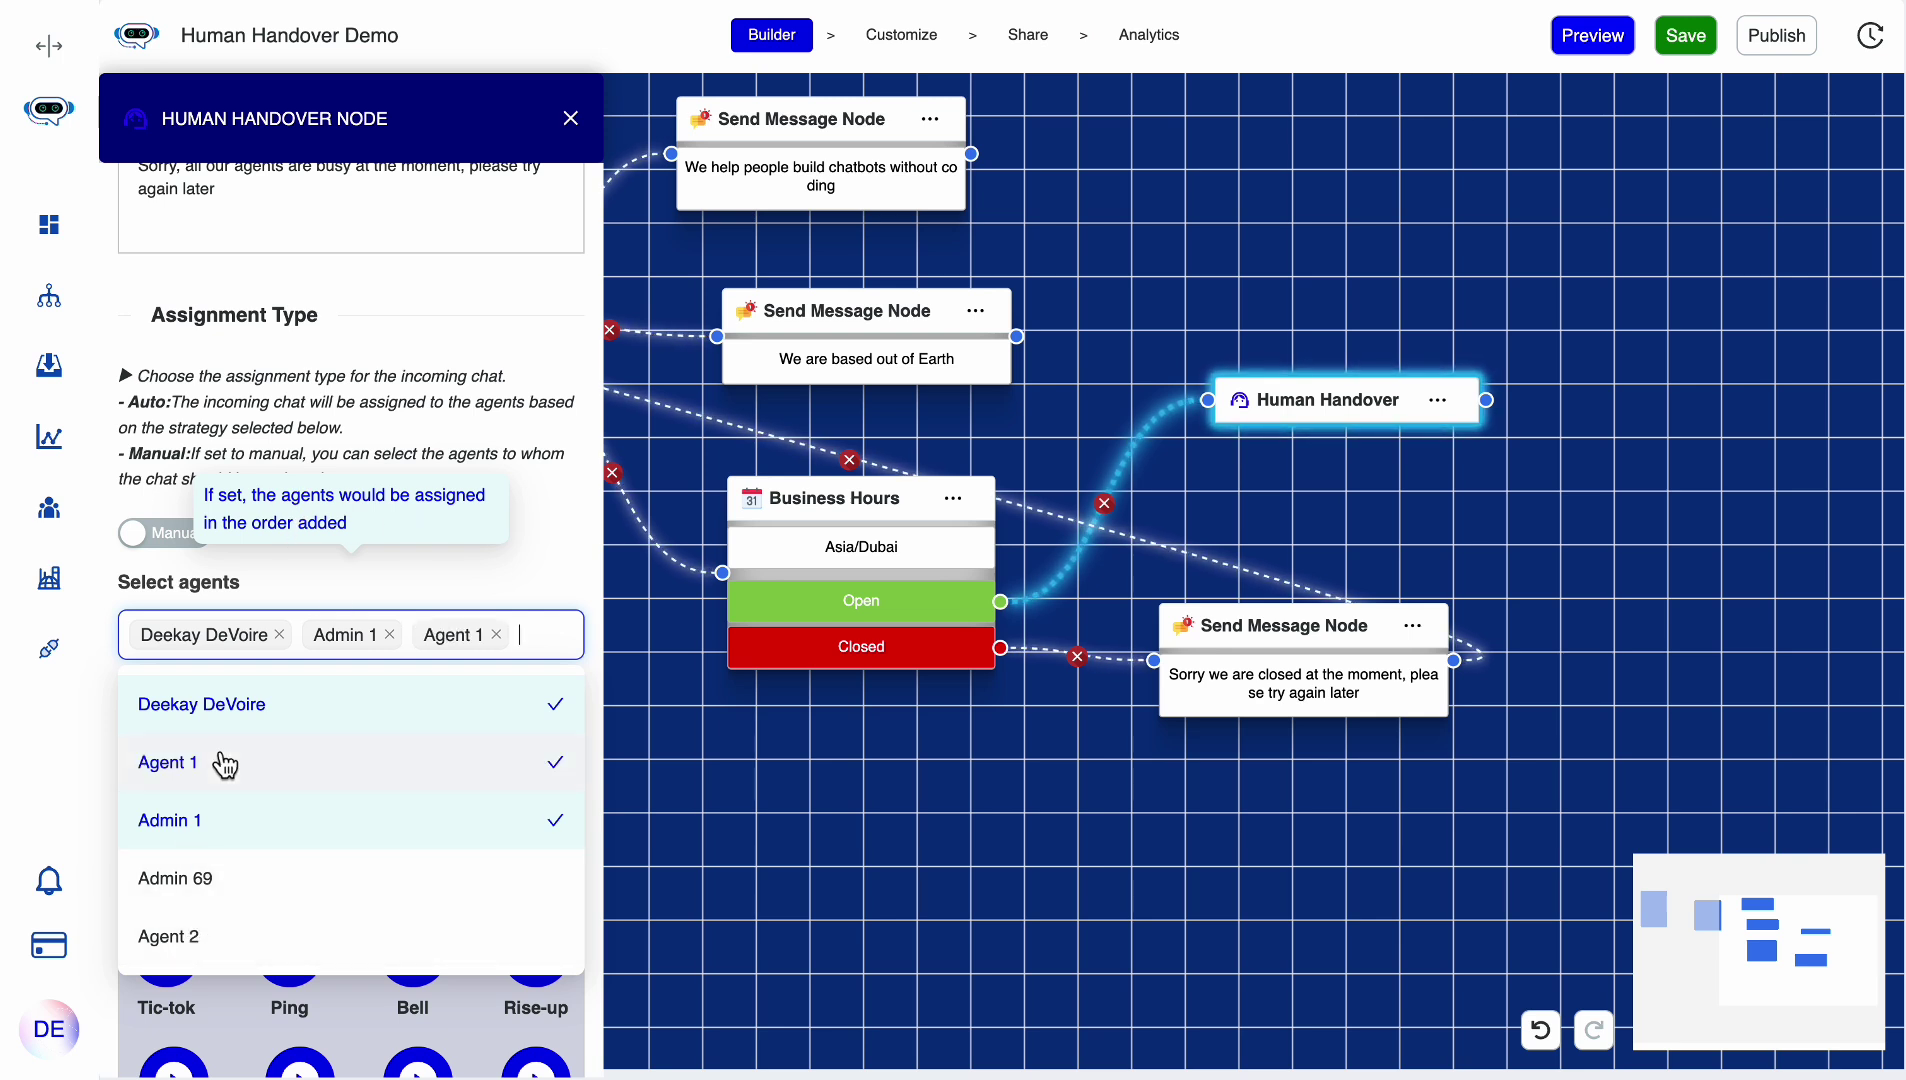
pyautogui.click(535, 575)
# - Expand the full list of built-in handover sounds and switch the sound source to Upload
pyautogui.scroll(-1, 523, 649)
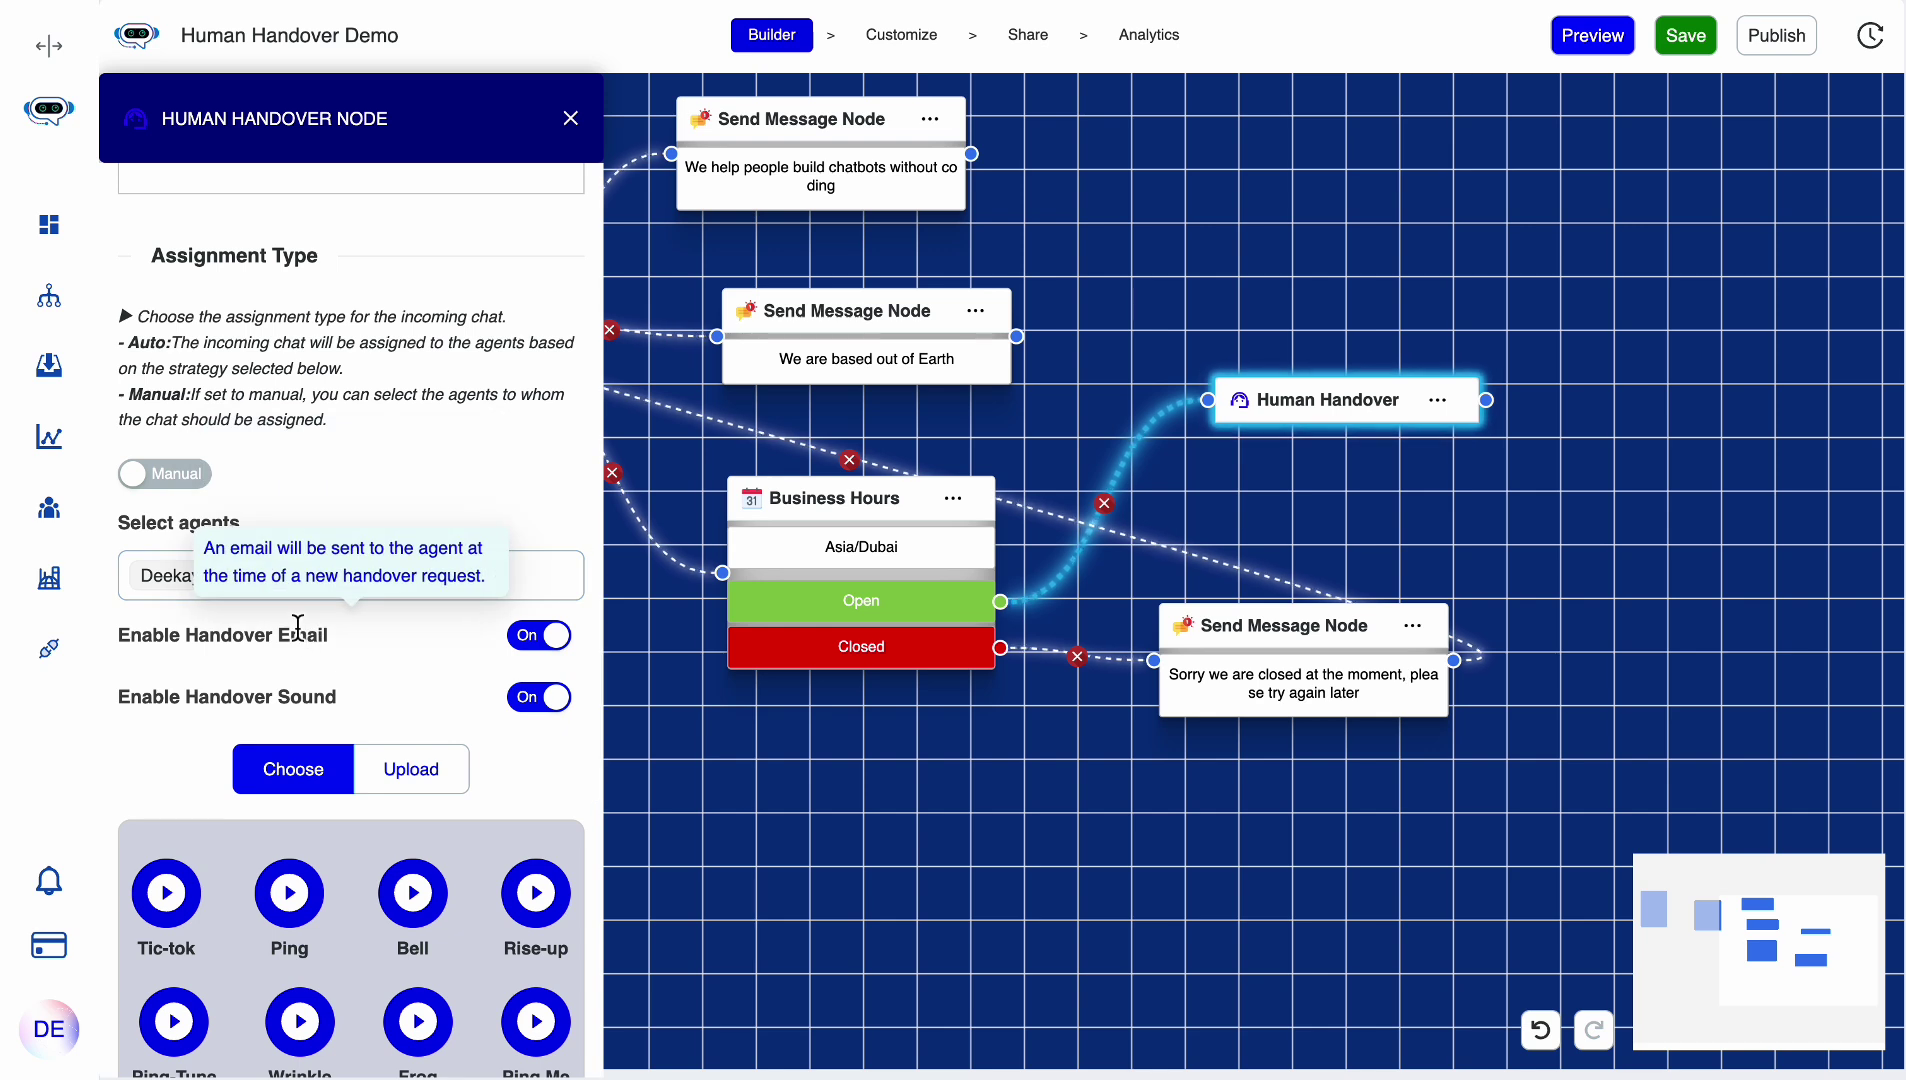
pyautogui.moveTo(259, 699)
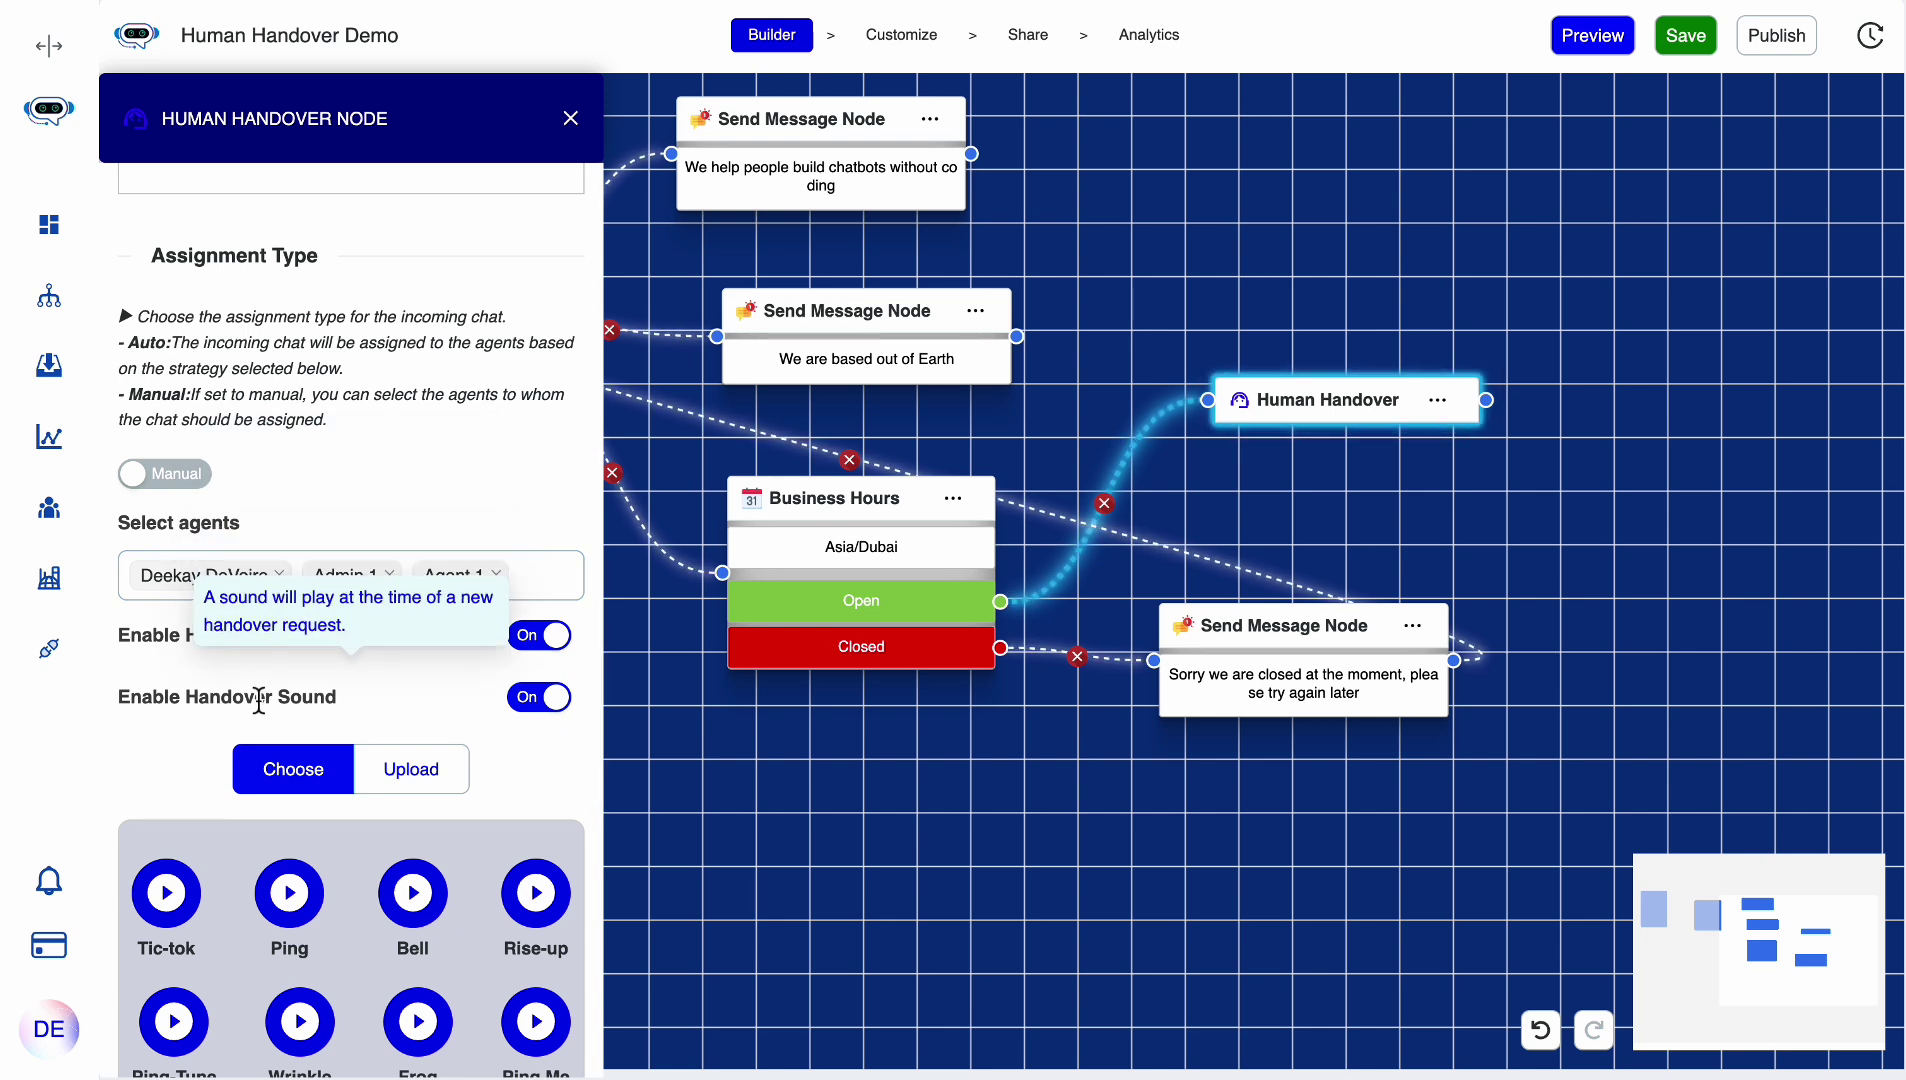
pyautogui.scroll(-1, 357, 694)
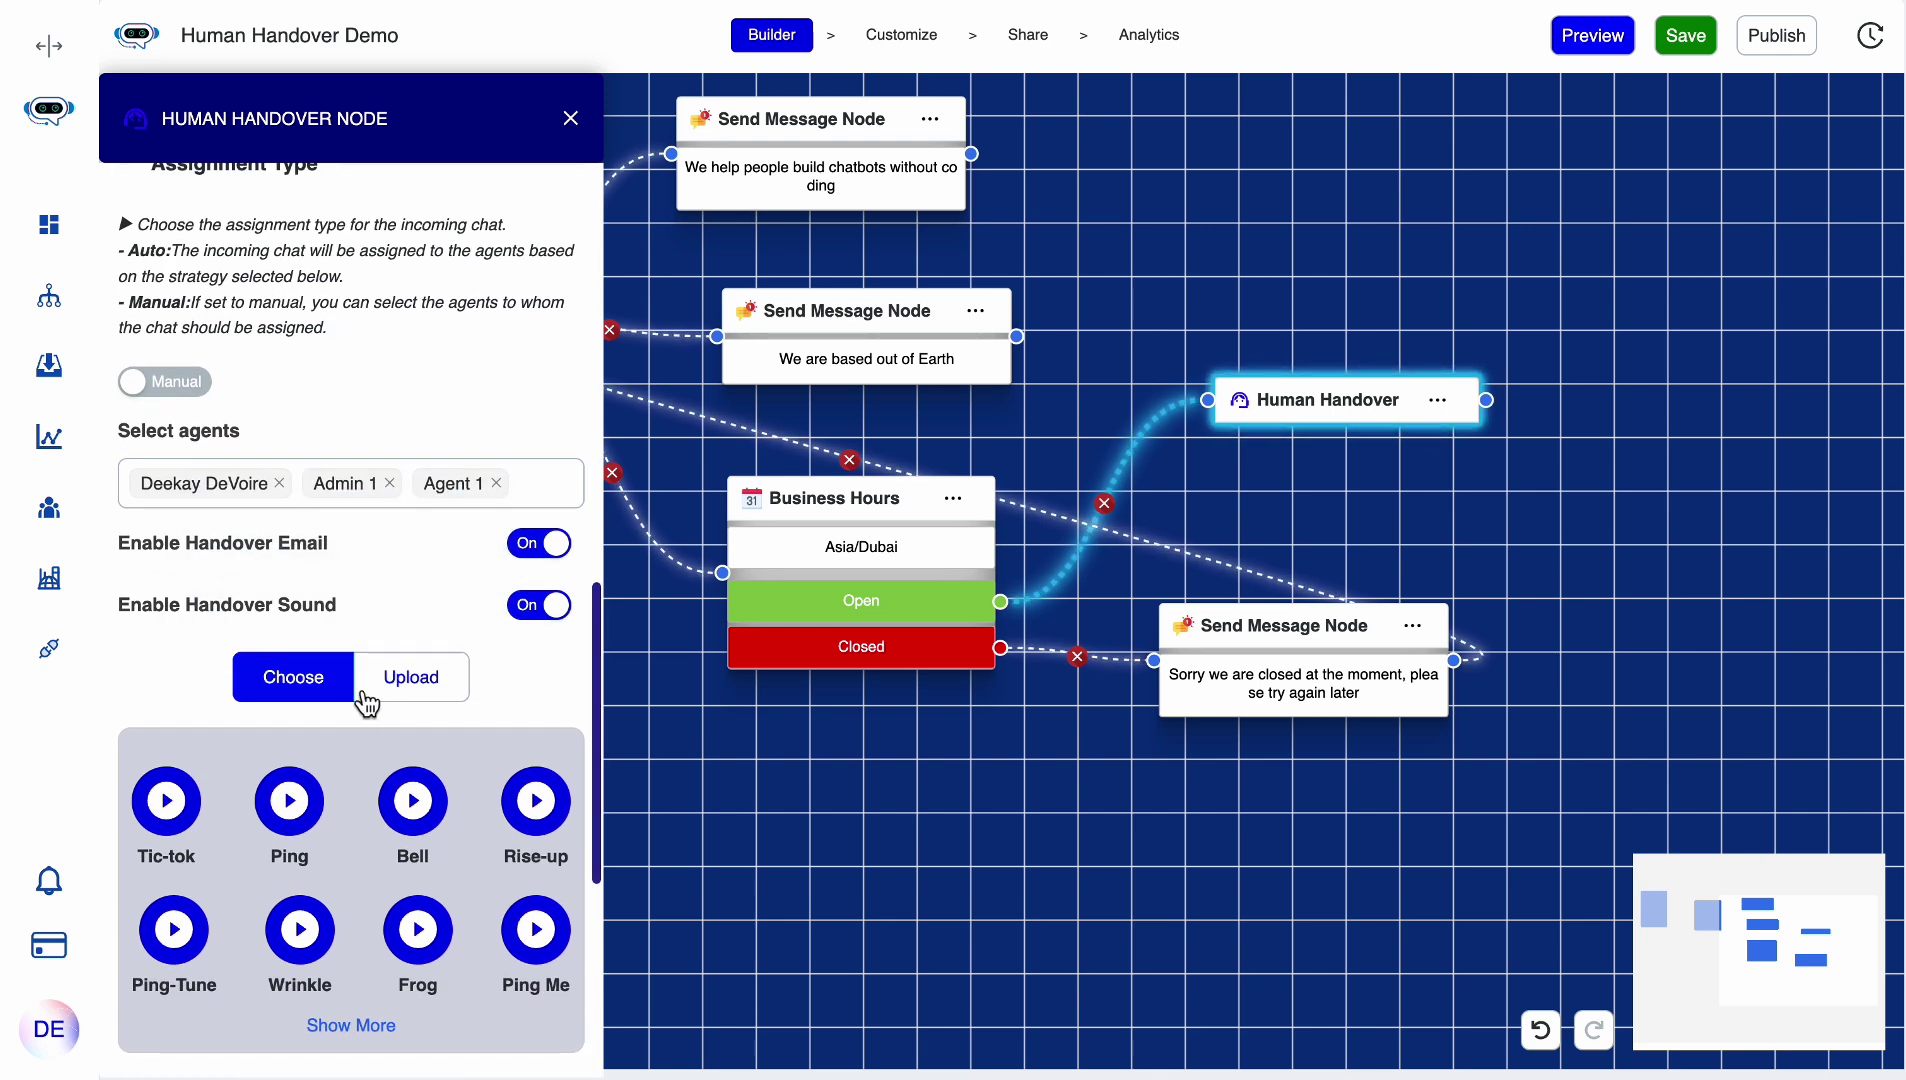
pyautogui.scroll(-1, 390, 800)
pyautogui.click(345, 944)
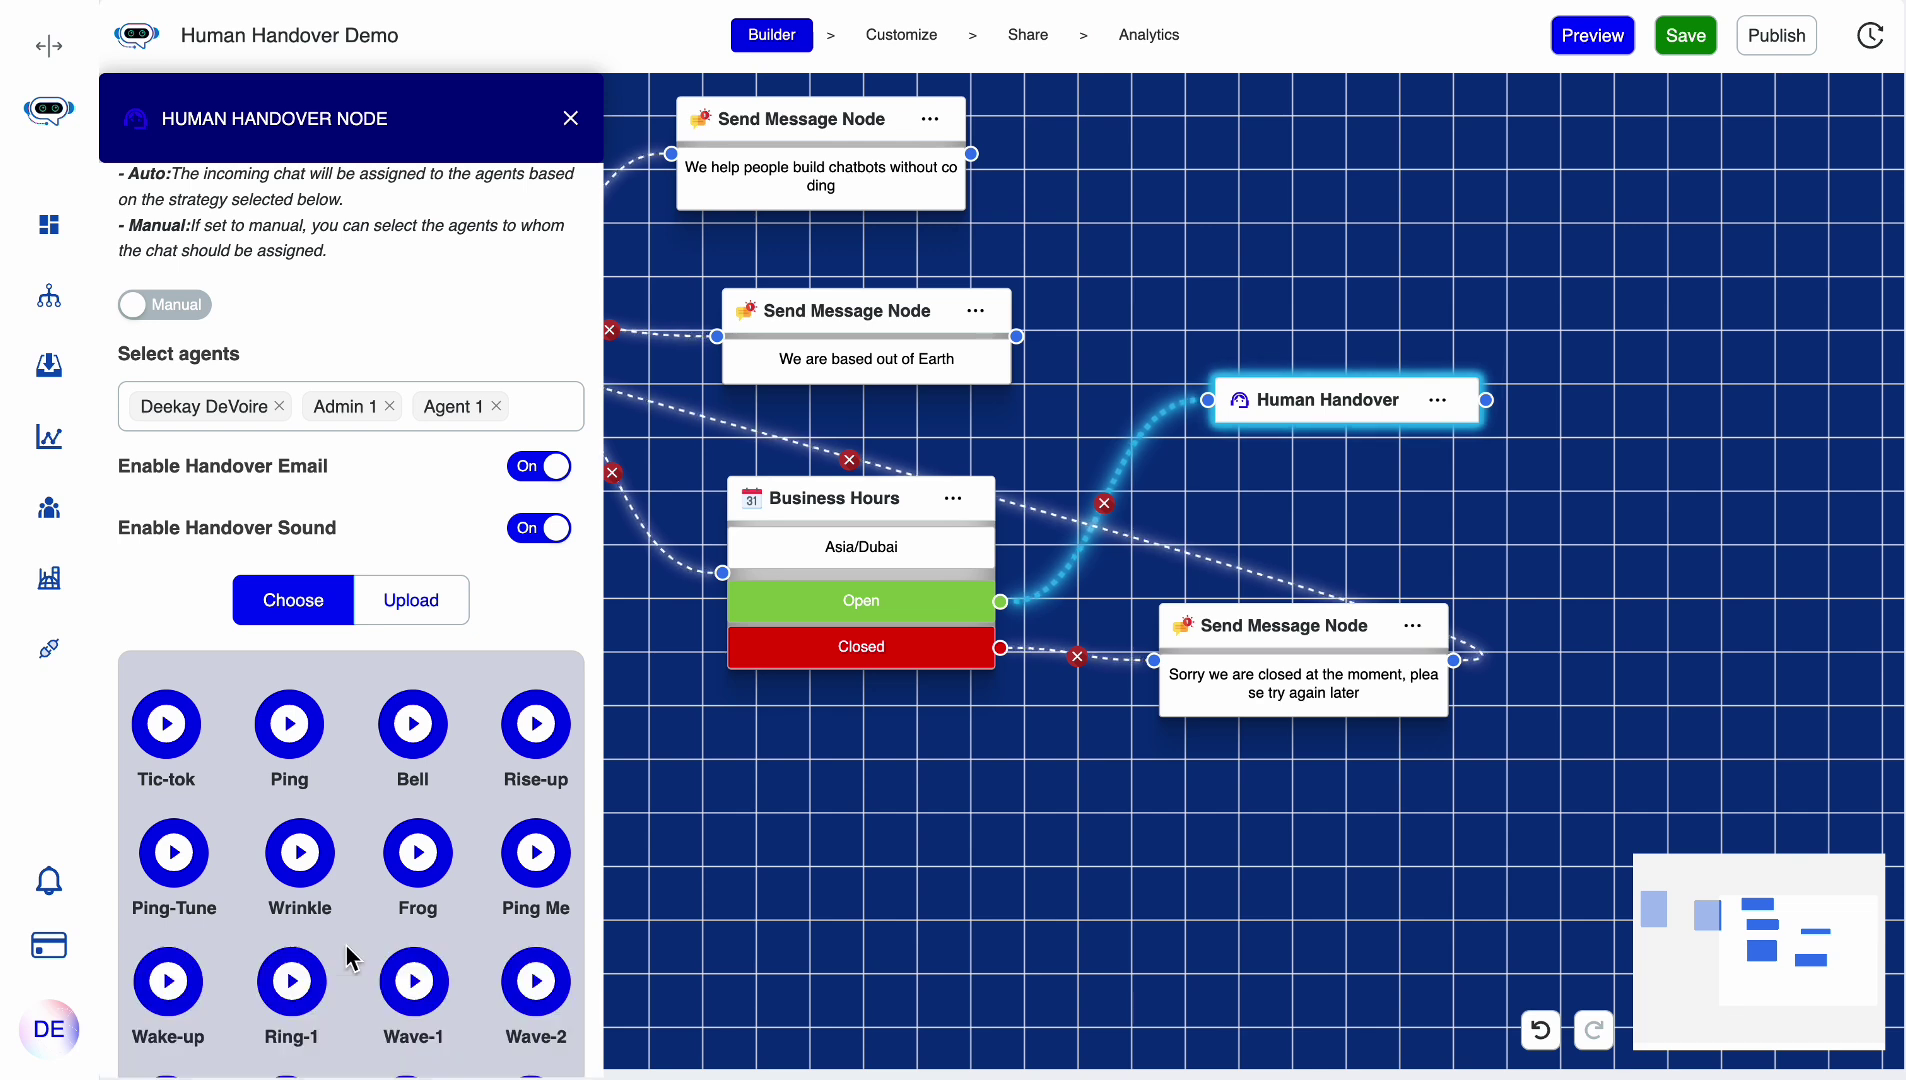
pyautogui.scroll(-4, 350, 950)
pyautogui.scroll(1, 350, 958)
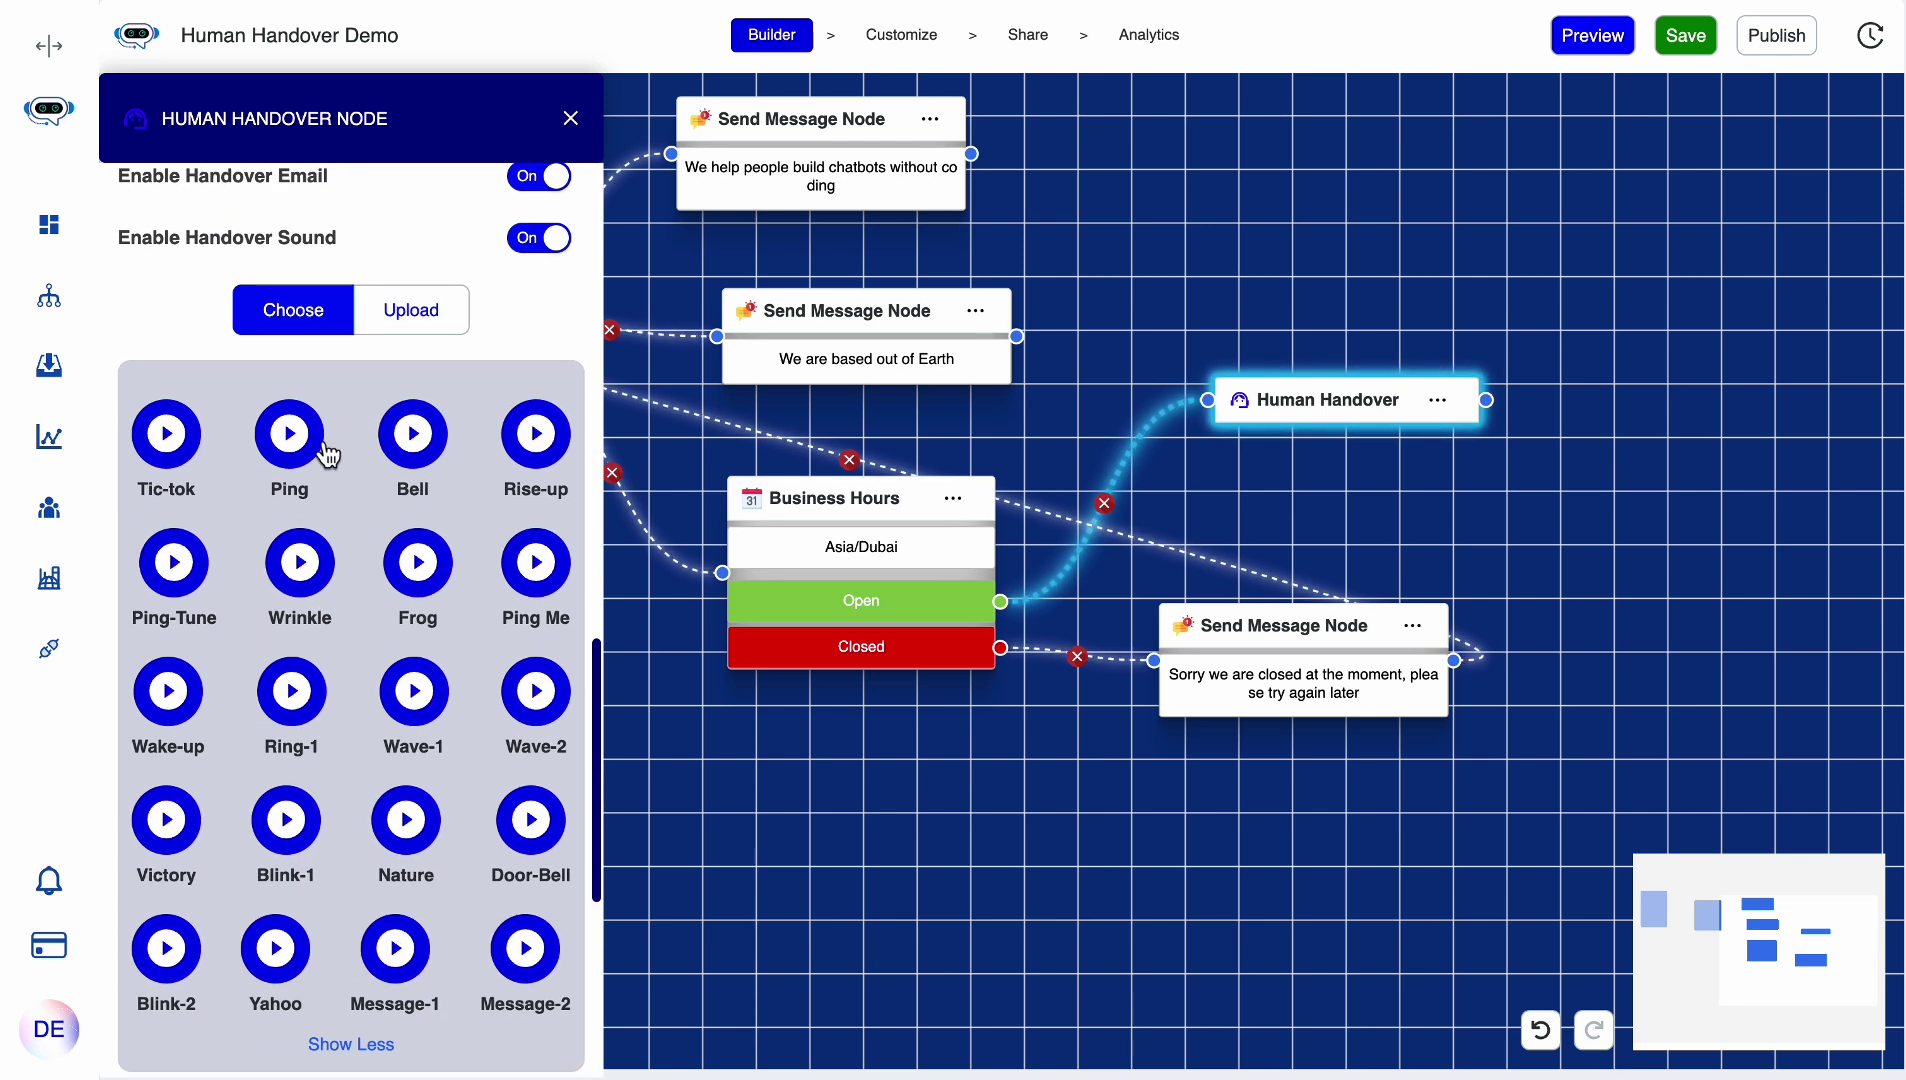
pyautogui.click(452, 308)
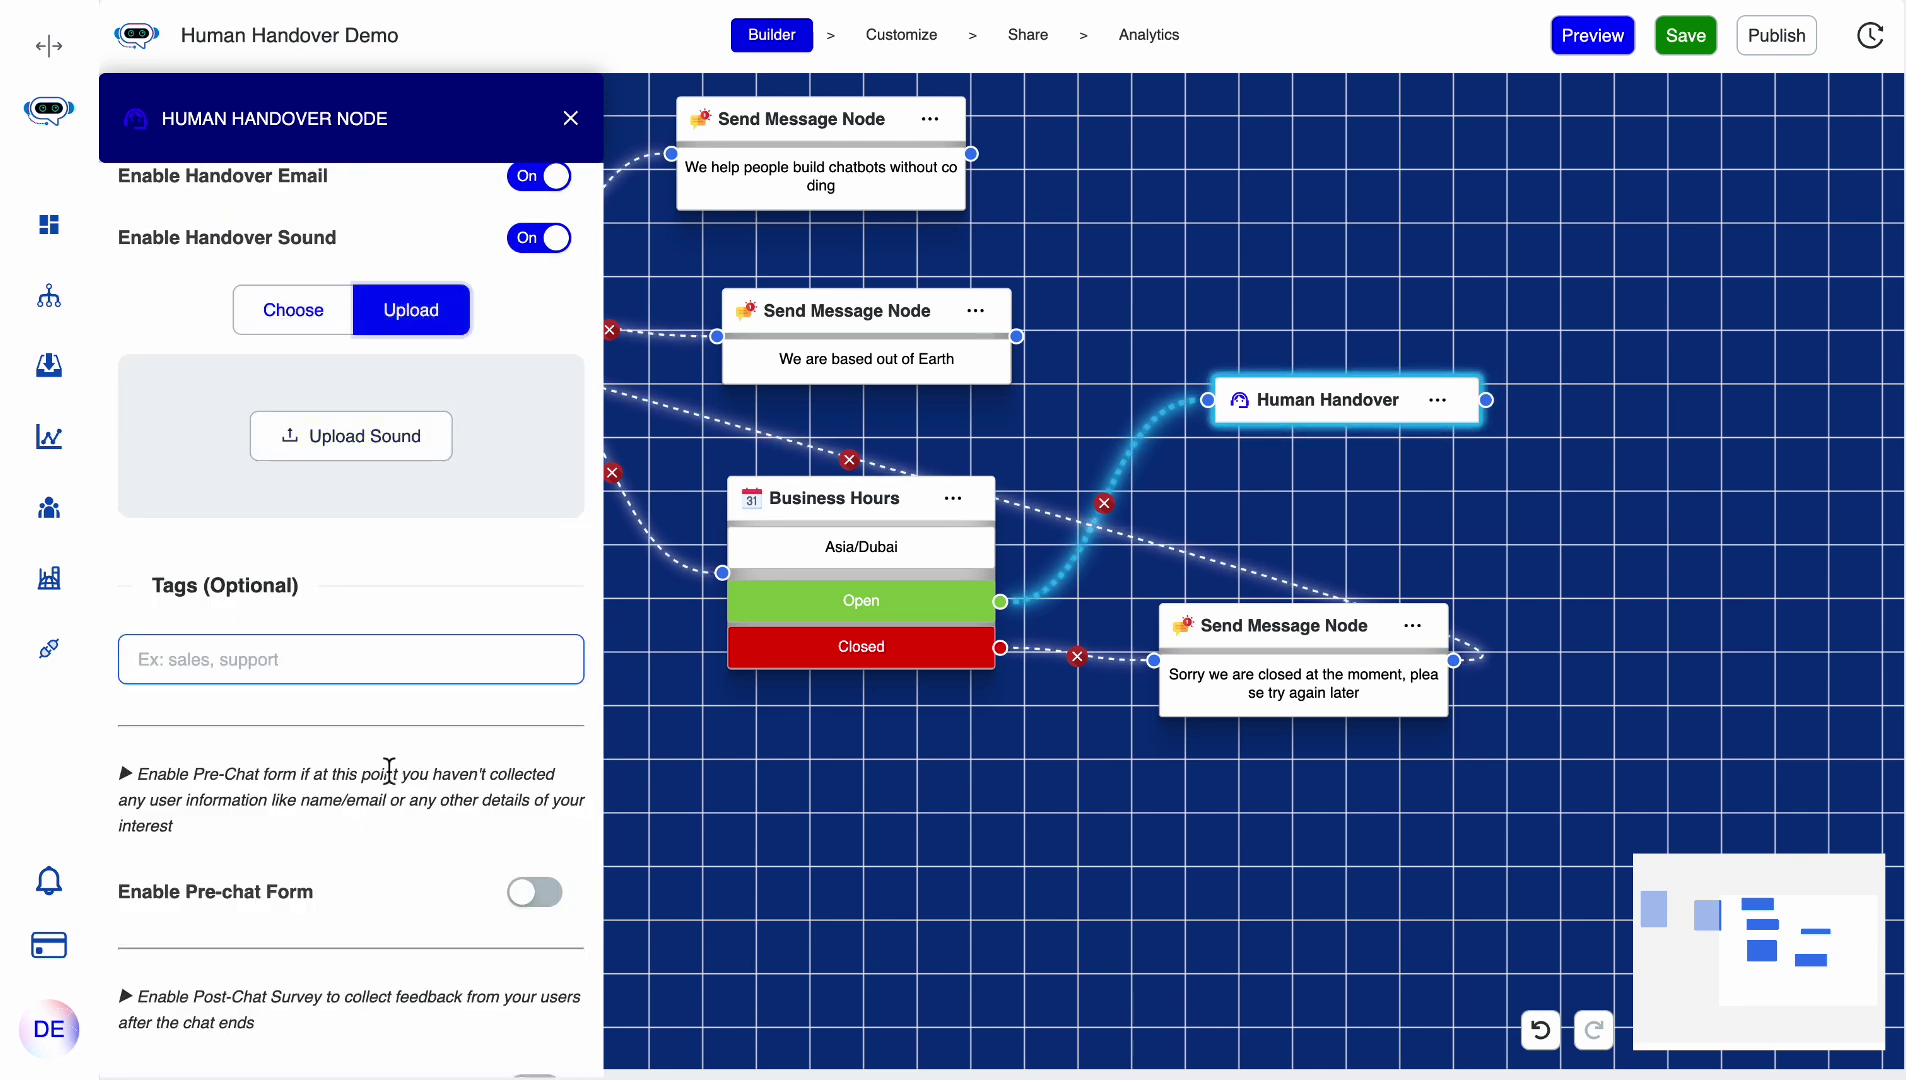
# - Enable the pre-chat form and enter "Whats your name?" as its first question
pyautogui.scroll(-1, 387, 770)
pyautogui.click(548, 862)
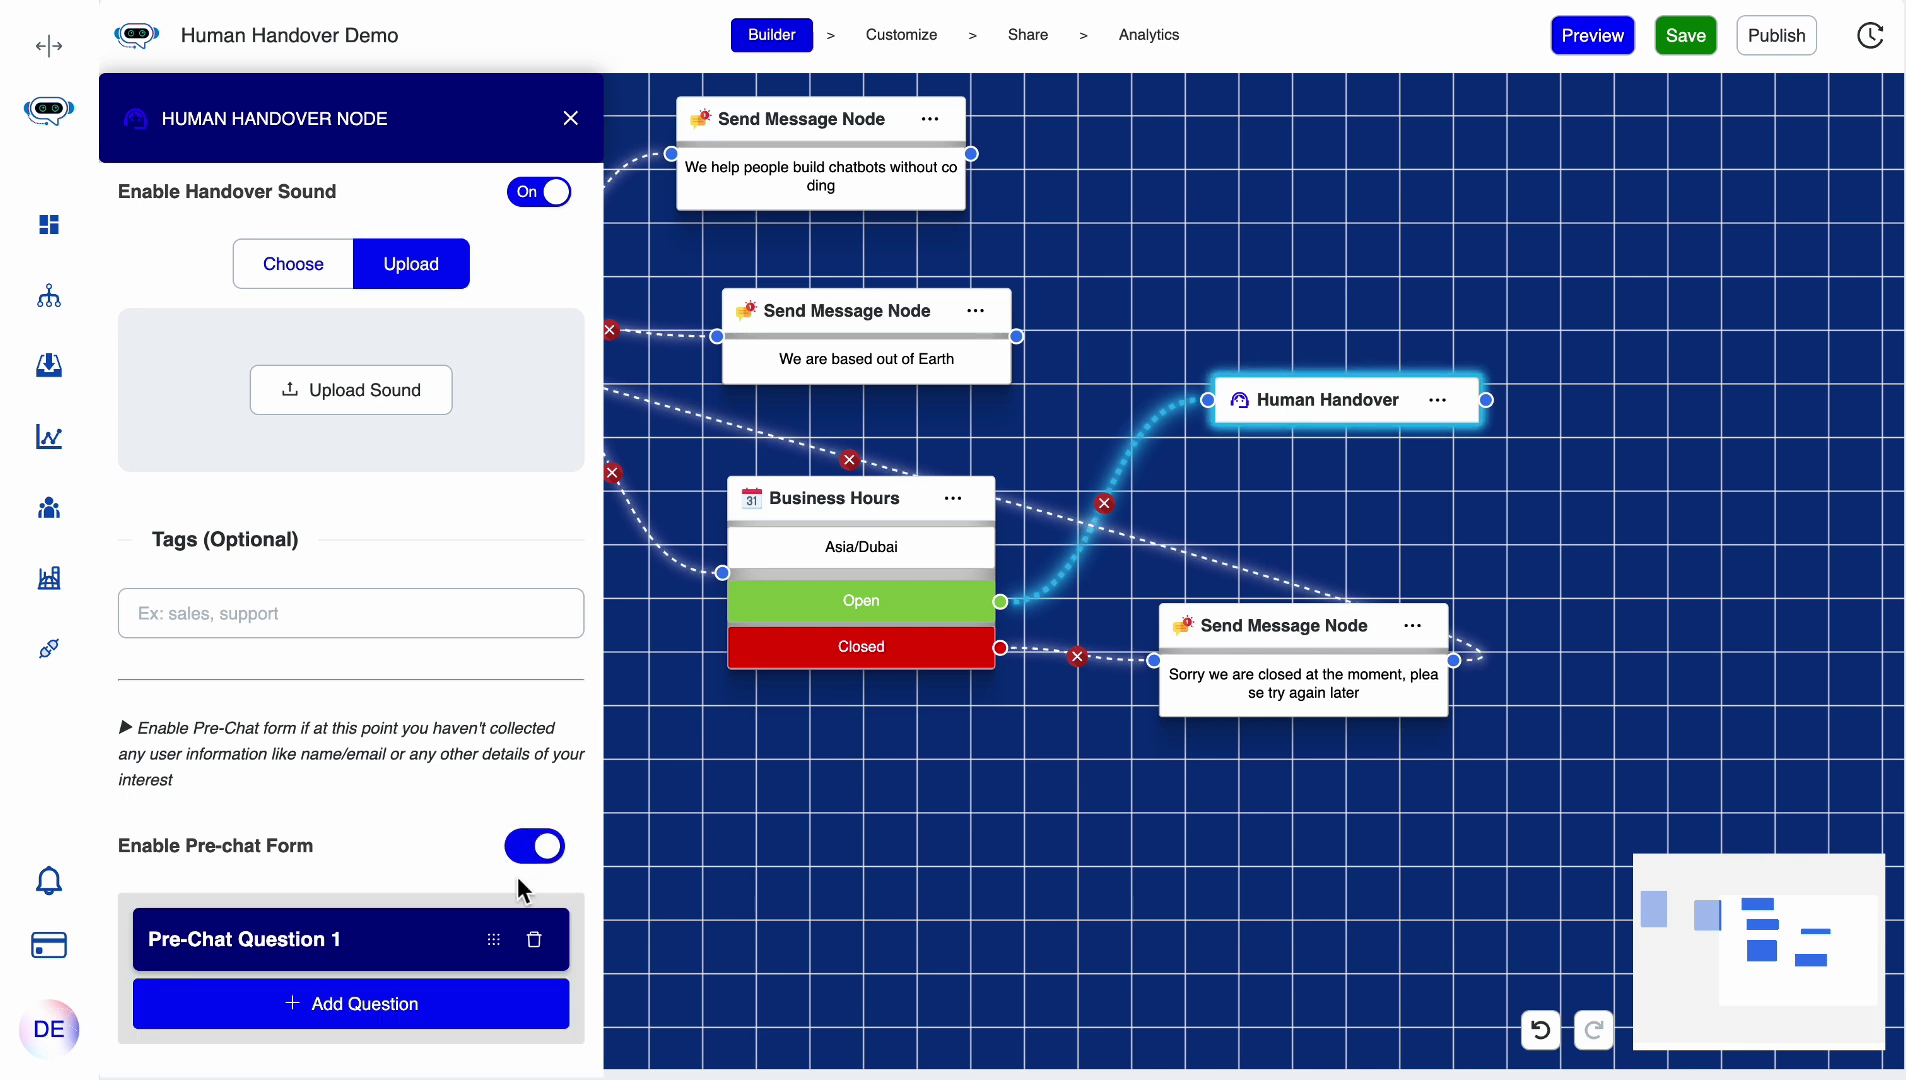
pyautogui.scroll(-4, 420, 830)
pyautogui.click(374, 765)
pyautogui.scroll(-1, 393, 808)
pyautogui.click(374, 833)
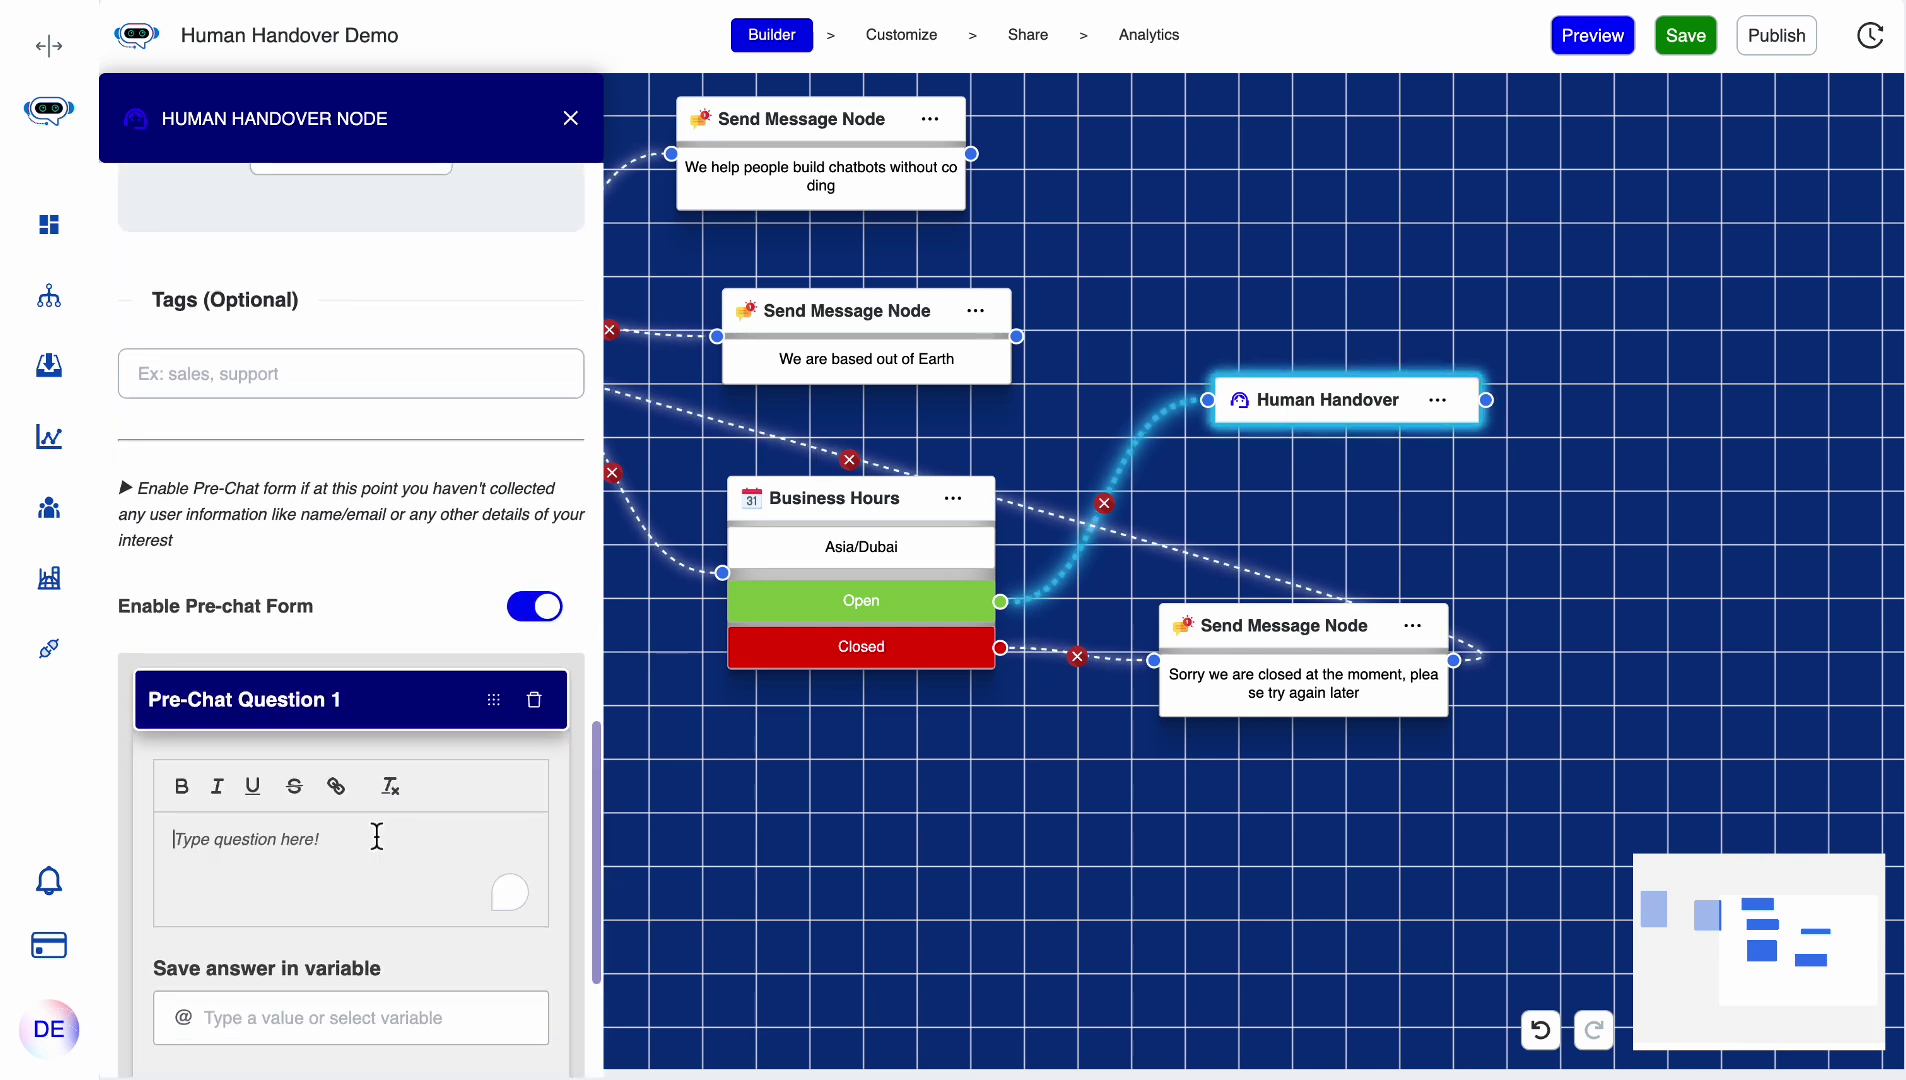
pyautogui.write('Whats your na')
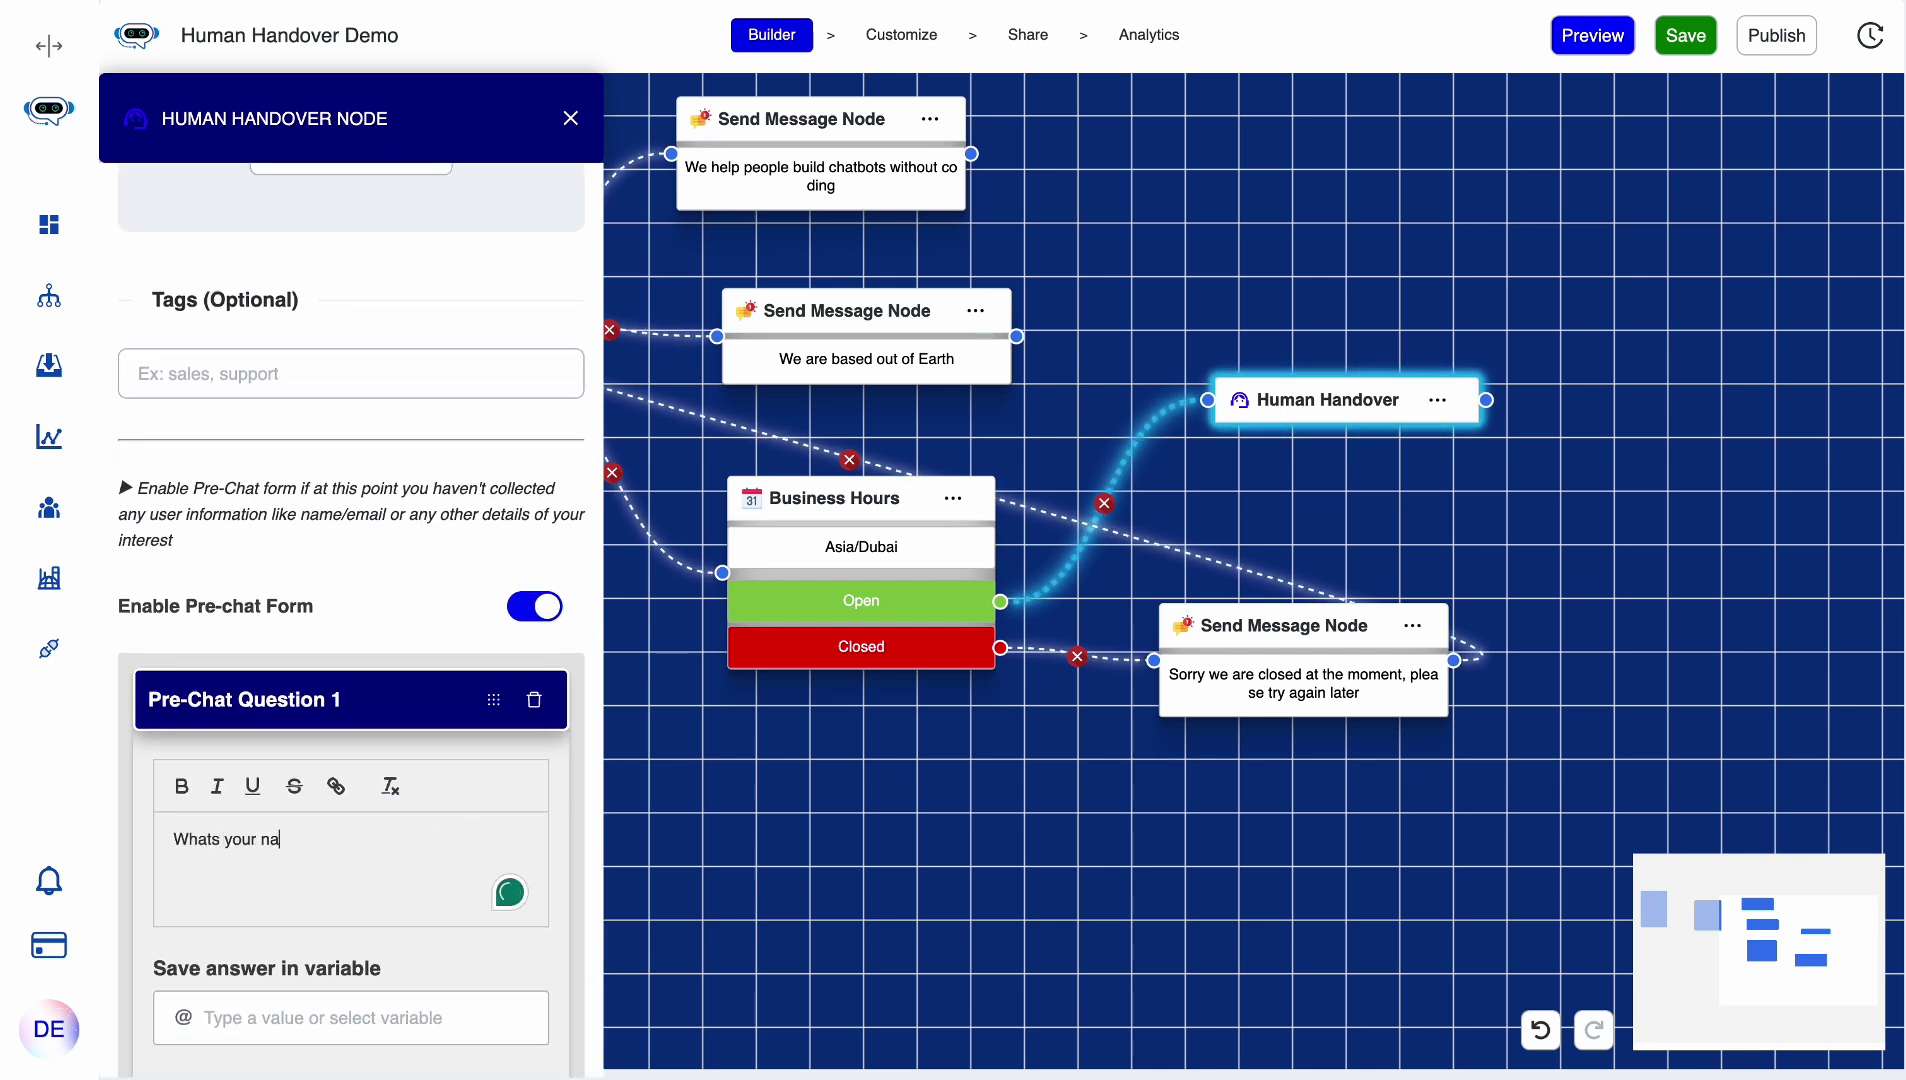
# - Save the answer to the first pre-chat question in the variable "name"
pyautogui.click(387, 1033)
pyautogui.scroll(-3, 385, 1040)
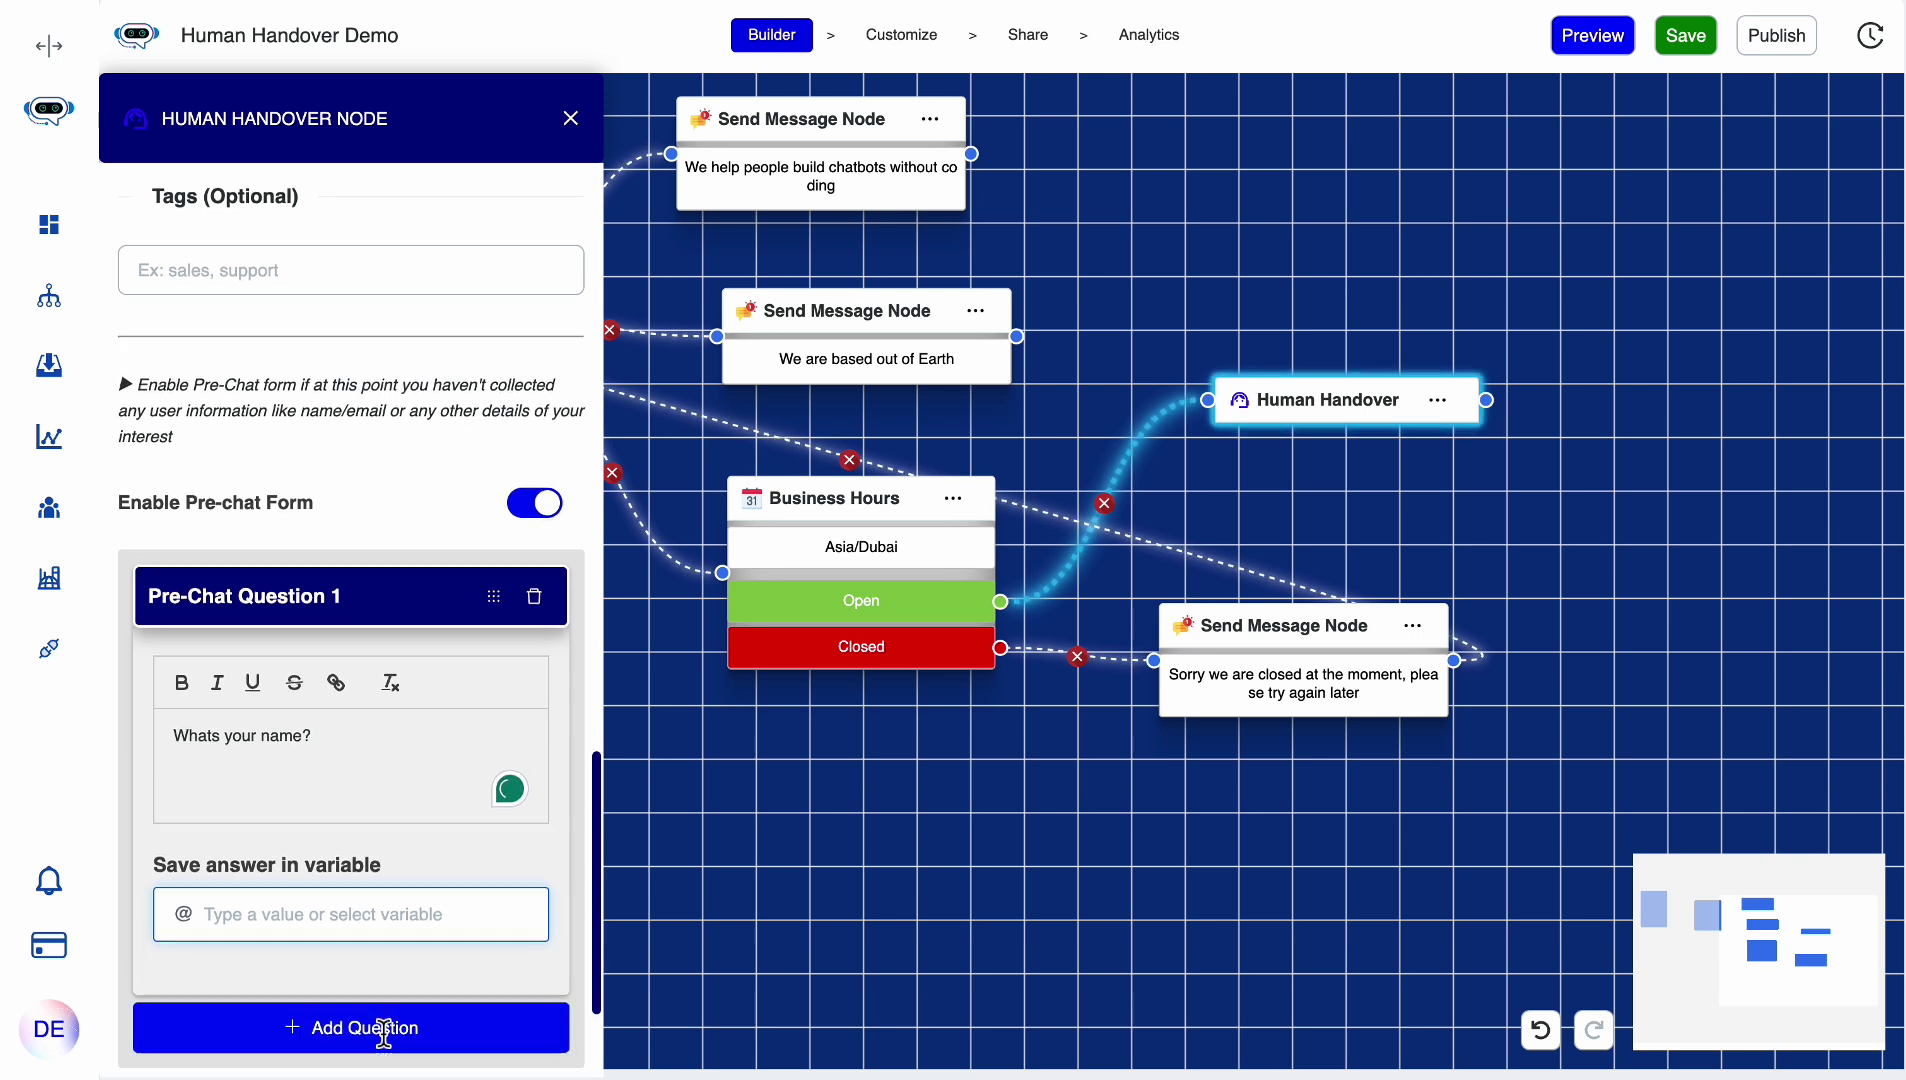
pyautogui.write('name')
pyautogui.click(372, 905)
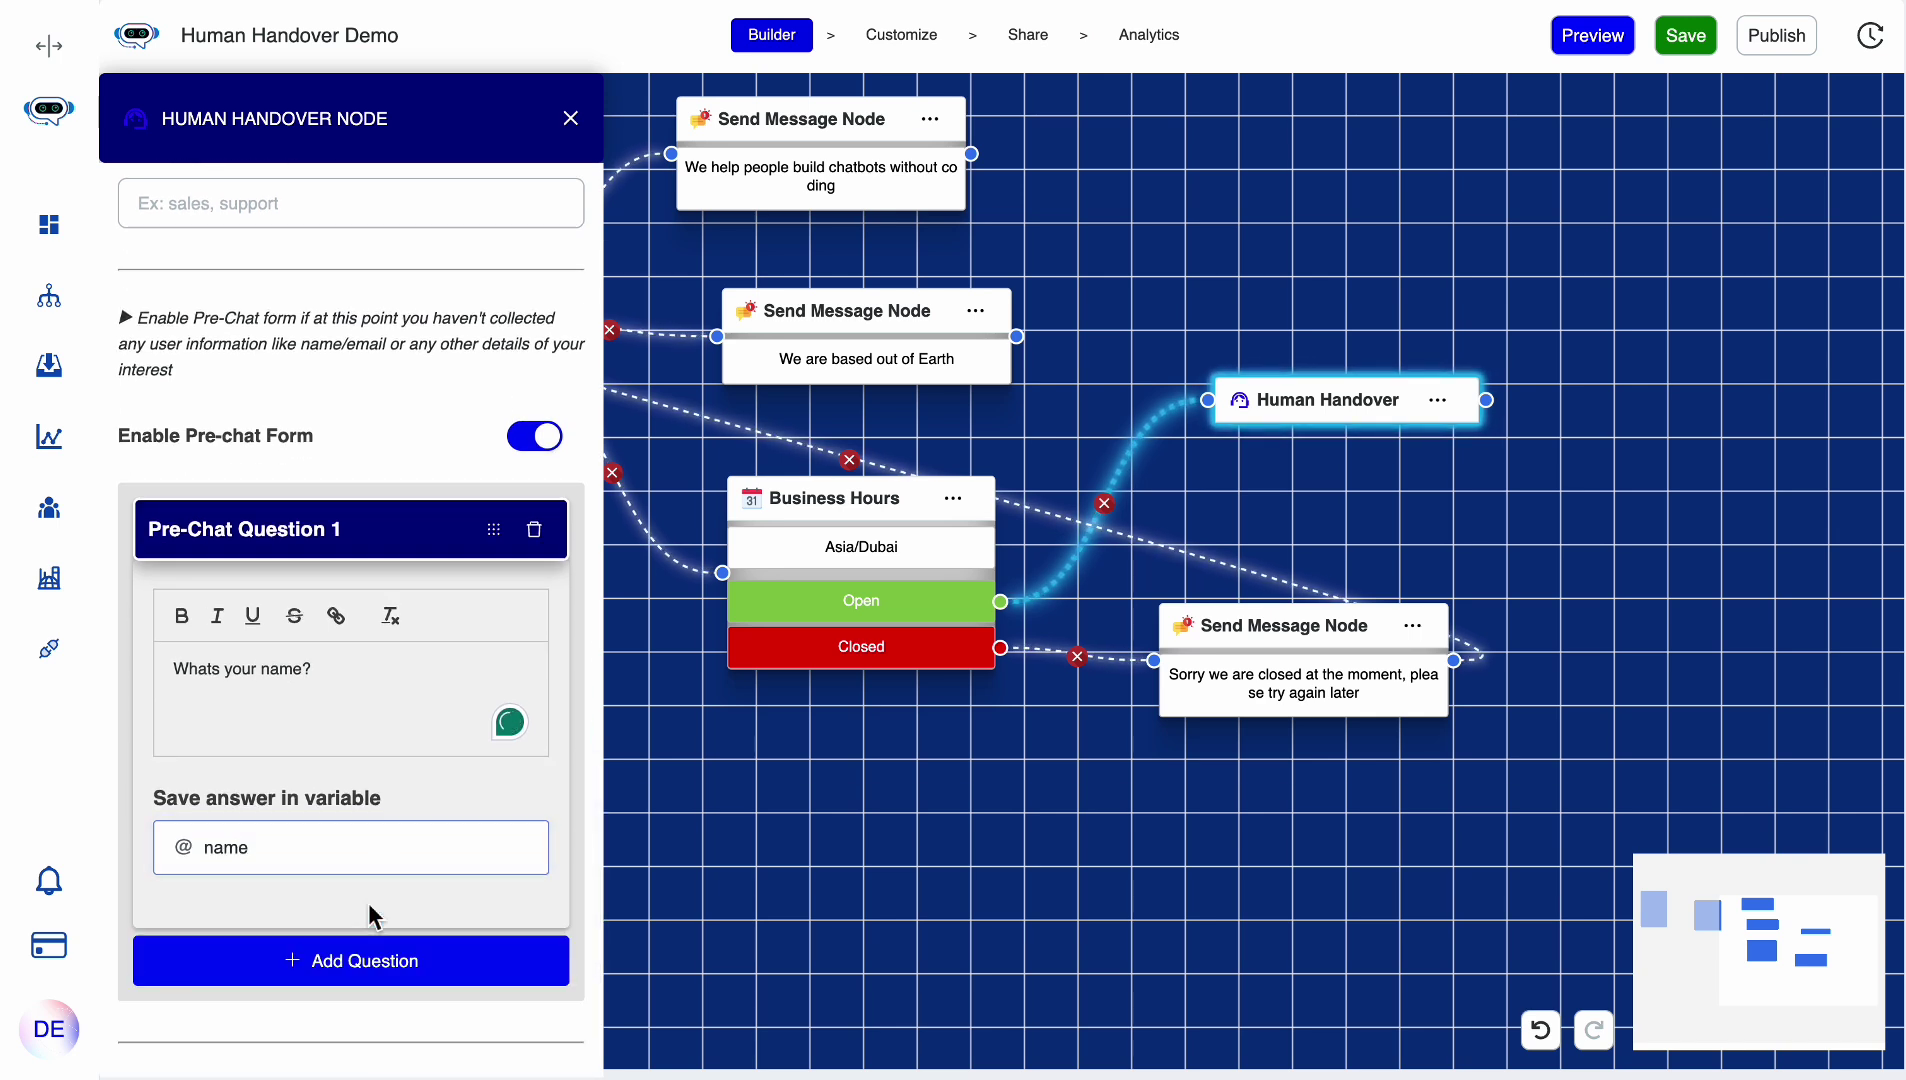
# - Add a second pre-chat question "Whats your email?", save its answer in the variable "email" and collapse the question
pyautogui.click(396, 952)
pyautogui.write('W')
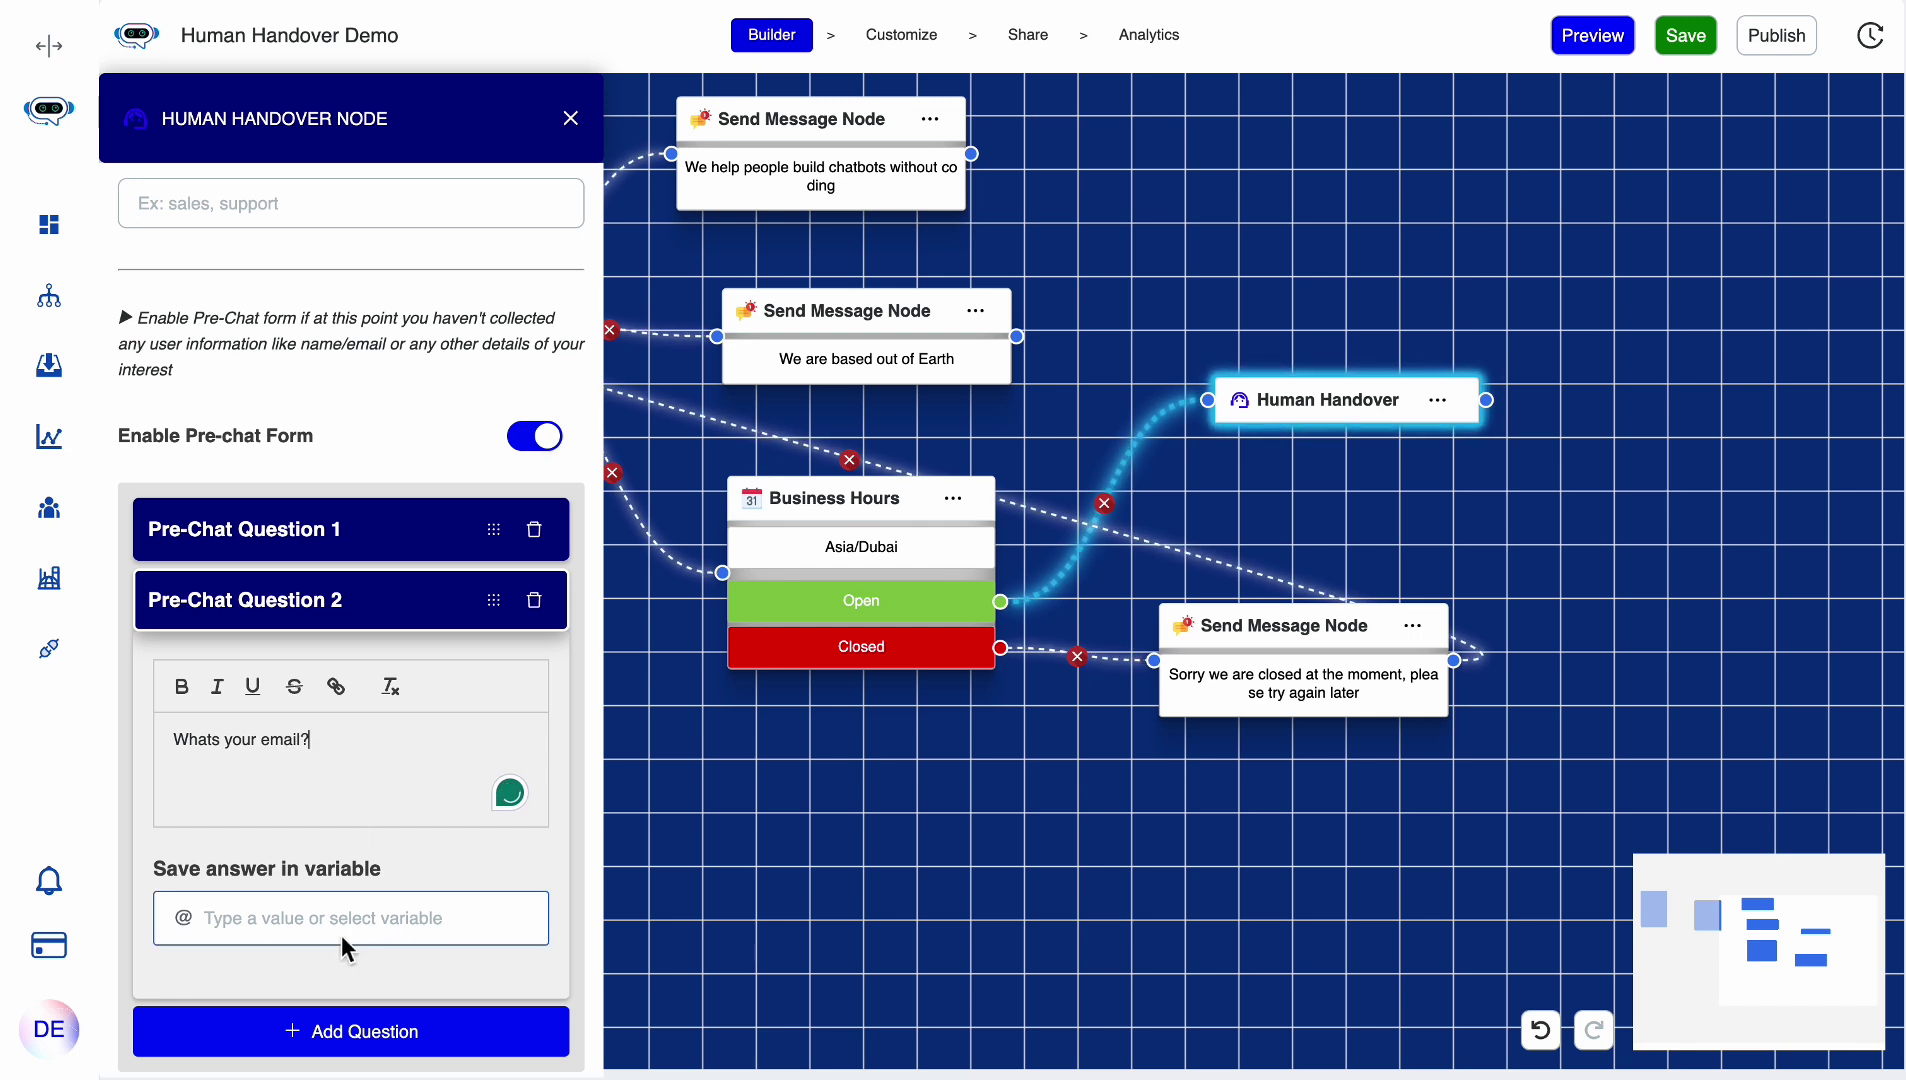
pyautogui.click(320, 912)
pyautogui.write('email')
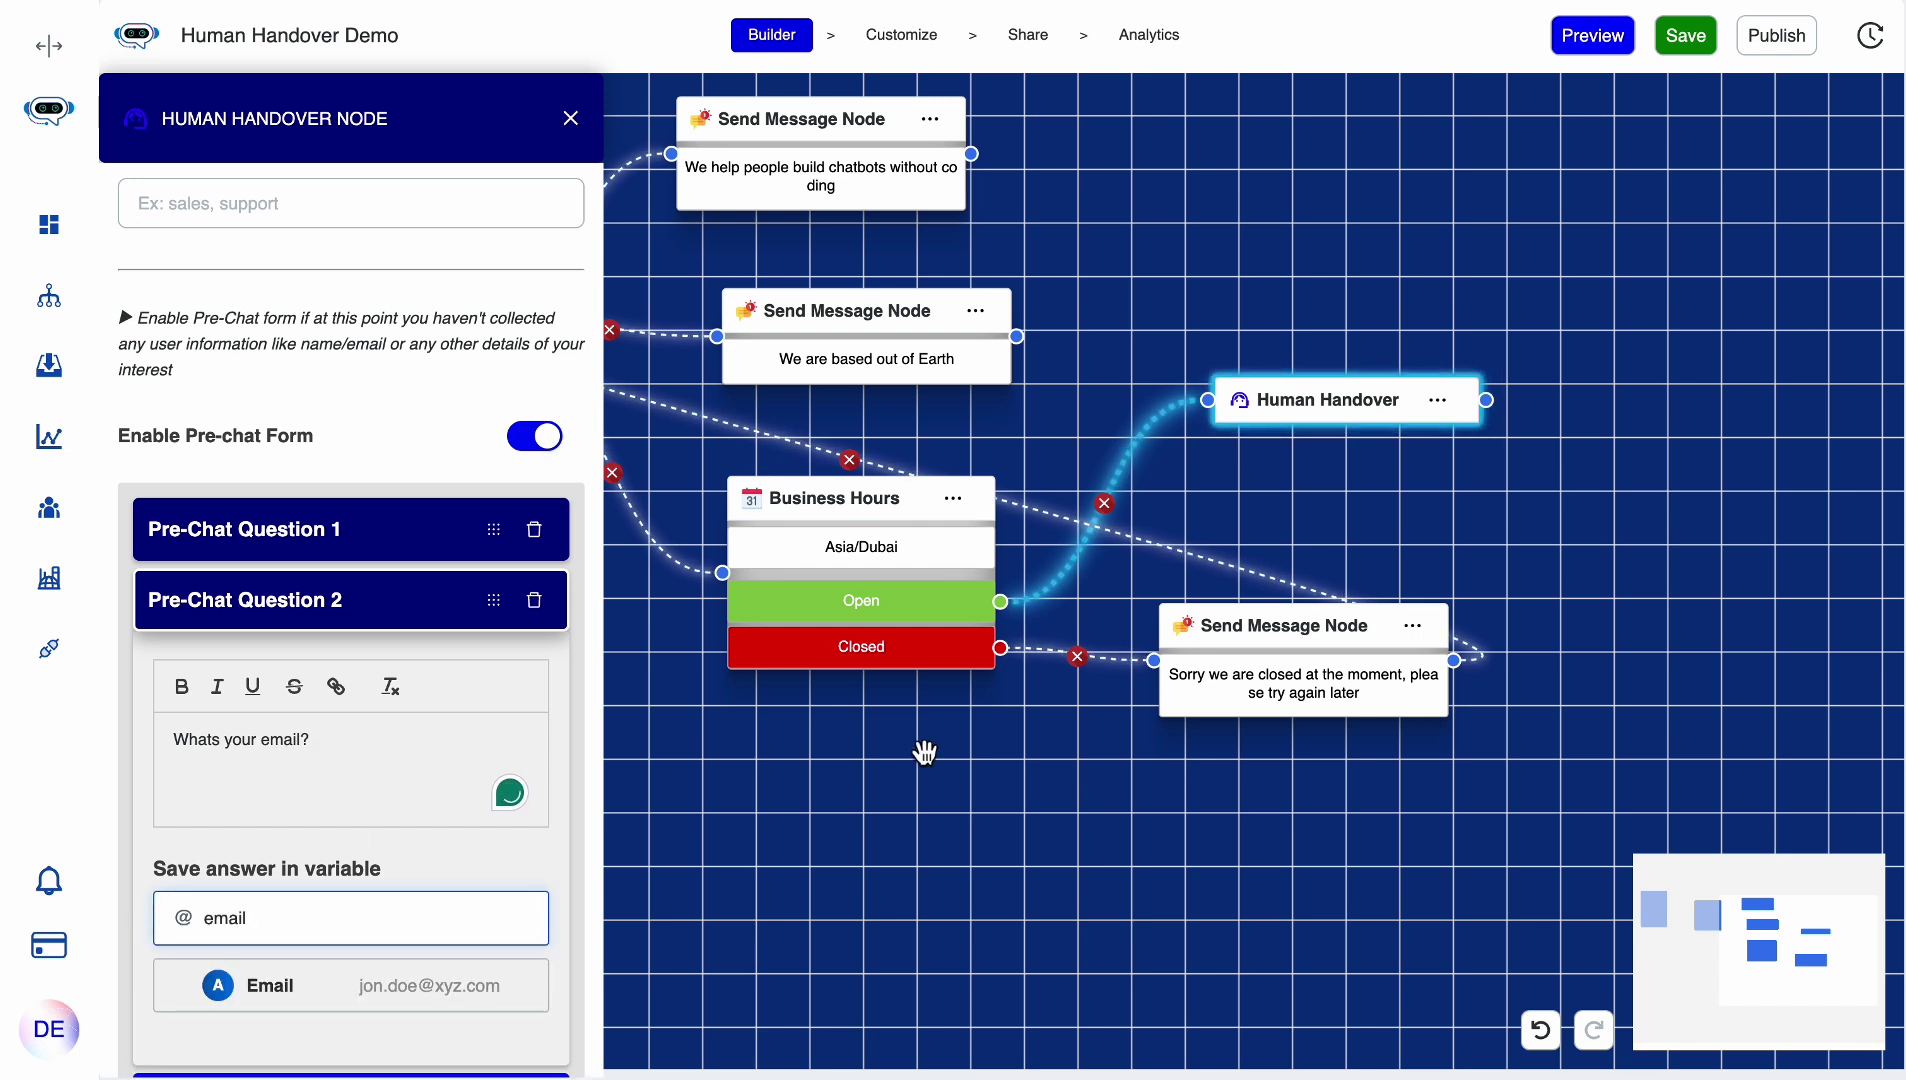
pyautogui.click(264, 982)
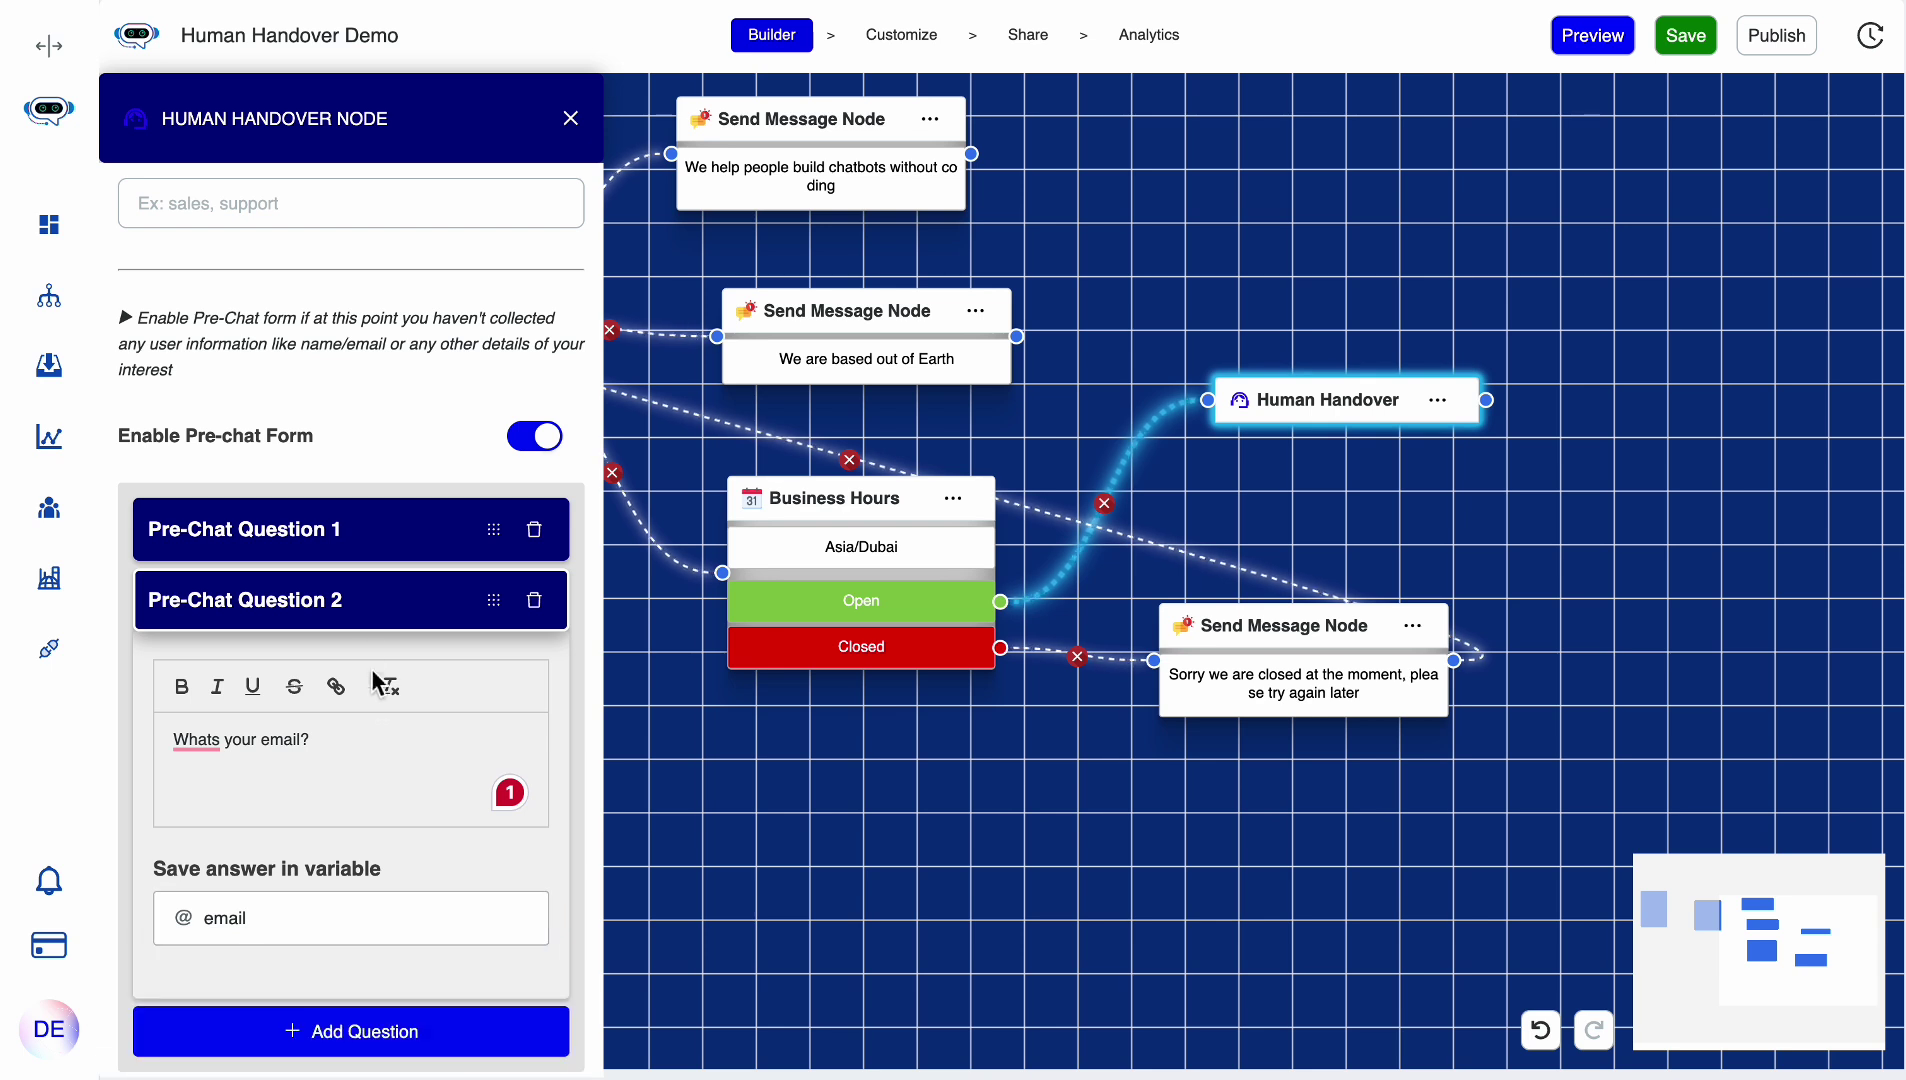
pyautogui.click(351, 616)
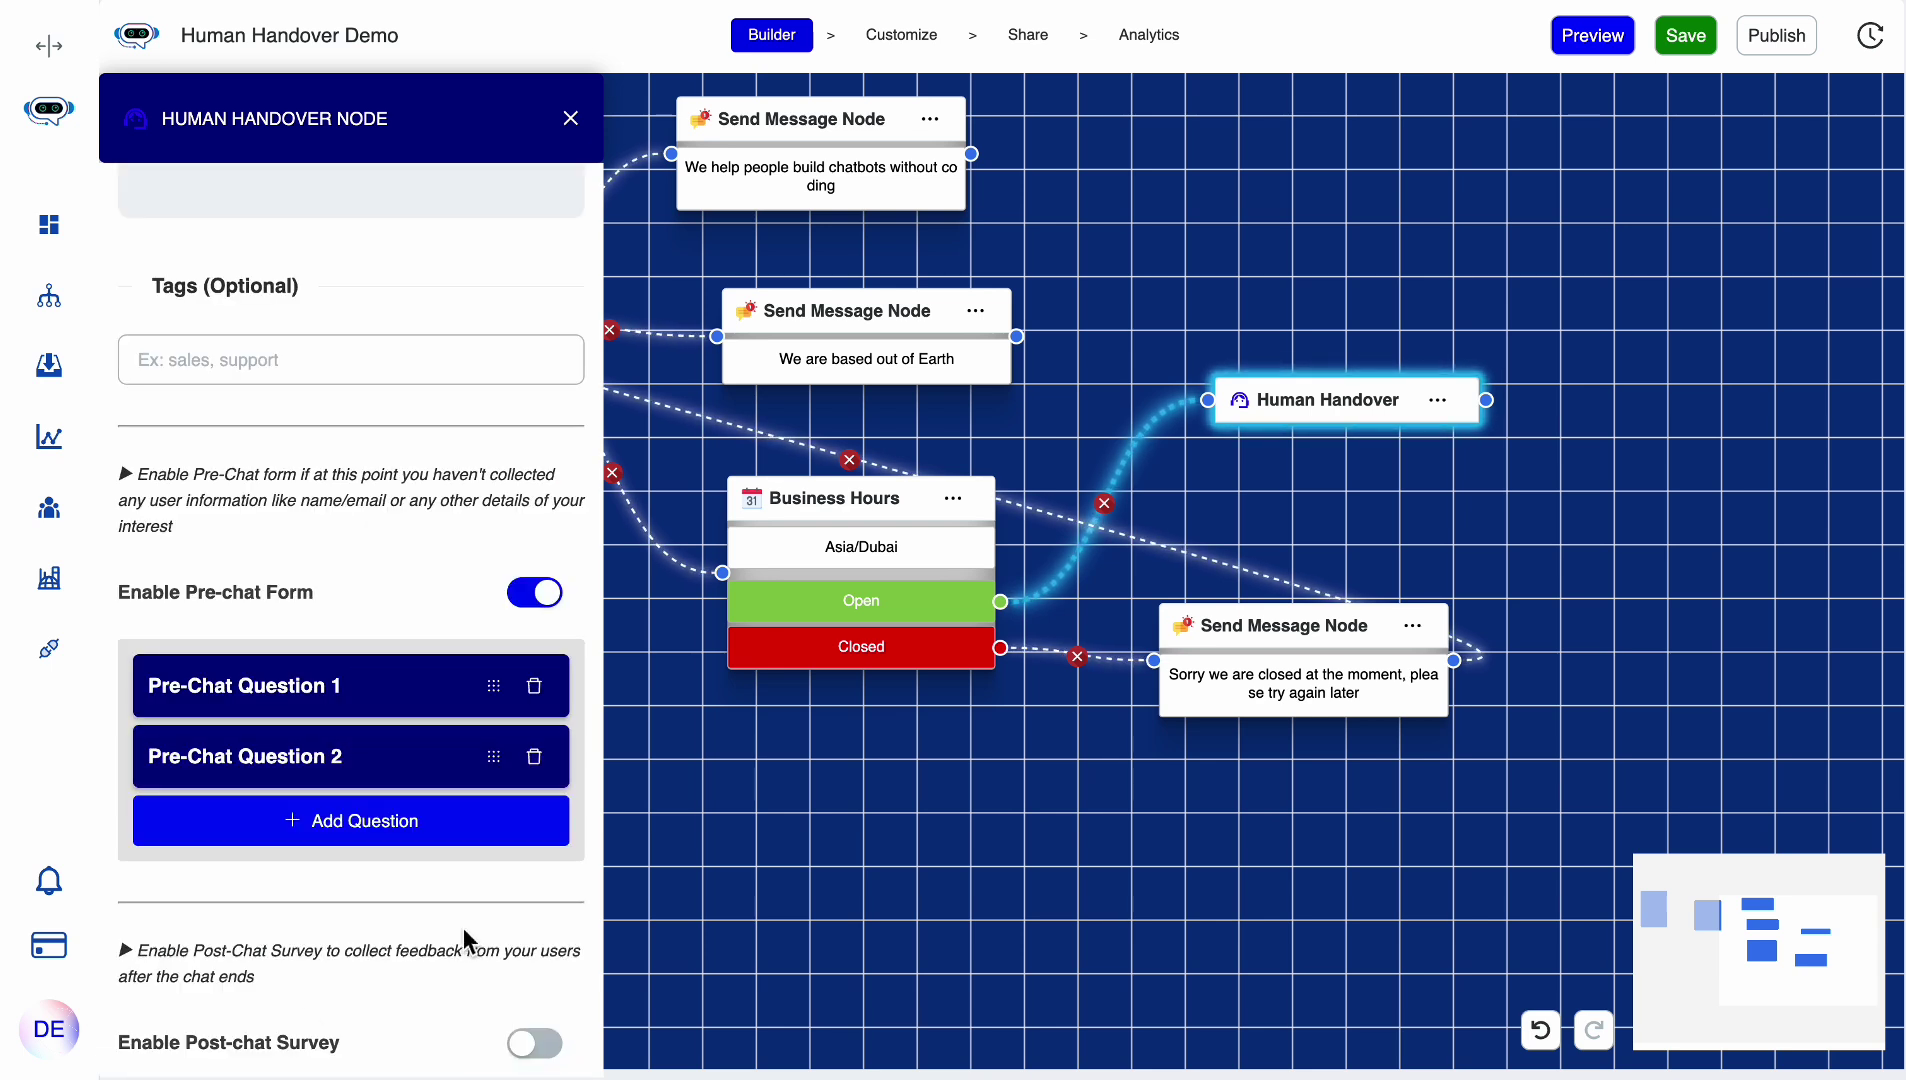
# - Enable the post-chat survey and enter "Rate this chat on a scale of 1 to 10" as its first question
pyautogui.click(548, 1045)
pyautogui.scroll(-2, 418, 853)
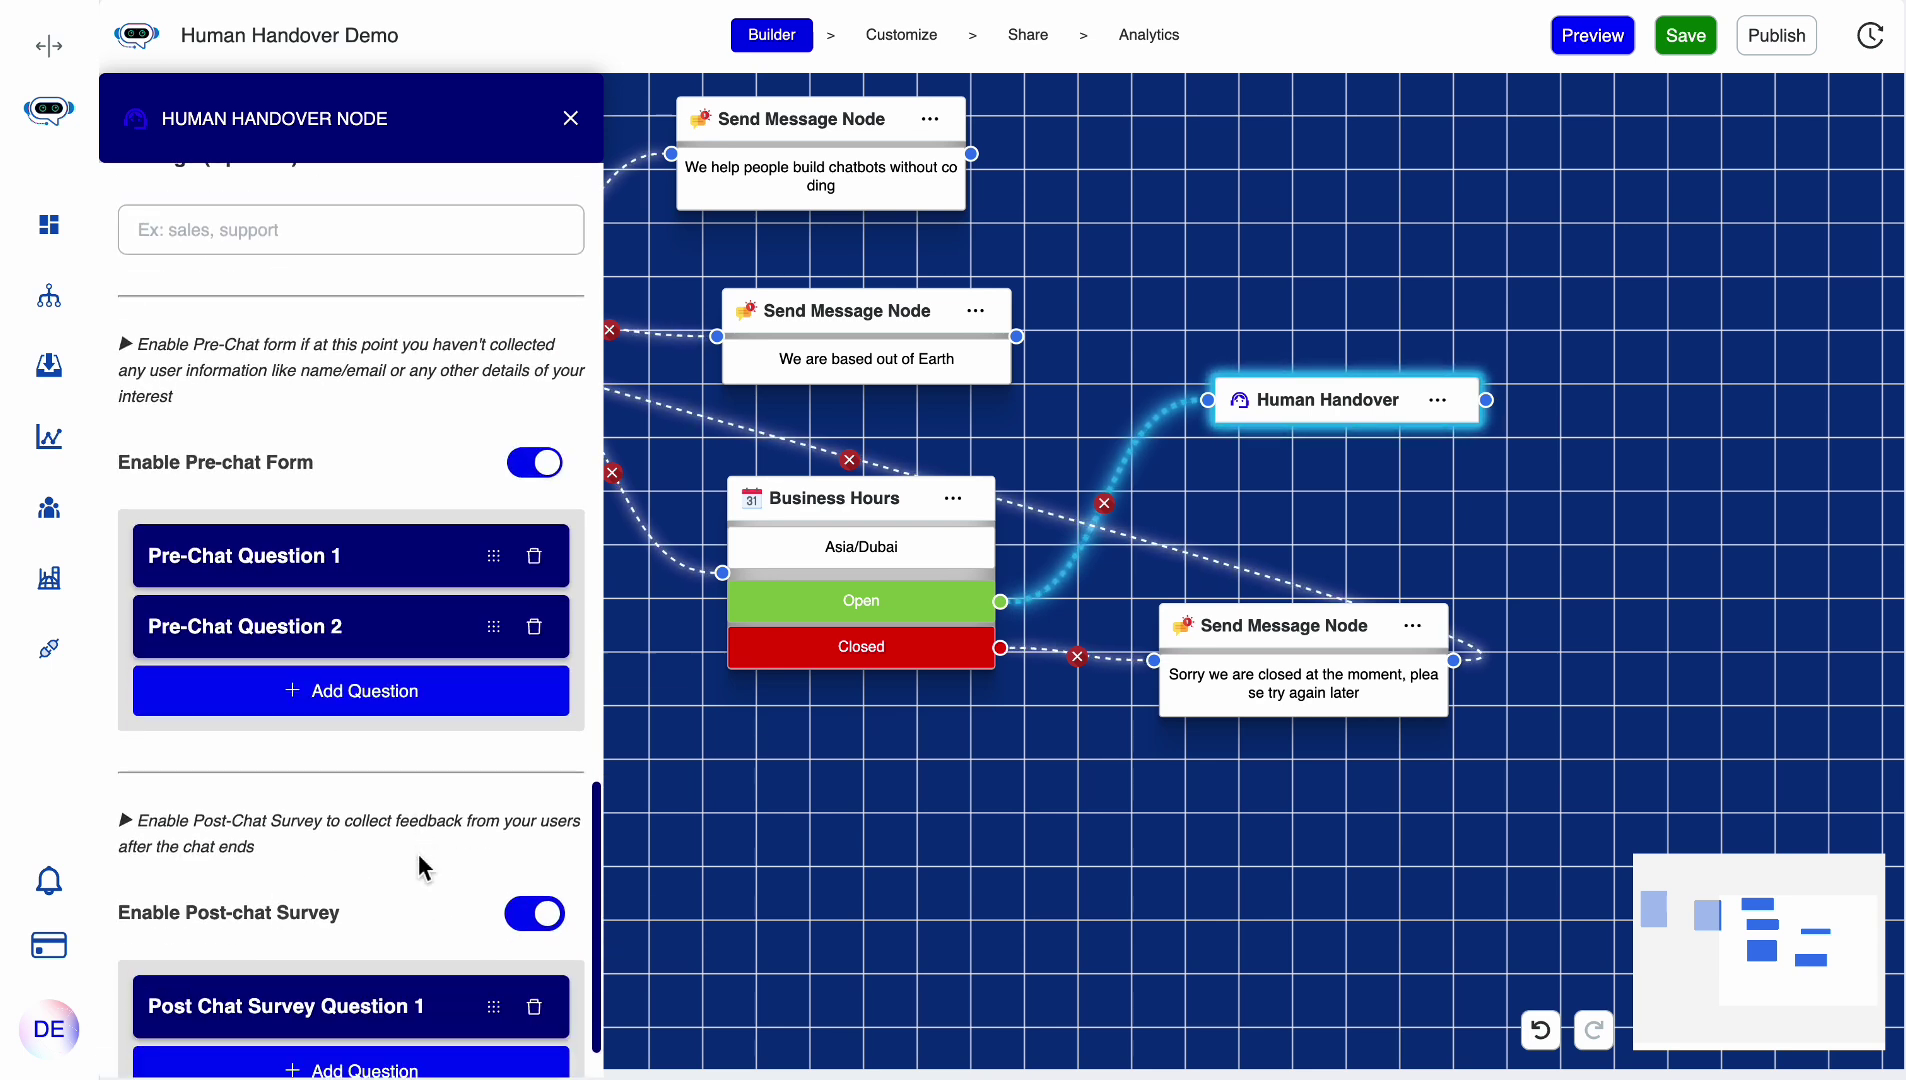
pyautogui.click(366, 921)
pyautogui.scroll(-3, 380, 1001)
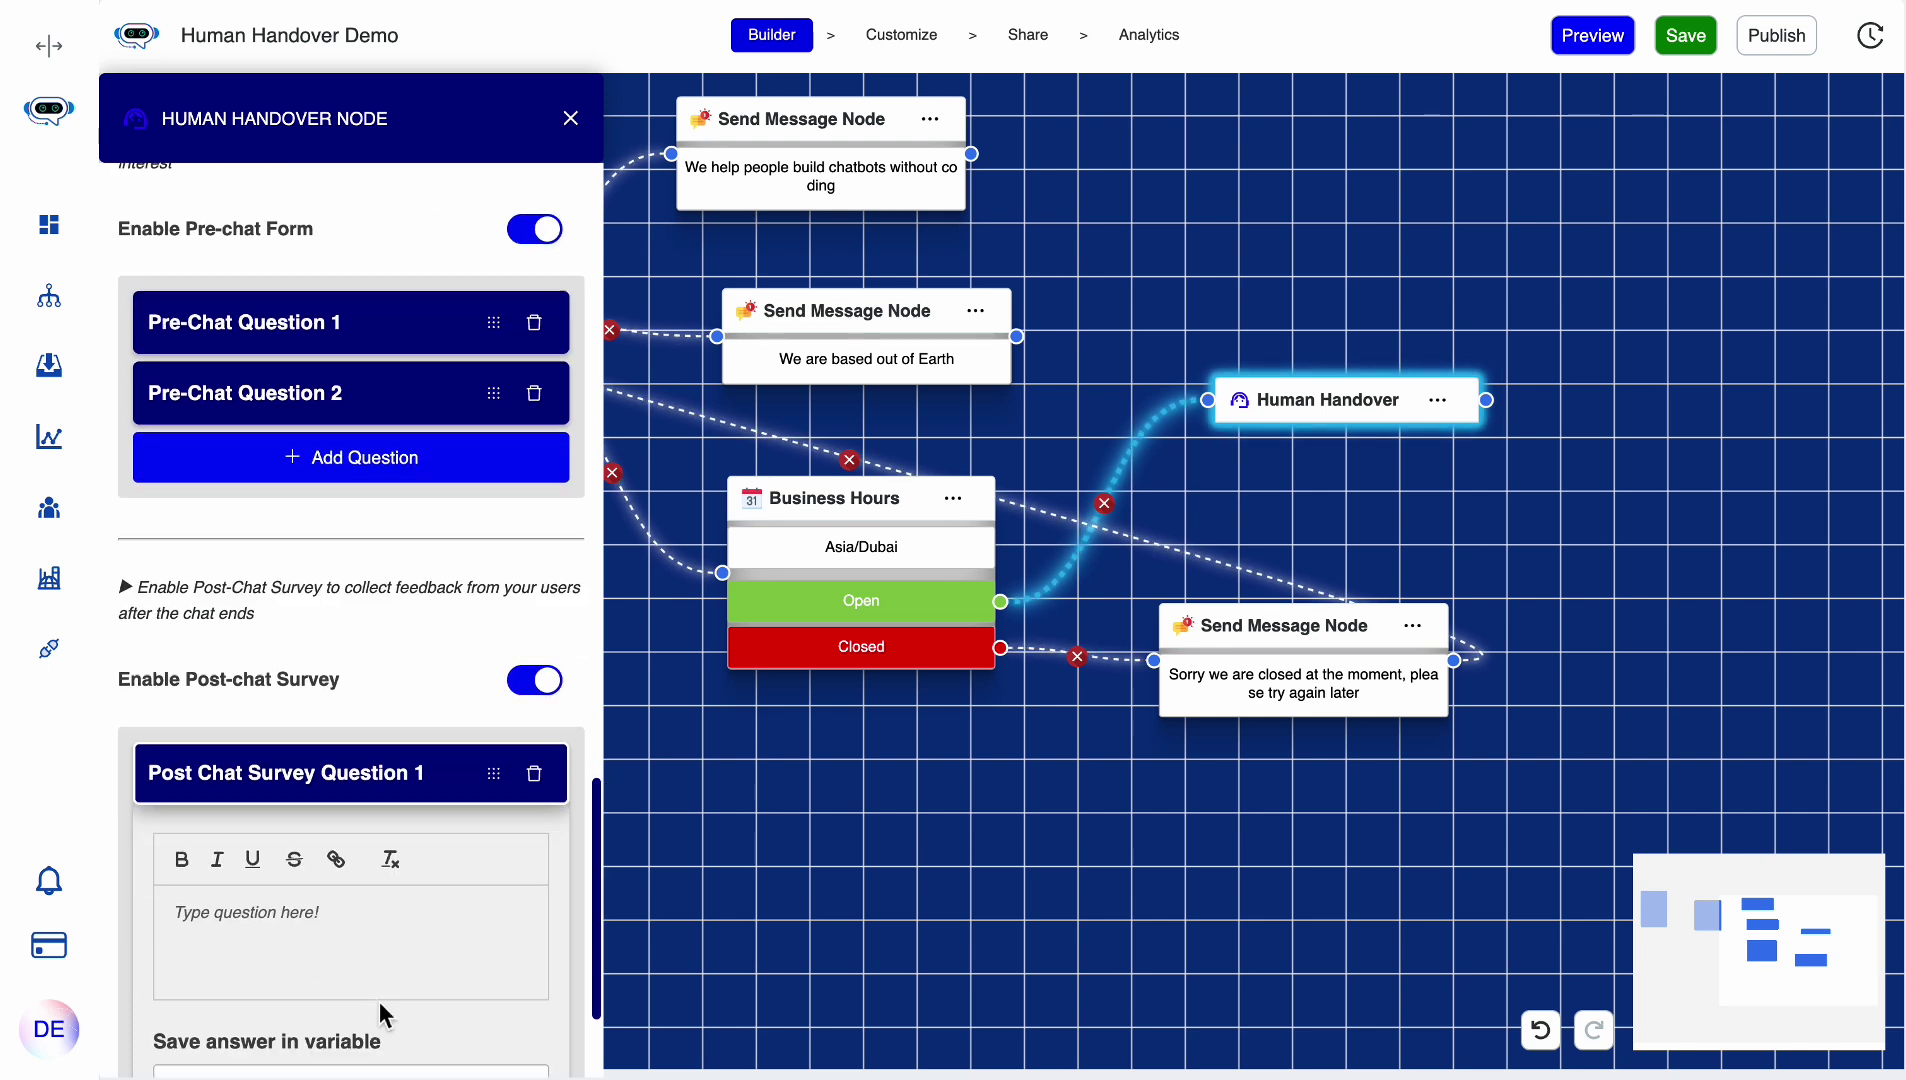
pyautogui.click(319, 740)
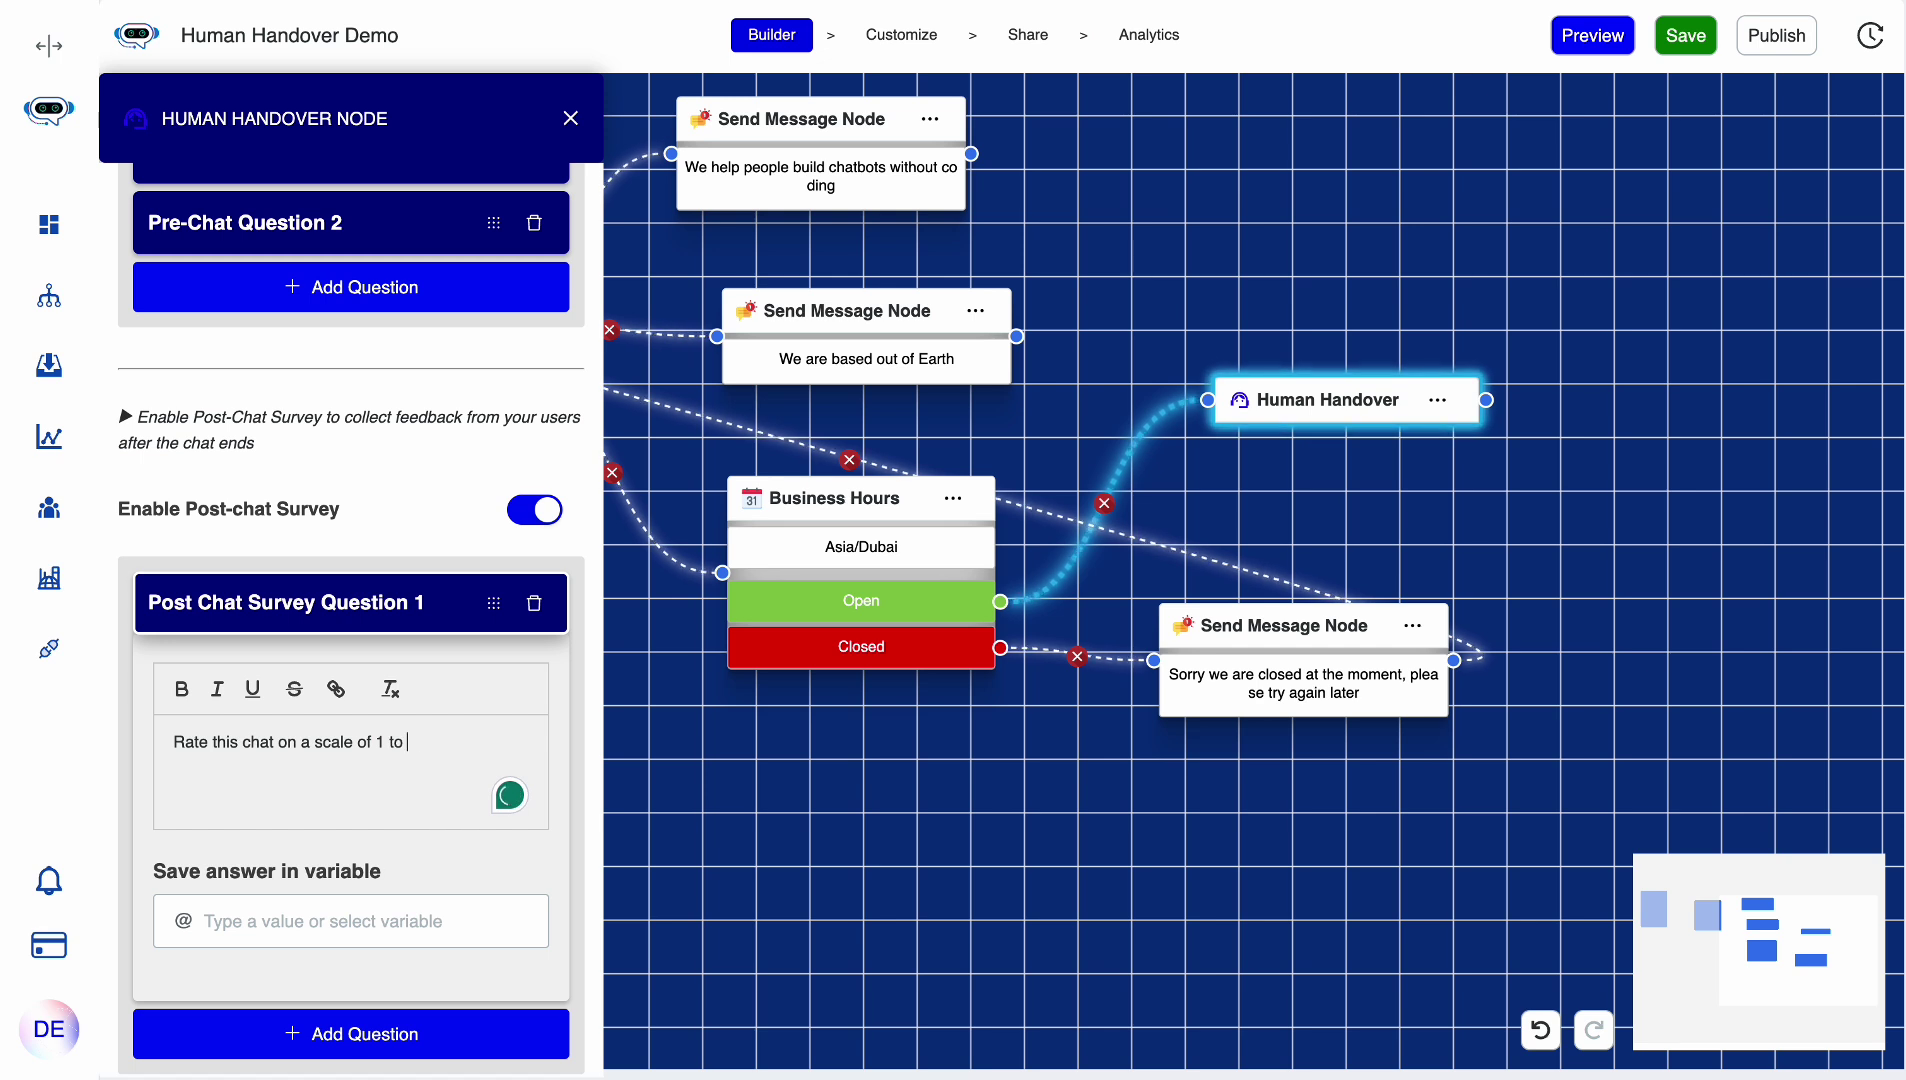
# - Save the answer to the first post-chat survey question in a new variable "rating" and collapse the question
pyautogui.click(293, 898)
pyautogui.write('rating')
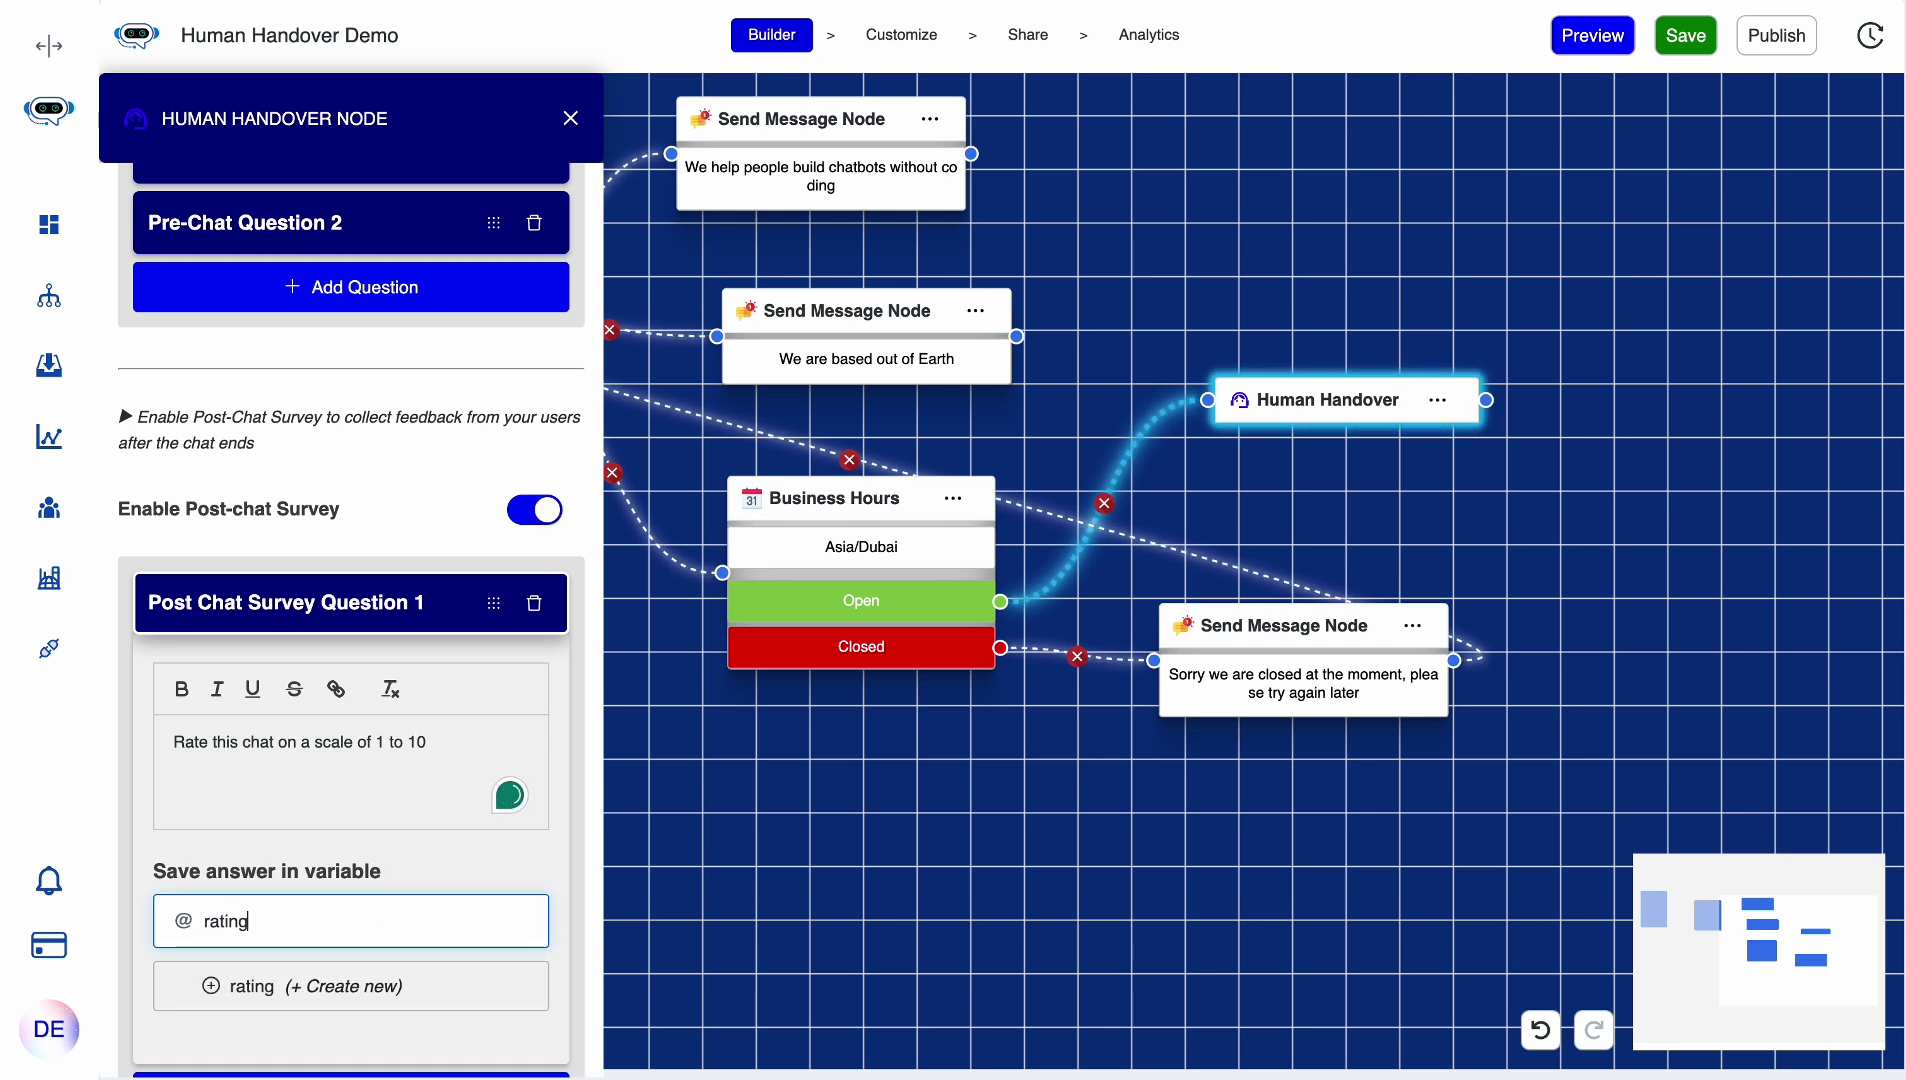
pyautogui.click(310, 990)
pyautogui.scroll(-1, 374, 816)
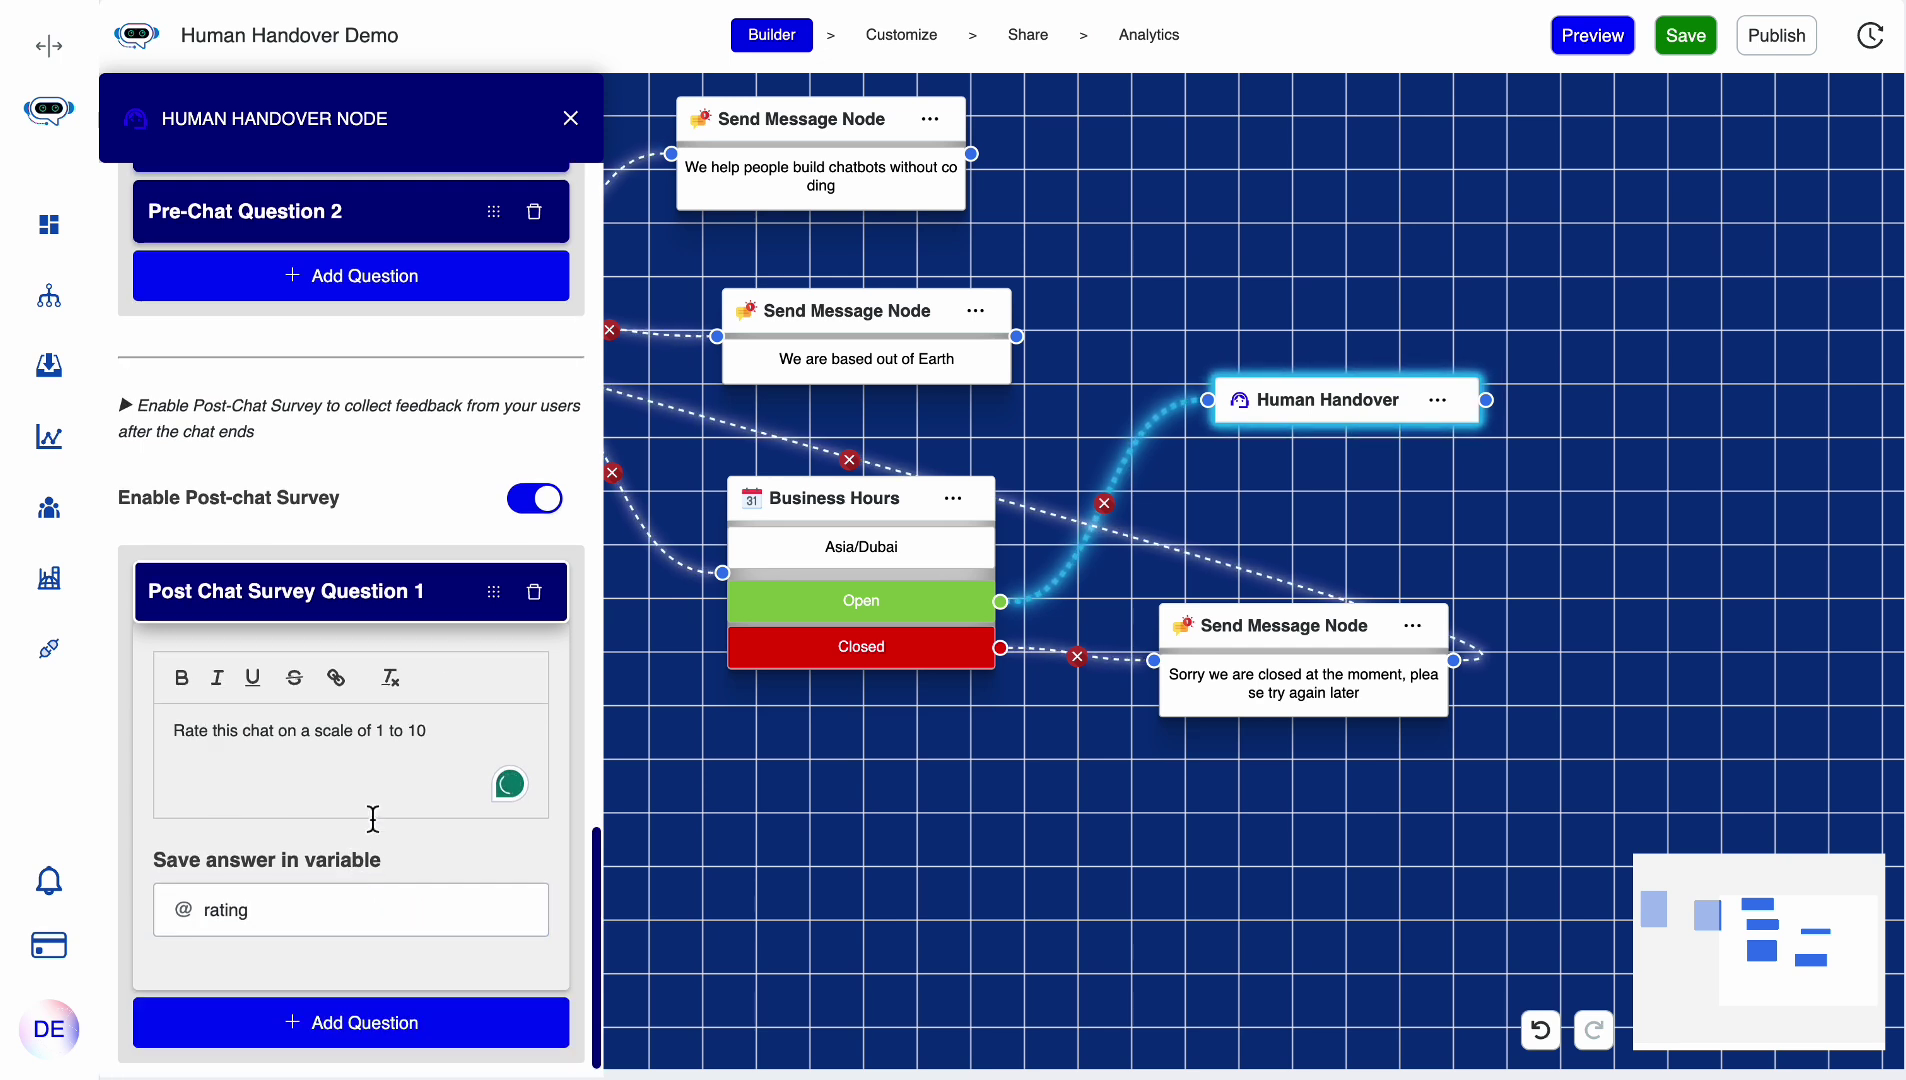
pyautogui.click(455, 615)
pyautogui.scroll(14, 468, 610)
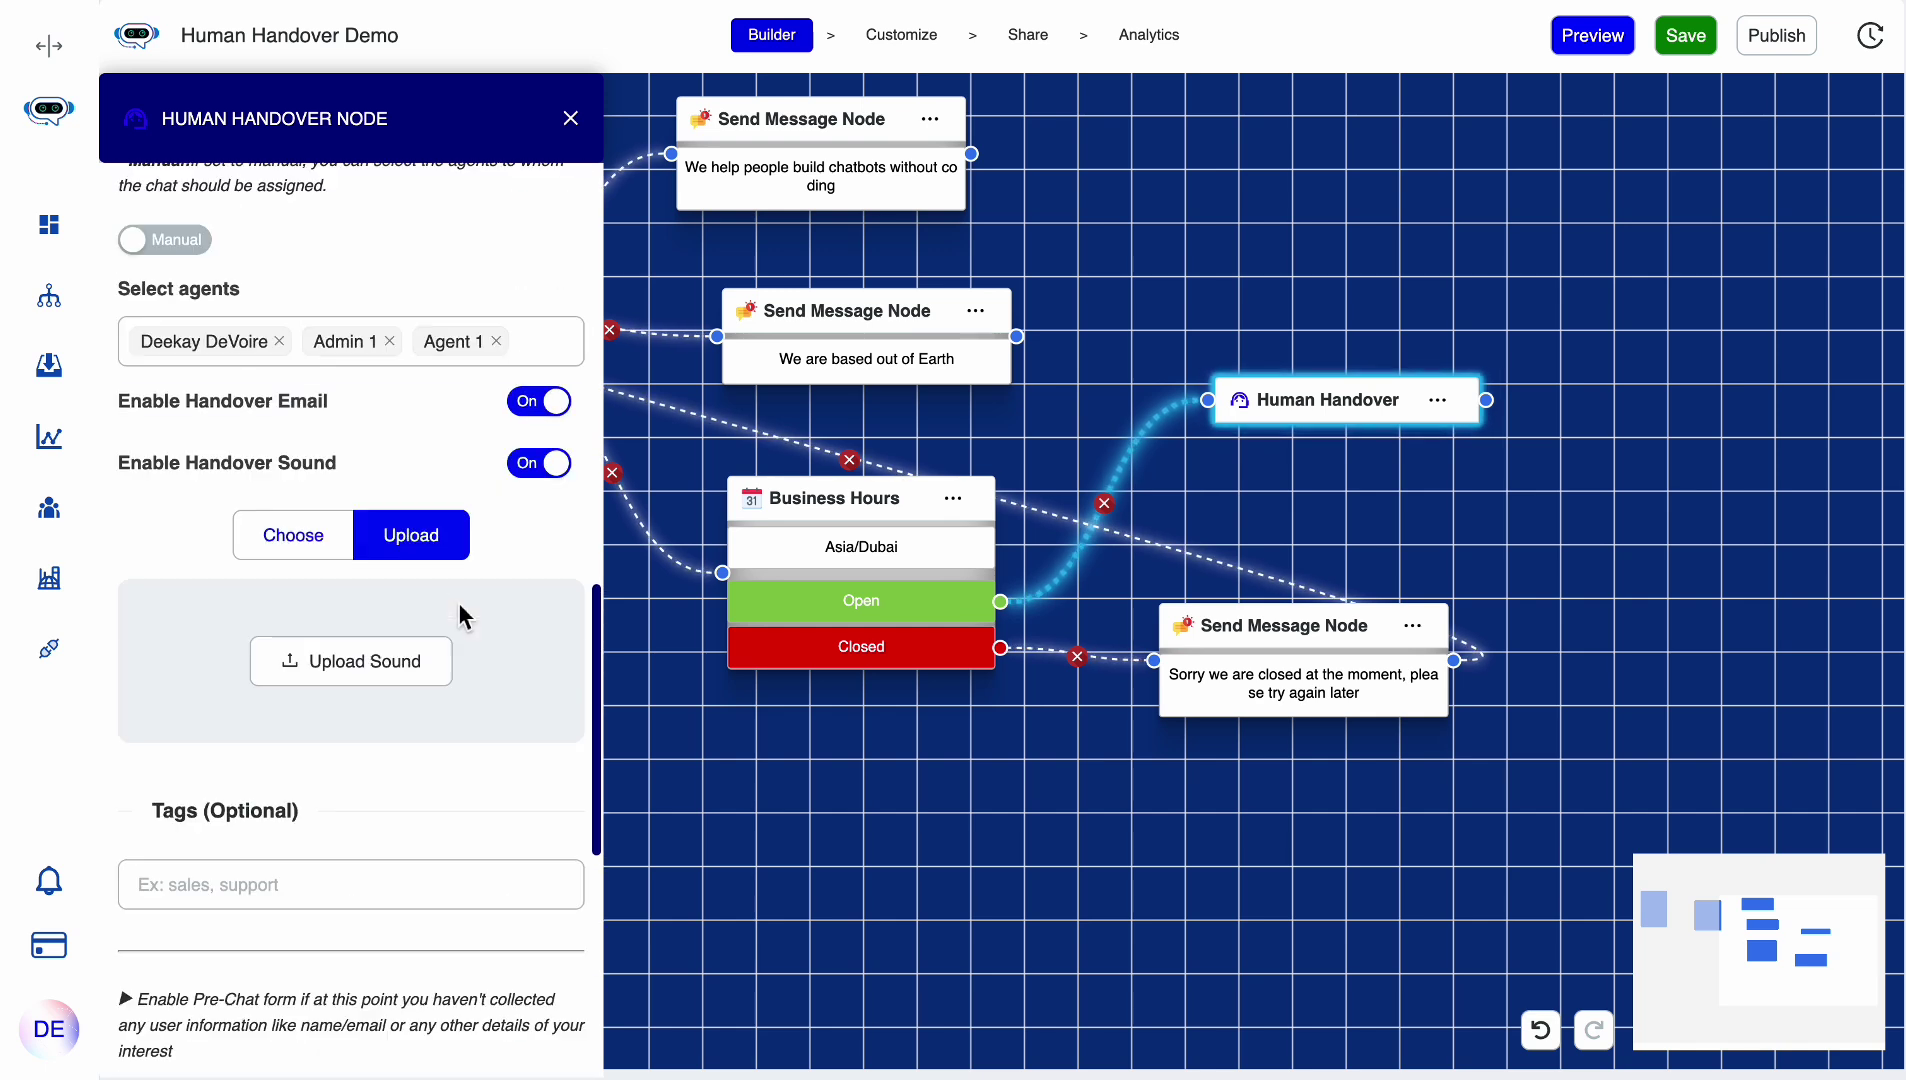
# - Close the handover node's settings and add a text message node to the right of Human Handover, opening it for editing
pyautogui.moveTo(1012, 803); pyautogui.dragTo(1175, 814)
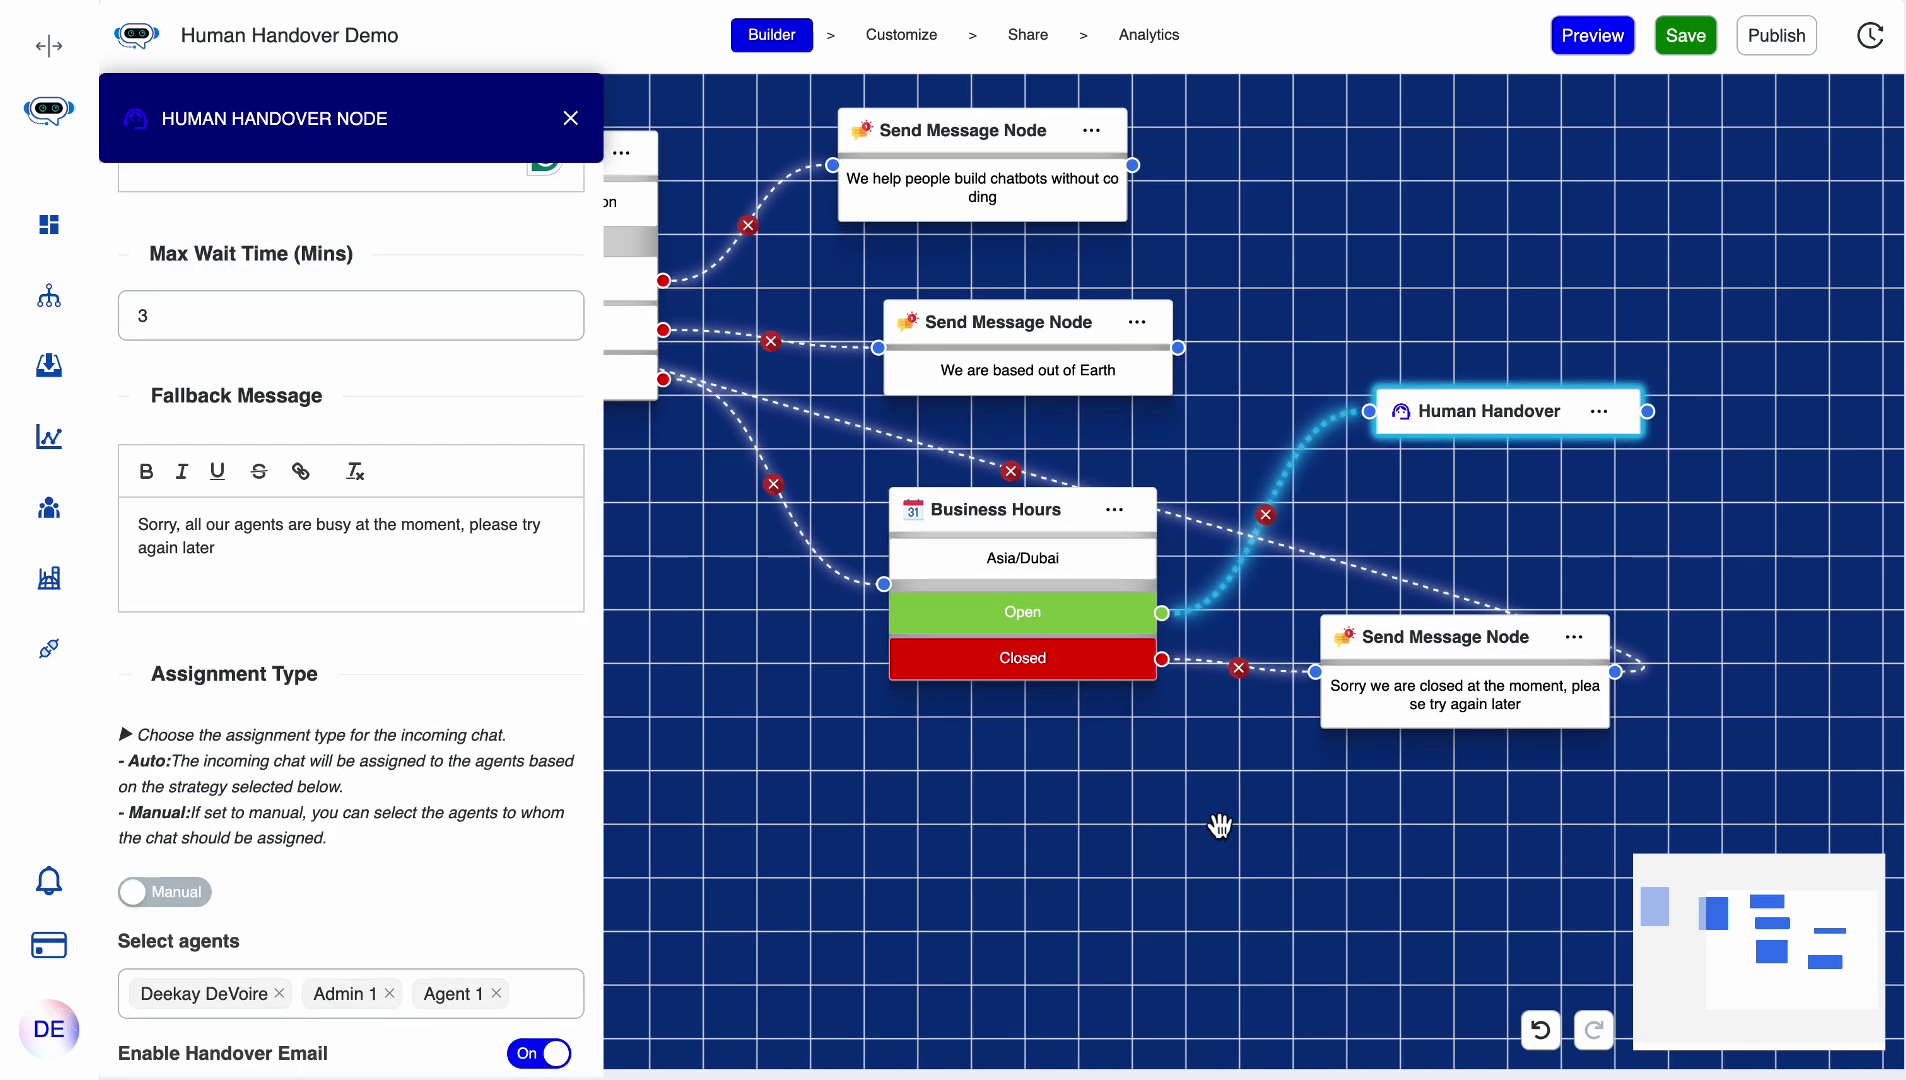
pyautogui.moveTo(1570, 533); pyautogui.dragTo(1068, 530)
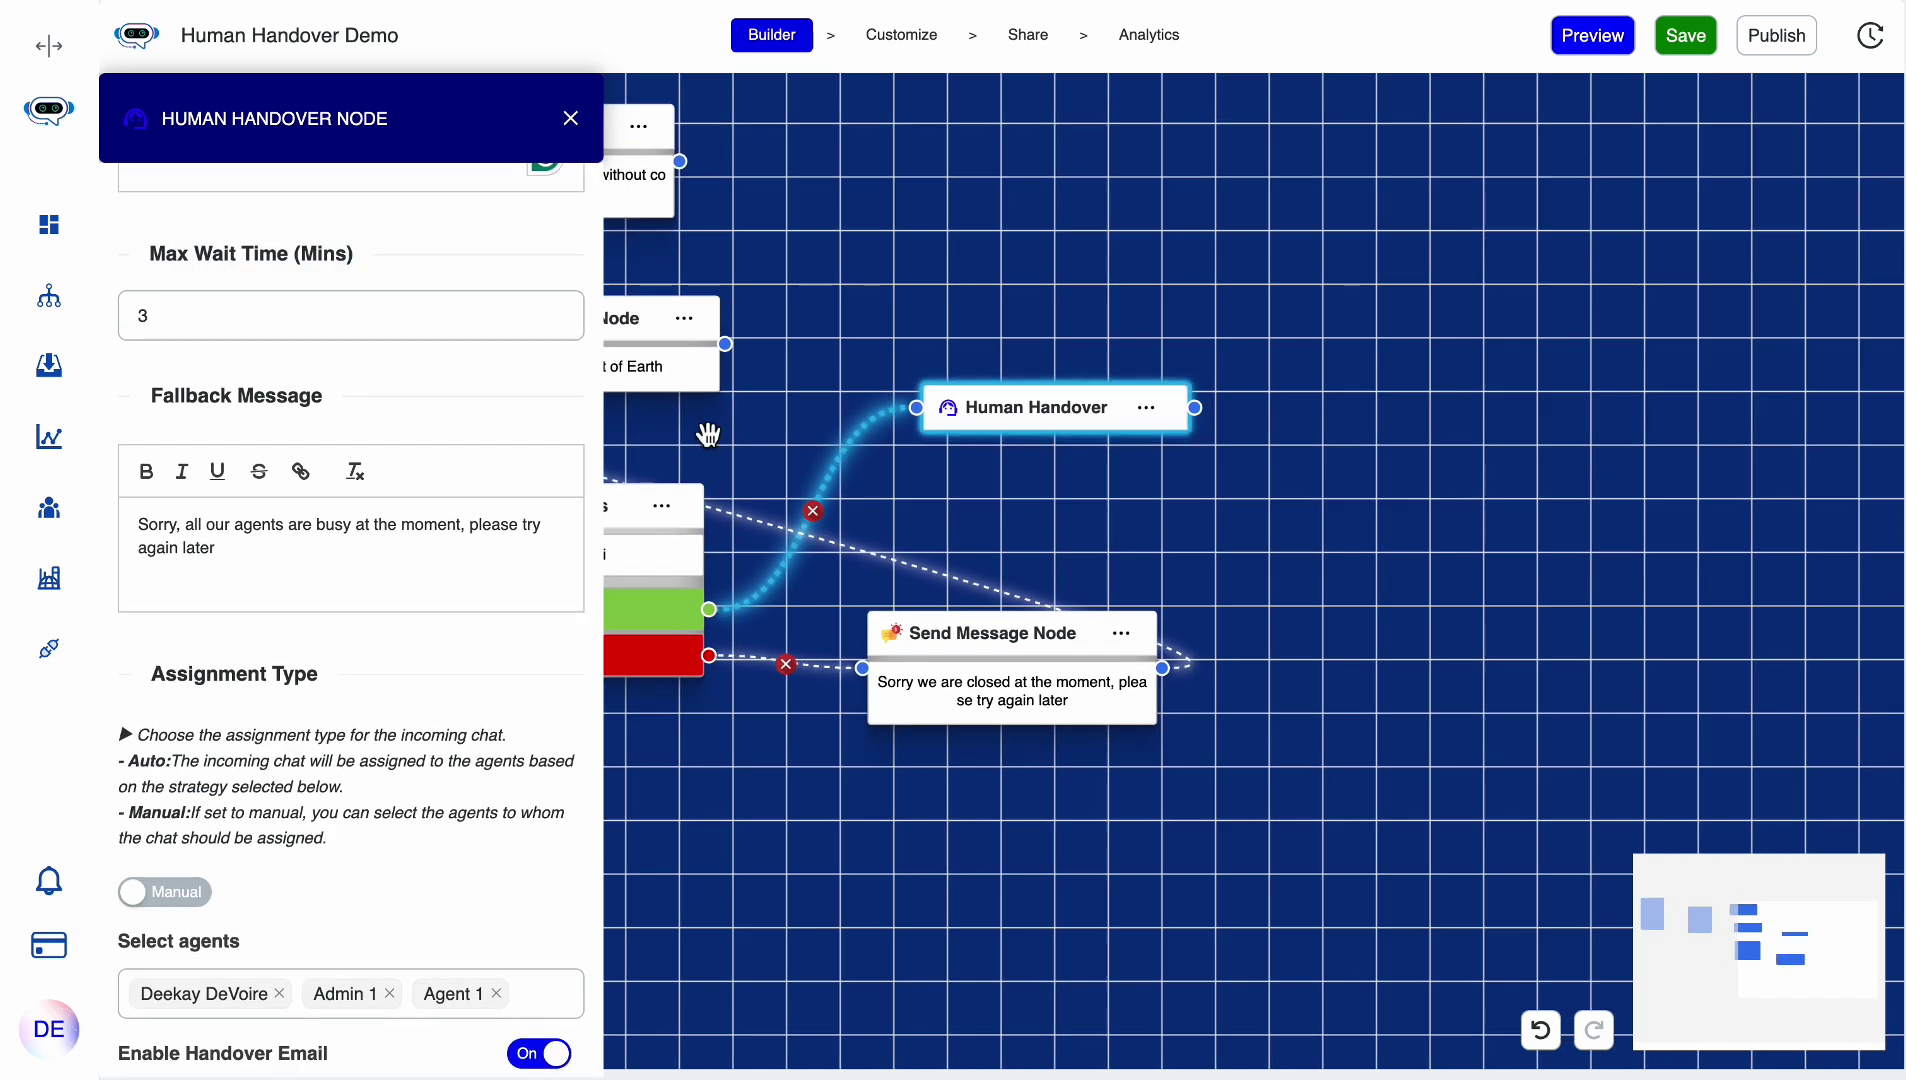
pyautogui.click(571, 118)
pyautogui.click(300, 292)
pyautogui.moveTo(270, 180)
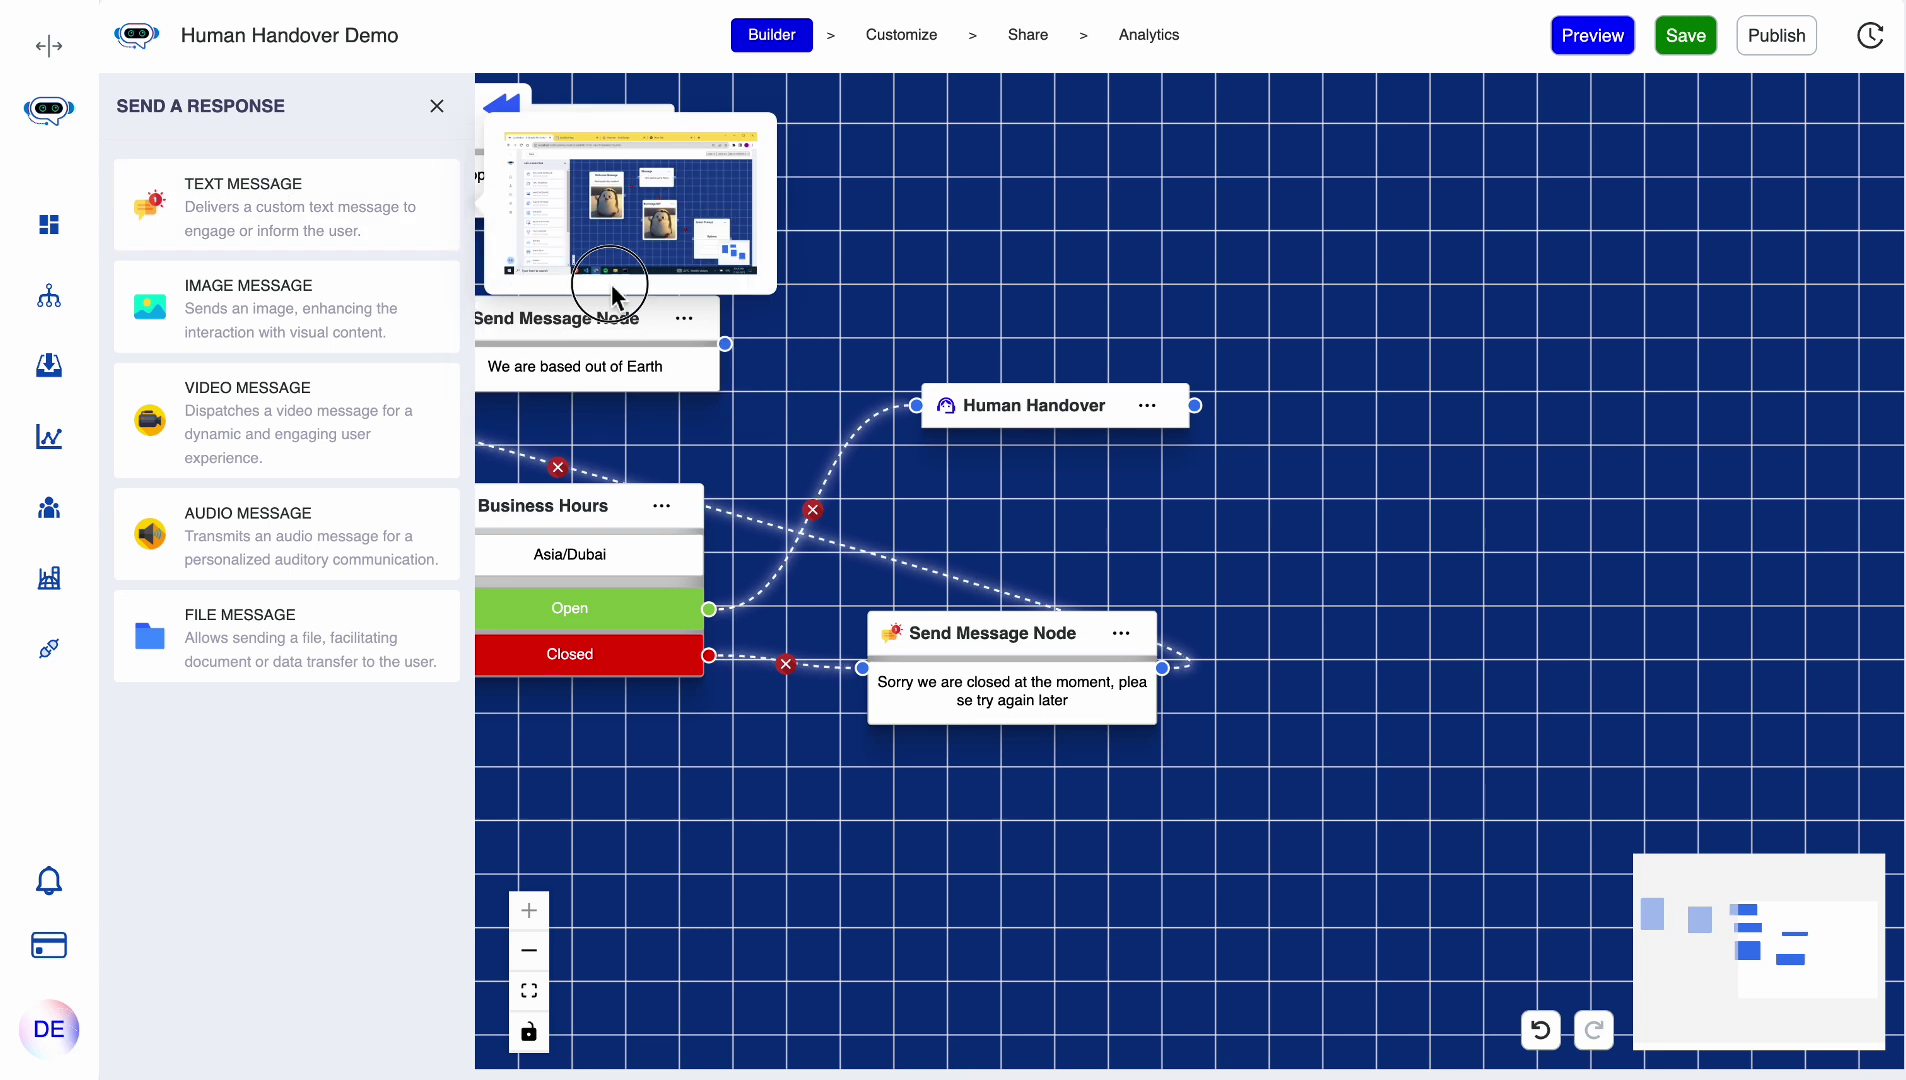
pyautogui.moveTo(600, 290); pyautogui.dragTo(1510, 438)
pyautogui.click(1510, 430)
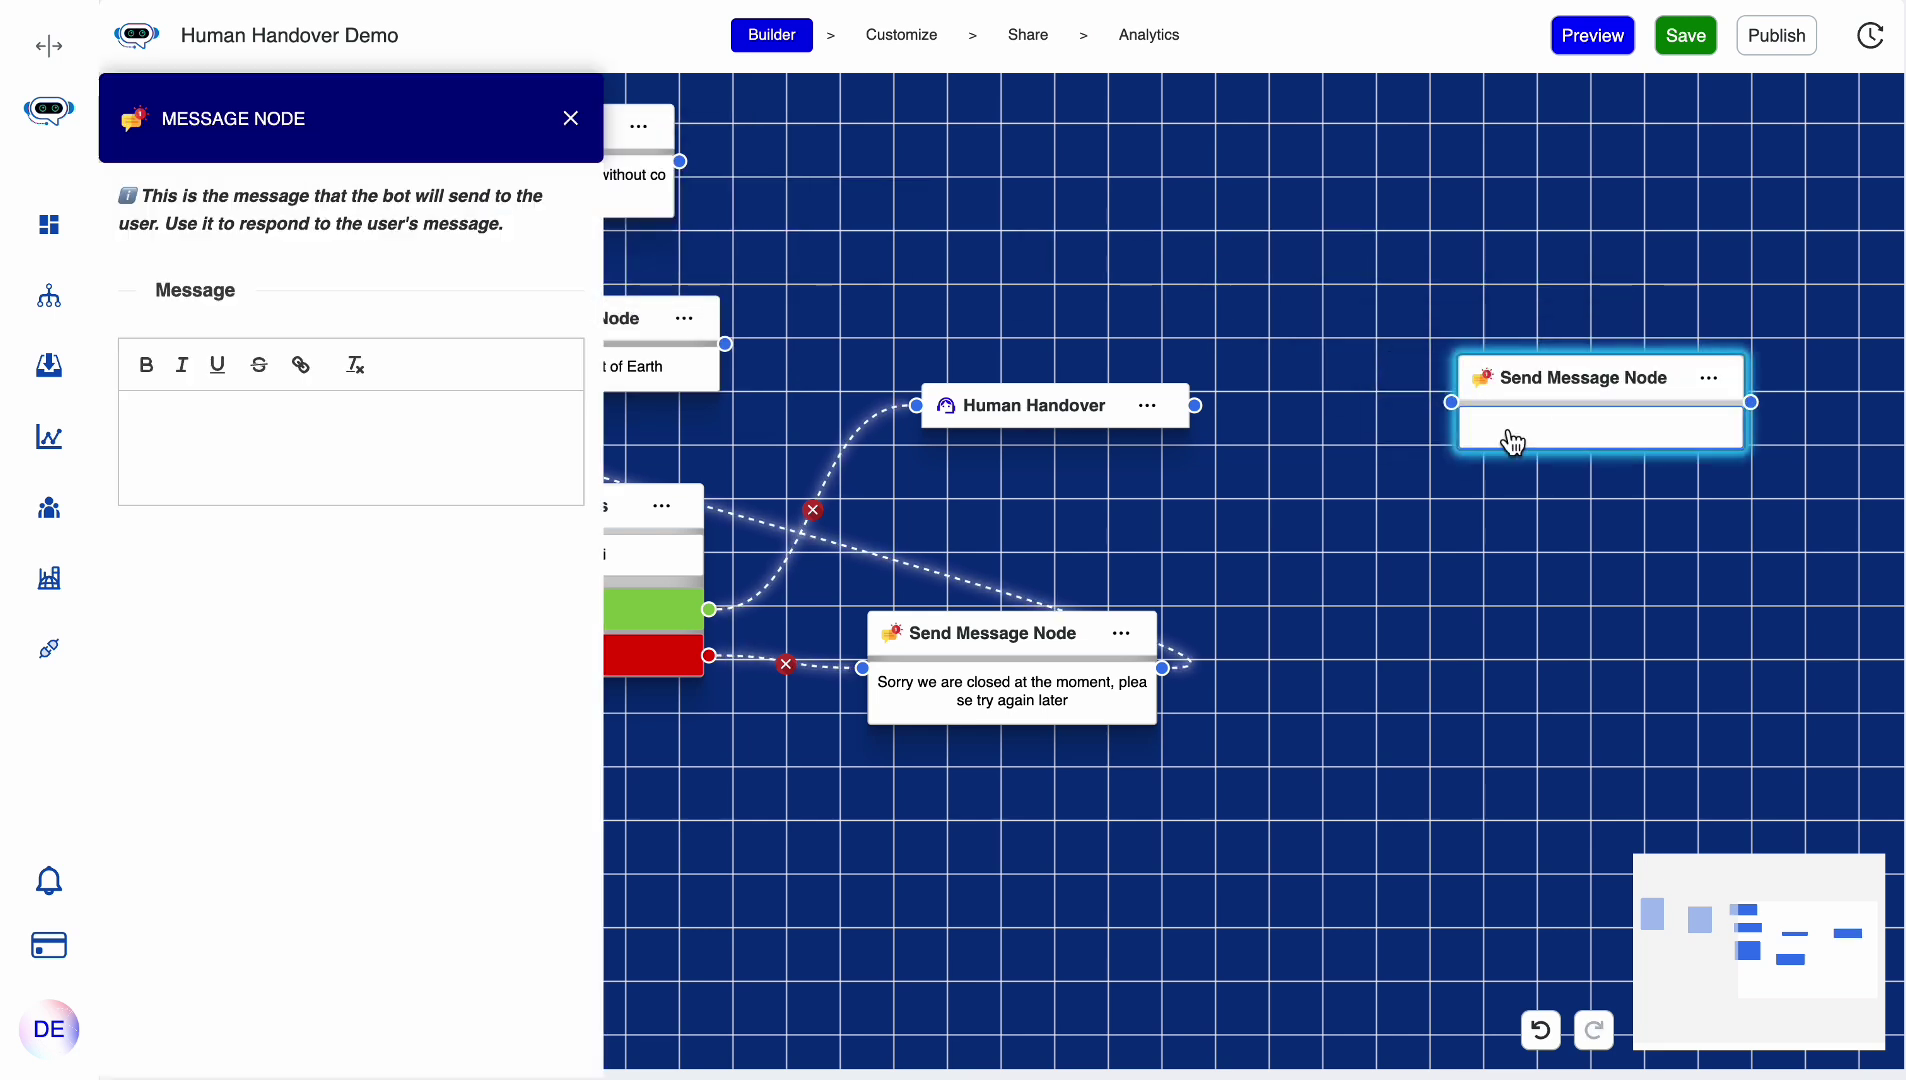
# - Set the new node's message to "Awesome, have a wonderful day!" and connect the Human Handover output to it
pyautogui.write('Awes')
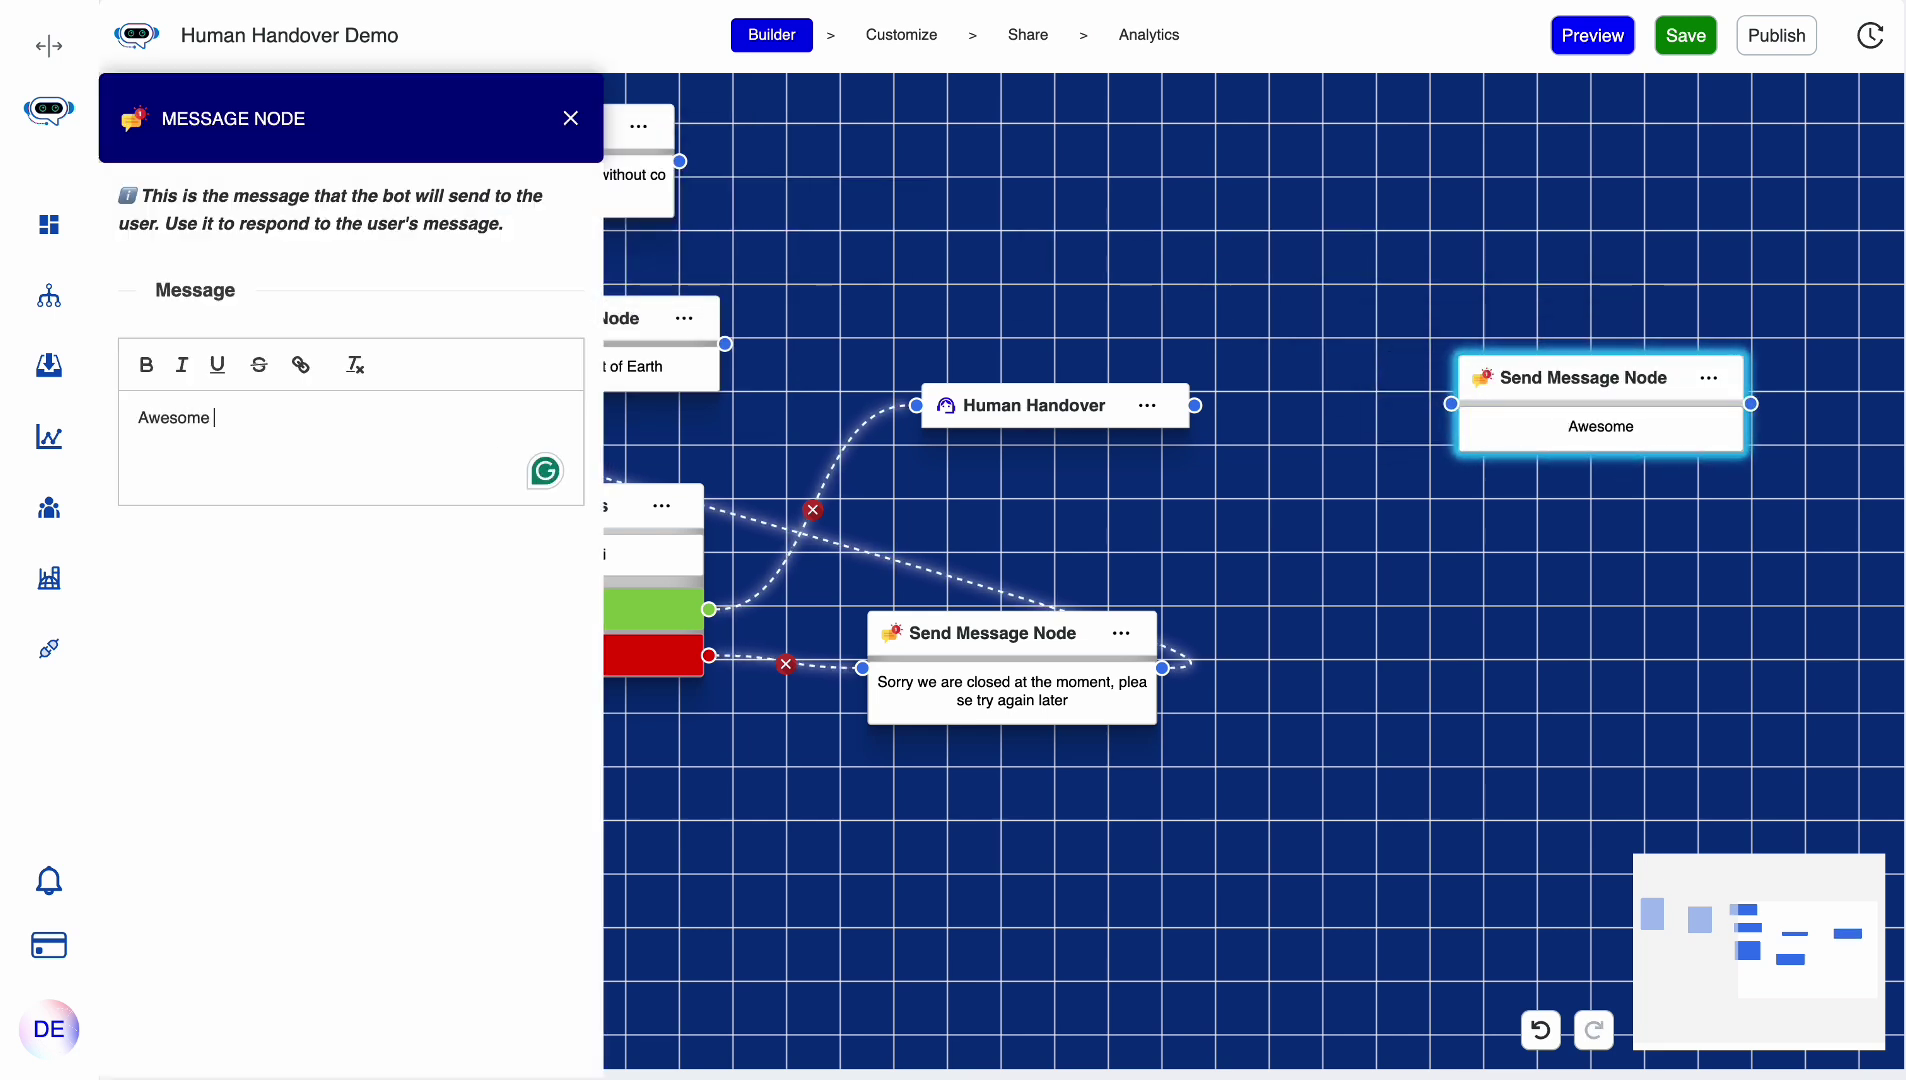
pyautogui.write('ome, have a wonder')
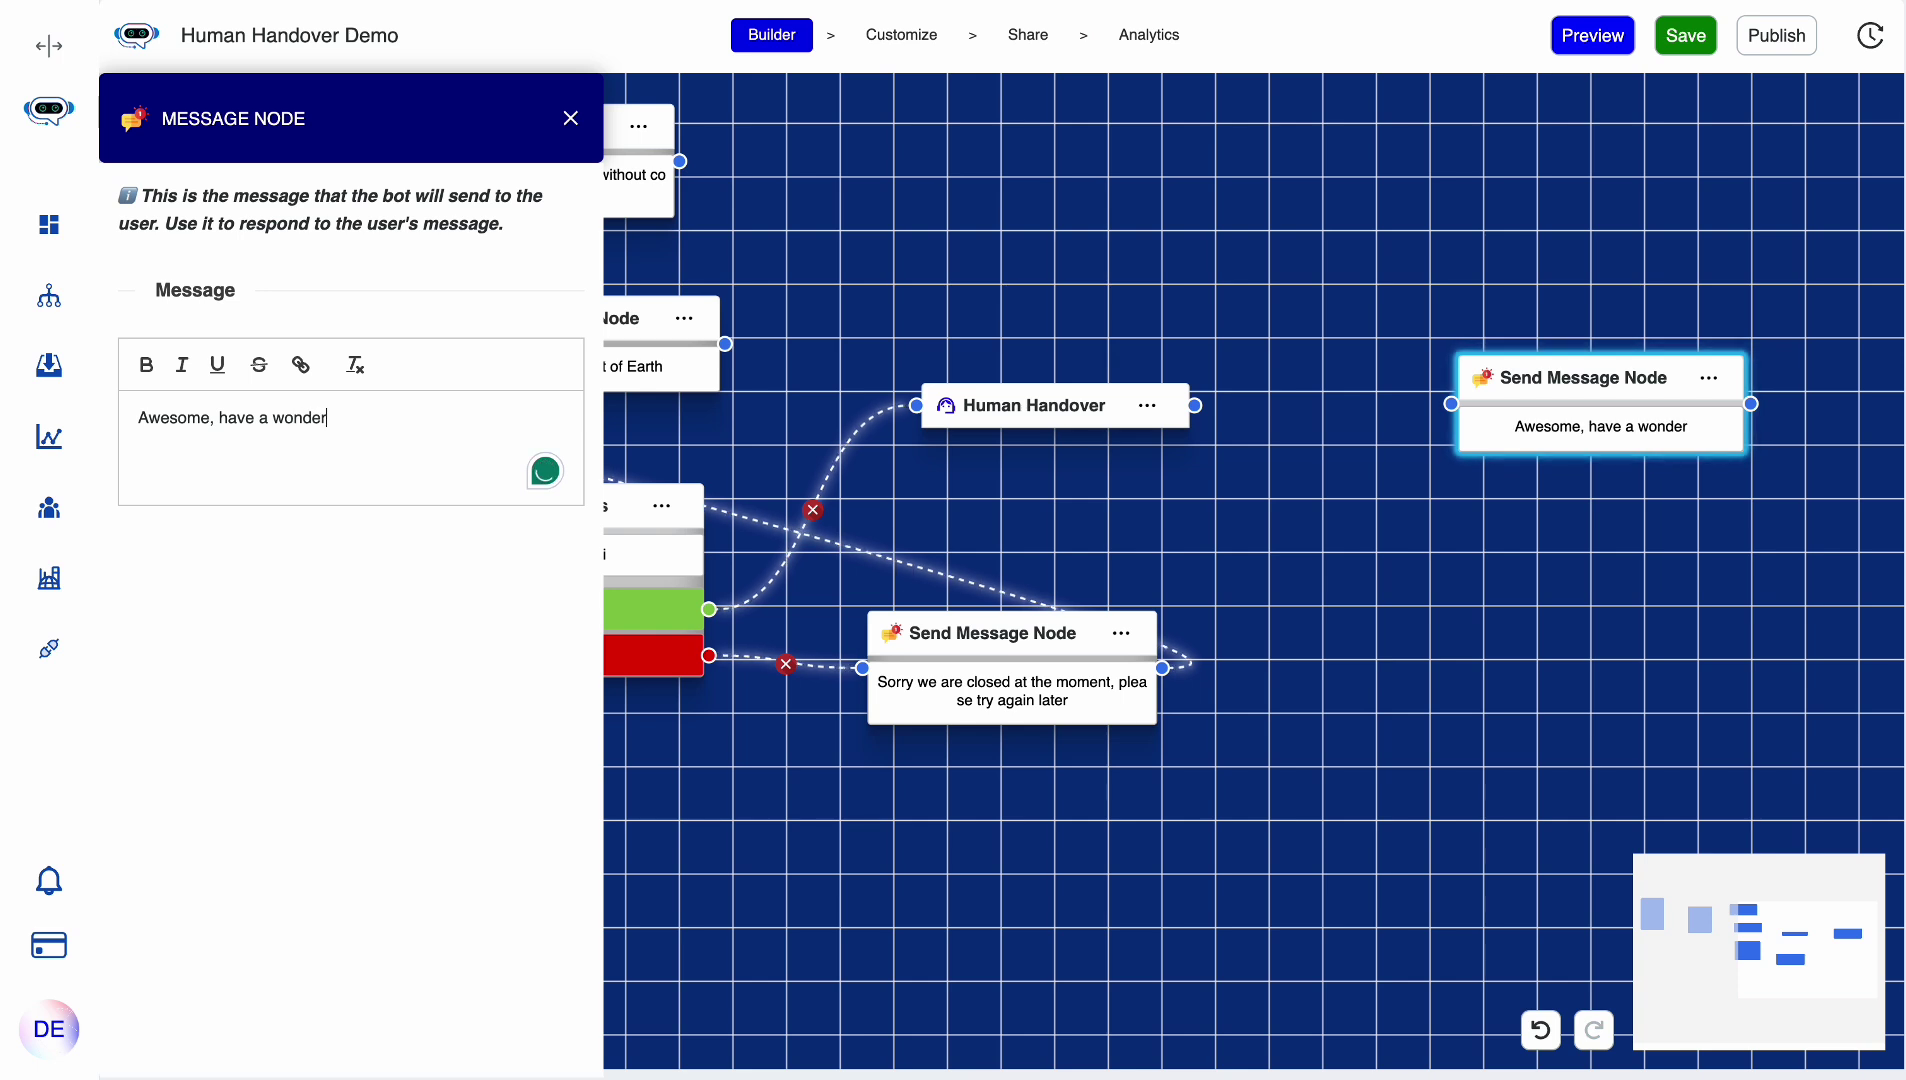
pyautogui.write('ful day!')
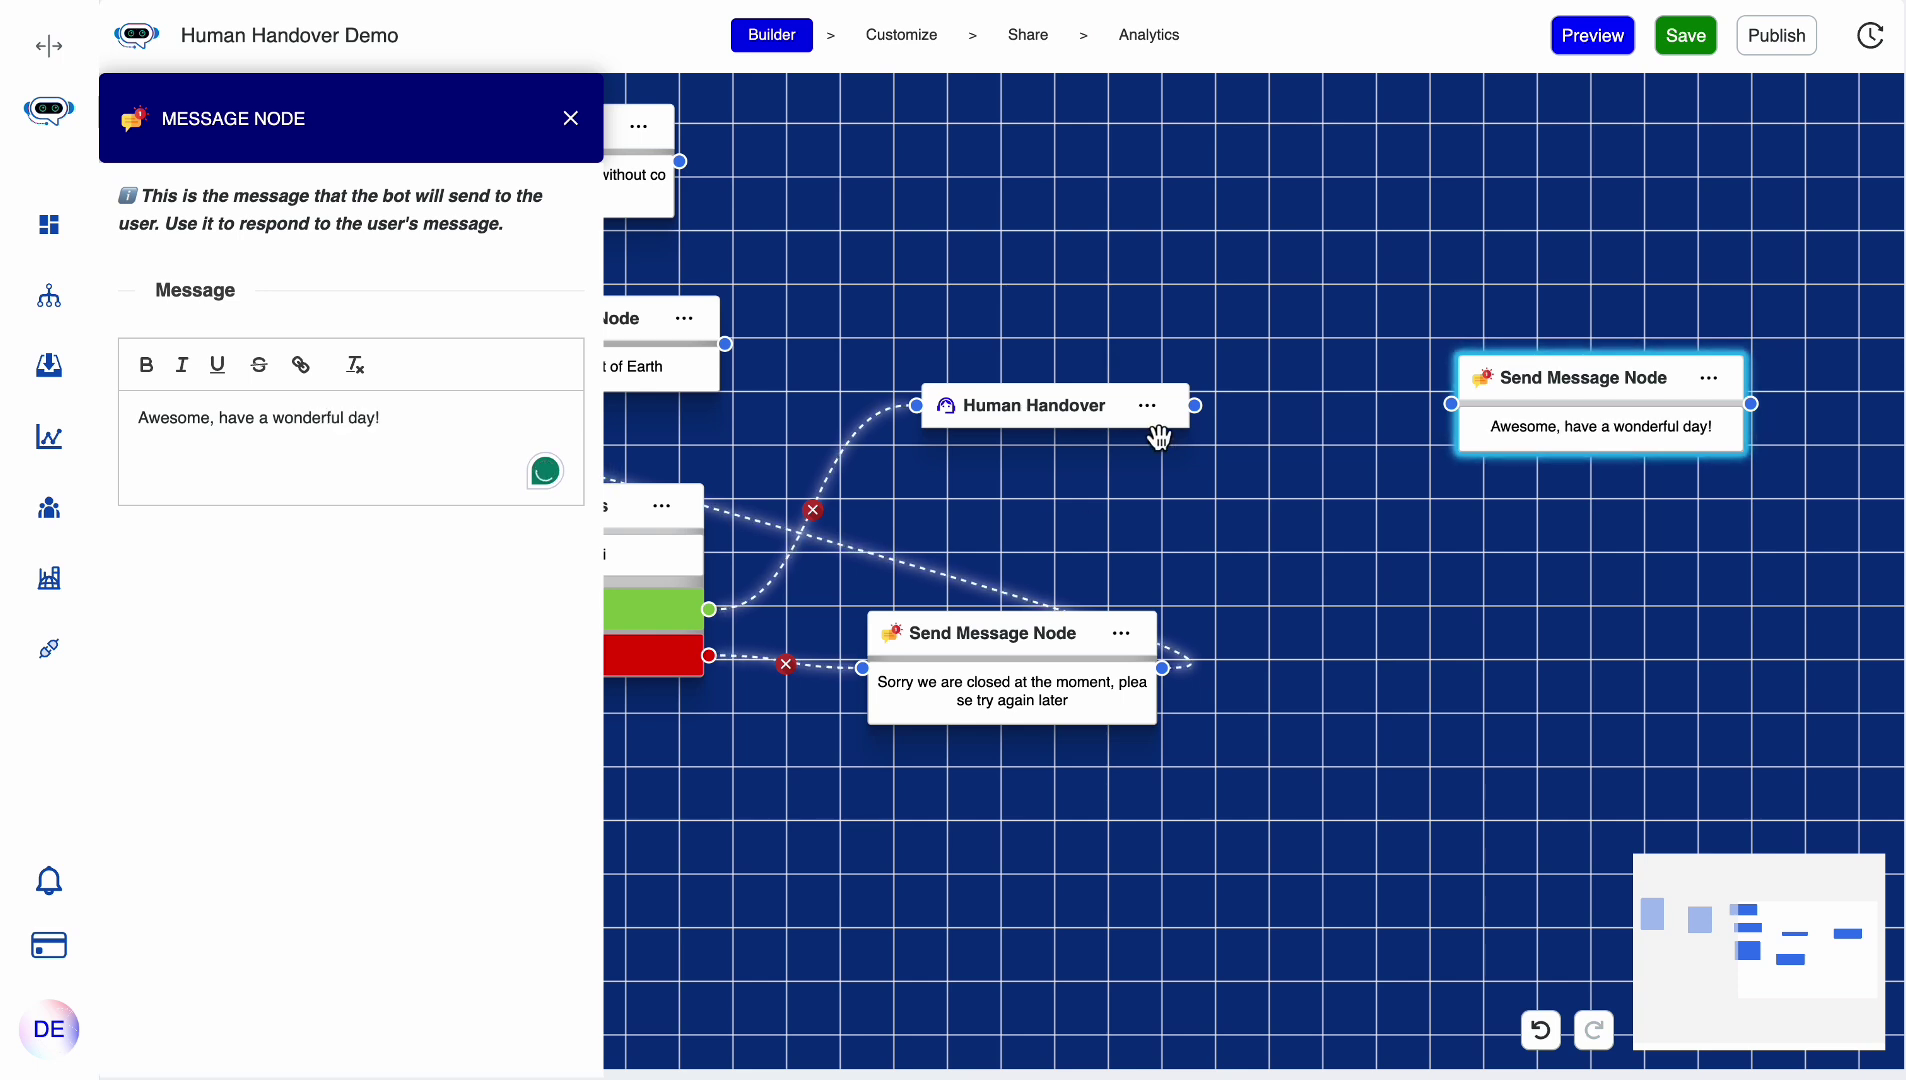
pyautogui.moveTo(1195, 405); pyautogui.dragTo(1451, 410)
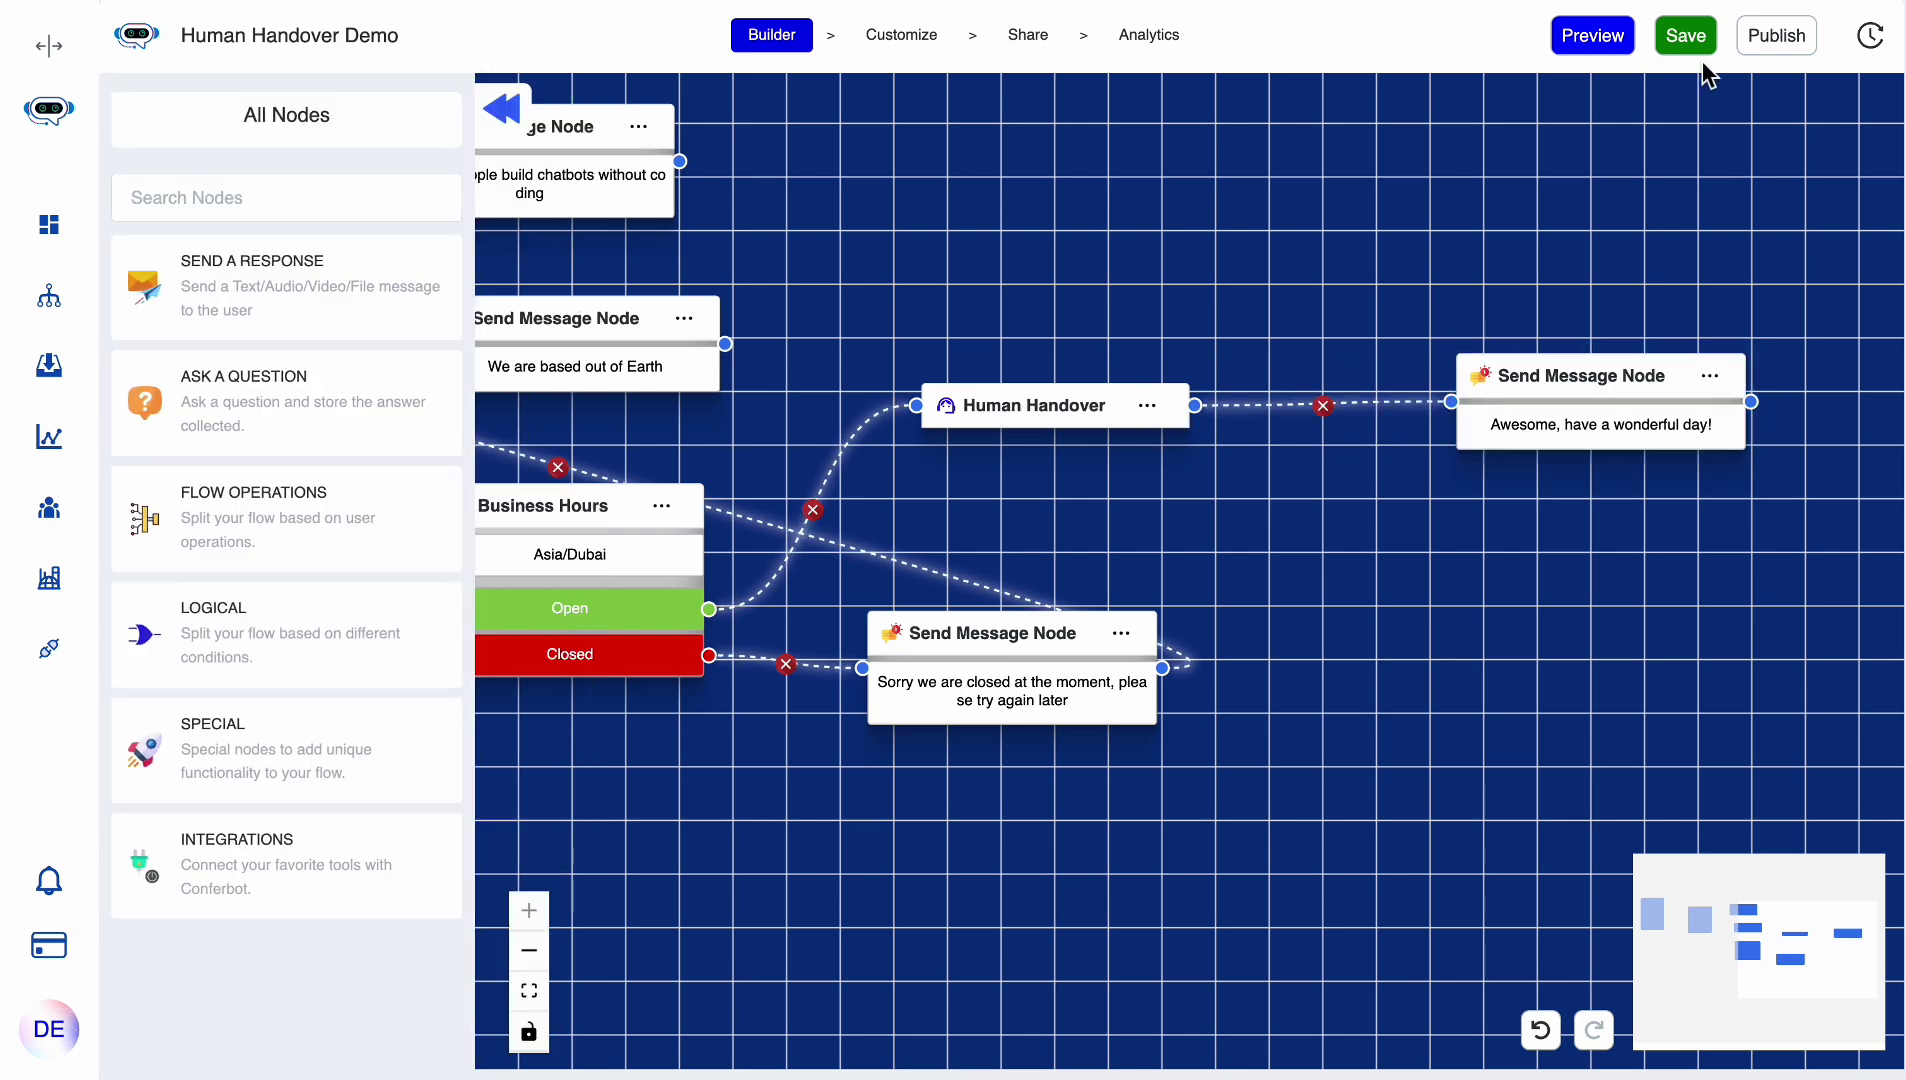
# - Save the chat flow and check its publish history
pyautogui.click(1687, 38)
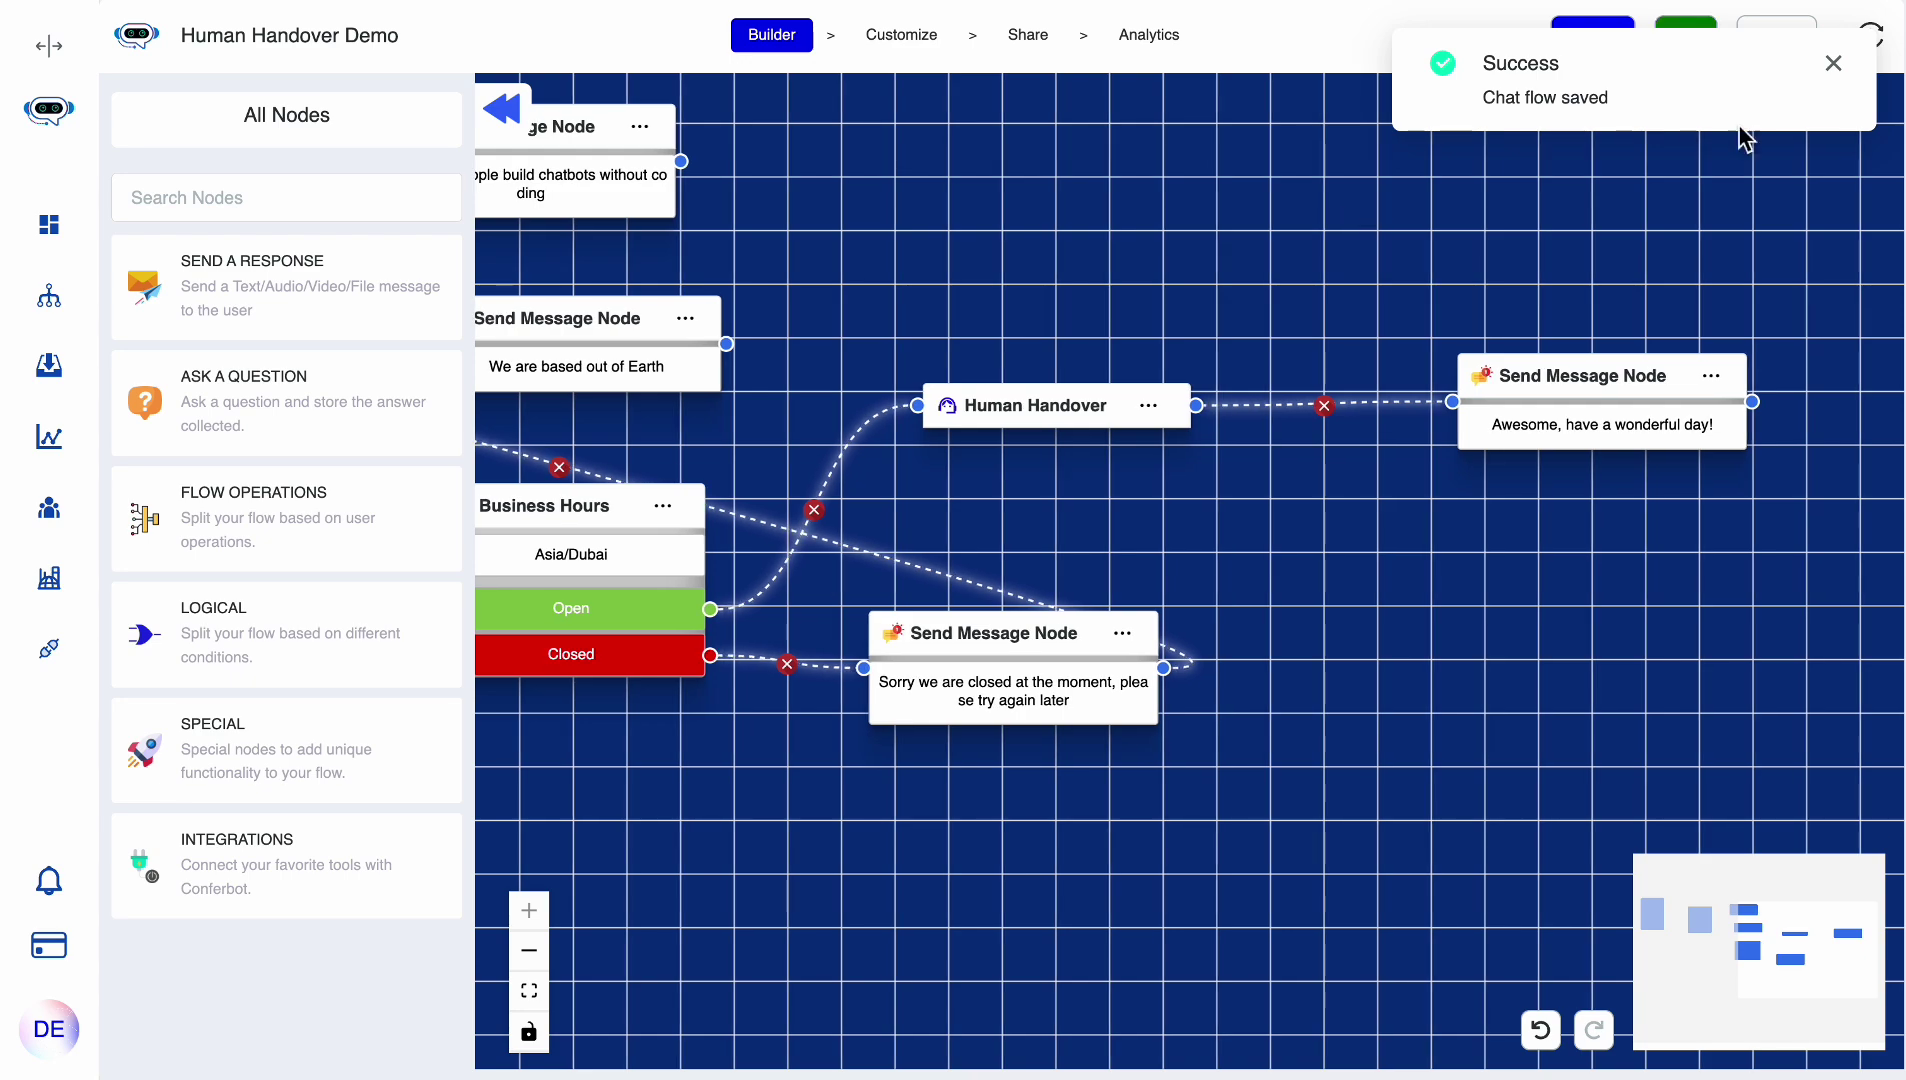
pyautogui.click(1845, 78)
pyautogui.moveTo(1294, 217); pyautogui.dragTo(1583, 298)
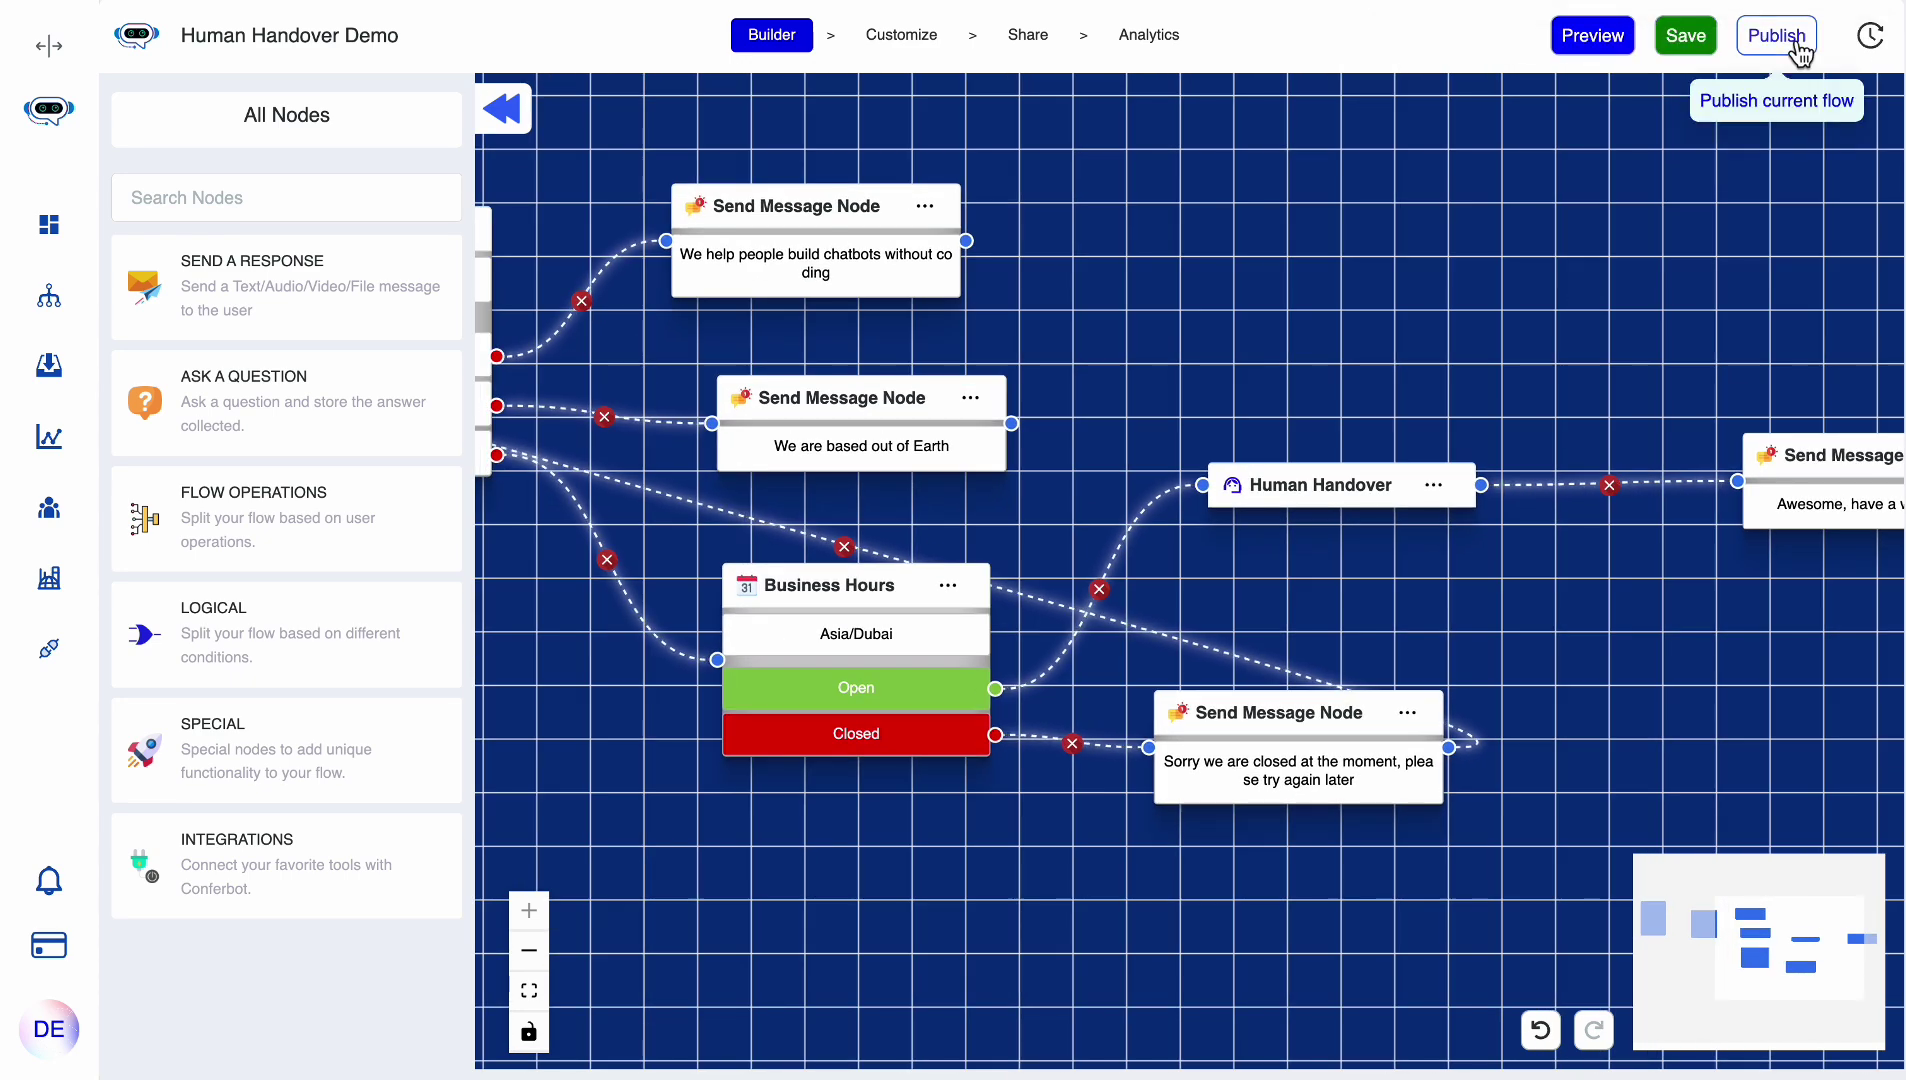
pyautogui.scroll(-3, 1246, 438)
pyautogui.scroll(2, 1408, 425)
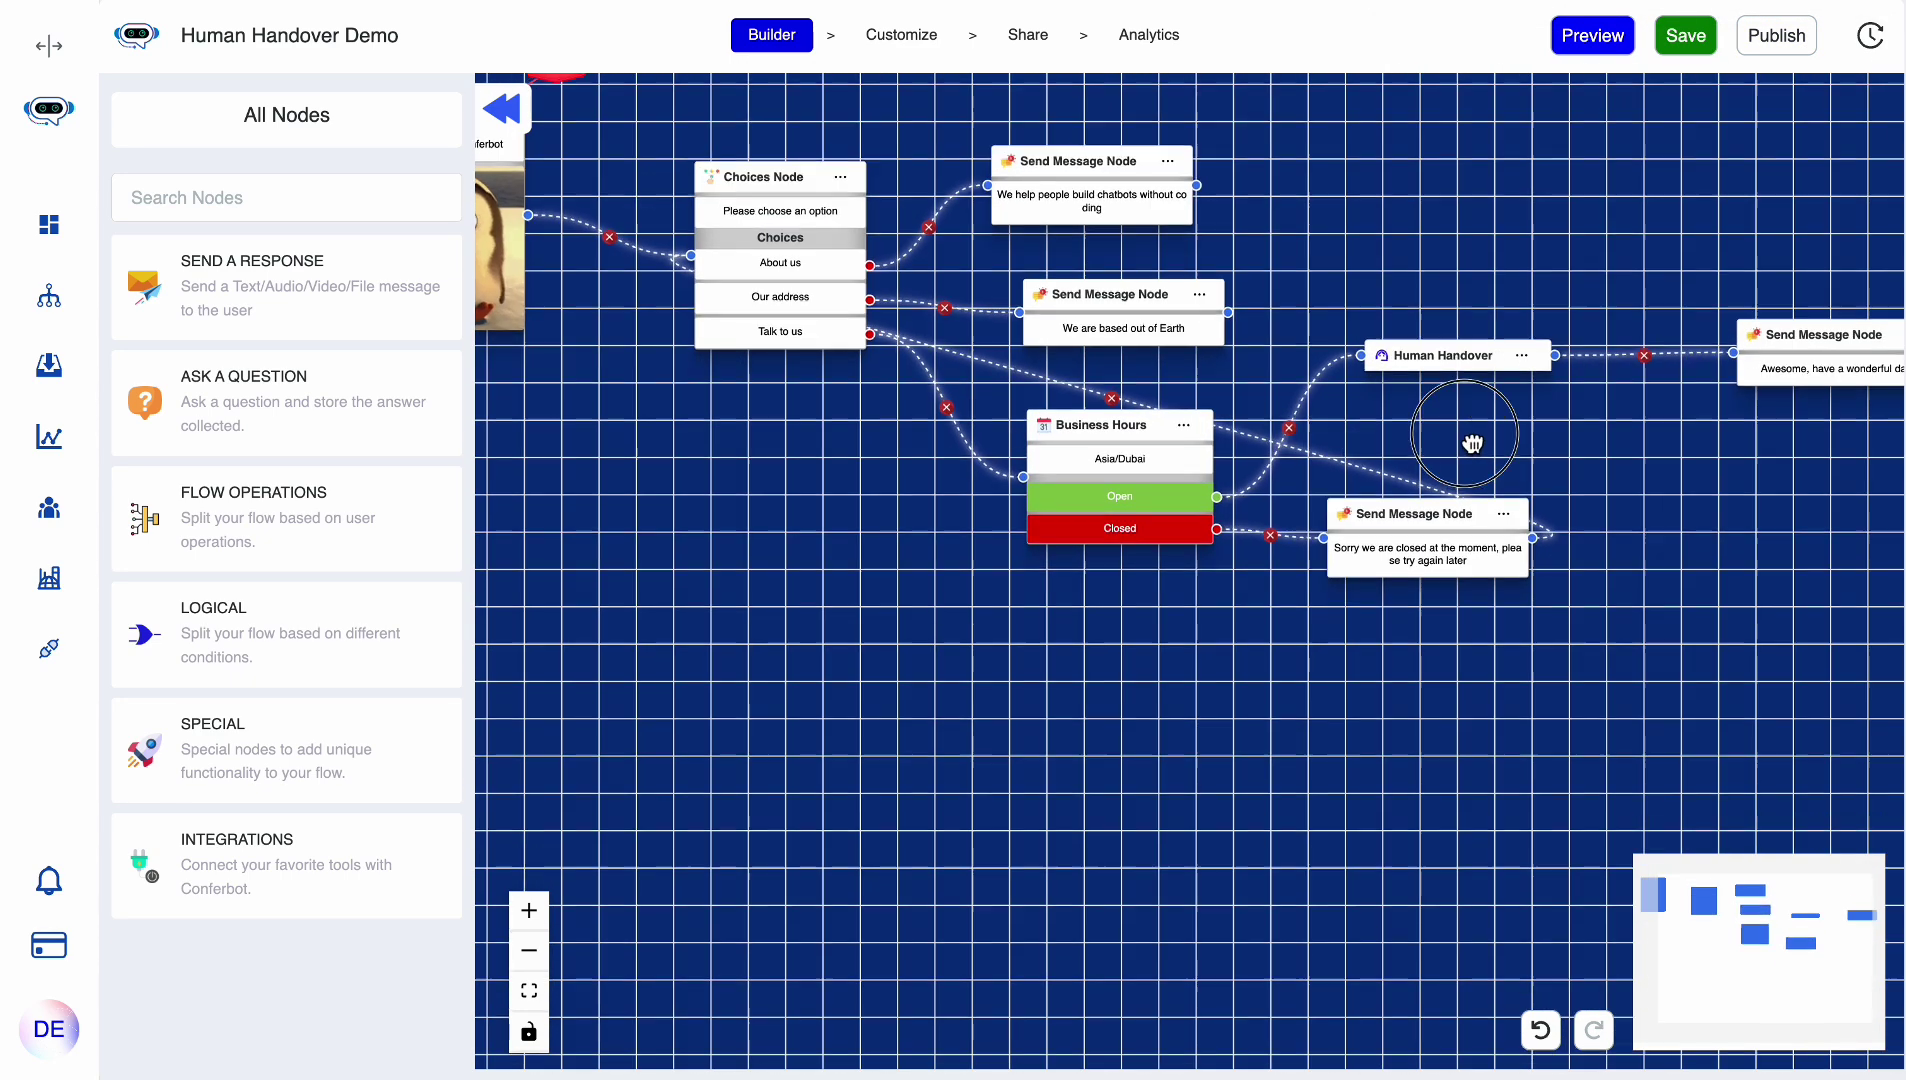
pyautogui.moveTo(1476, 438); pyautogui.dragTo(1441, 632)
pyautogui.moveTo(1410, 370); pyautogui.dragTo(1519, 368)
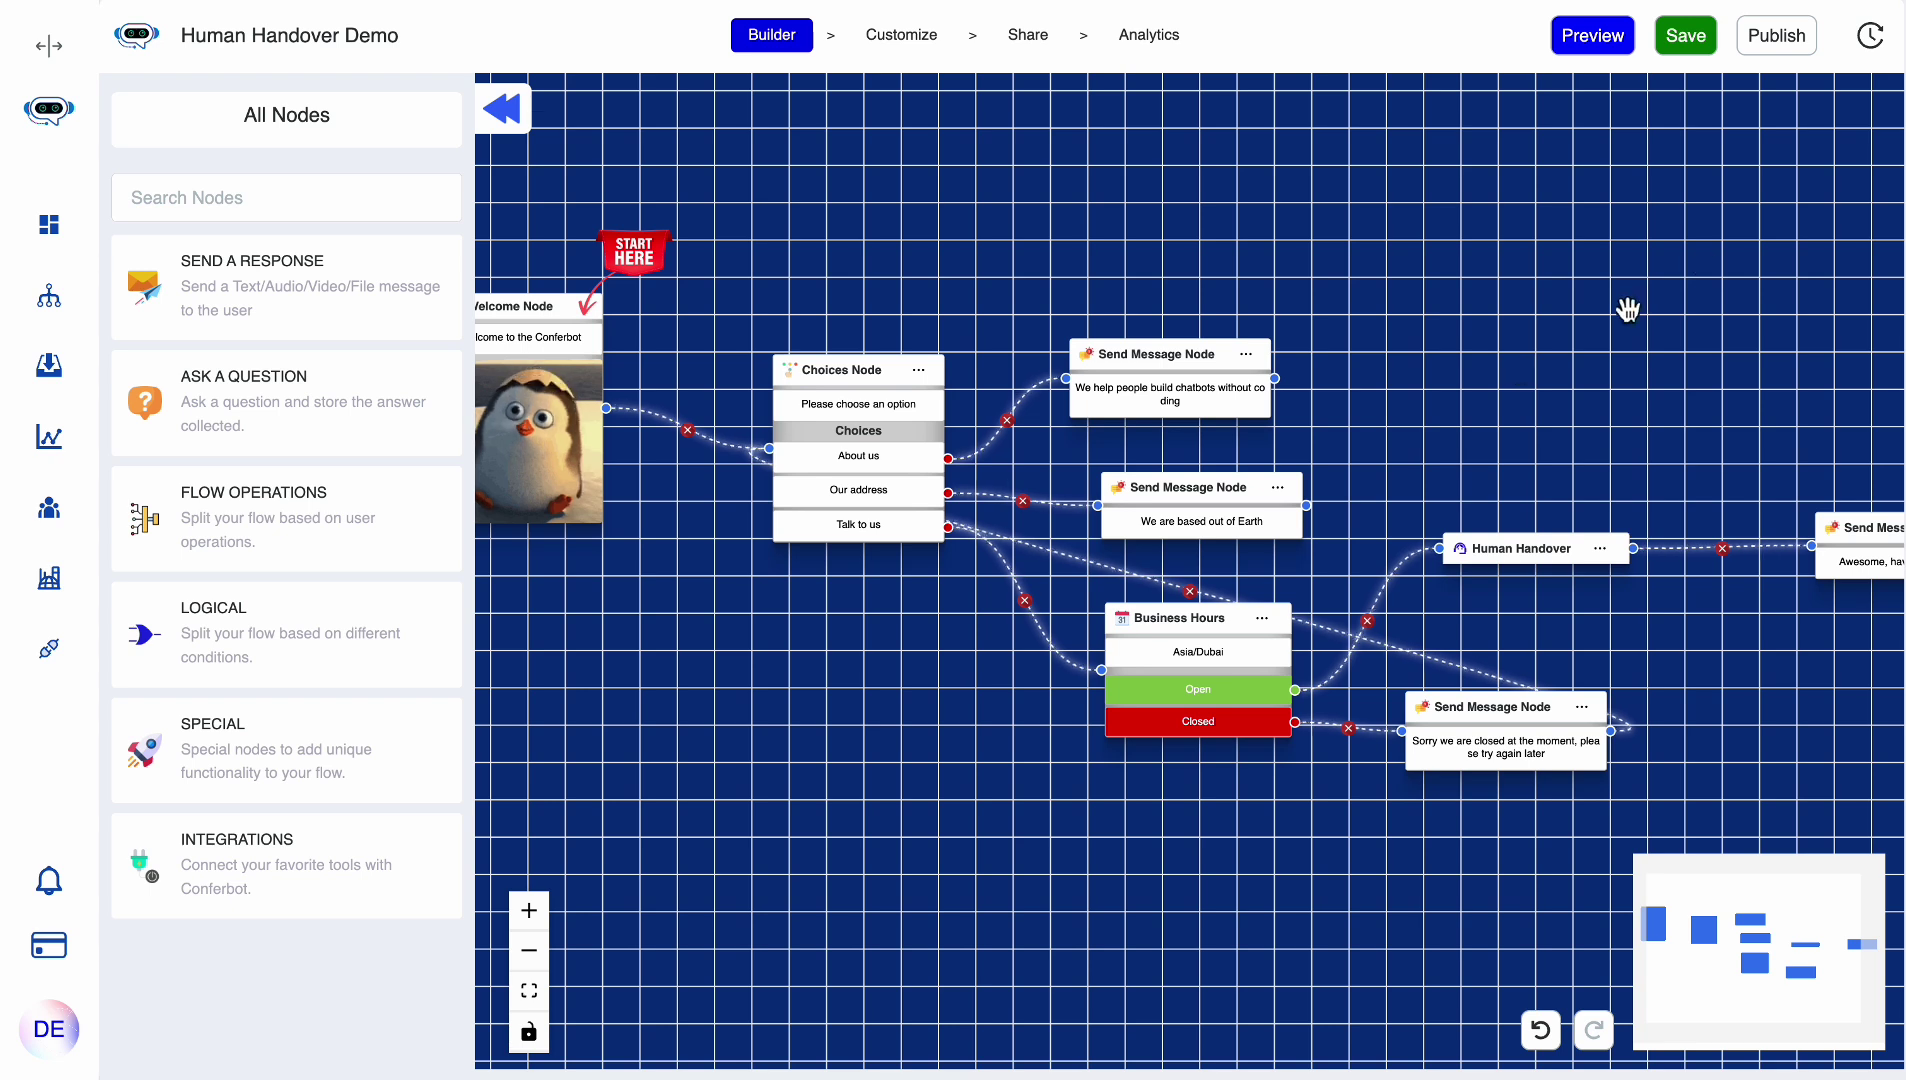
pyautogui.click(1888, 37)
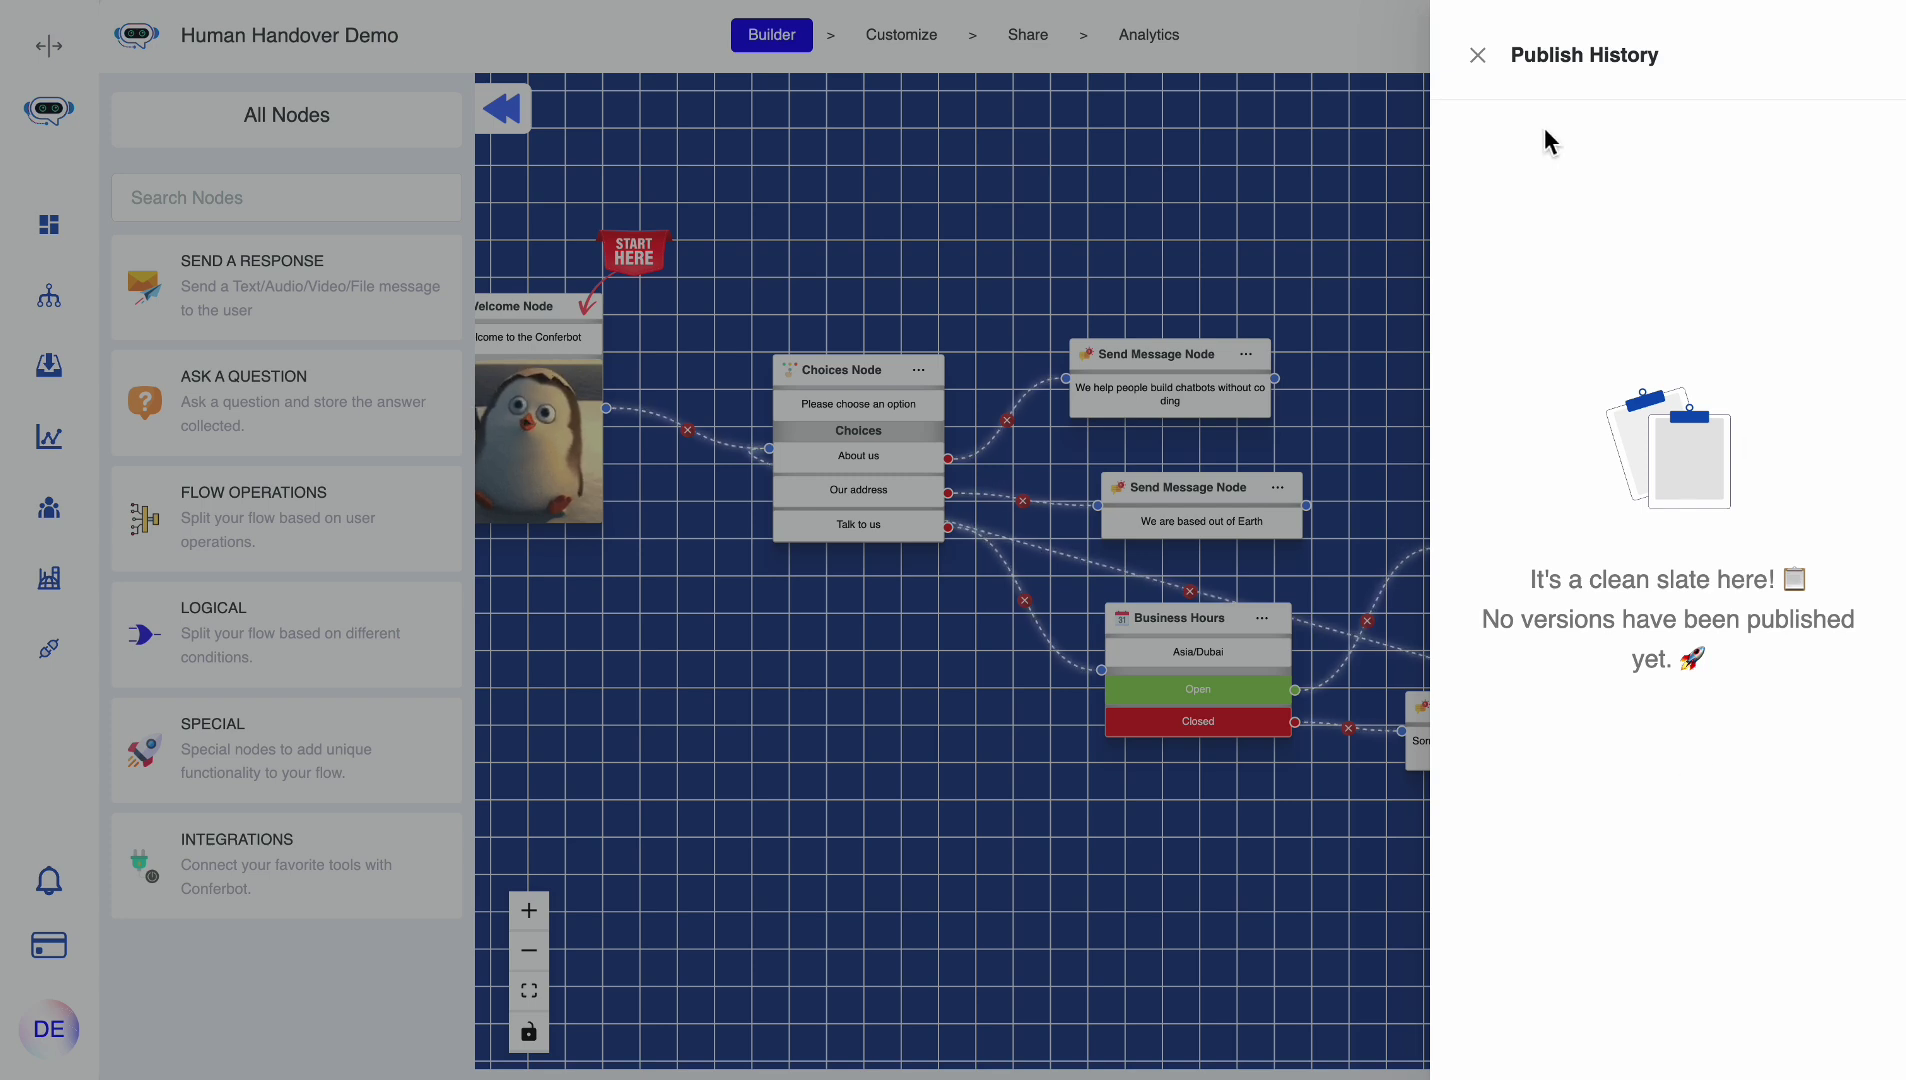
pyautogui.click(1477, 55)
# - Publish the chatbot and move the "Awesome, have a wonderful day!" message node slightly higher and closer to Human Handover
pyautogui.moveTo(1471, 303); pyautogui.dragTo(1362, 296)
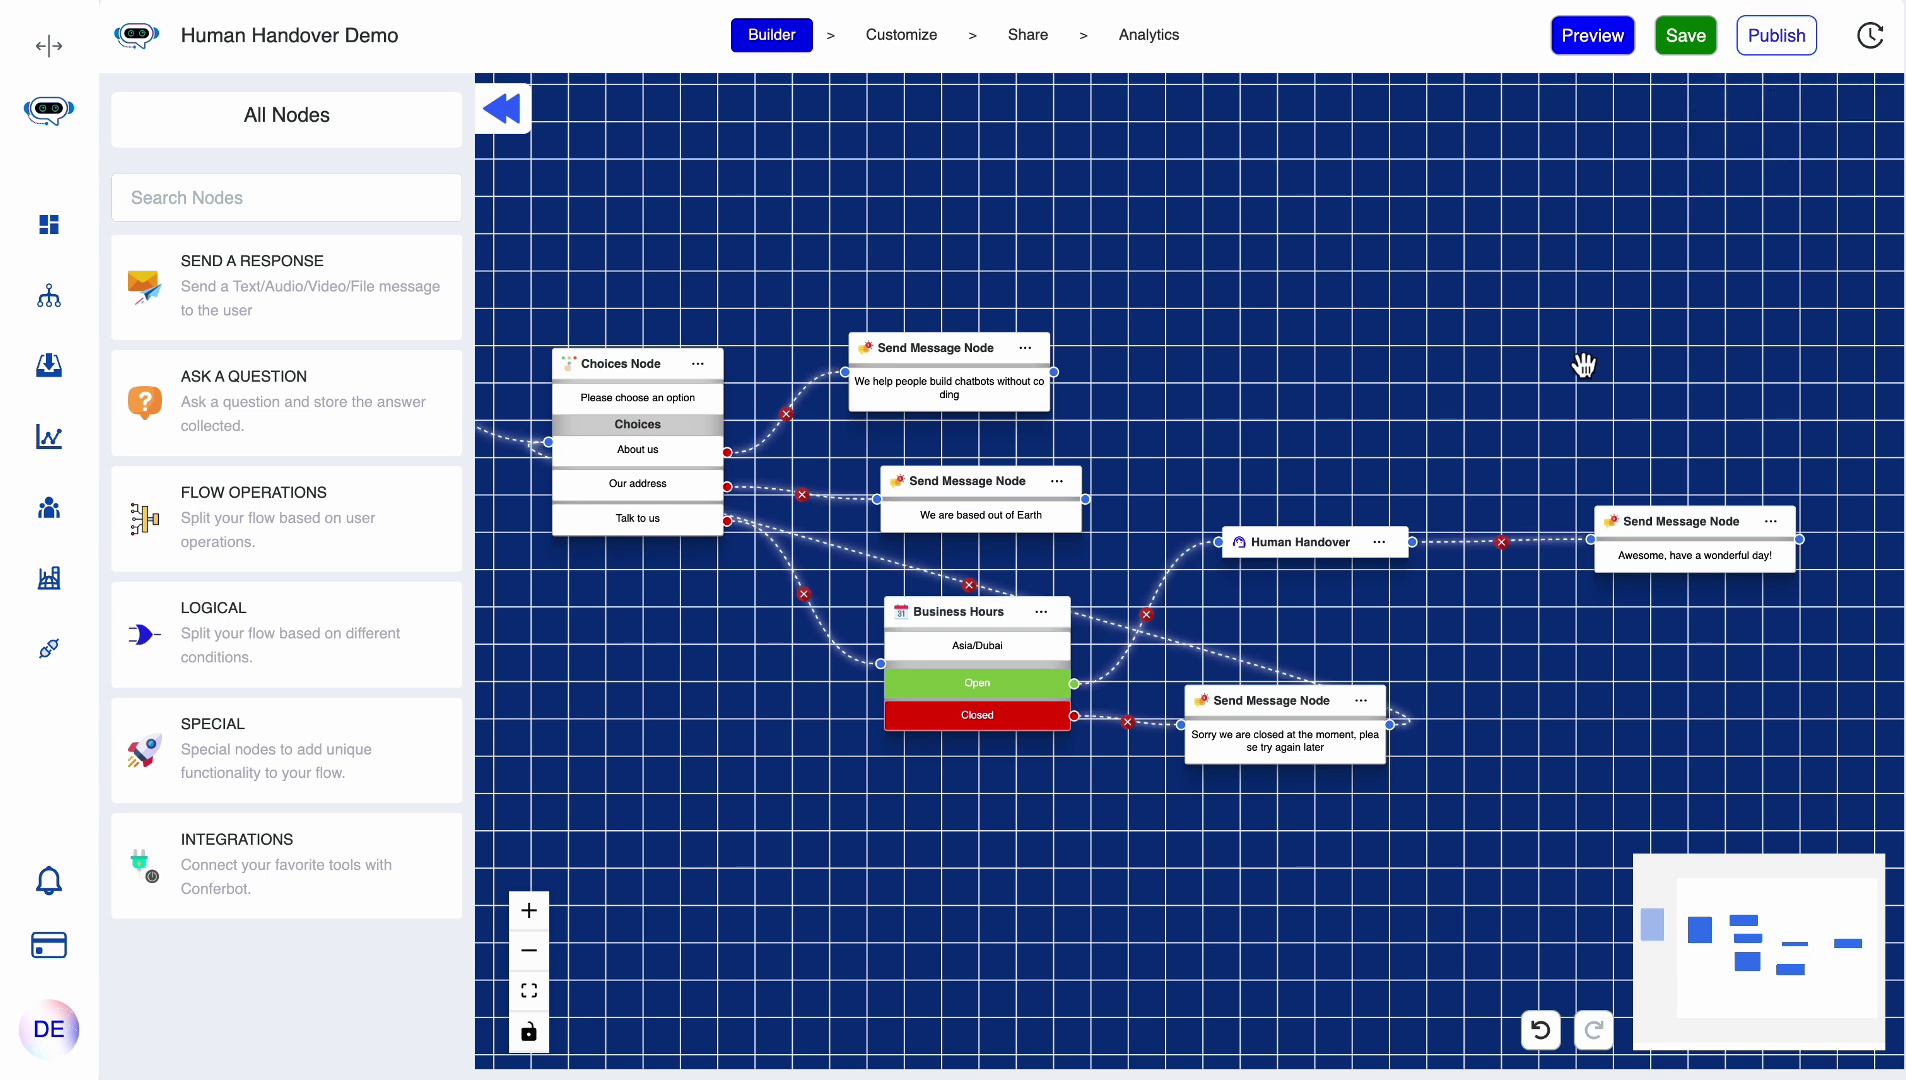
pyautogui.moveTo(1668, 530); pyautogui.dragTo(1593, 470)
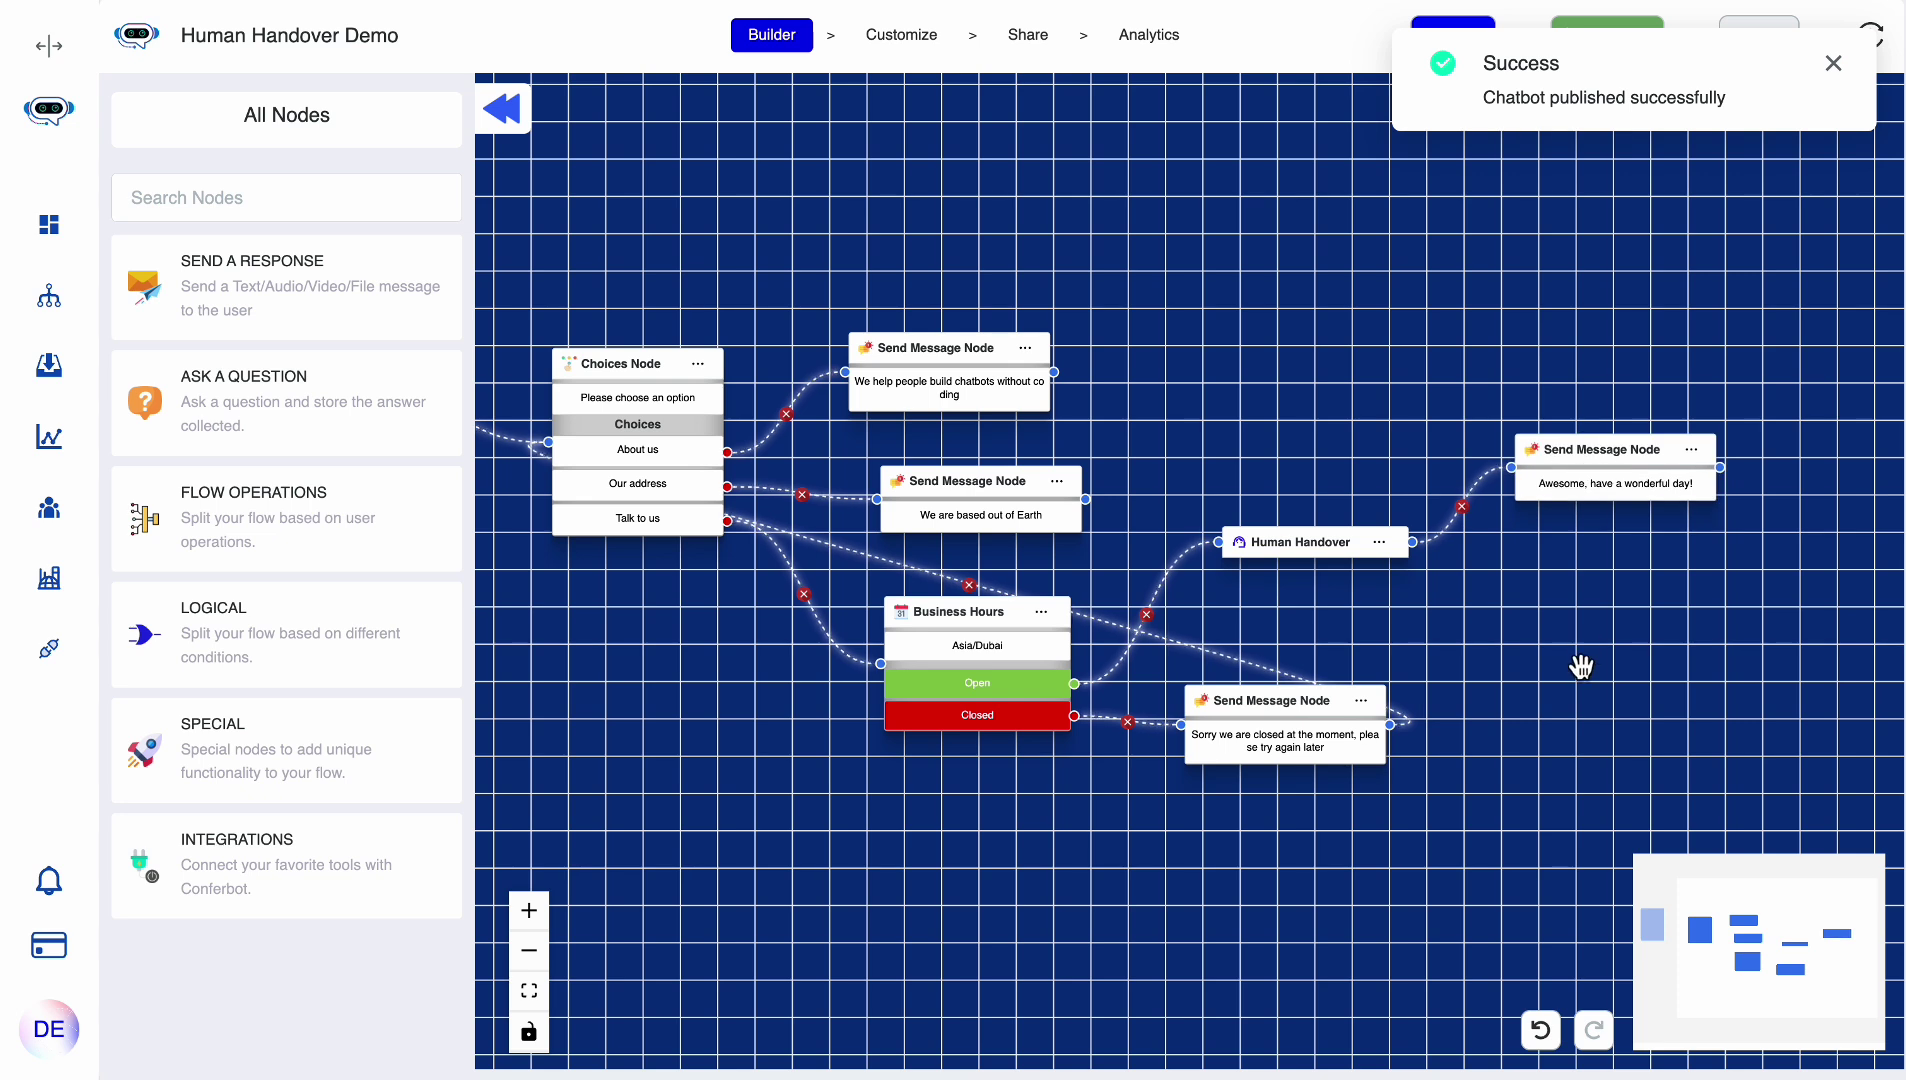
pyautogui.scroll(3, 1580, 662)
pyautogui.moveTo(1503, 635); pyautogui.dragTo(1608, 668)
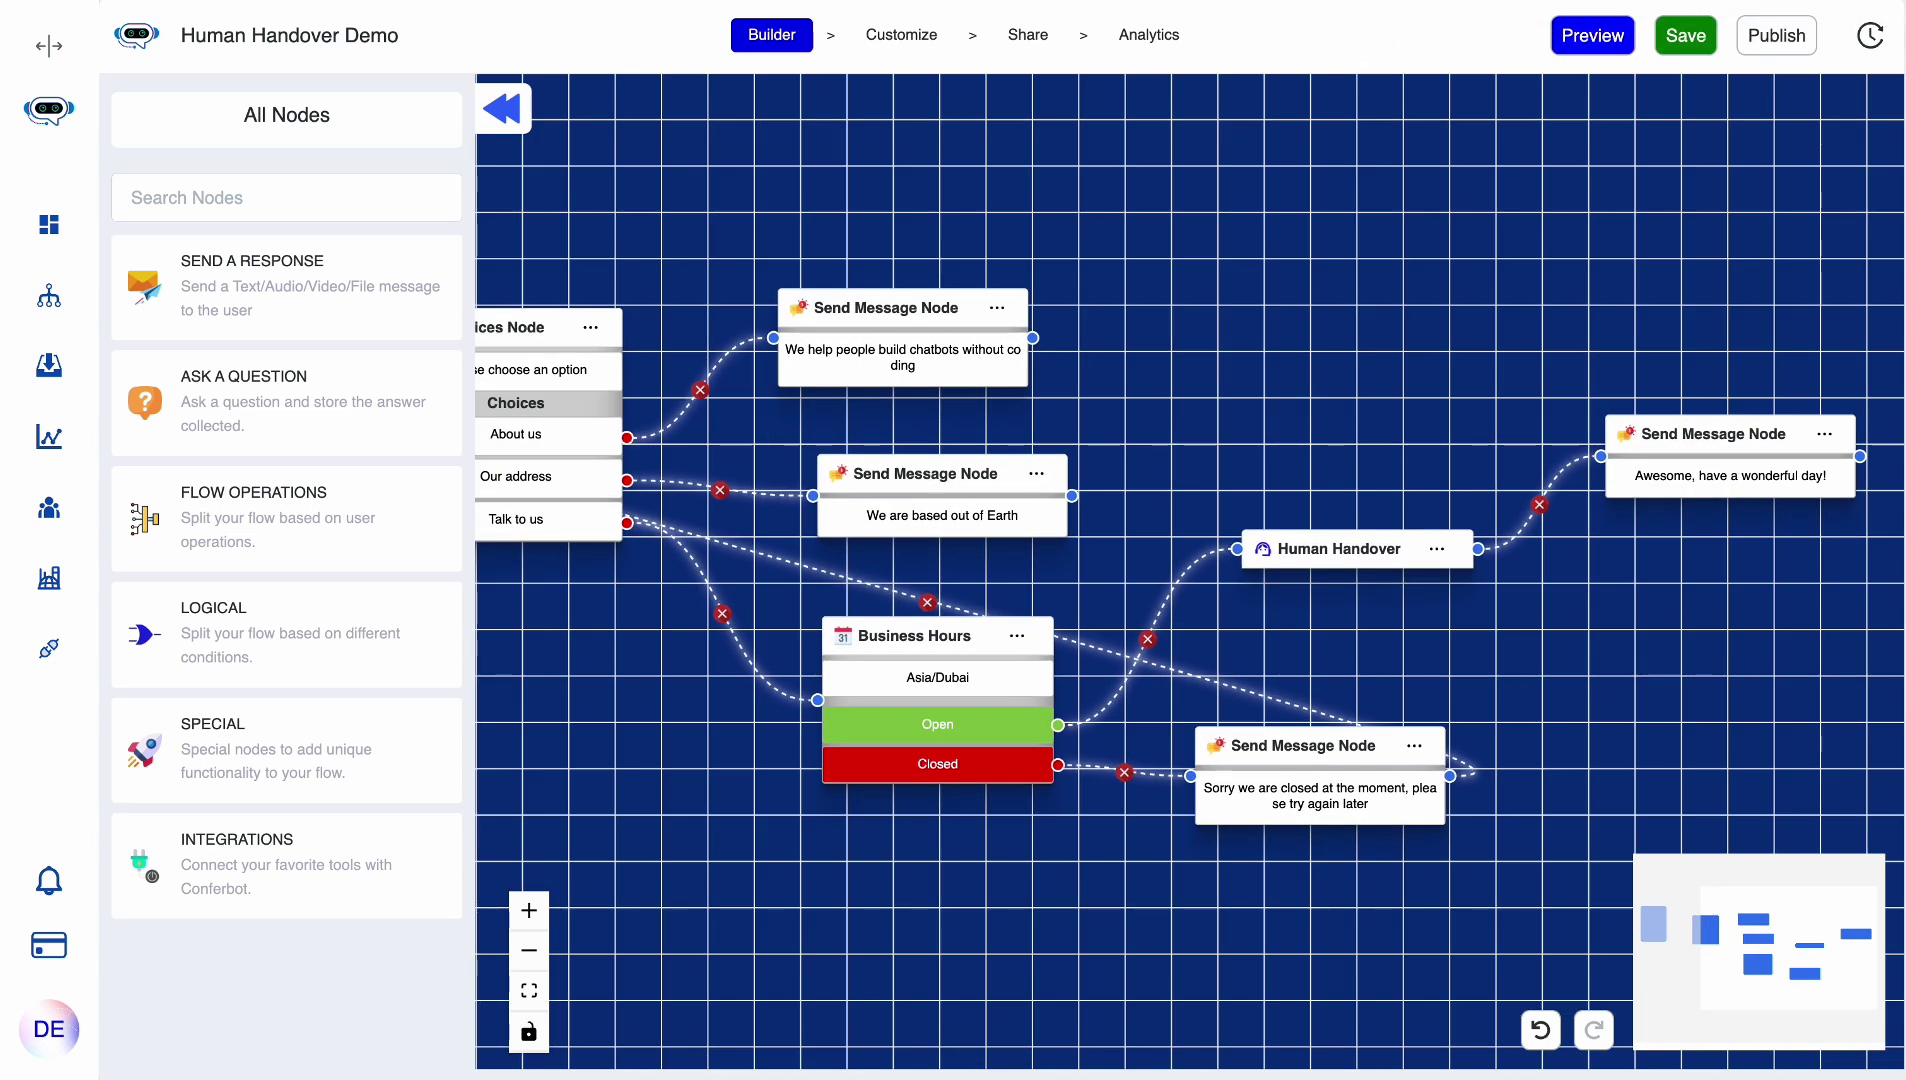
# - Review the published version in the publish history and close the history
pyautogui.click(1870, 35)
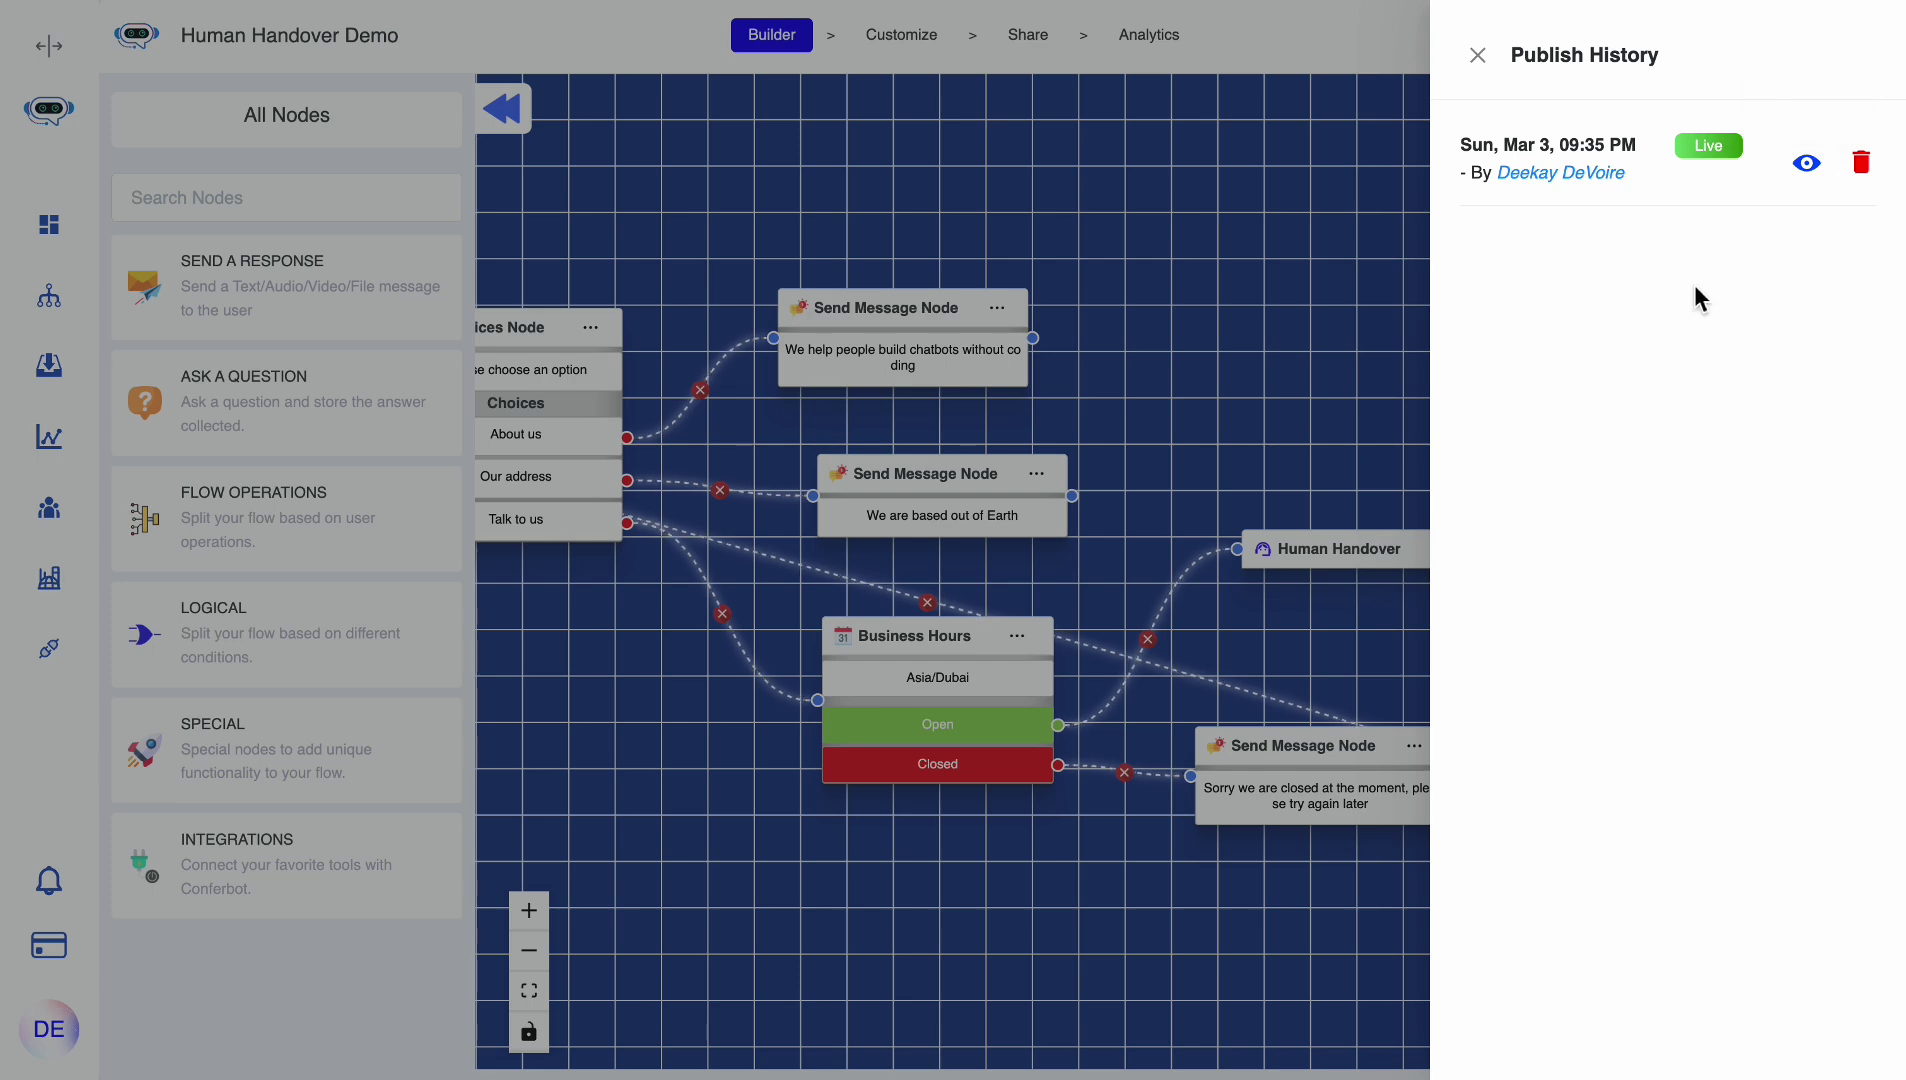
pyautogui.click(1275, 463)
# - Preview the flow beside the canvas, test the "Our address" choice and close the preview
pyautogui.moveTo(1208, 272); pyautogui.dragTo(1436, 292)
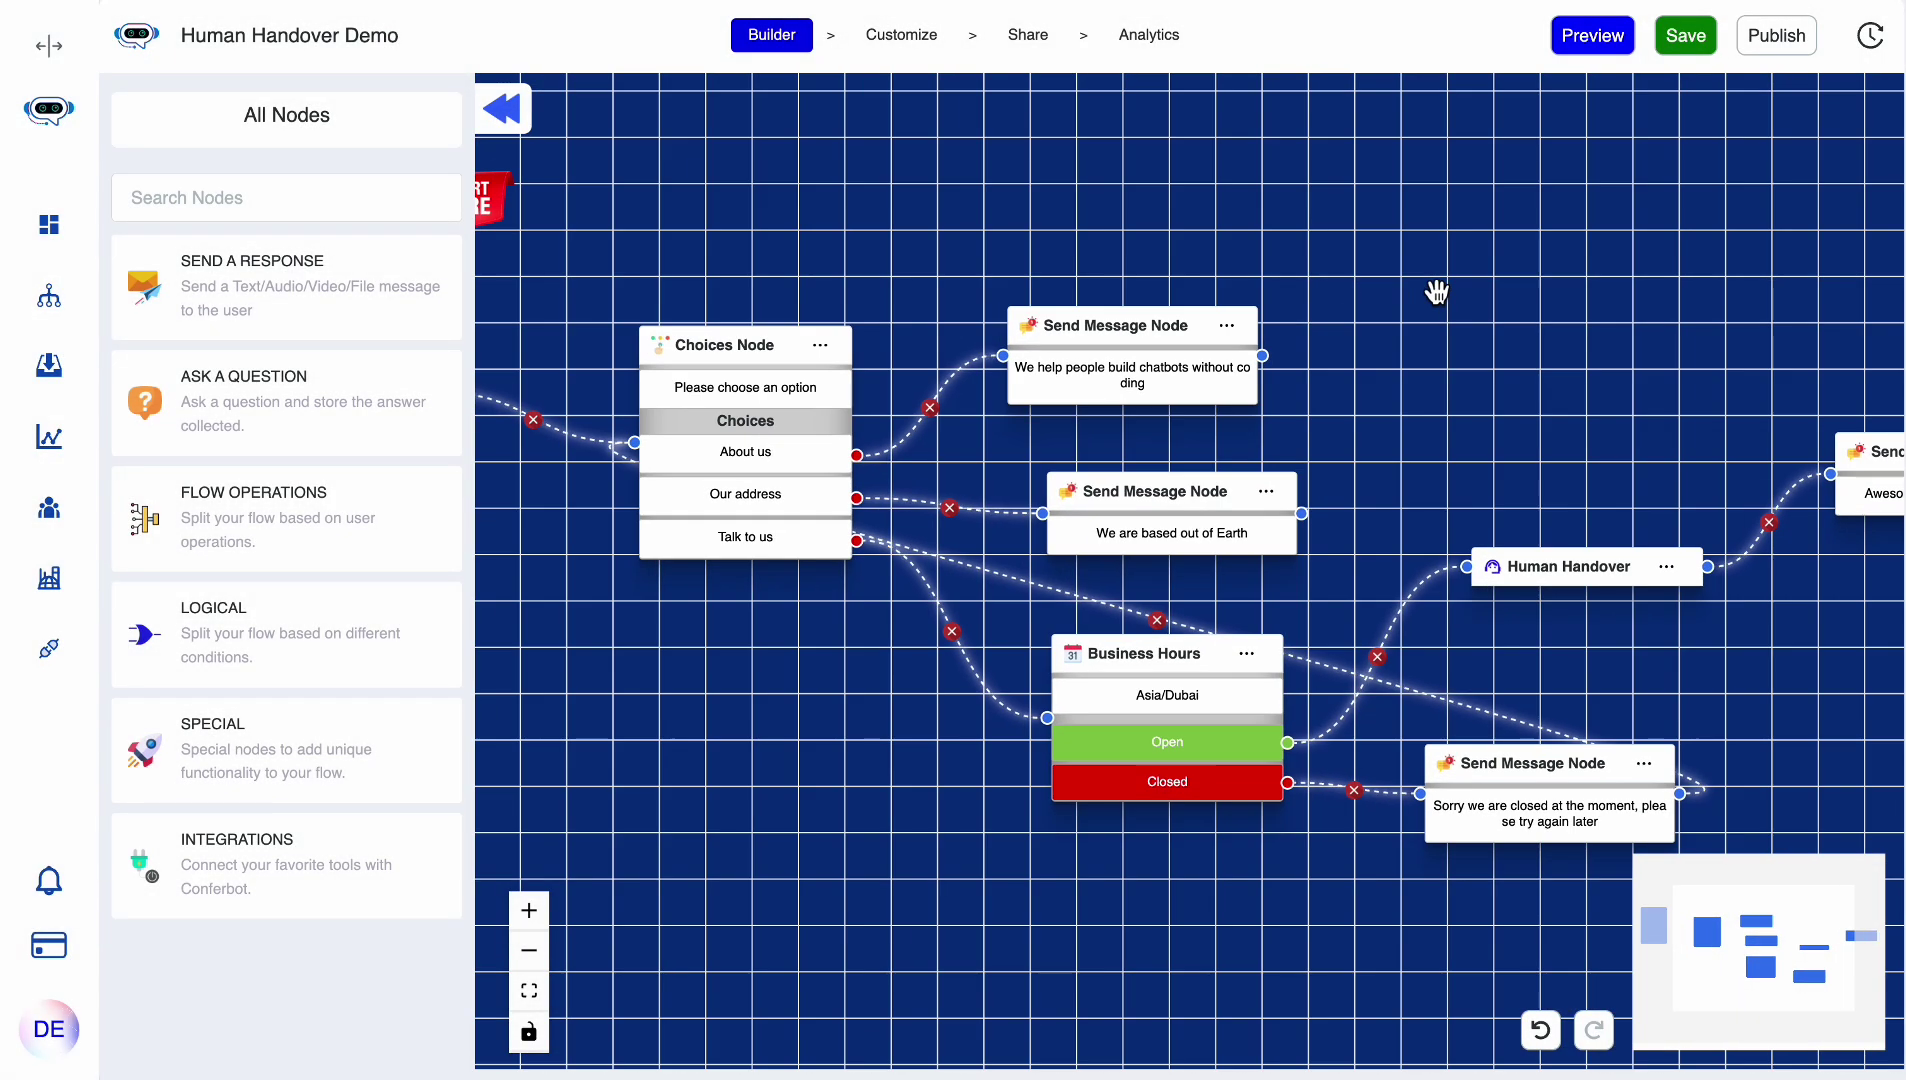
pyautogui.moveTo(872, 218); pyautogui.dragTo(988, 246)
pyautogui.click(1578, 48)
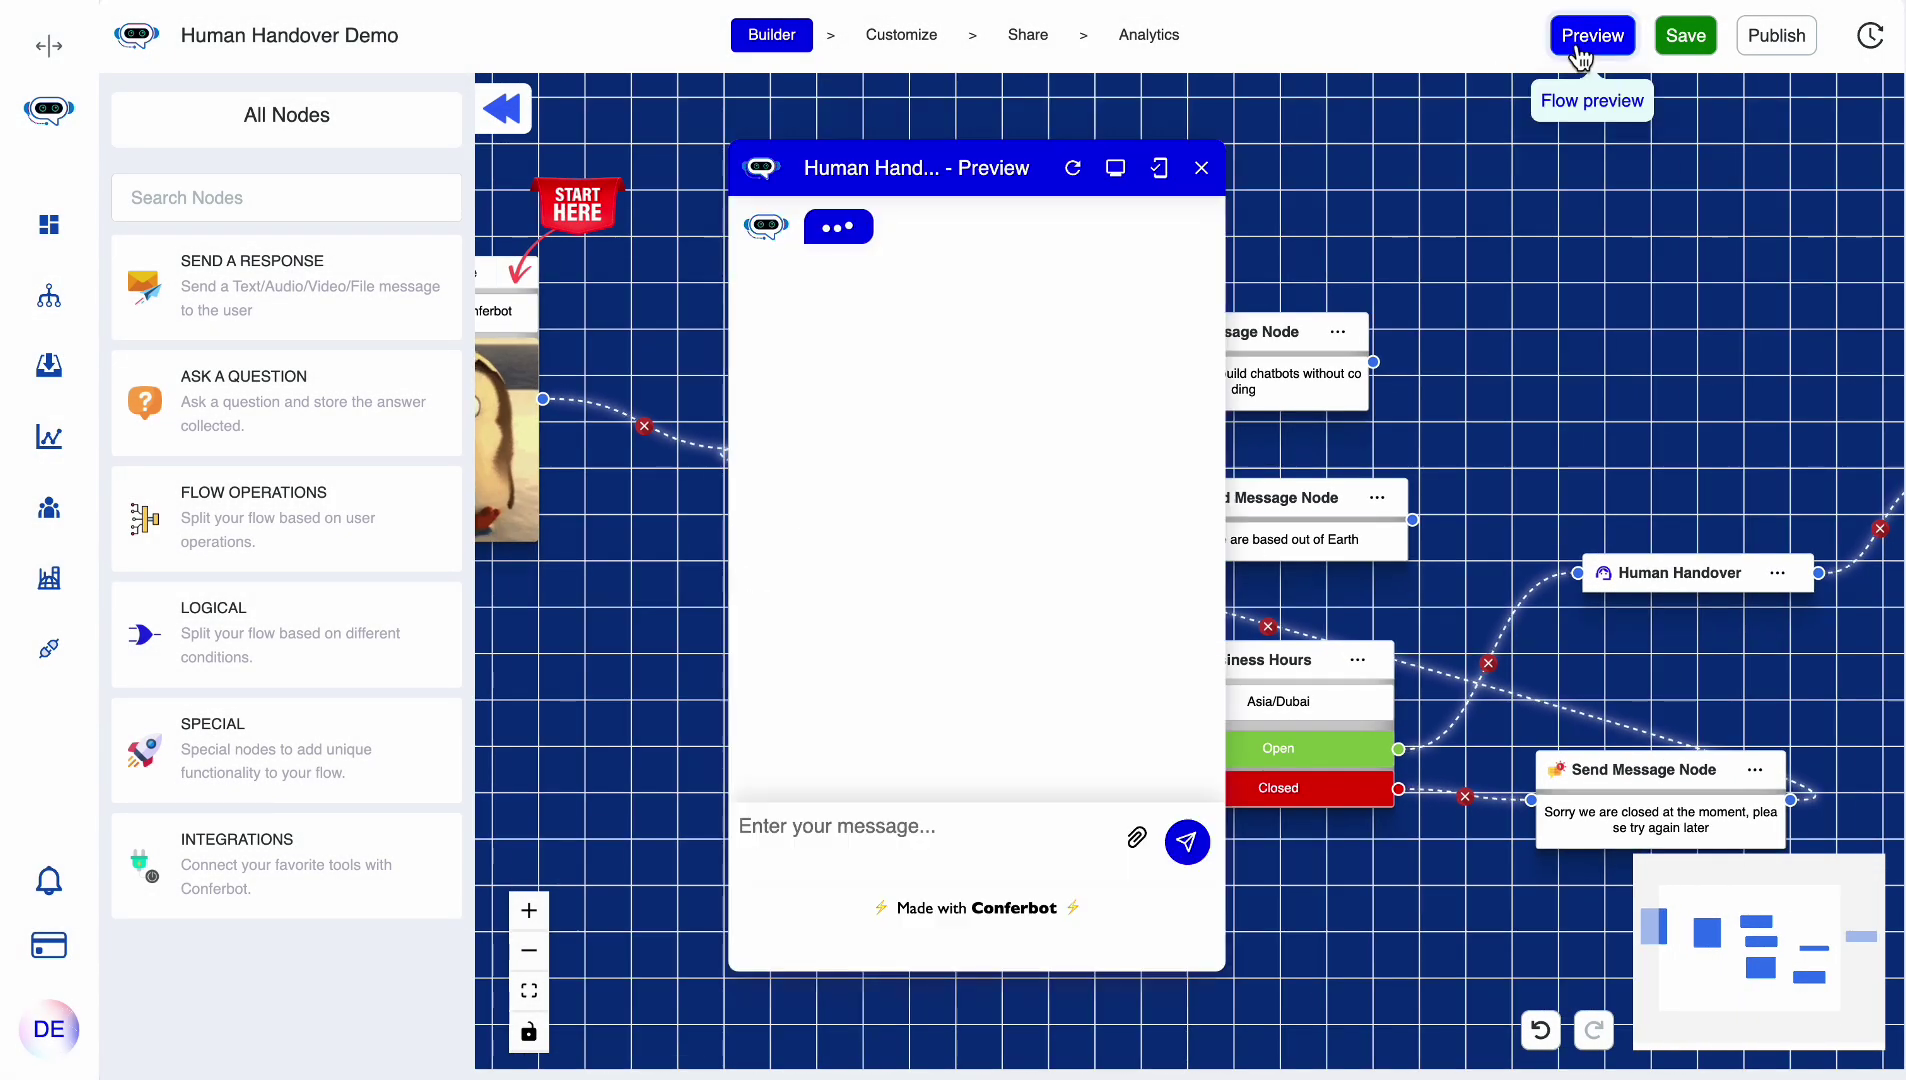
pyautogui.moveTo(892, 192); pyautogui.dragTo(369, 153)
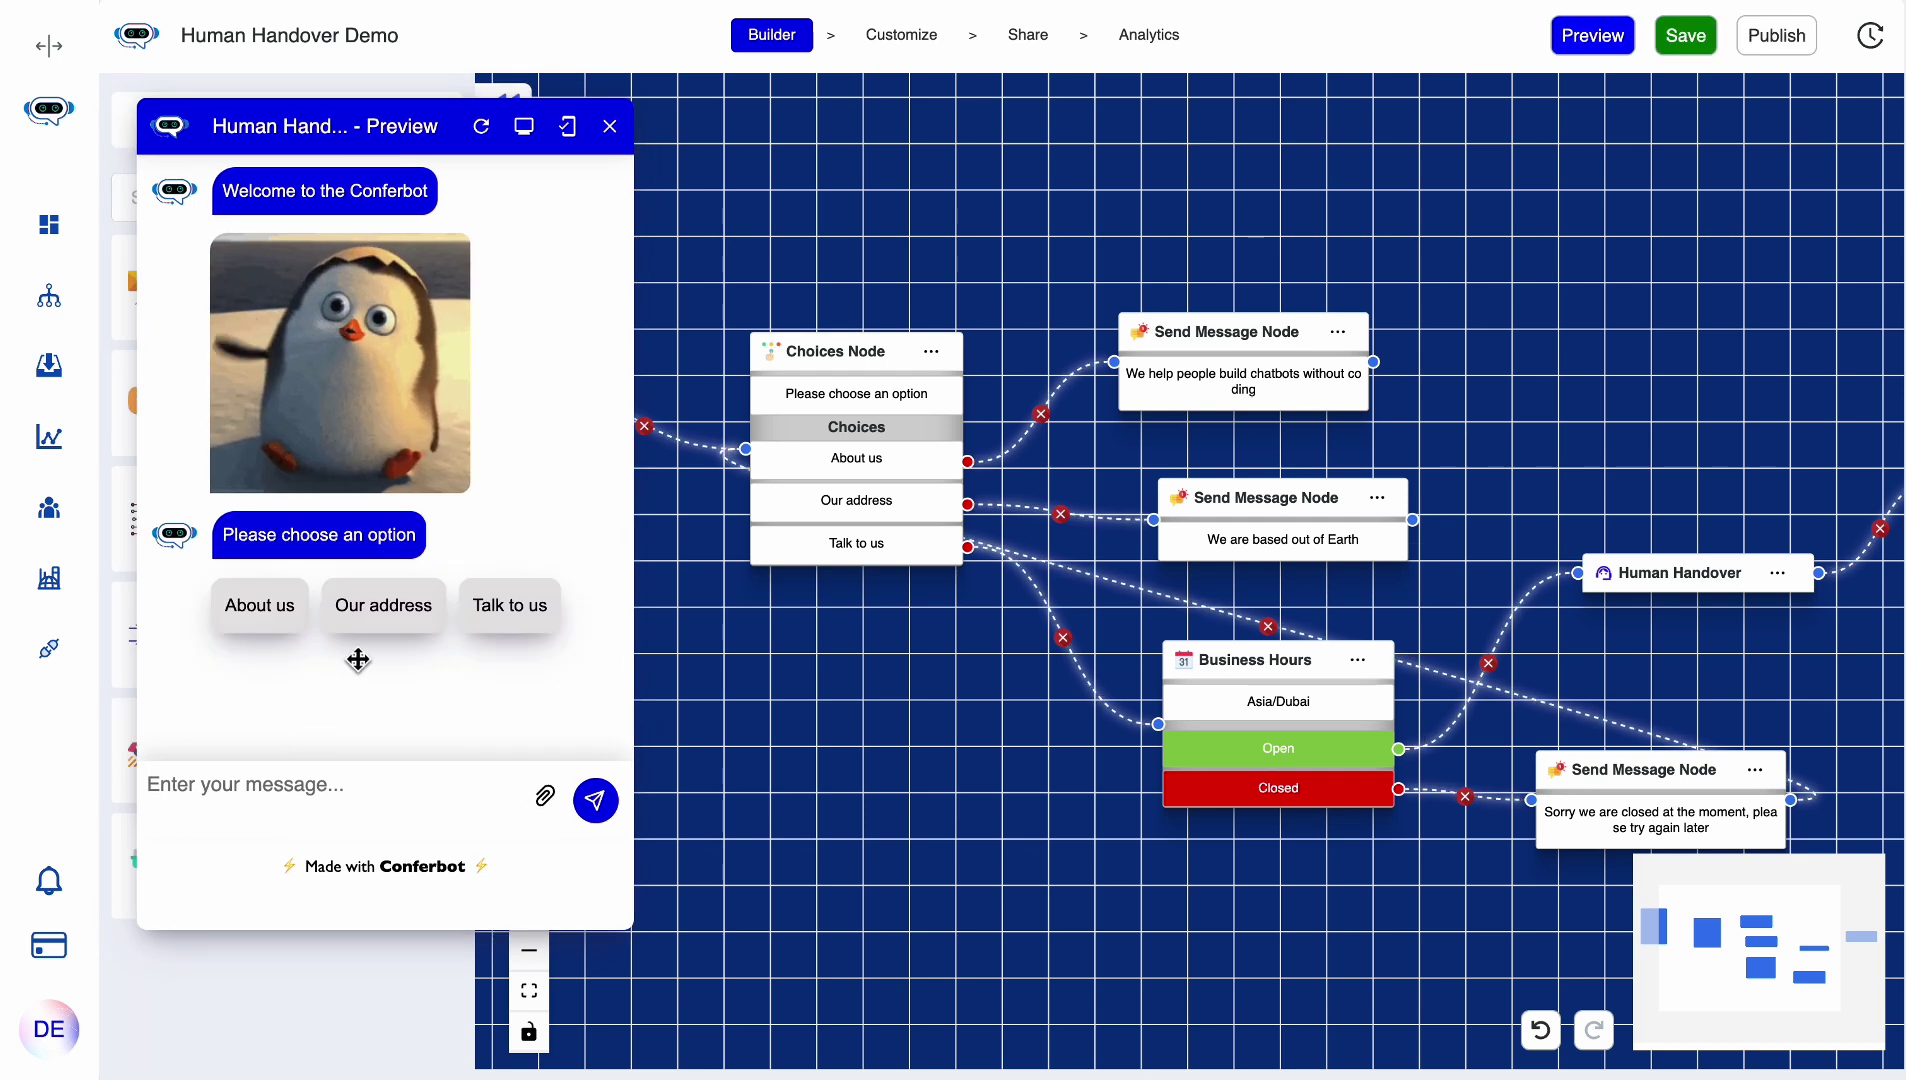
pyautogui.click(390, 612)
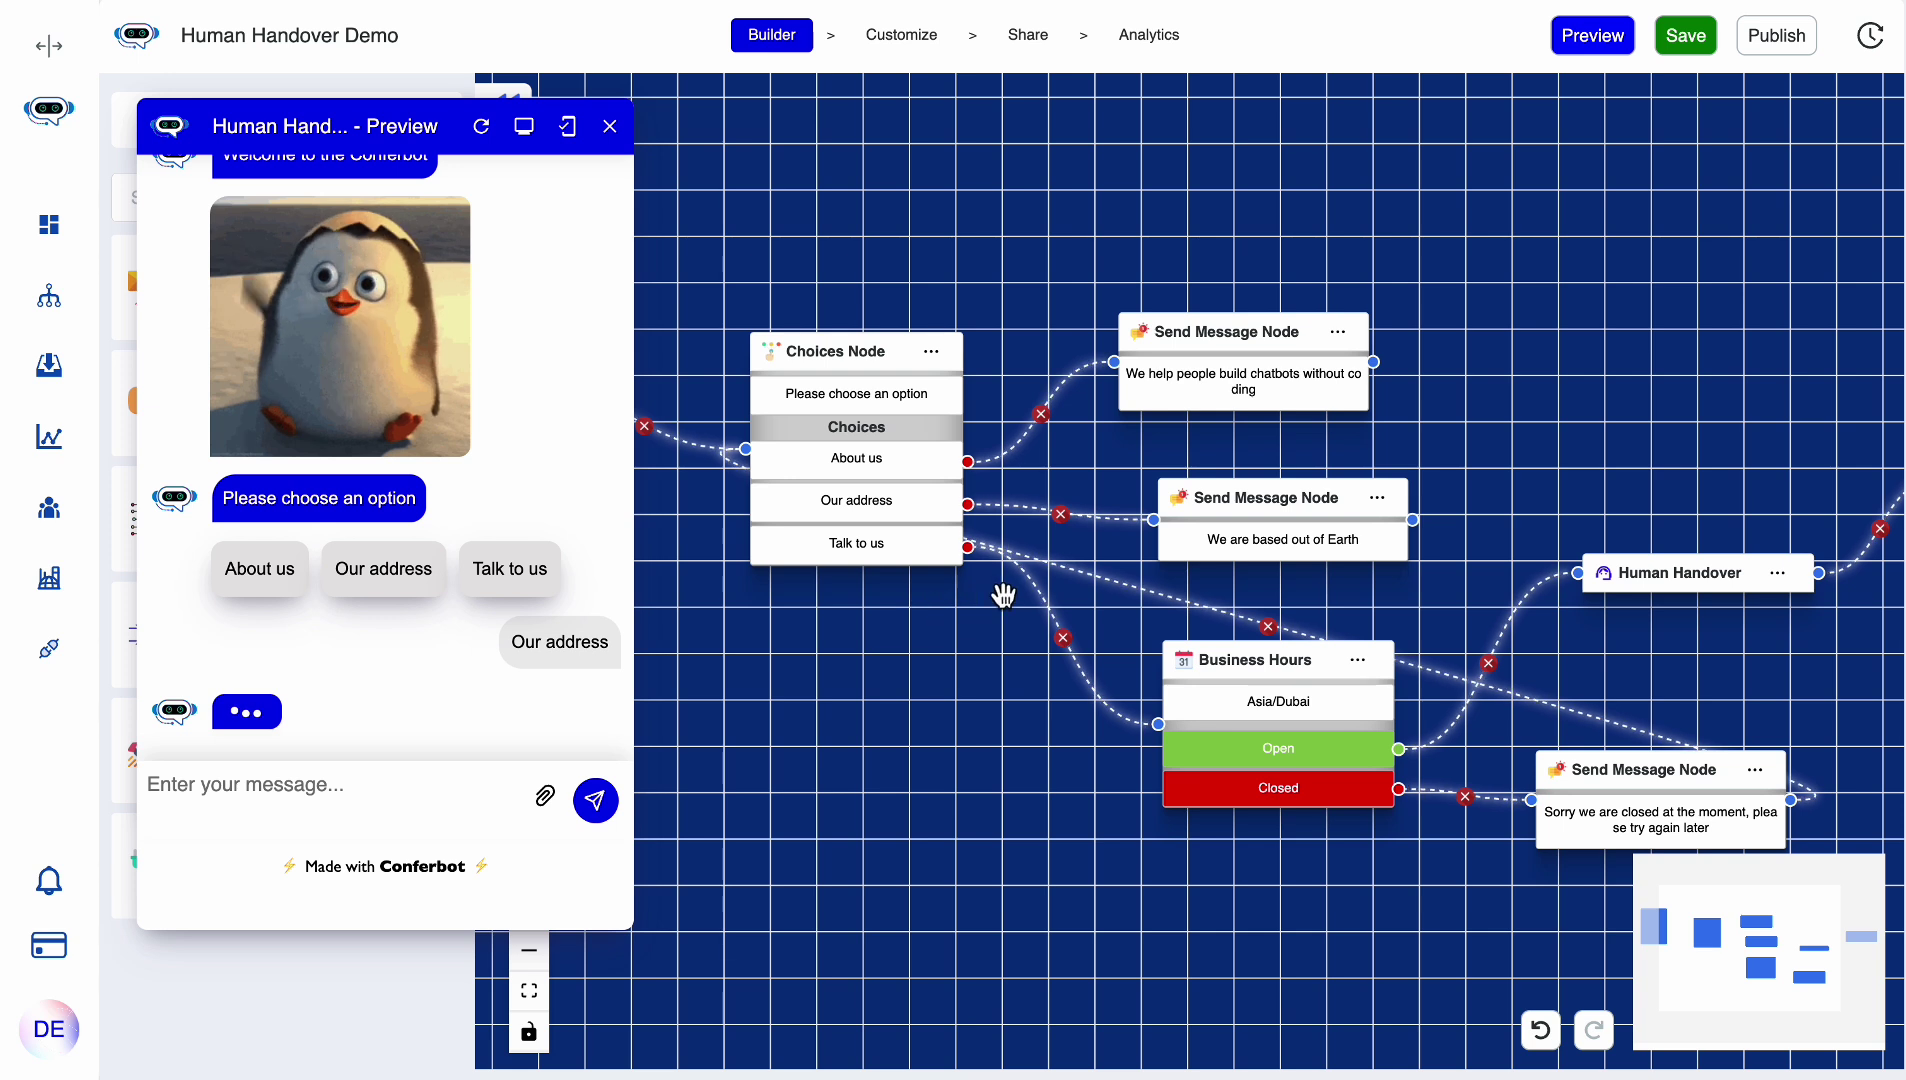
pyautogui.click(610, 126)
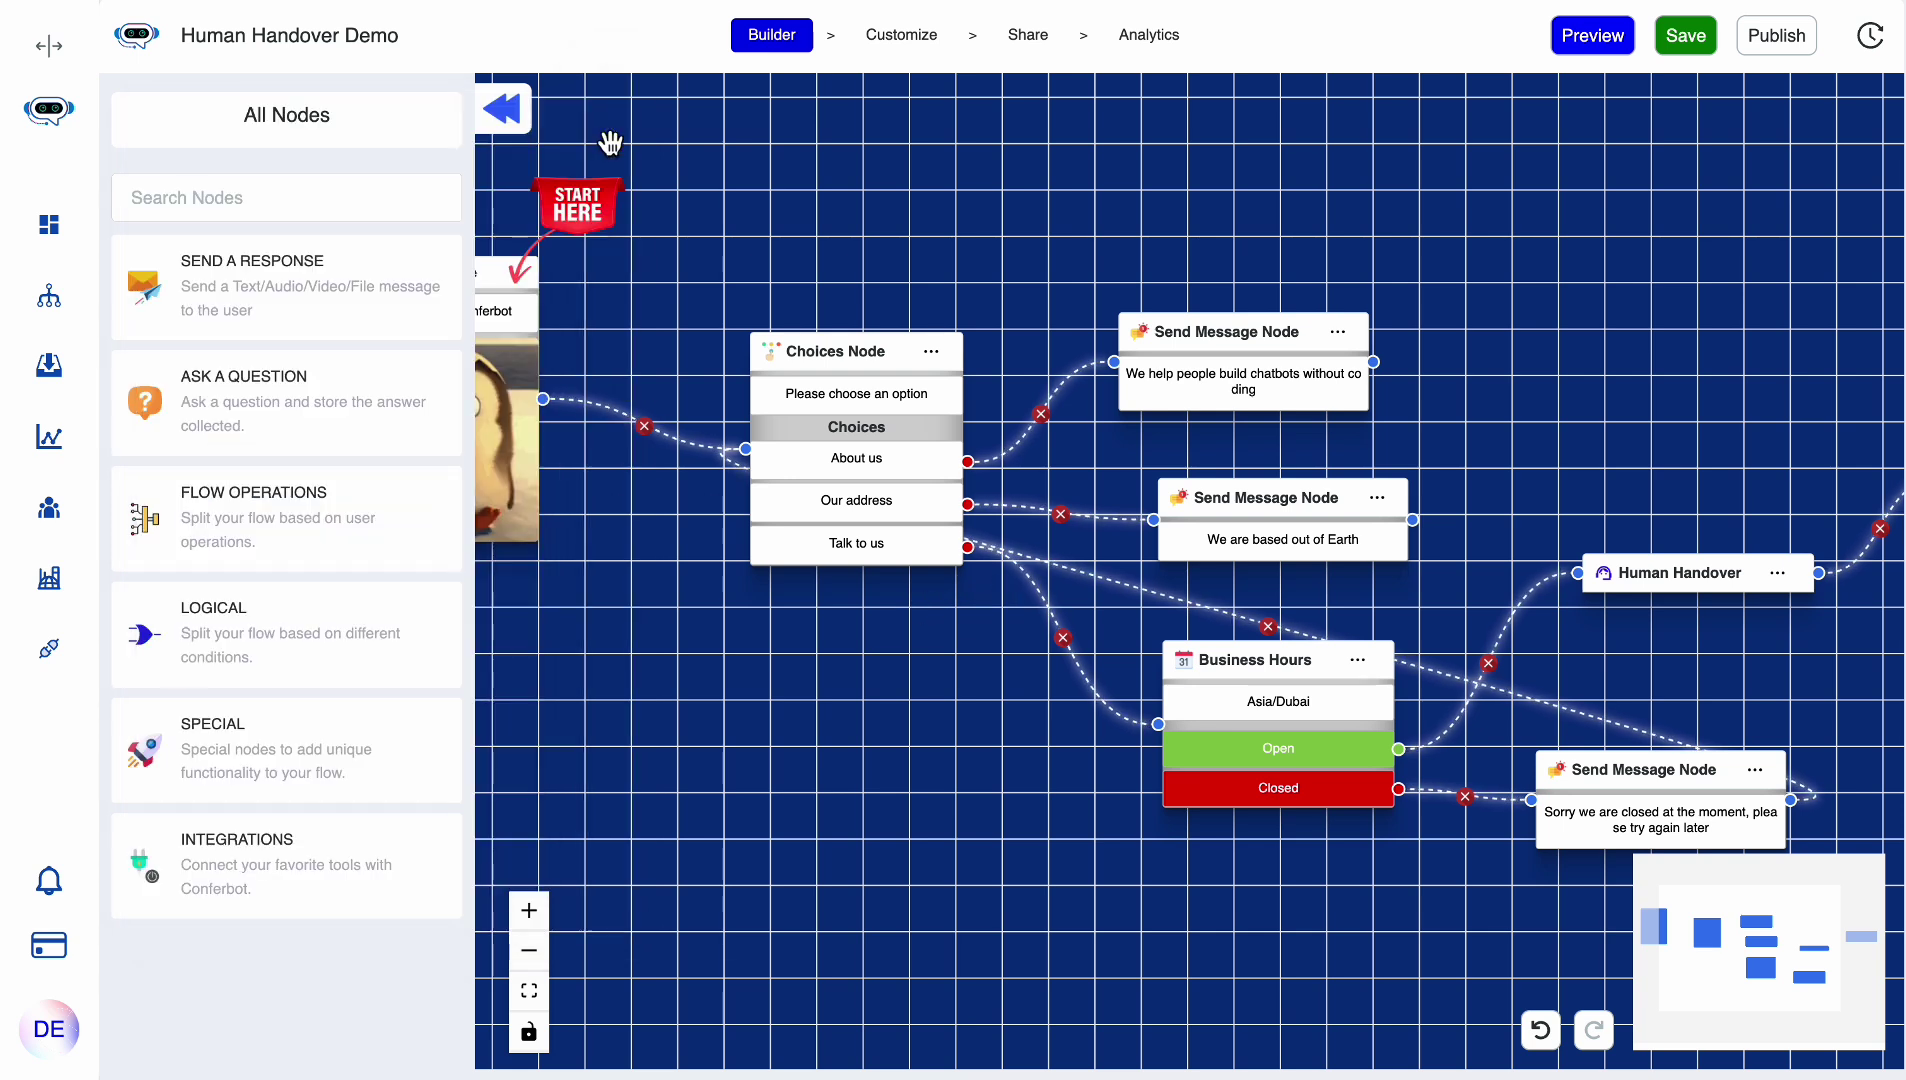
# - Connect the "We help people build chatbots without coding" and "We are based out of Earth" message nodes back to the Choices node
pyautogui.moveTo(1375, 364); pyautogui.dragTo(748, 440)
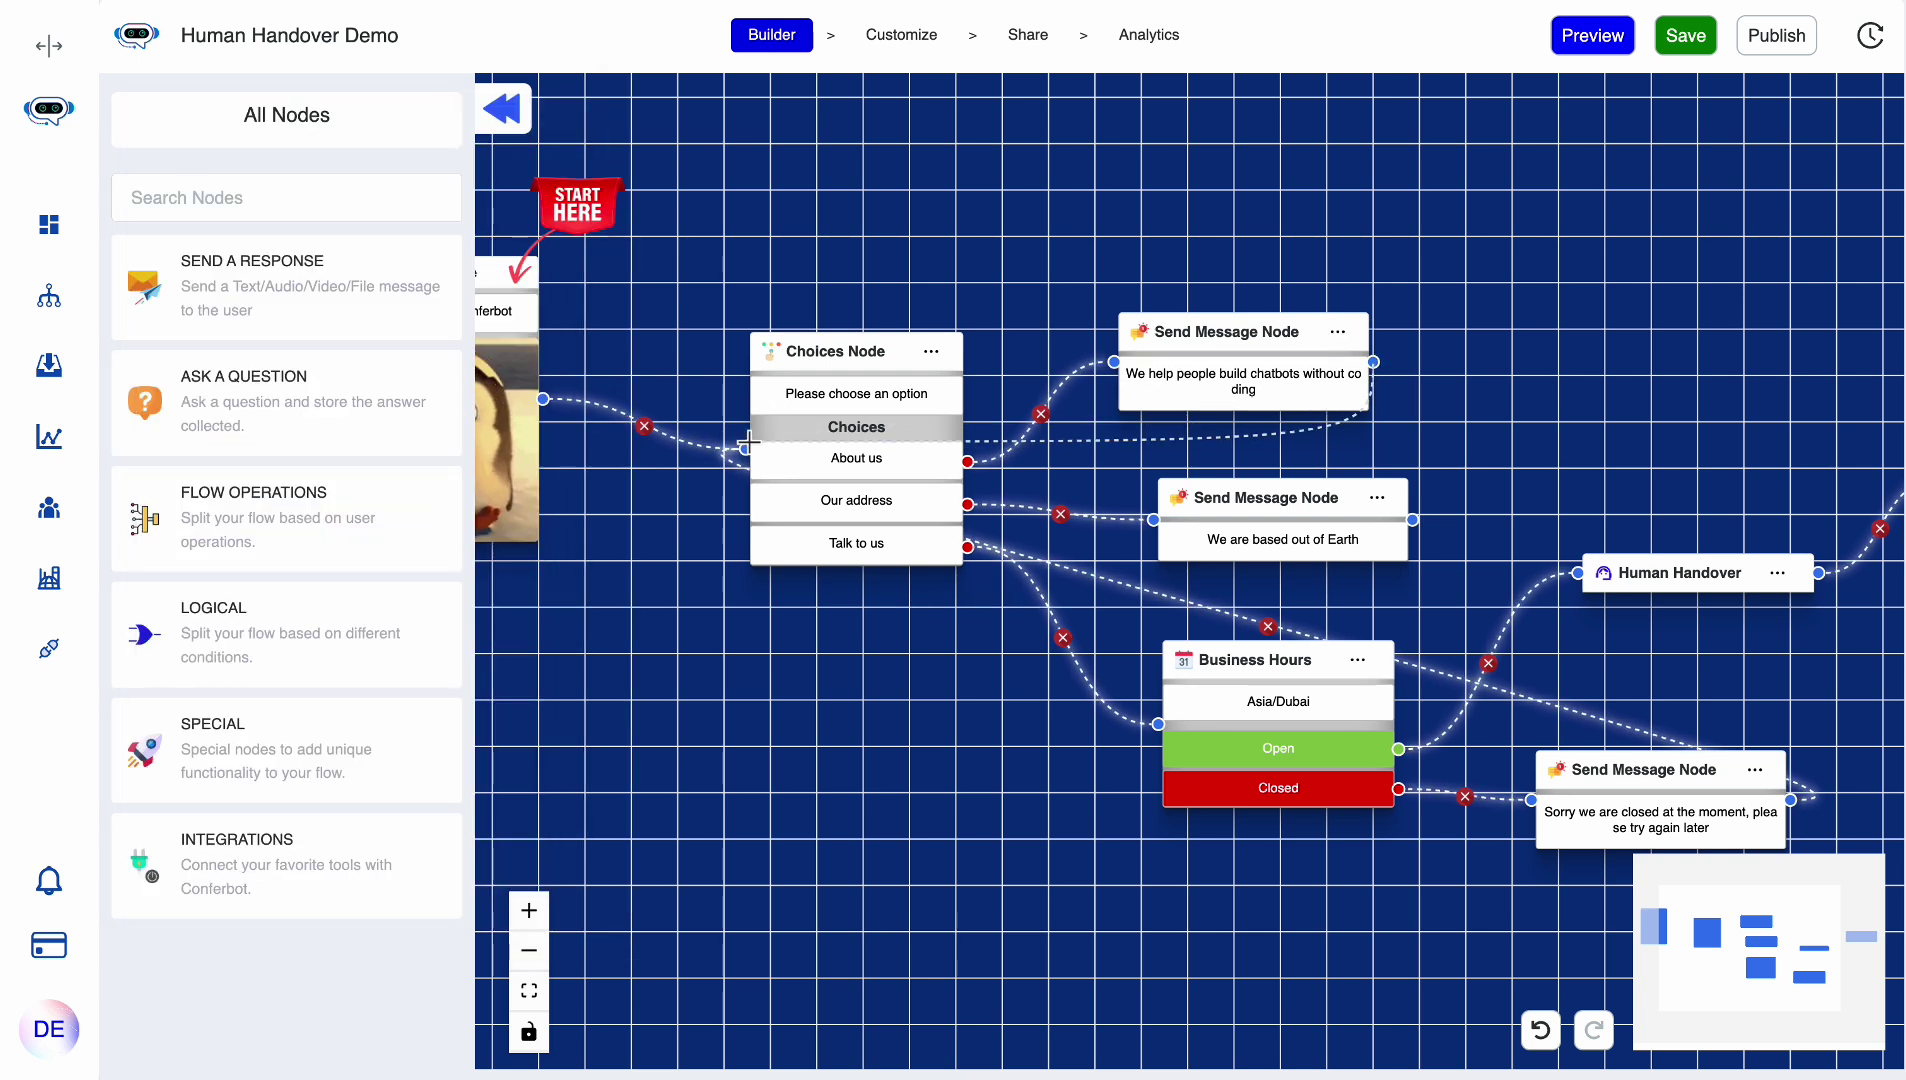
pyautogui.moveTo(1406, 521); pyautogui.dragTo(740, 456)
# - Preview the flow again and test the "Our address", "About us" and "Talk to us" choices
pyautogui.click(1606, 40)
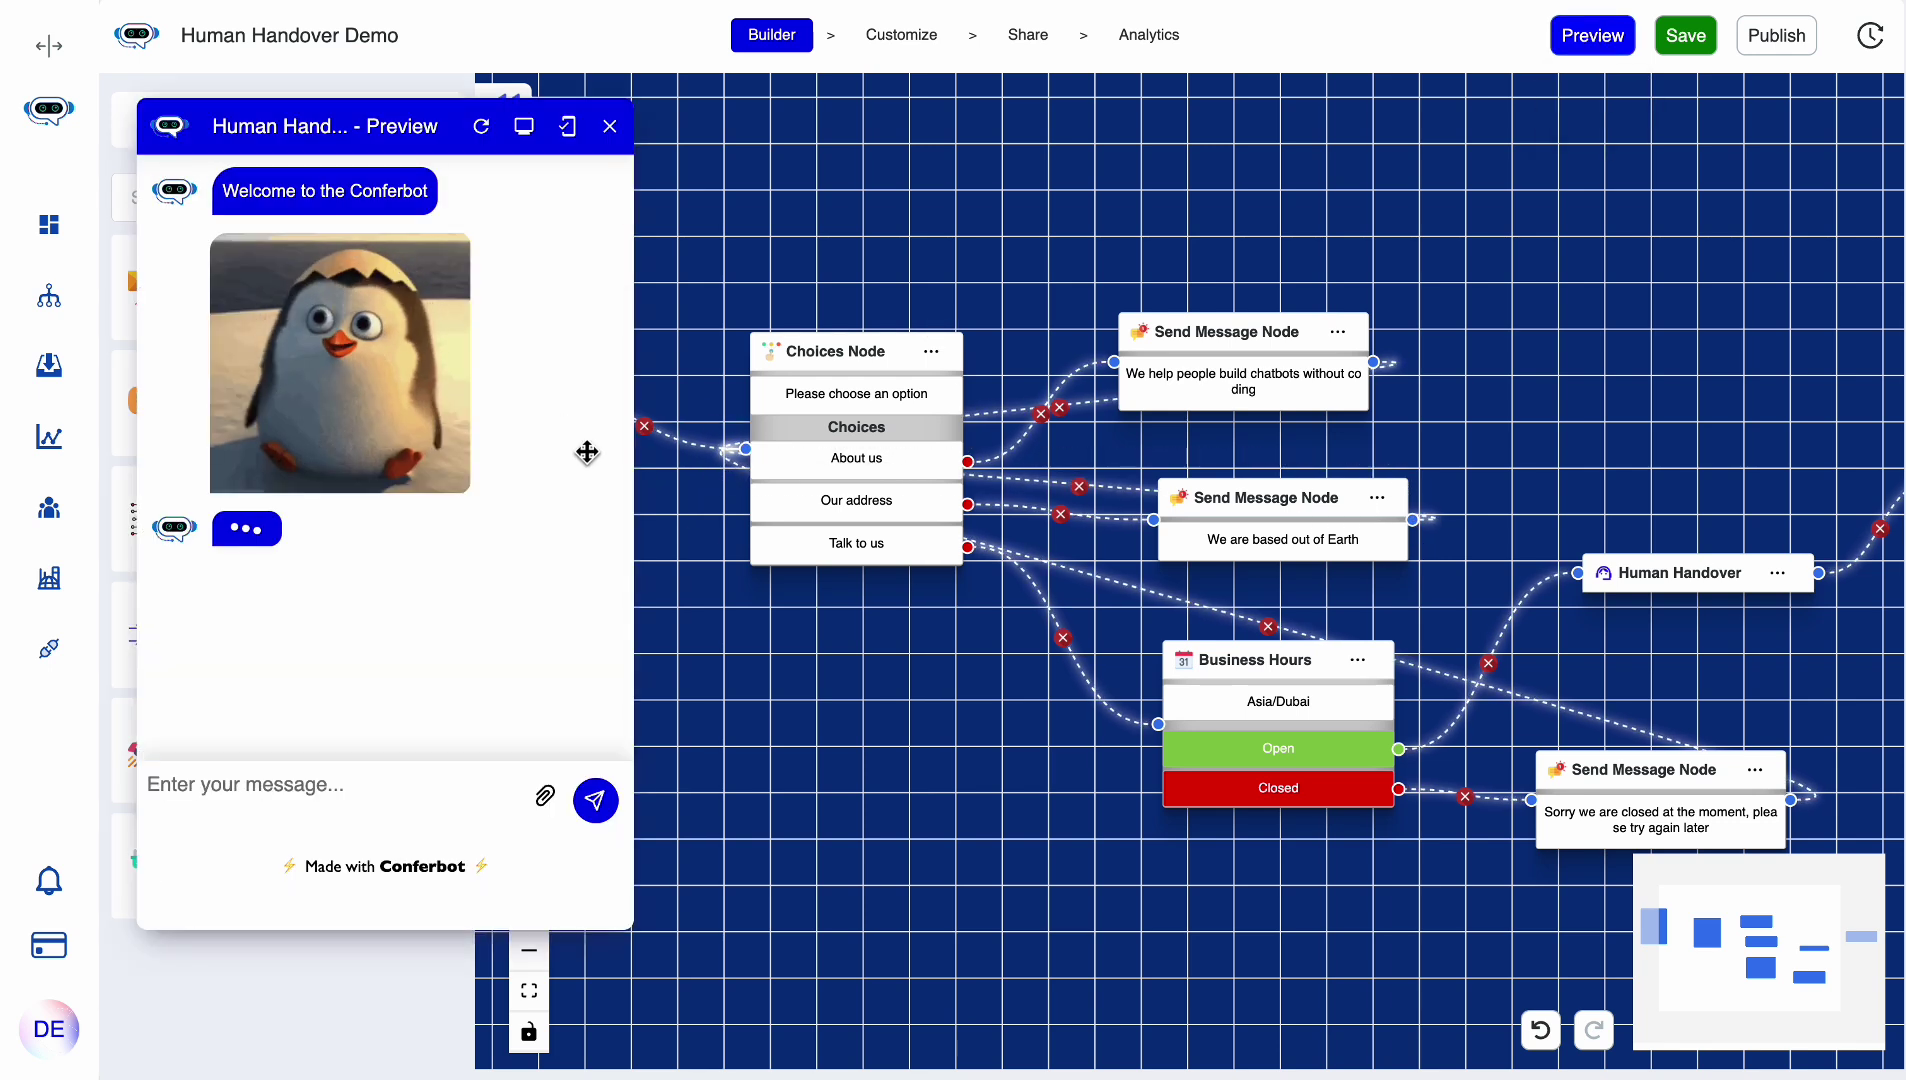
pyautogui.click(360, 465)
pyautogui.click(1868, 36)
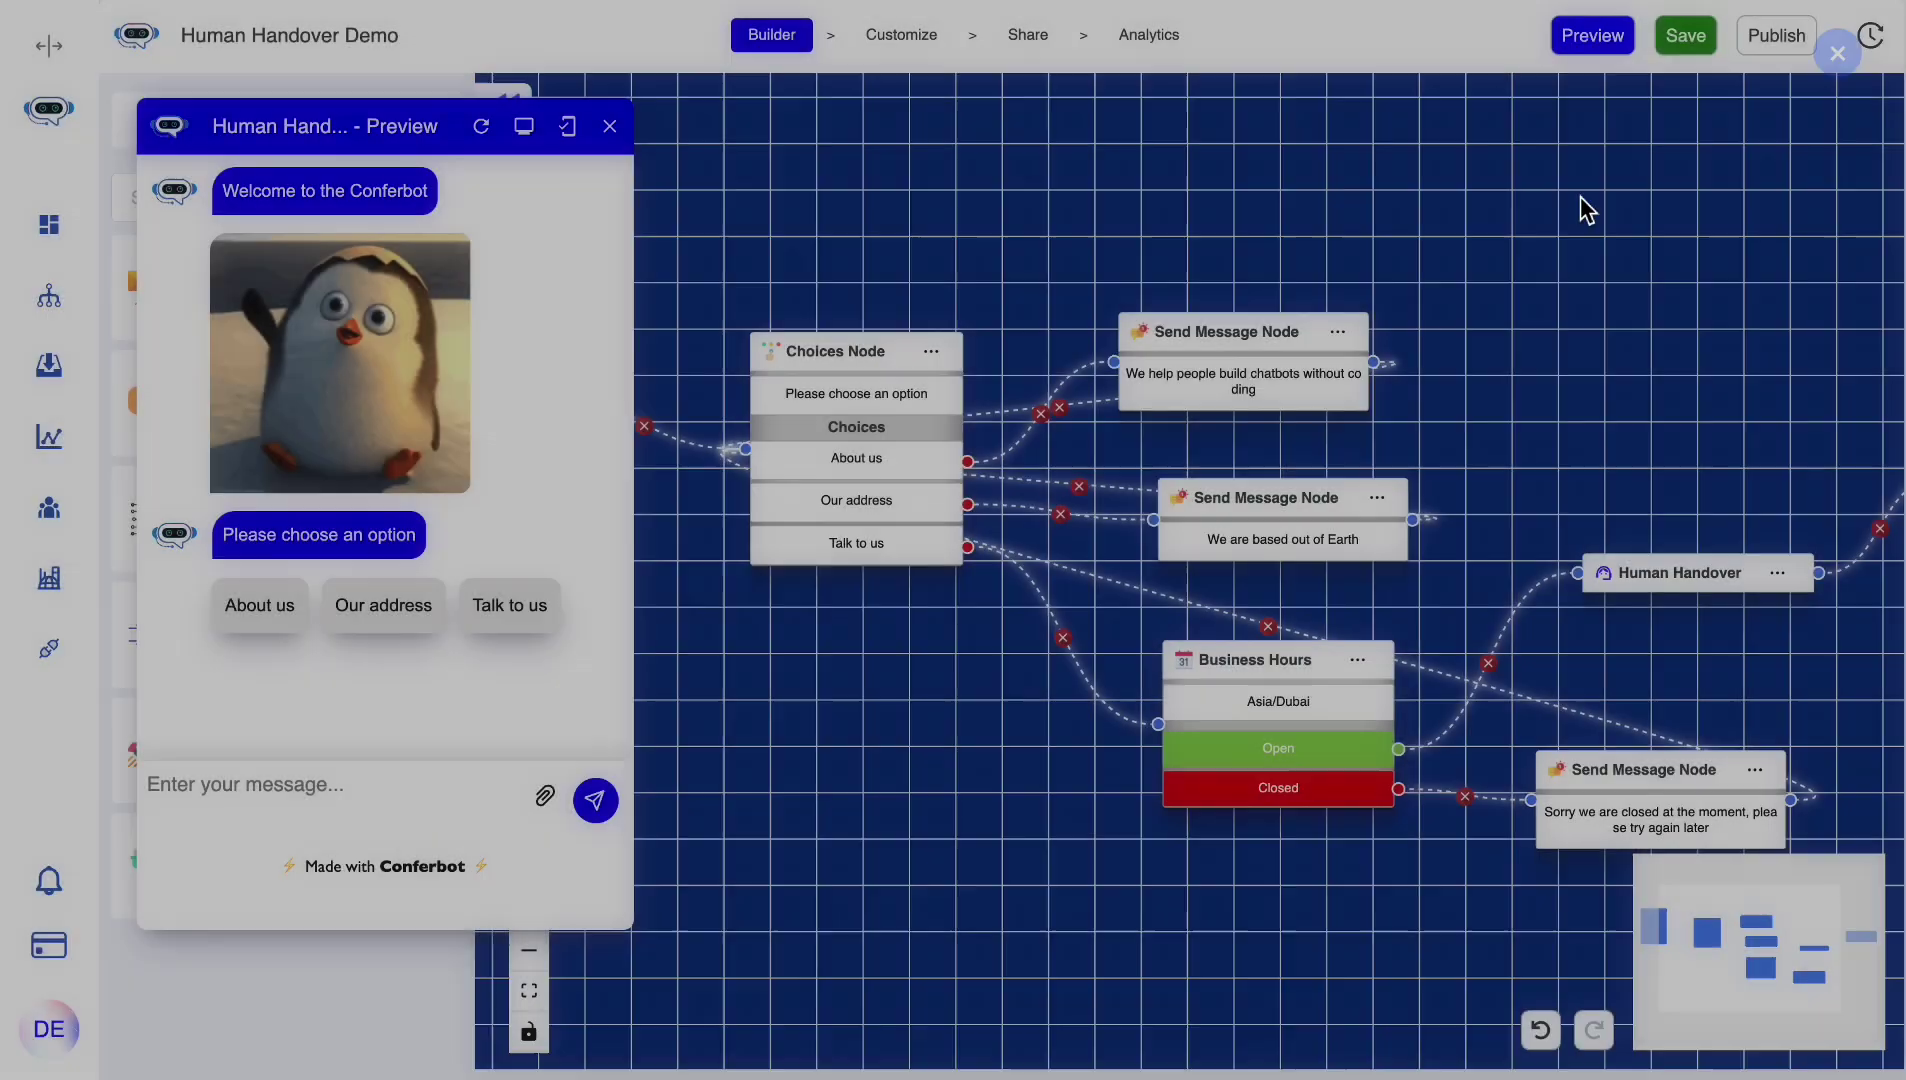
pyautogui.click(412, 612)
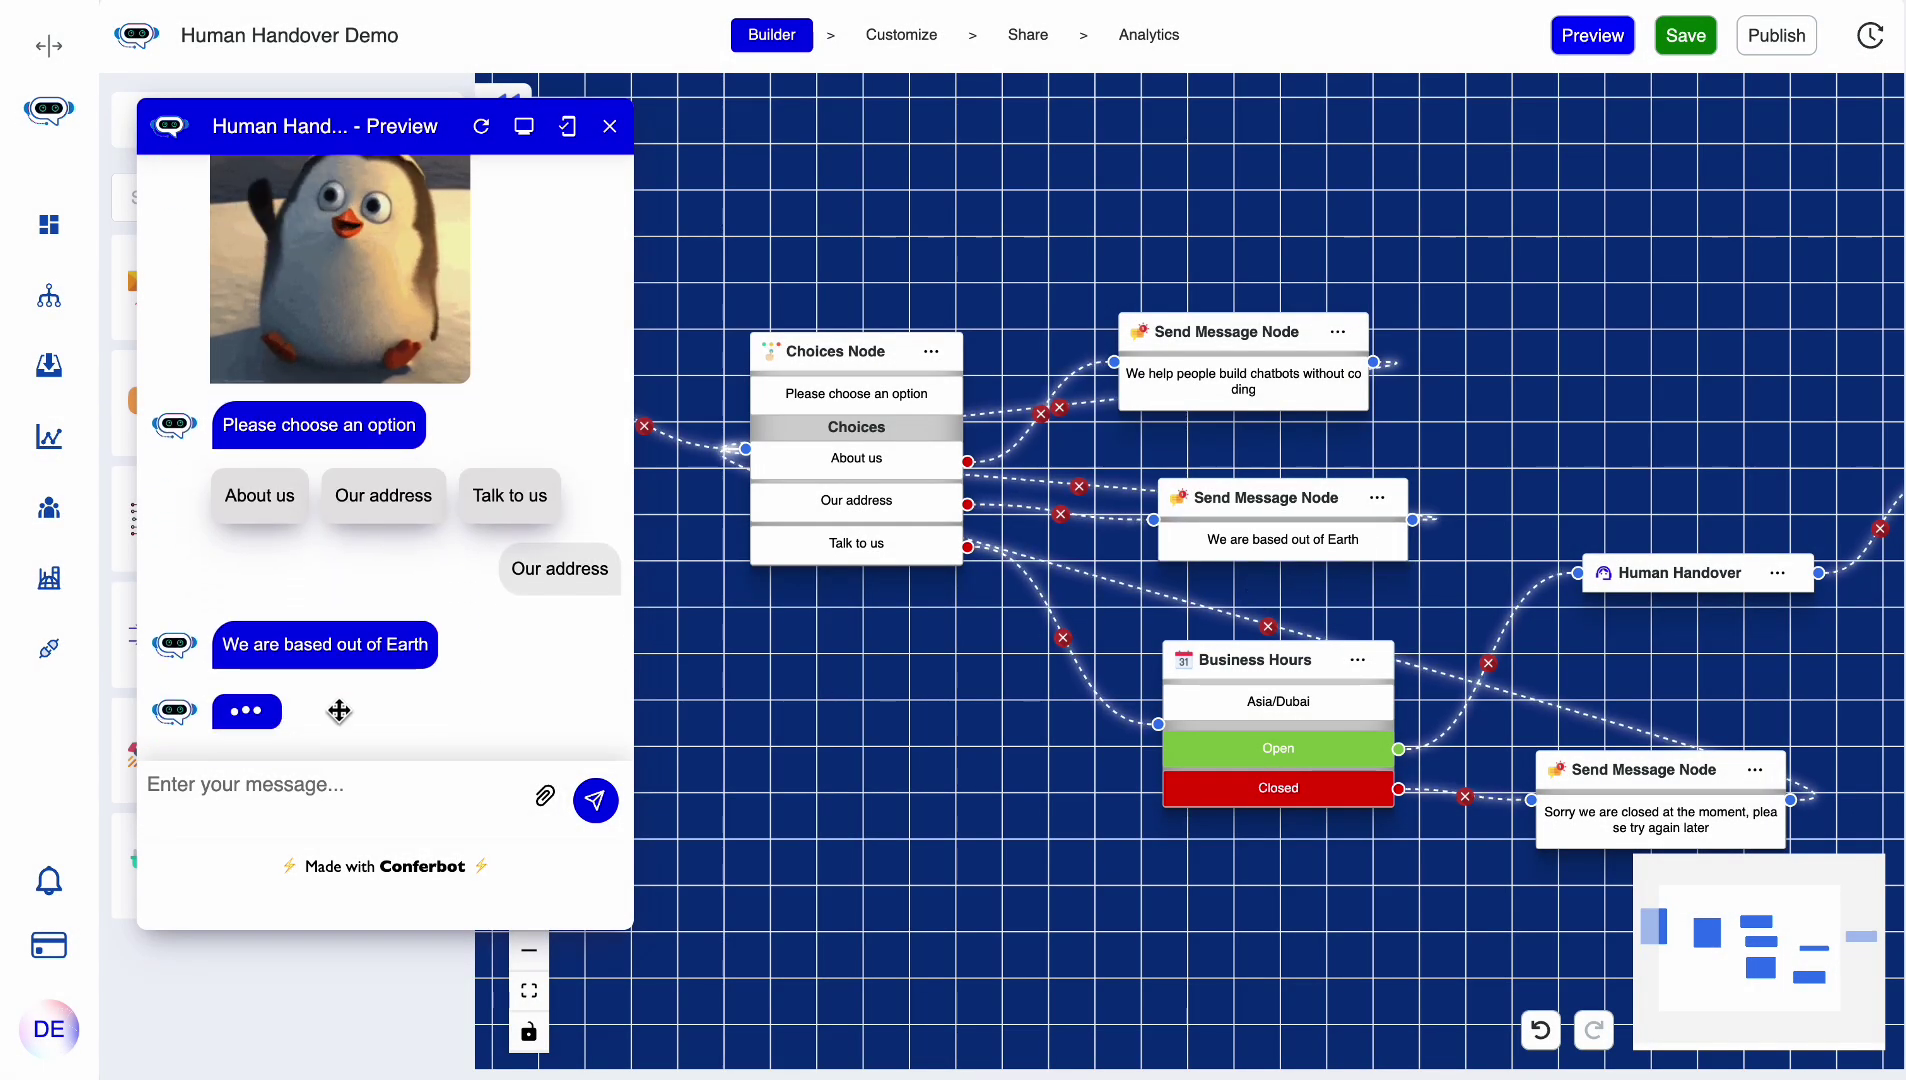
pyautogui.click(286, 713)
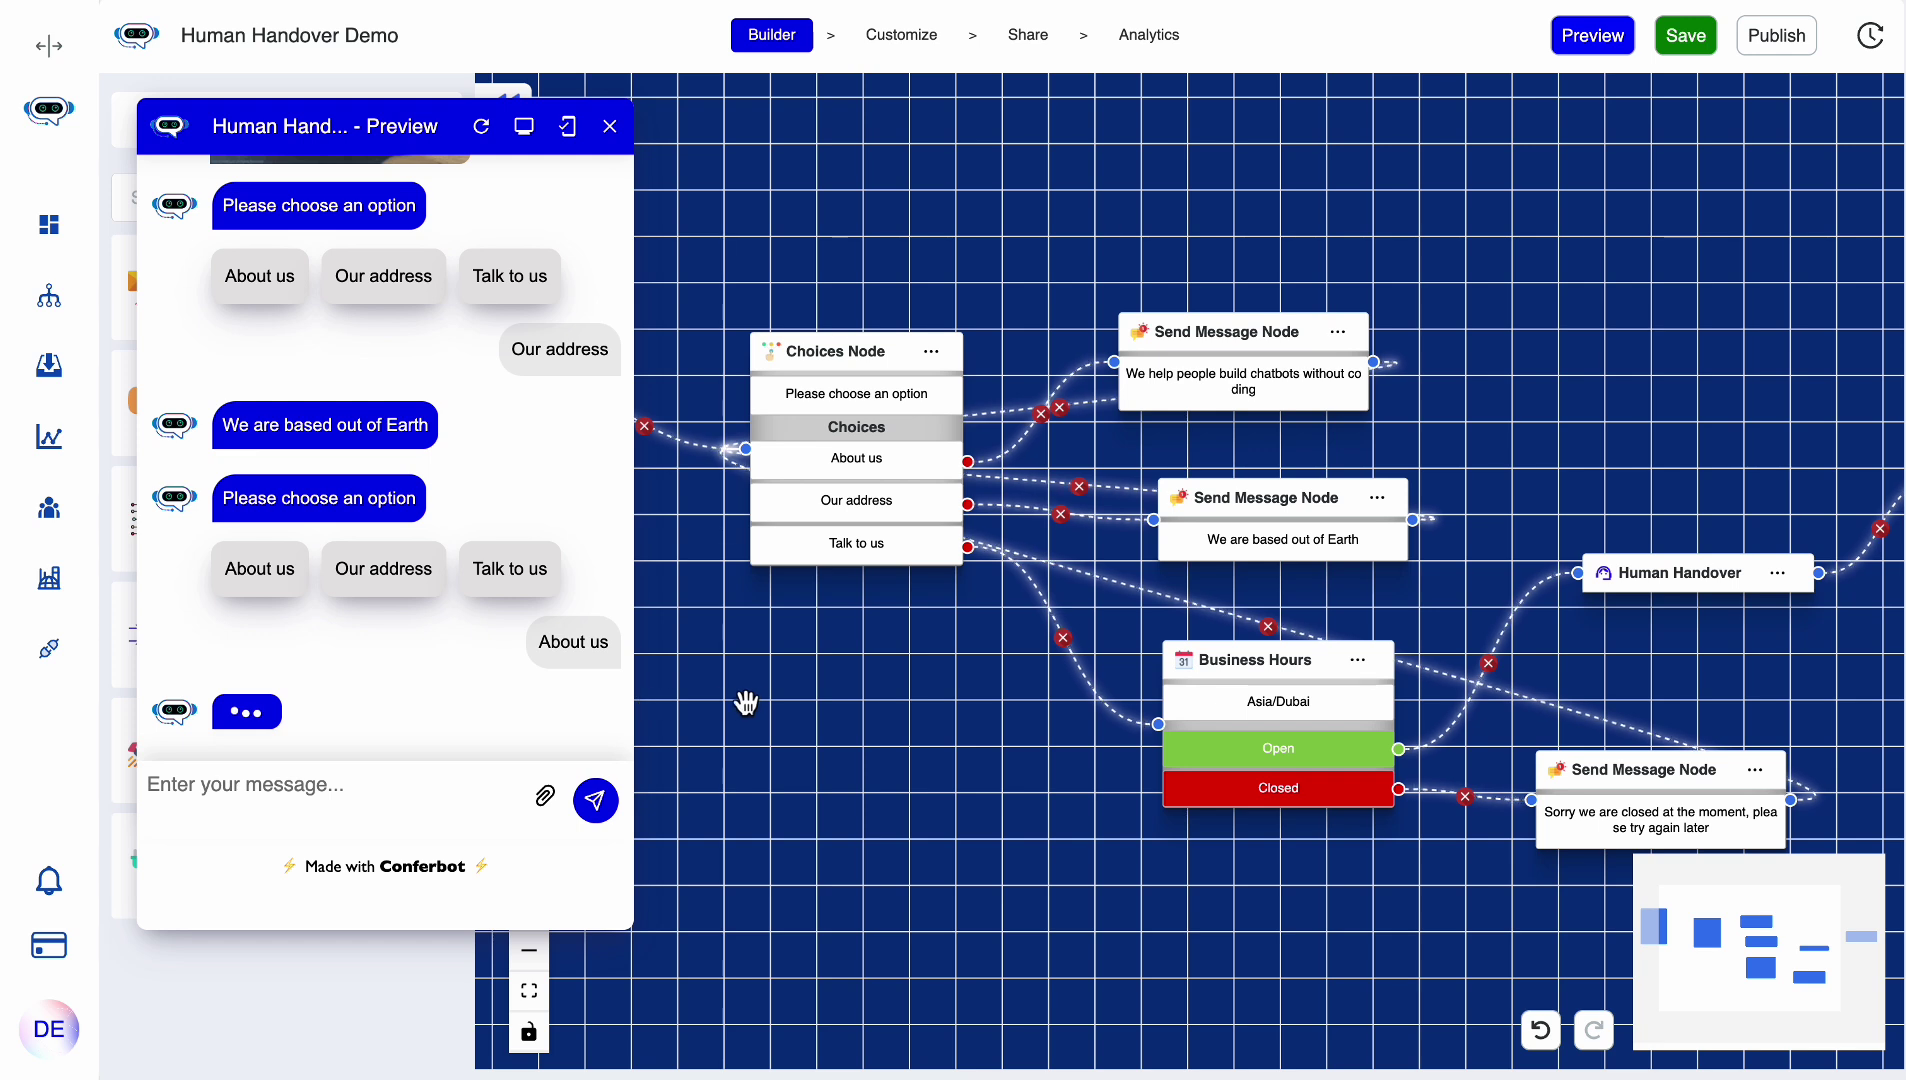
pyautogui.moveTo(978, 795); pyautogui.dragTo(914, 635)
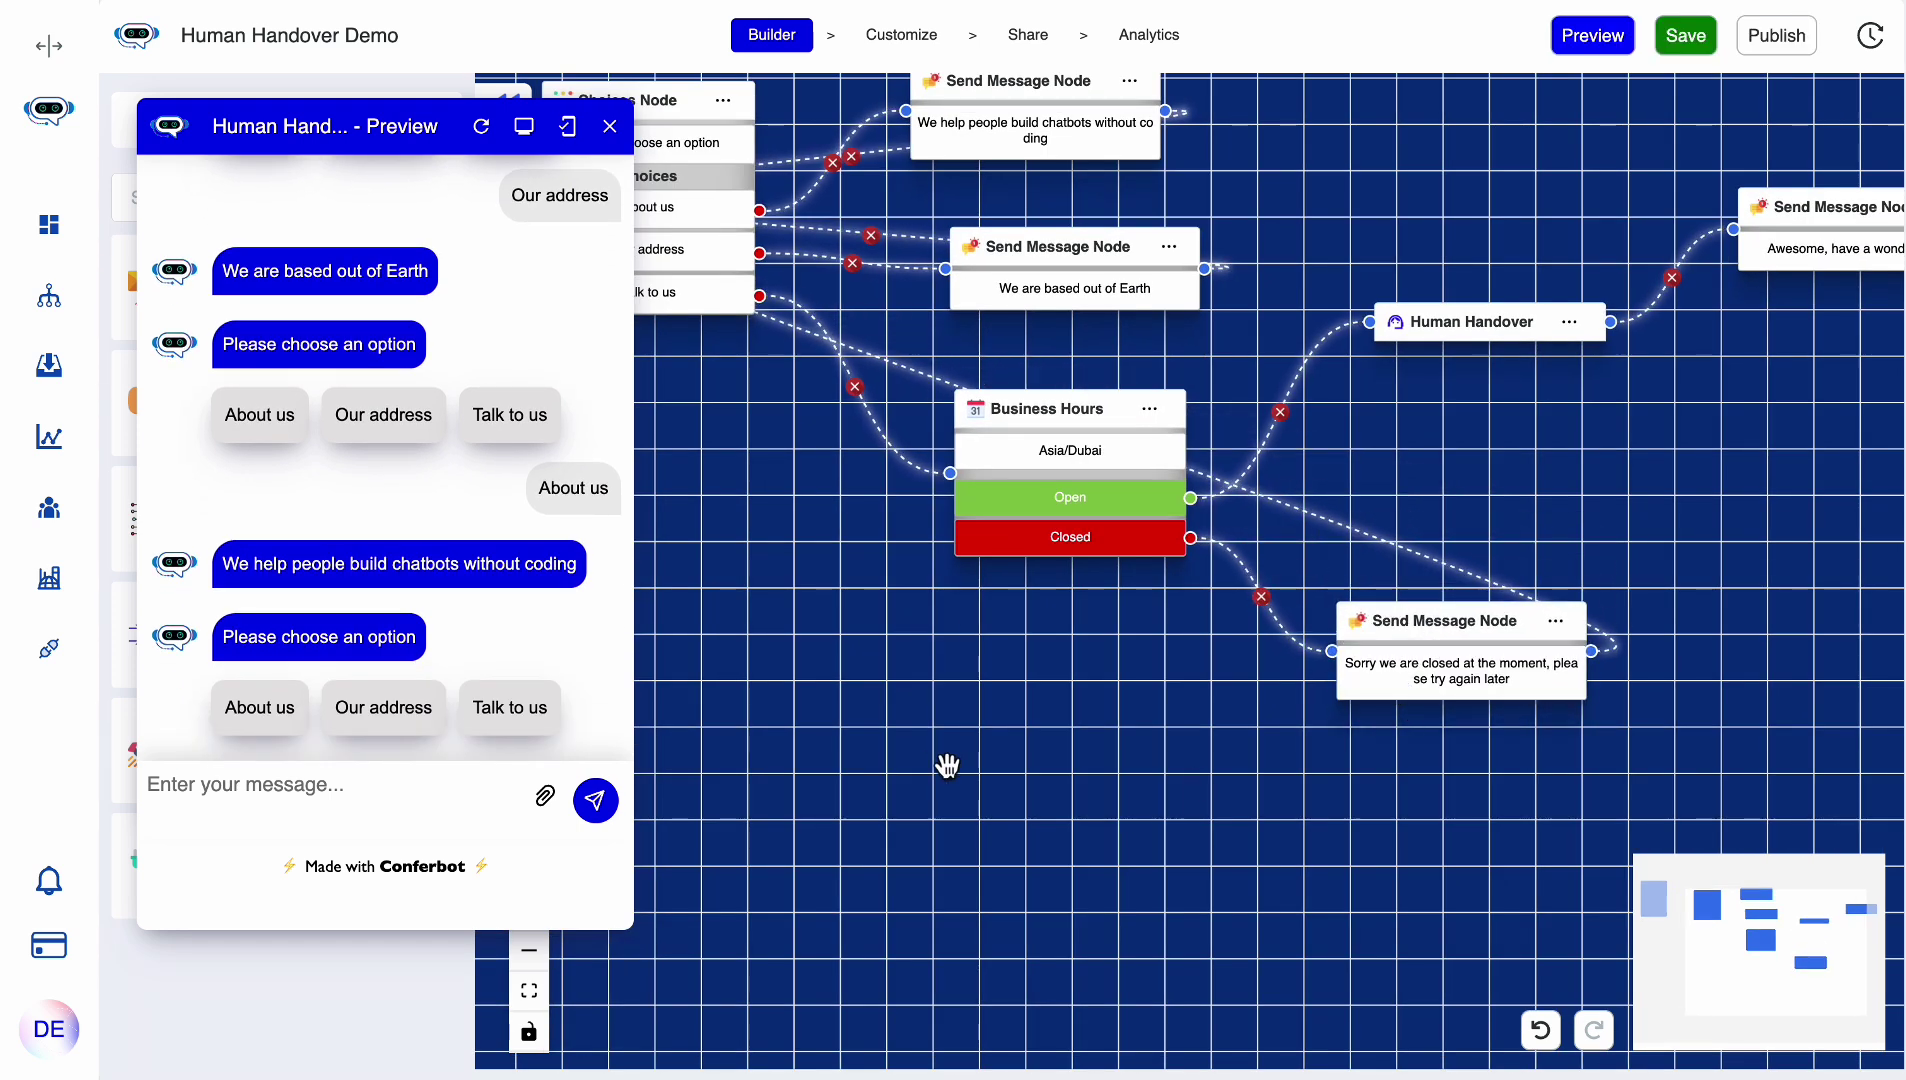
pyautogui.click(510, 708)
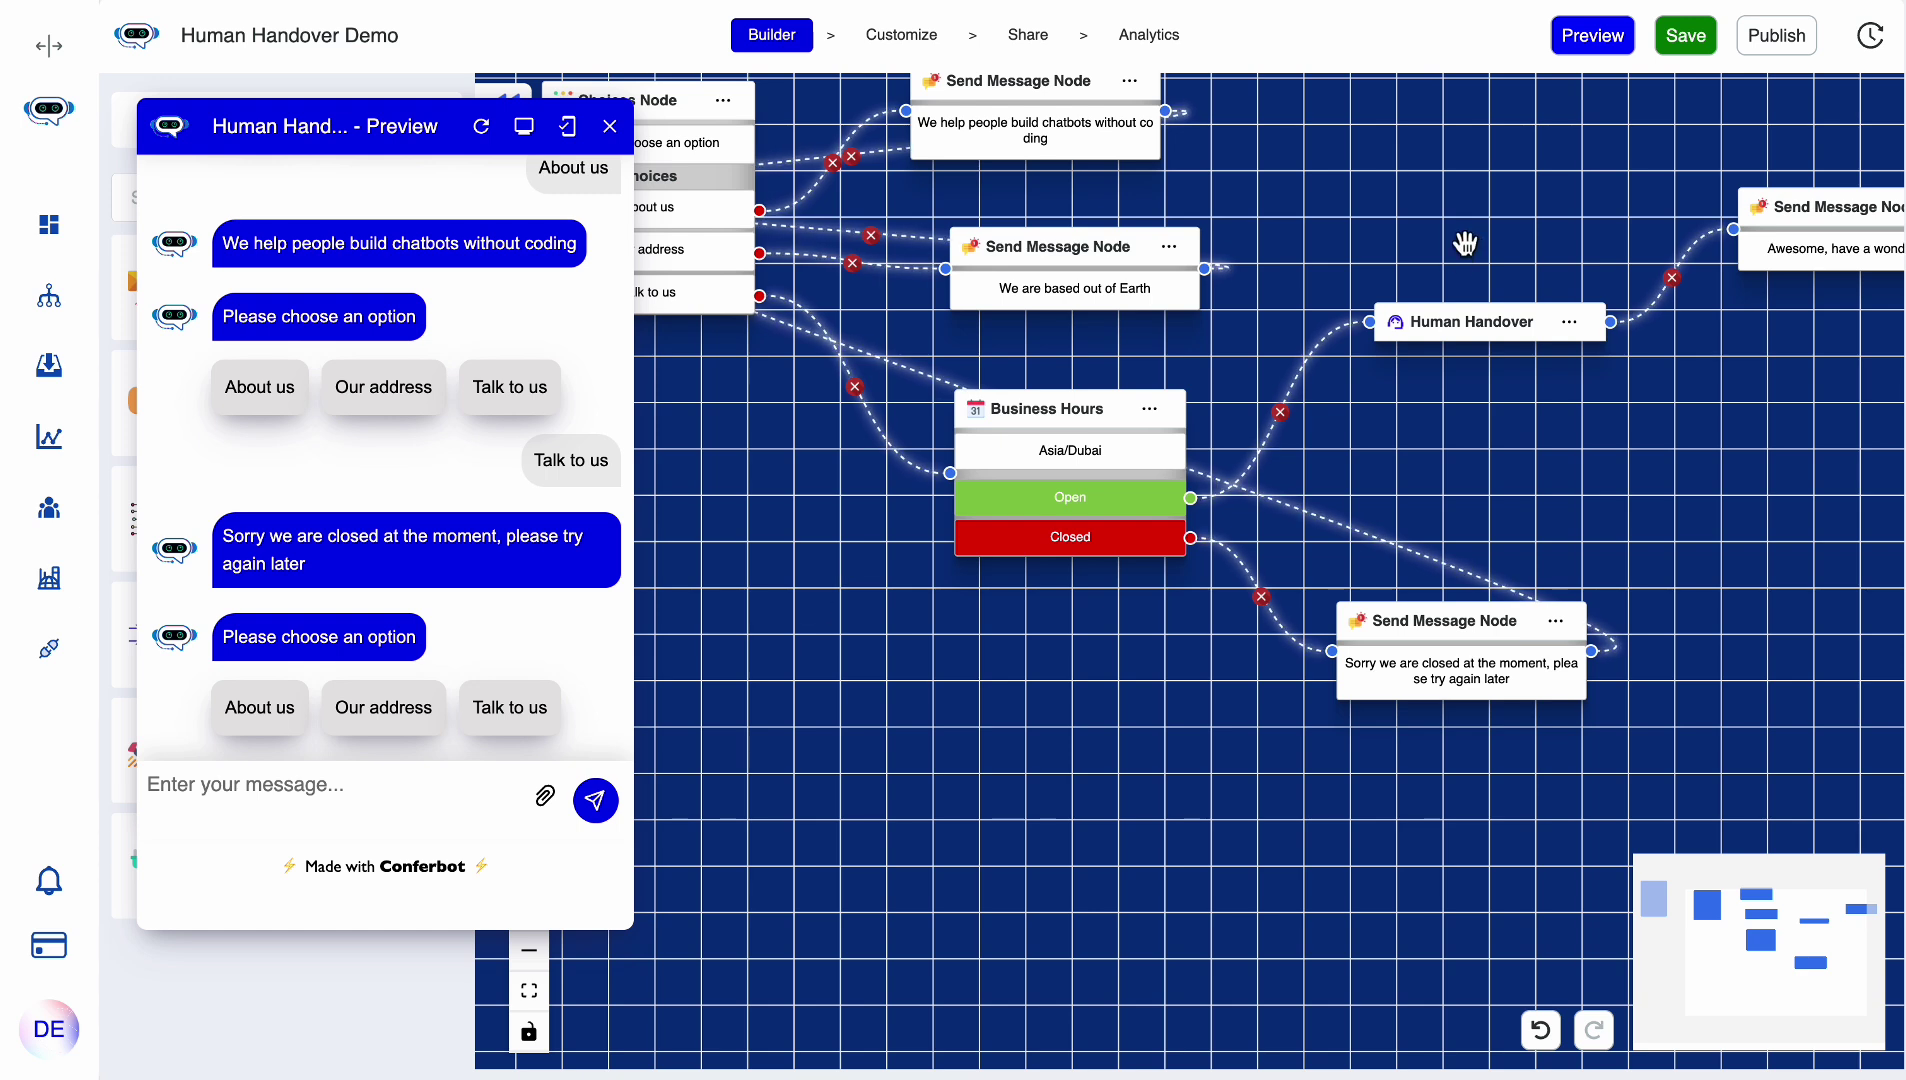
# - Close the flow preview and review the Human Handover node's messages, assignment strategy, handover alerts and pre-chat form settings
pyautogui.moveTo(432, 126); pyautogui.dragTo(675, 343)
pyautogui.click(1176, 213)
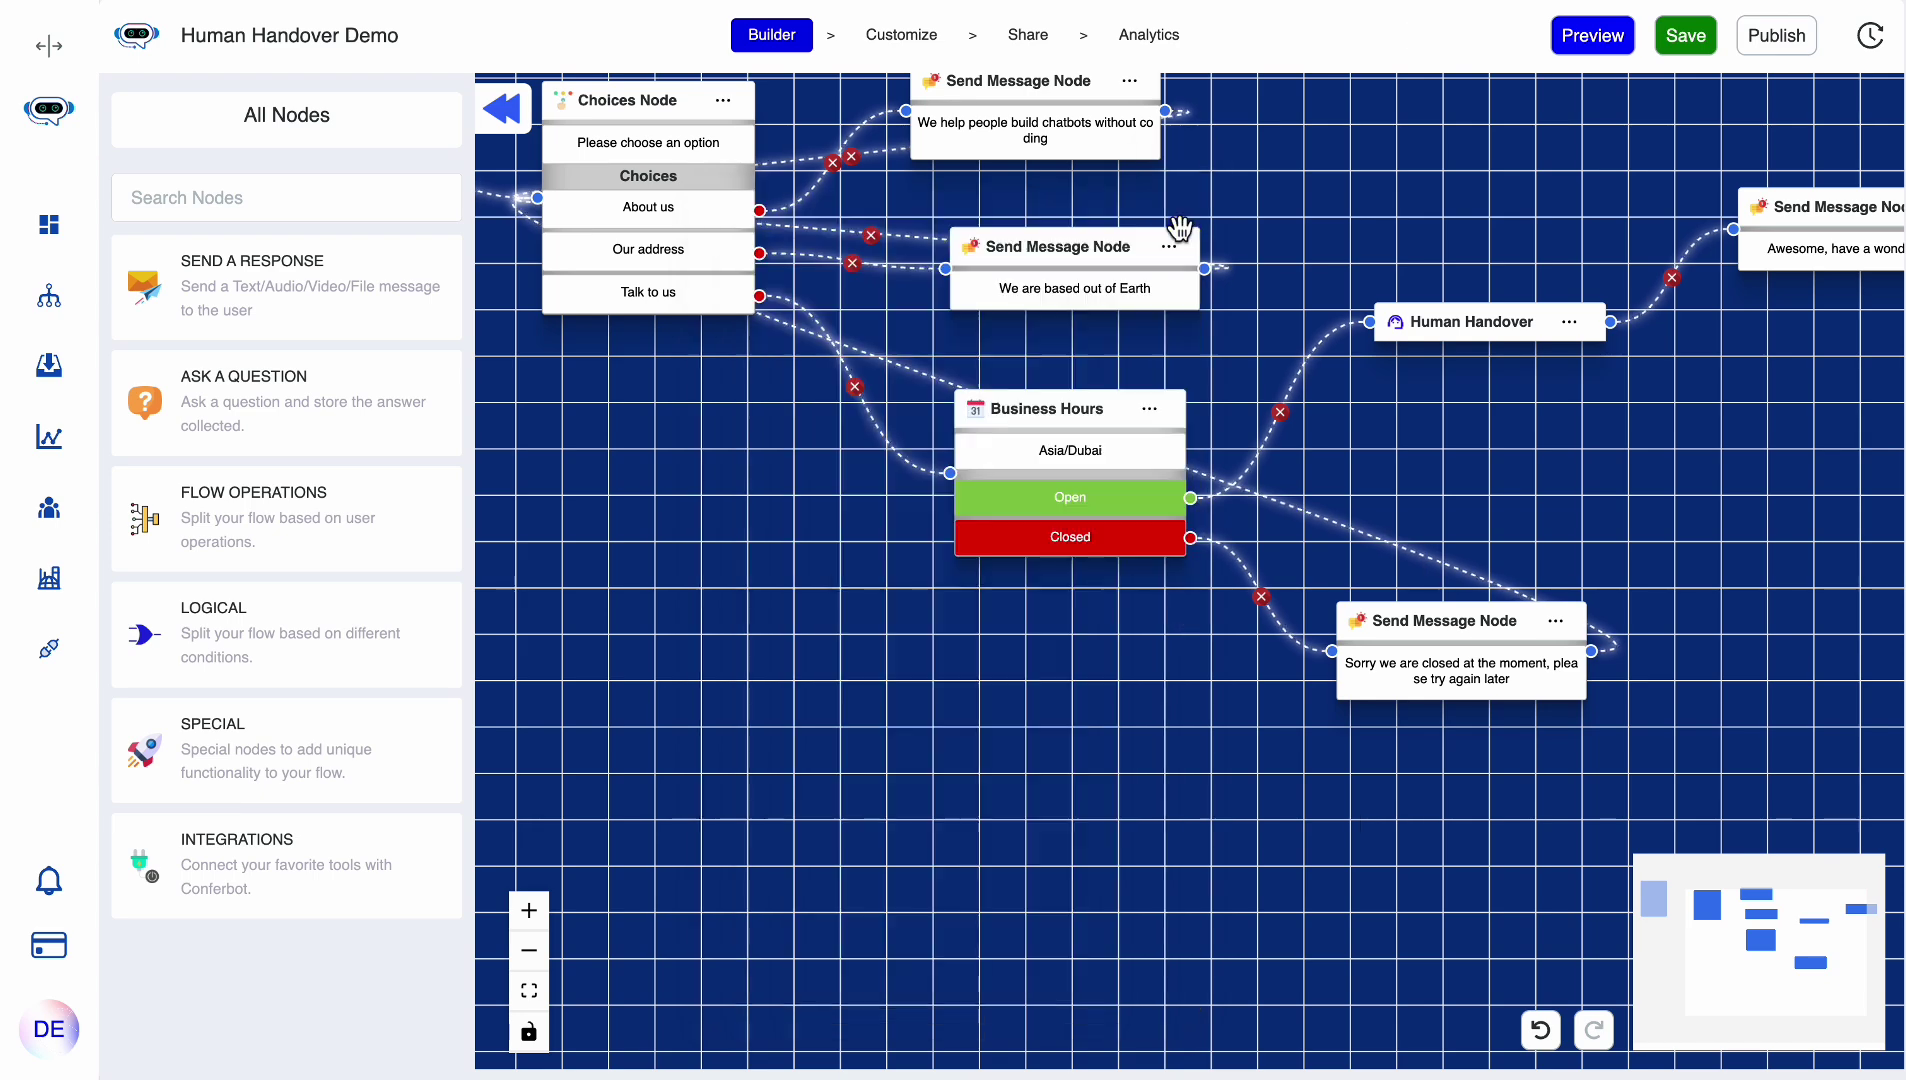
pyautogui.click(1660, 556)
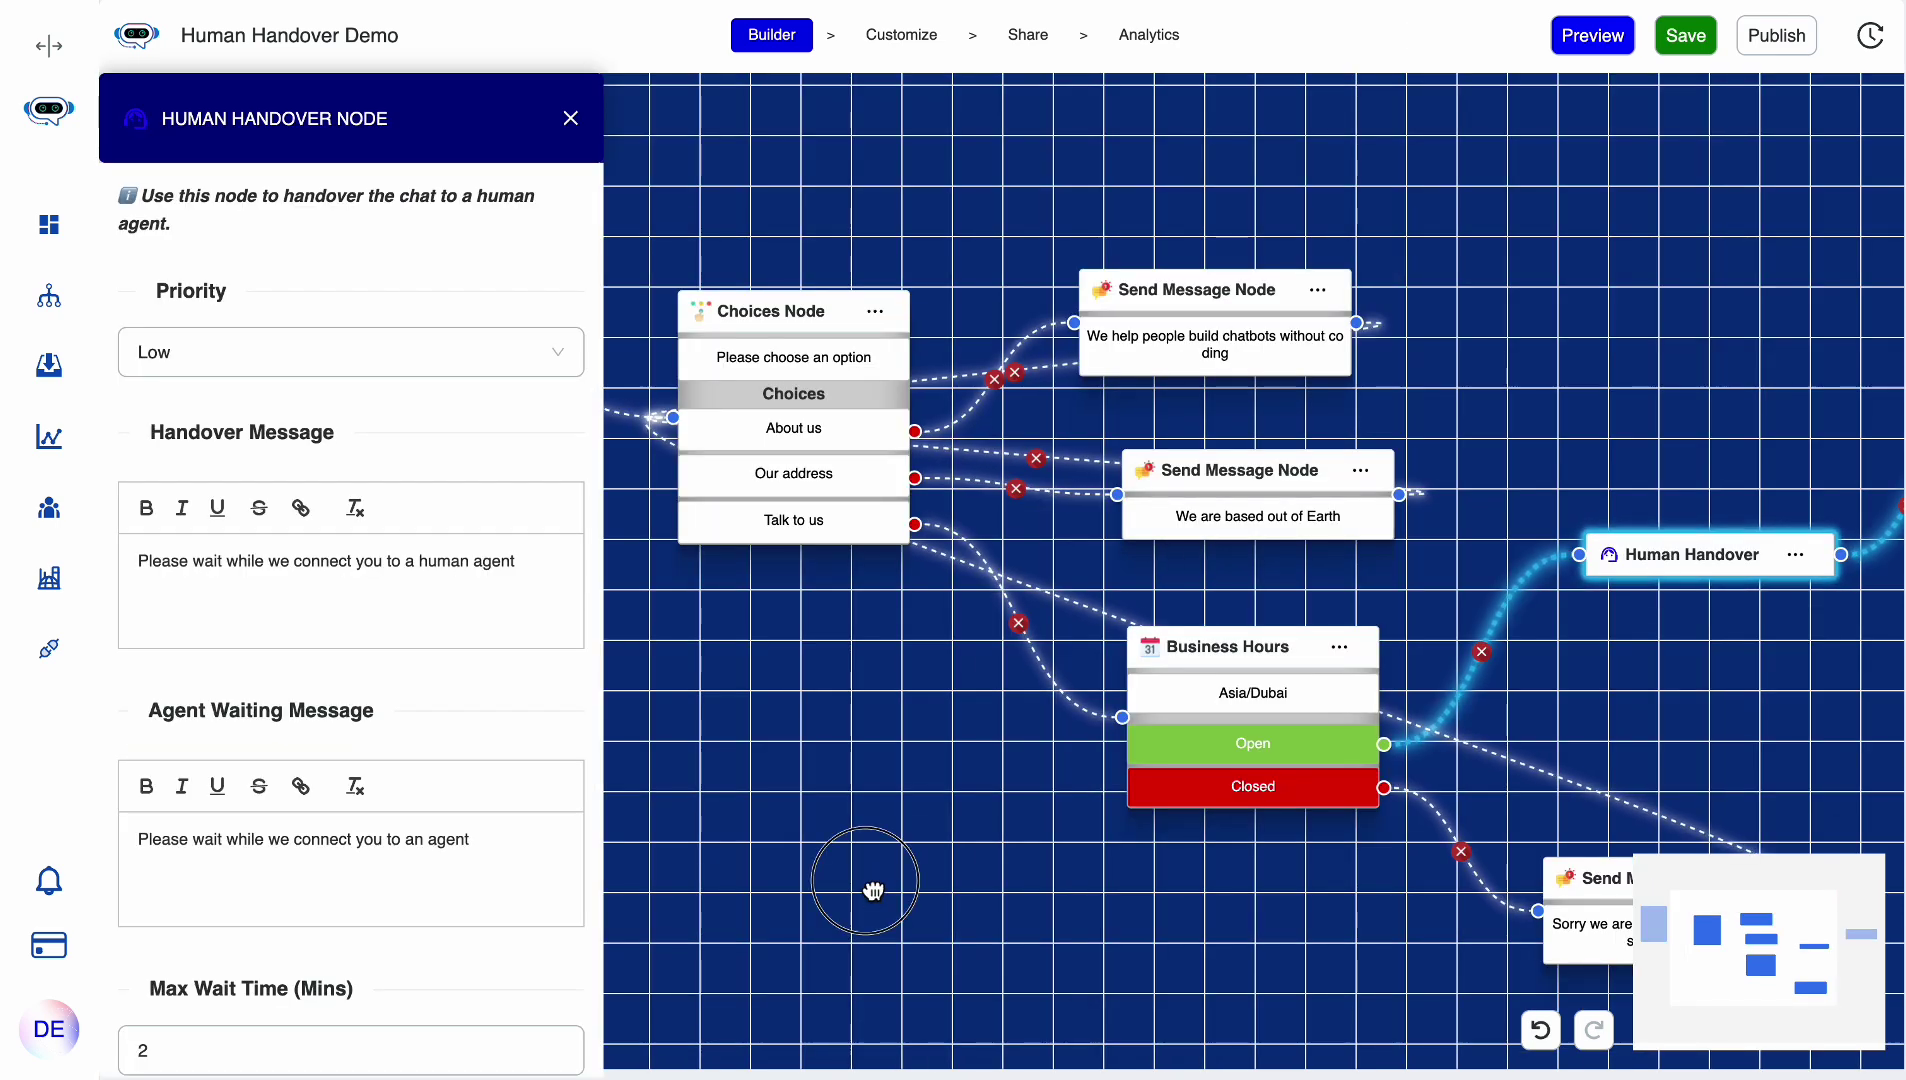
pyautogui.moveTo(867, 880); pyautogui.dragTo(1081, 663)
pyautogui.scroll(-5, 342, 803)
pyautogui.scroll(-15, 342, 803)
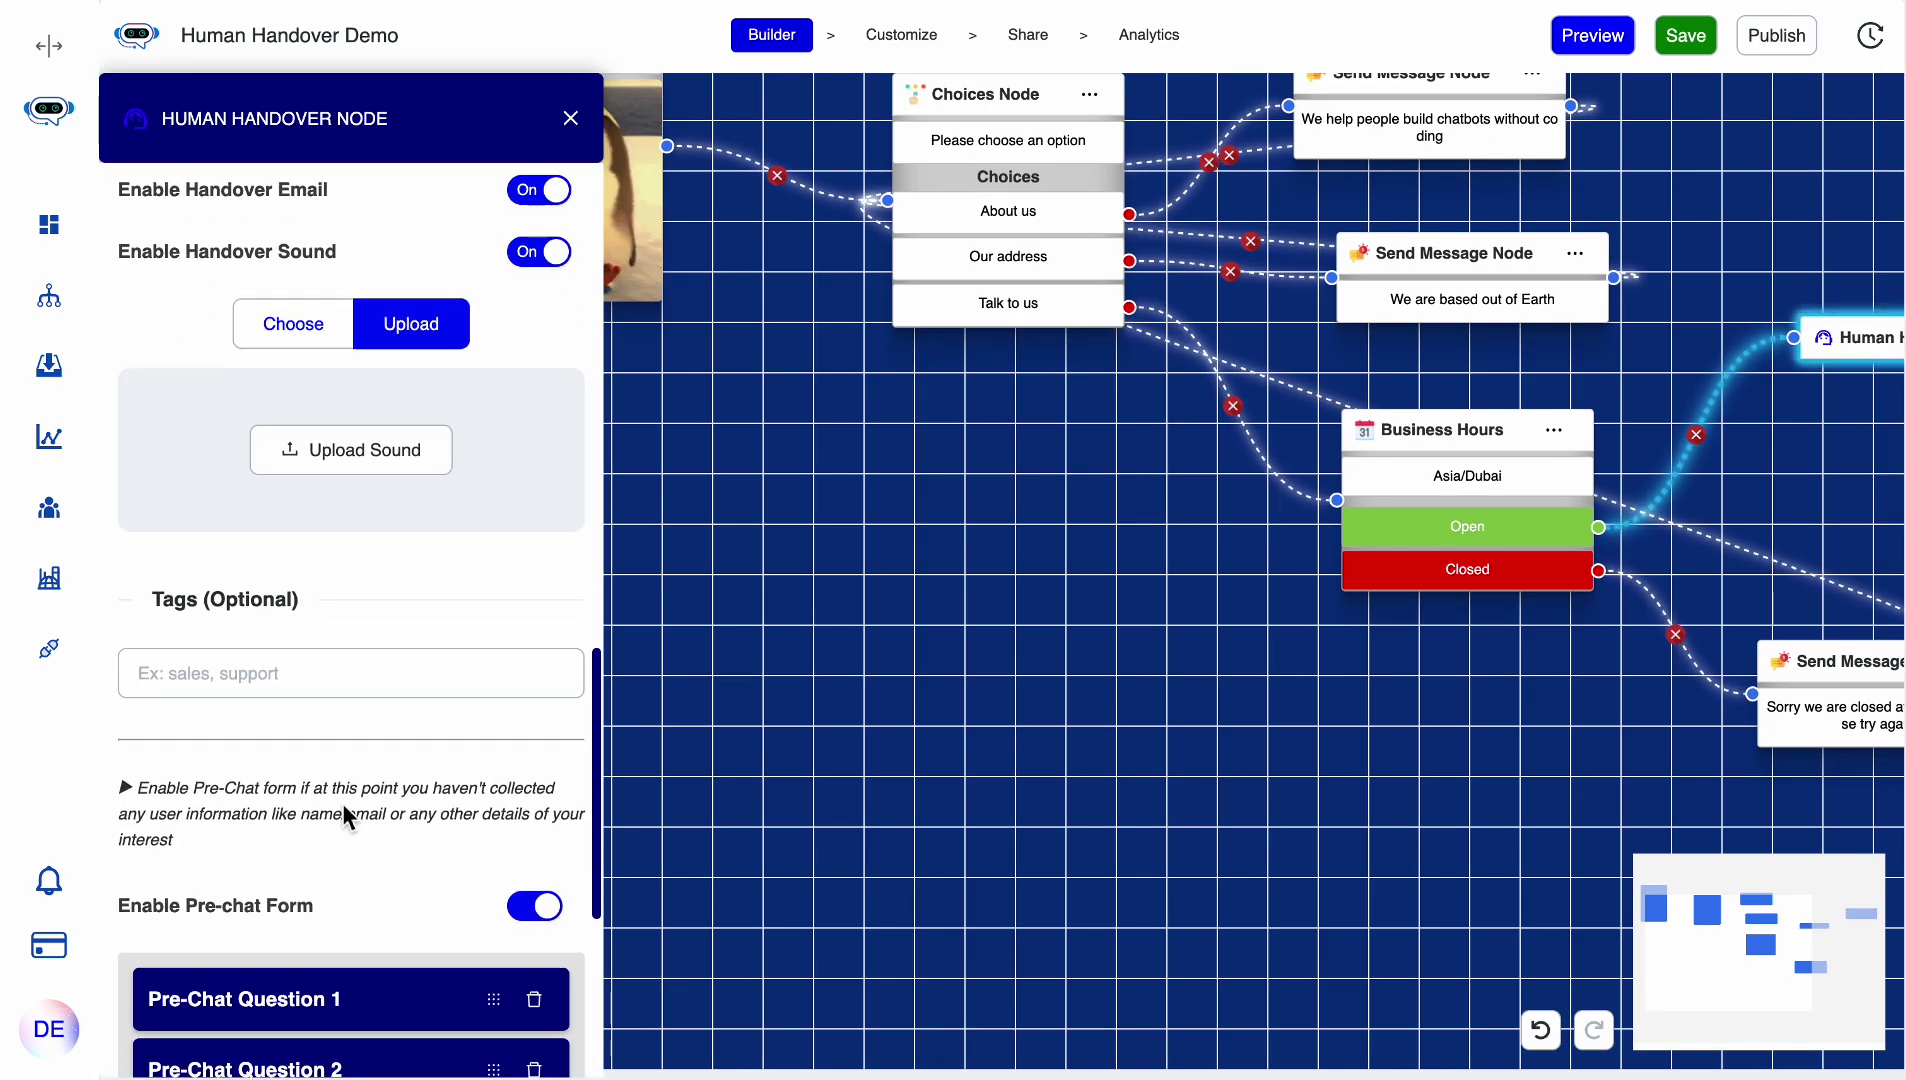
pyautogui.scroll(15, 533, 750)
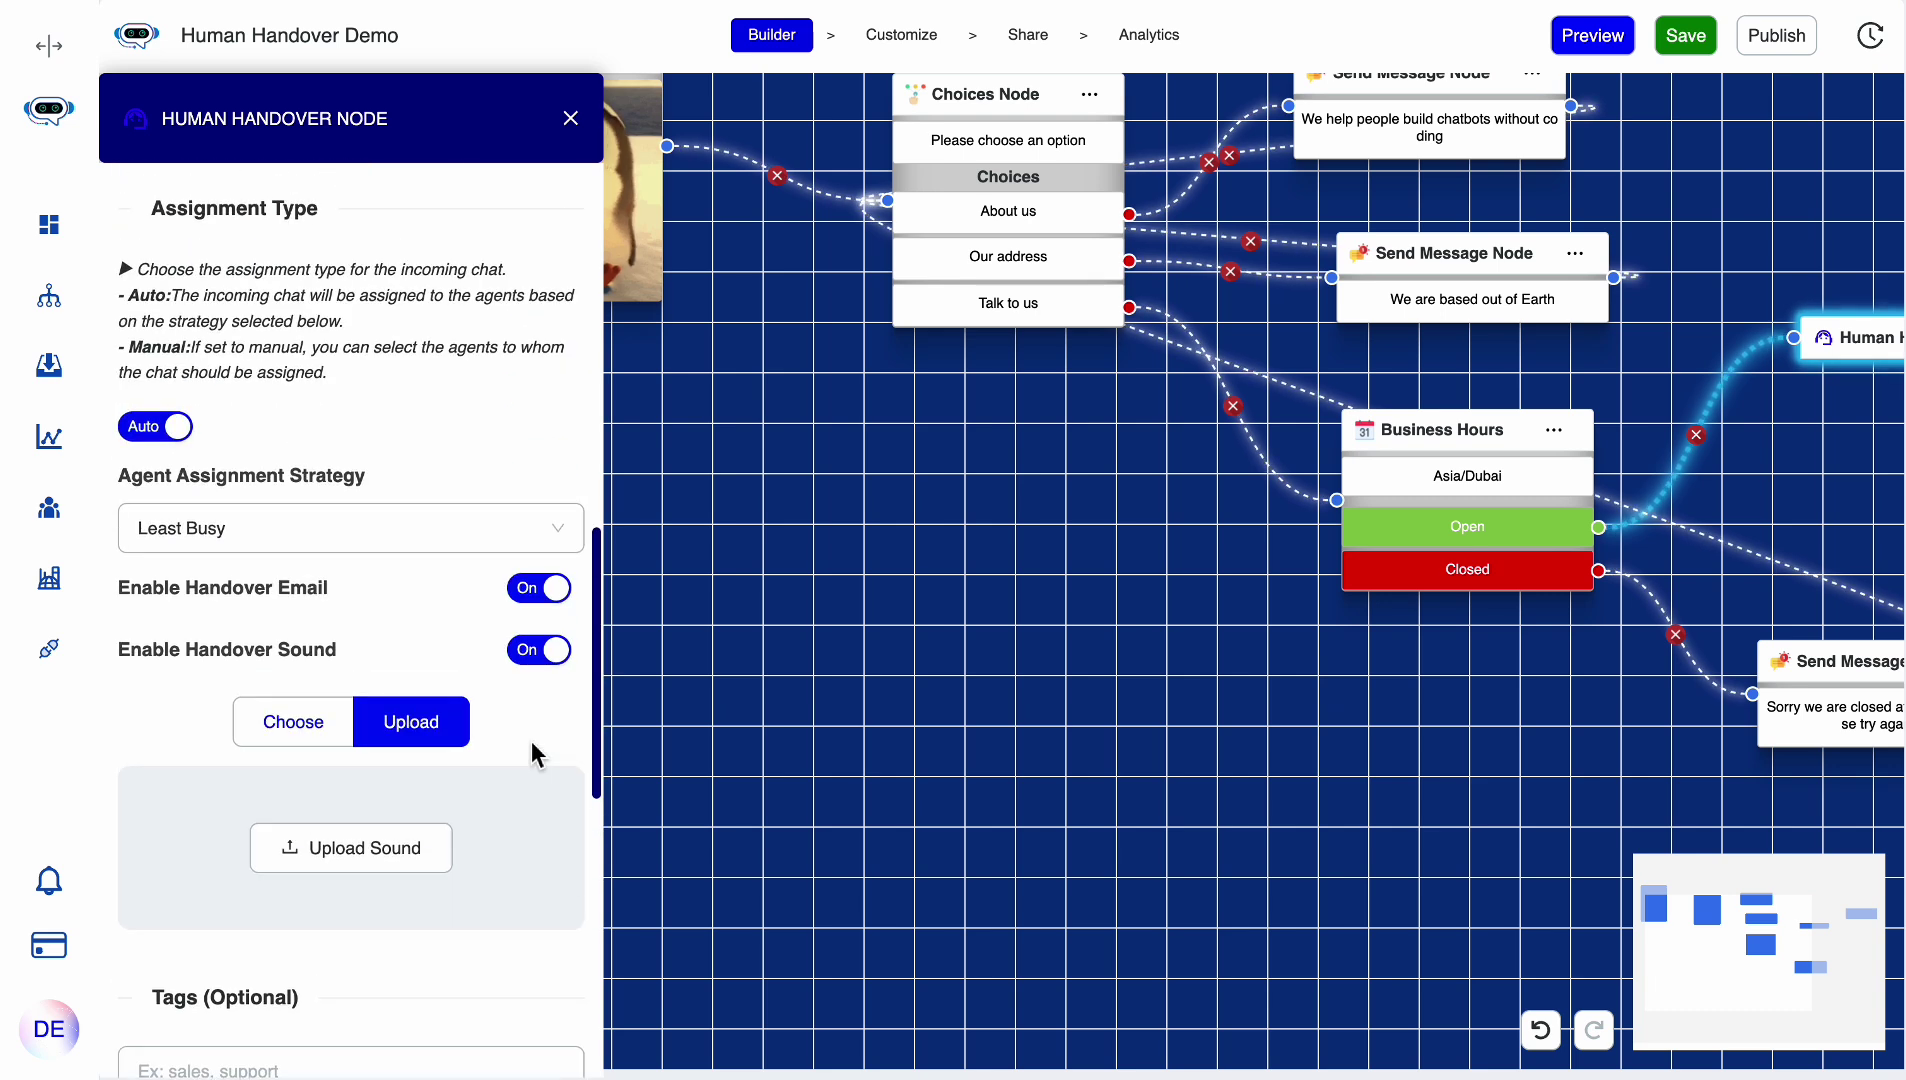
pyautogui.scroll(-3, 533, 755)
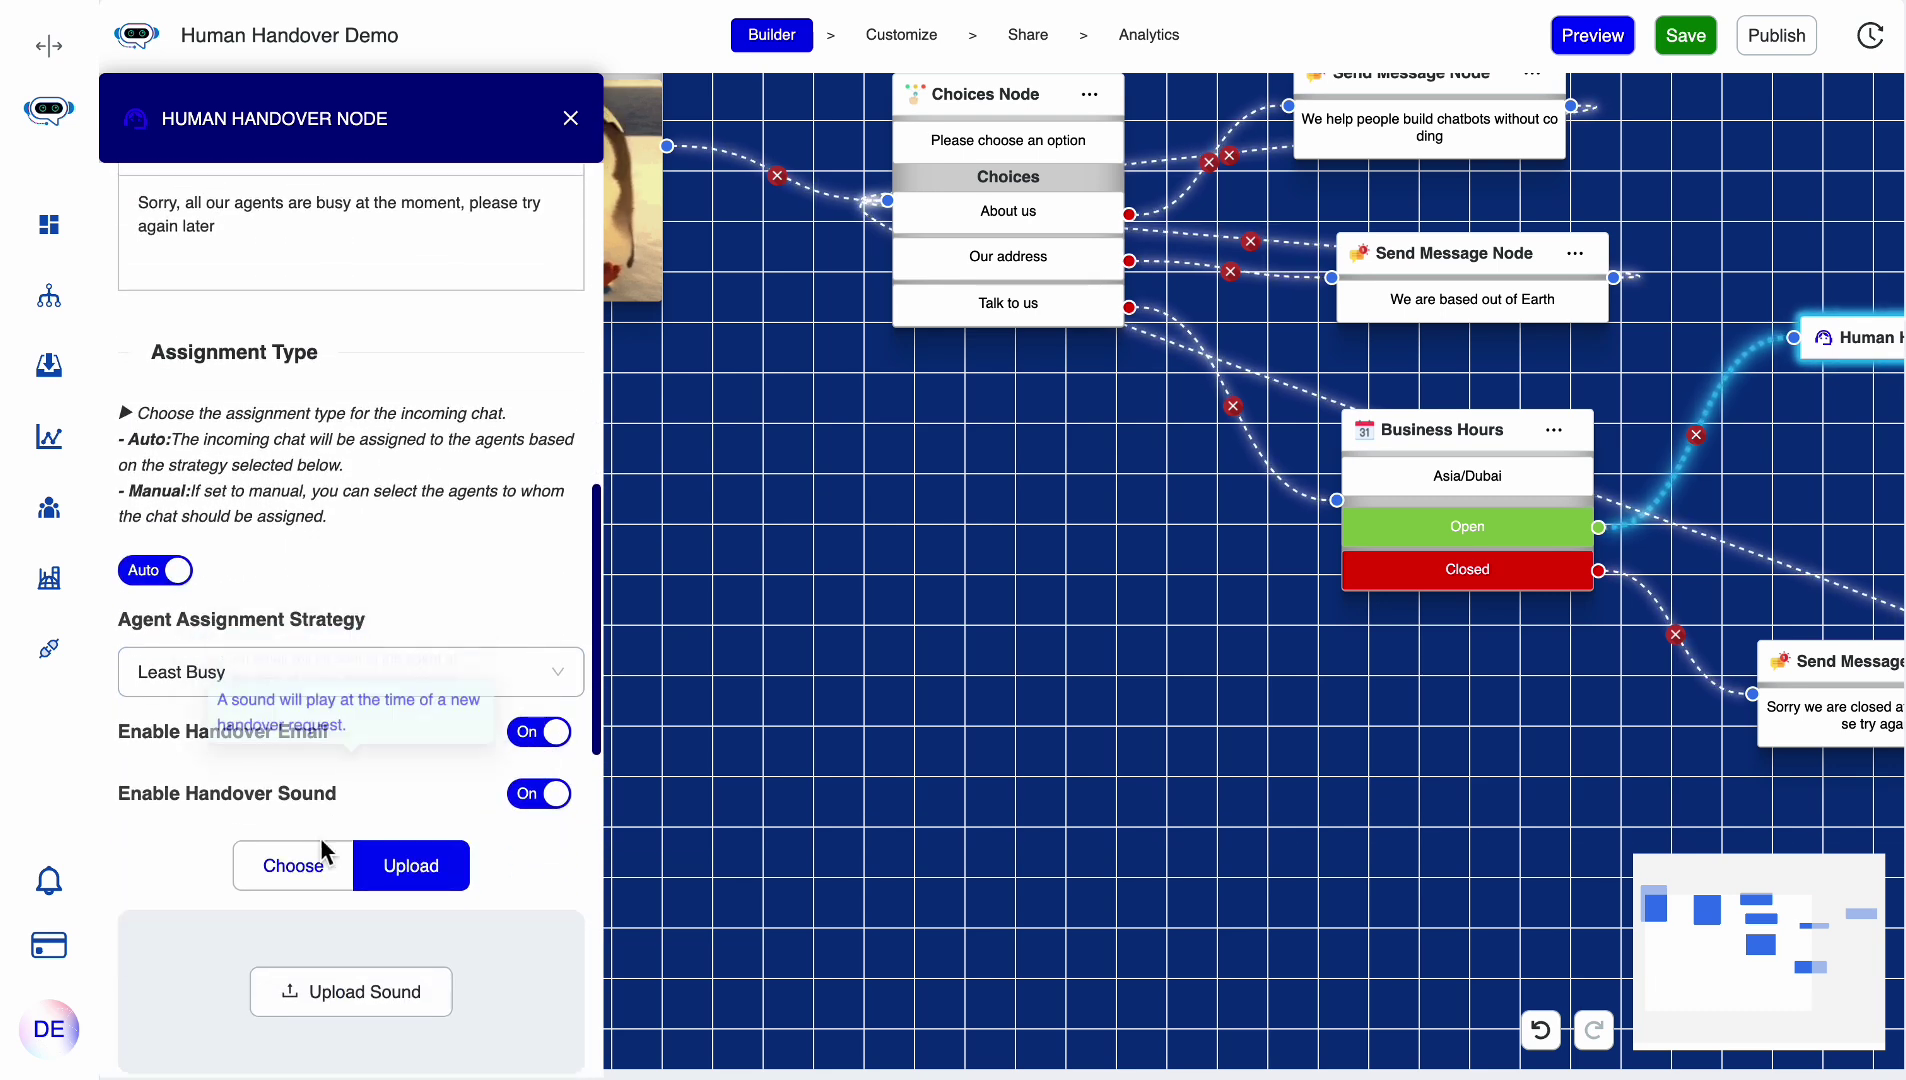
# - Display the built-in handover sounds, recheck the Human Handover node's messages and close its settings
pyautogui.click(293, 865)
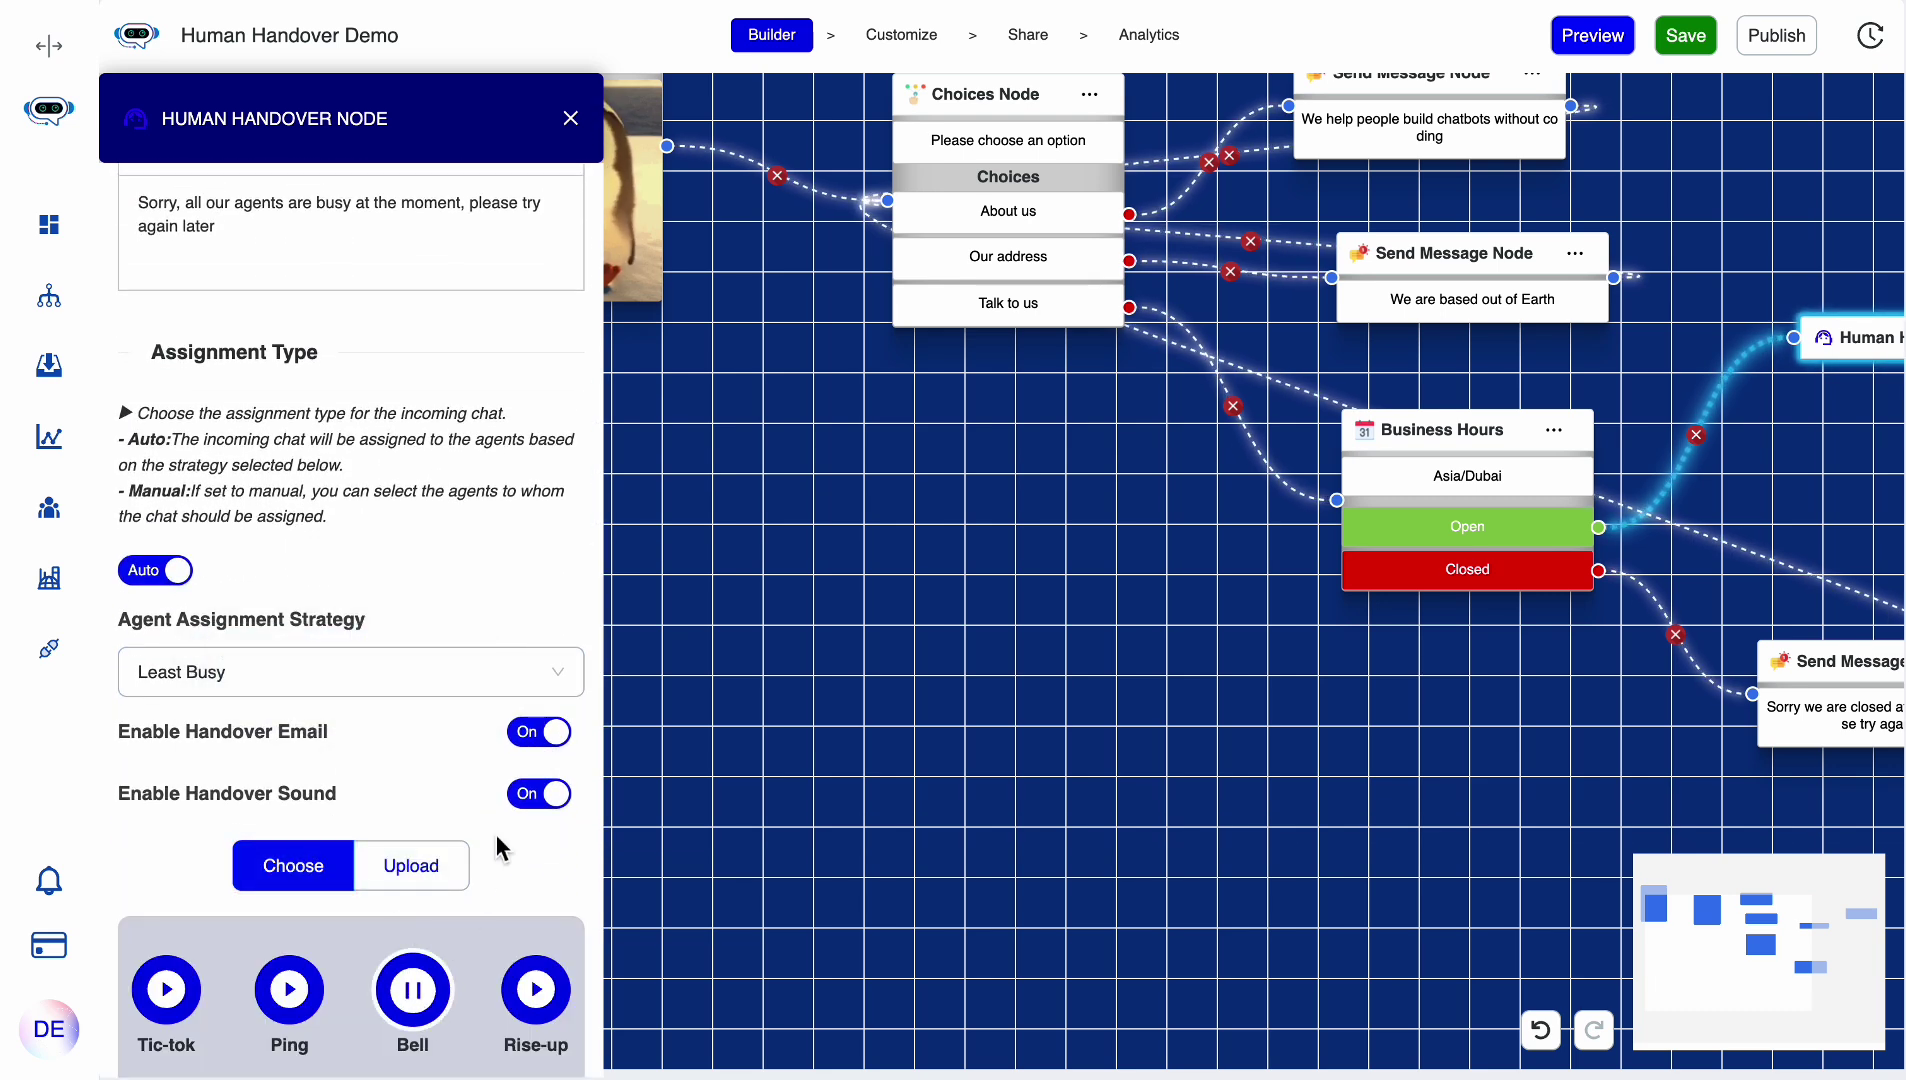
pyautogui.scroll(5, 500, 848)
pyautogui.scroll(-4, 500, 848)
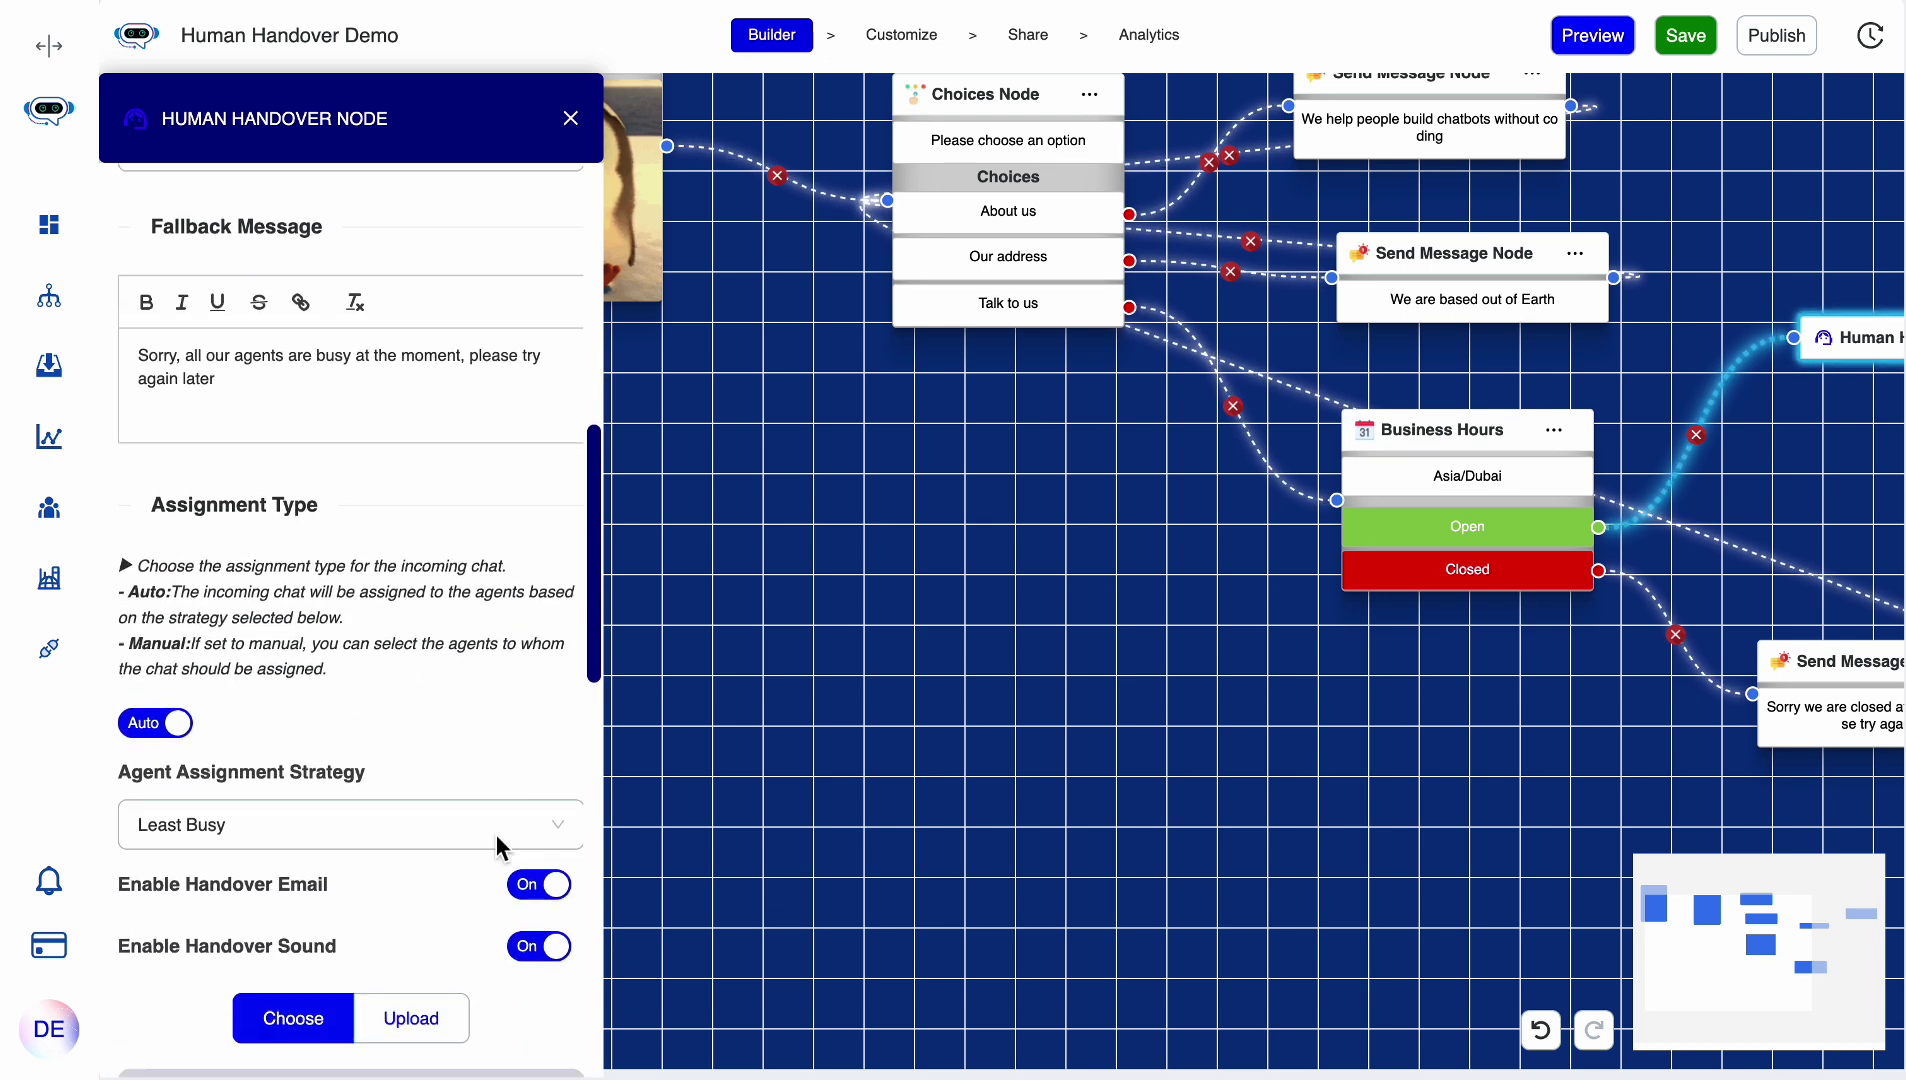
pyautogui.scroll(8, 497, 845)
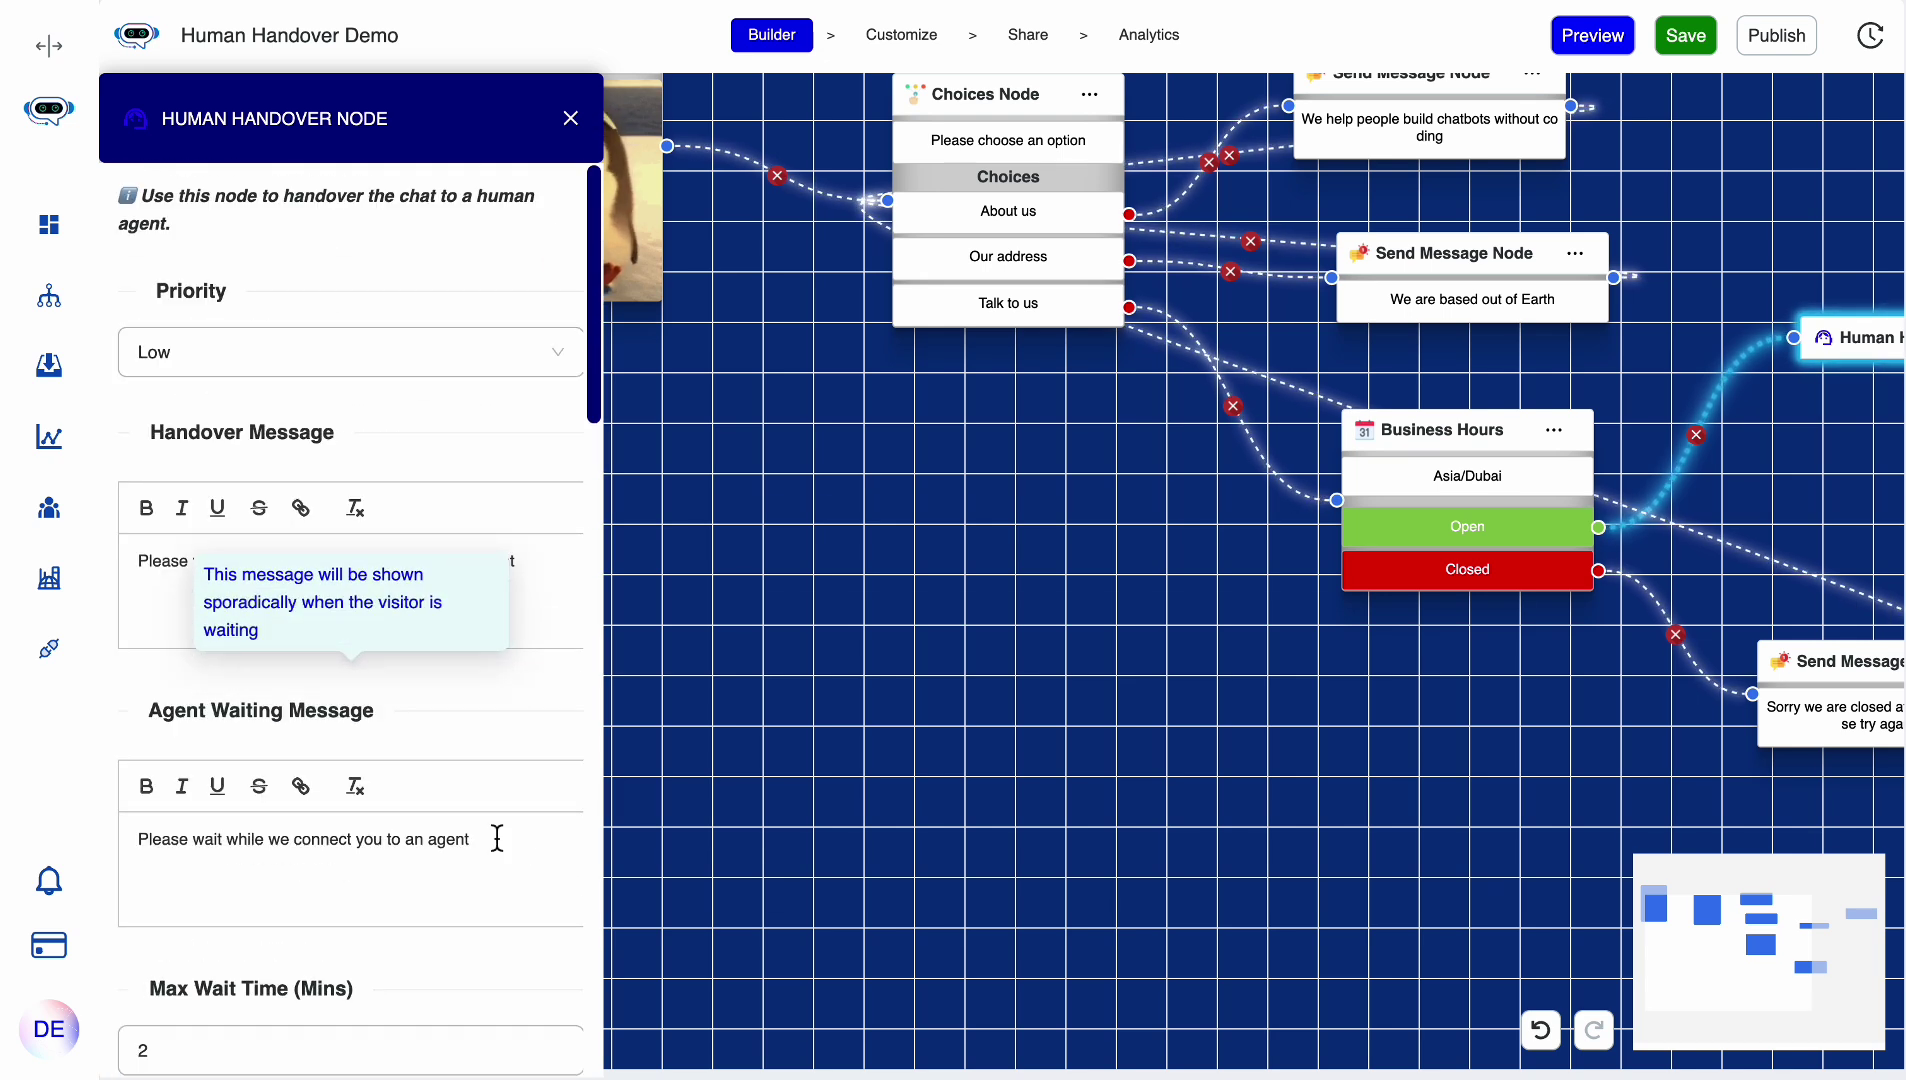
pyautogui.click(571, 118)
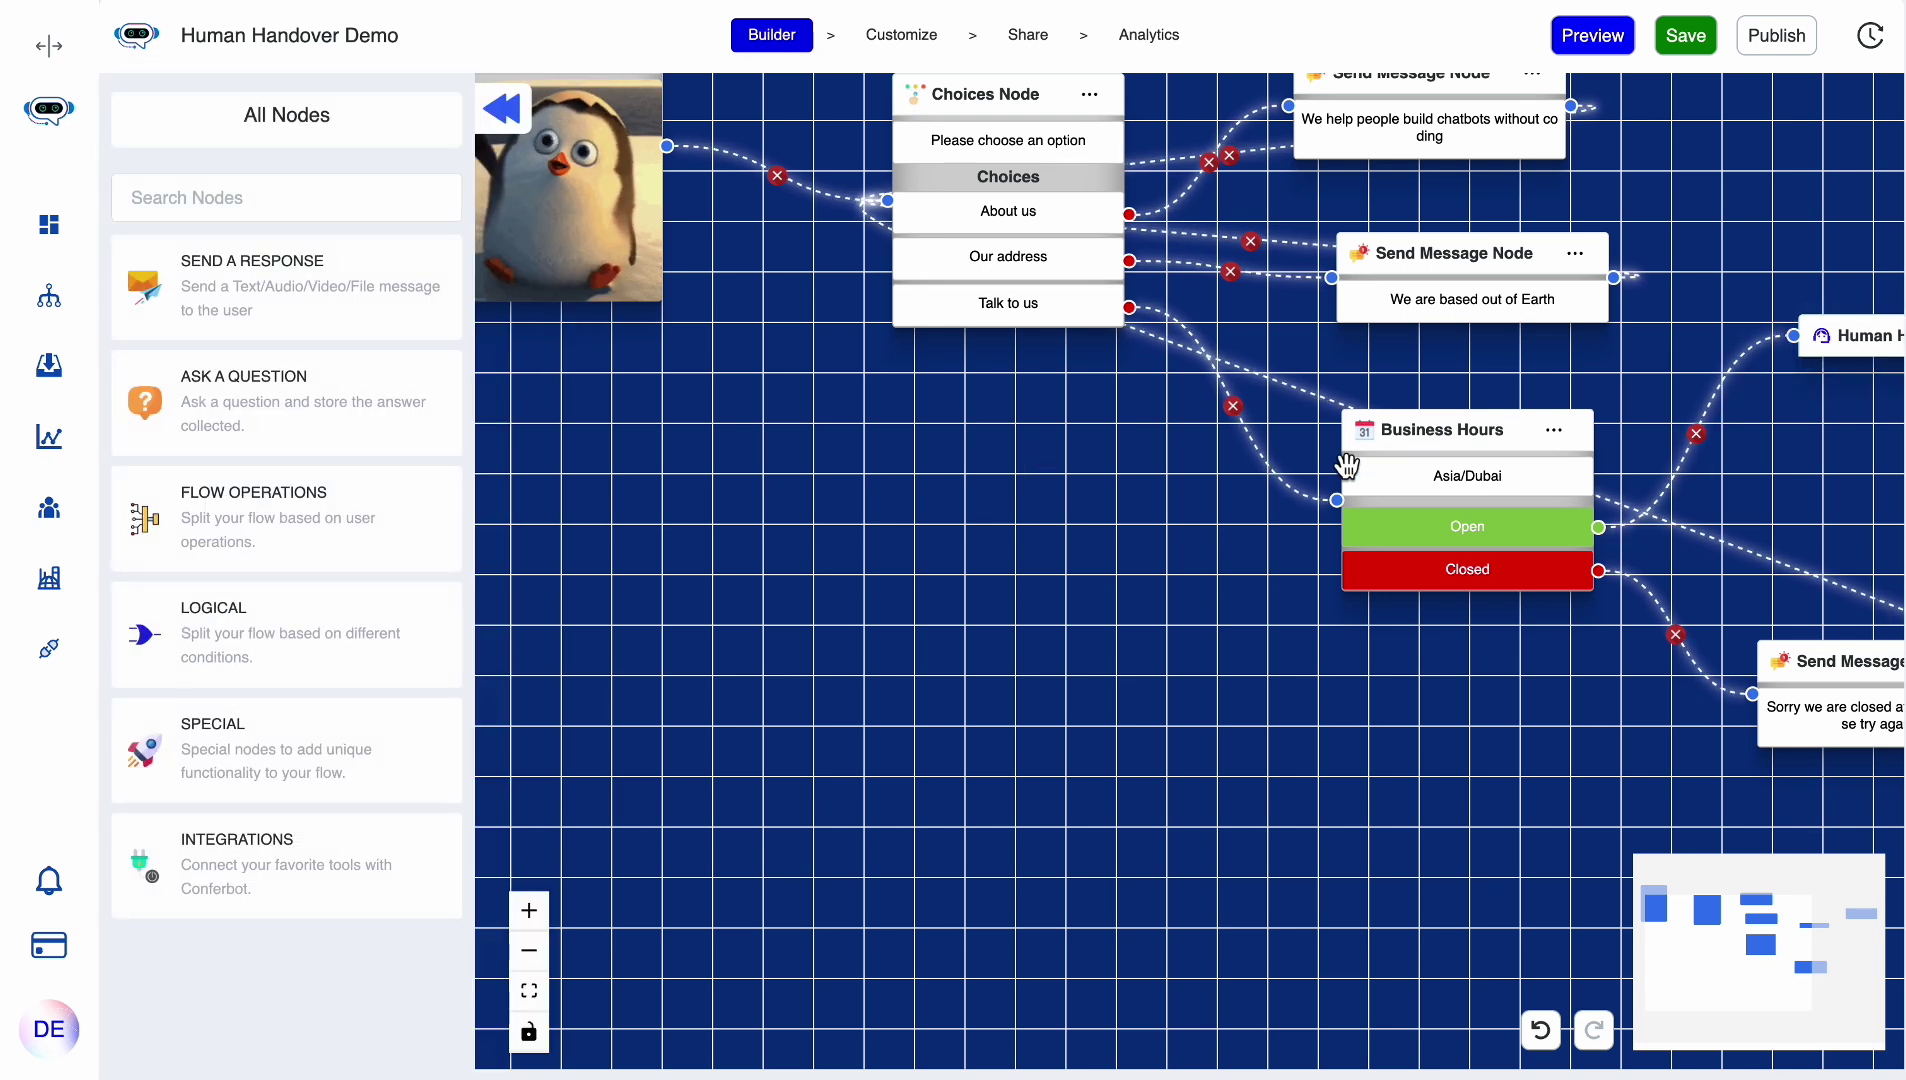
# - Enable Sunday in the Business Hours node and set its closing time to 23:45
pyautogui.click(1420, 493)
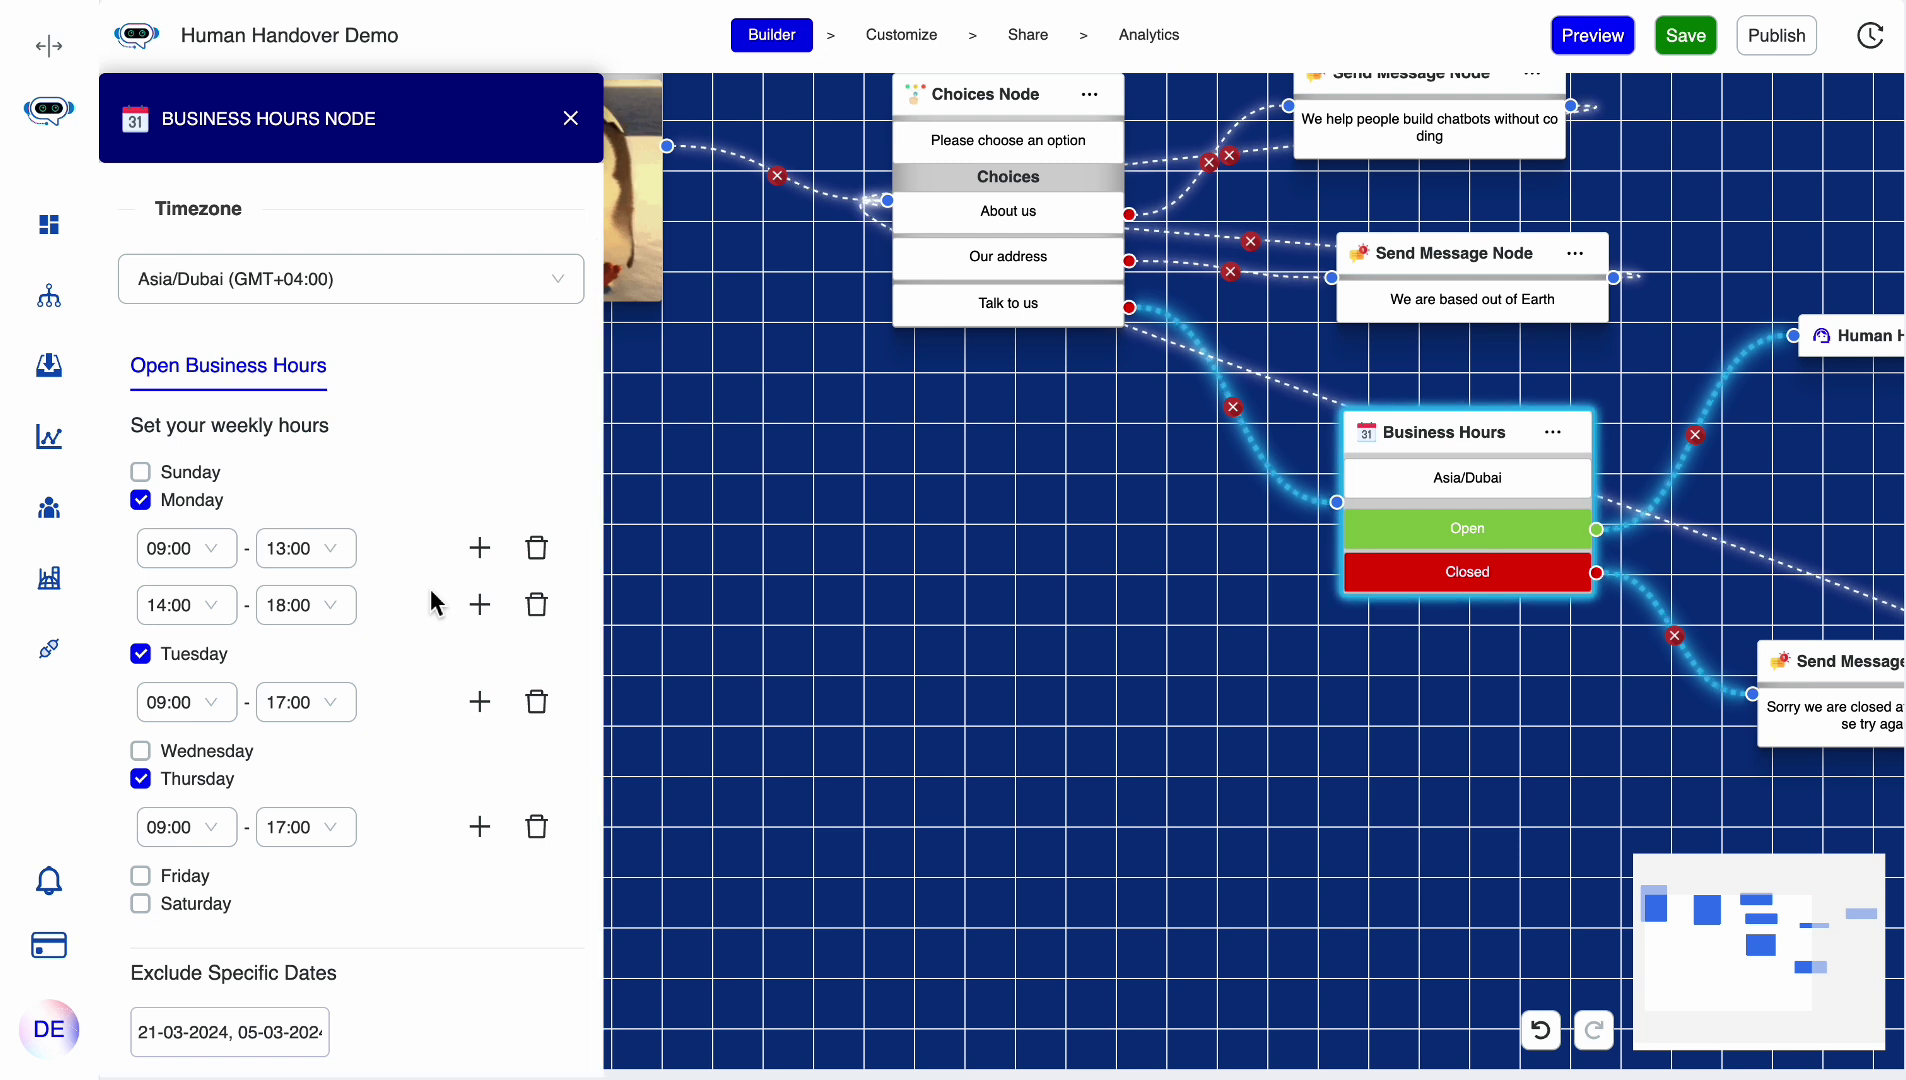
pyautogui.click(141, 553)
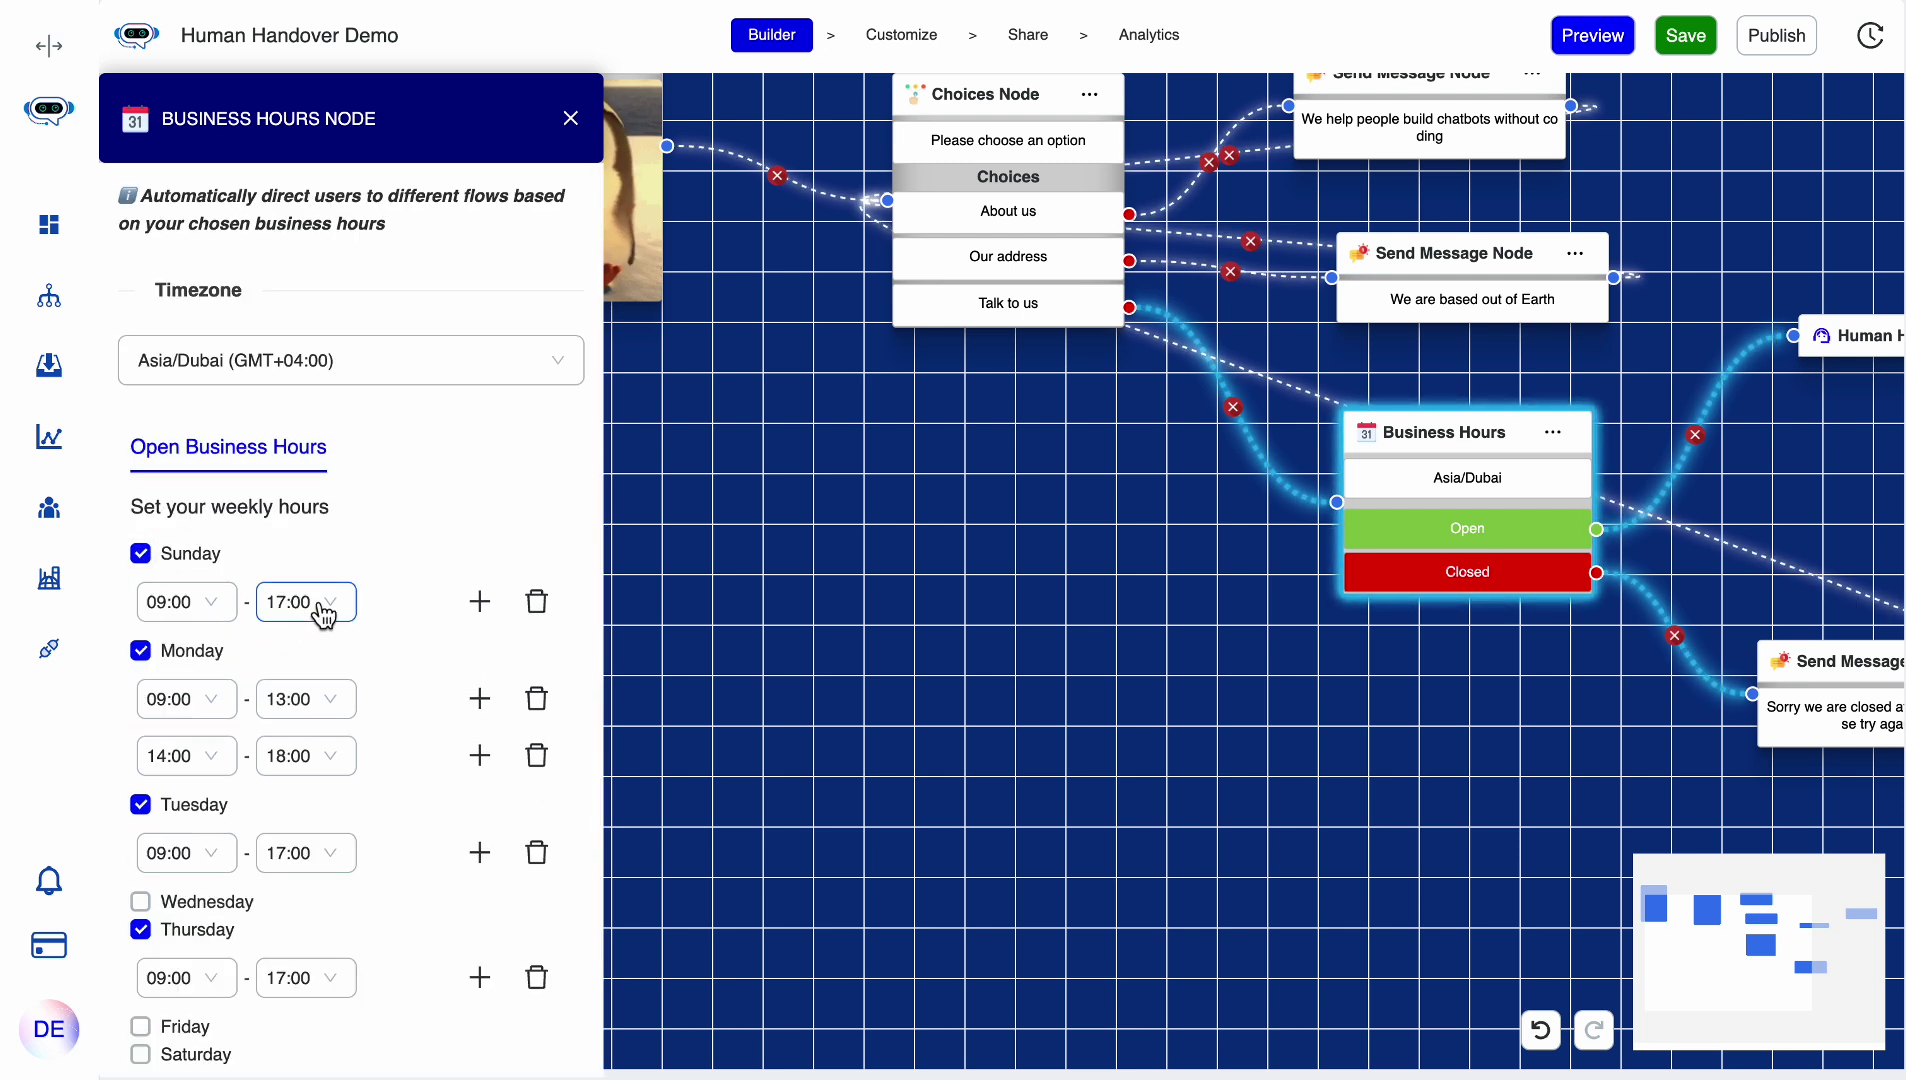
pyautogui.click(322, 606)
pyautogui.scroll(-6, 333, 885)
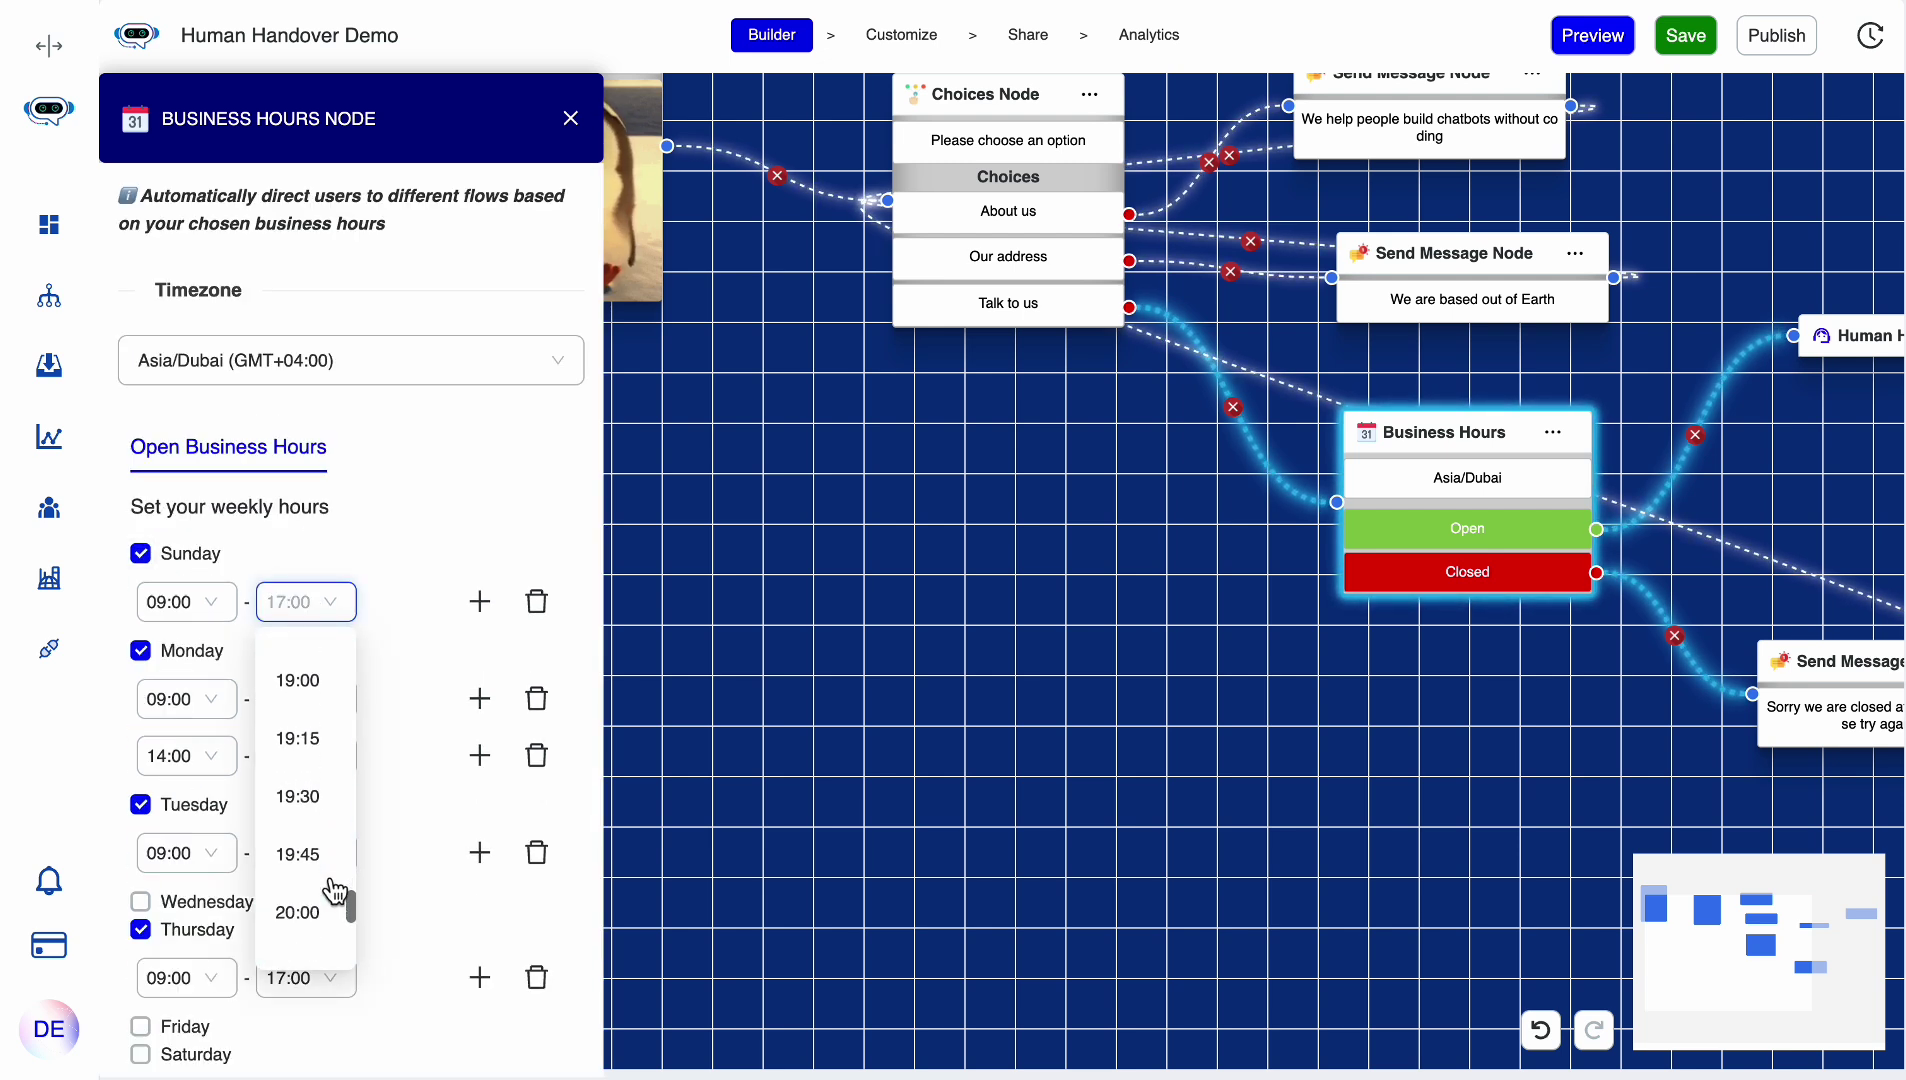
pyautogui.scroll(-8, 334, 890)
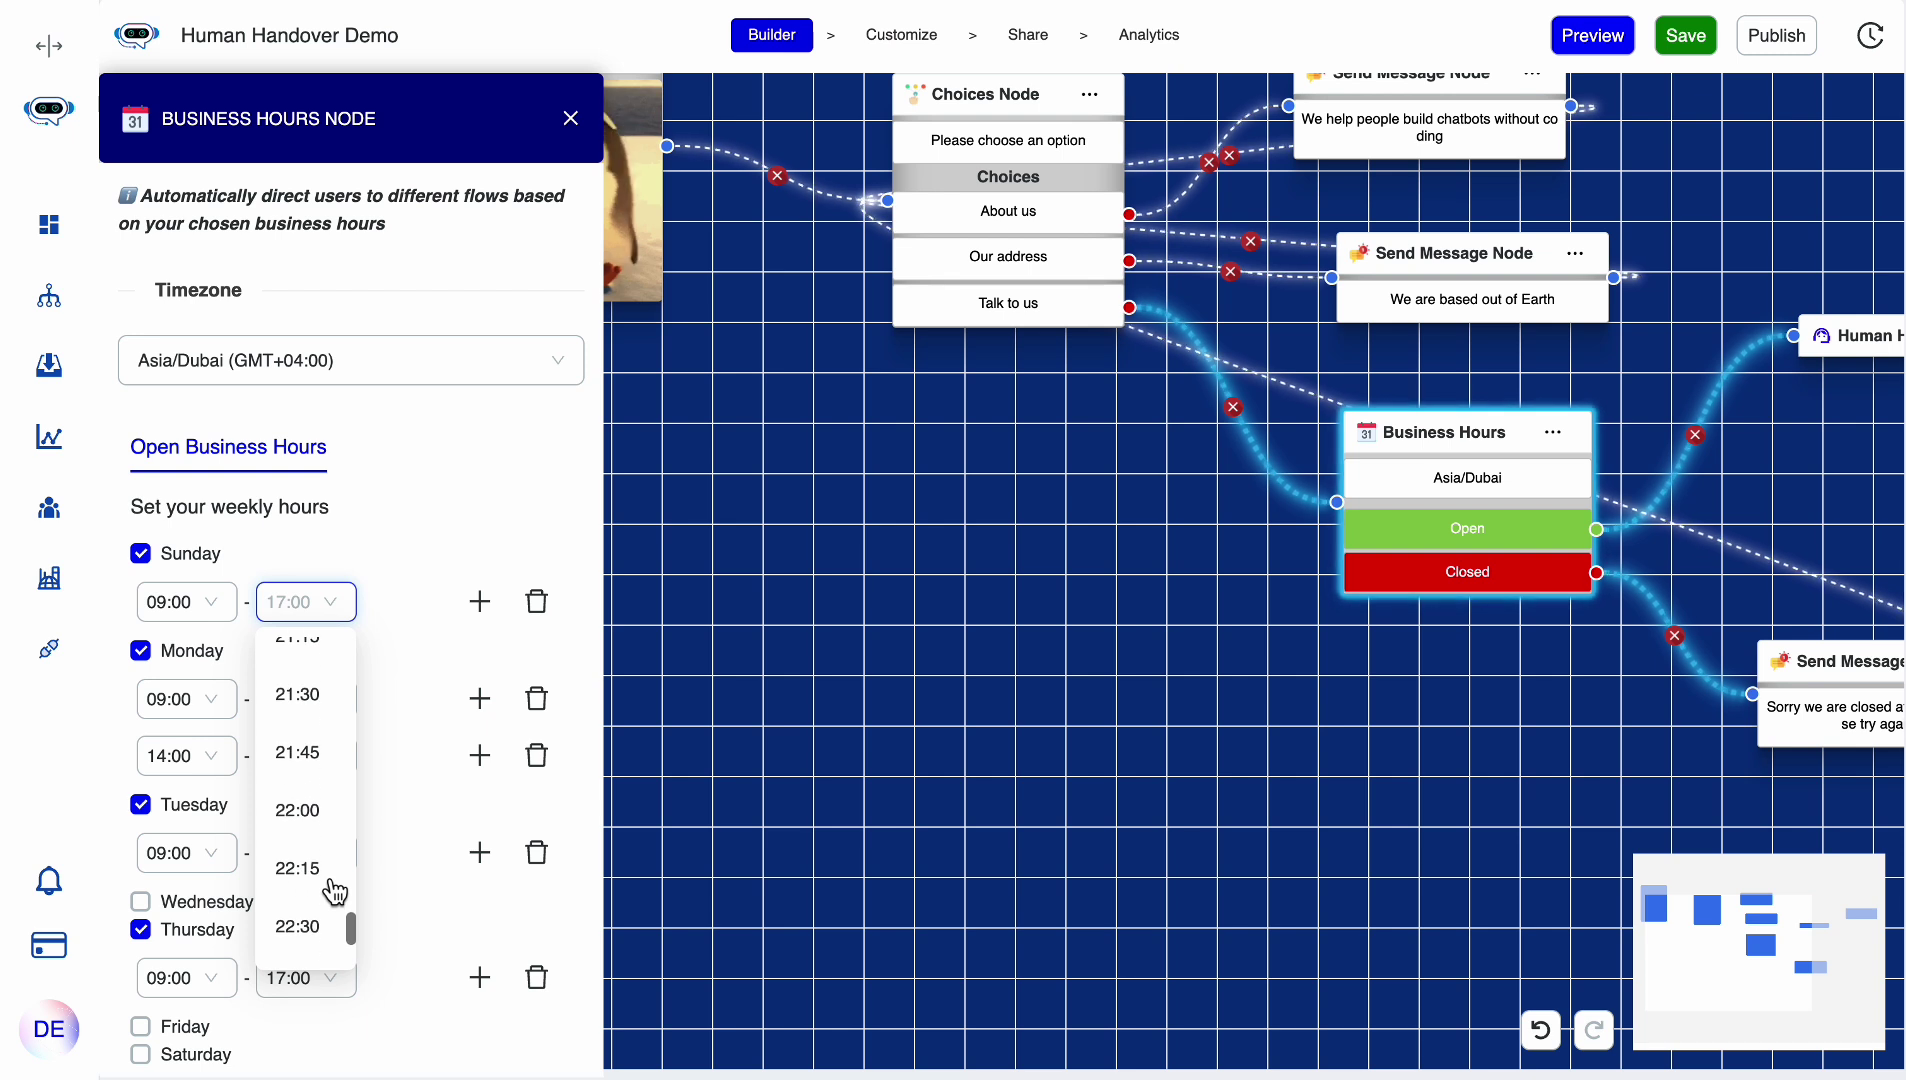
pyautogui.scroll(-3, 335, 892)
pyautogui.scroll(-3, 336, 940)
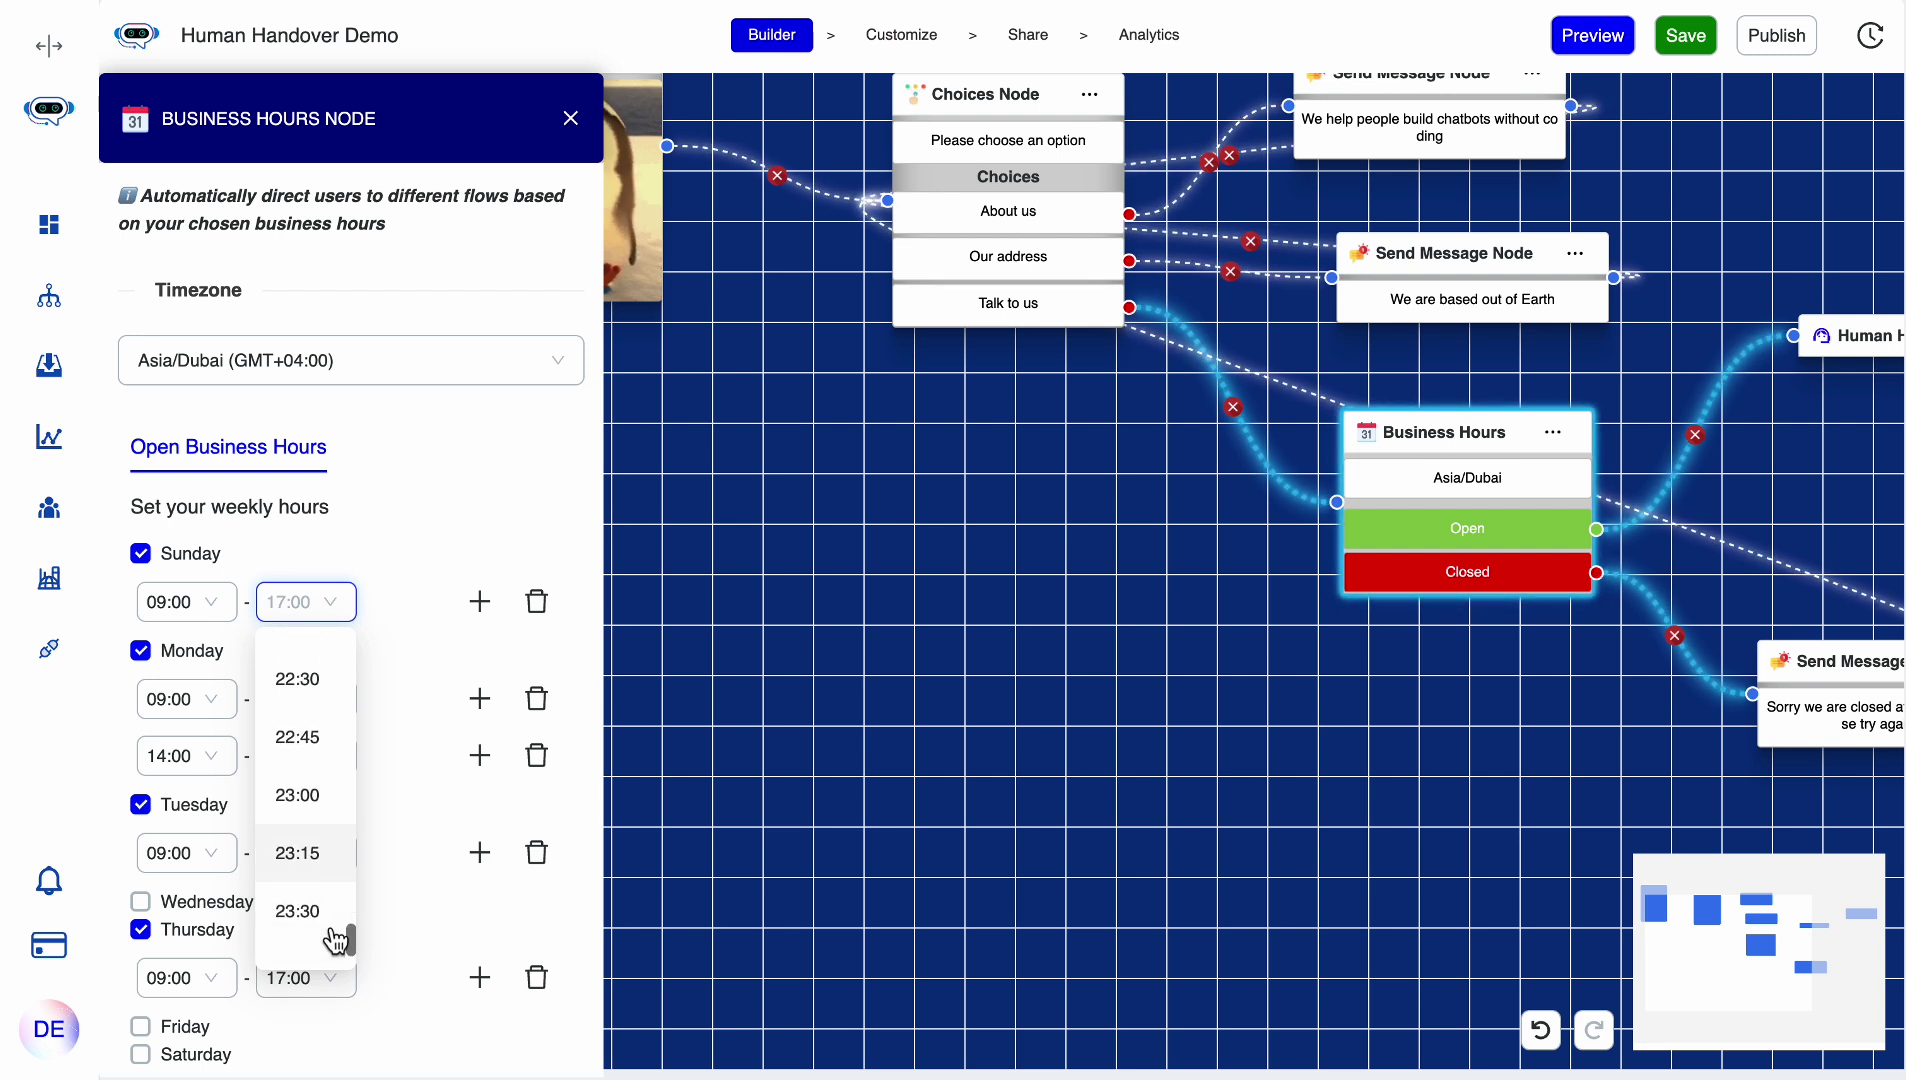
pyautogui.click(336, 938)
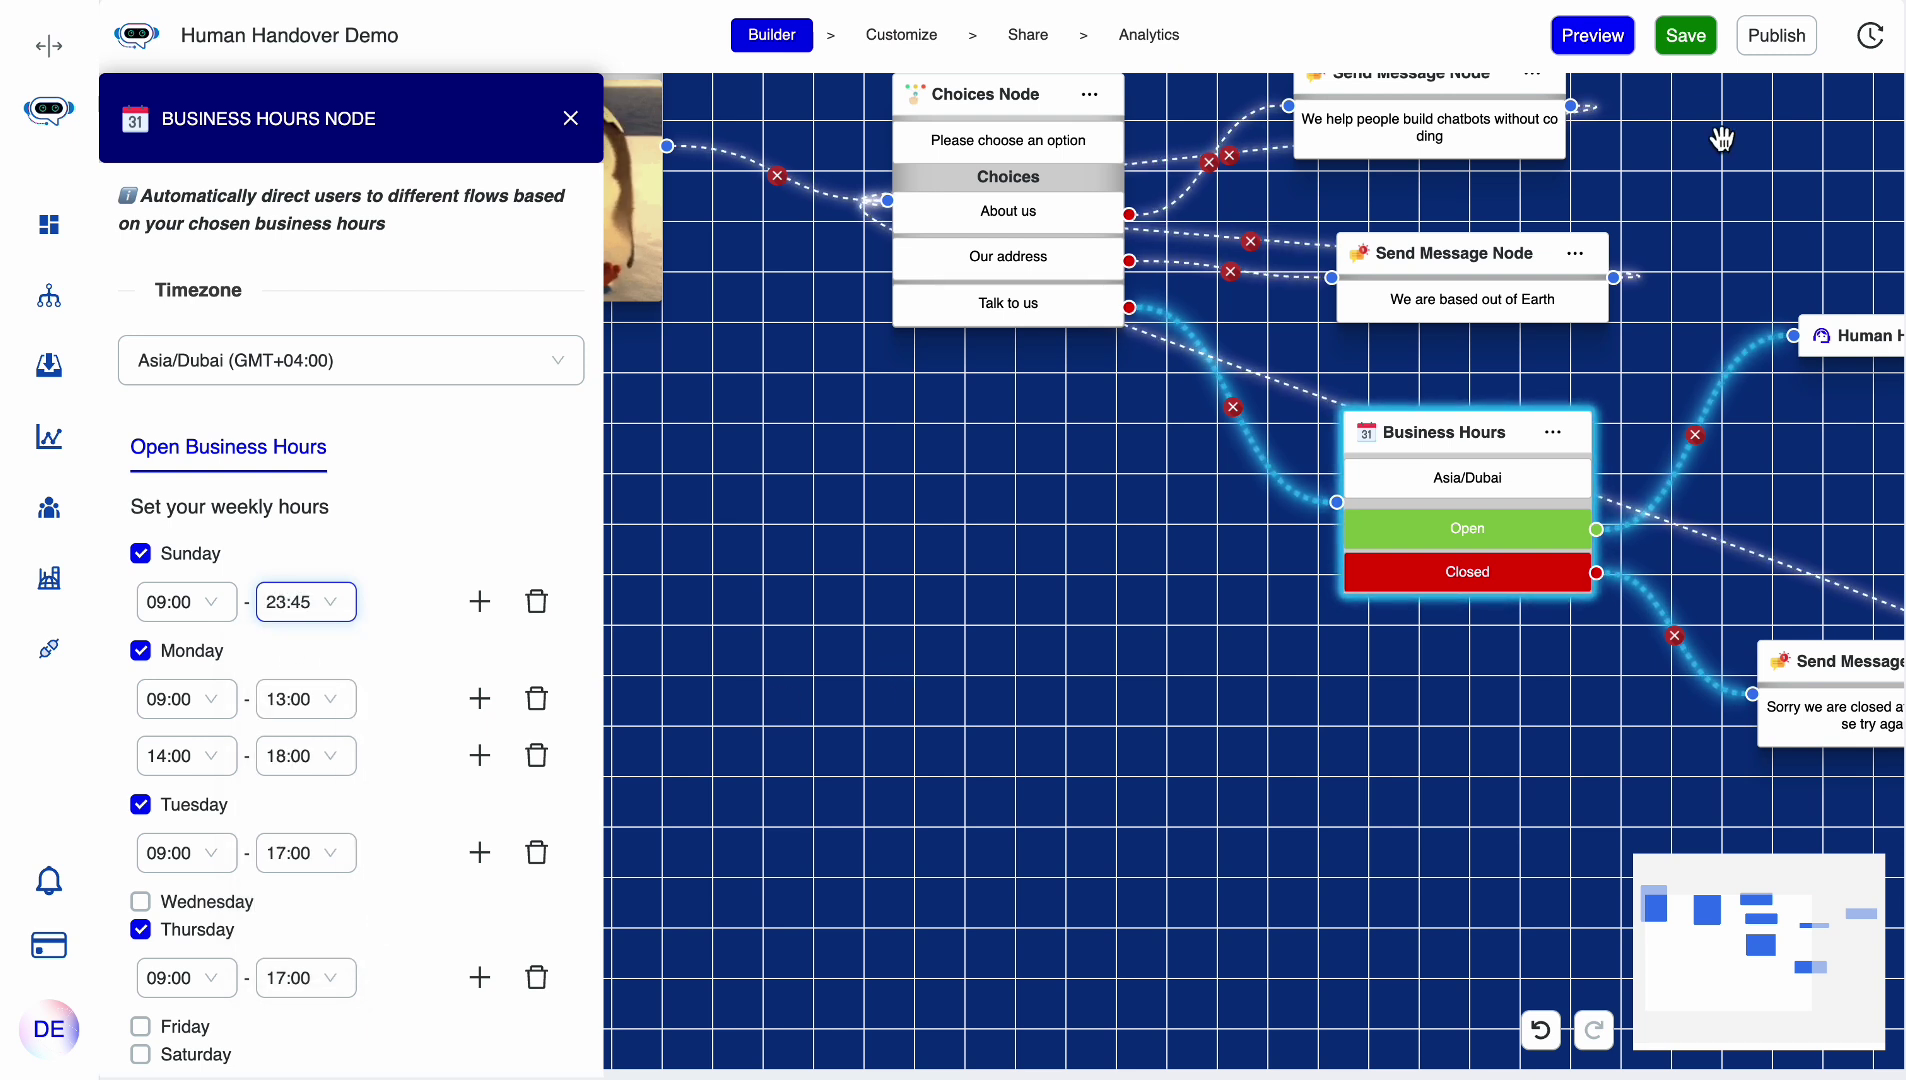
# - Save and publish the updated chat flow and check the live version in the publish history
pyautogui.click(1695, 45)
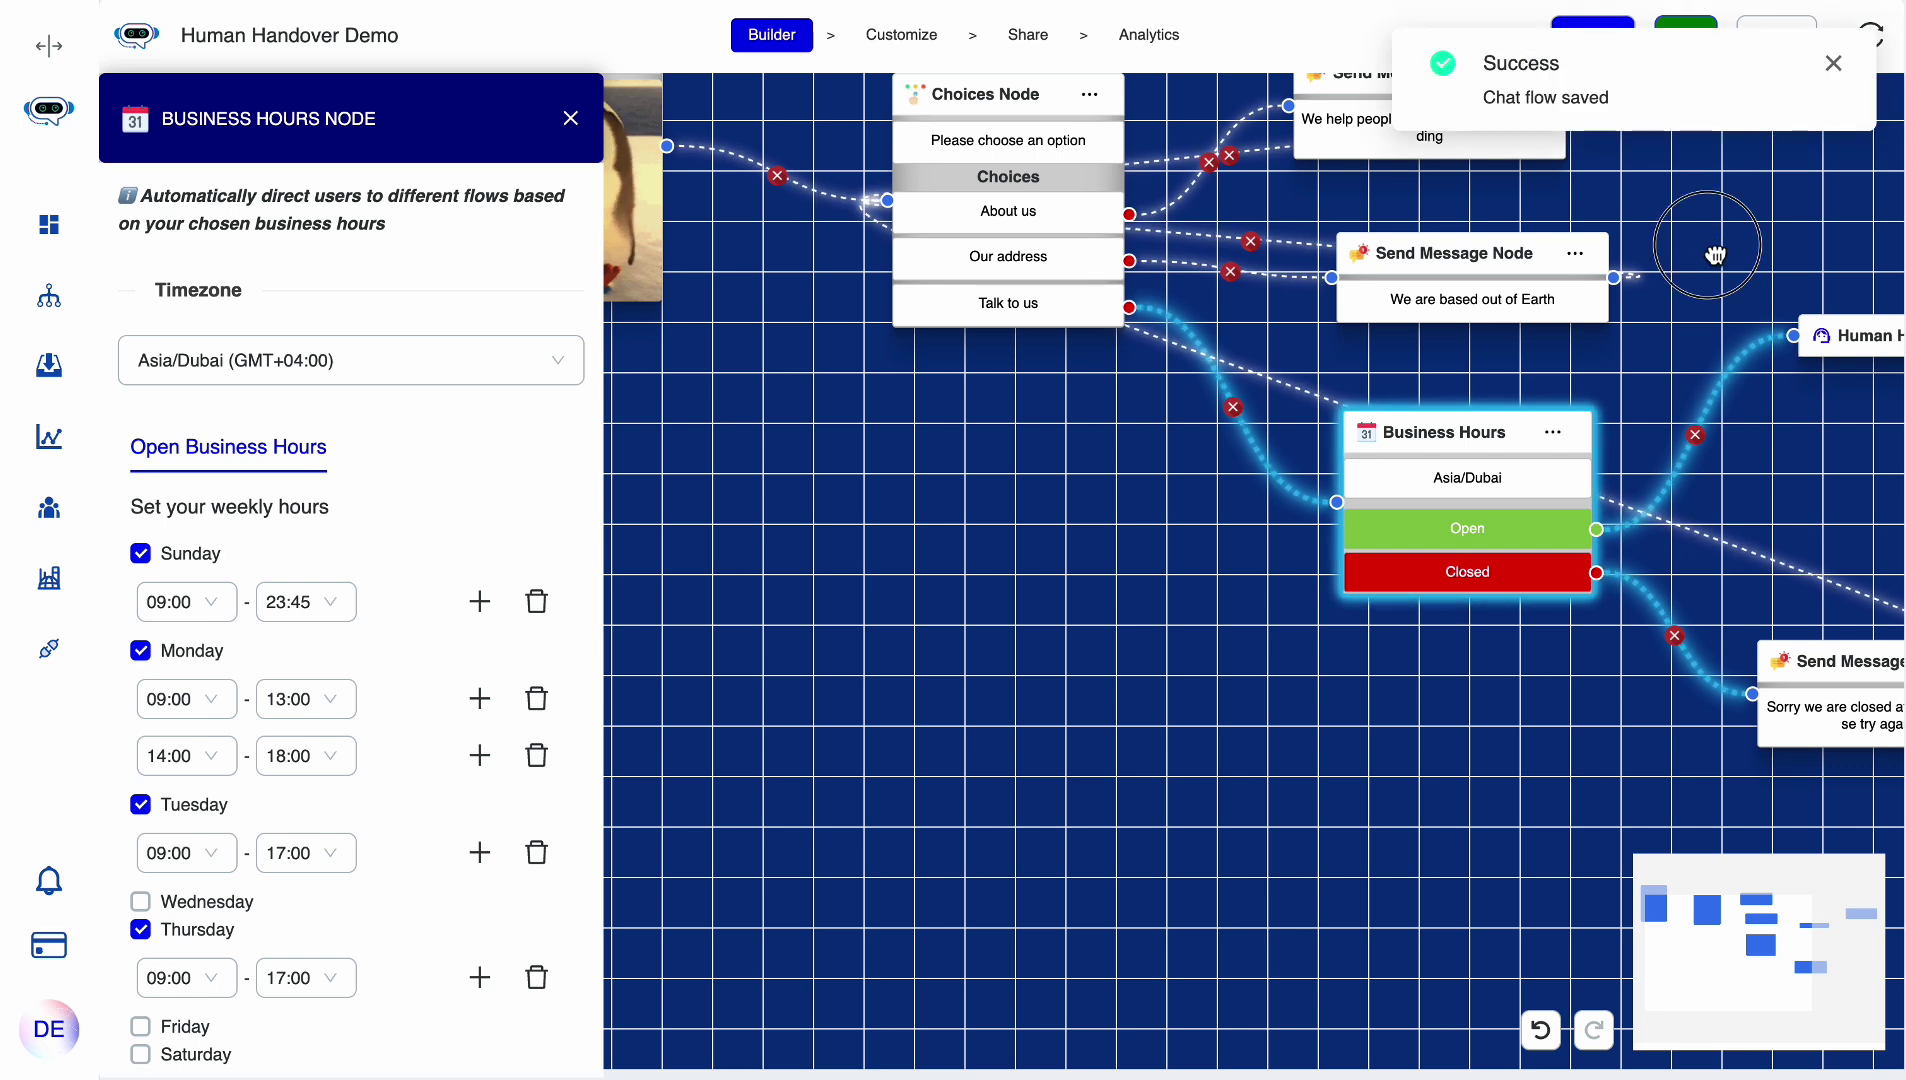
pyautogui.click(1815, 145)
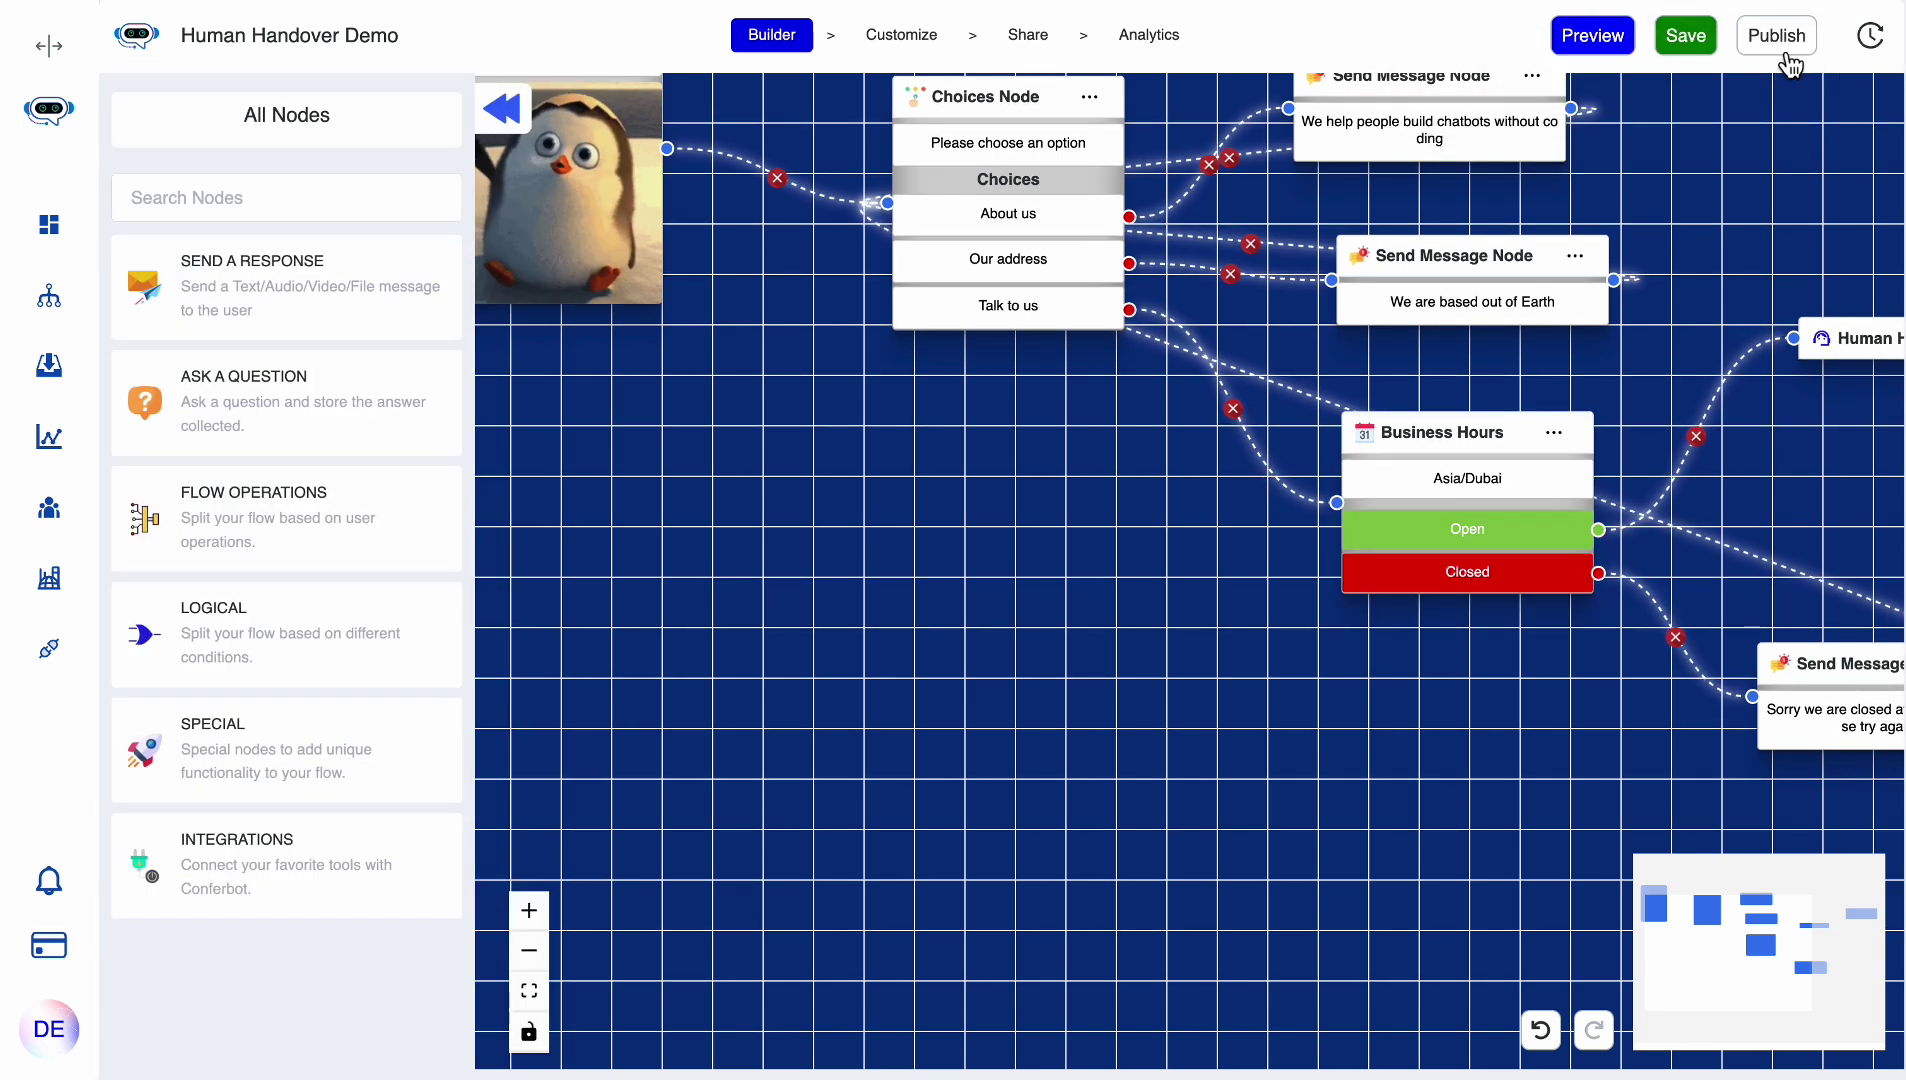
pyautogui.click(1868, 42)
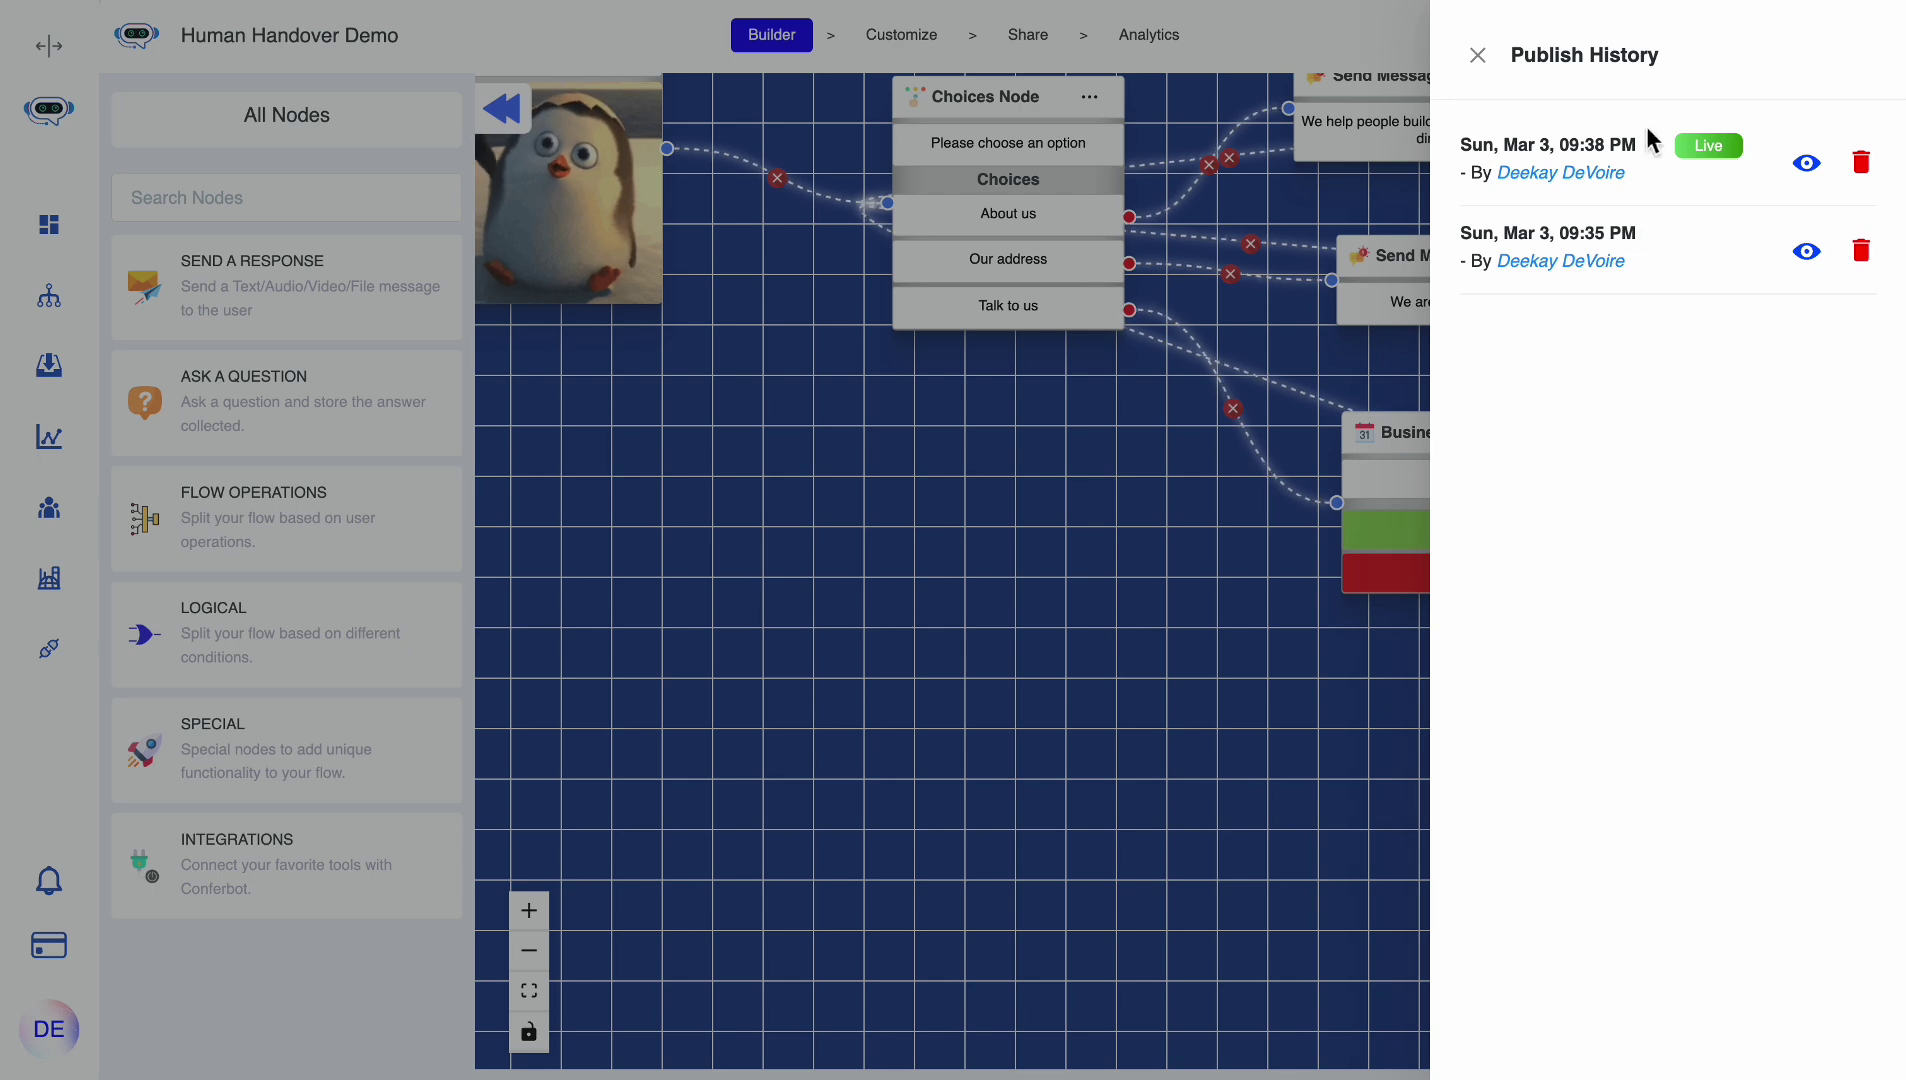
pyautogui.click(1140, 570)
# - Preview the flow, test the "Talk to us" choice during open hours and close the preview
pyautogui.moveTo(1240, 477); pyautogui.dragTo(710, 662)
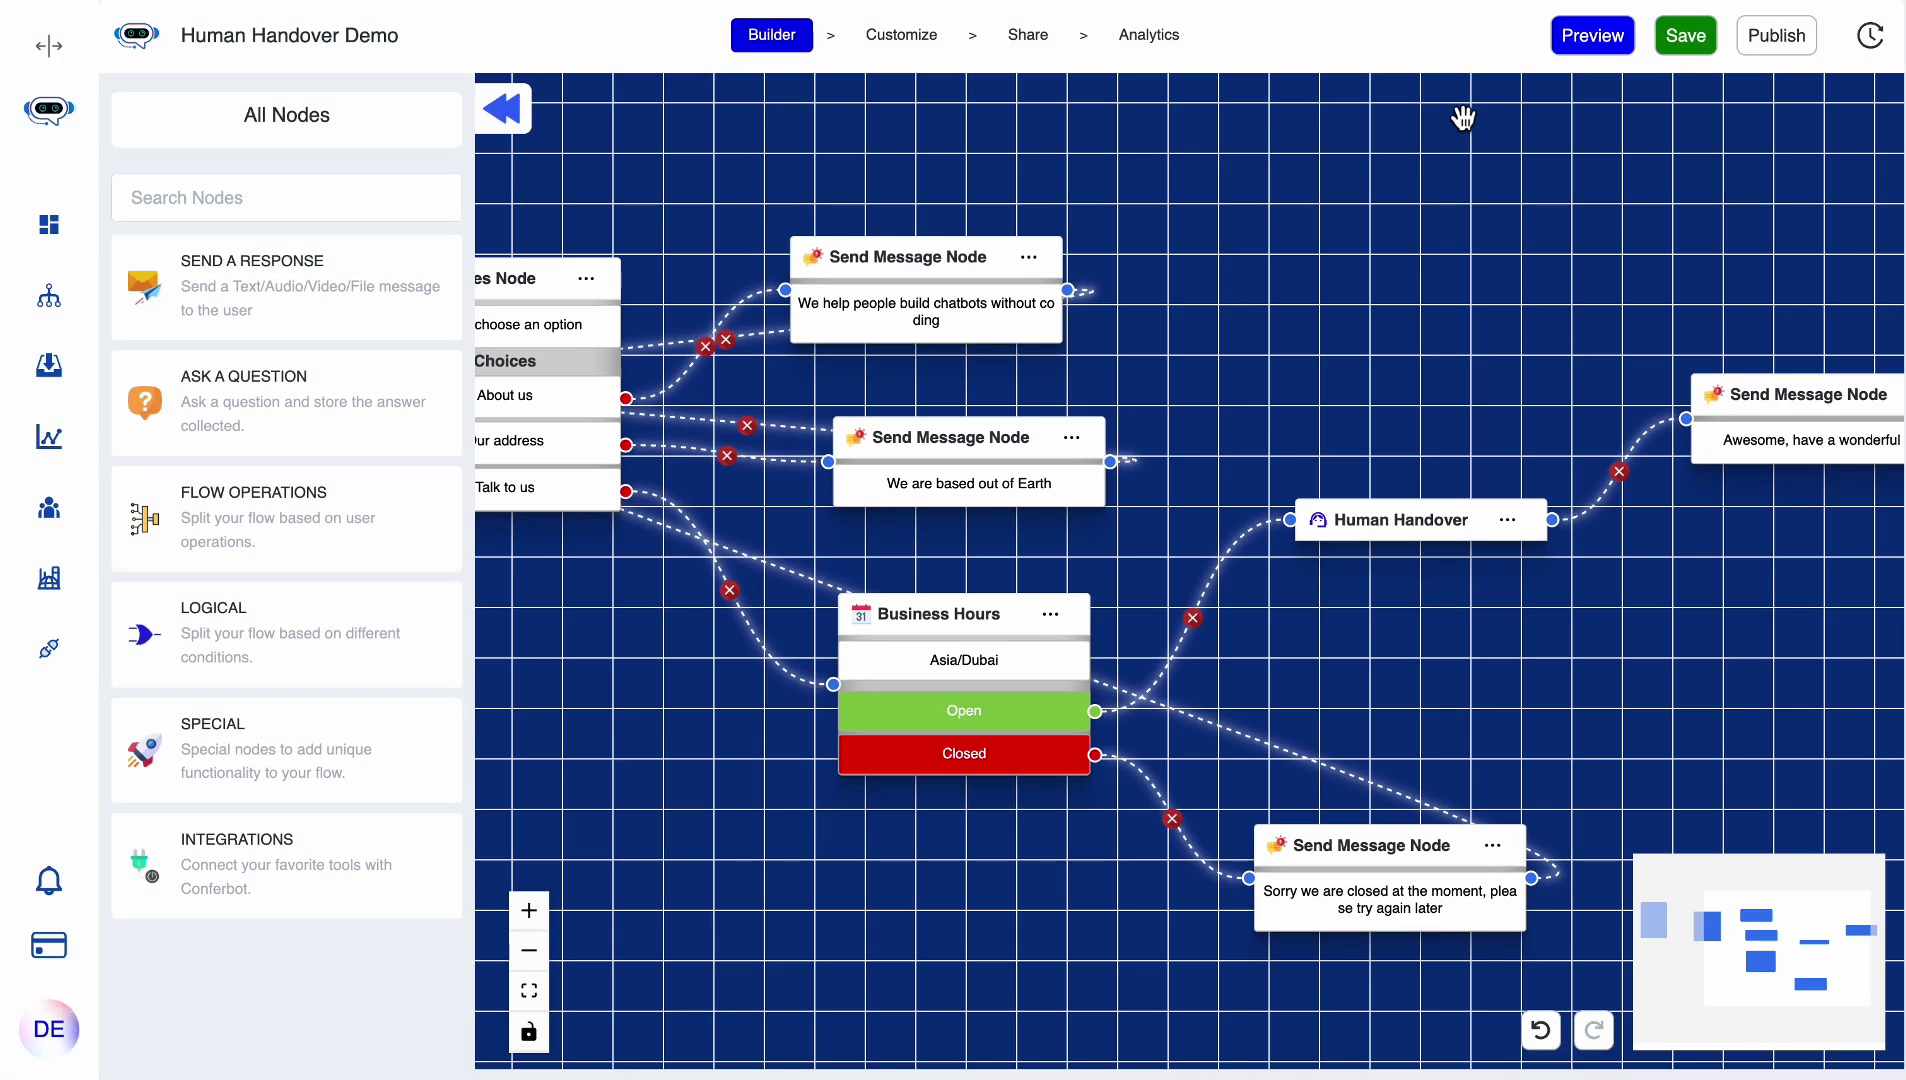
pyautogui.click(1592, 35)
pyautogui.moveTo(864, 353); pyautogui.dragTo(191, 274)
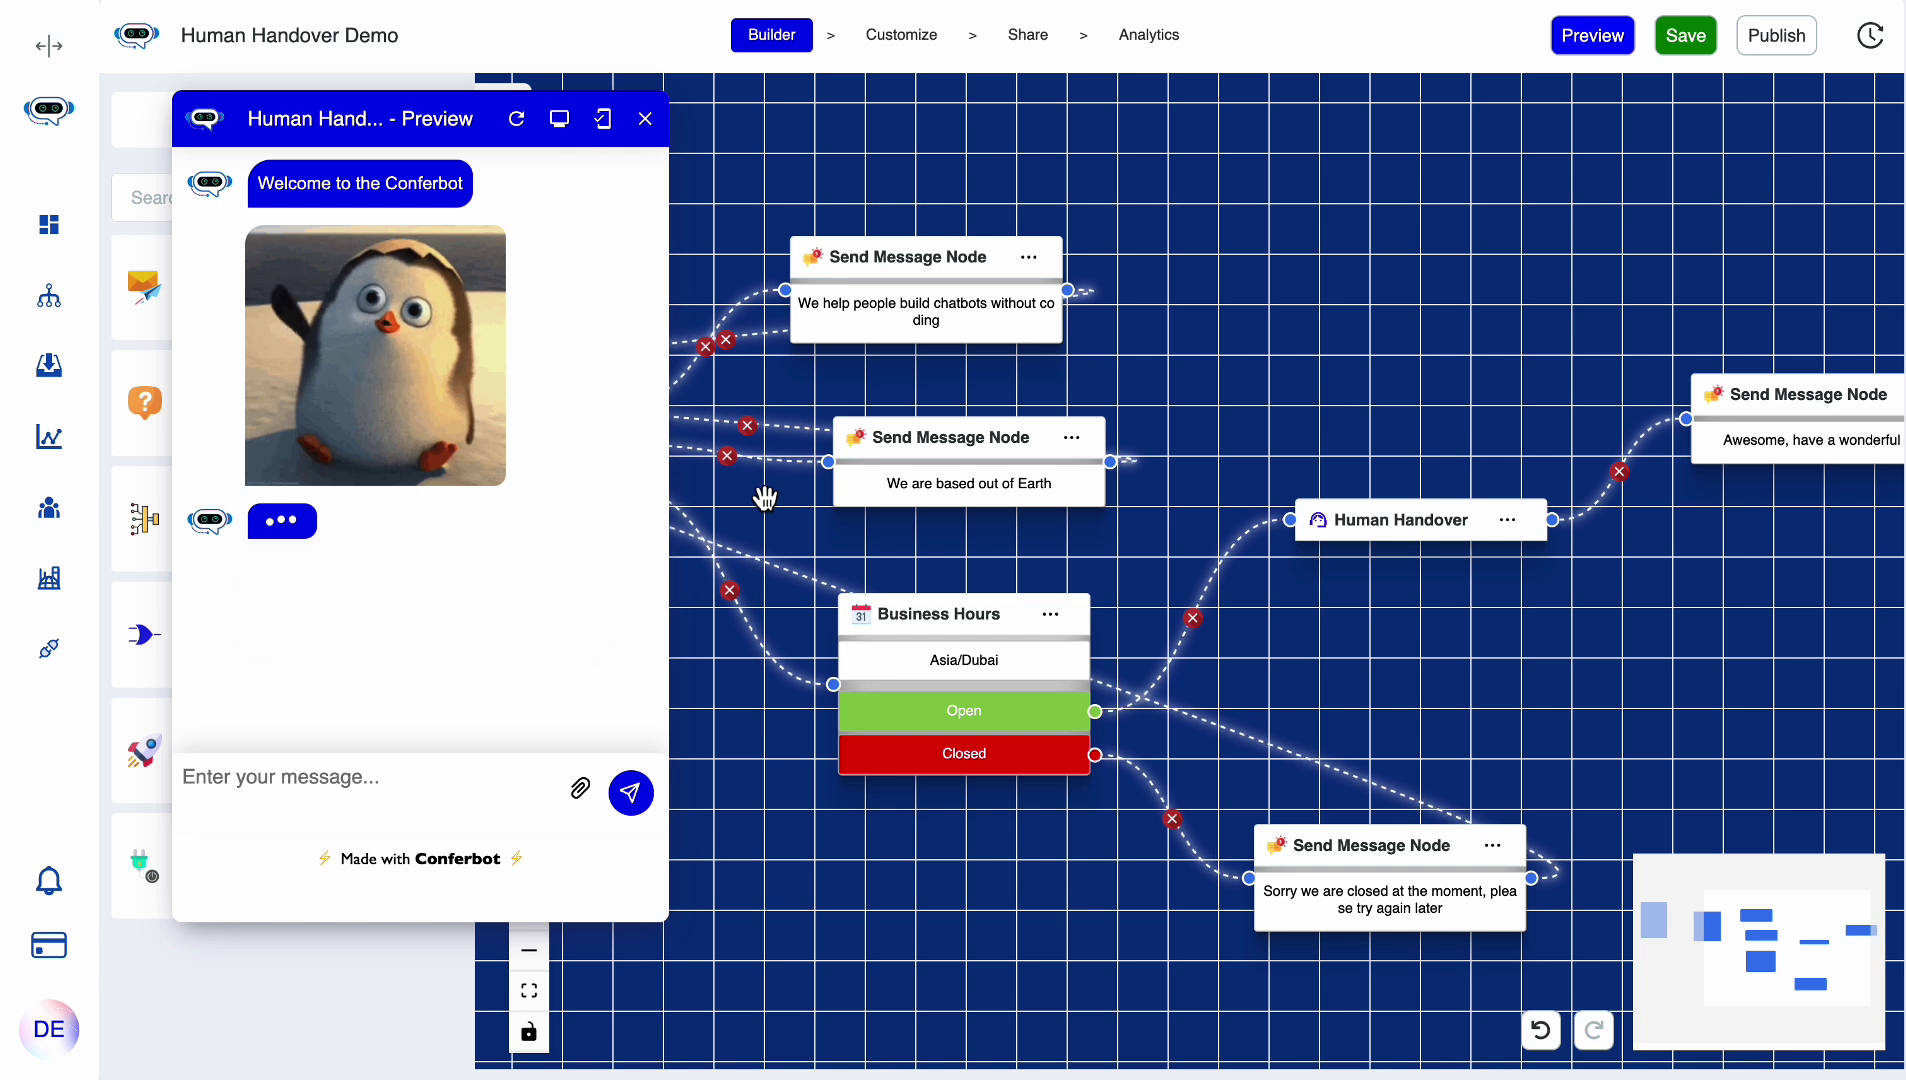
pyautogui.click(543, 596)
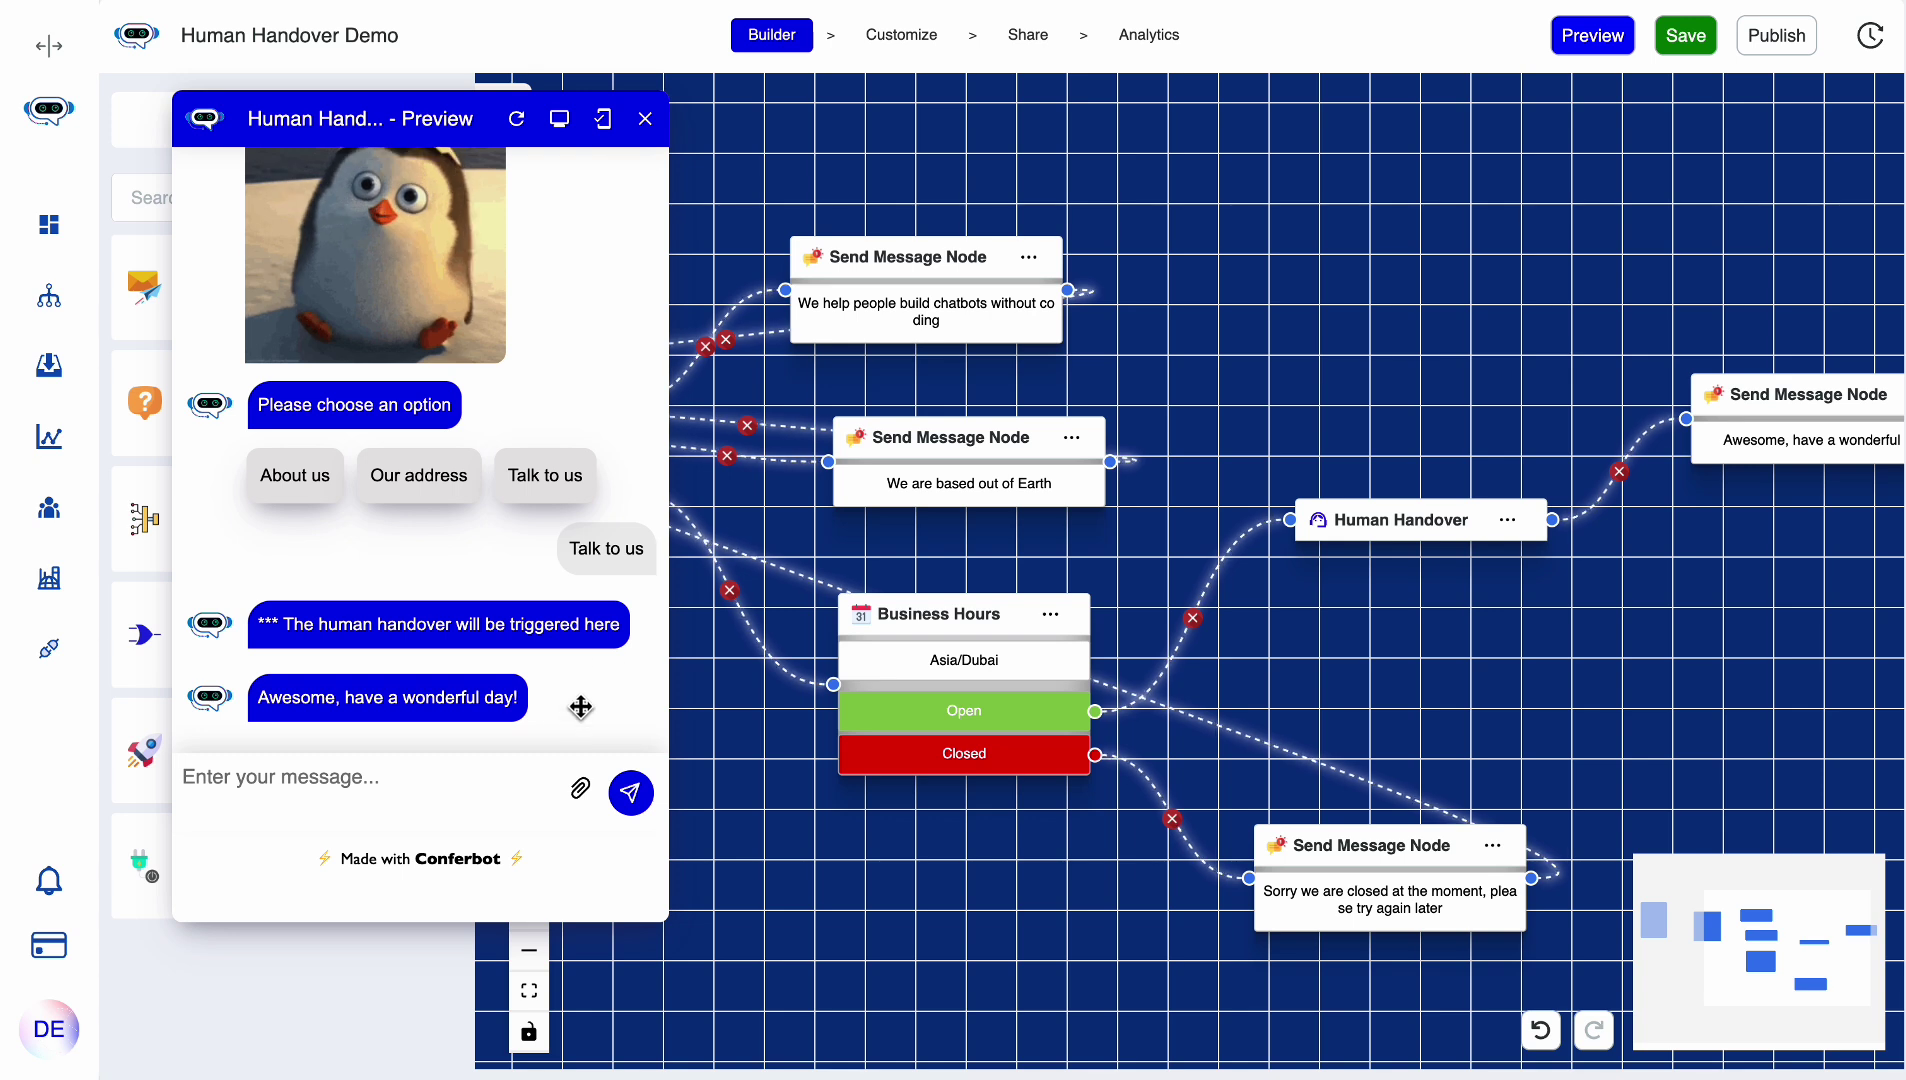
pyautogui.click(648, 119)
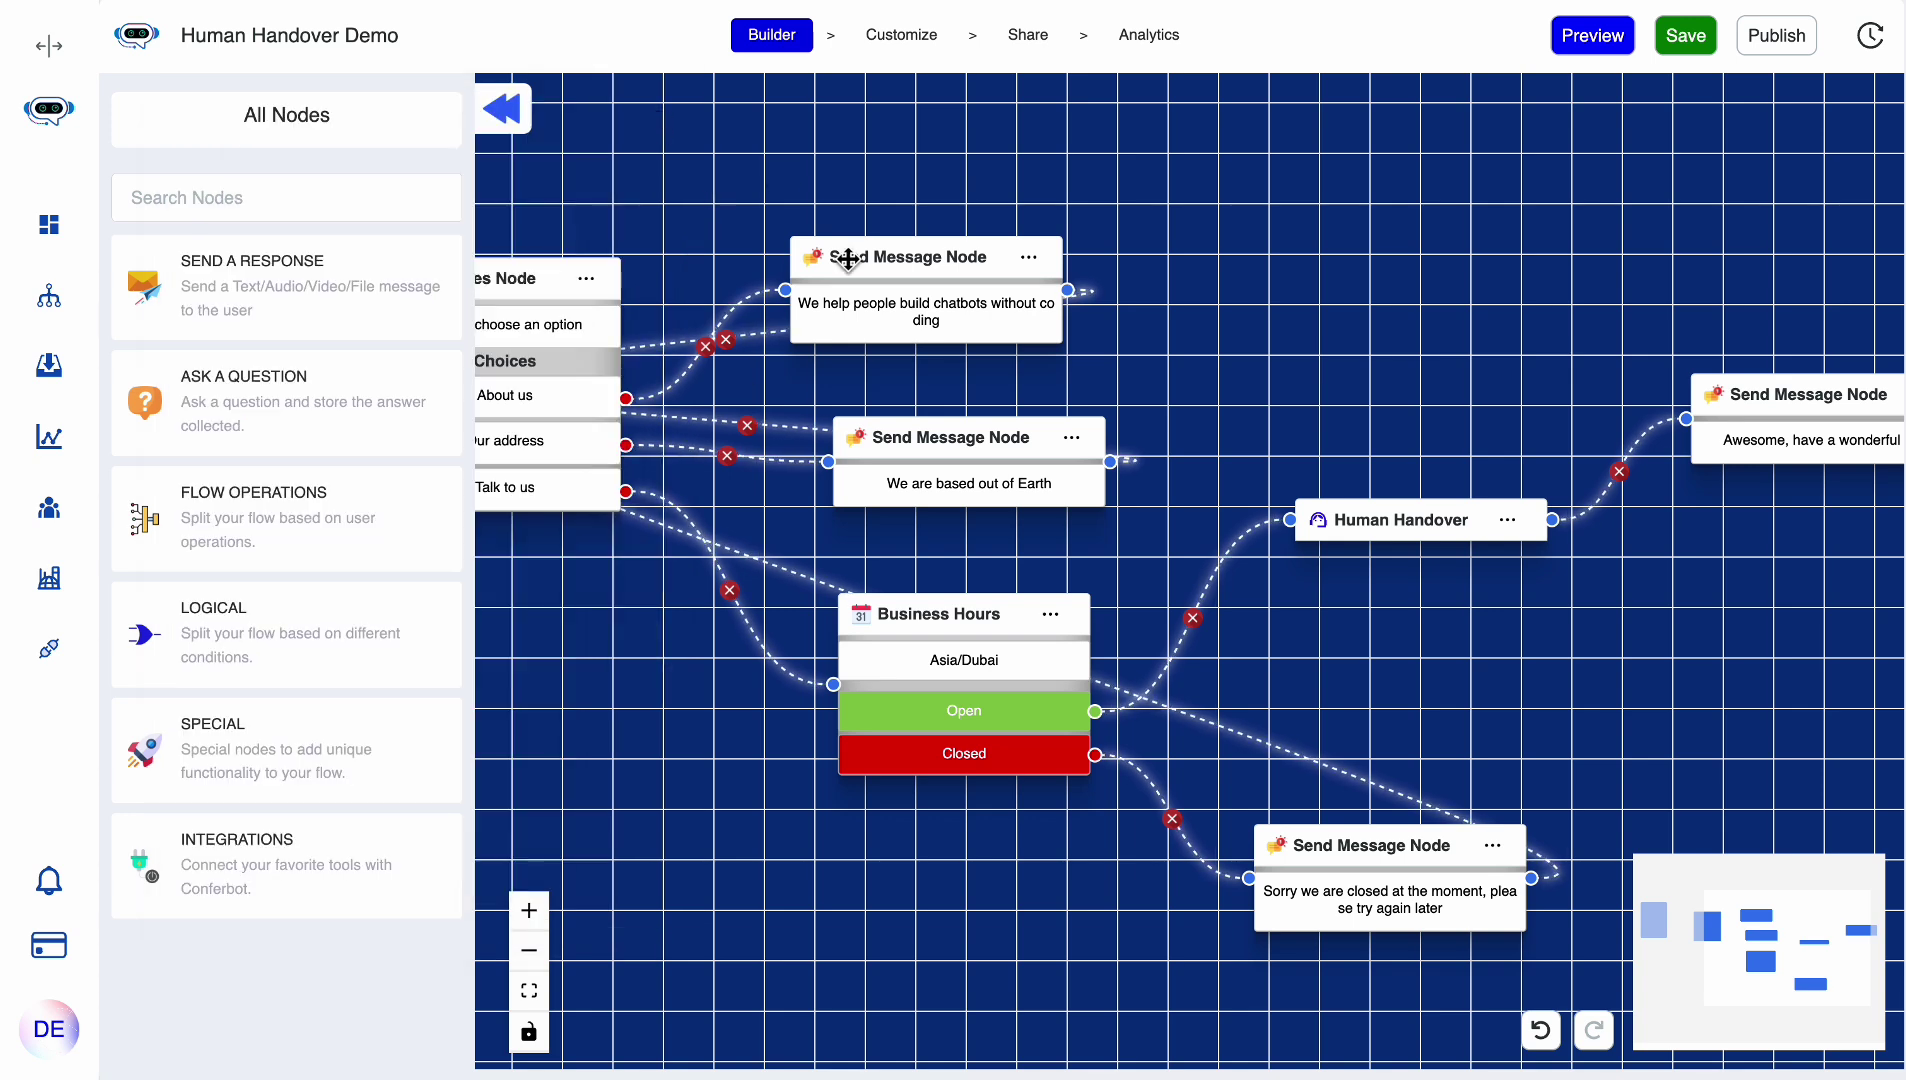
# - Switch to the Conferbot Widget page at 127.0.0.1:8080, fit its window beside the flow and open the chat widget
pyautogui.moveTo(785, 372); pyautogui.dragTo(1246, 532)
pyautogui.moveTo(985, 722); pyautogui.dragTo(1124, 730)
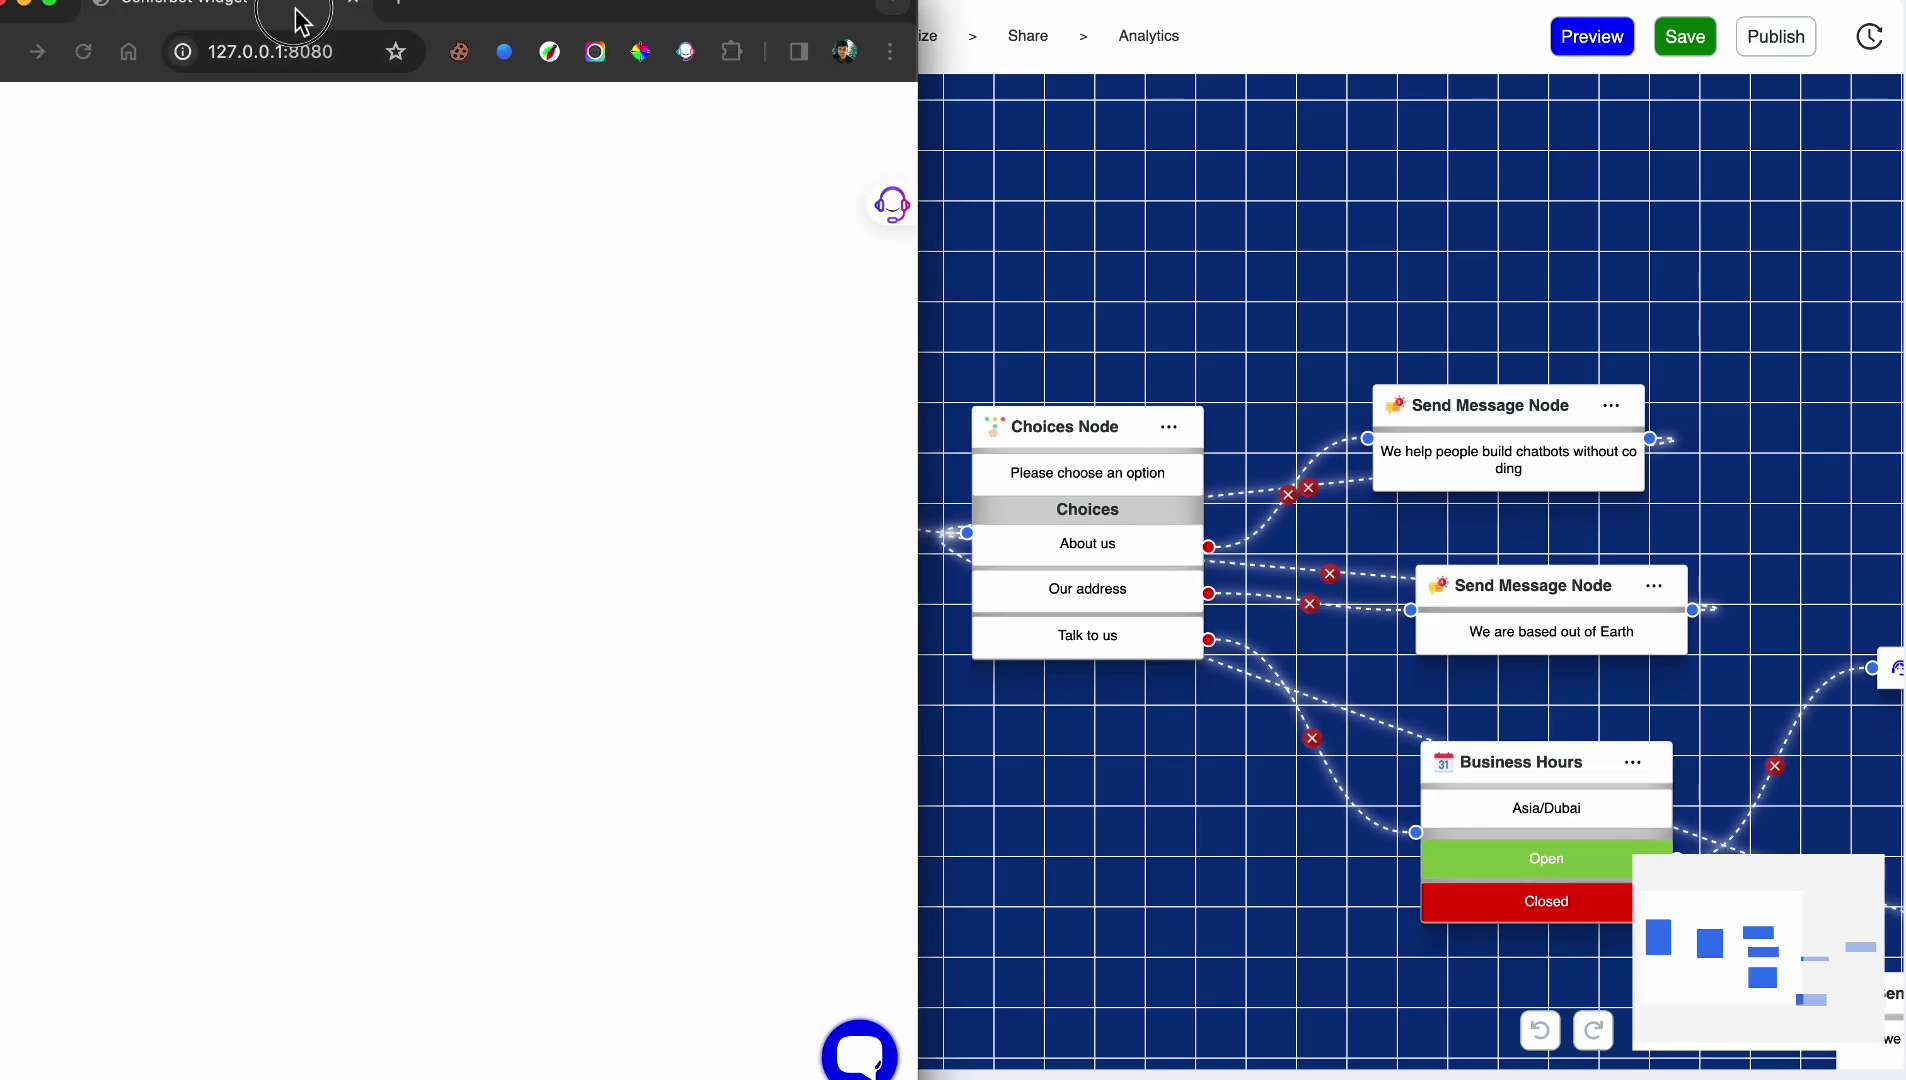
pyautogui.moveTo(298, 21); pyautogui.dragTo(476, 17)
pyautogui.moveTo(172, 5); pyautogui.dragTo(282, 92)
pyautogui.moveTo(776, 115); pyautogui.dragTo(557, 40)
pyautogui.click(826, 996)
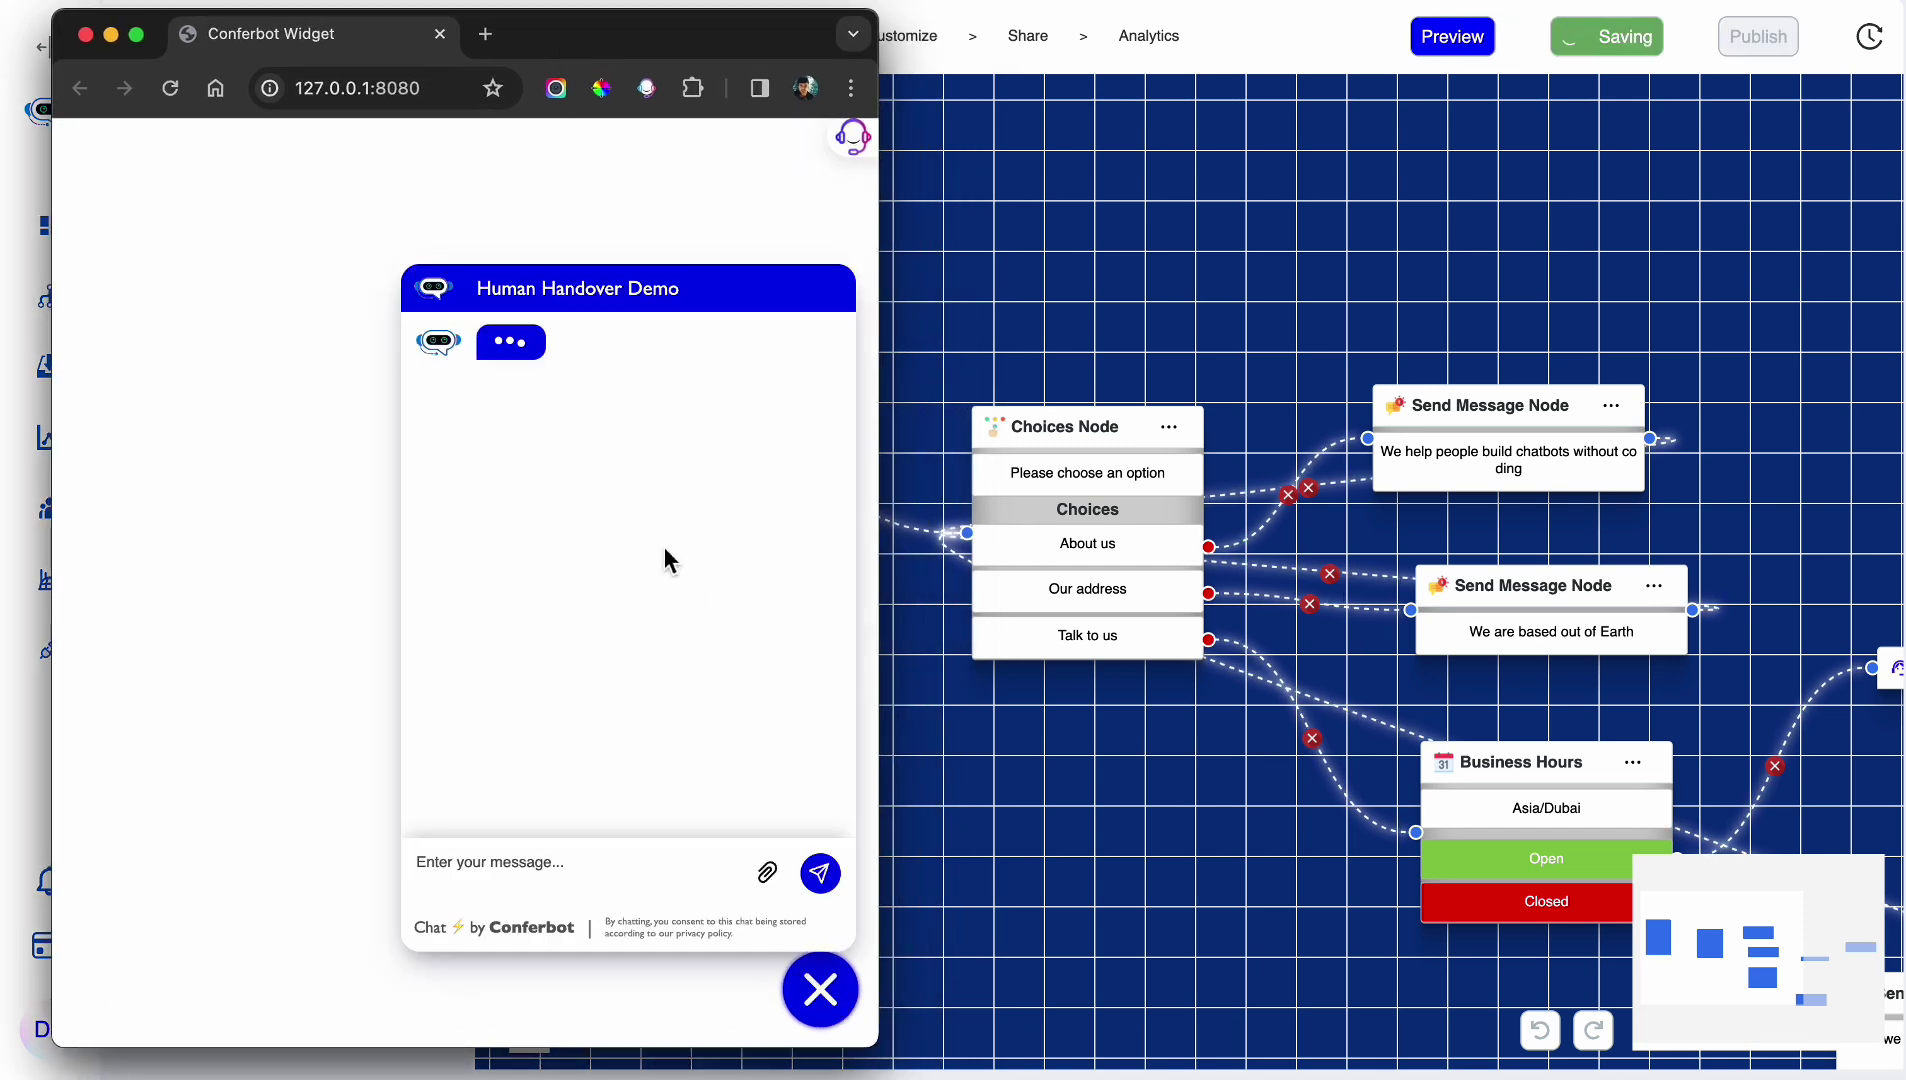
pyautogui.moveTo(55, 12); pyautogui.dragTo(38, 9)
pyautogui.moveTo(874, 1044); pyautogui.dragTo(874, 1078)
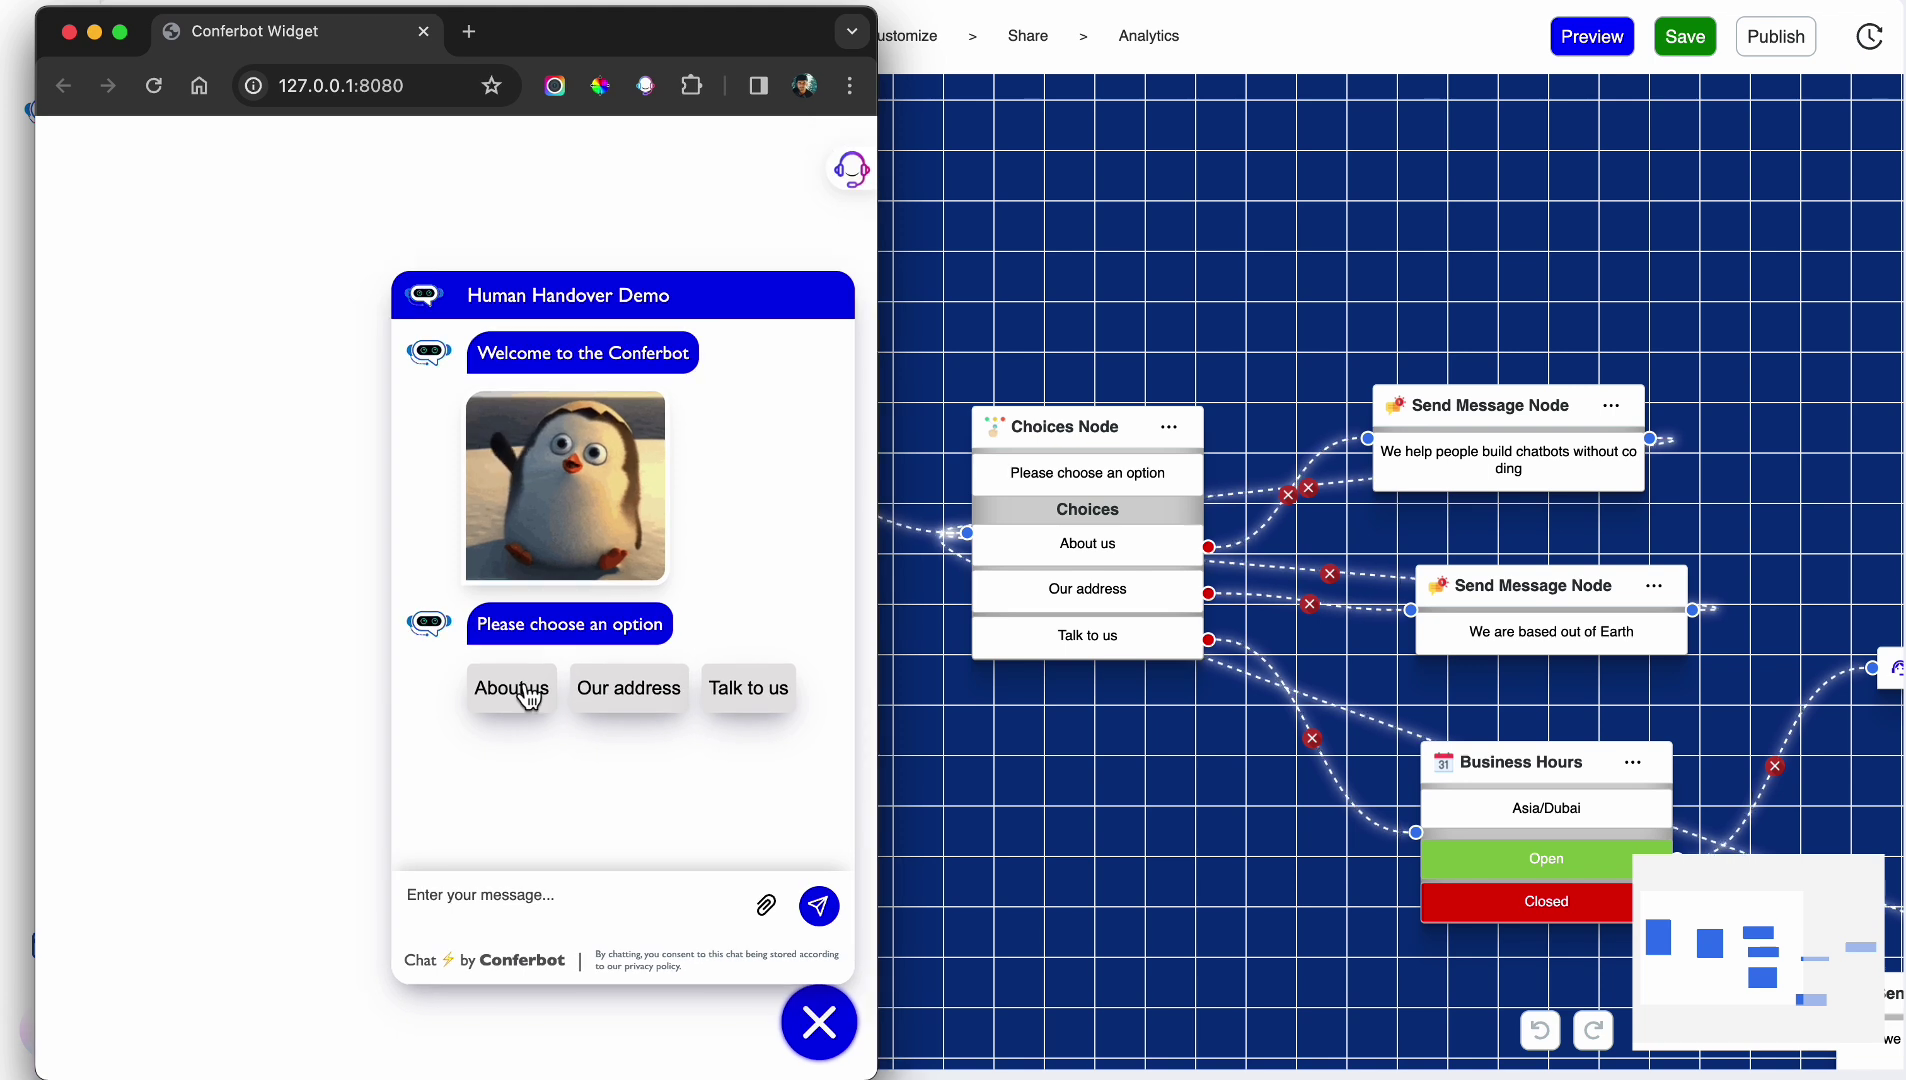
# - Test the "About us", "Our address" and "Talk to us" choices in the Human Handover Demo chat widget
pyautogui.click(515, 684)
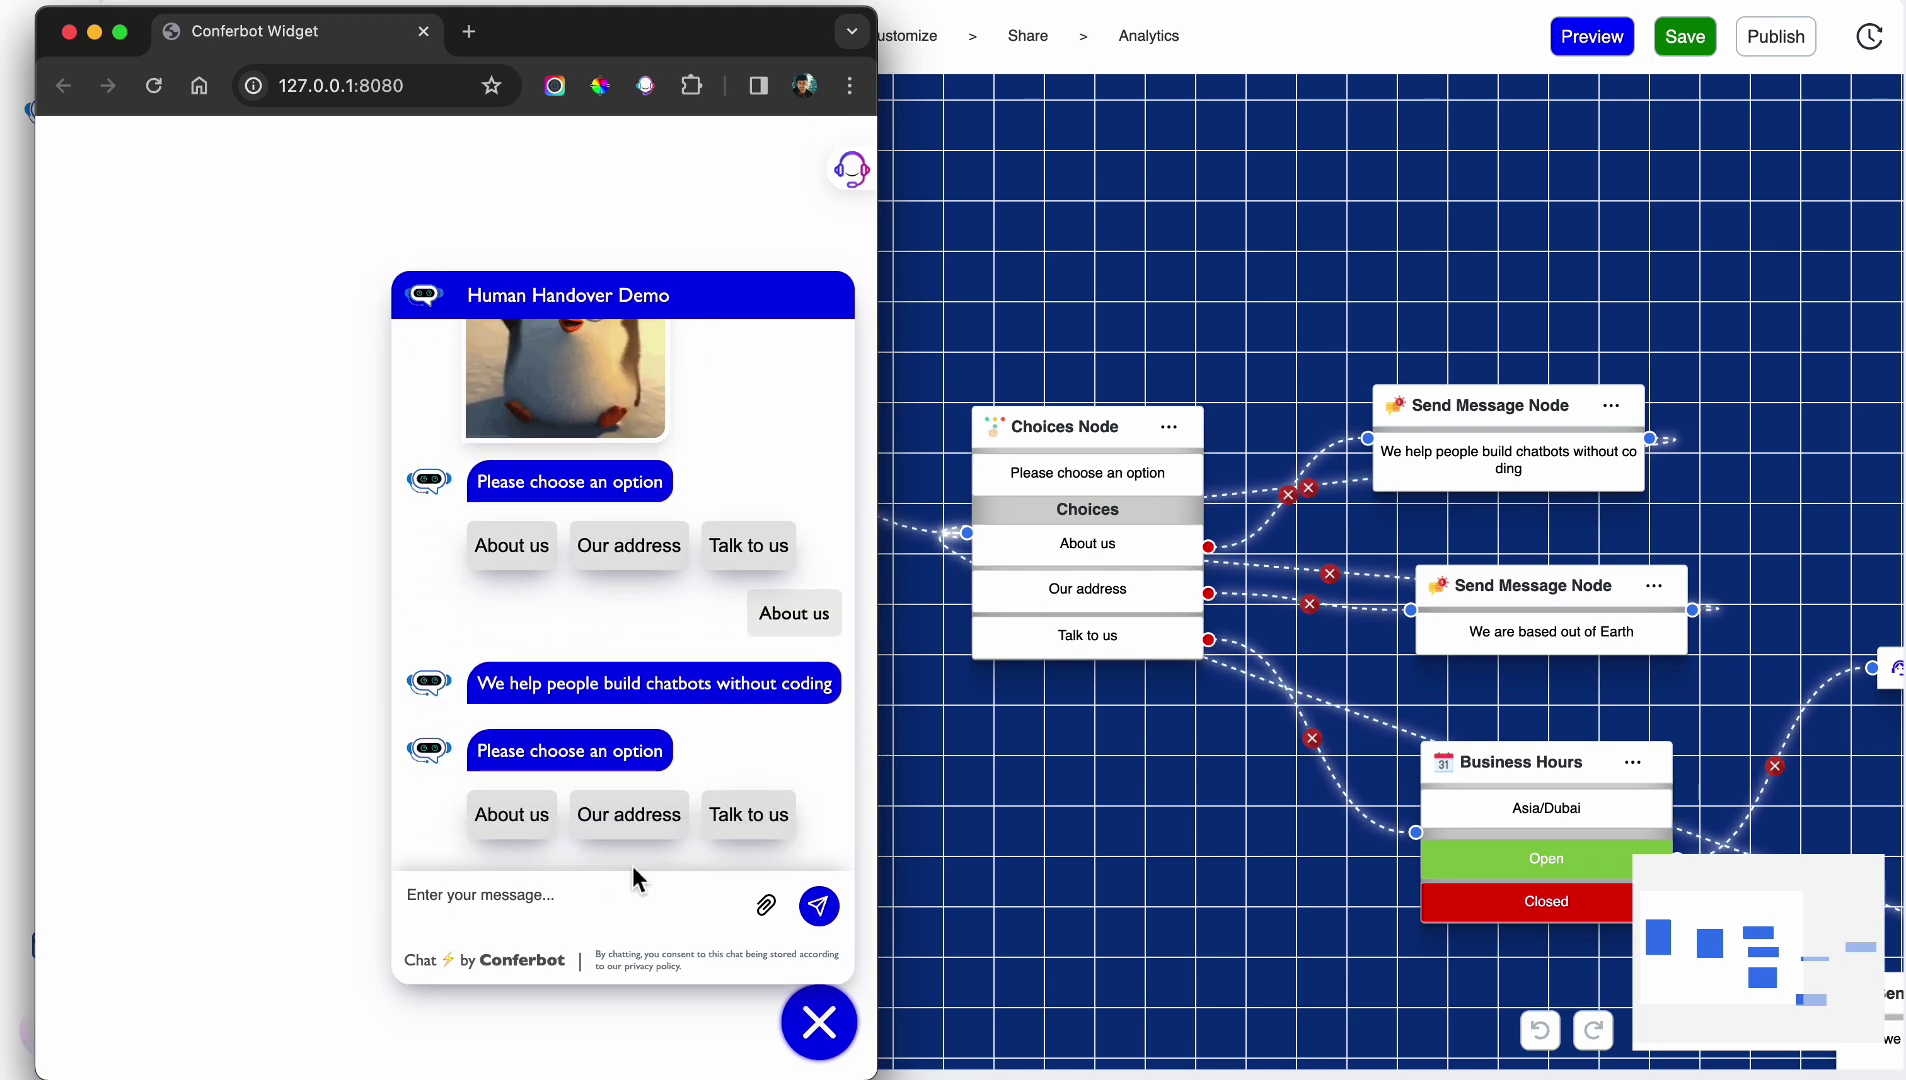
pyautogui.click(645, 812)
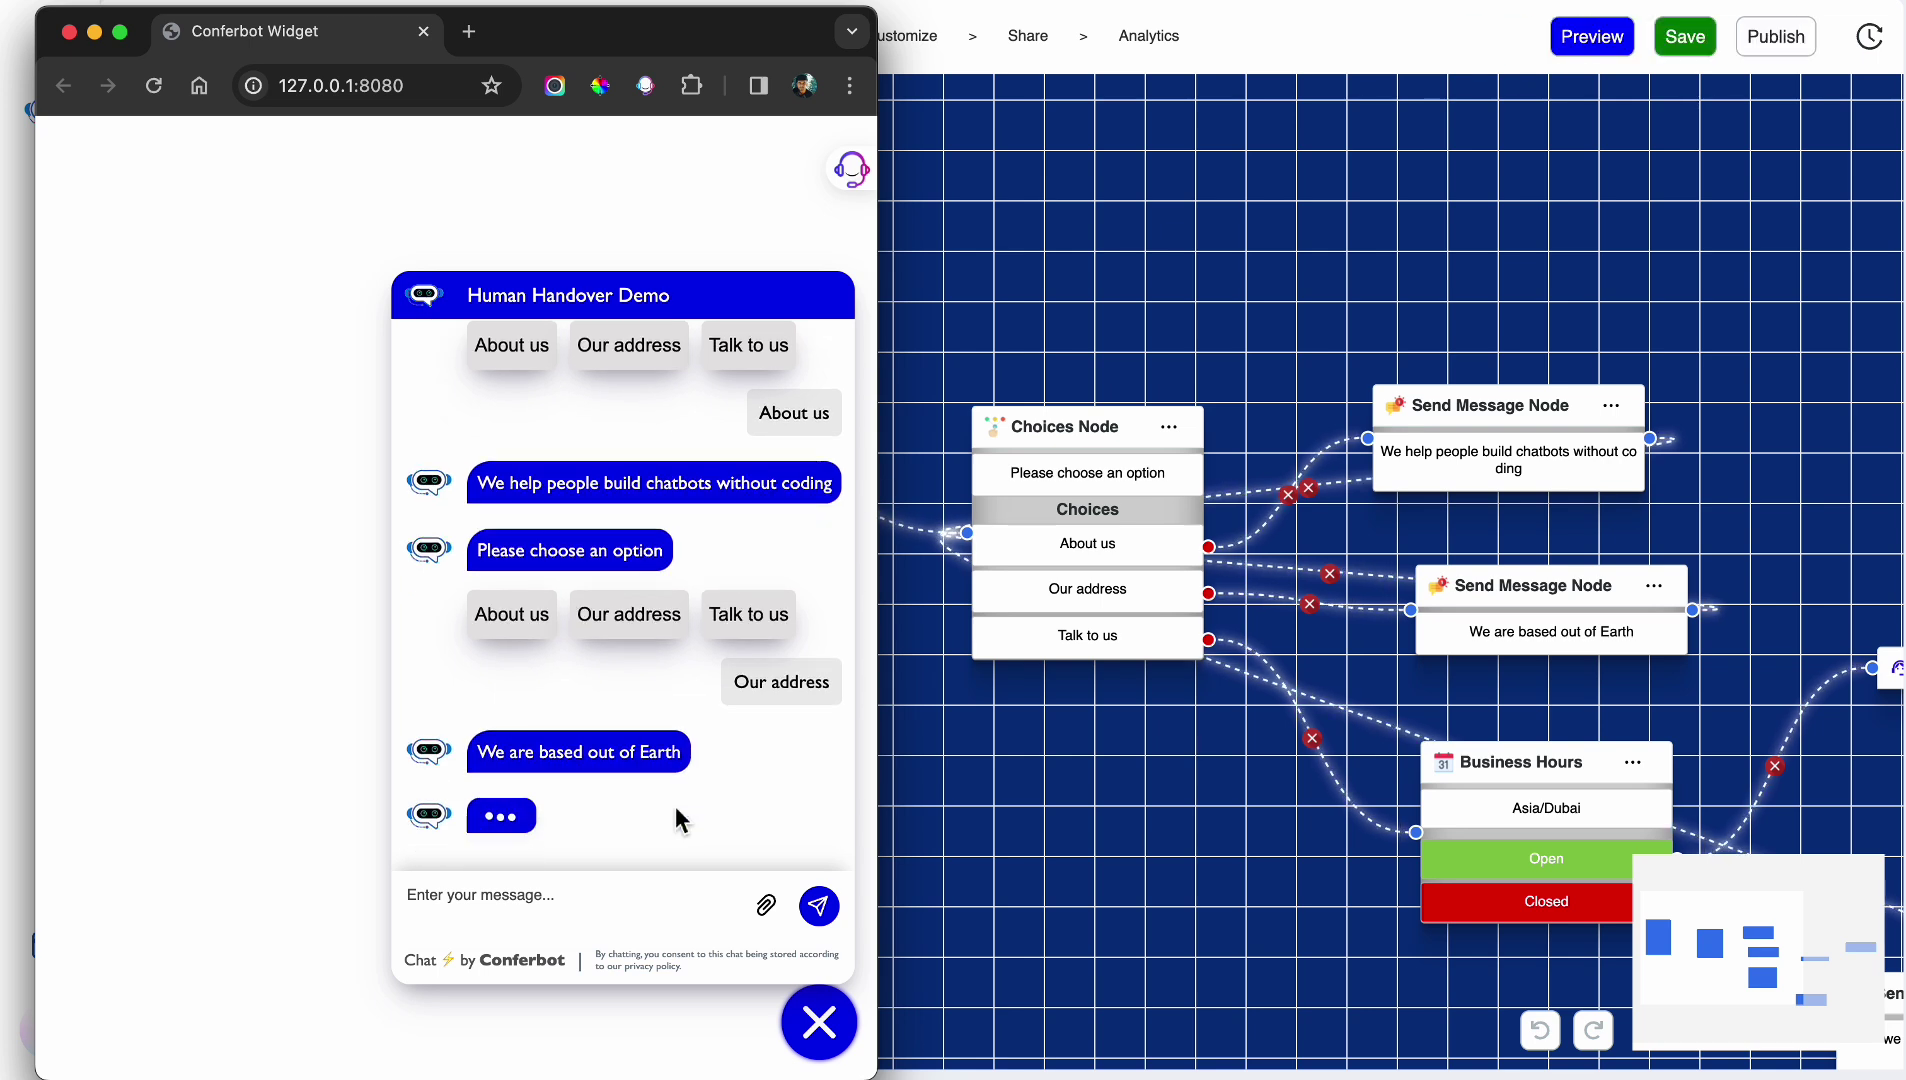
pyautogui.click(798, 815)
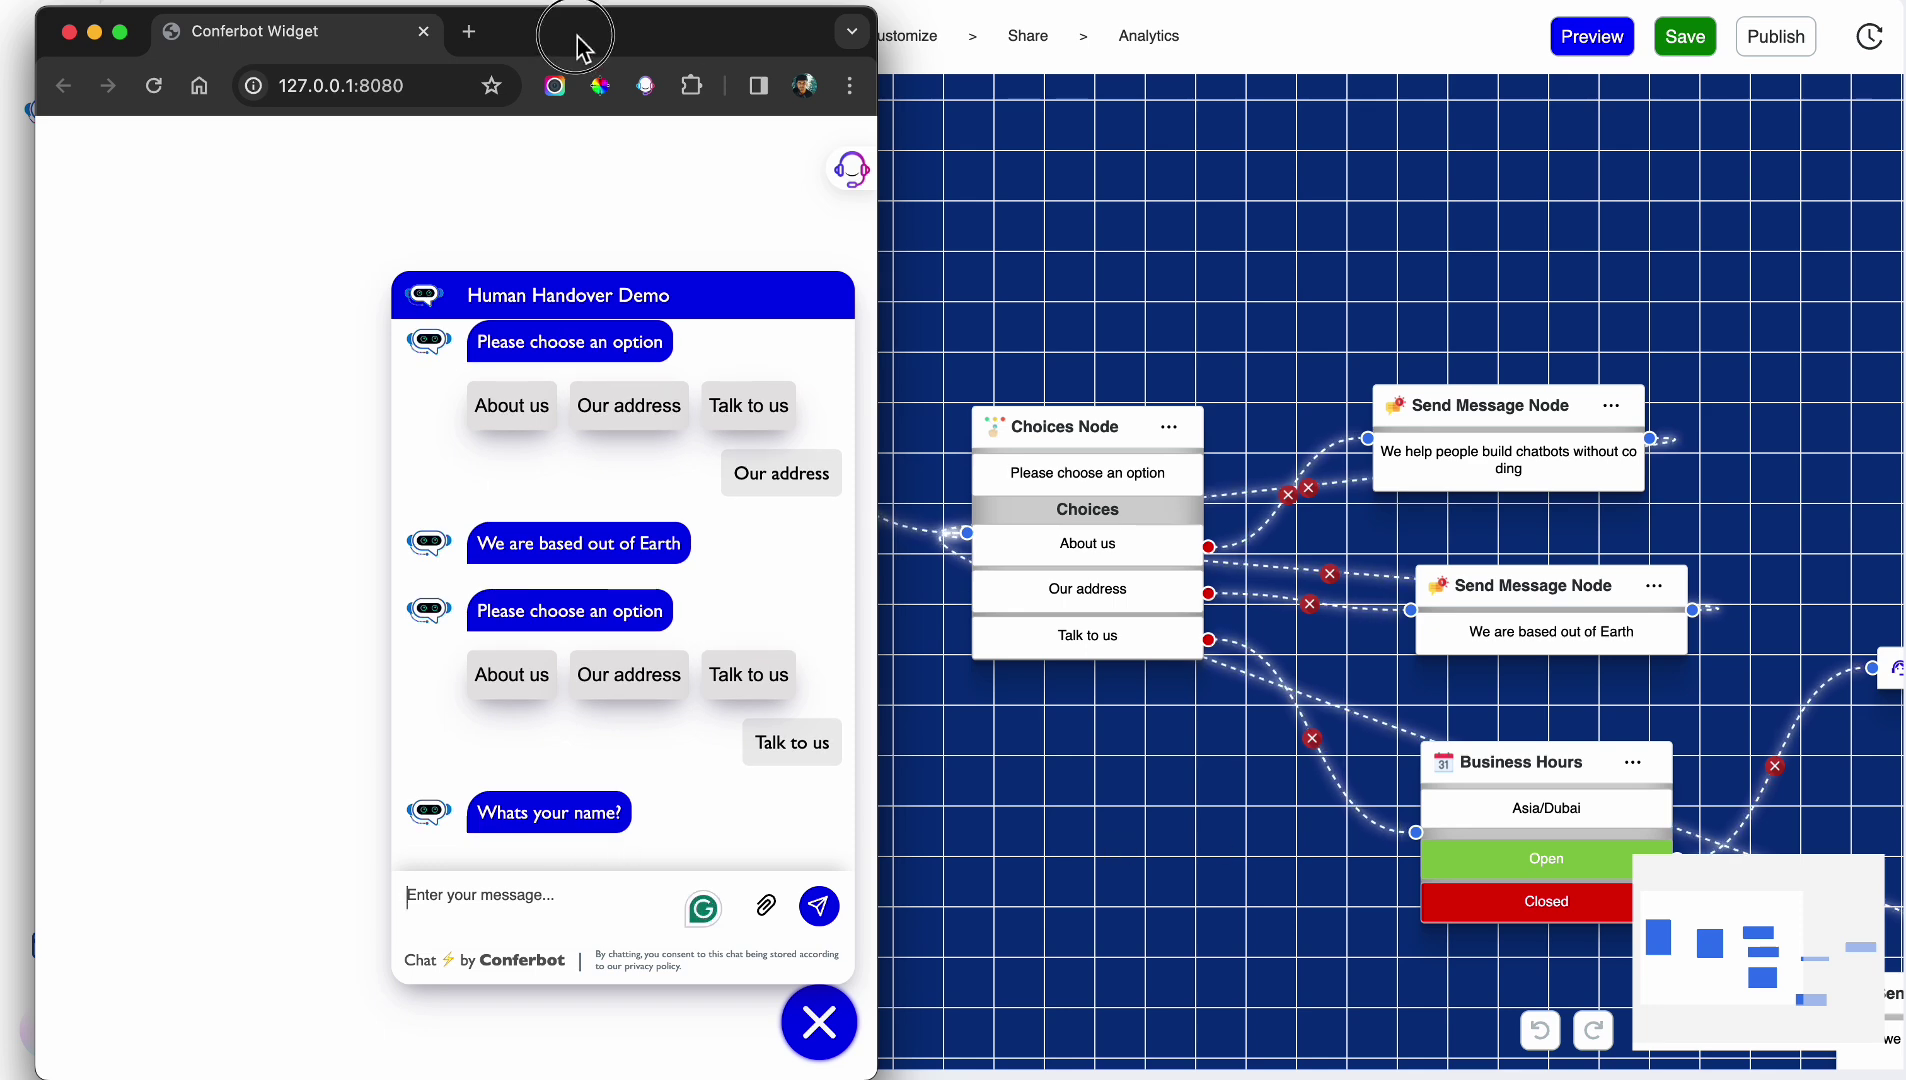
# - Answer the pre-chat questions with the visitor's name and email, and check the handover request on the agent dashboard
pyautogui.moveTo(574, 42); pyautogui.dragTo(979, 30)
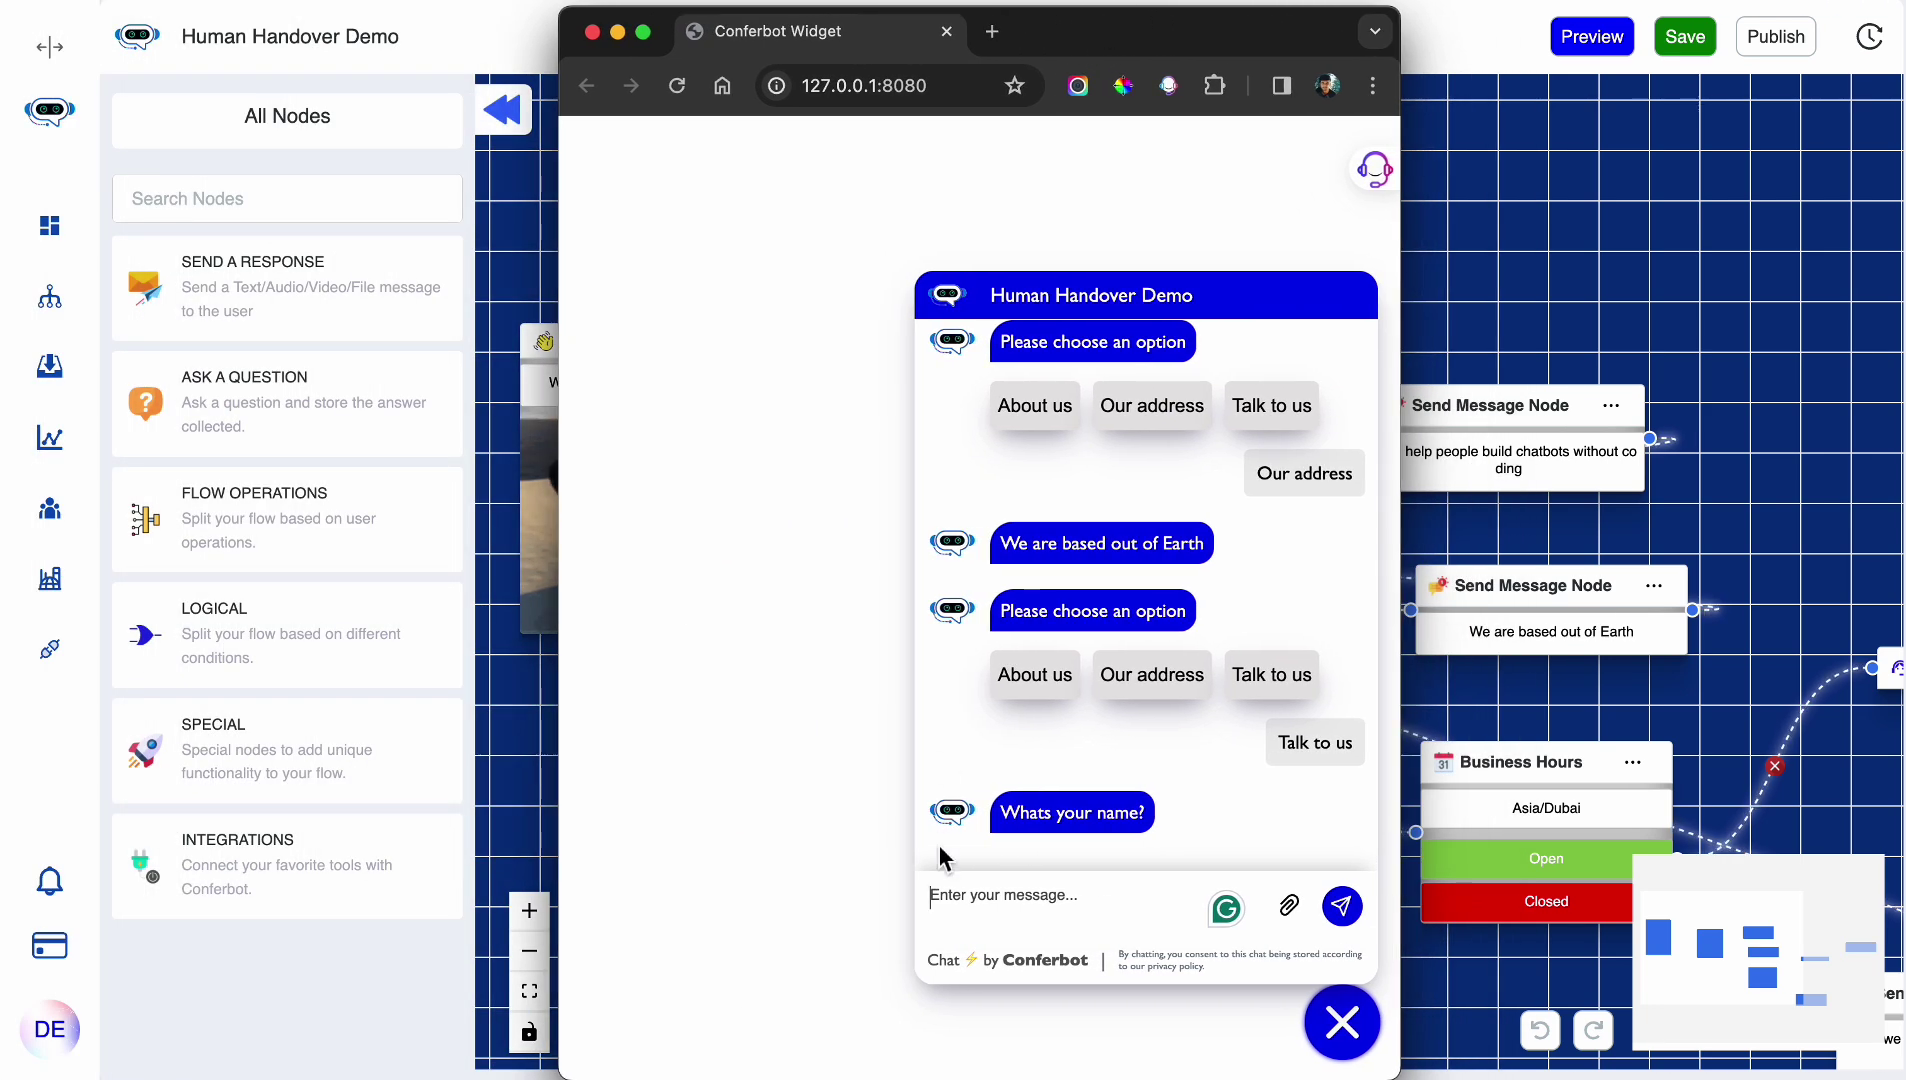
pyautogui.press('Return')
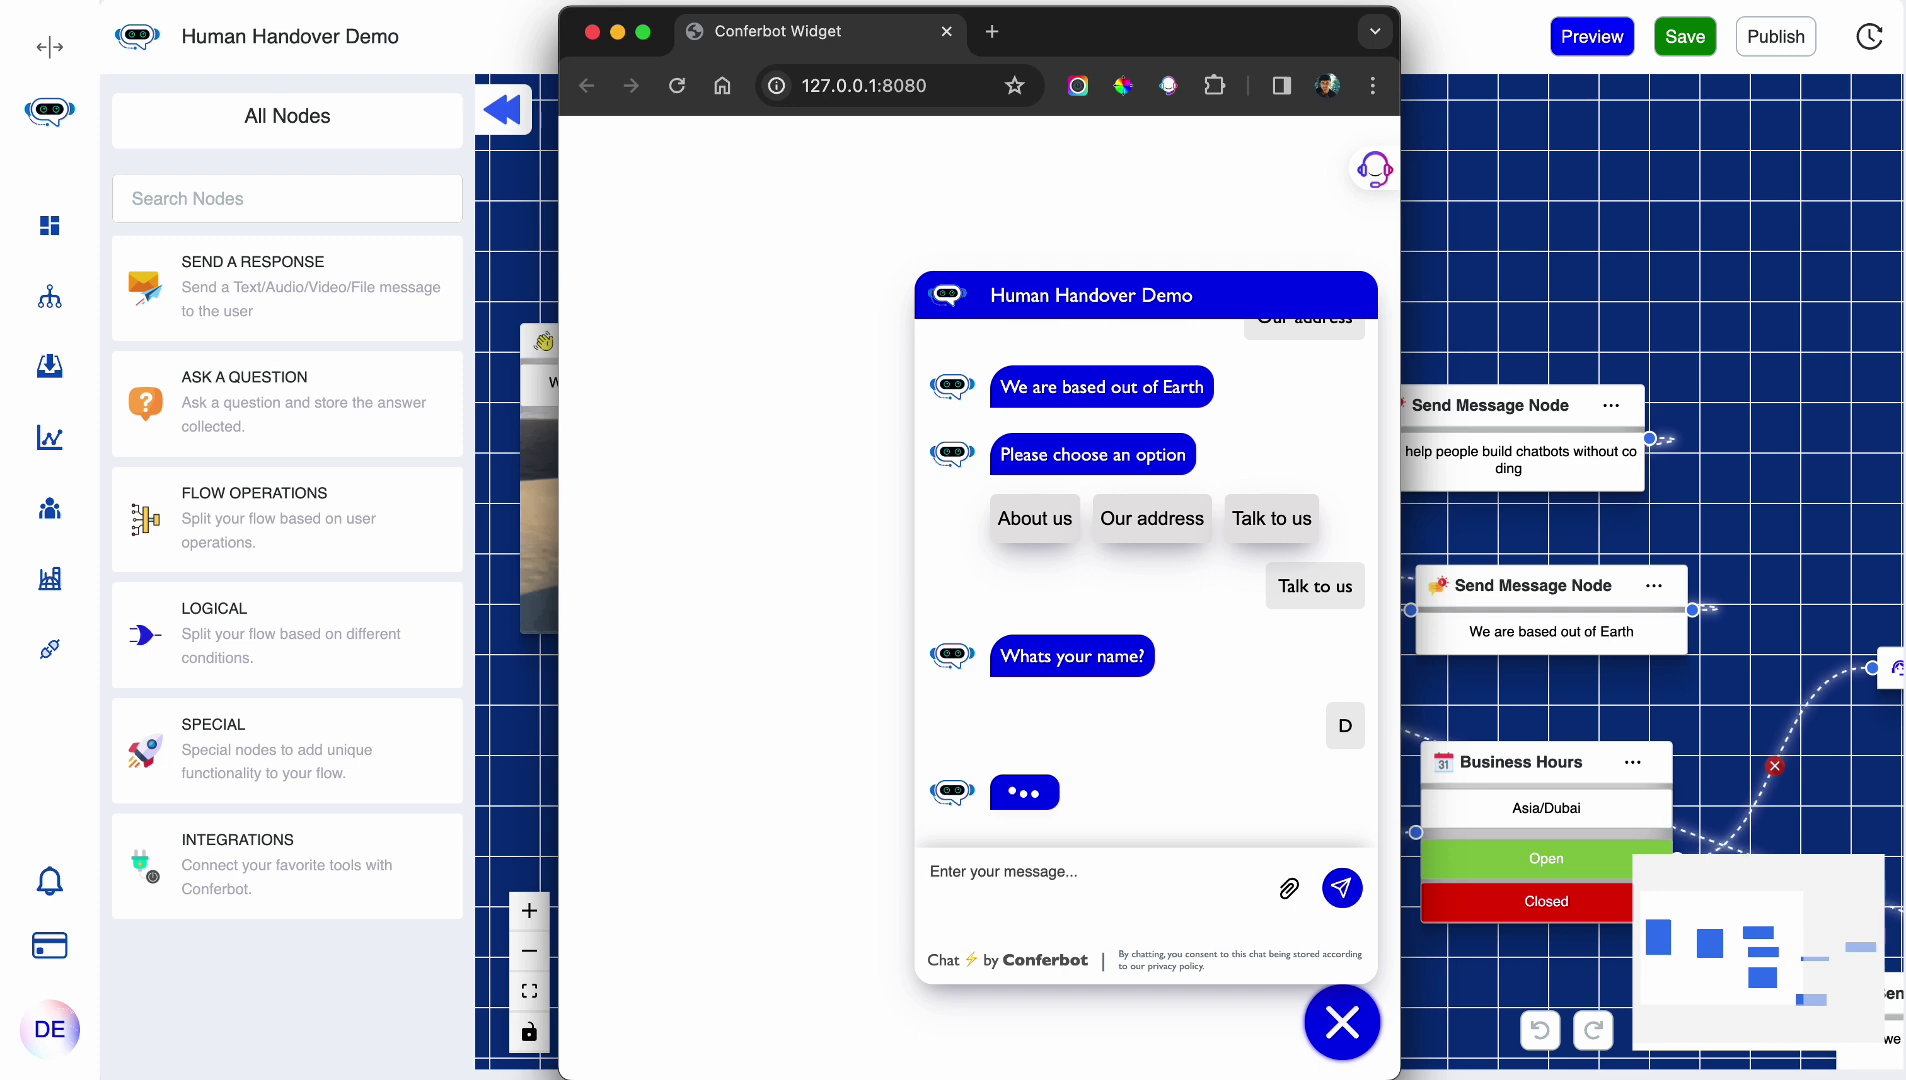
pyautogui.write('dd@')
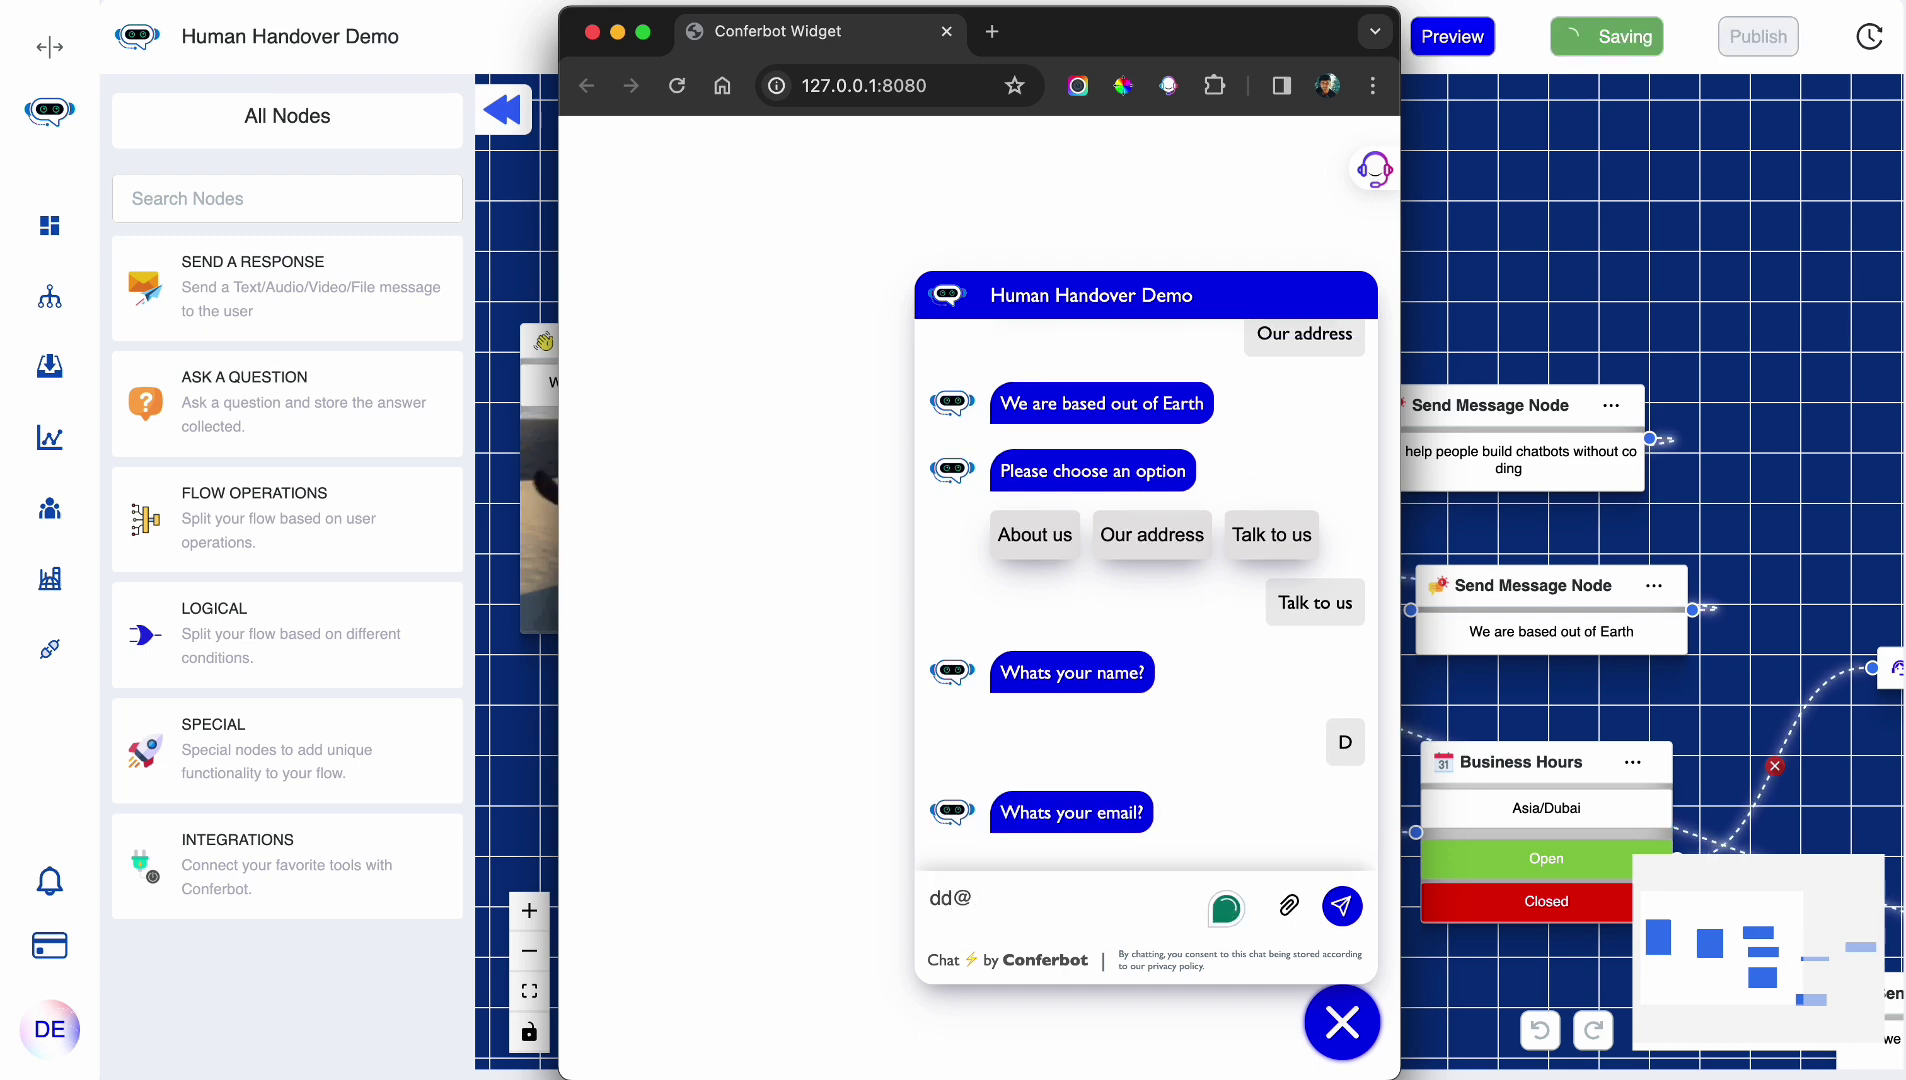
pyautogui.write('test.com')
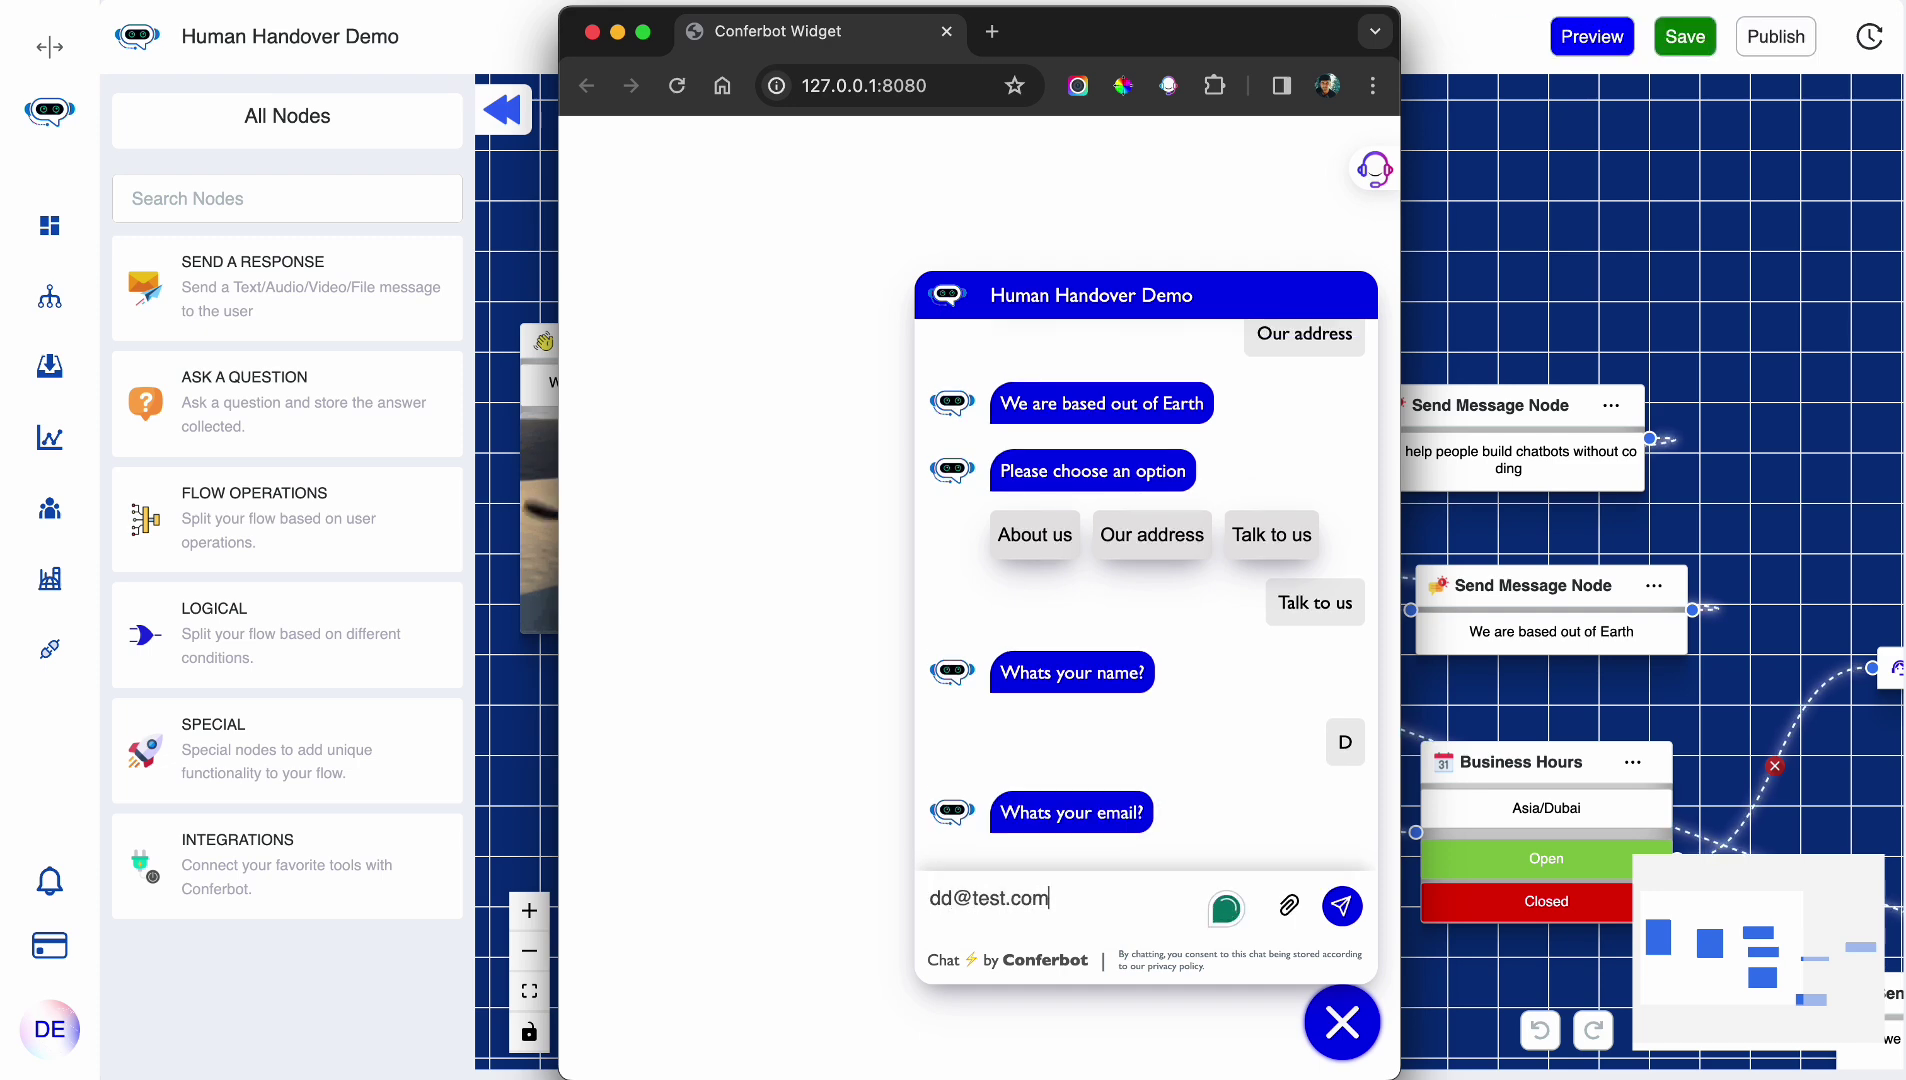
pyautogui.moveTo(1126, 28); pyautogui.dragTo(778, 30)
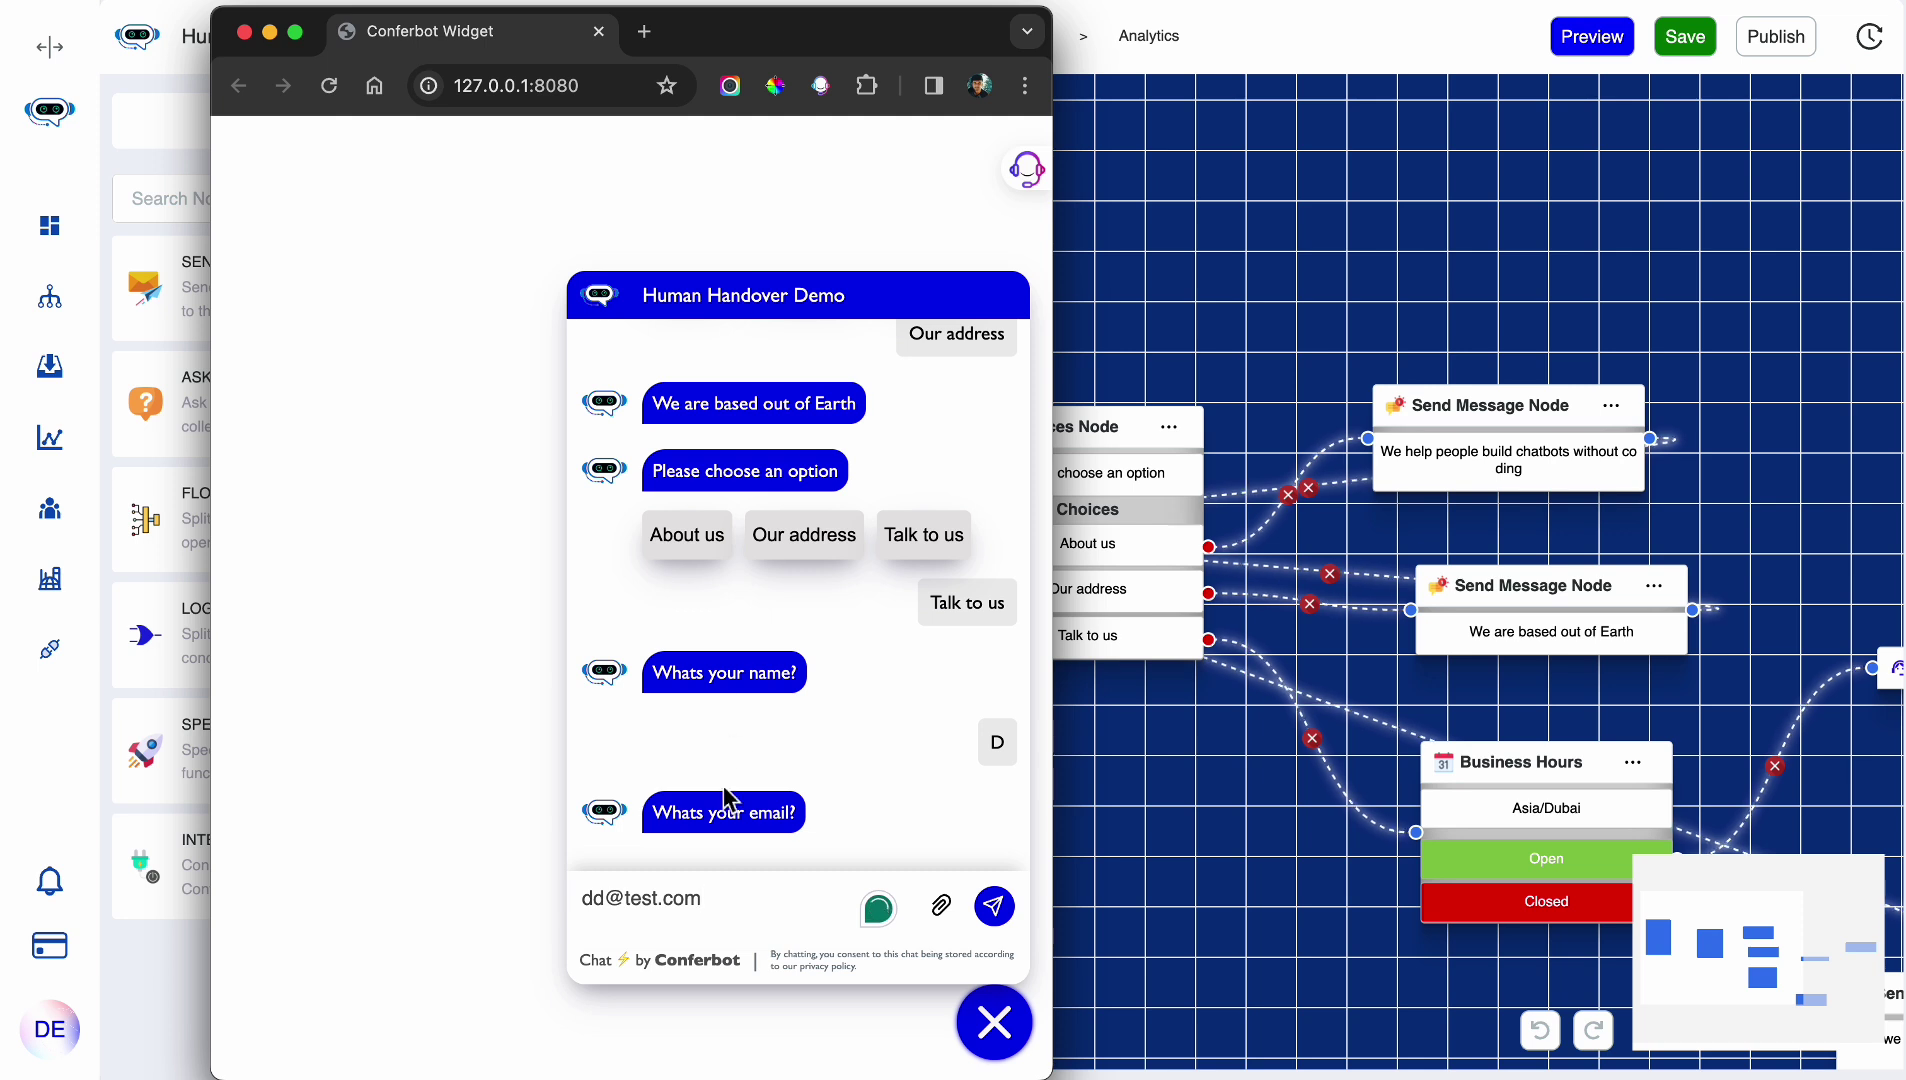
pyautogui.press('Return')
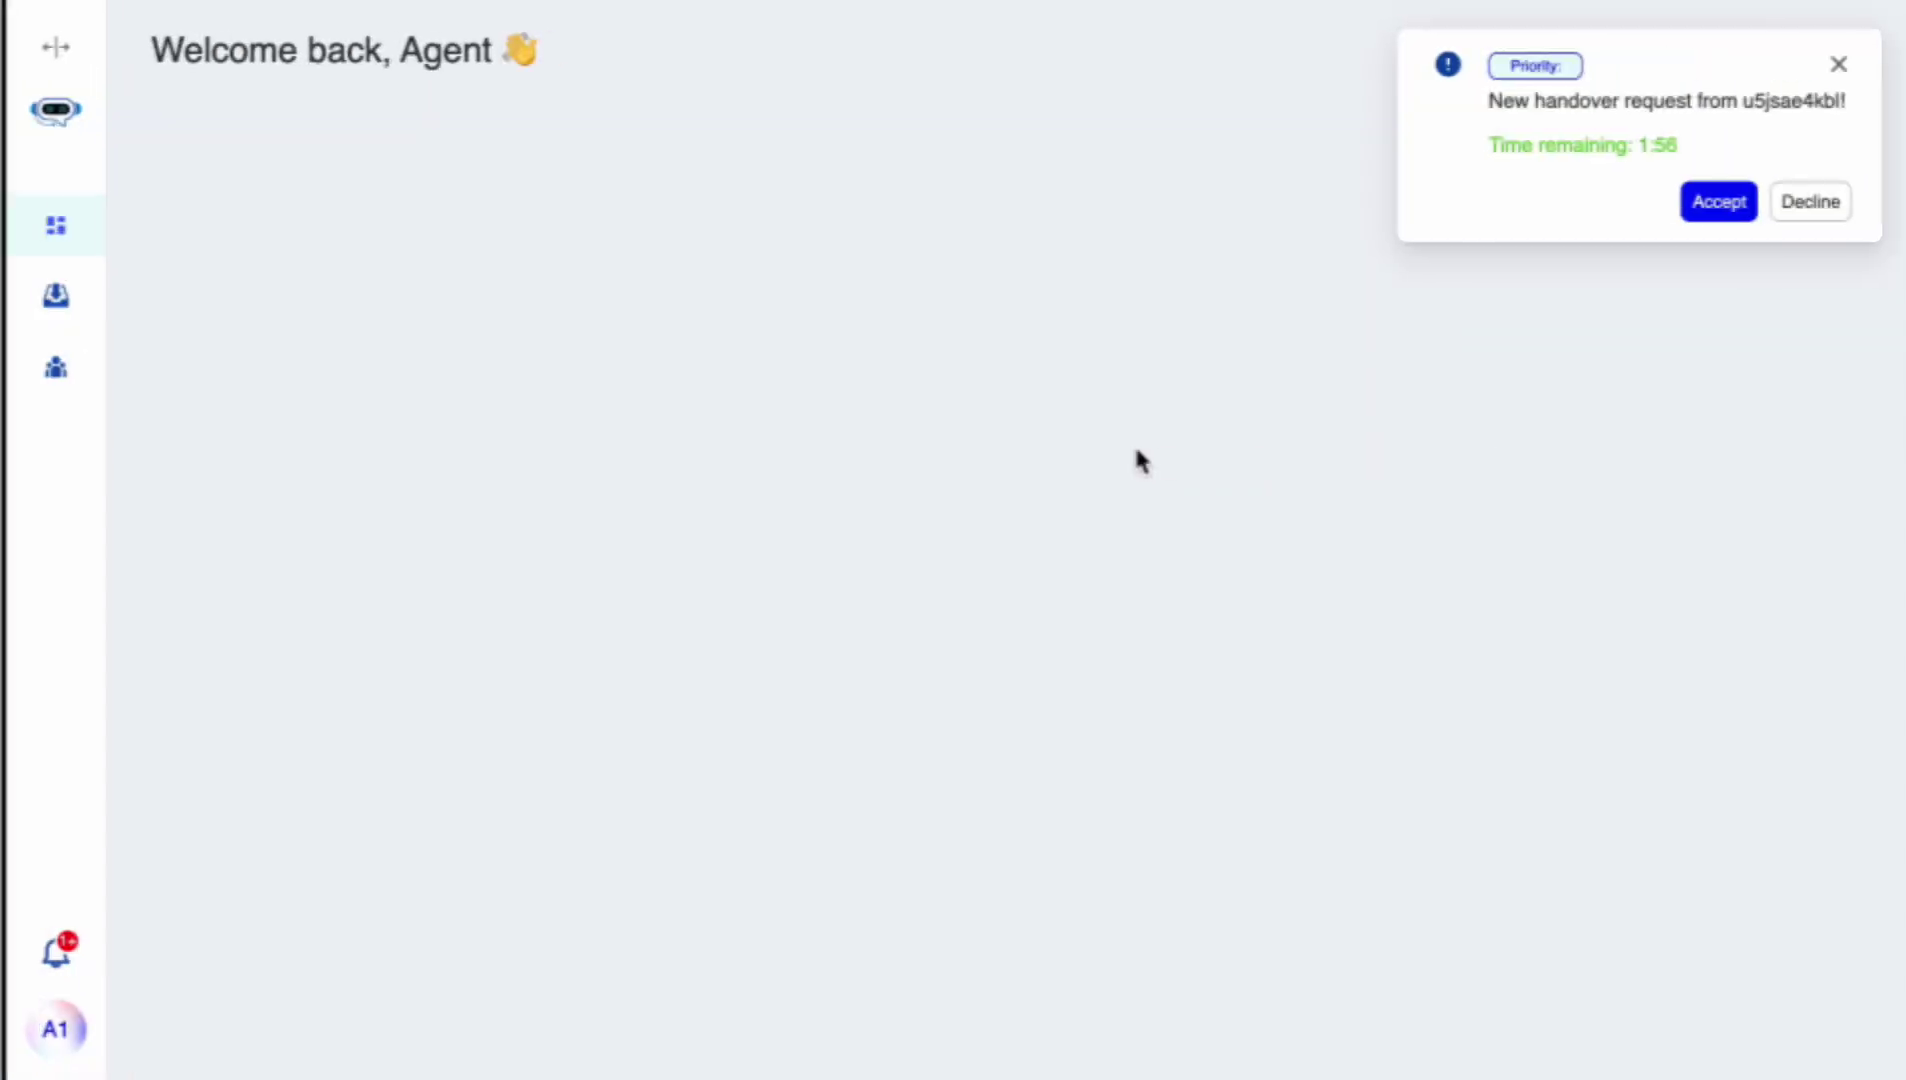
pyautogui.click(903, 318)
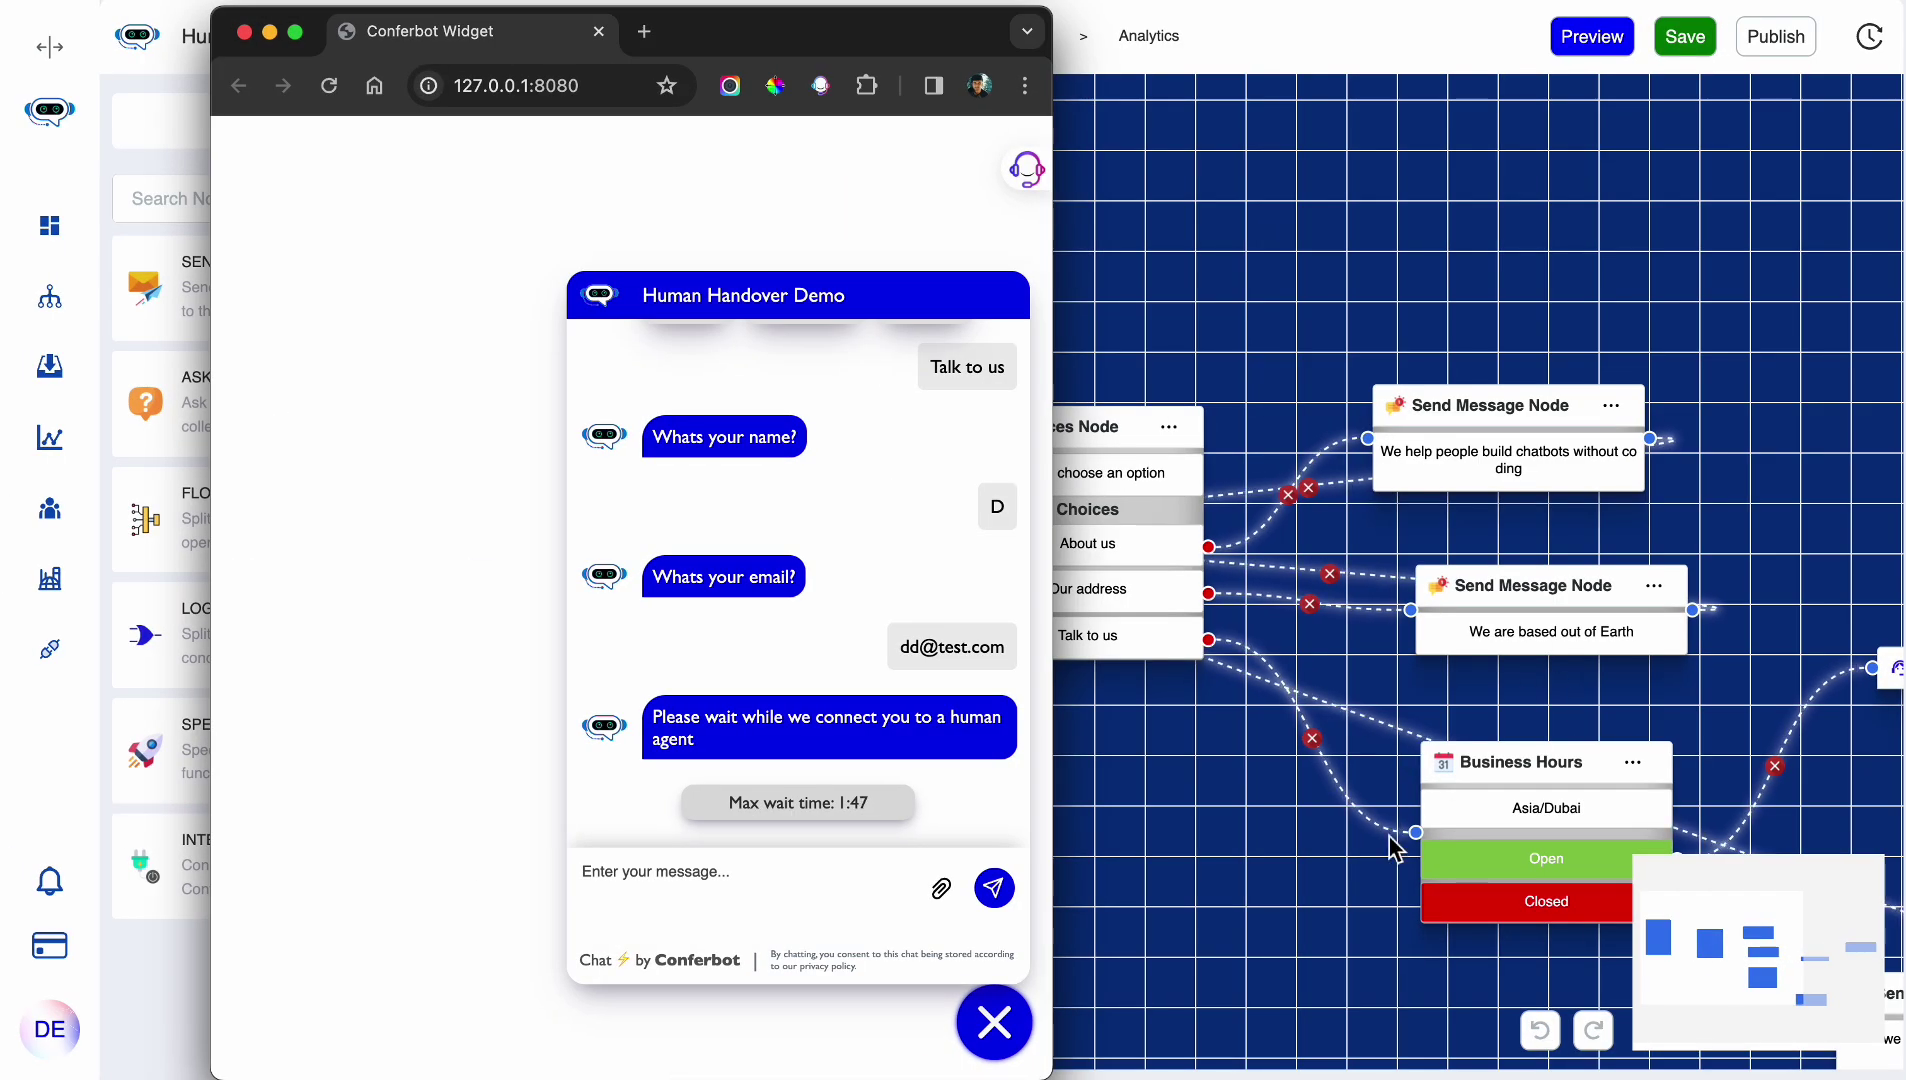
# - Open the Human Handover node's settings beside the widget and review its agent assignment, email and sound options
pyautogui.moveTo(1268, 821); pyautogui.dragTo(1098, 796)
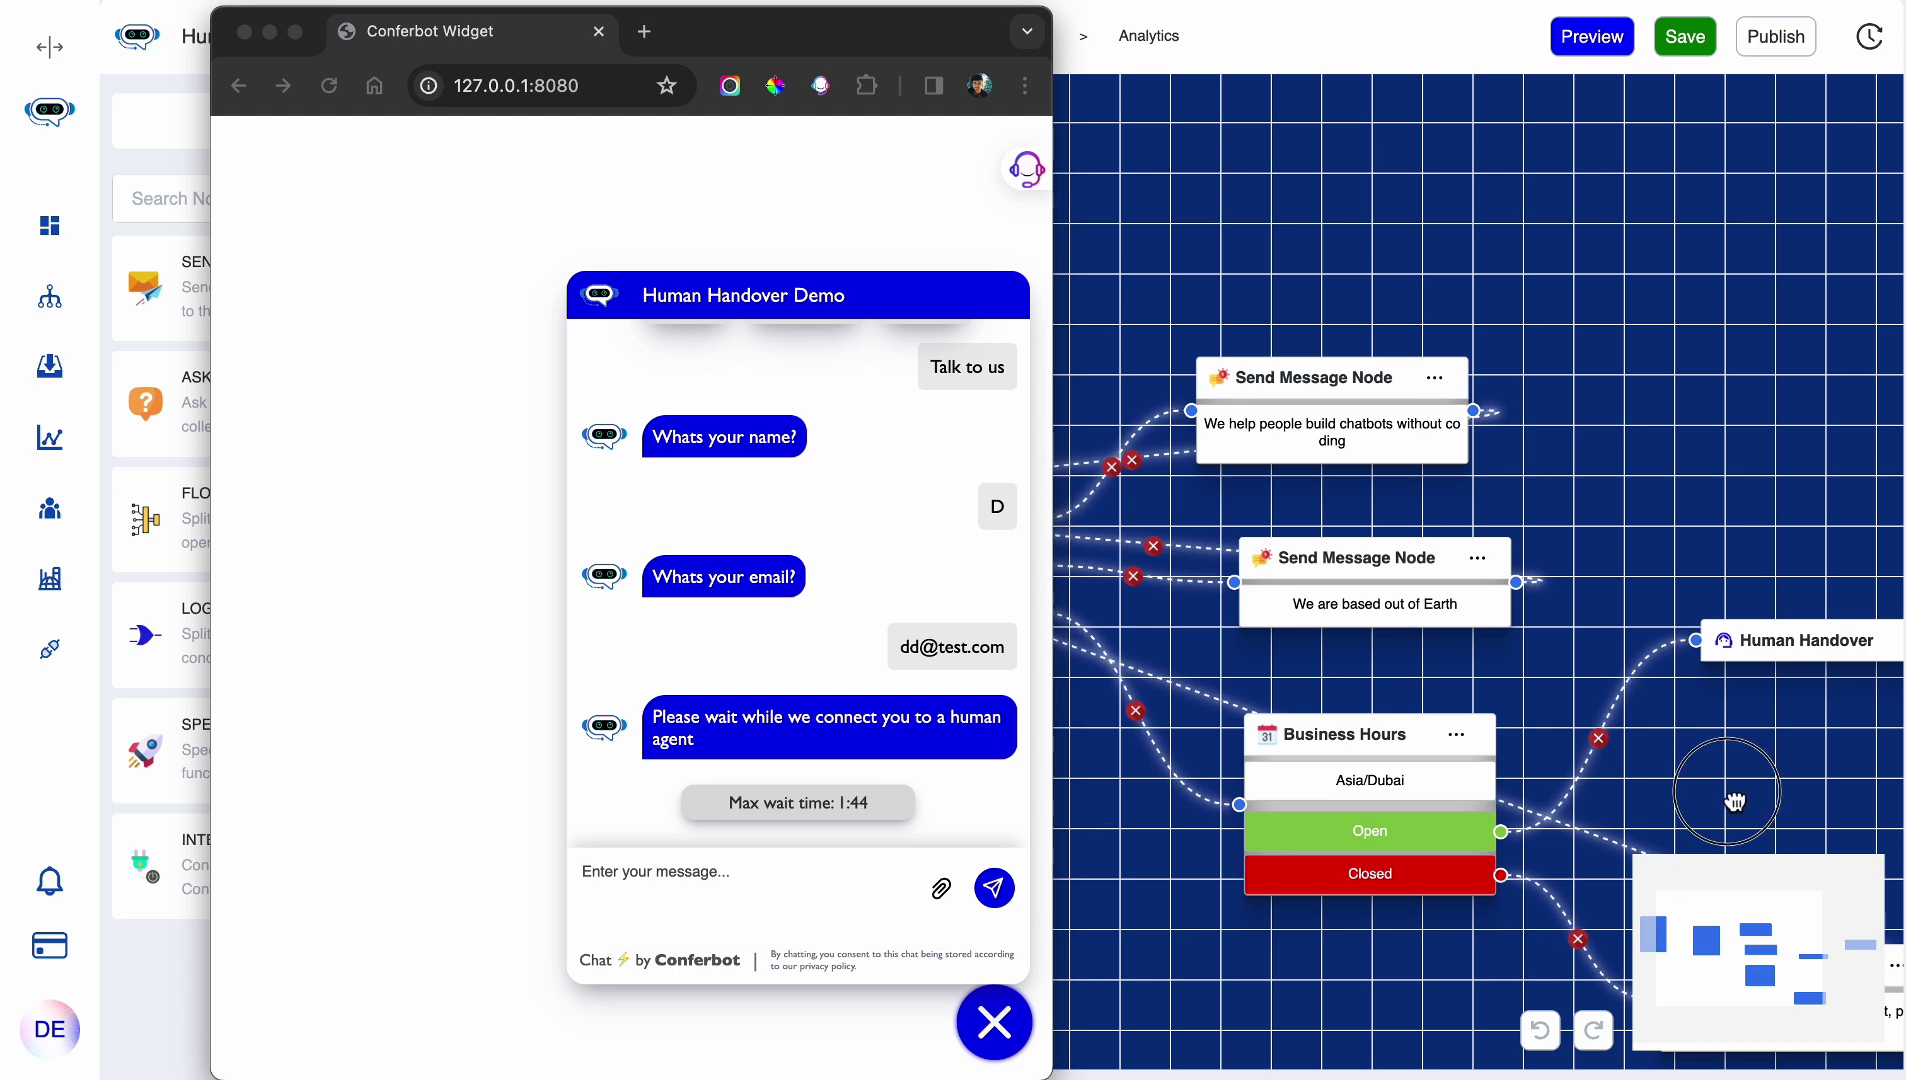
pyautogui.moveTo(1735, 800); pyautogui.dragTo(1202, 514)
pyautogui.click(1265, 356)
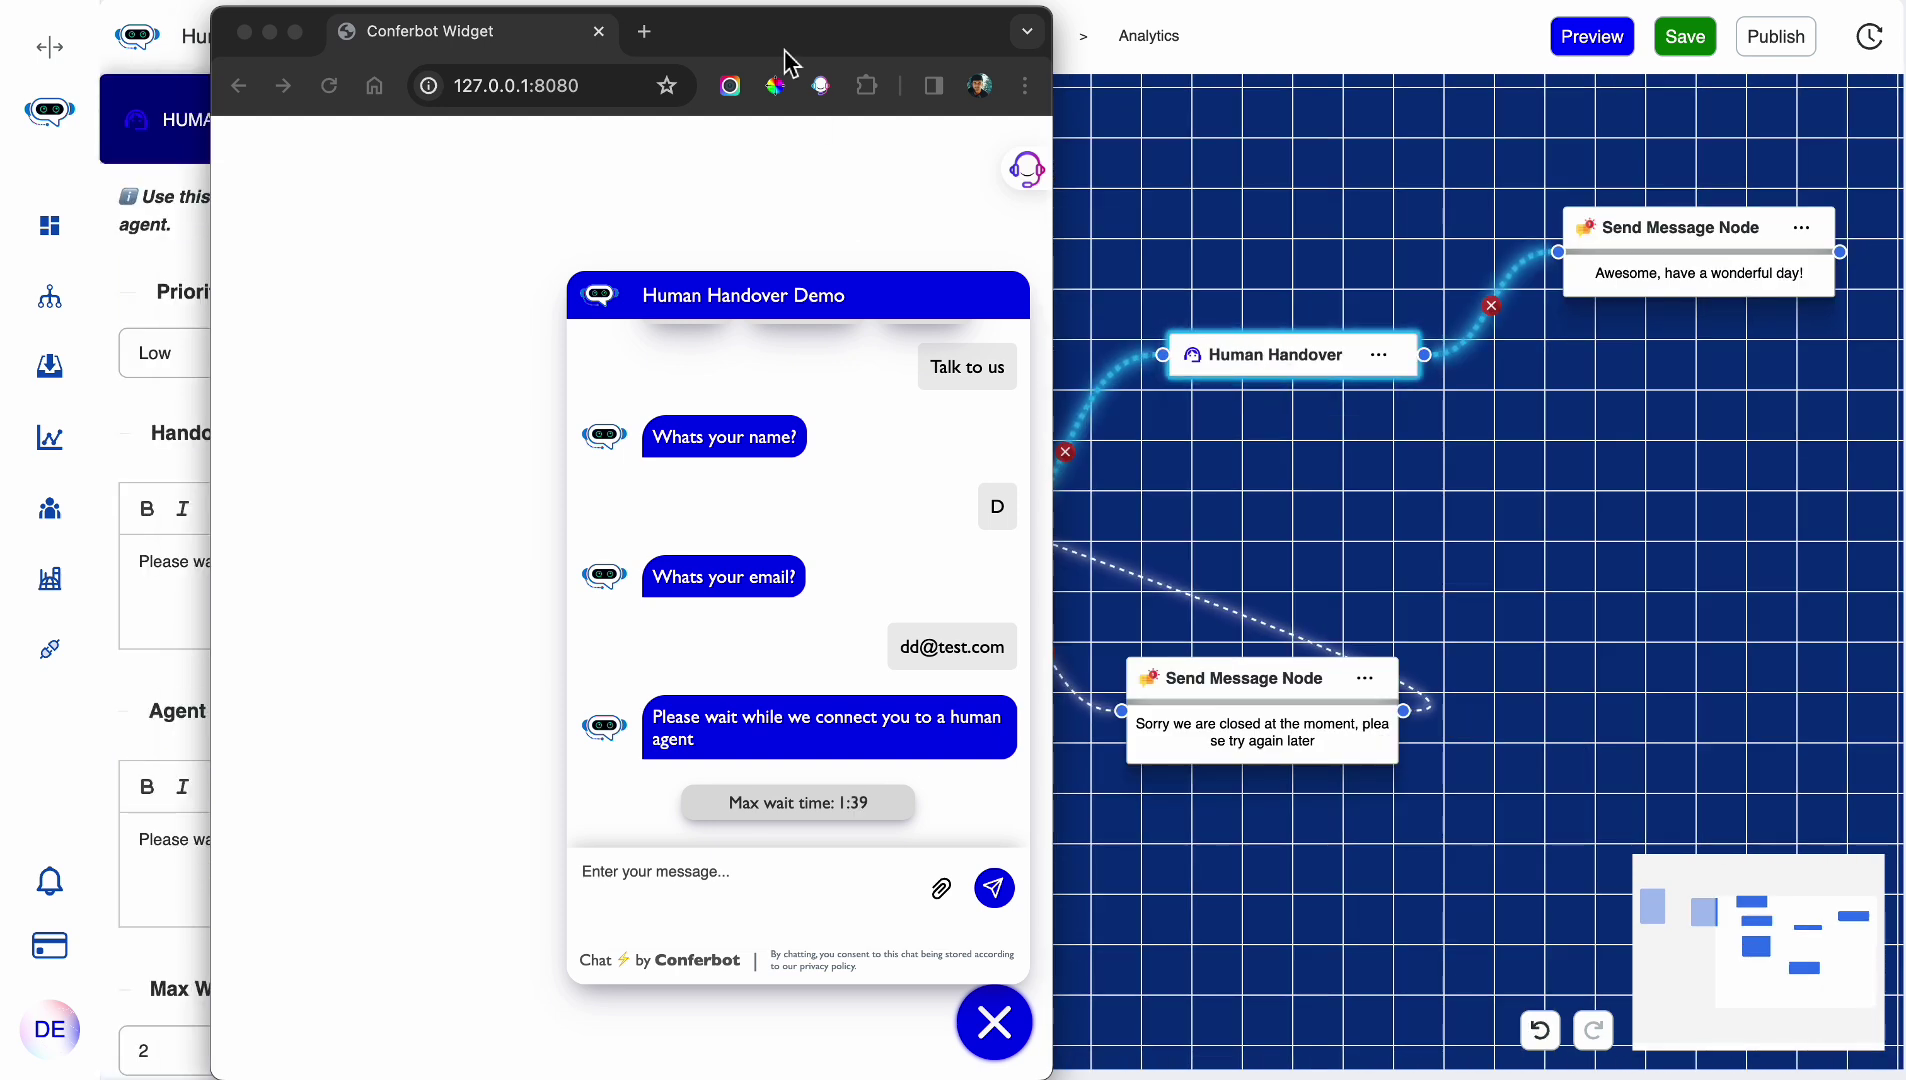
pyautogui.moveTo(784, 62); pyautogui.dragTo(1160, 66)
pyautogui.scroll(-15, 381, 608)
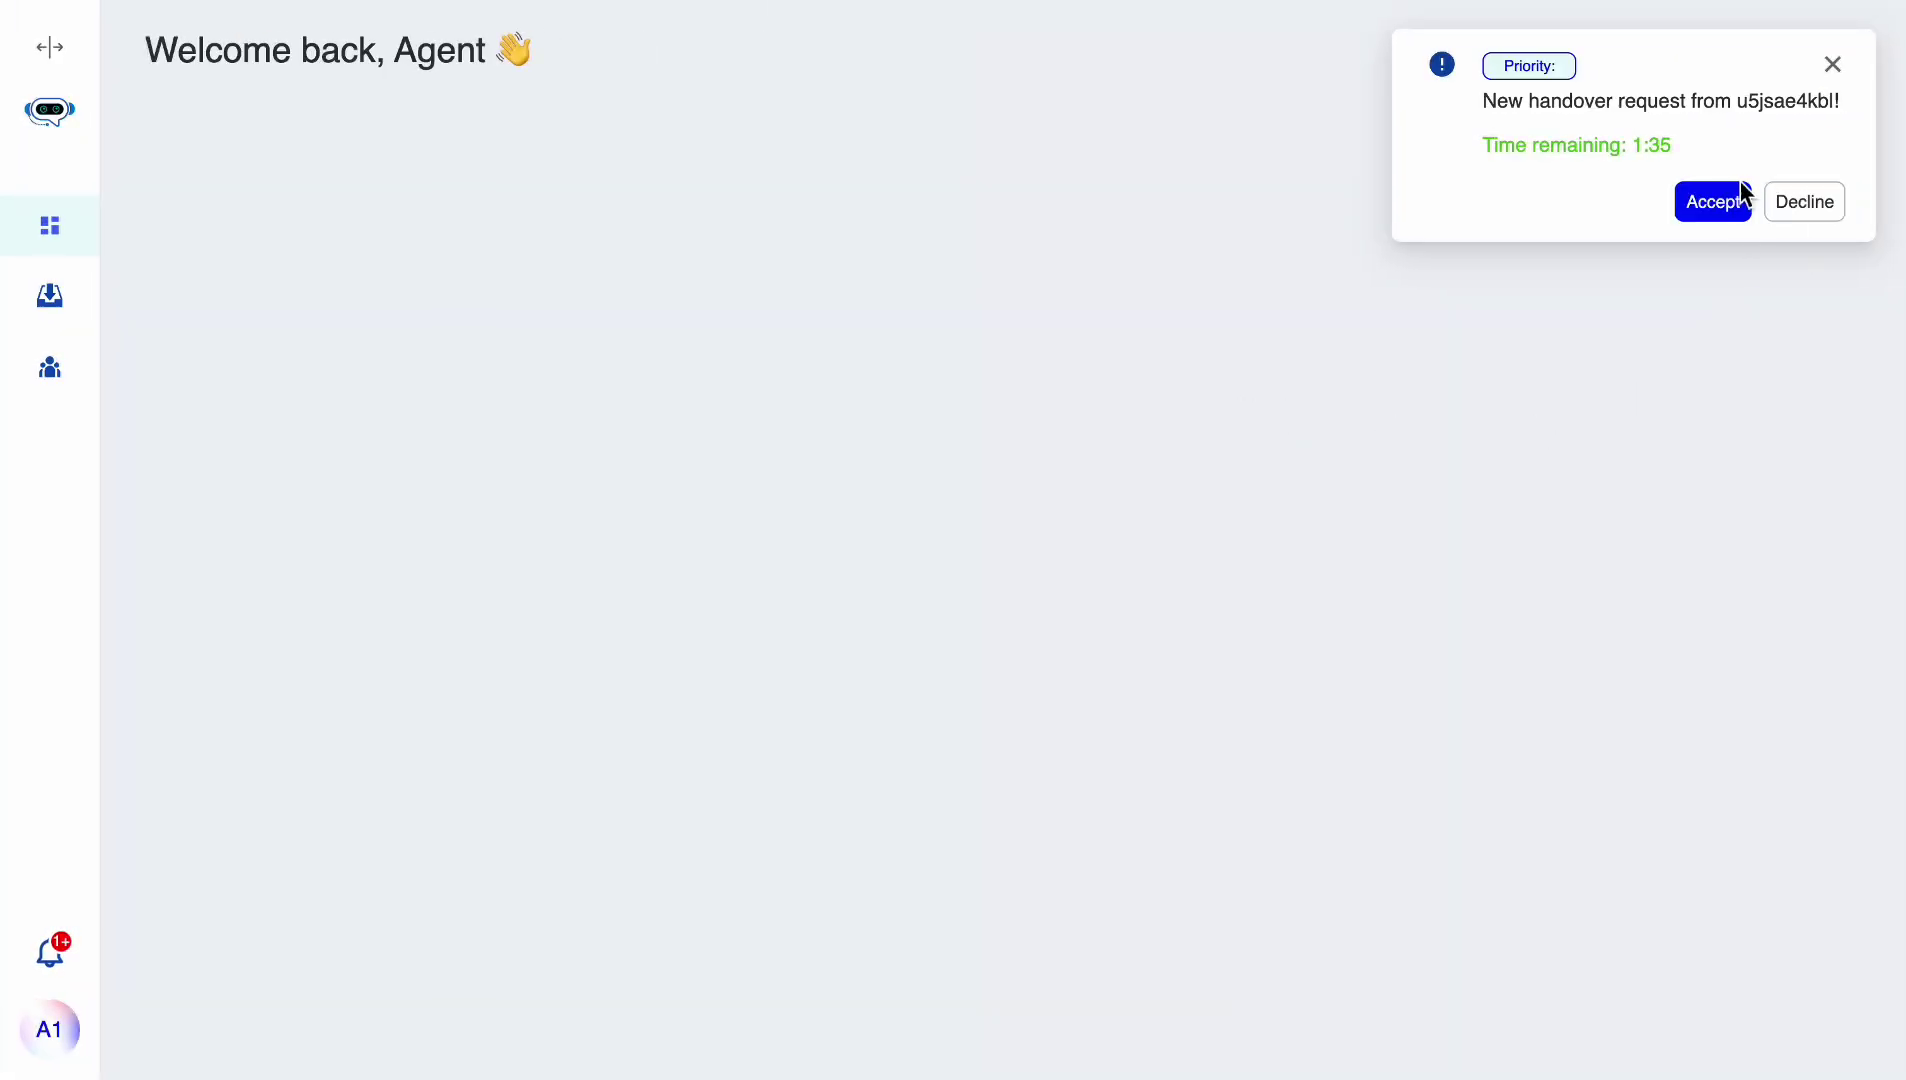
# - Accept the new handover request on the agent dashboard and greet the visitor with "Hi there"
pyautogui.click(1742, 195)
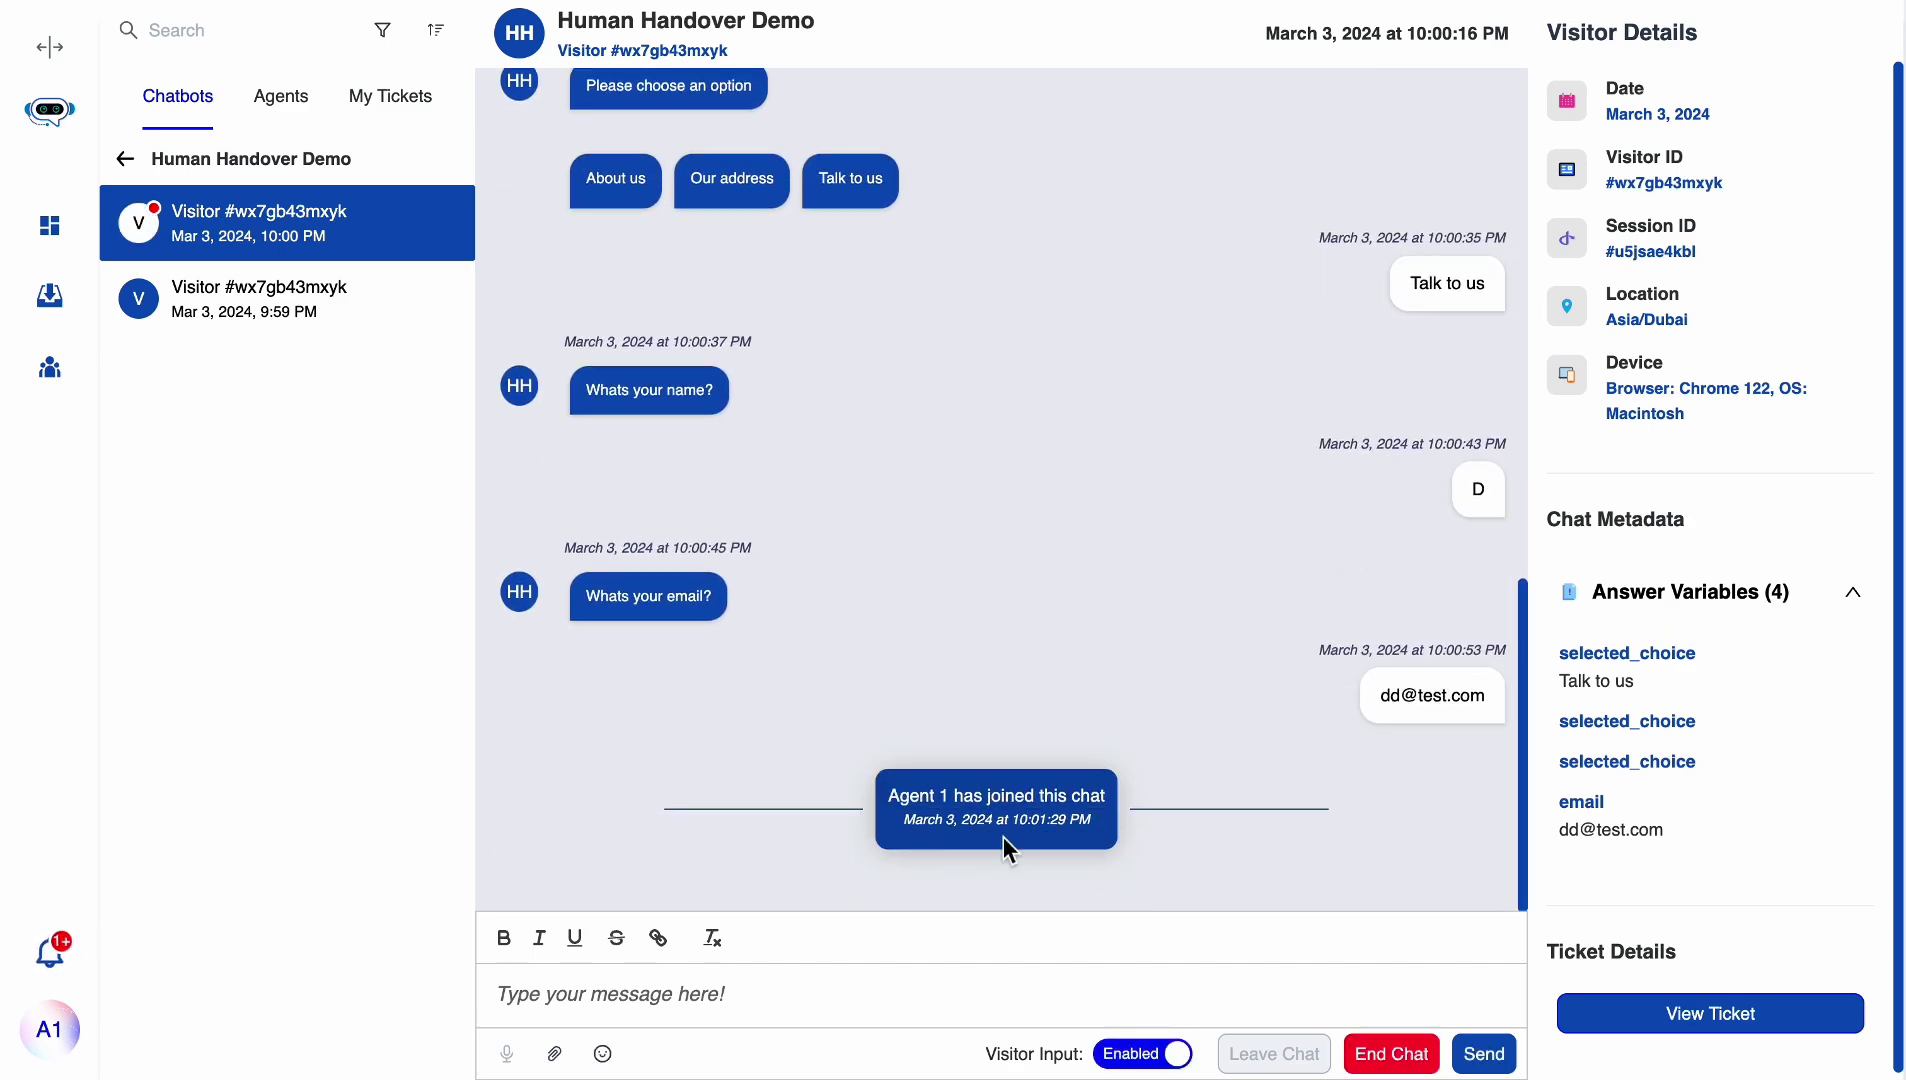
pyautogui.hotkey('ctrl', 'Left')
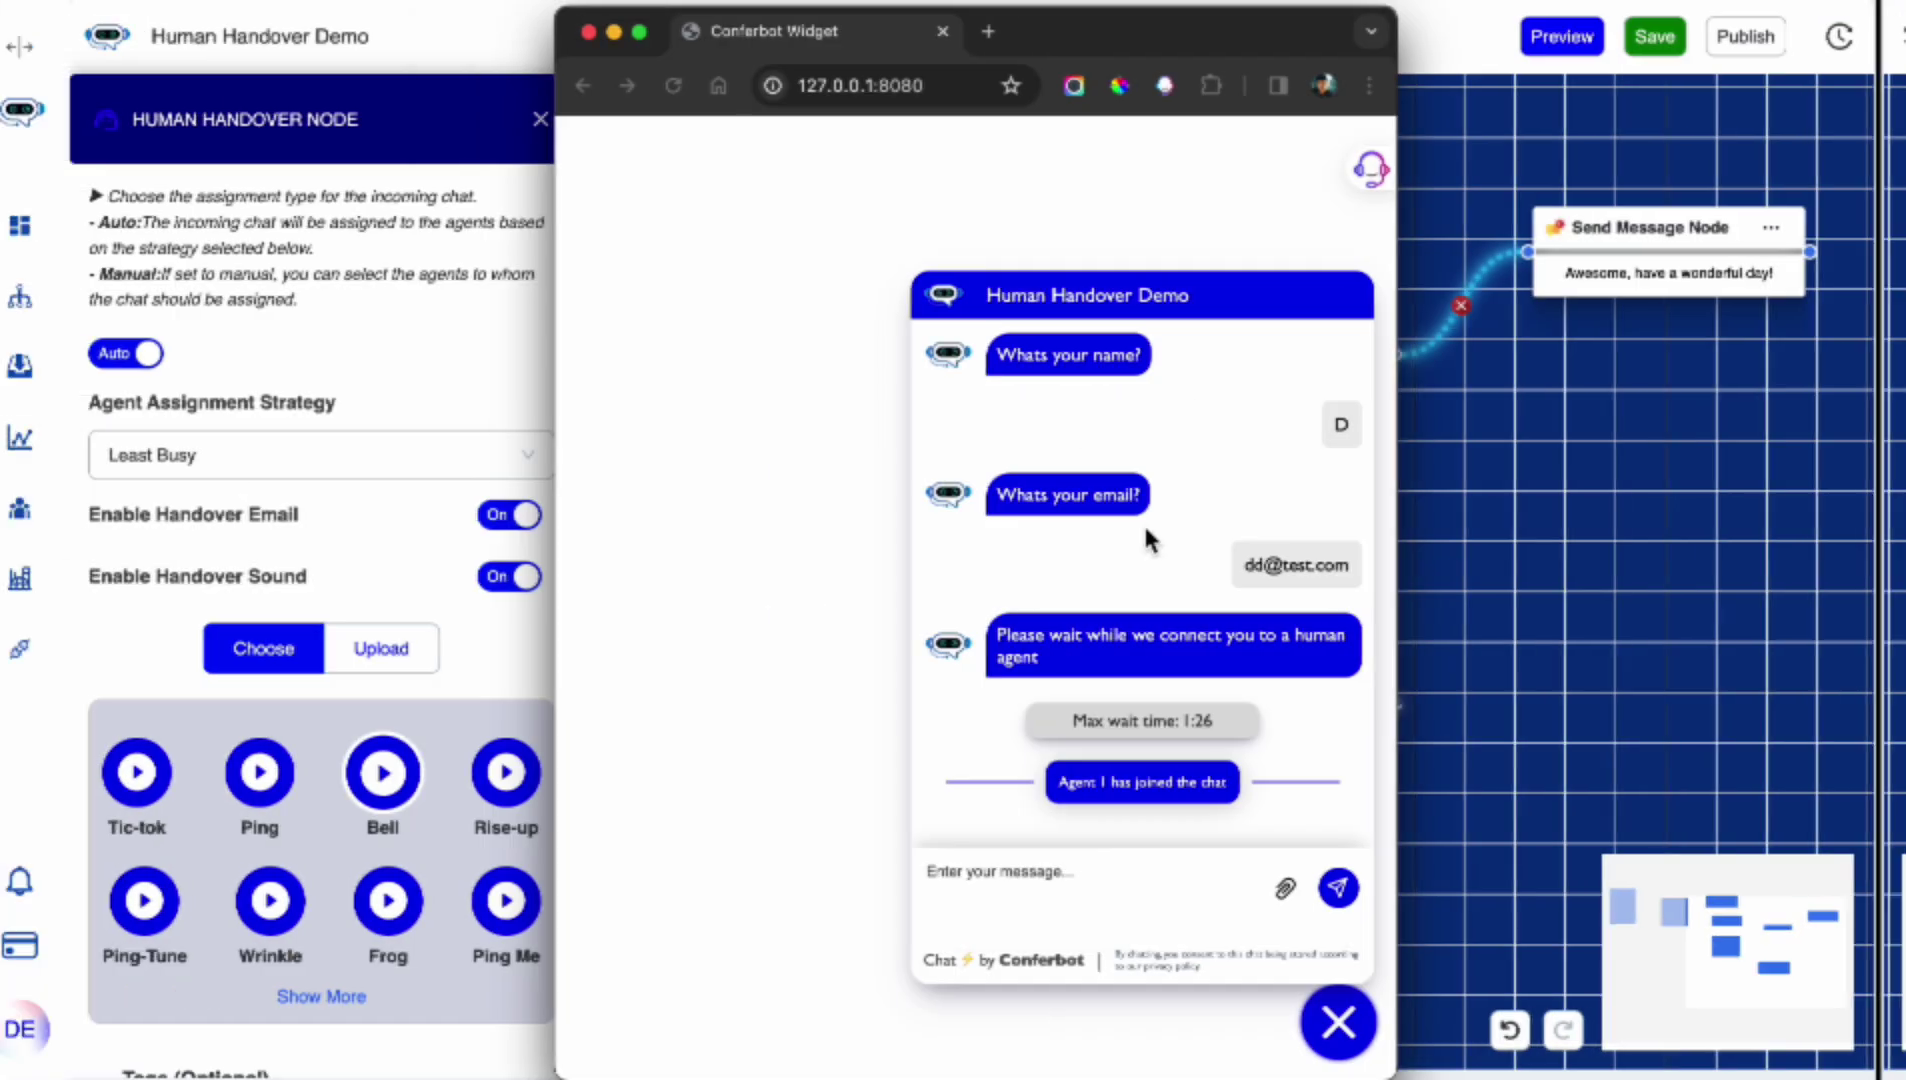
pyautogui.hotkey('ctrl', 'Right')
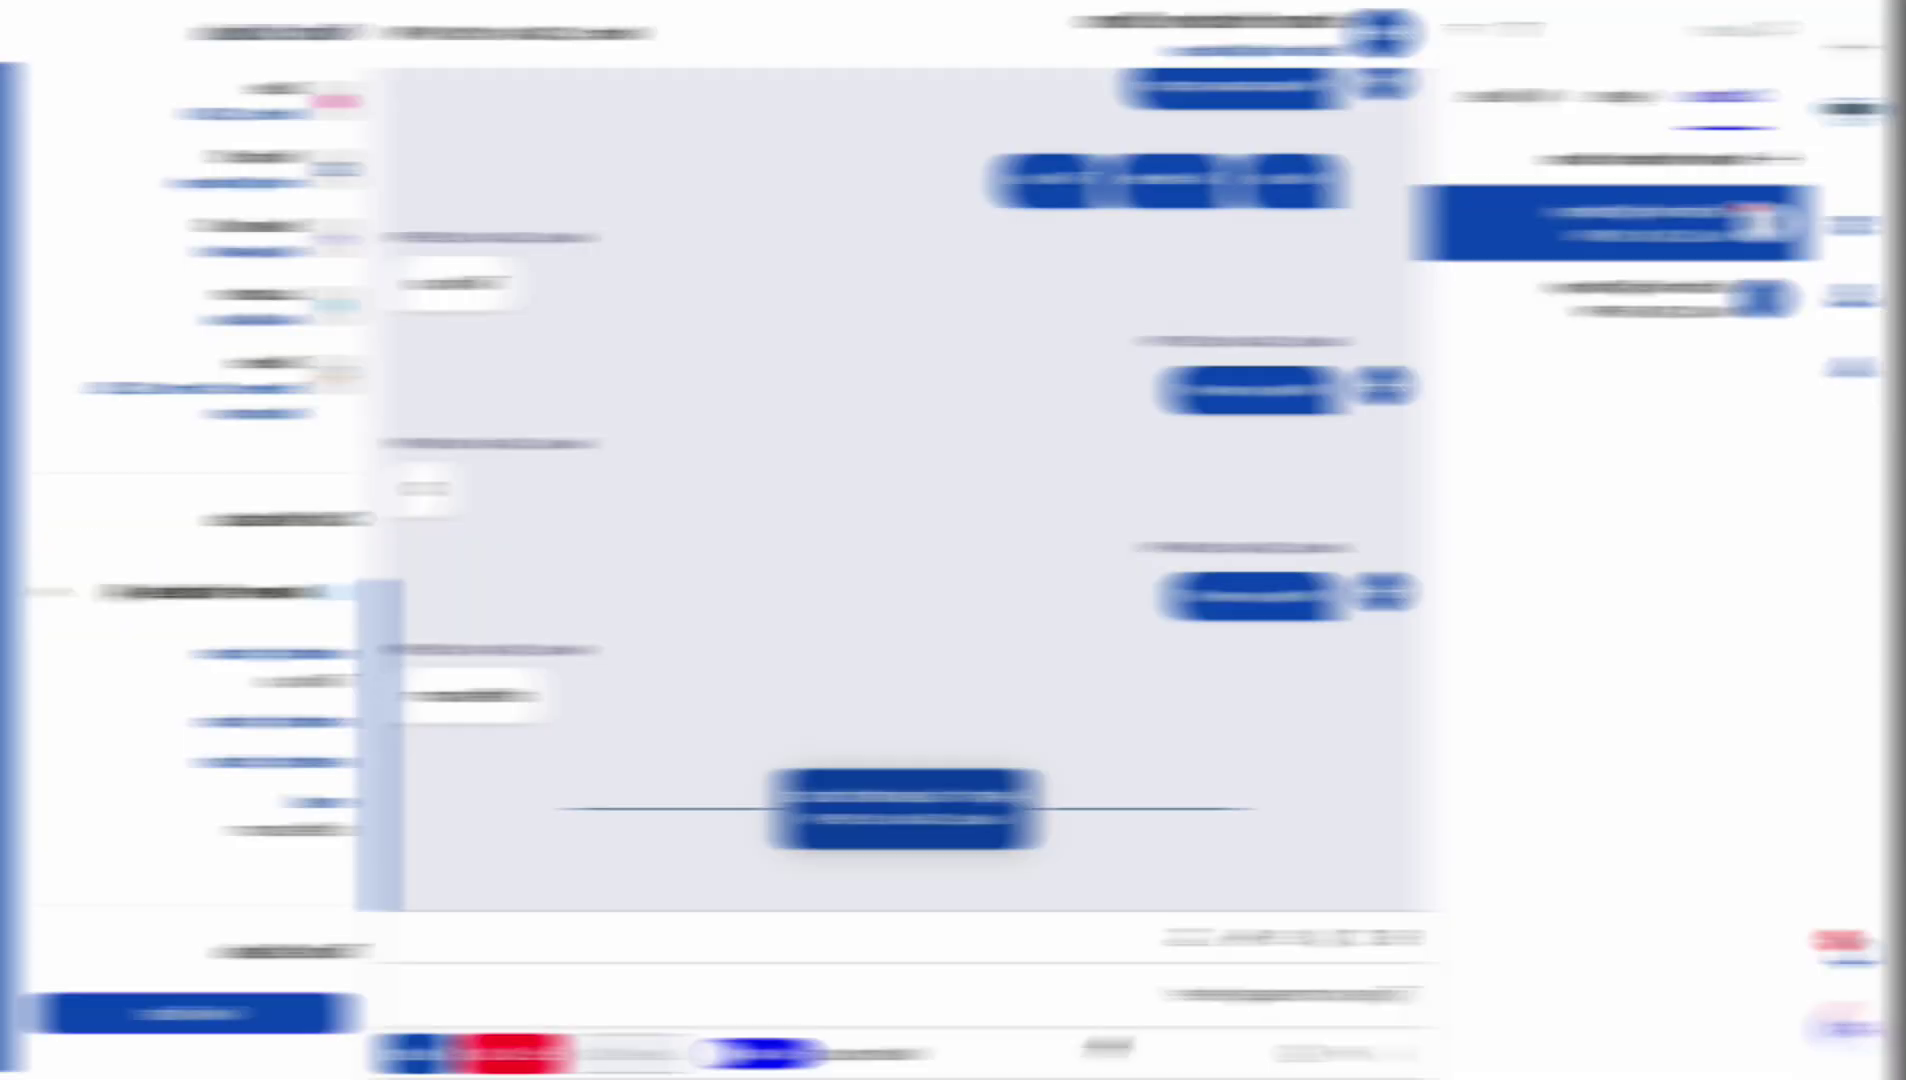
pyautogui.write('Hi there')
pyautogui.press('Return')
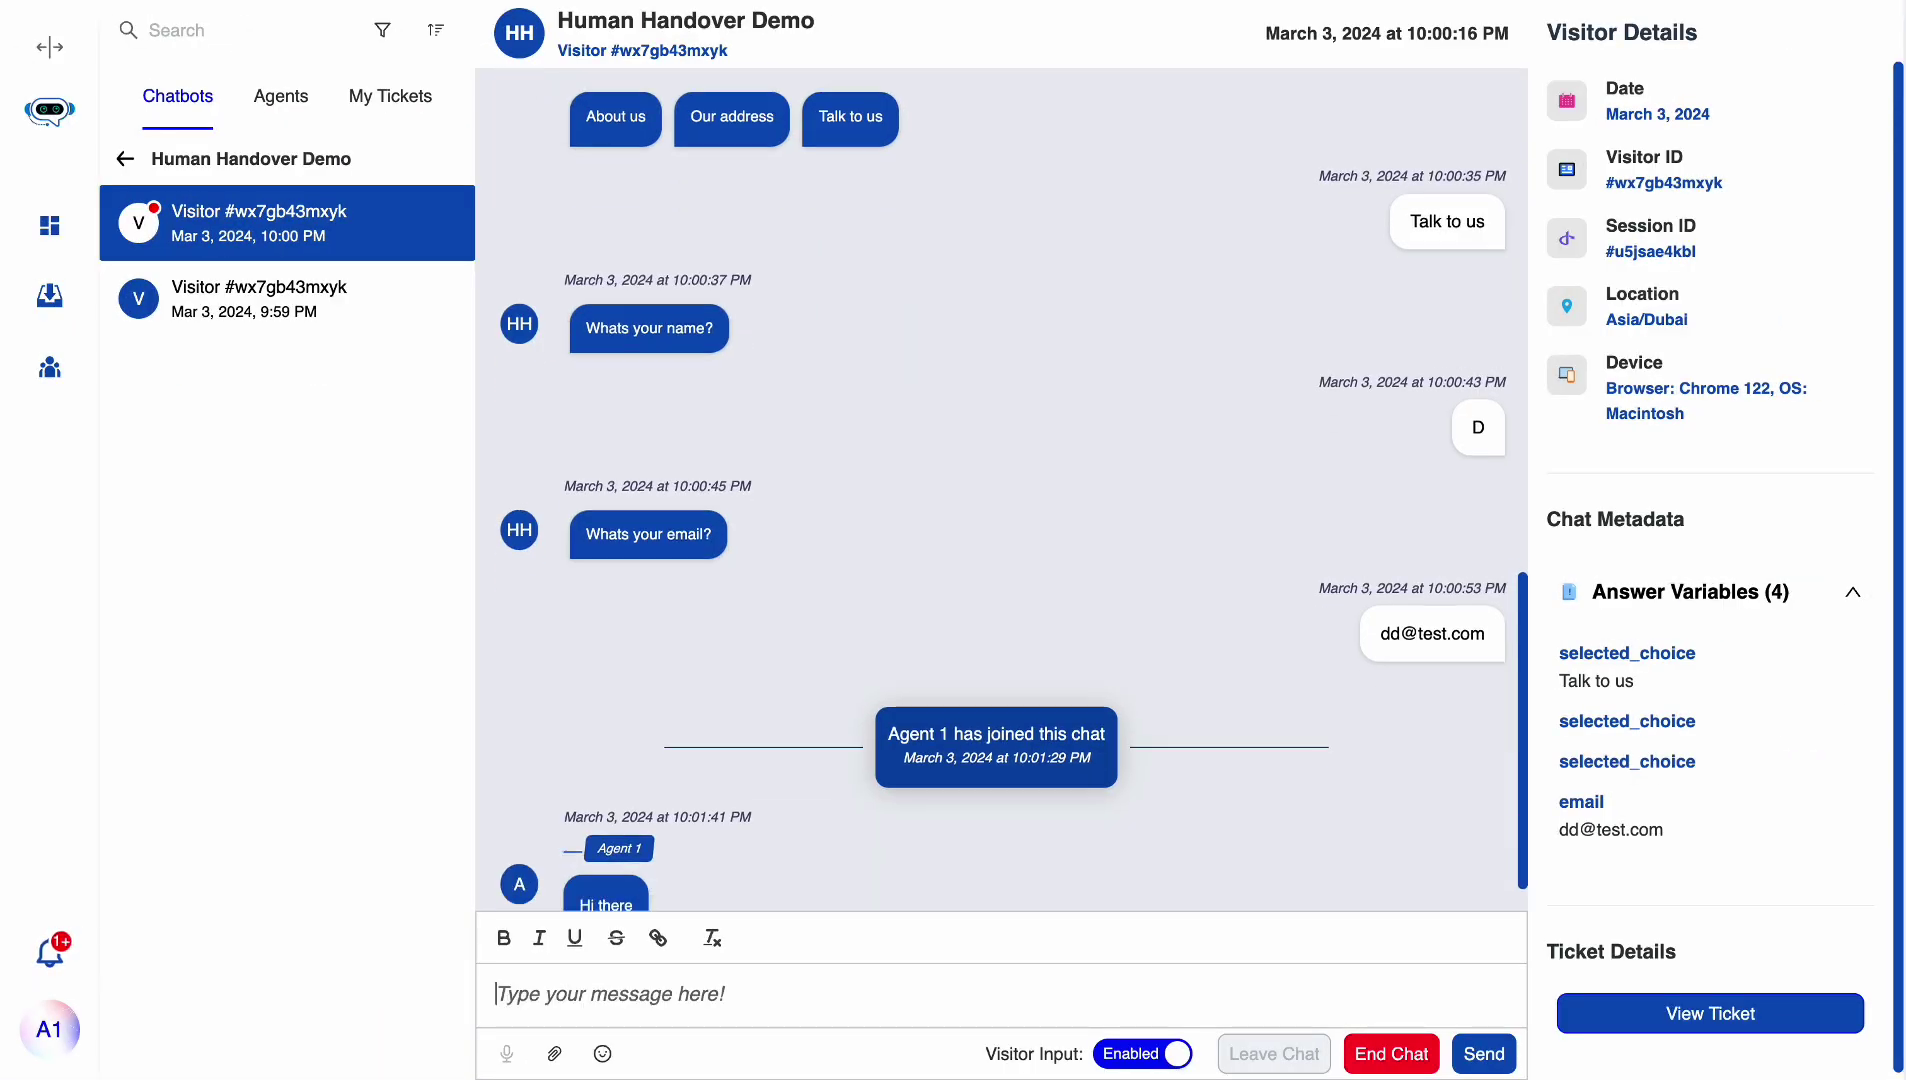
# - Reply as the visitor in the Conferbot Widget with the messages "Hey" and "I have this issue"
pyautogui.hotkey('ctrl', 'Left')
pyautogui.write('Hey')
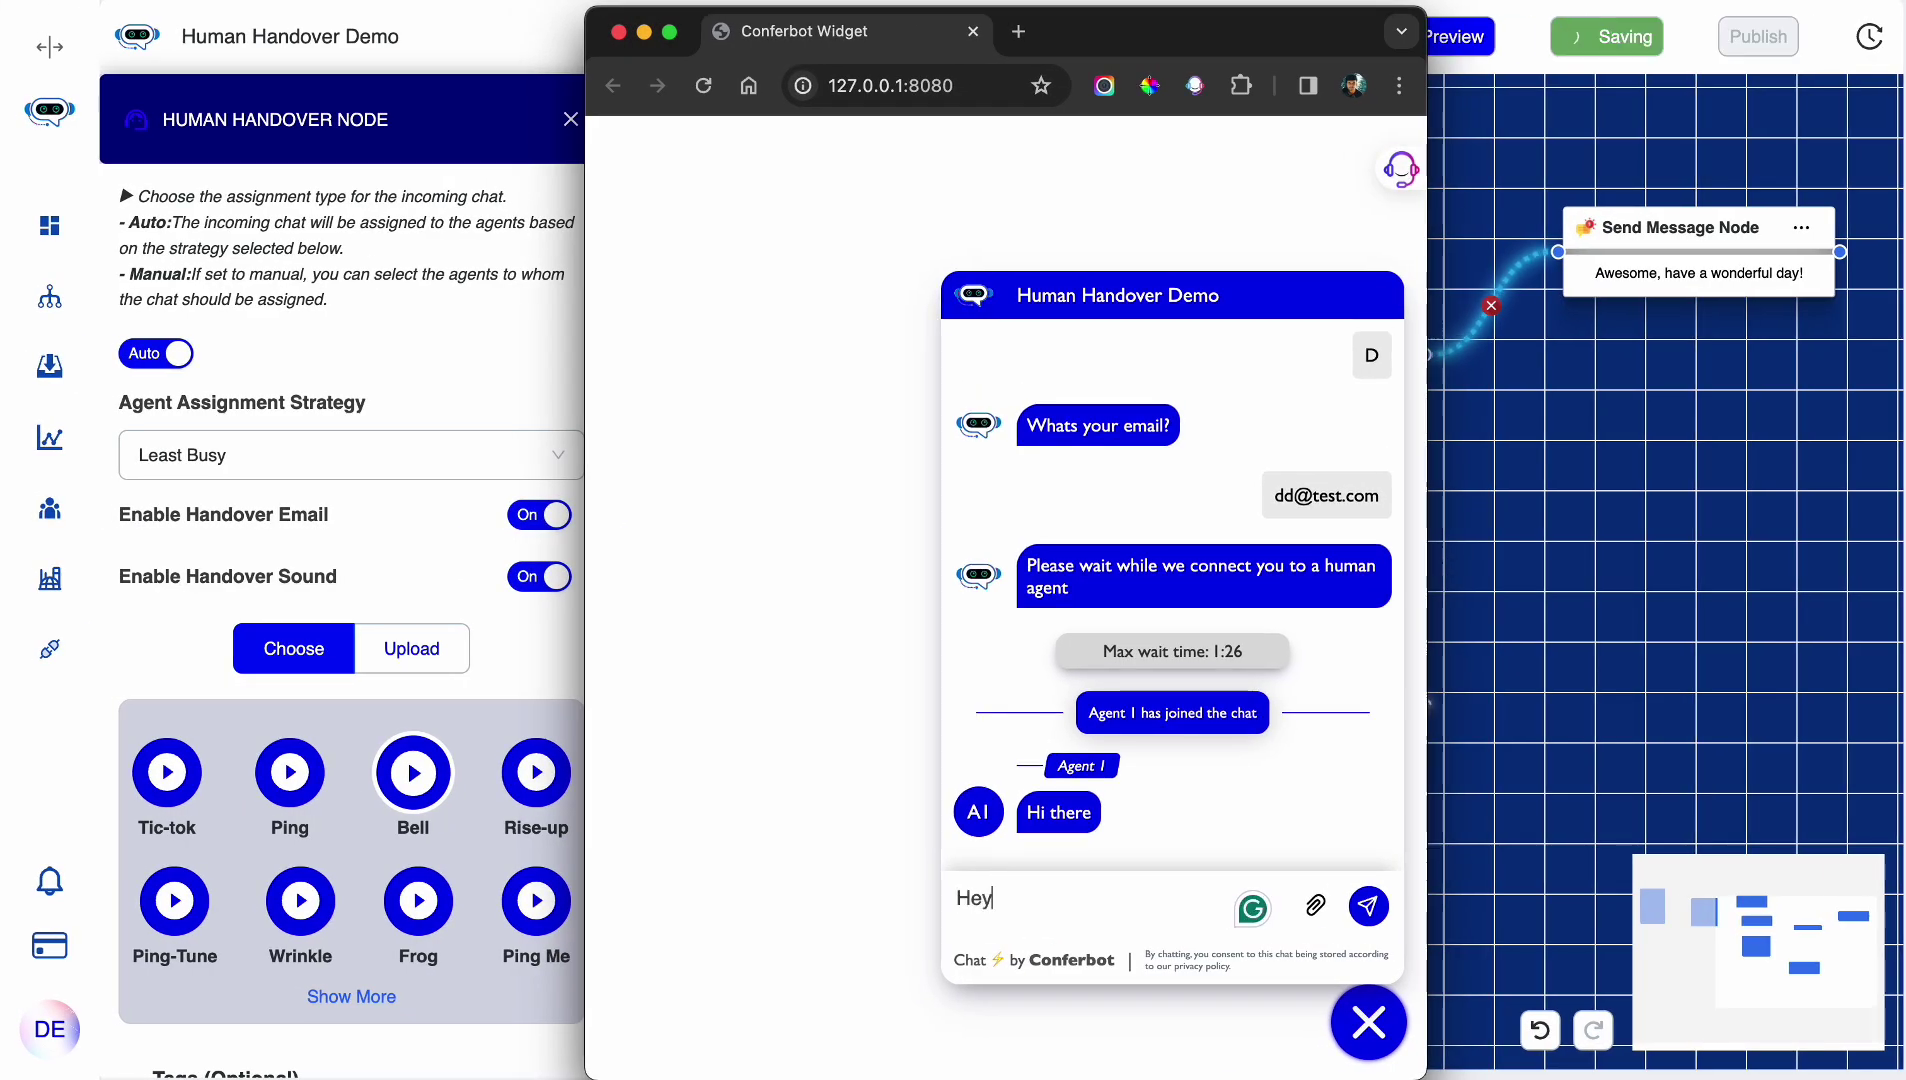
pyautogui.press('Return')
pyautogui.write('I h')
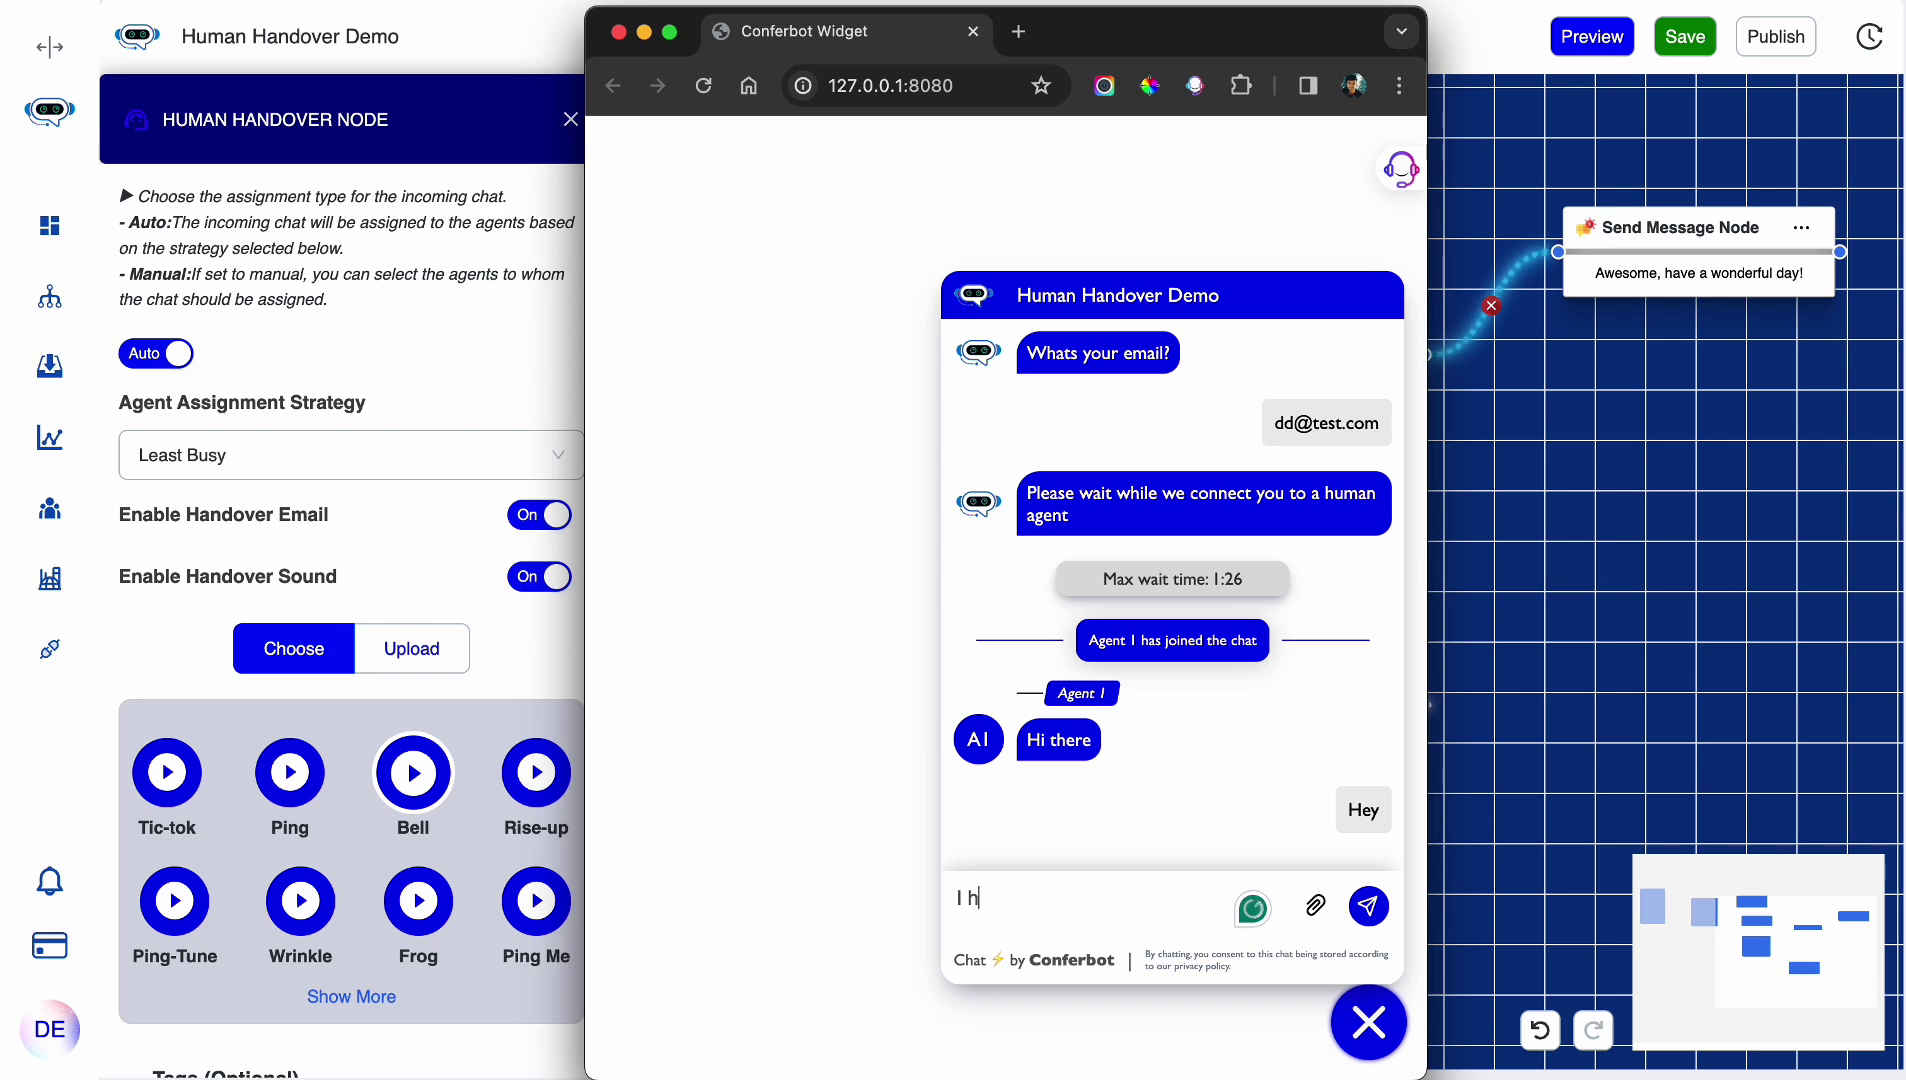
pyautogui.write('ave this issue')
pyautogui.press('Return')
# - Switch to the agent dashboard and answer the visitor with "Okay"
pyautogui.hotkey('ctrl', 'Right')
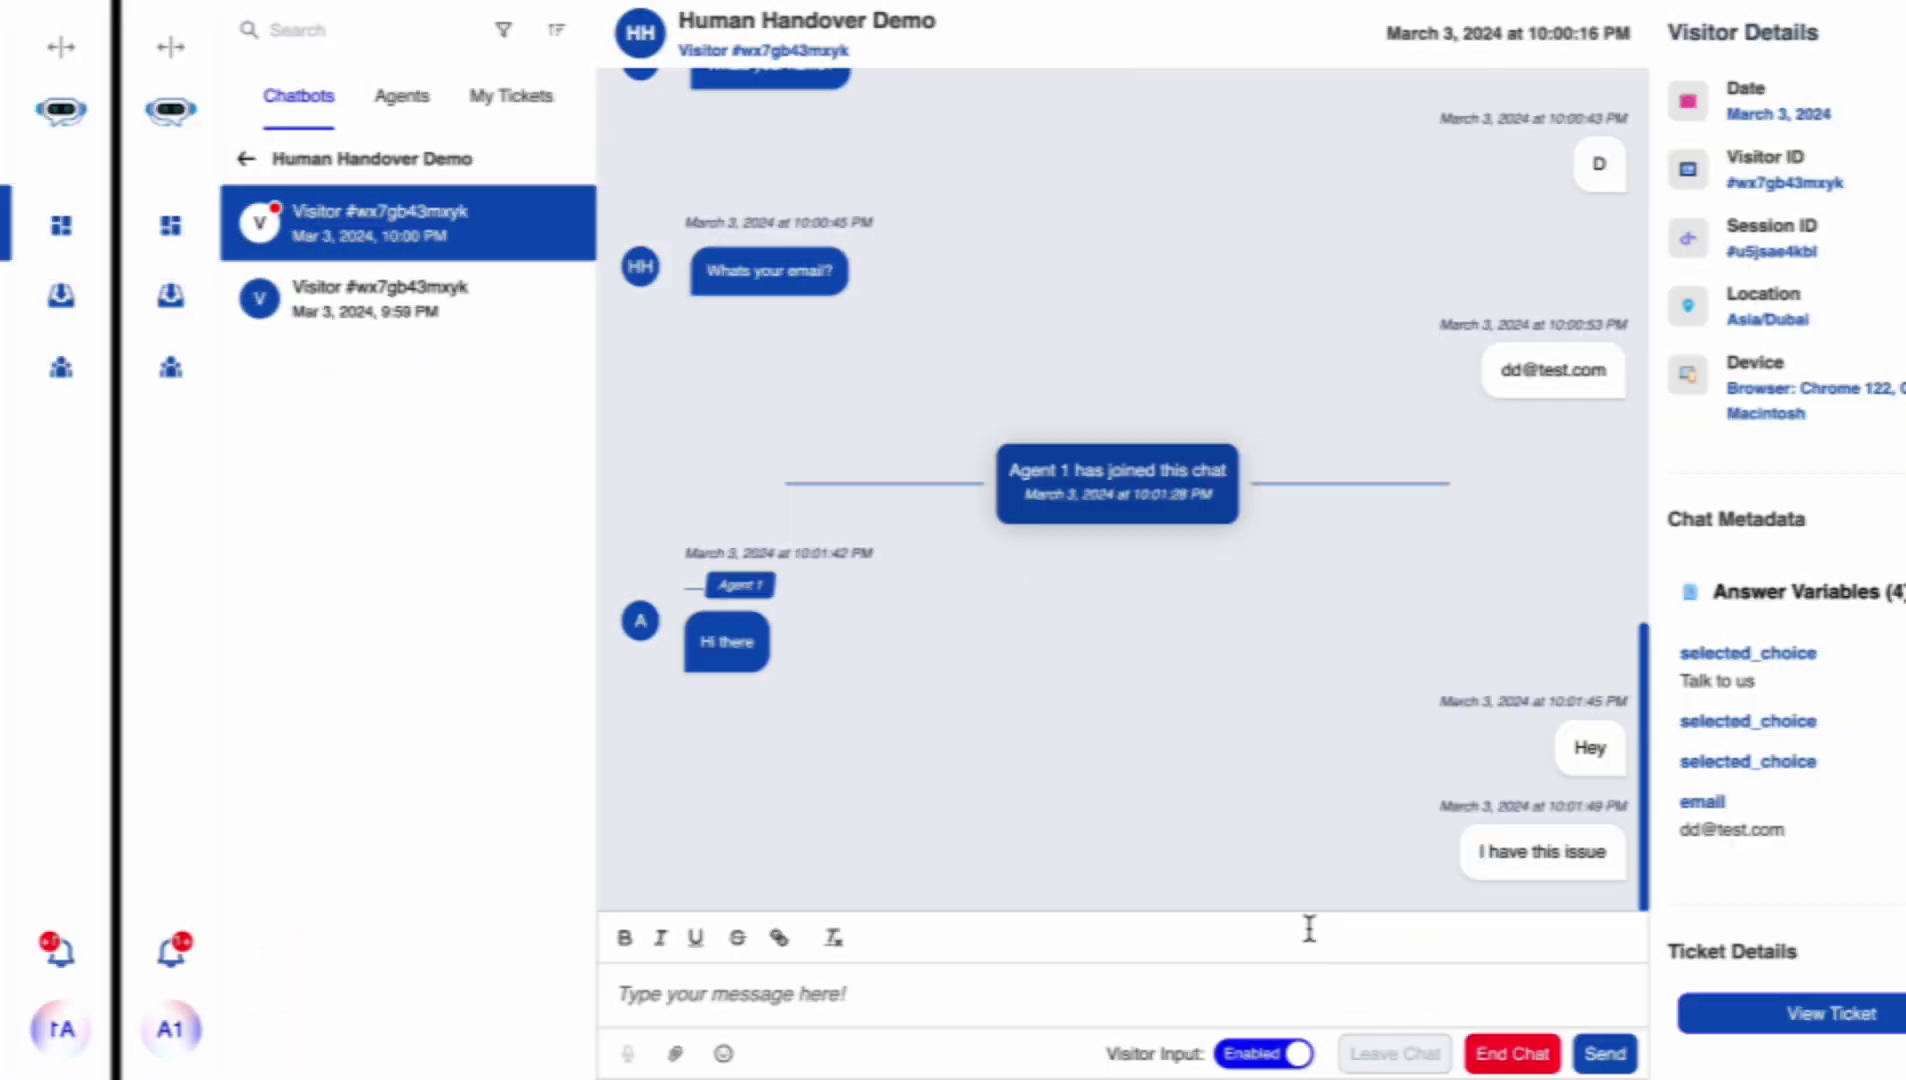
pyautogui.write('Okay')
pyautogui.press('Return')
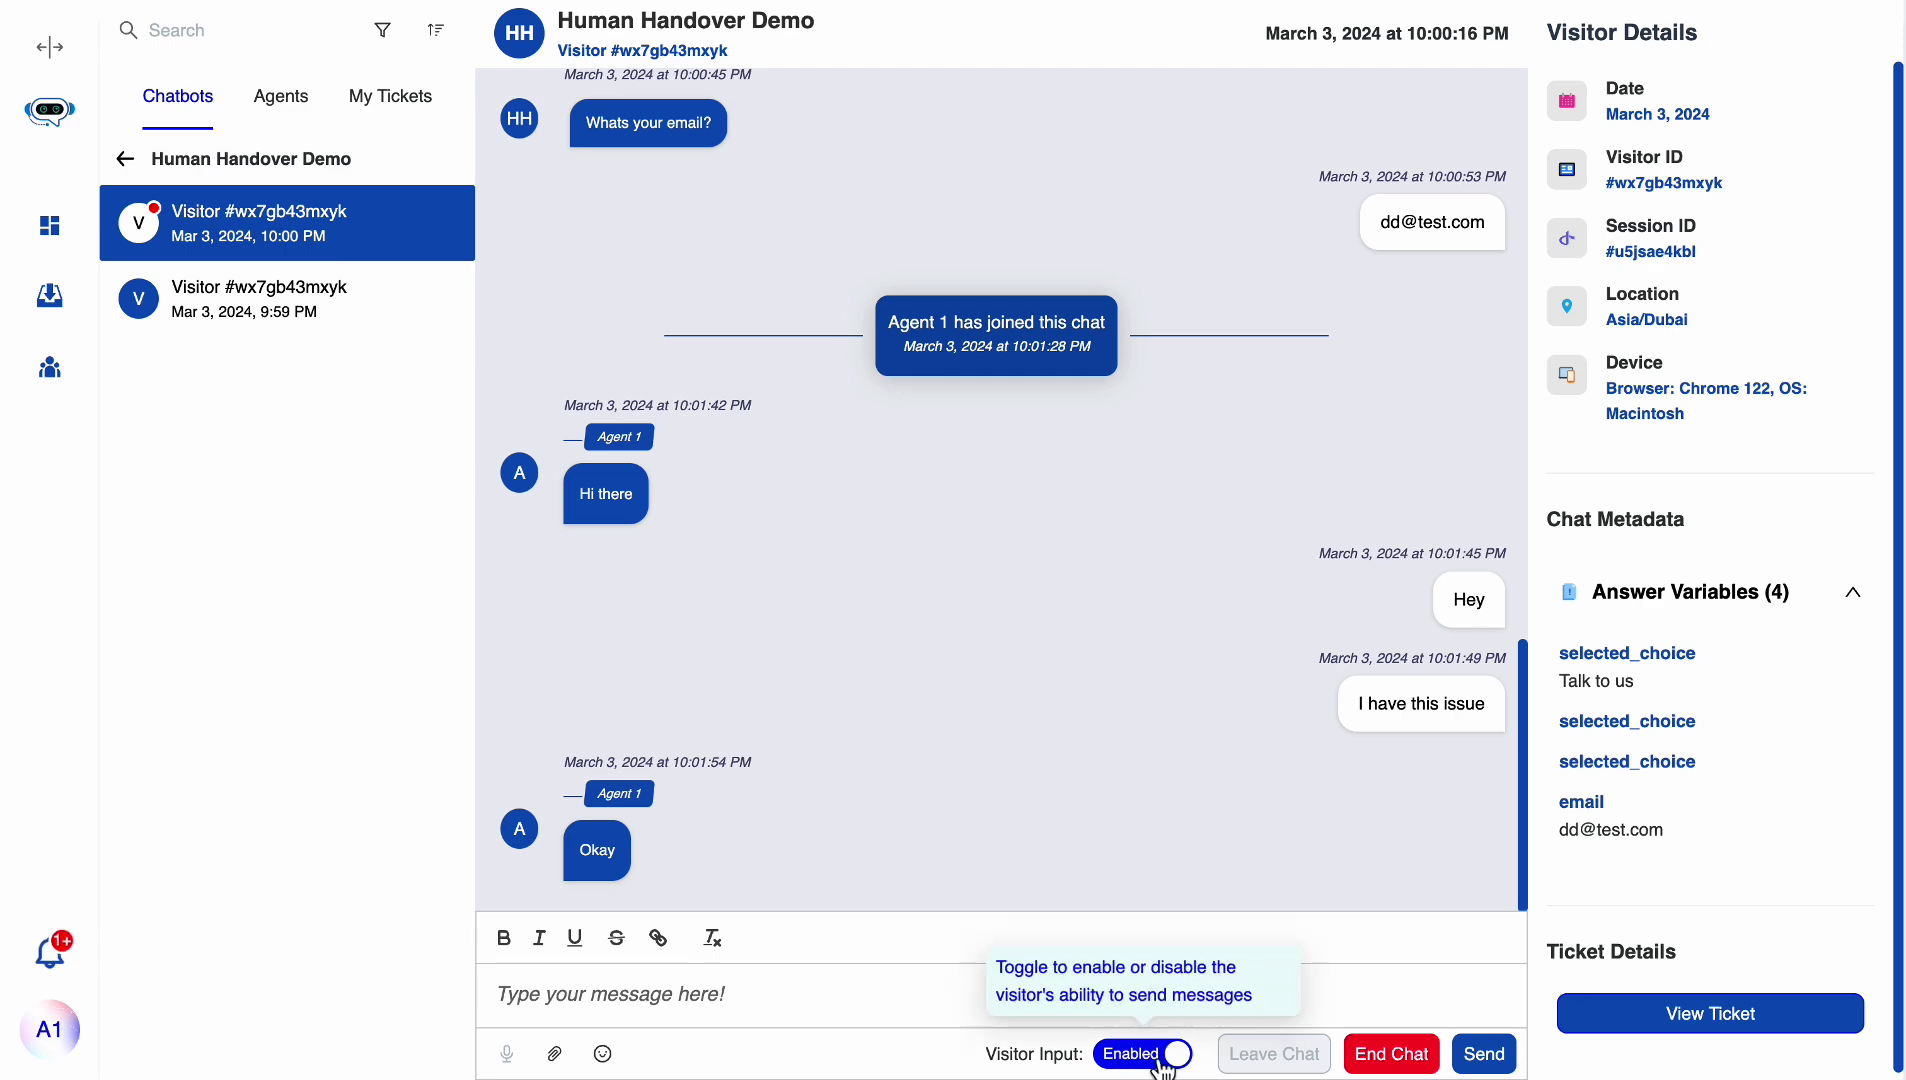
# - Send "Screenshot 2024-01-27 at 10.31.20" from Downloads as a visitor attachment in the widget and check it in the agent's chat
pyautogui.hotkey('ctrl', 'Left')
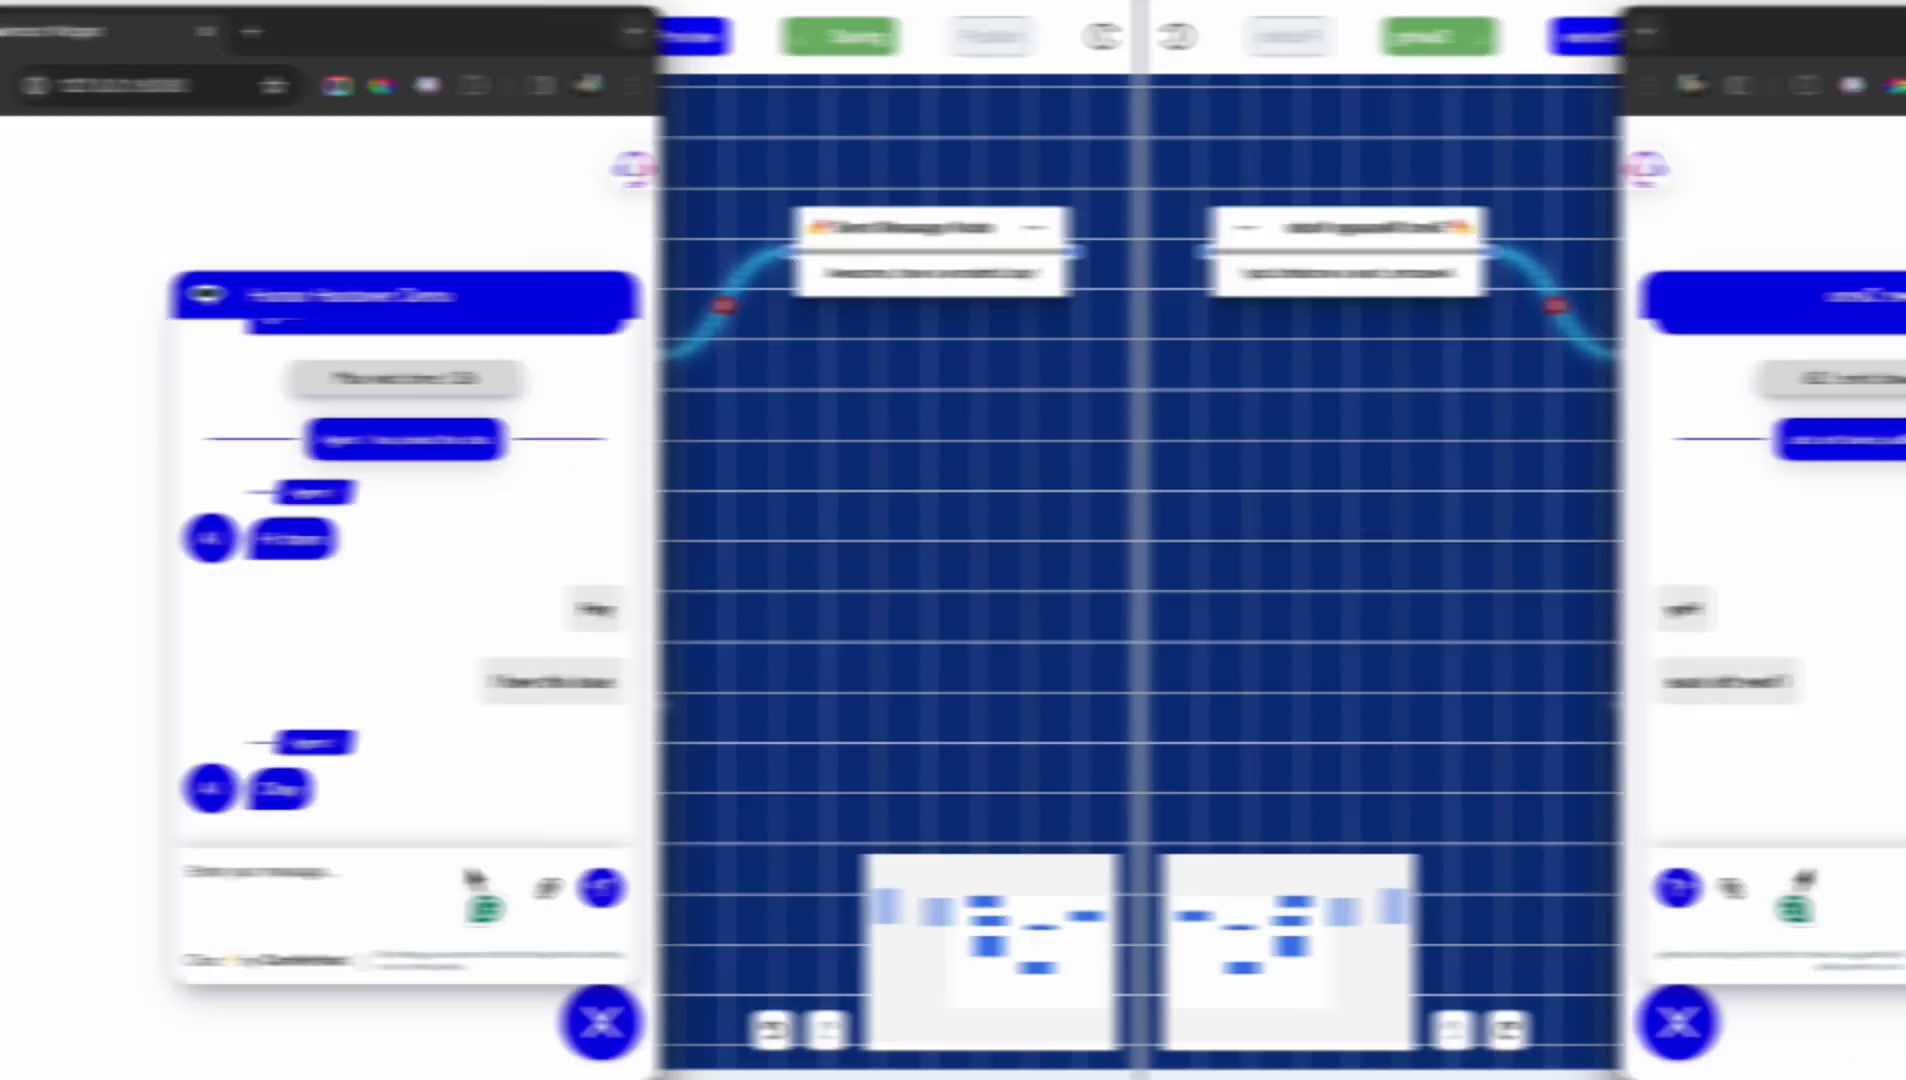
pyautogui.click(1317, 907)
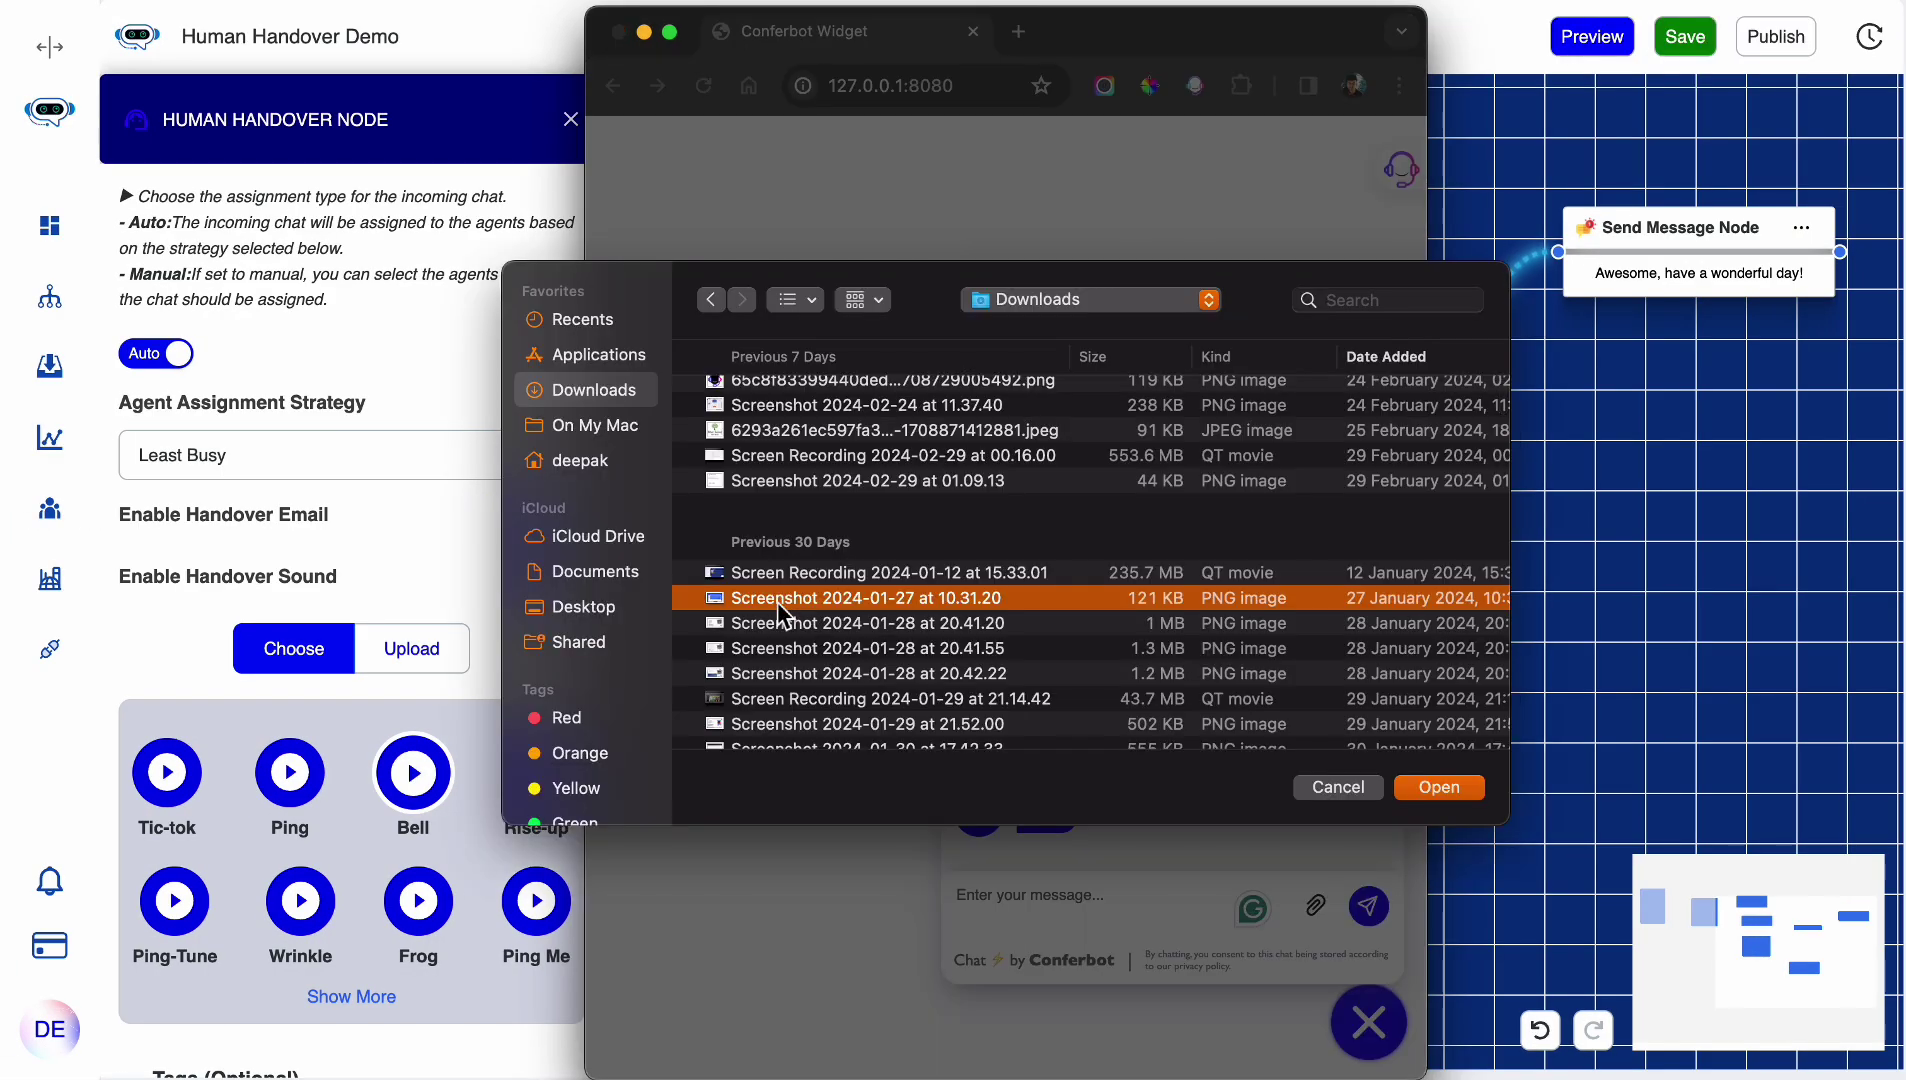
pyautogui.doubleClick(780, 603)
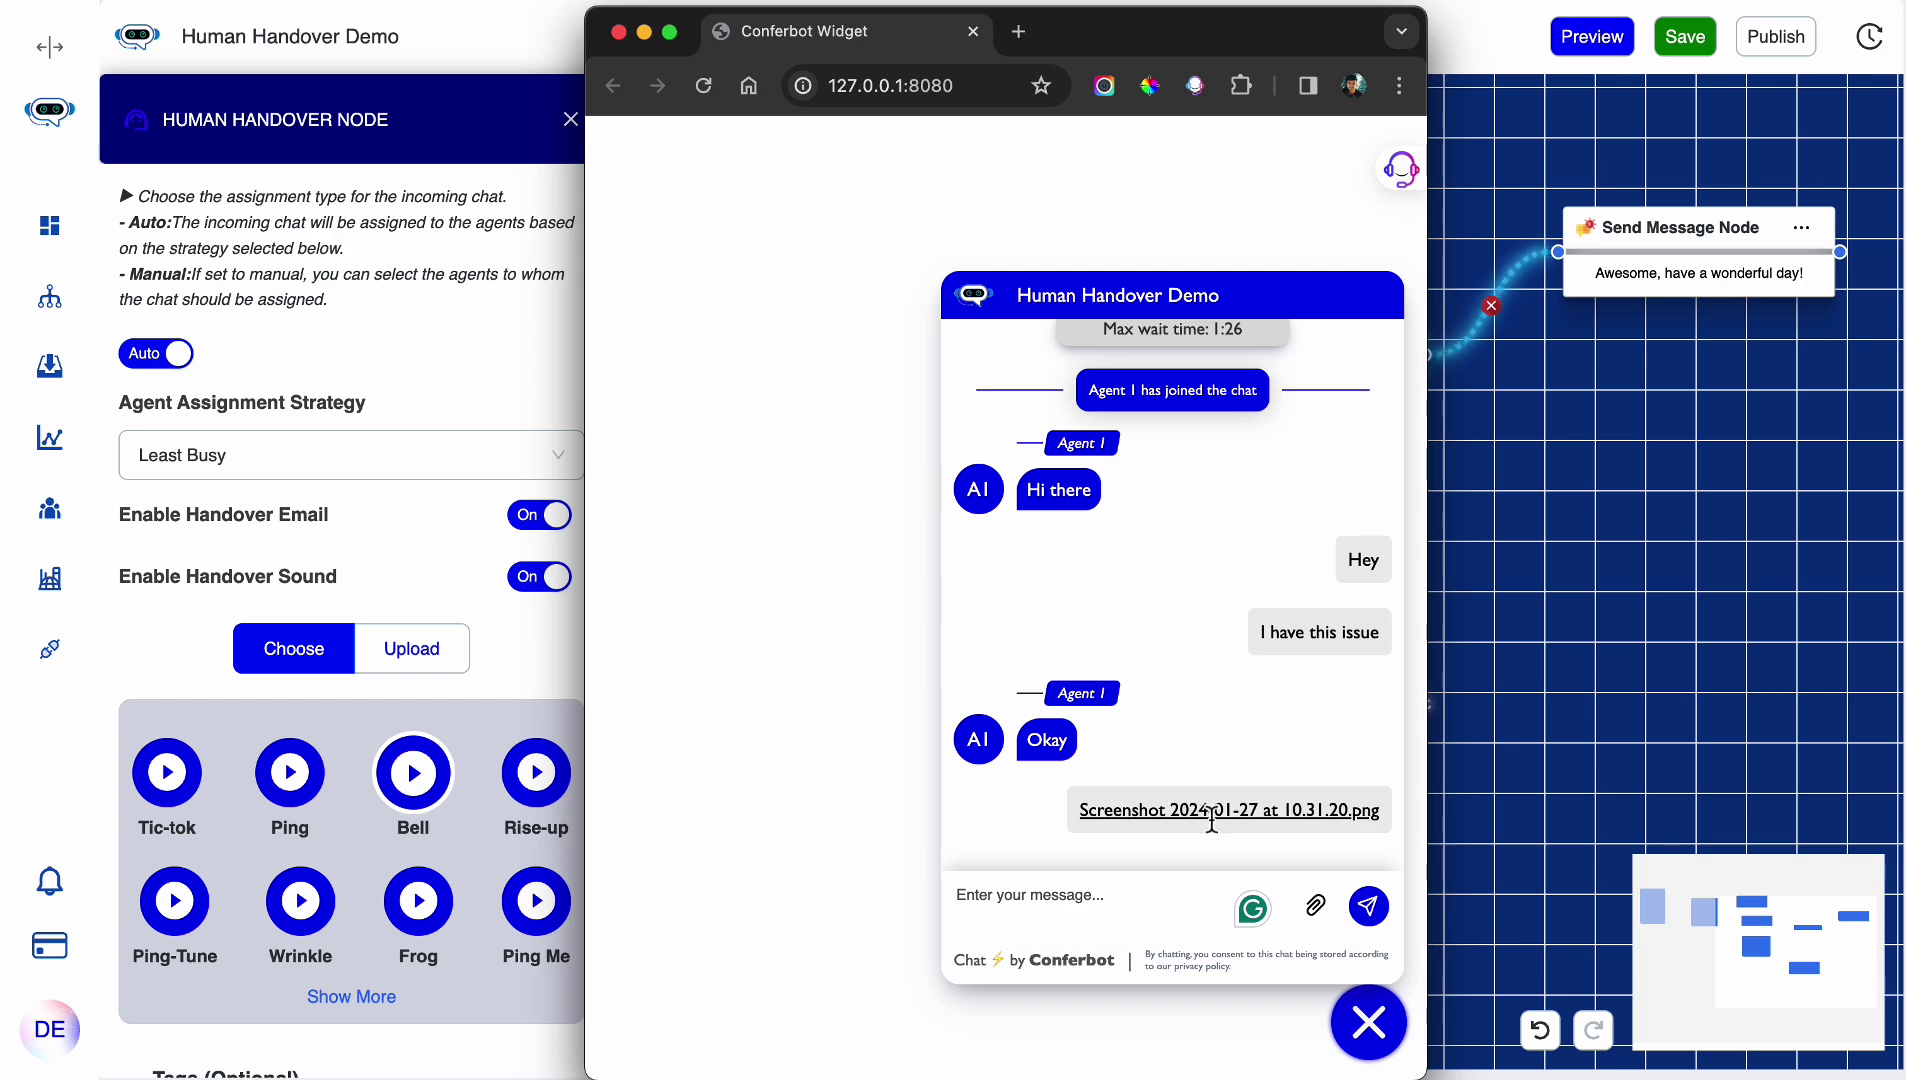
pyautogui.hotkey('ctrl', 'Right')
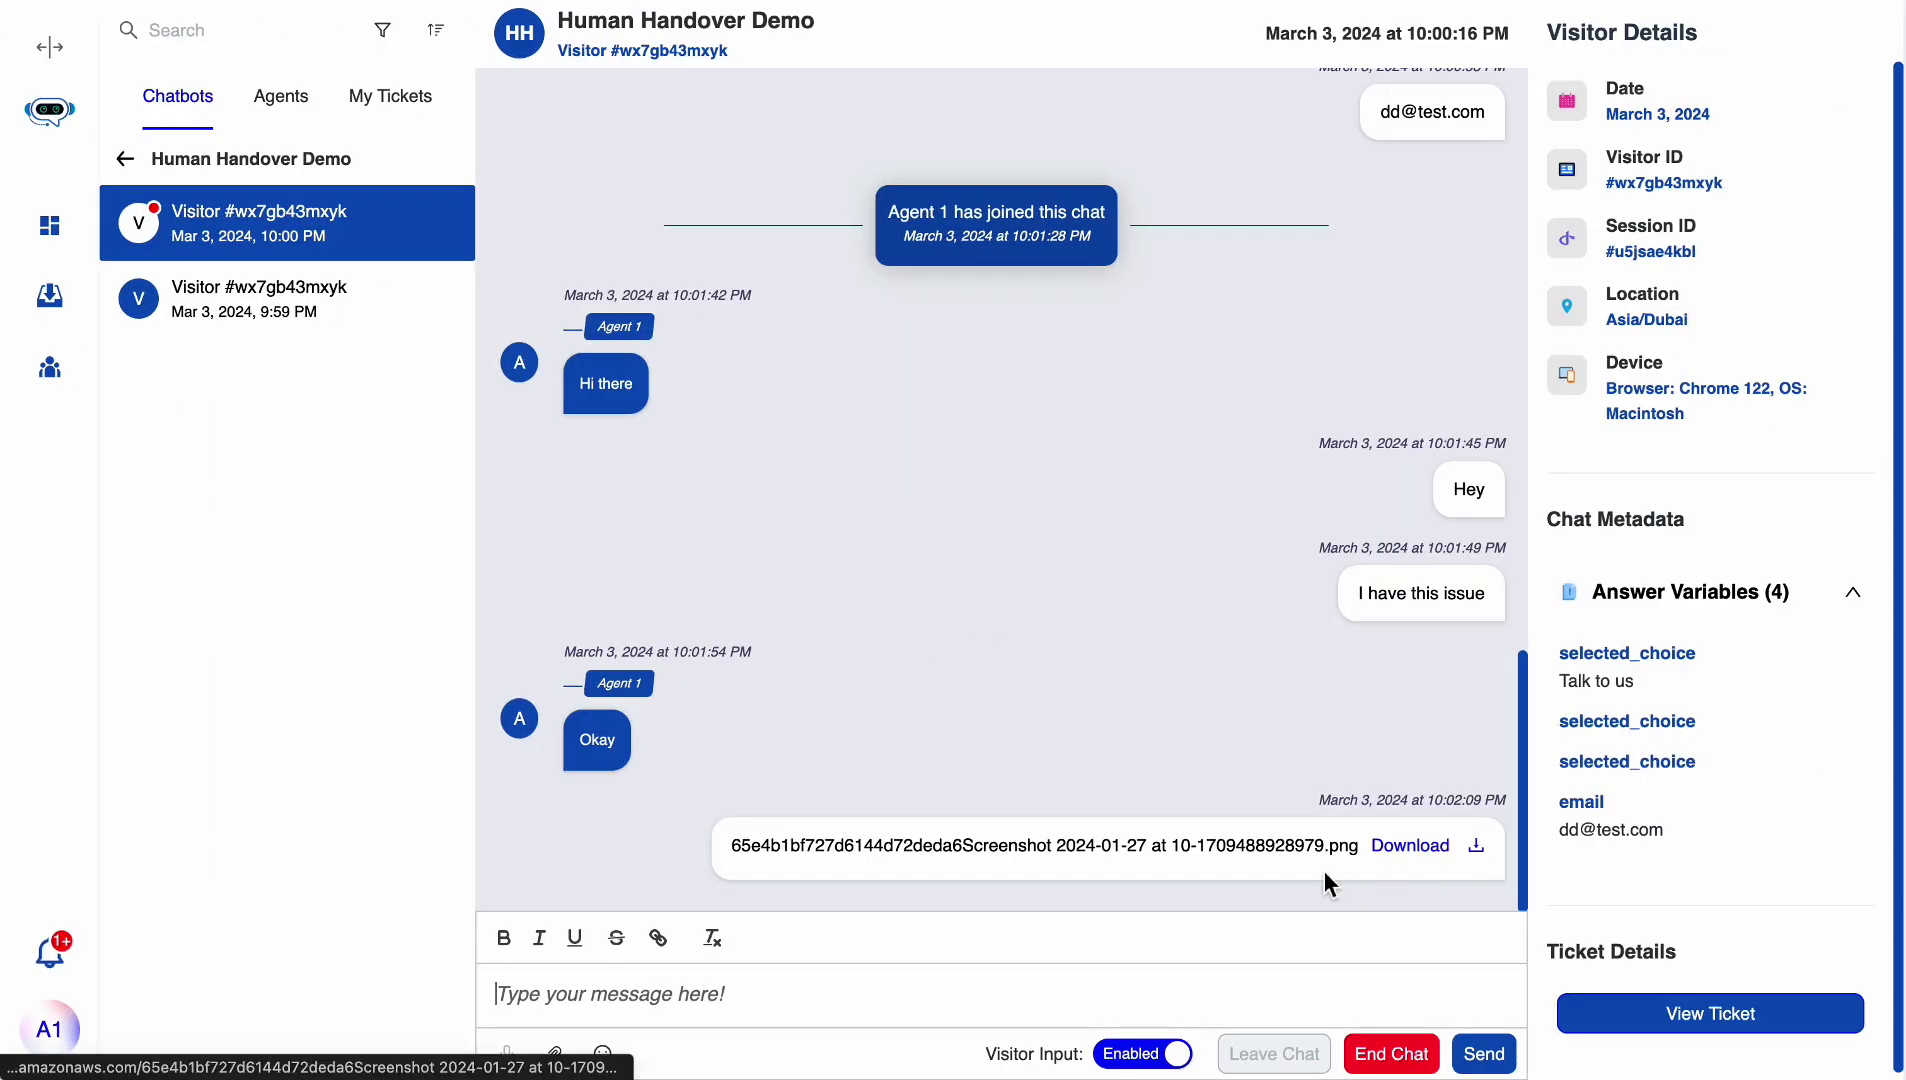
# - Disable visitor input for the chat, check the widget's message field, and enable visitor input again
pyautogui.click(1148, 1056)
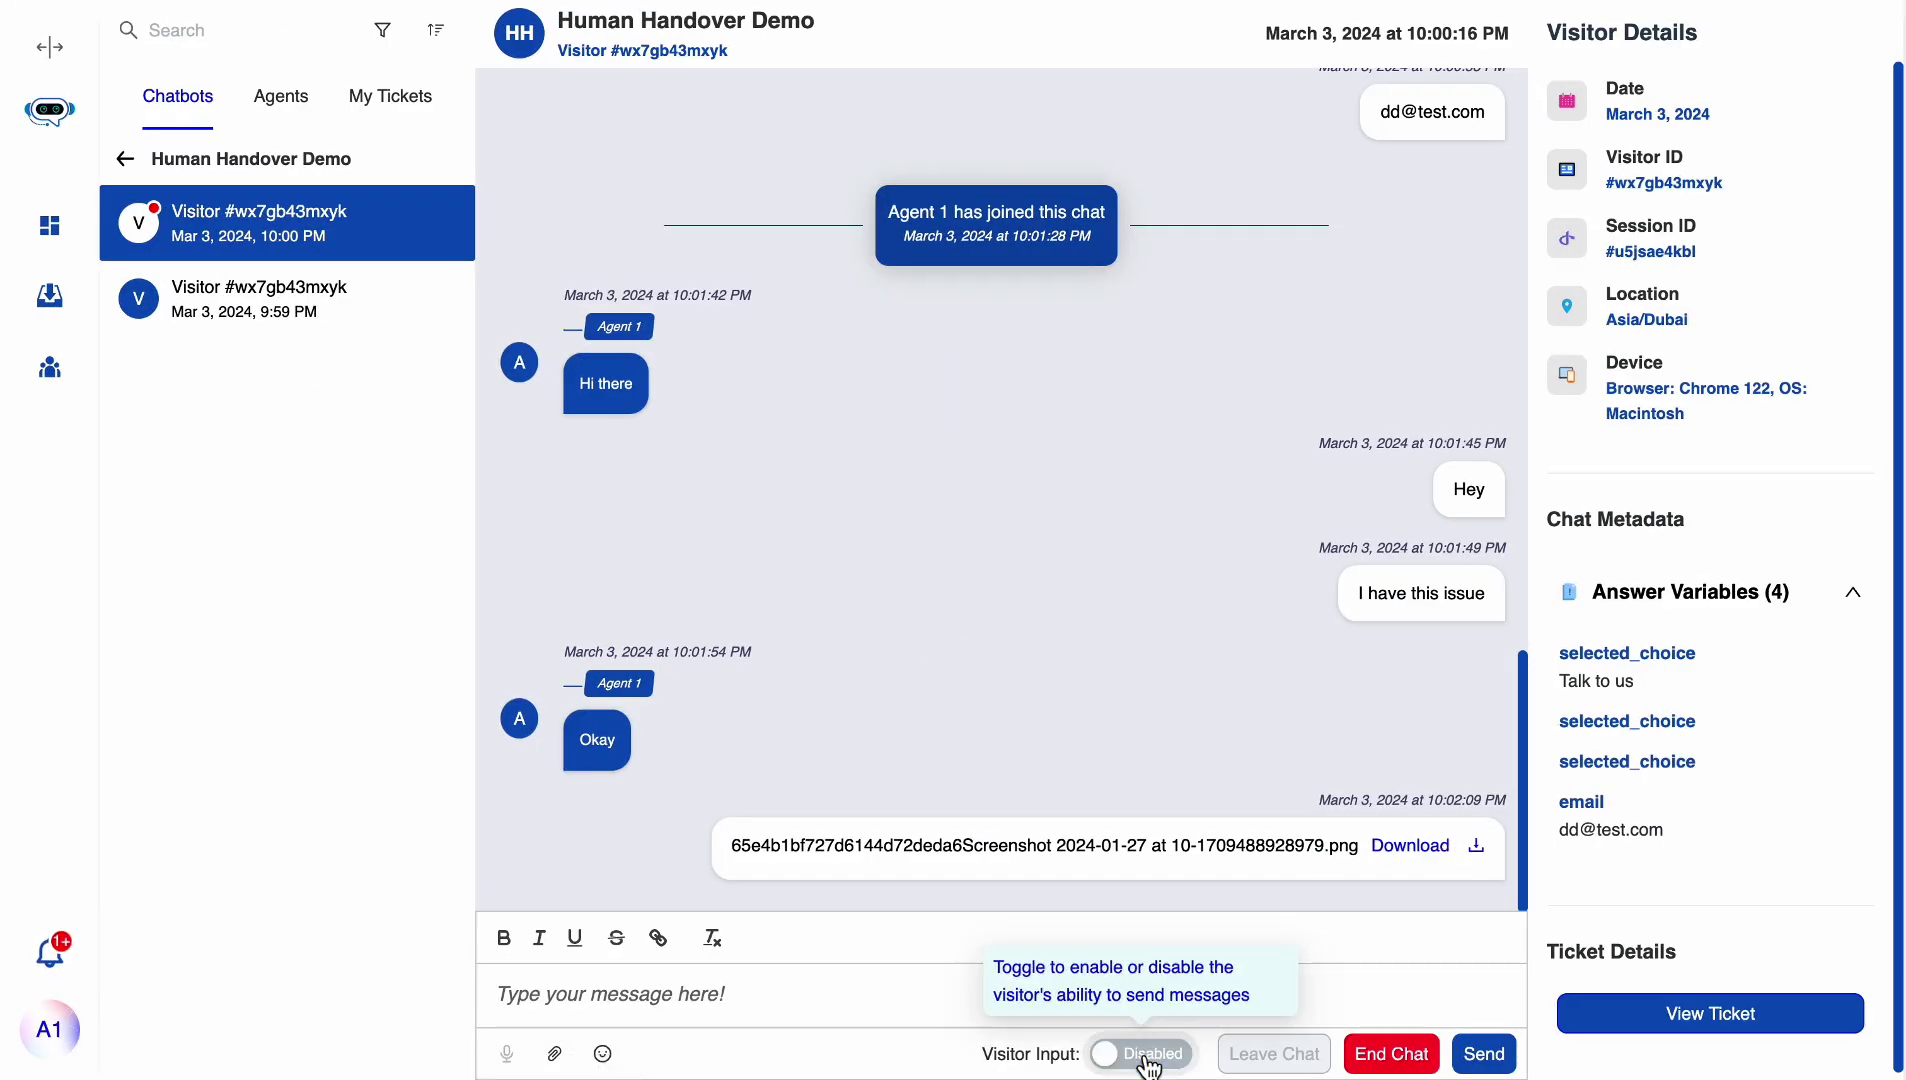
pyautogui.hotkey('ctrl', 'Left')
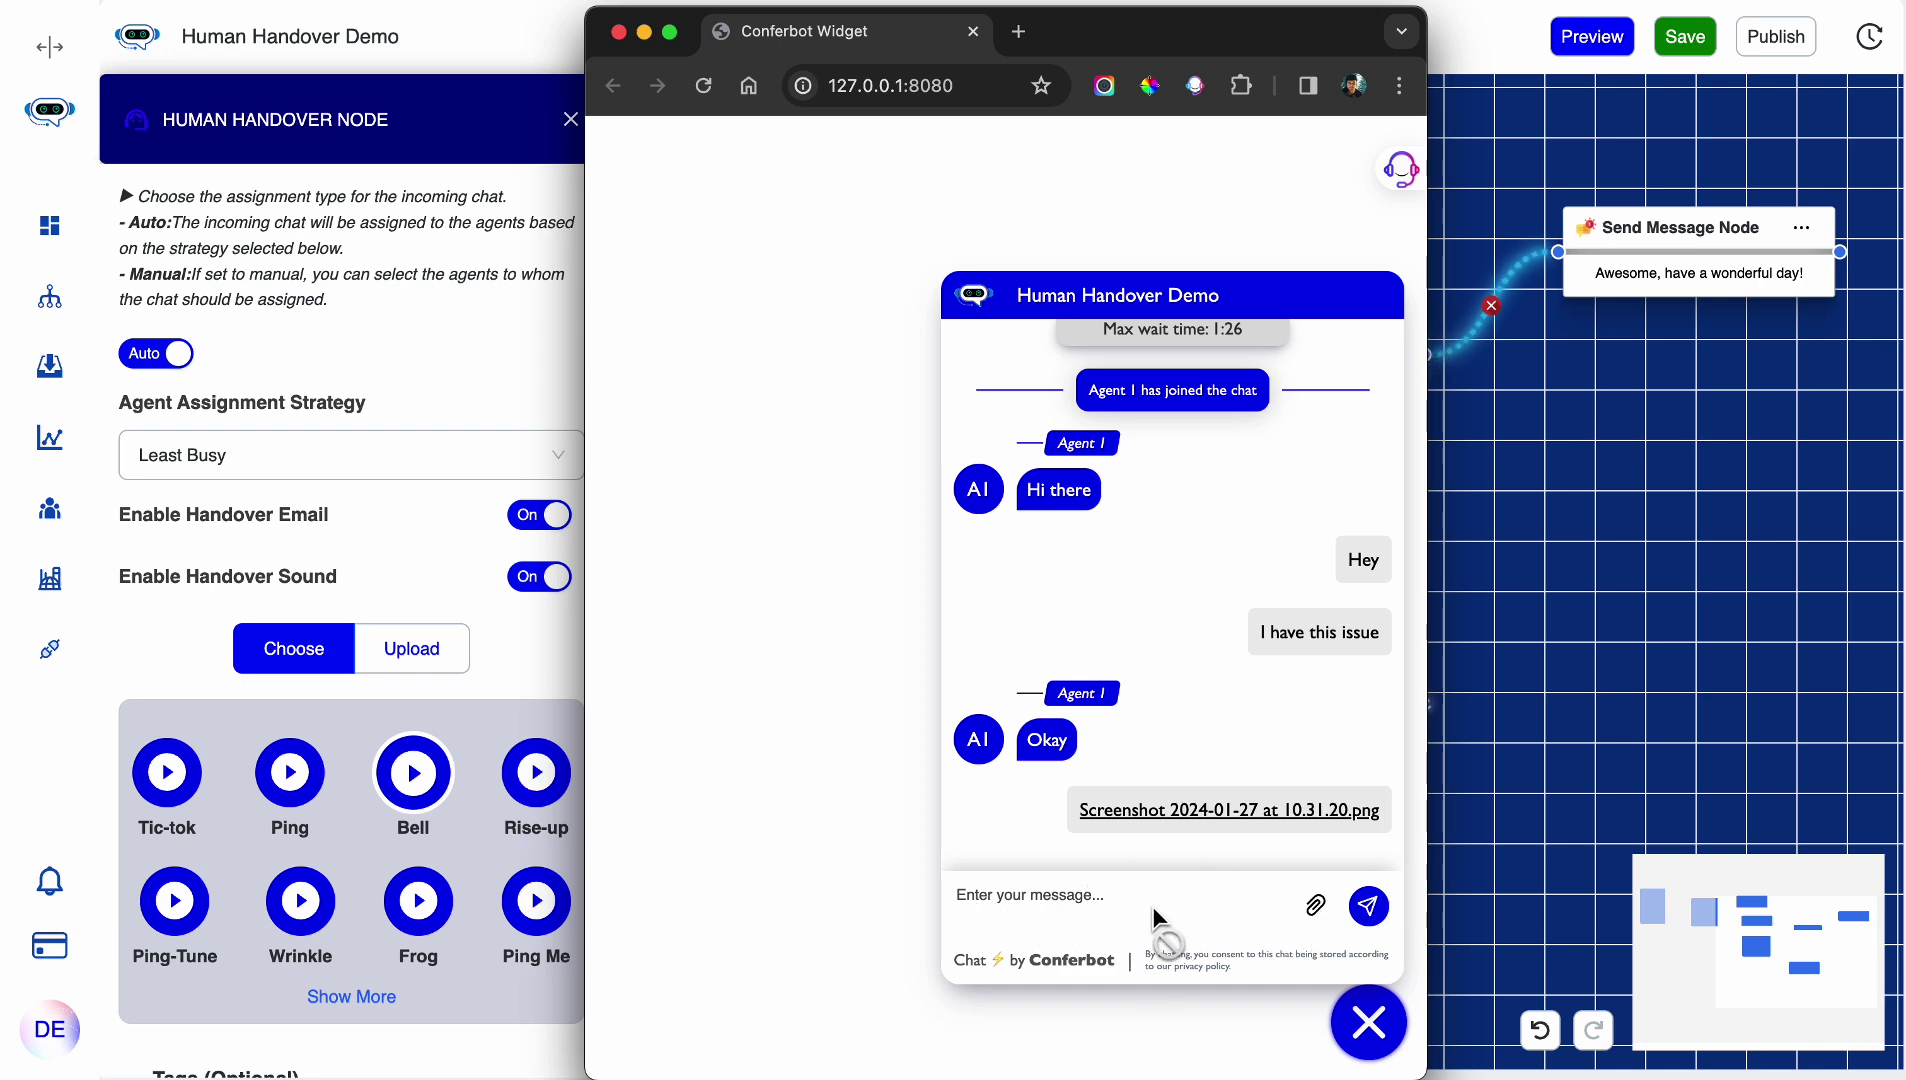
pyautogui.hotkey('ctrl', 'Right')
pyautogui.hotkey('ctrl', 'Left')
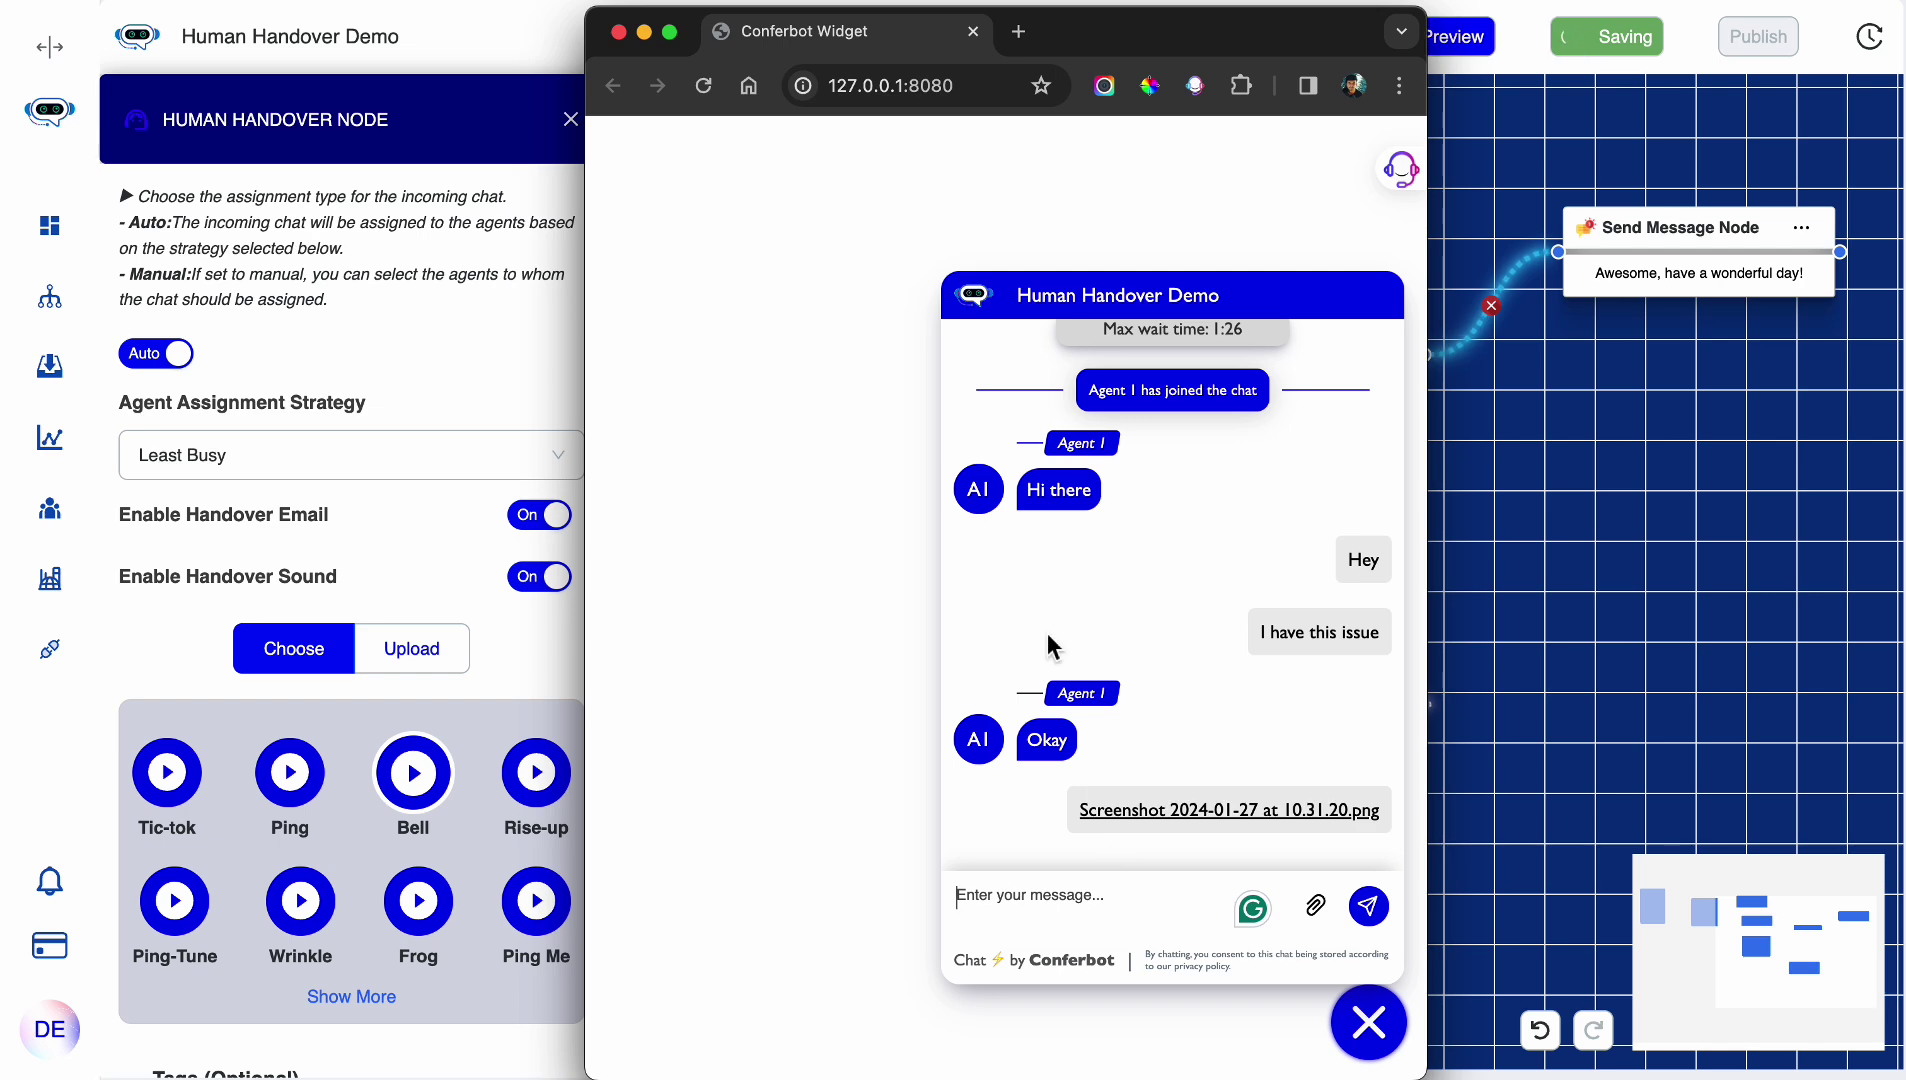
pyautogui.hotkey('ctrl', 'Right')
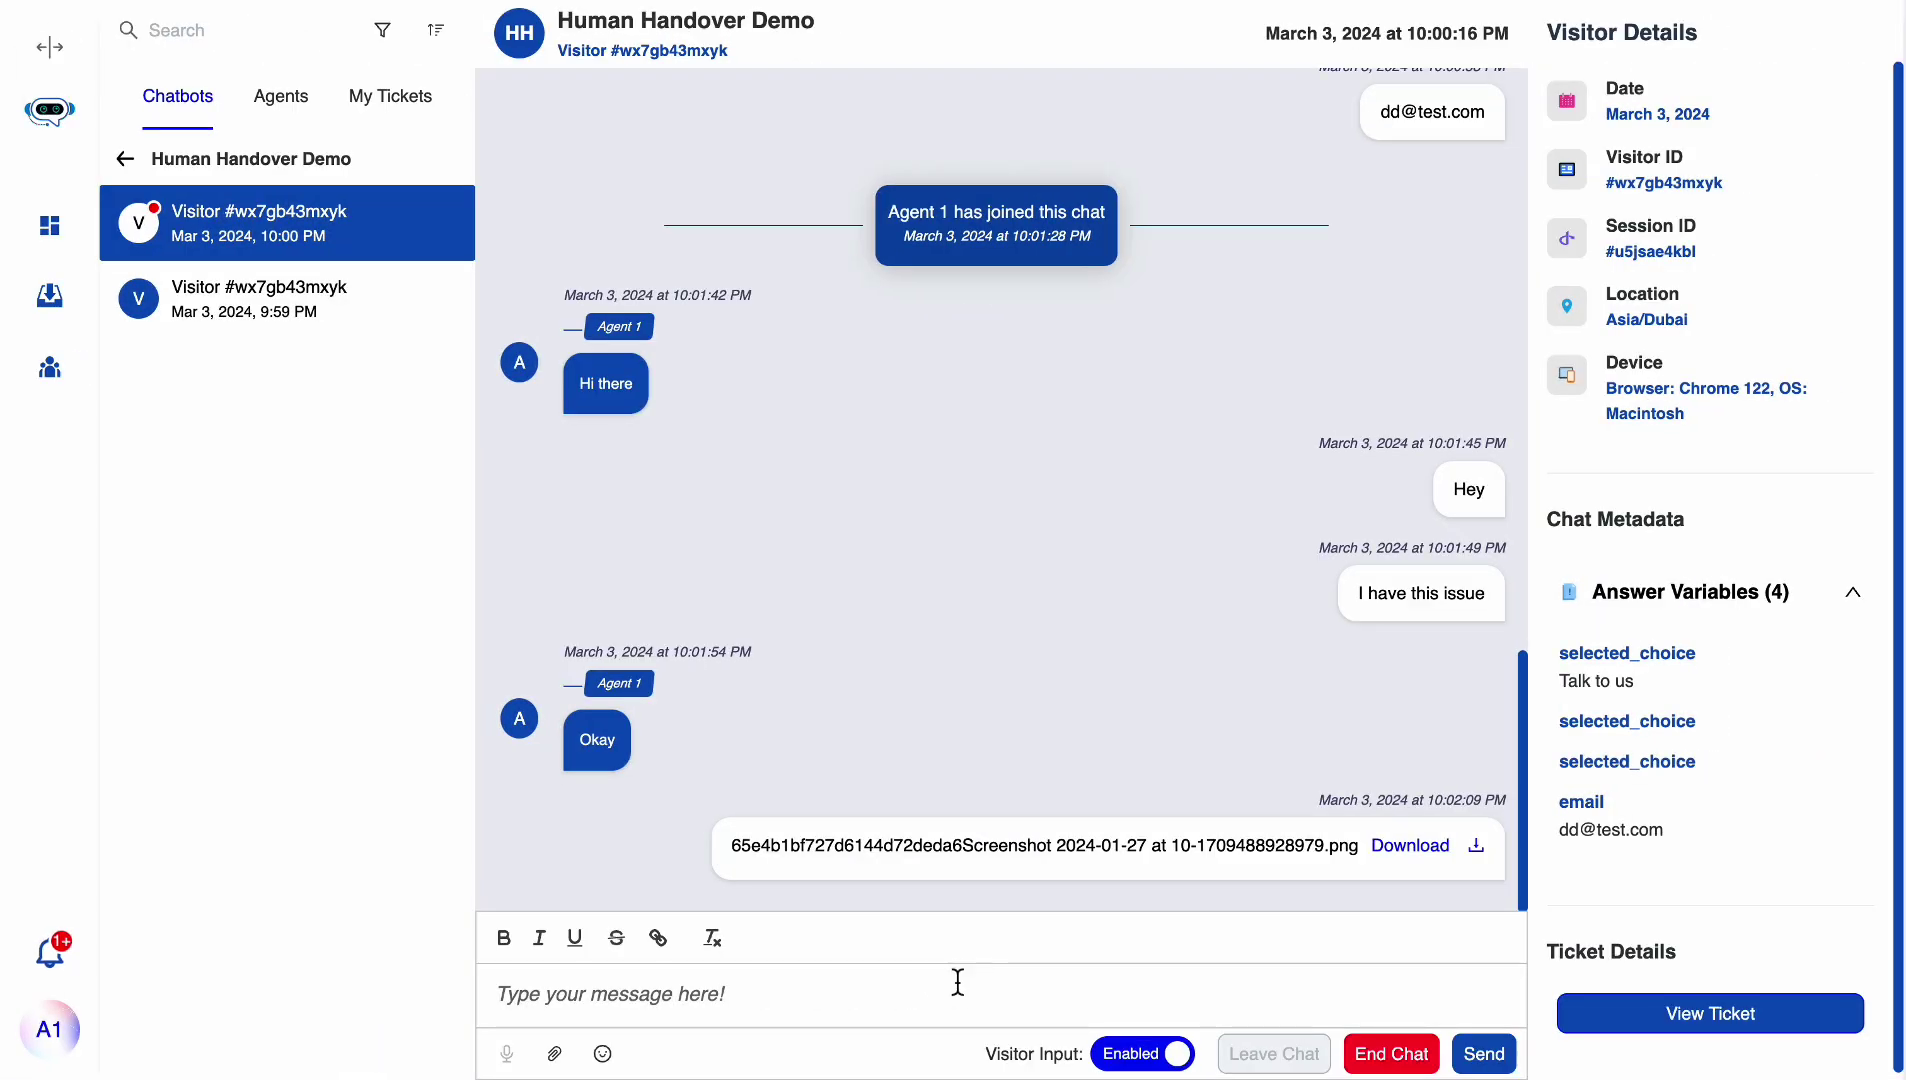
# - Use the "/" command in the agent's message field to invite the online admin team member to the chat
pyautogui.write('@')
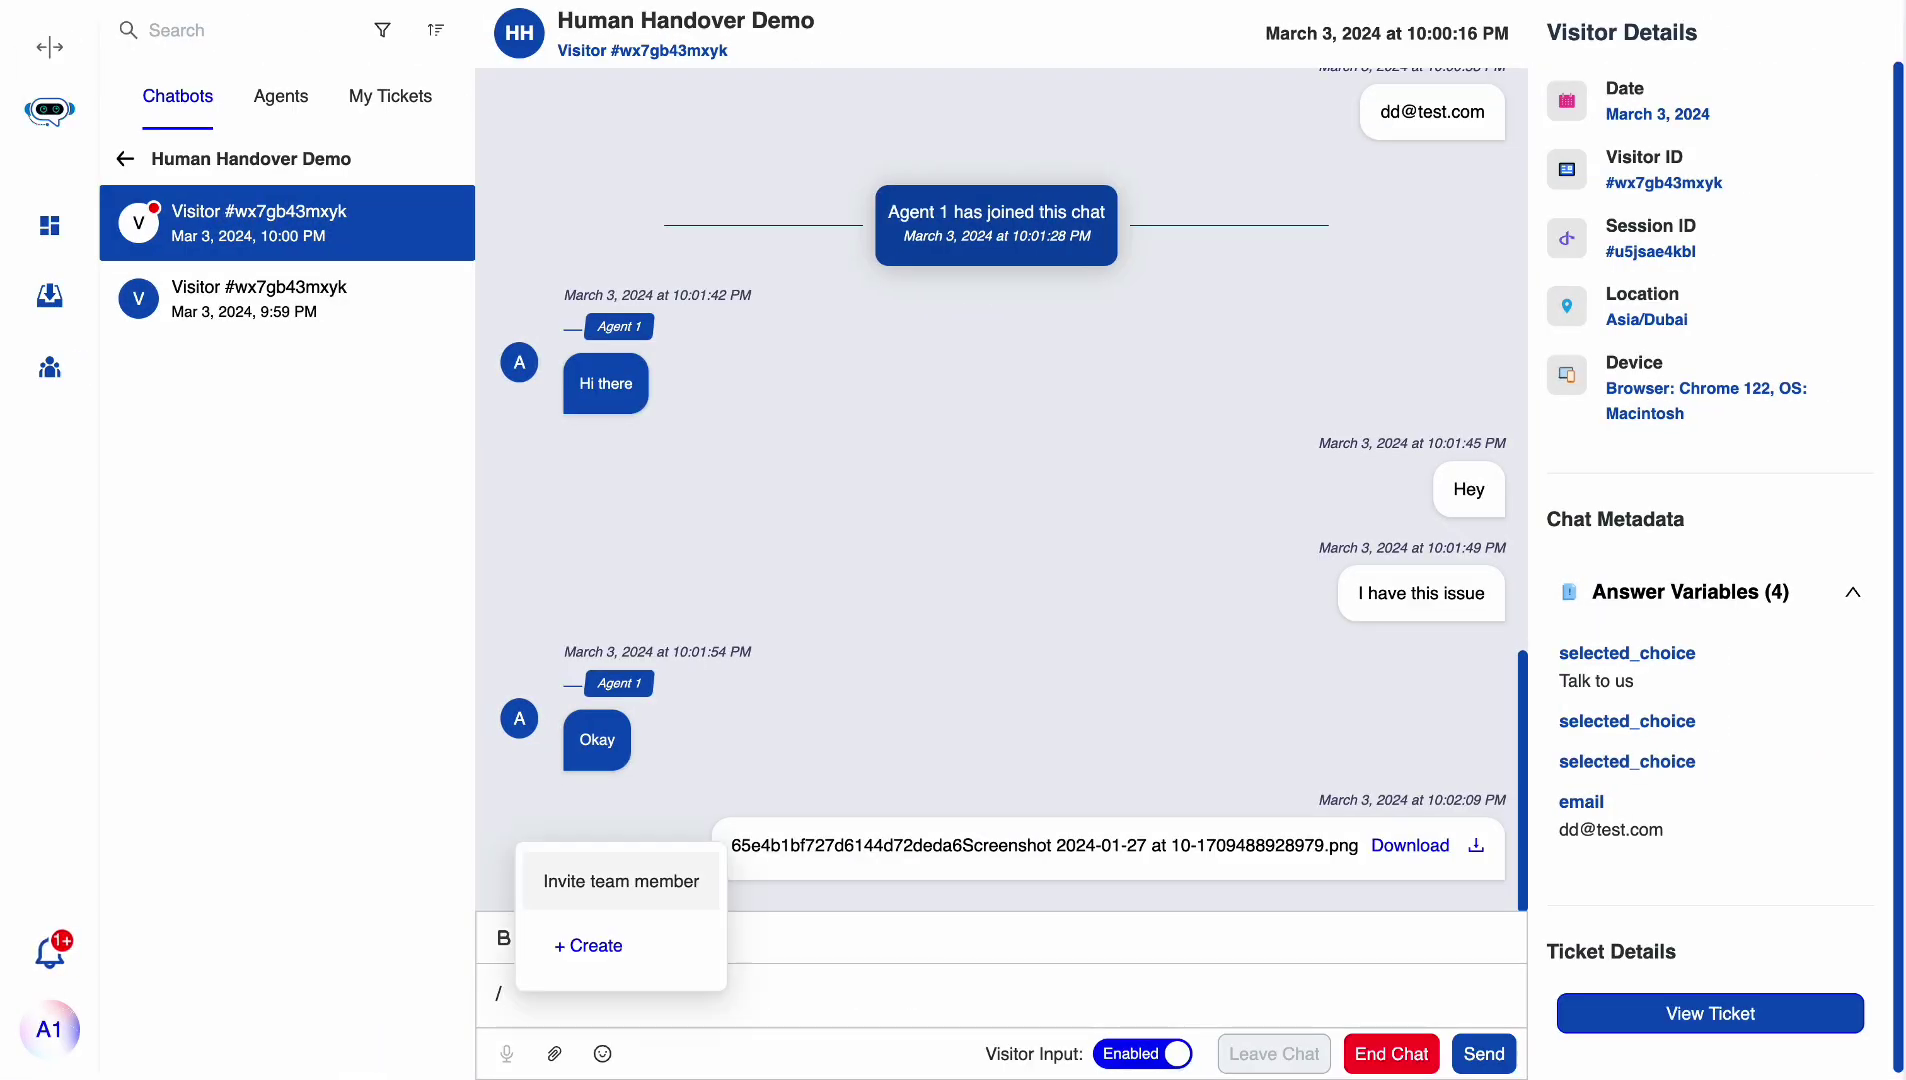
pyautogui.click(620, 875)
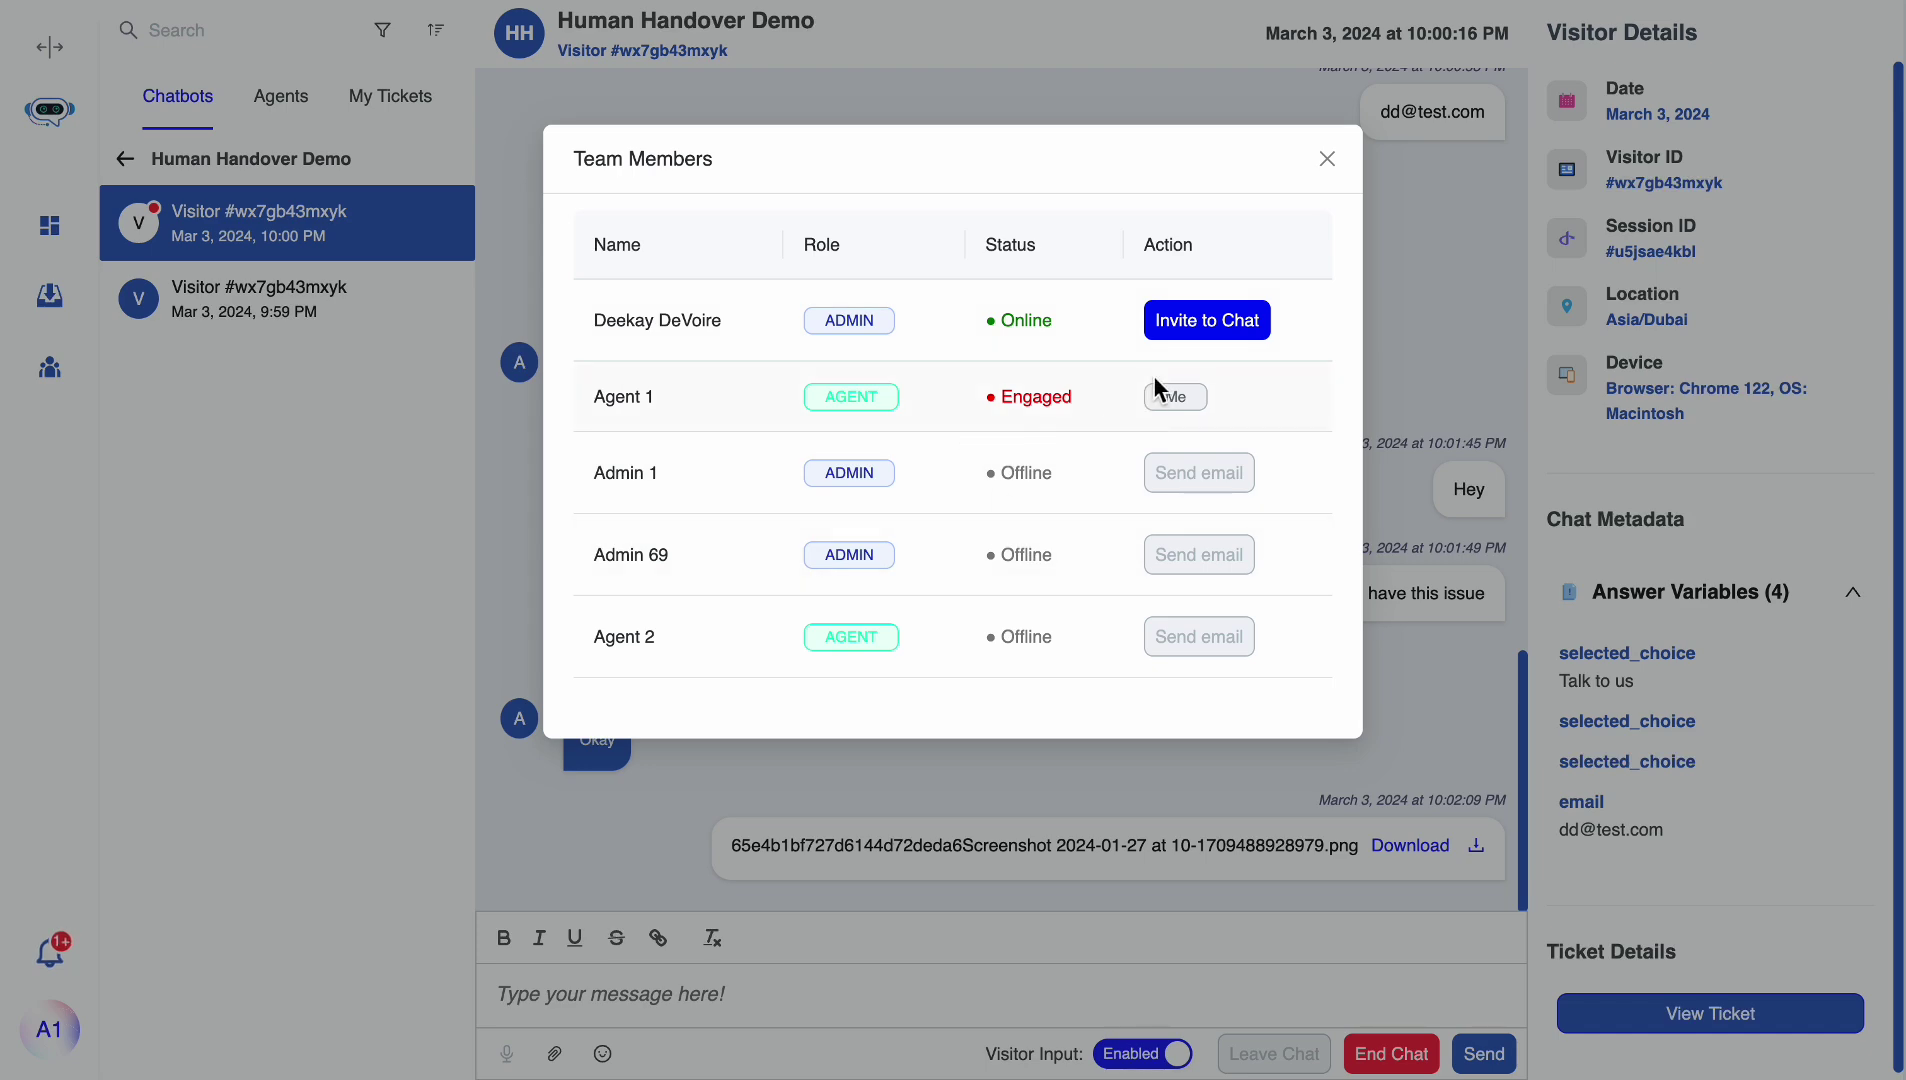
pyautogui.click(1178, 333)
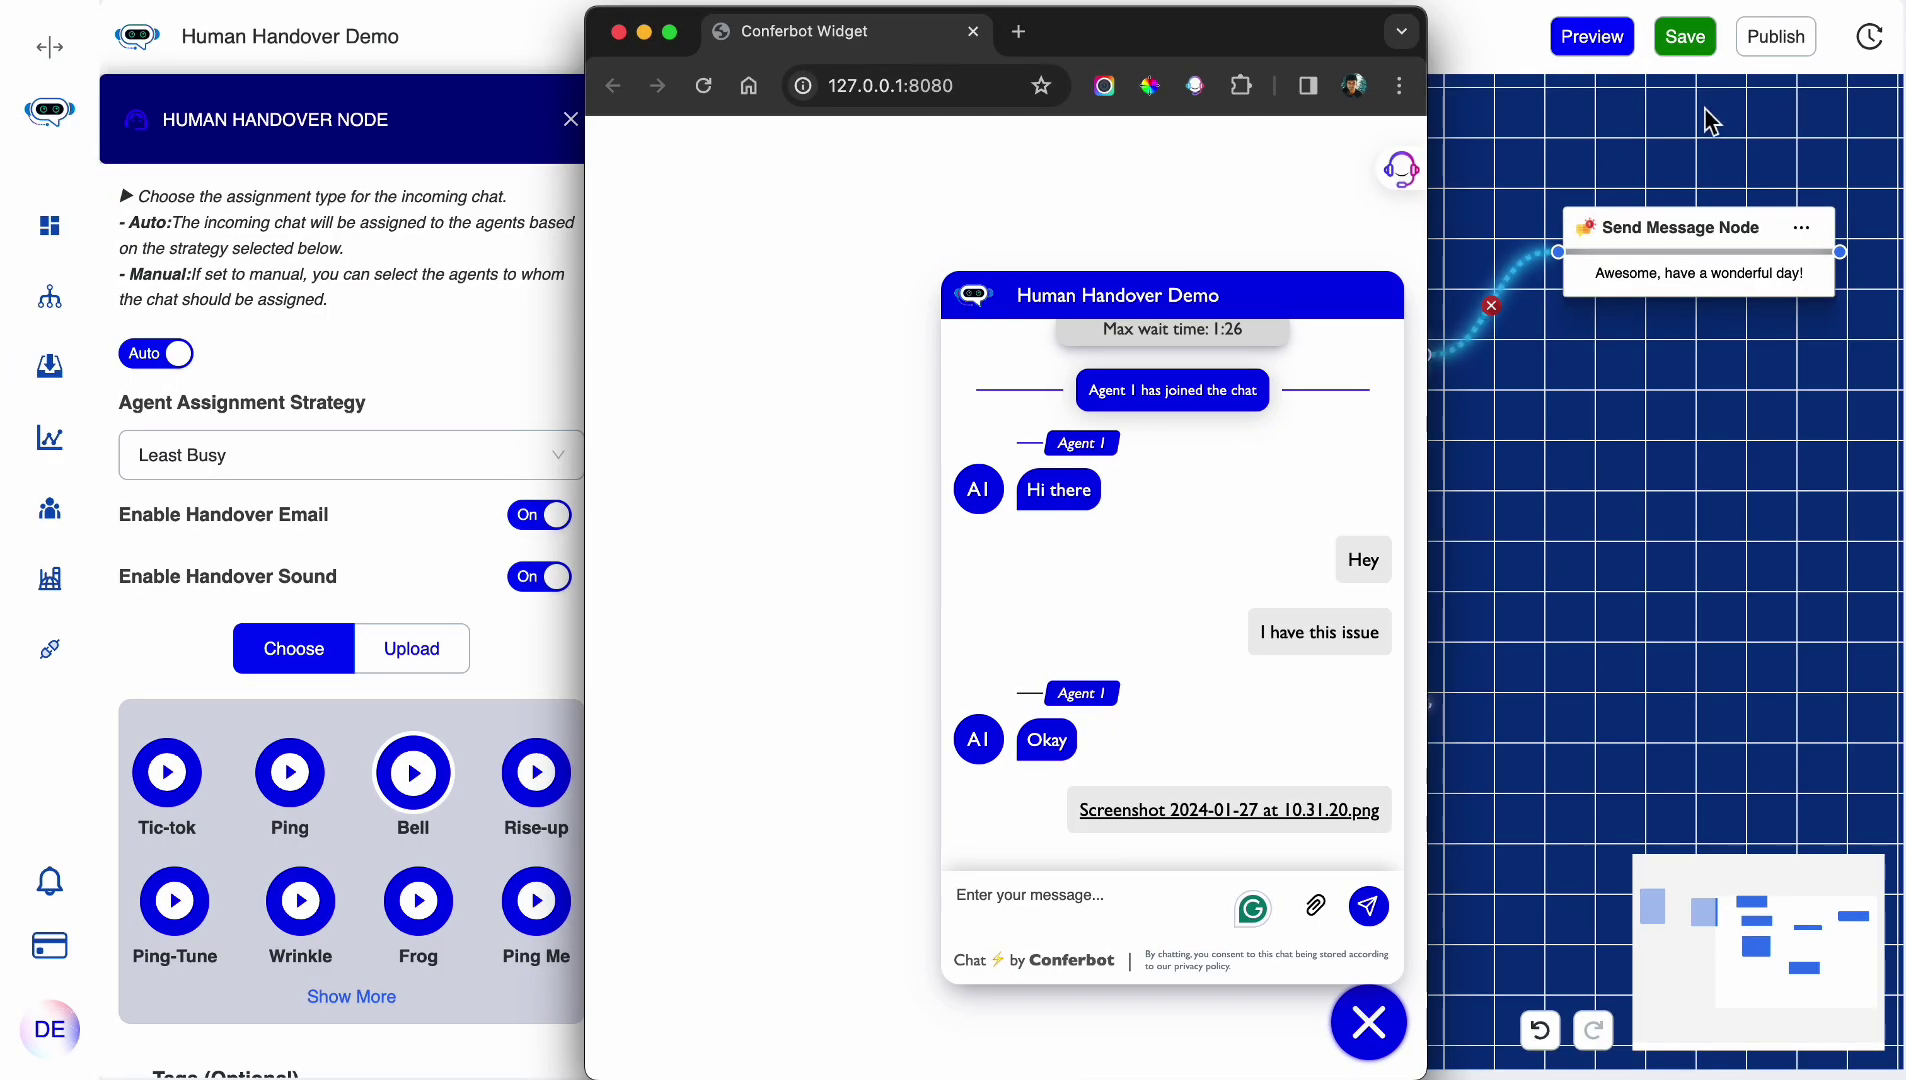
# - Move the widget window aside on the admin's screen and join the visitor's chat from the newest invitation notification
pyautogui.moveTo(1140, 52); pyautogui.dragTo(1076, 43)
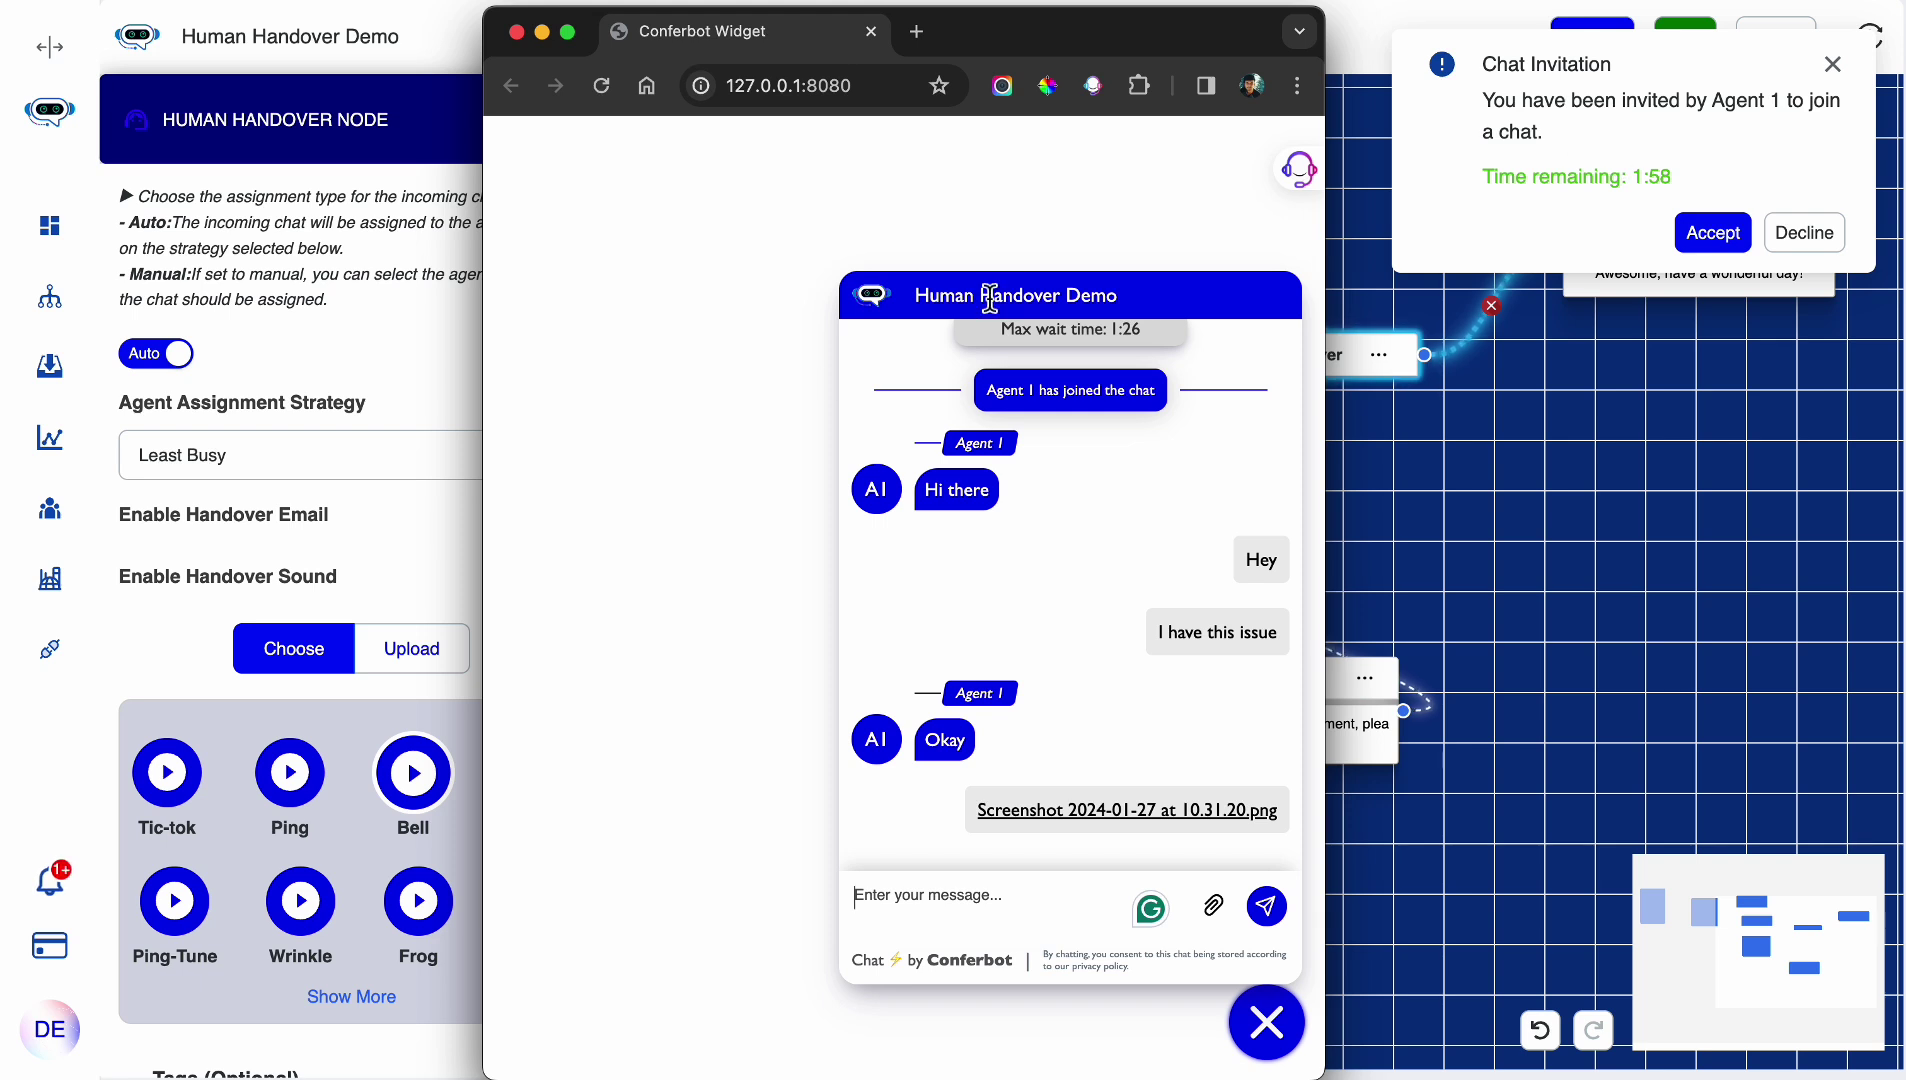
pyautogui.moveTo(905, 62); pyautogui.dragTo(1235, 60)
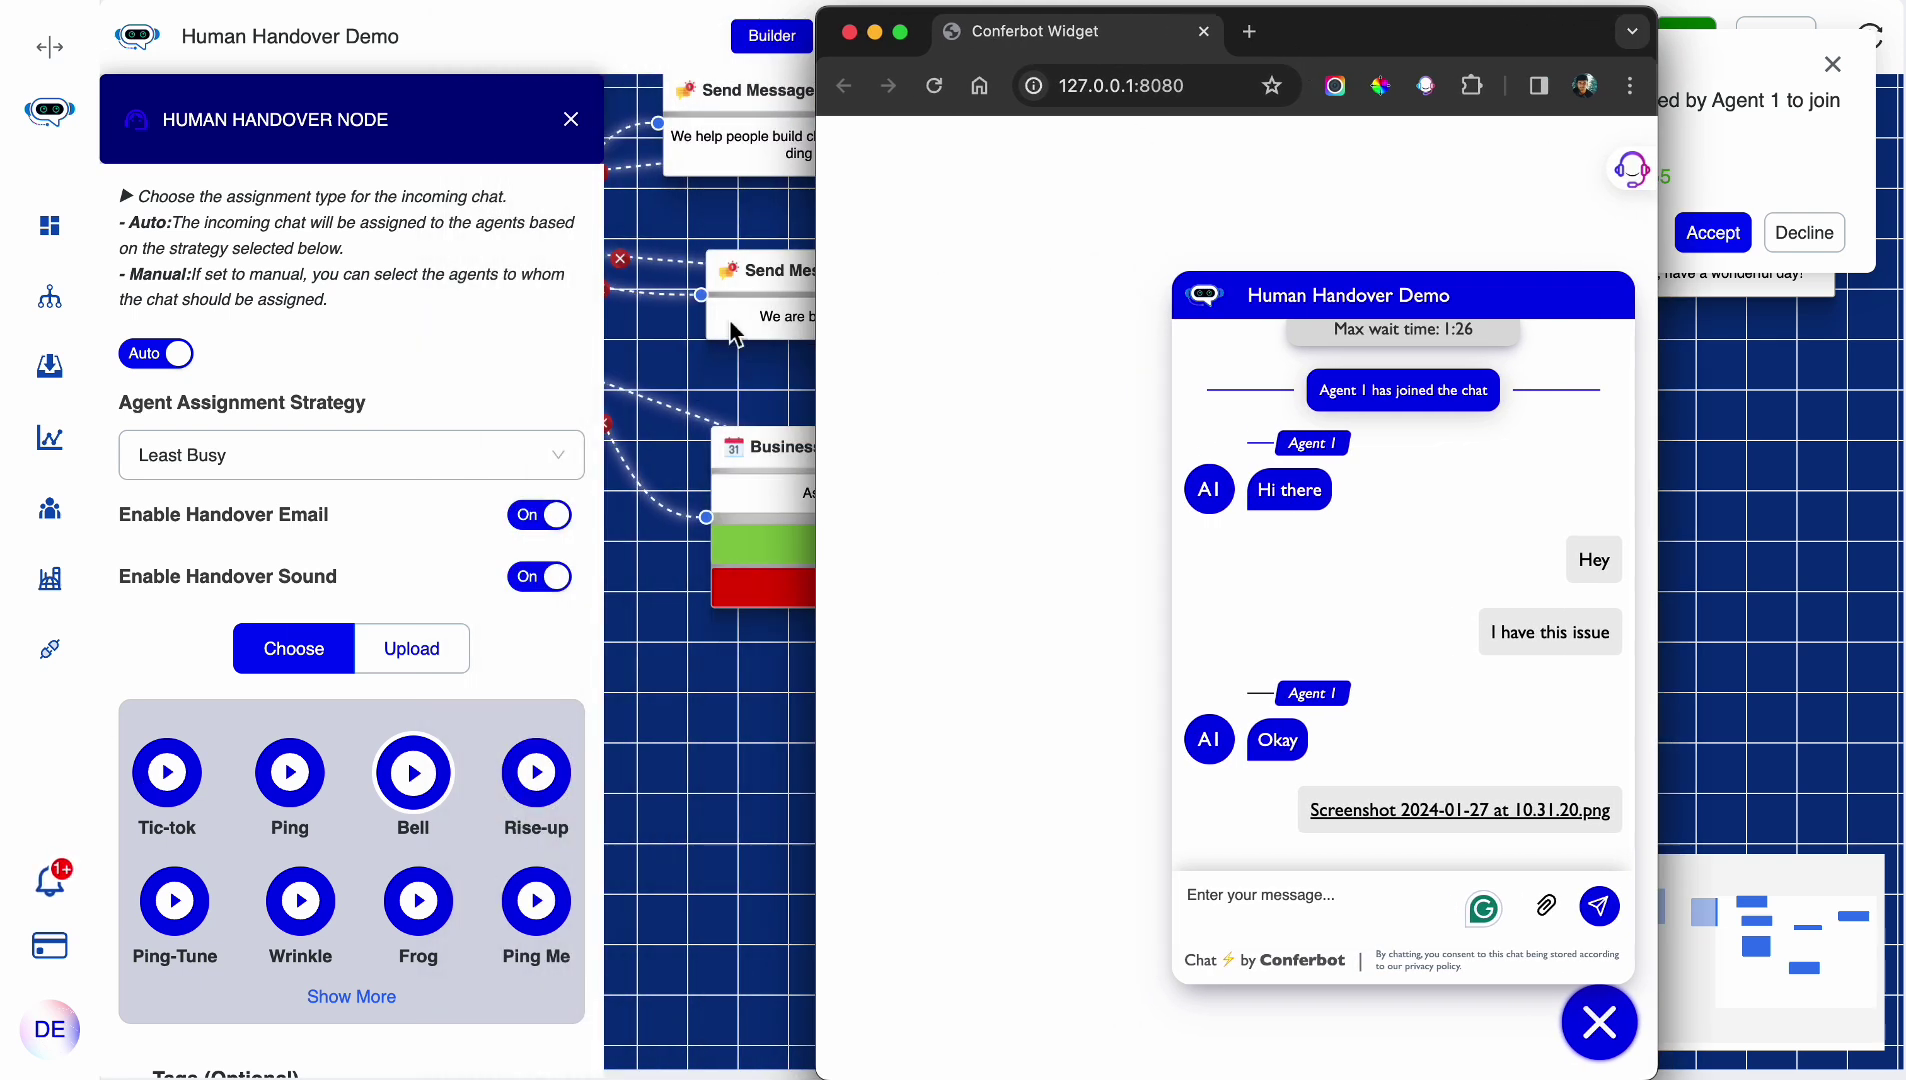
pyautogui.click(52, 883)
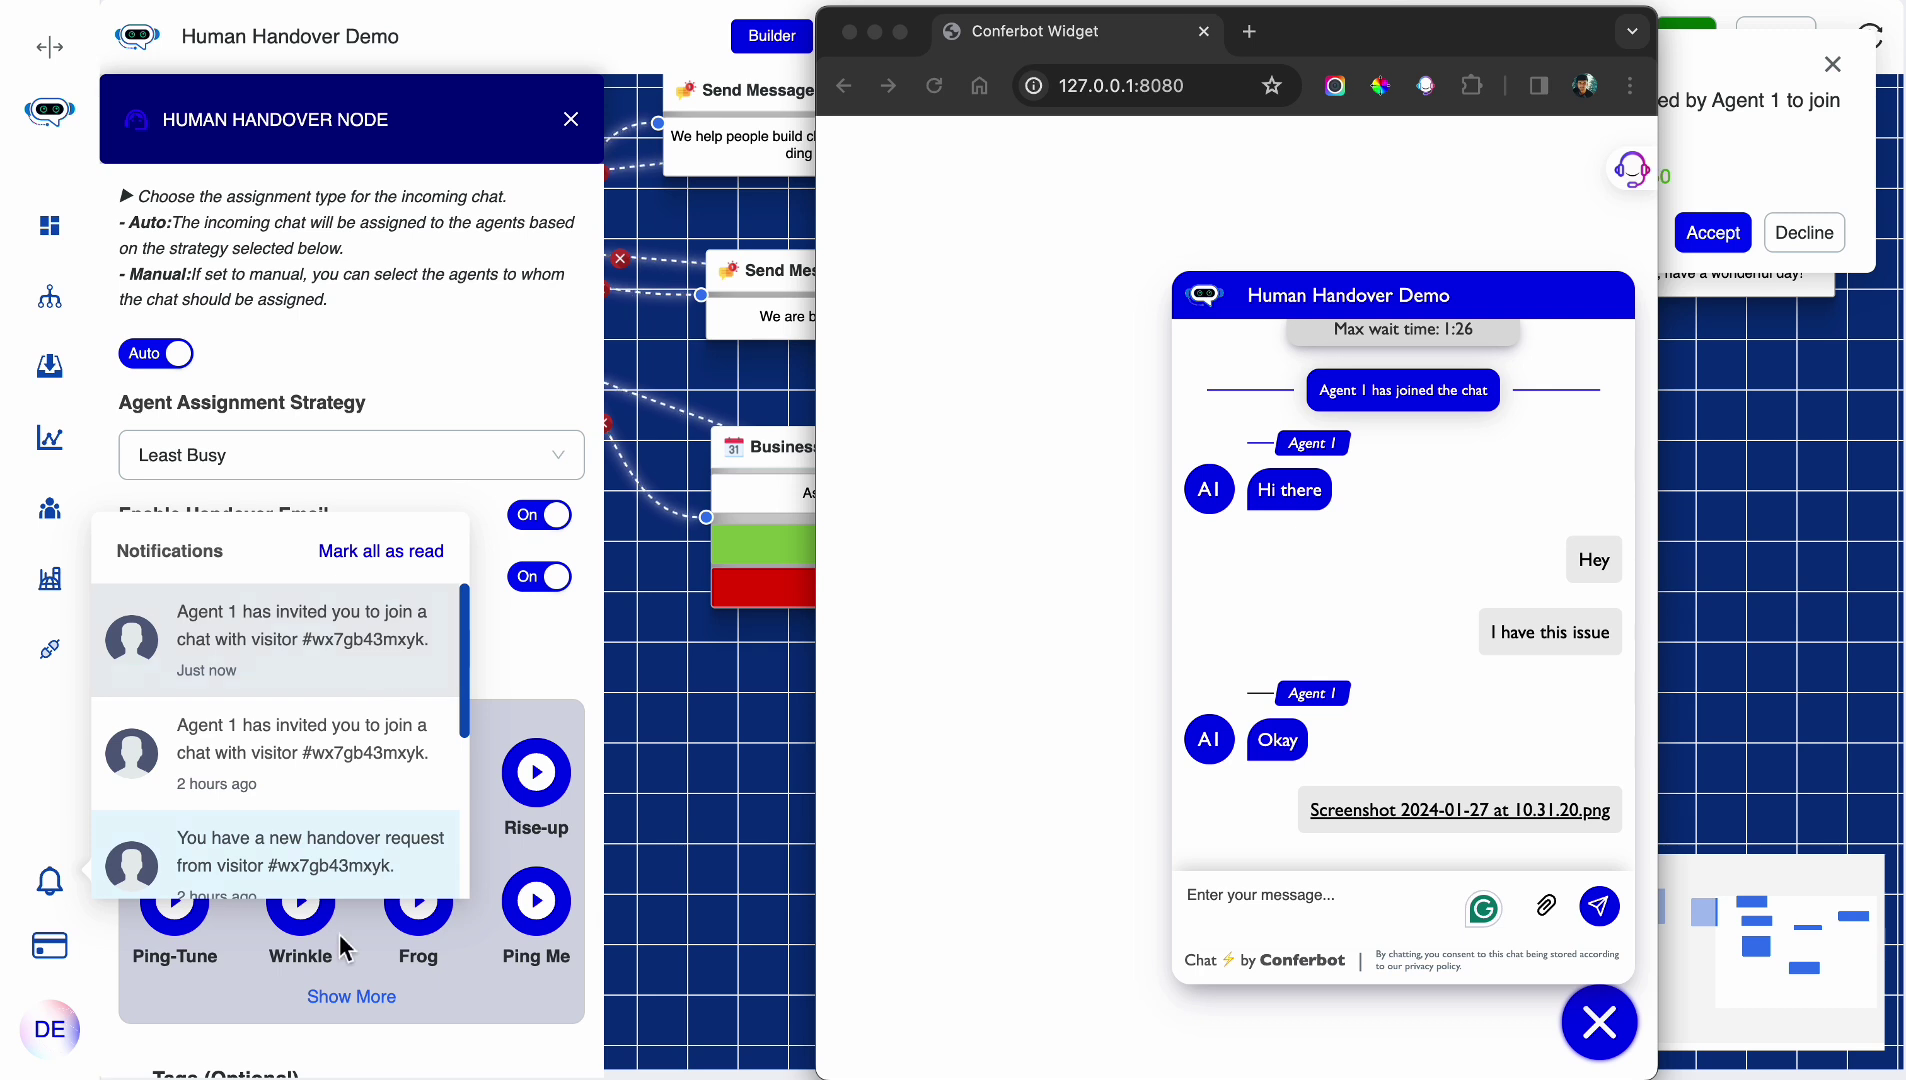
pyautogui.click(312, 662)
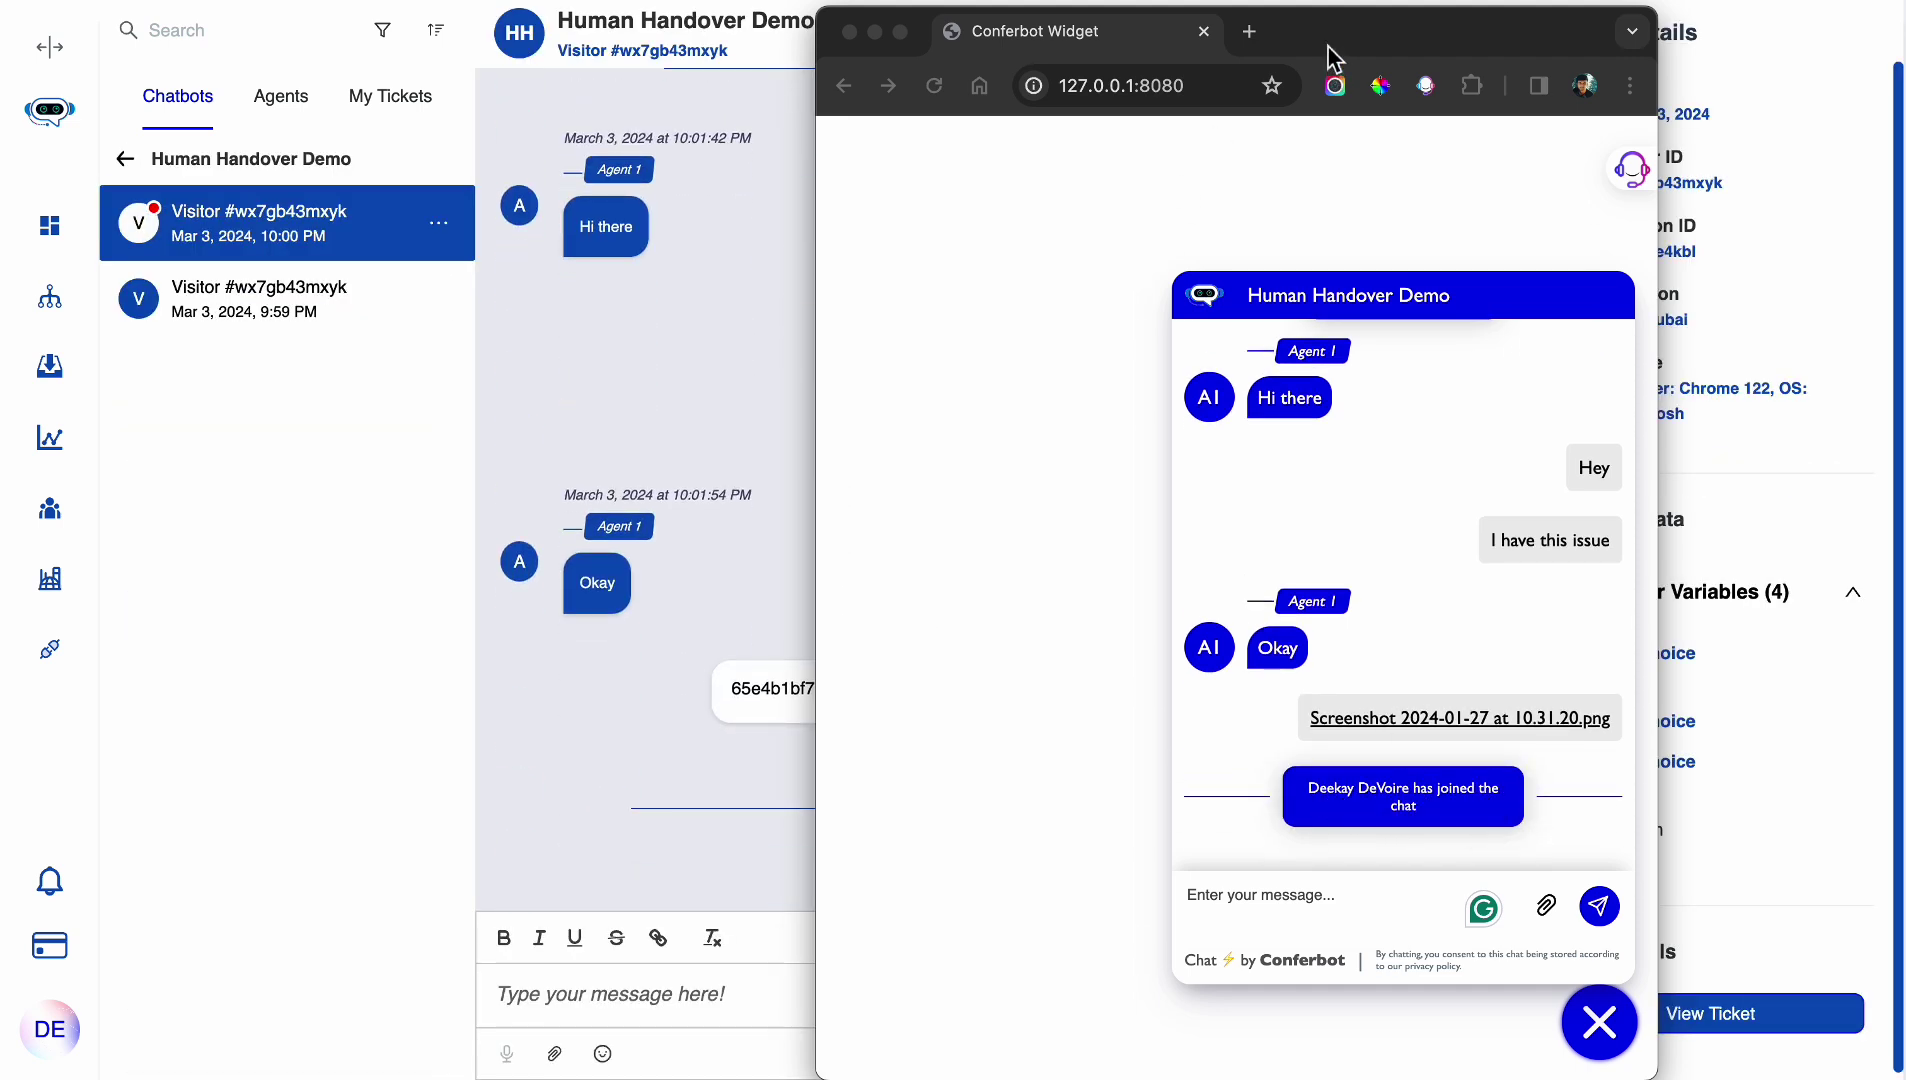
# - Move the widget off the conversation, greet the visitor as the admin with "Hi there", and reply "Hey" from the widget
pyautogui.moveTo(1327, 45); pyautogui.dragTo(465, 40)
pyautogui.click(918, 990)
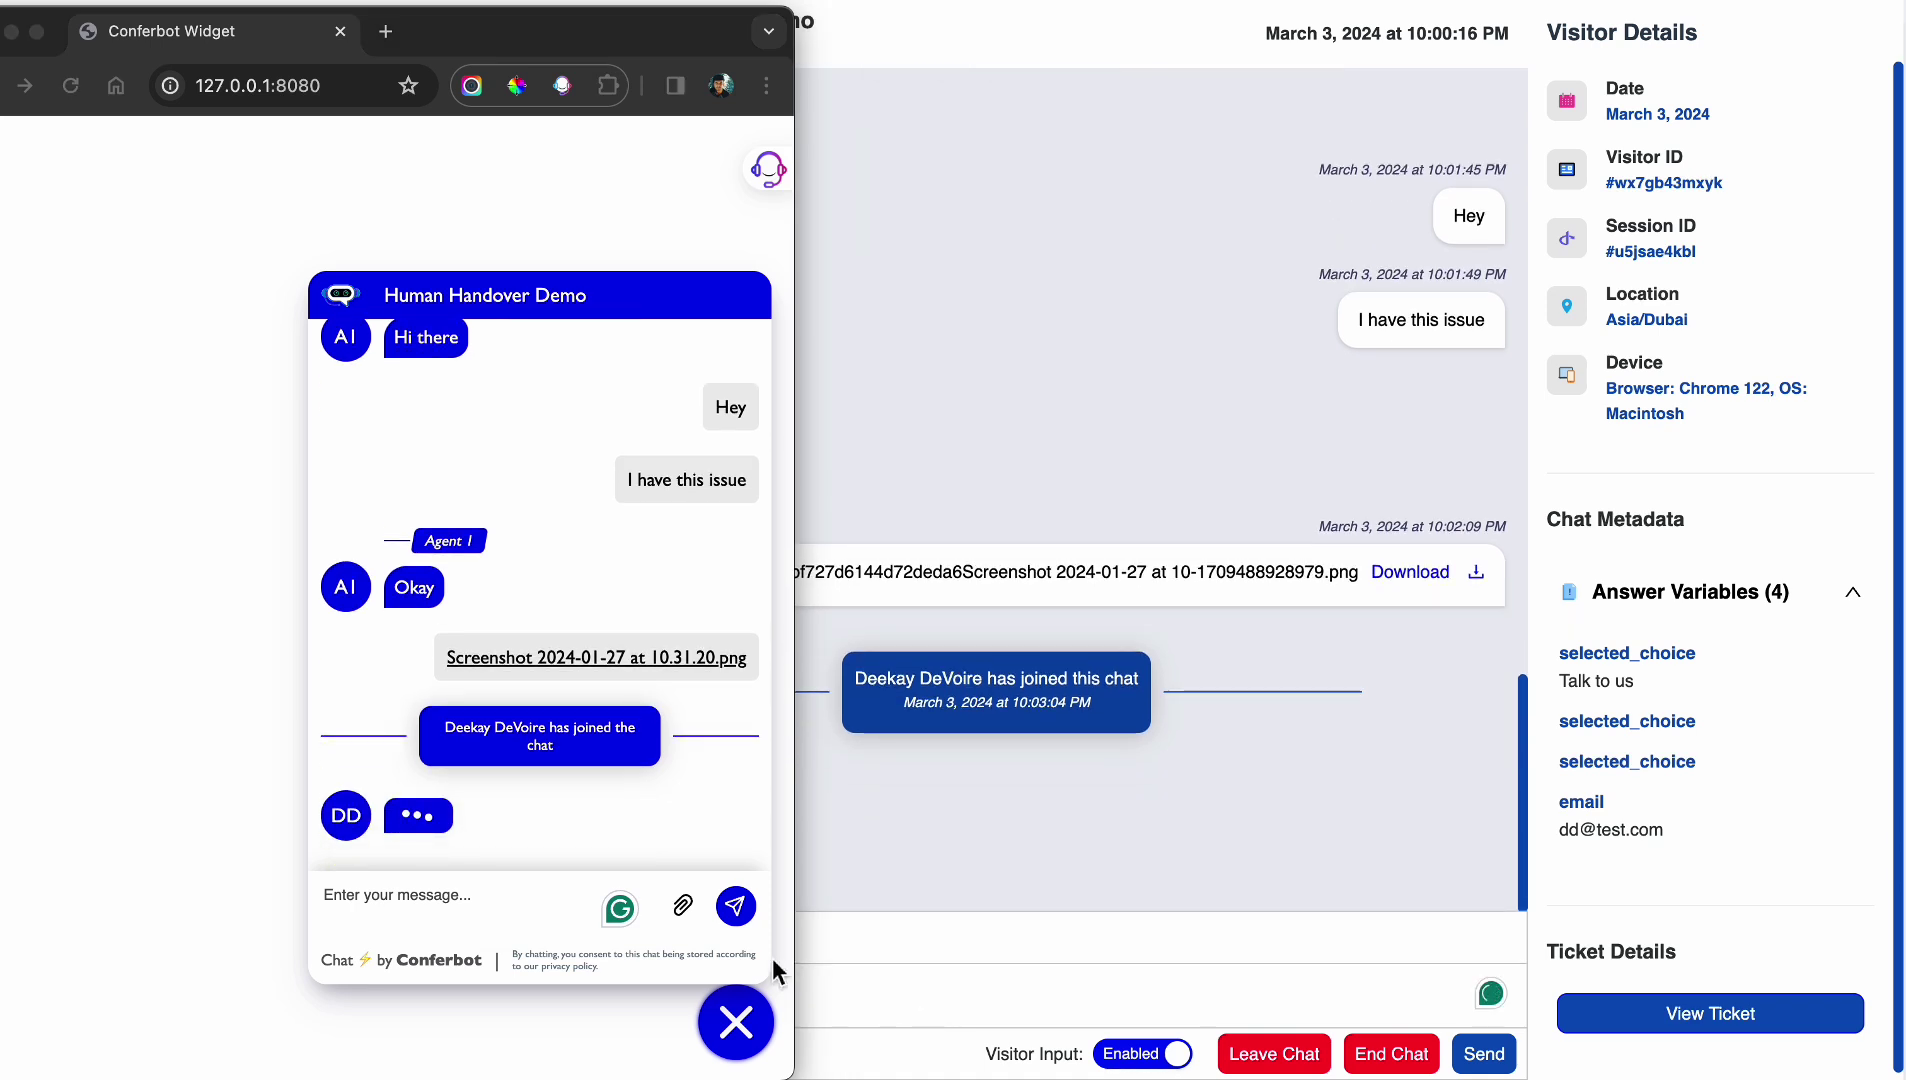
pyautogui.click(435, 903)
pyautogui.write('Hey')
pyautogui.press('Return')
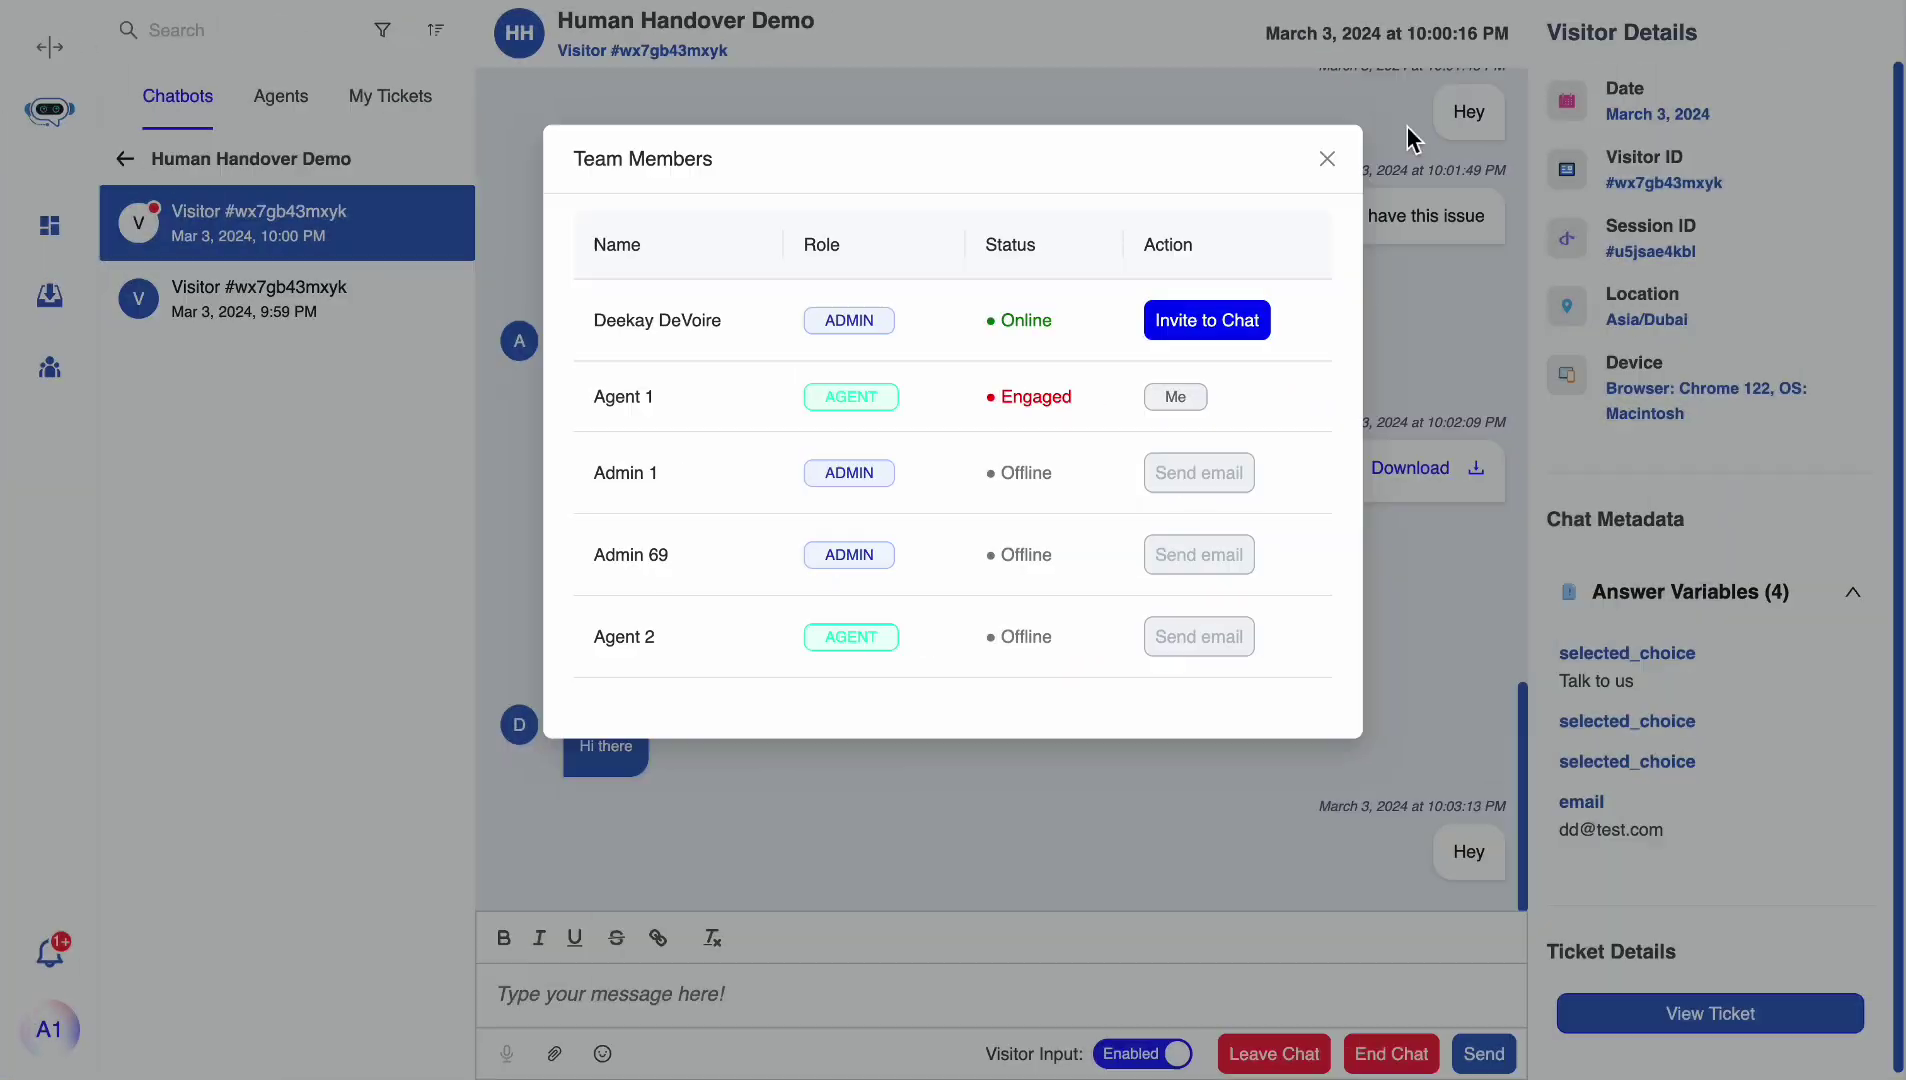
# - Close the agent's Team Members dialog and send "Okay you guys handle it" and "Imma leave" as Agent 1
pyautogui.click(1322, 156)
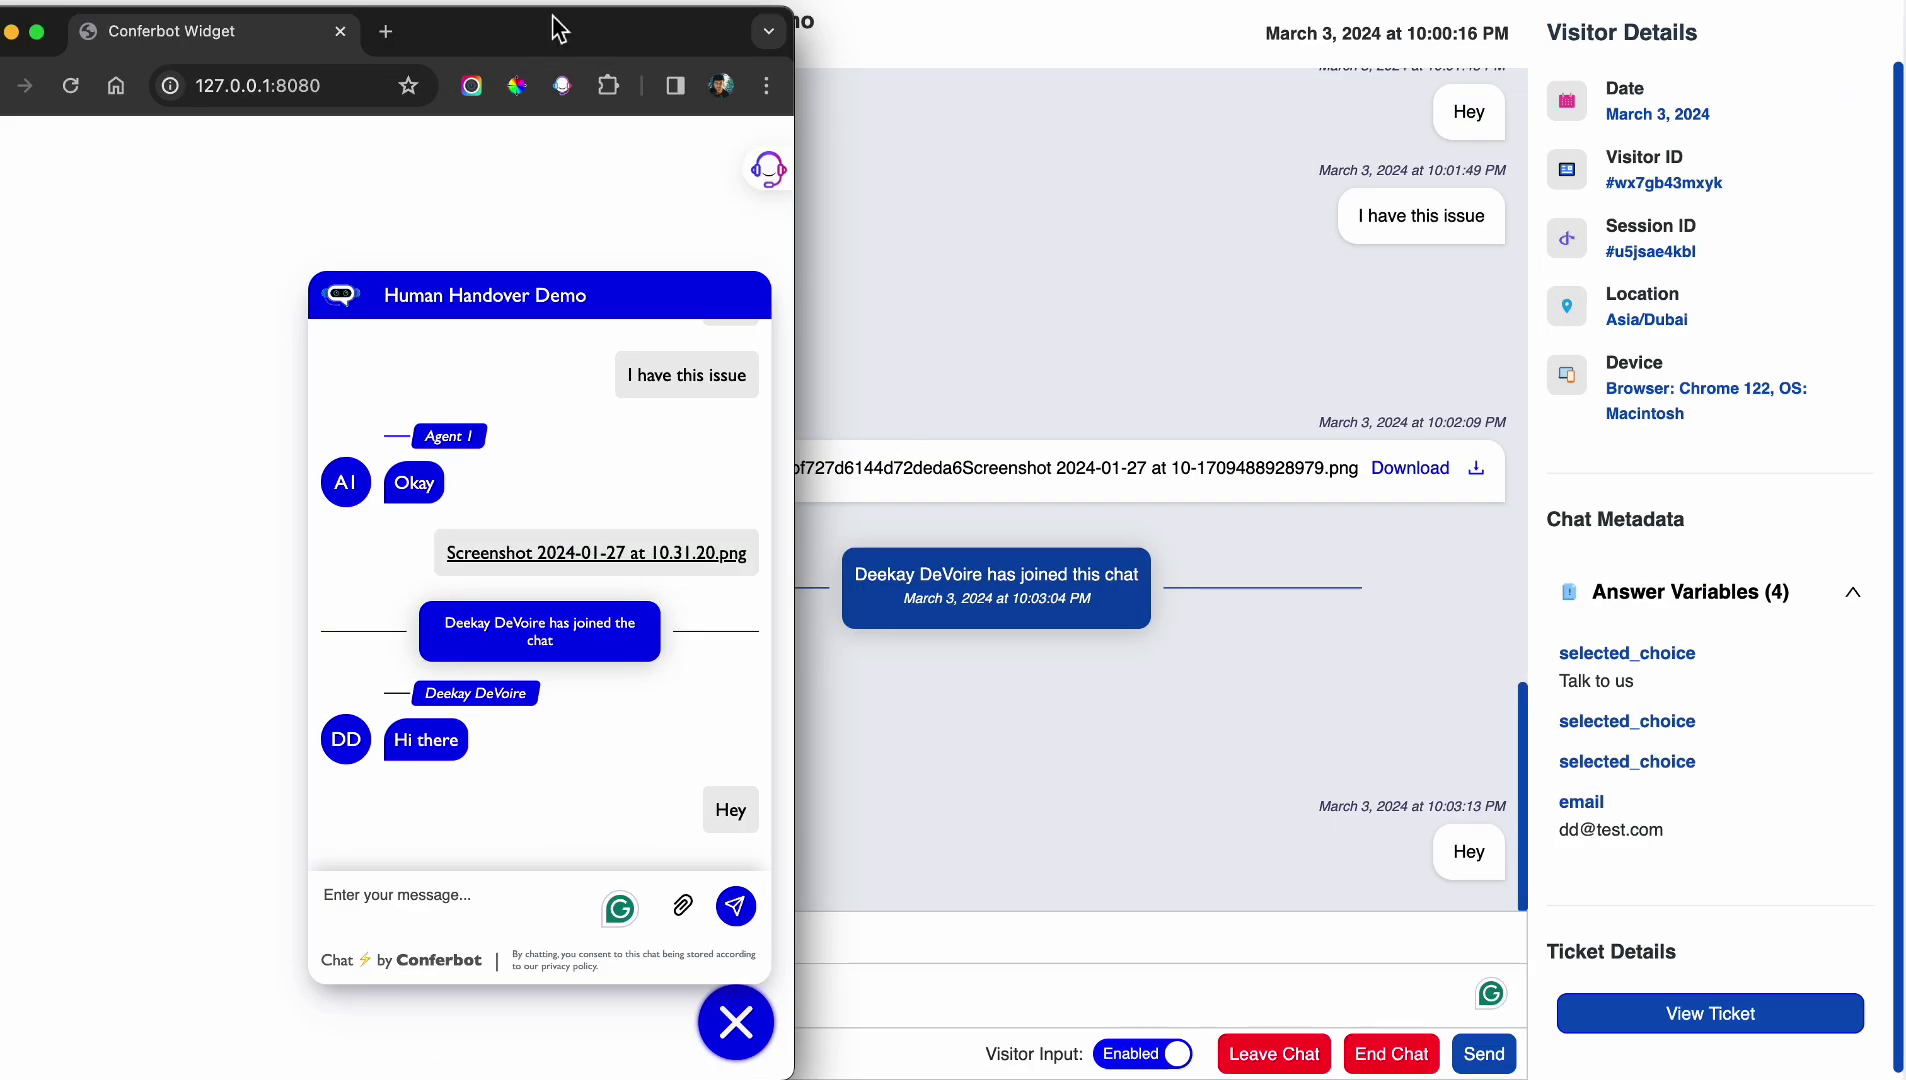
pyautogui.moveTo(553, 30)
pyautogui.mouseDown()
pyautogui.moveTo(1016, 51)
pyautogui.moveTo(722, 58)
pyautogui.moveTo(543, 36)
pyautogui.mouseUp()
pyautogui.hotkey('ctrl', 'Right')
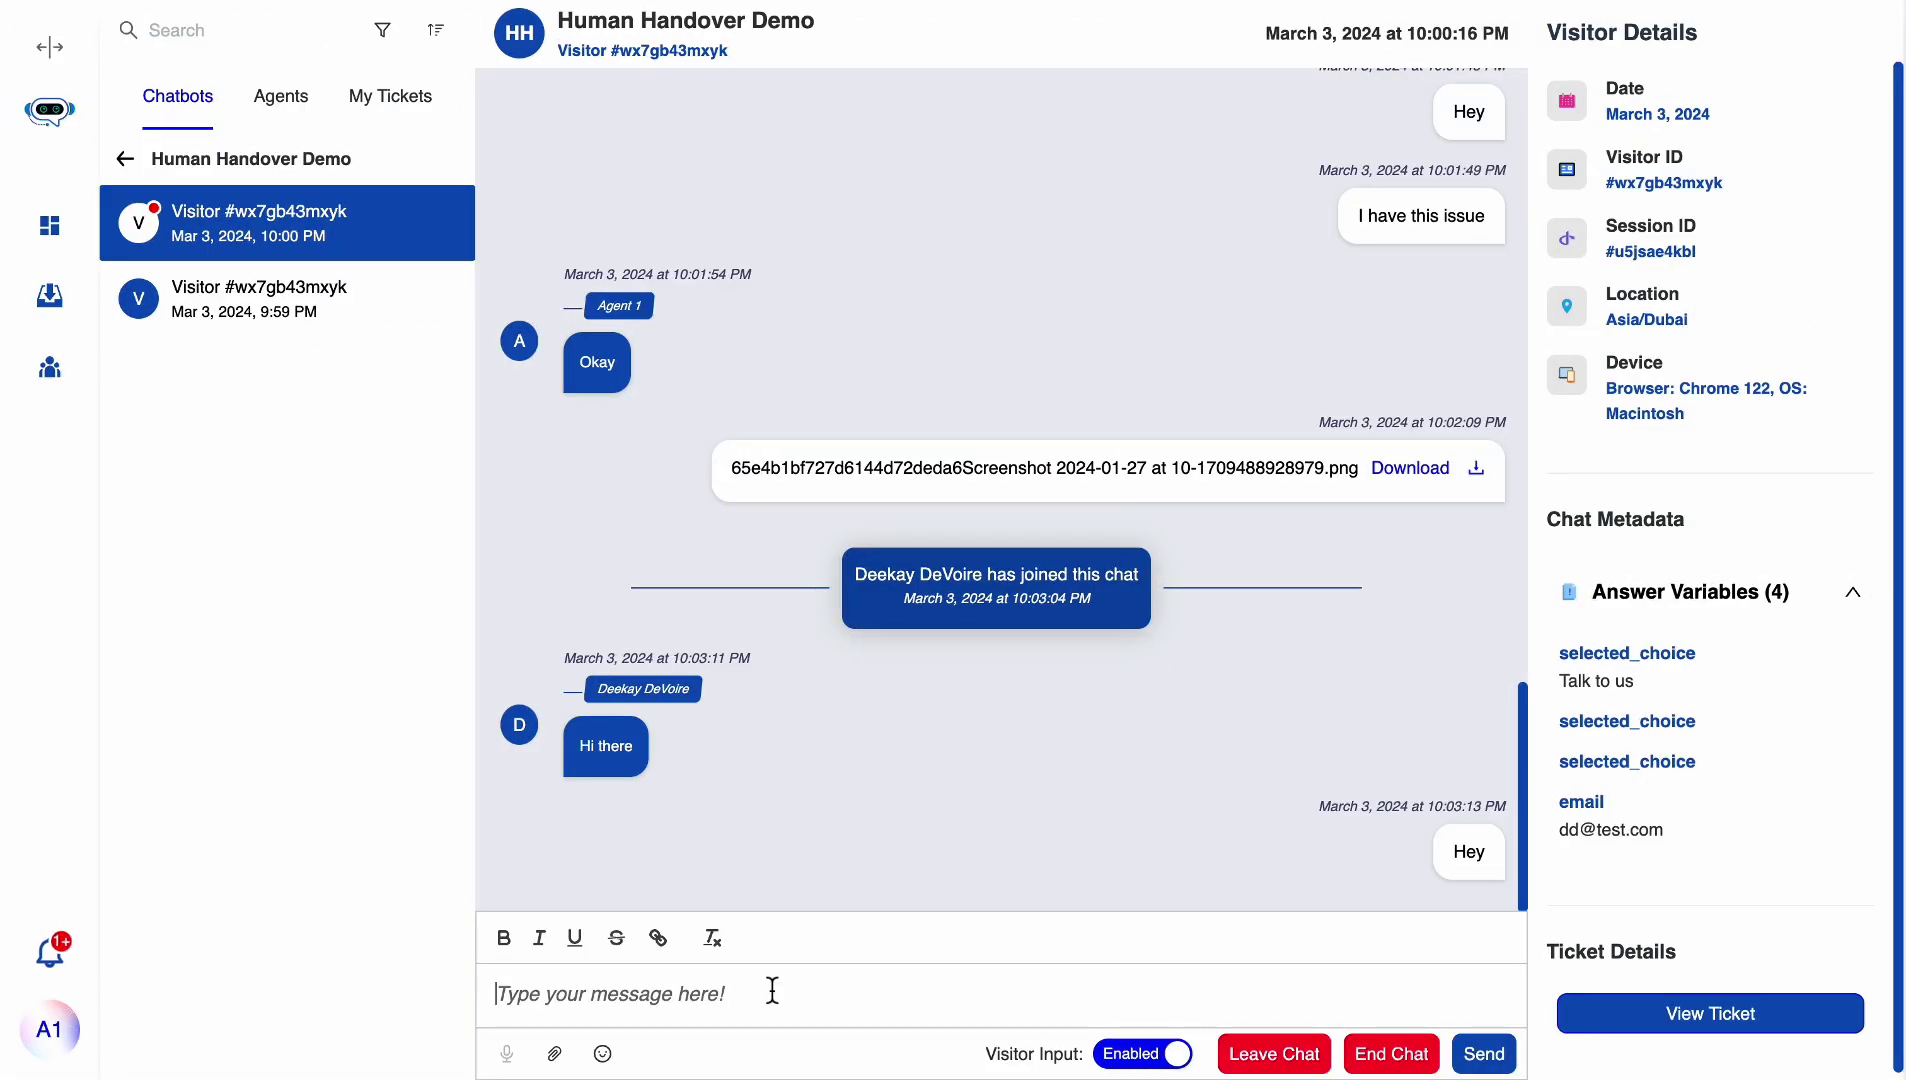
pyautogui.write('Okay you guys ha')
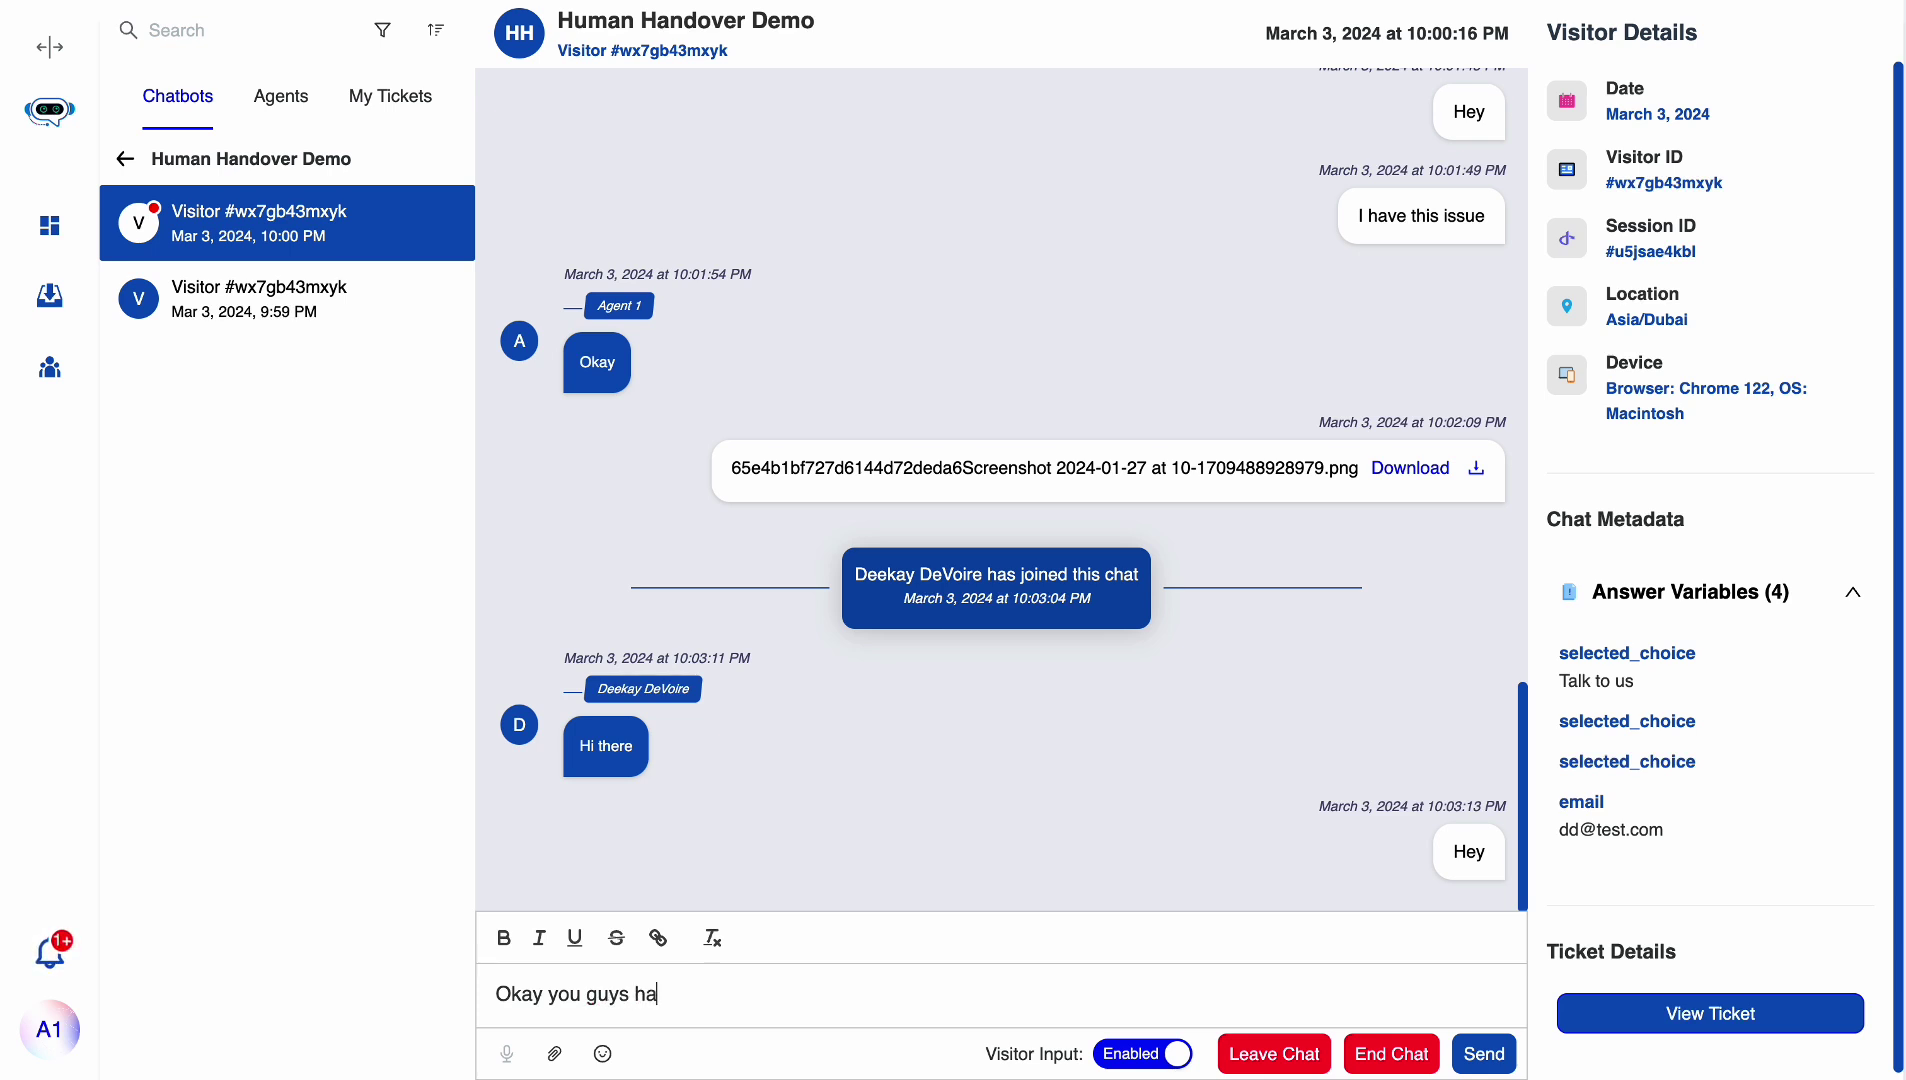
pyautogui.write('ndle it')
pyautogui.press('Return')
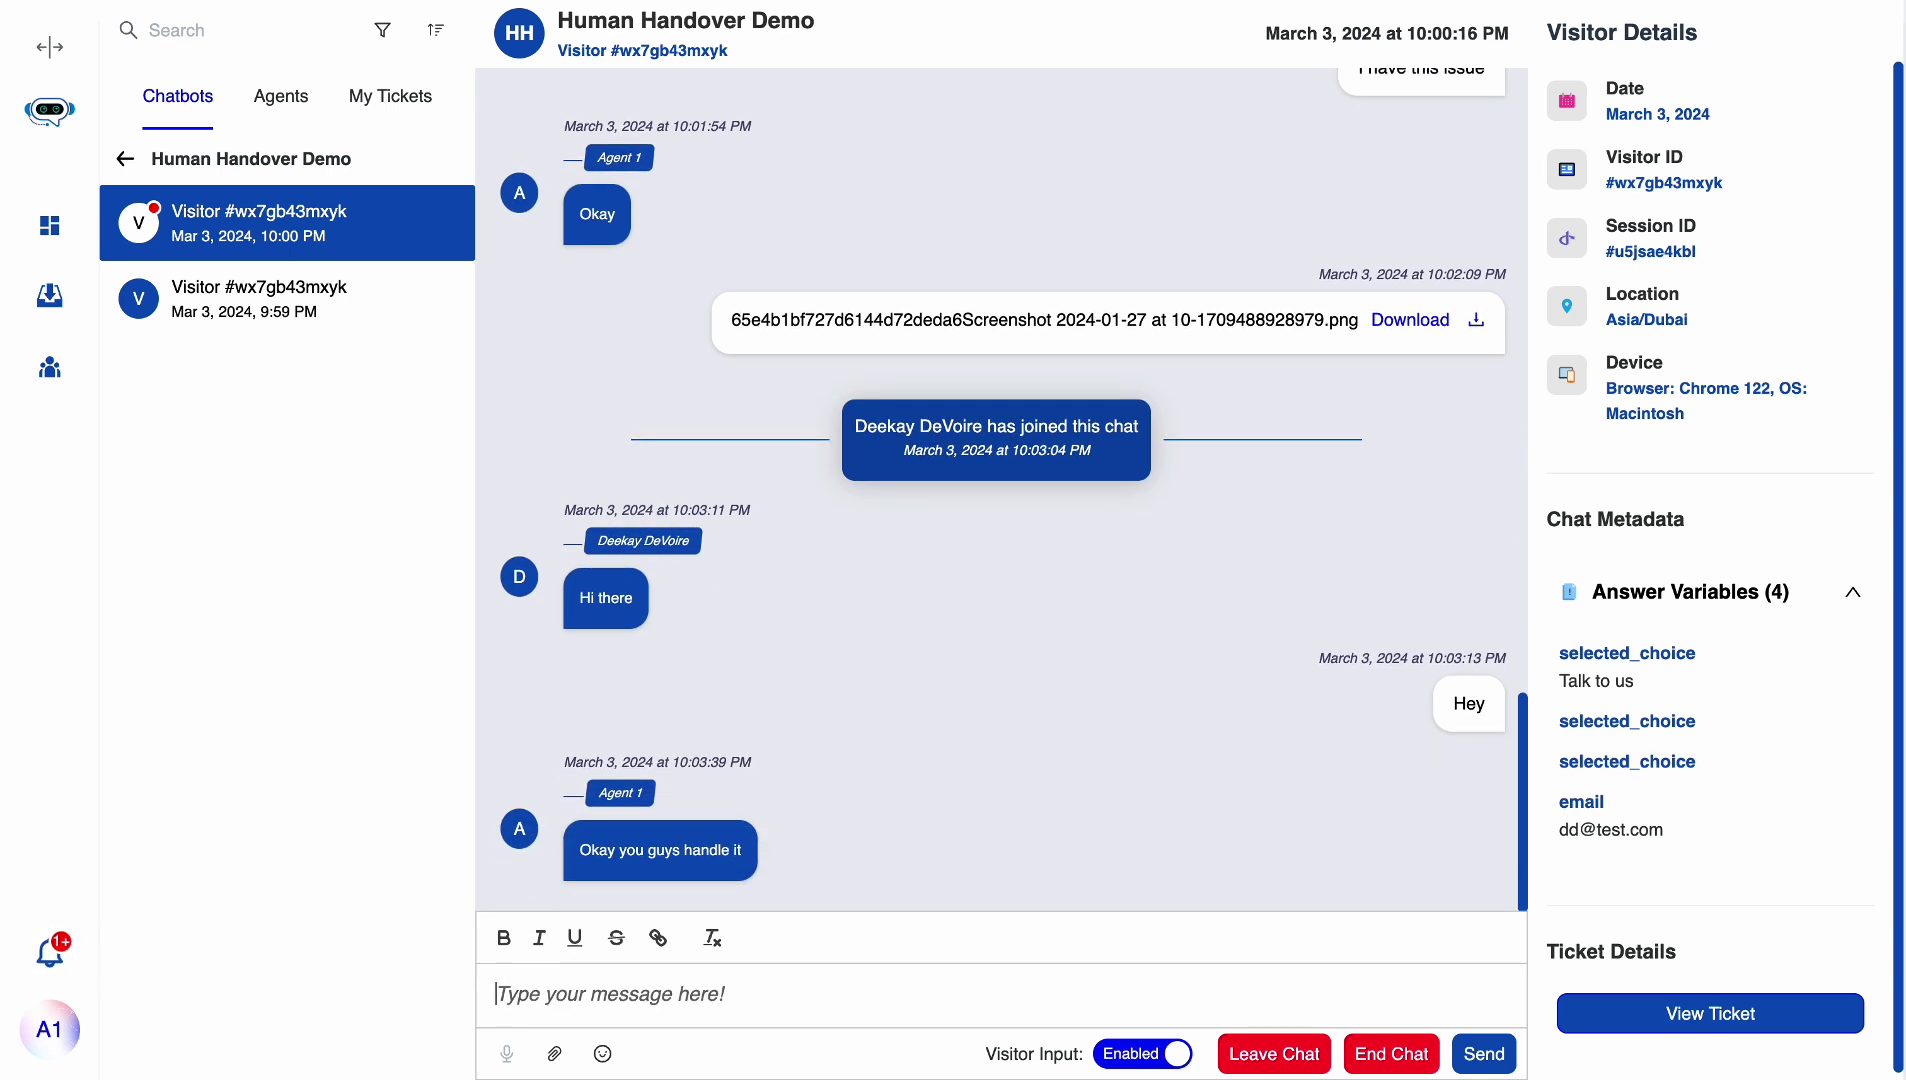
pyautogui.write('Imma leave')
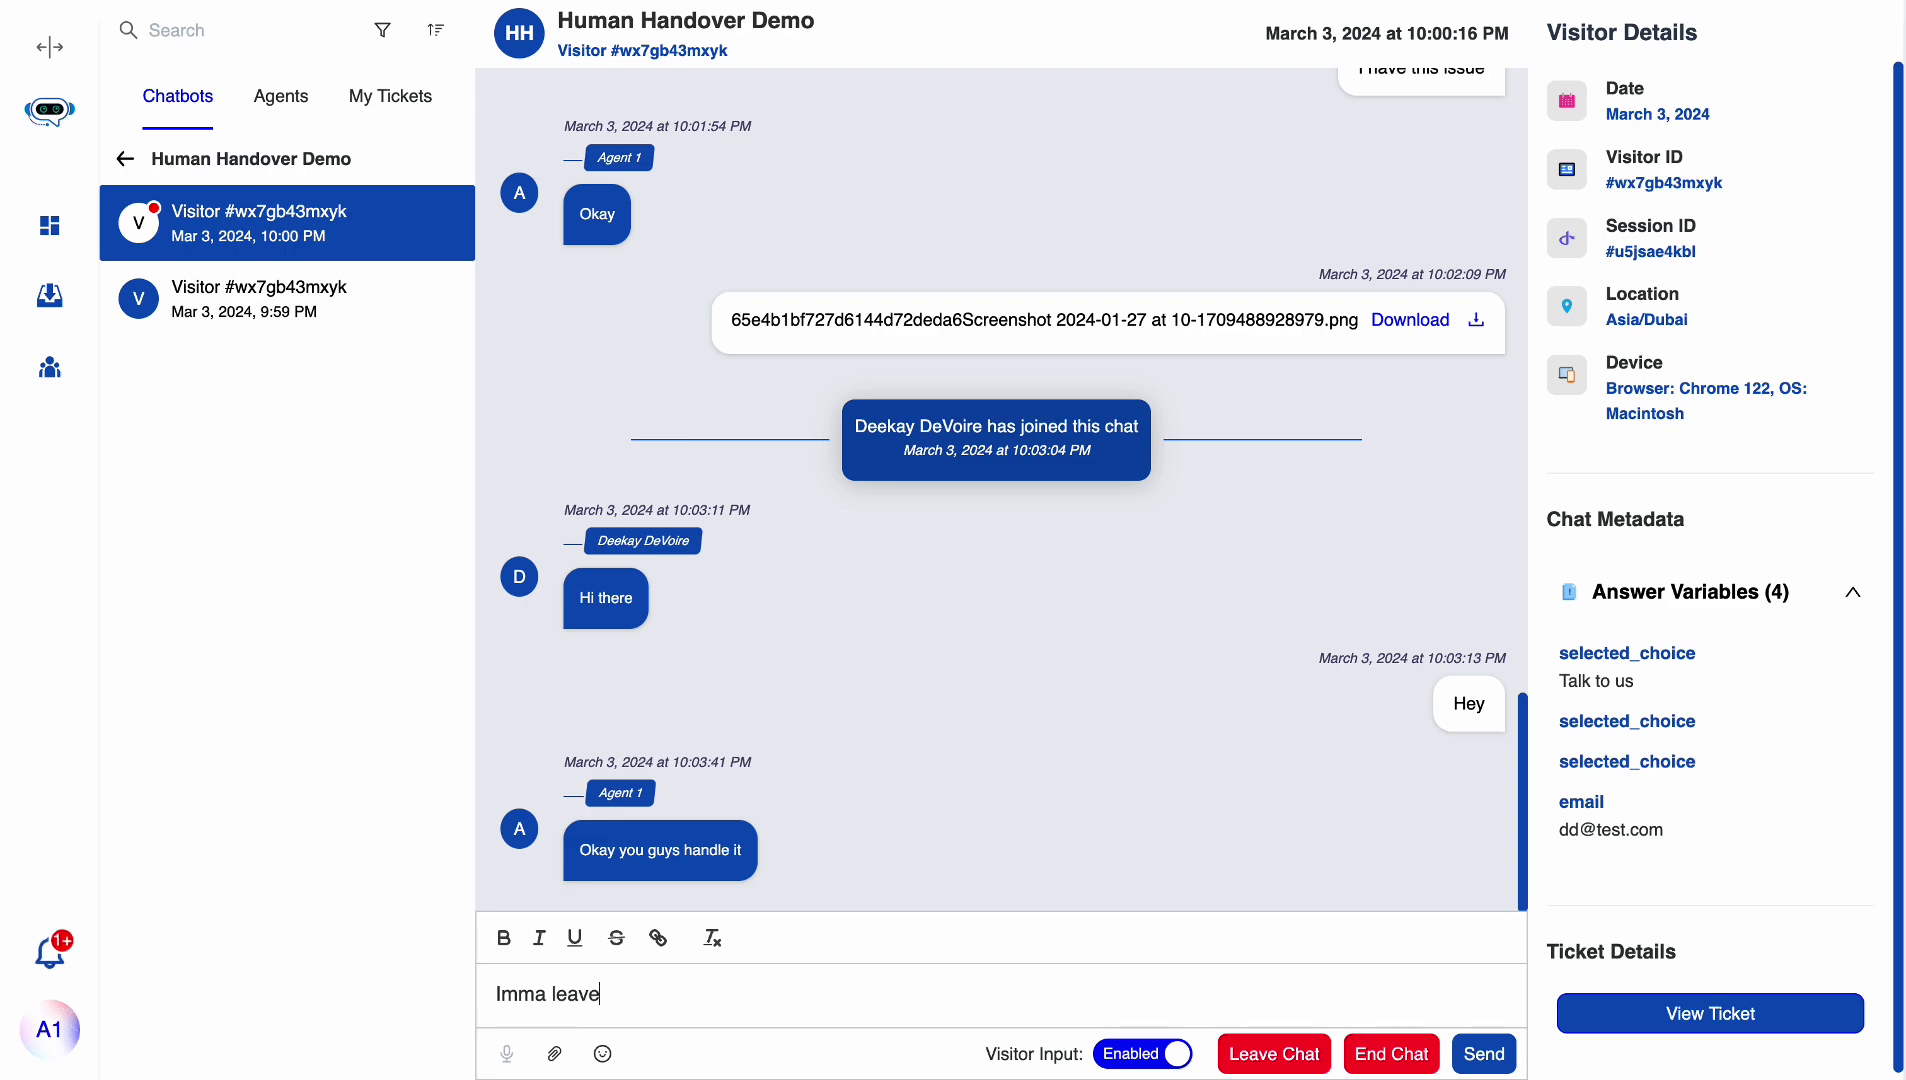
pyautogui.press('Return')
# - Open the chat's ticket overview and examine the visitor details and ticket timeline
pyautogui.click(1700, 1002)
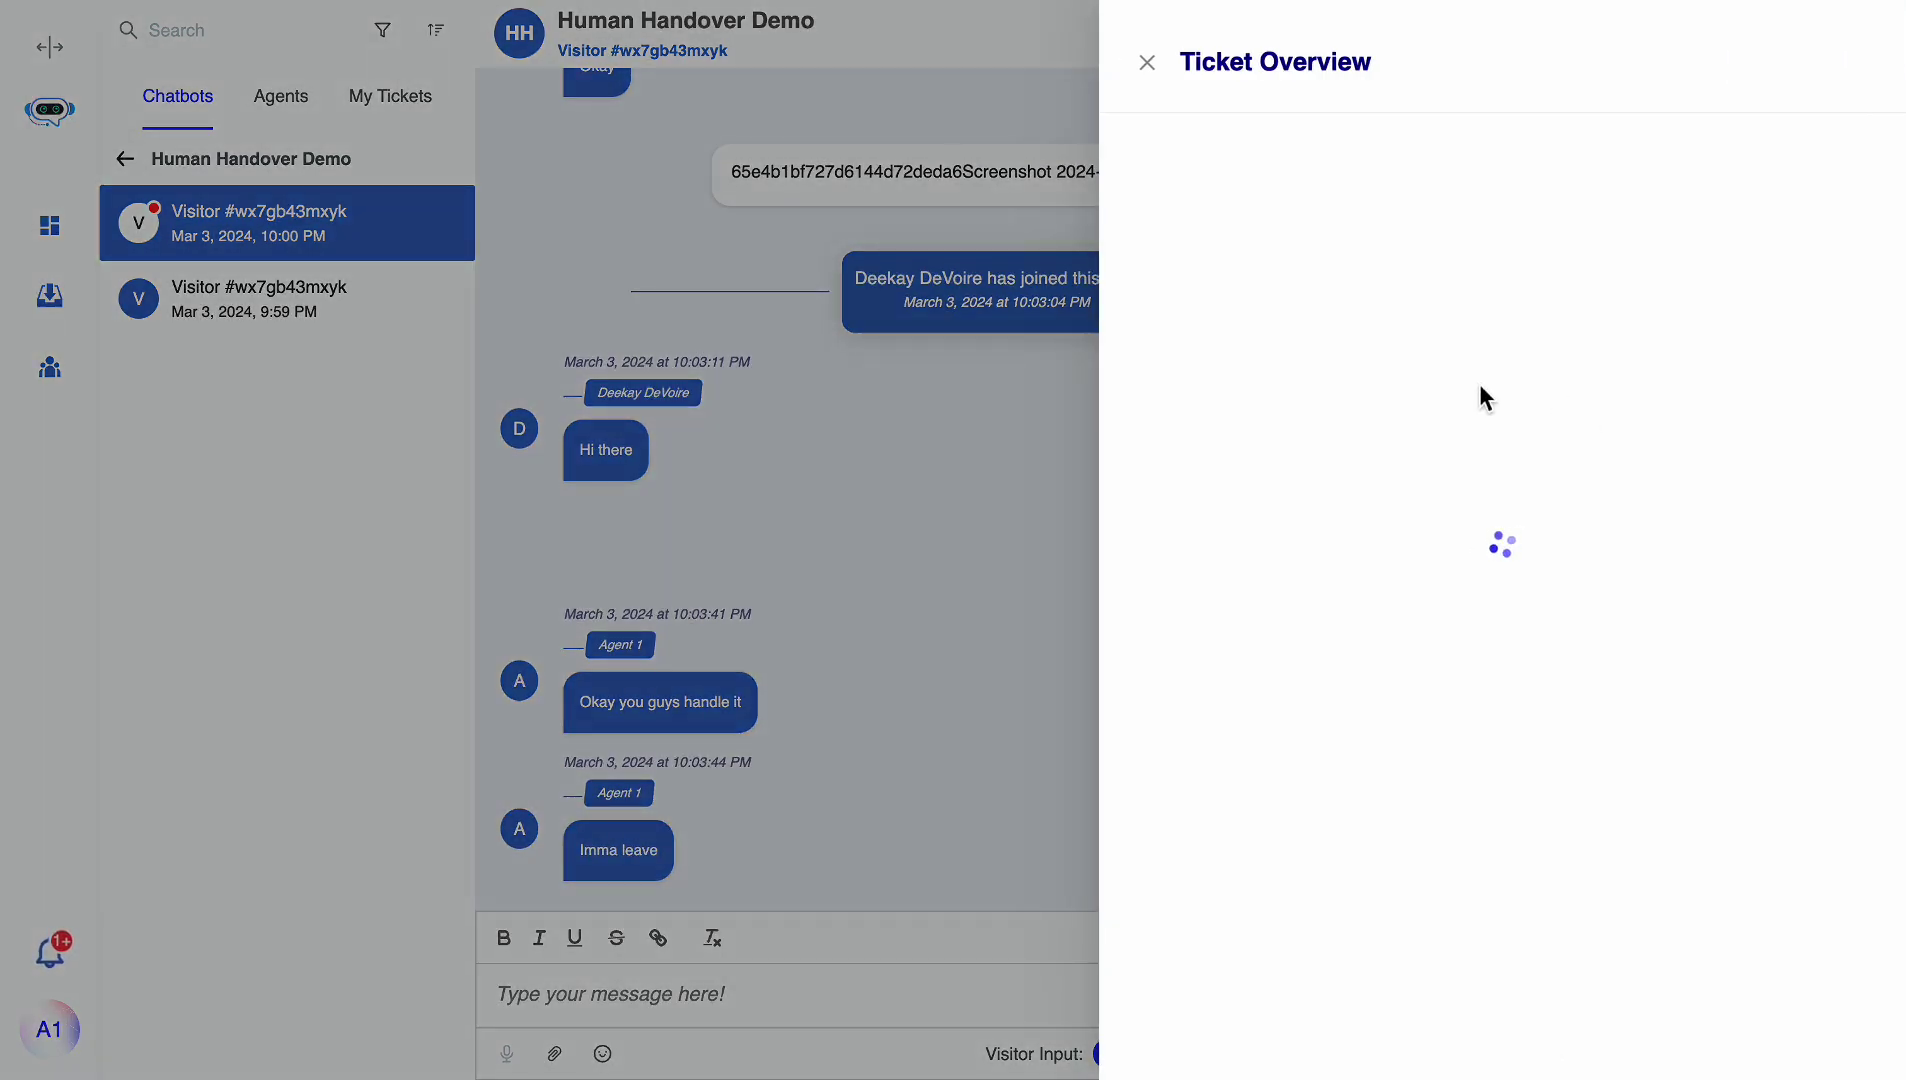
pyautogui.scroll(-1, 1489, 590)
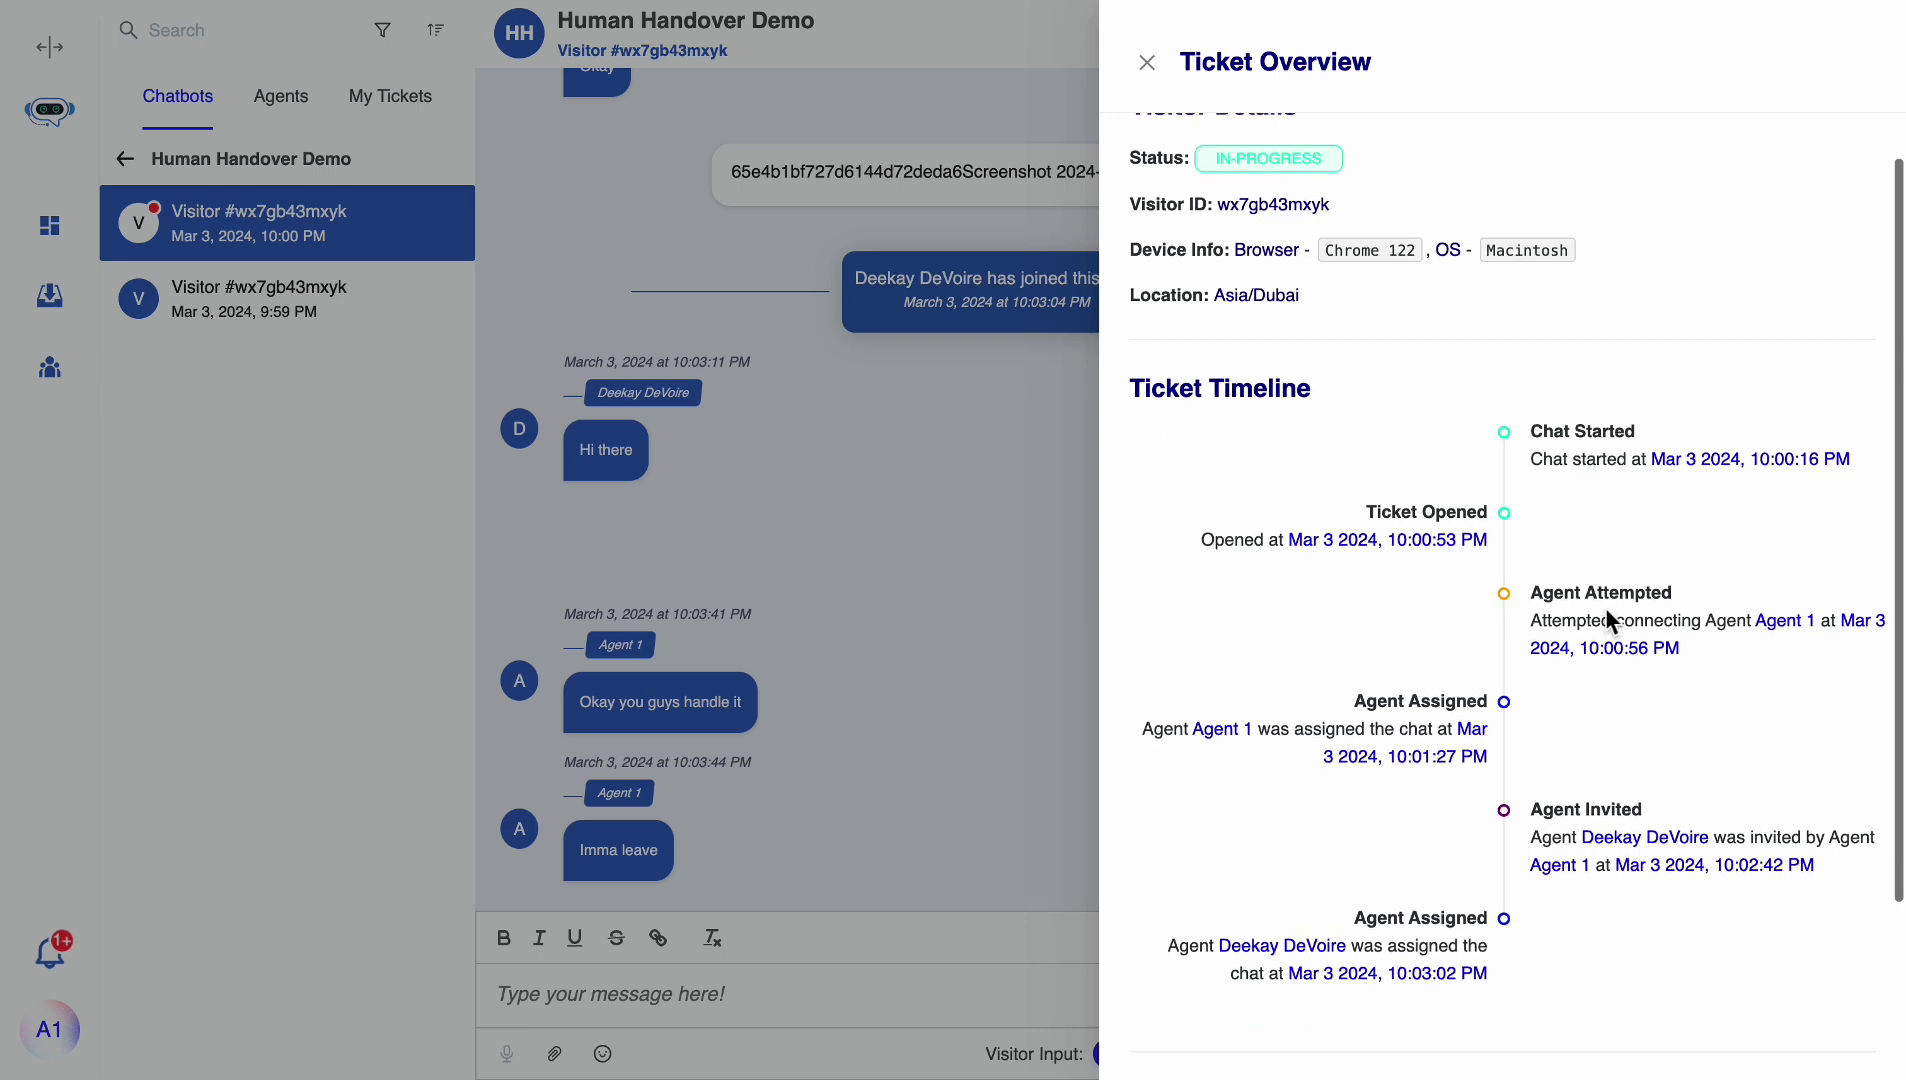
# - Close the ticket overview, leave the chat as Agent 1, and send "Okay" from the visitor's widget
pyautogui.scroll(-3, 1352, 738)
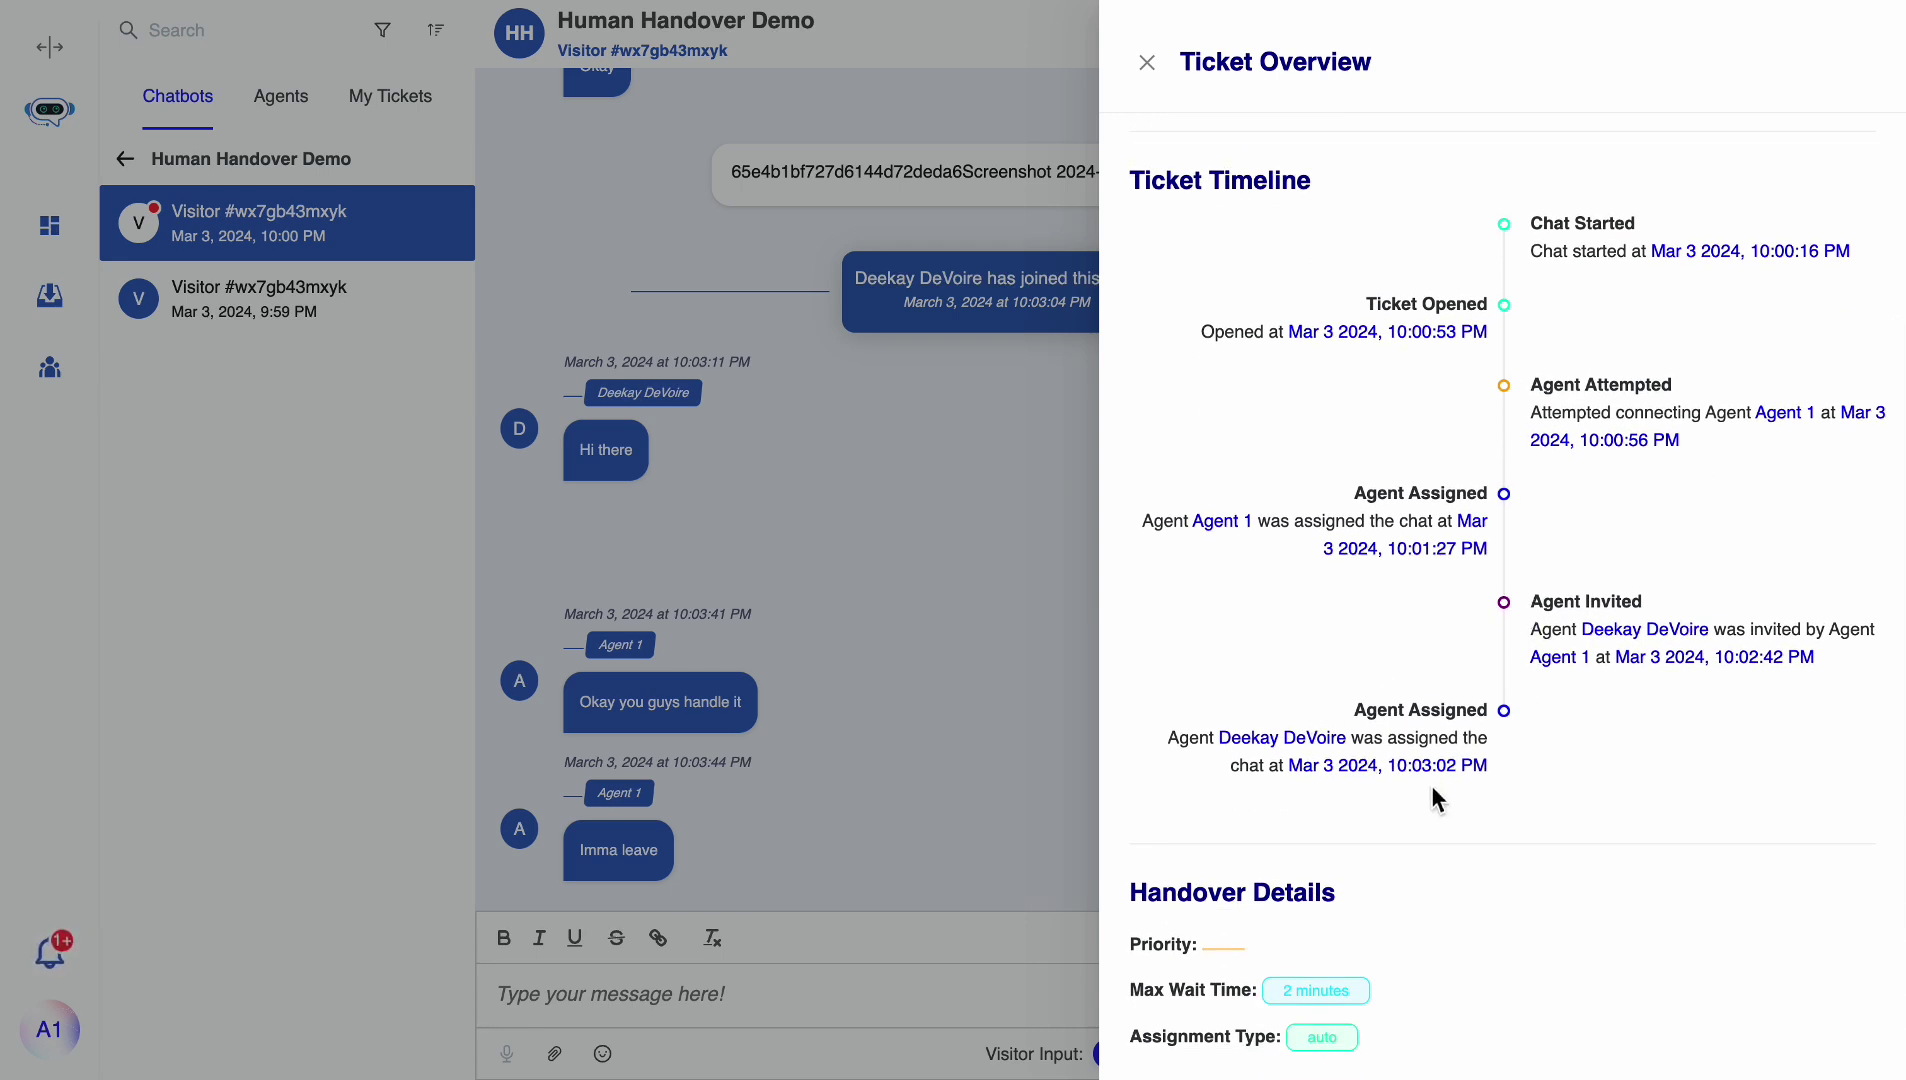
pyautogui.click(1150, 64)
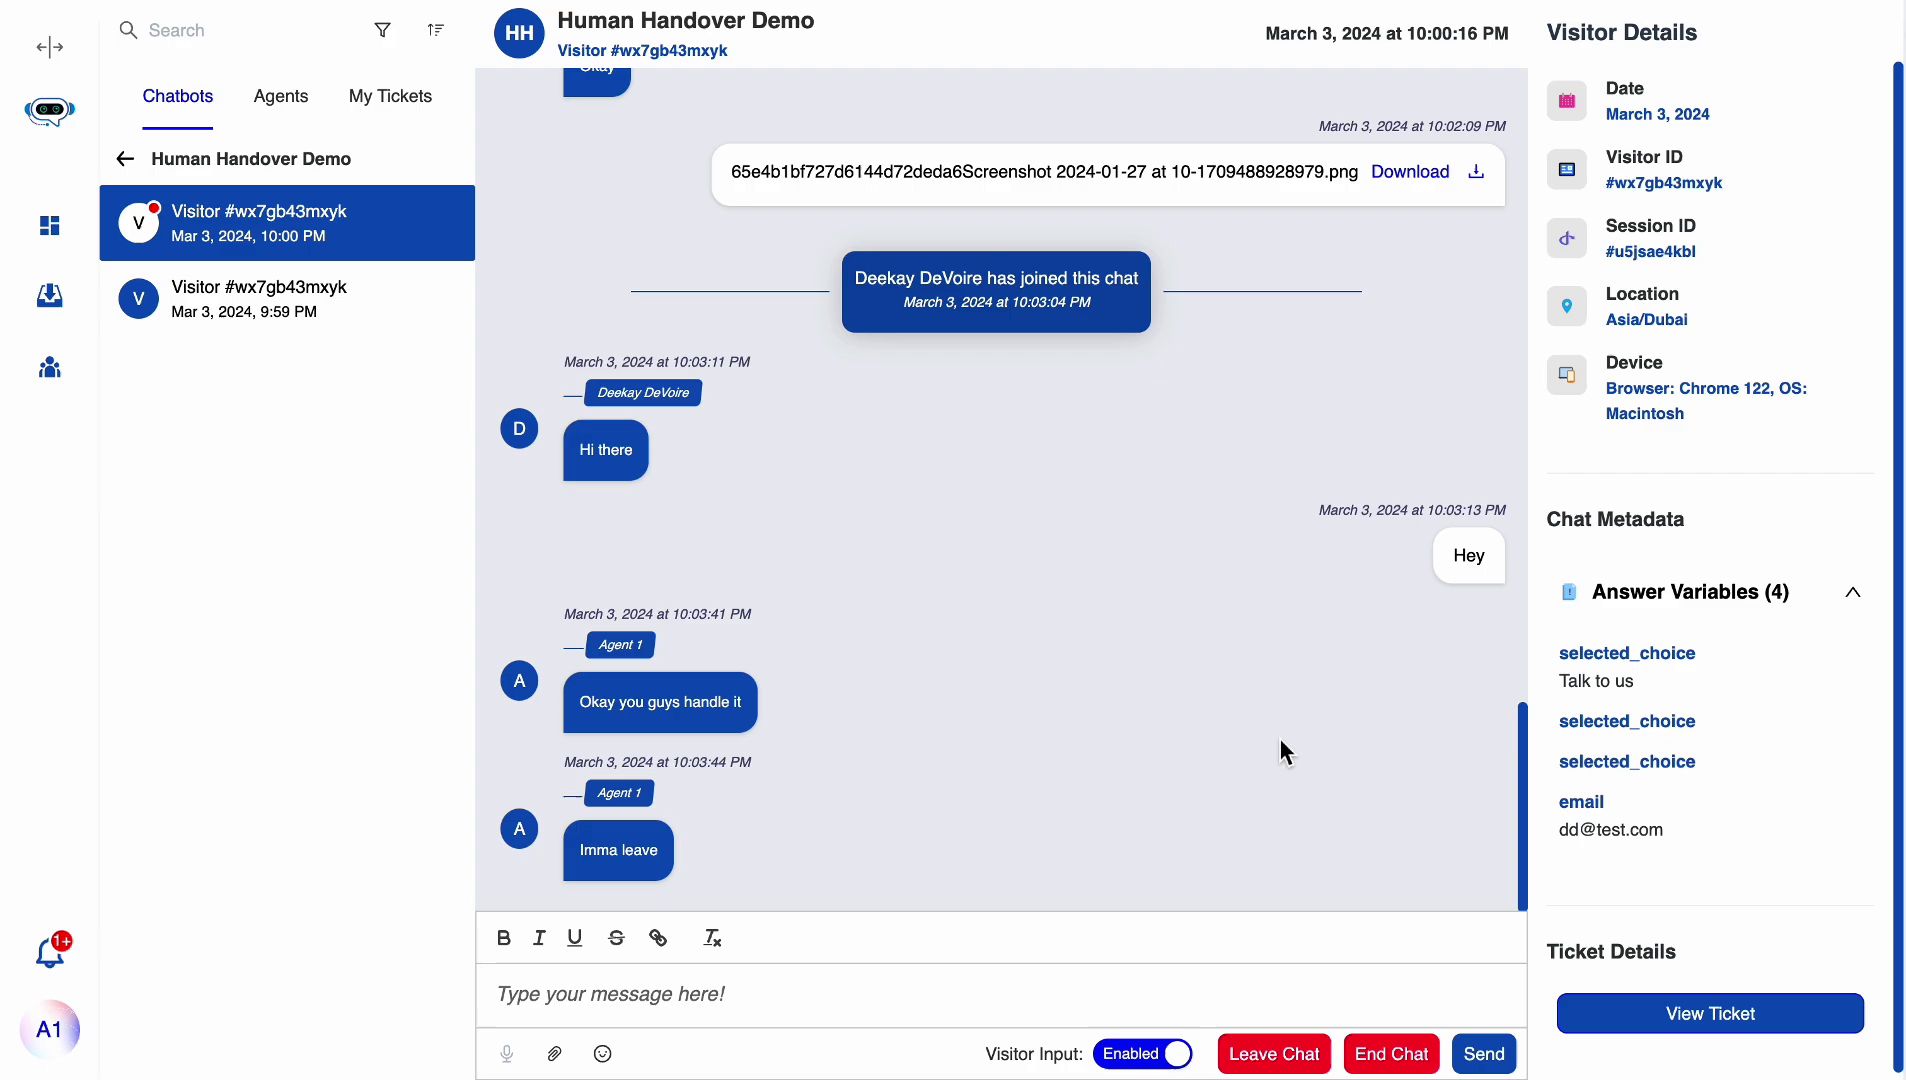
pyautogui.click(1281, 1055)
pyautogui.click(1128, 315)
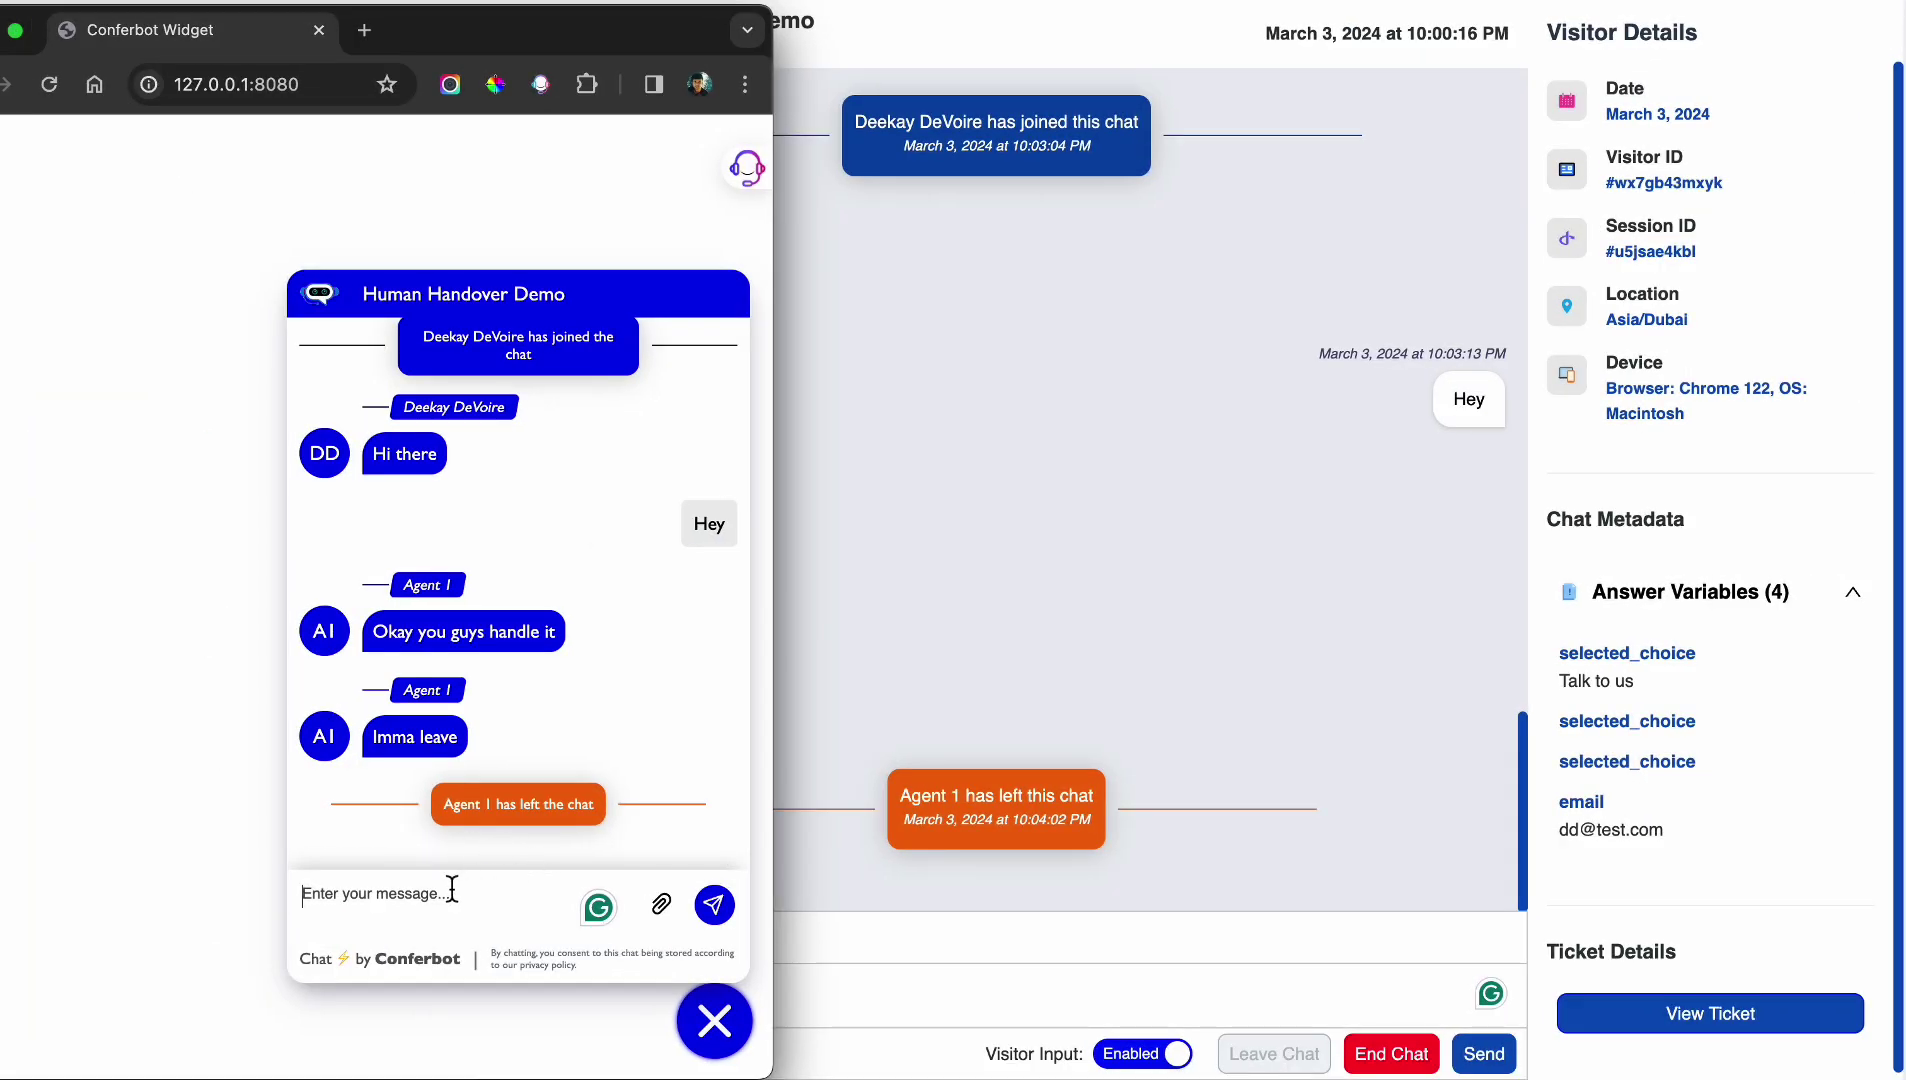
pyautogui.press('Return')
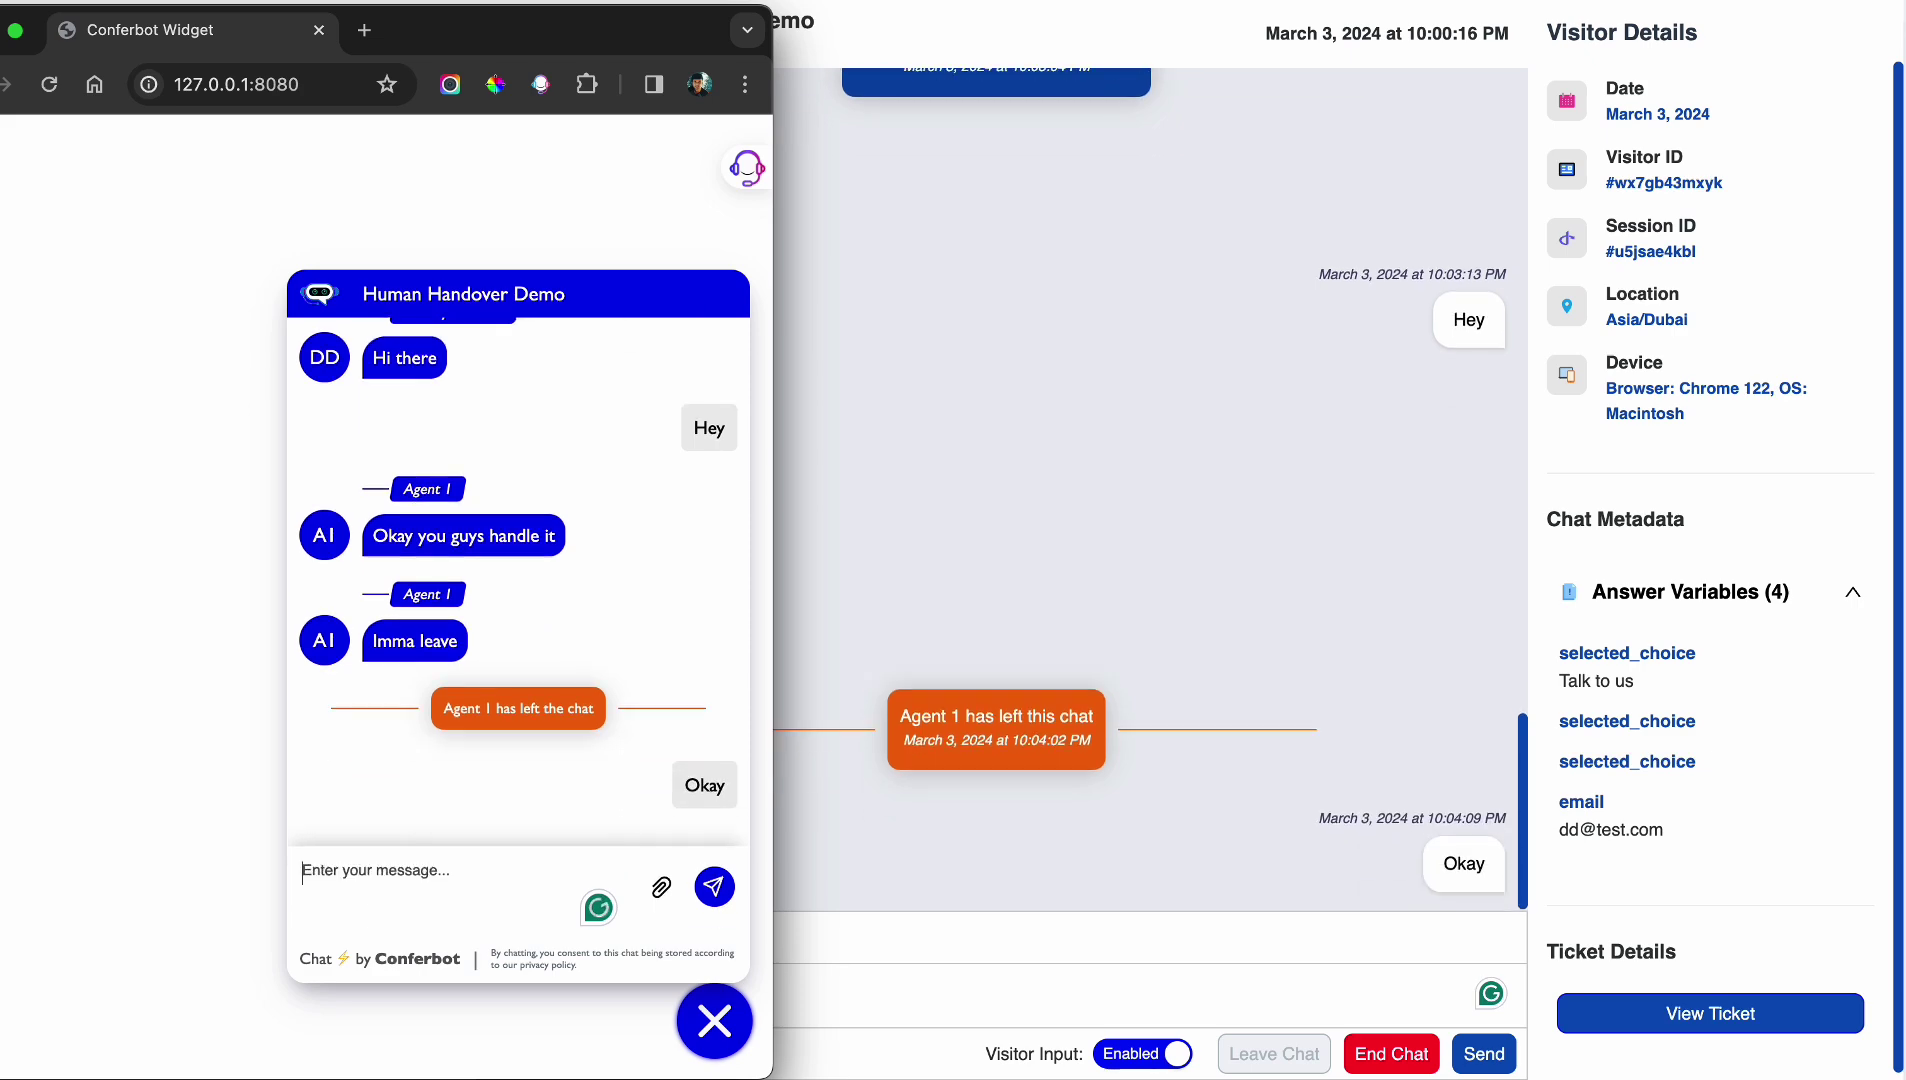
# - Open Agent 1's ticket overview for the chat and examine the newest entries in the ticket timeline
pyautogui.hotkey('ctrl', 'Right')
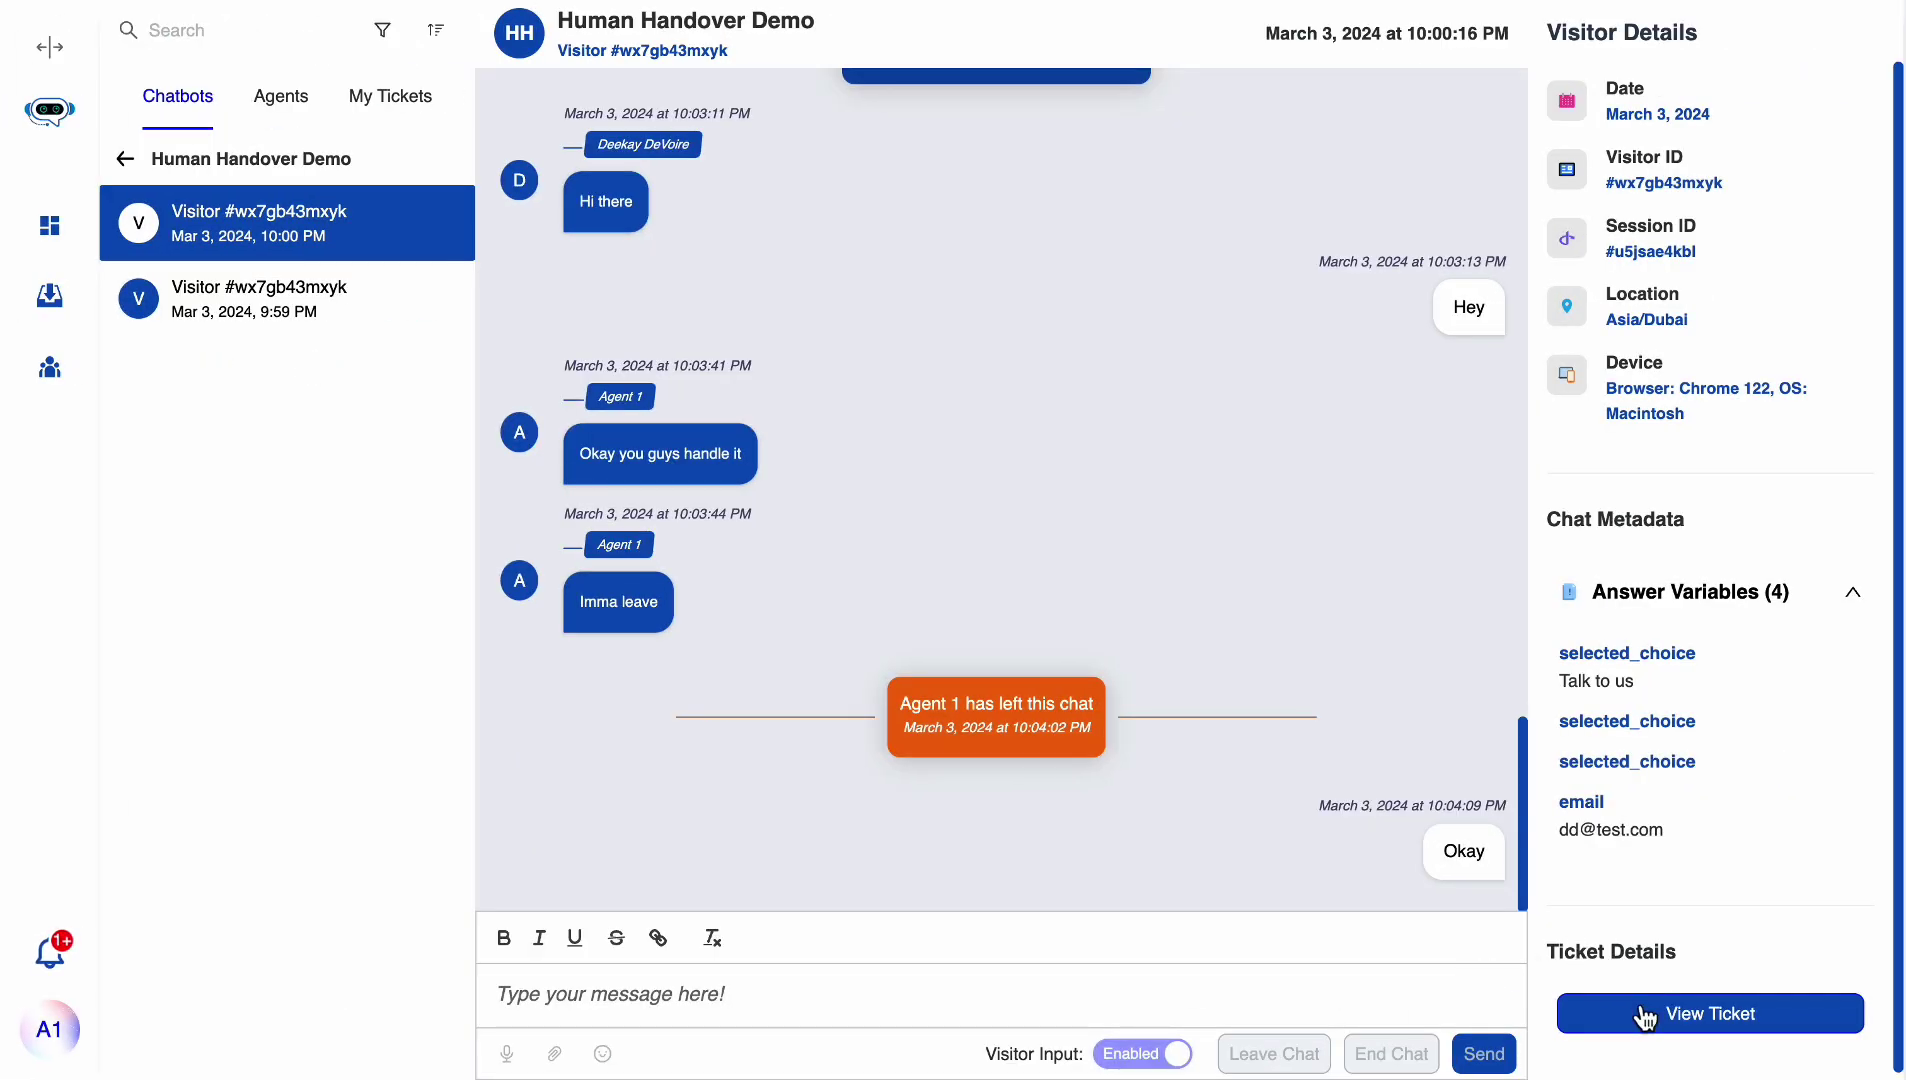
pyautogui.click(1645, 1015)
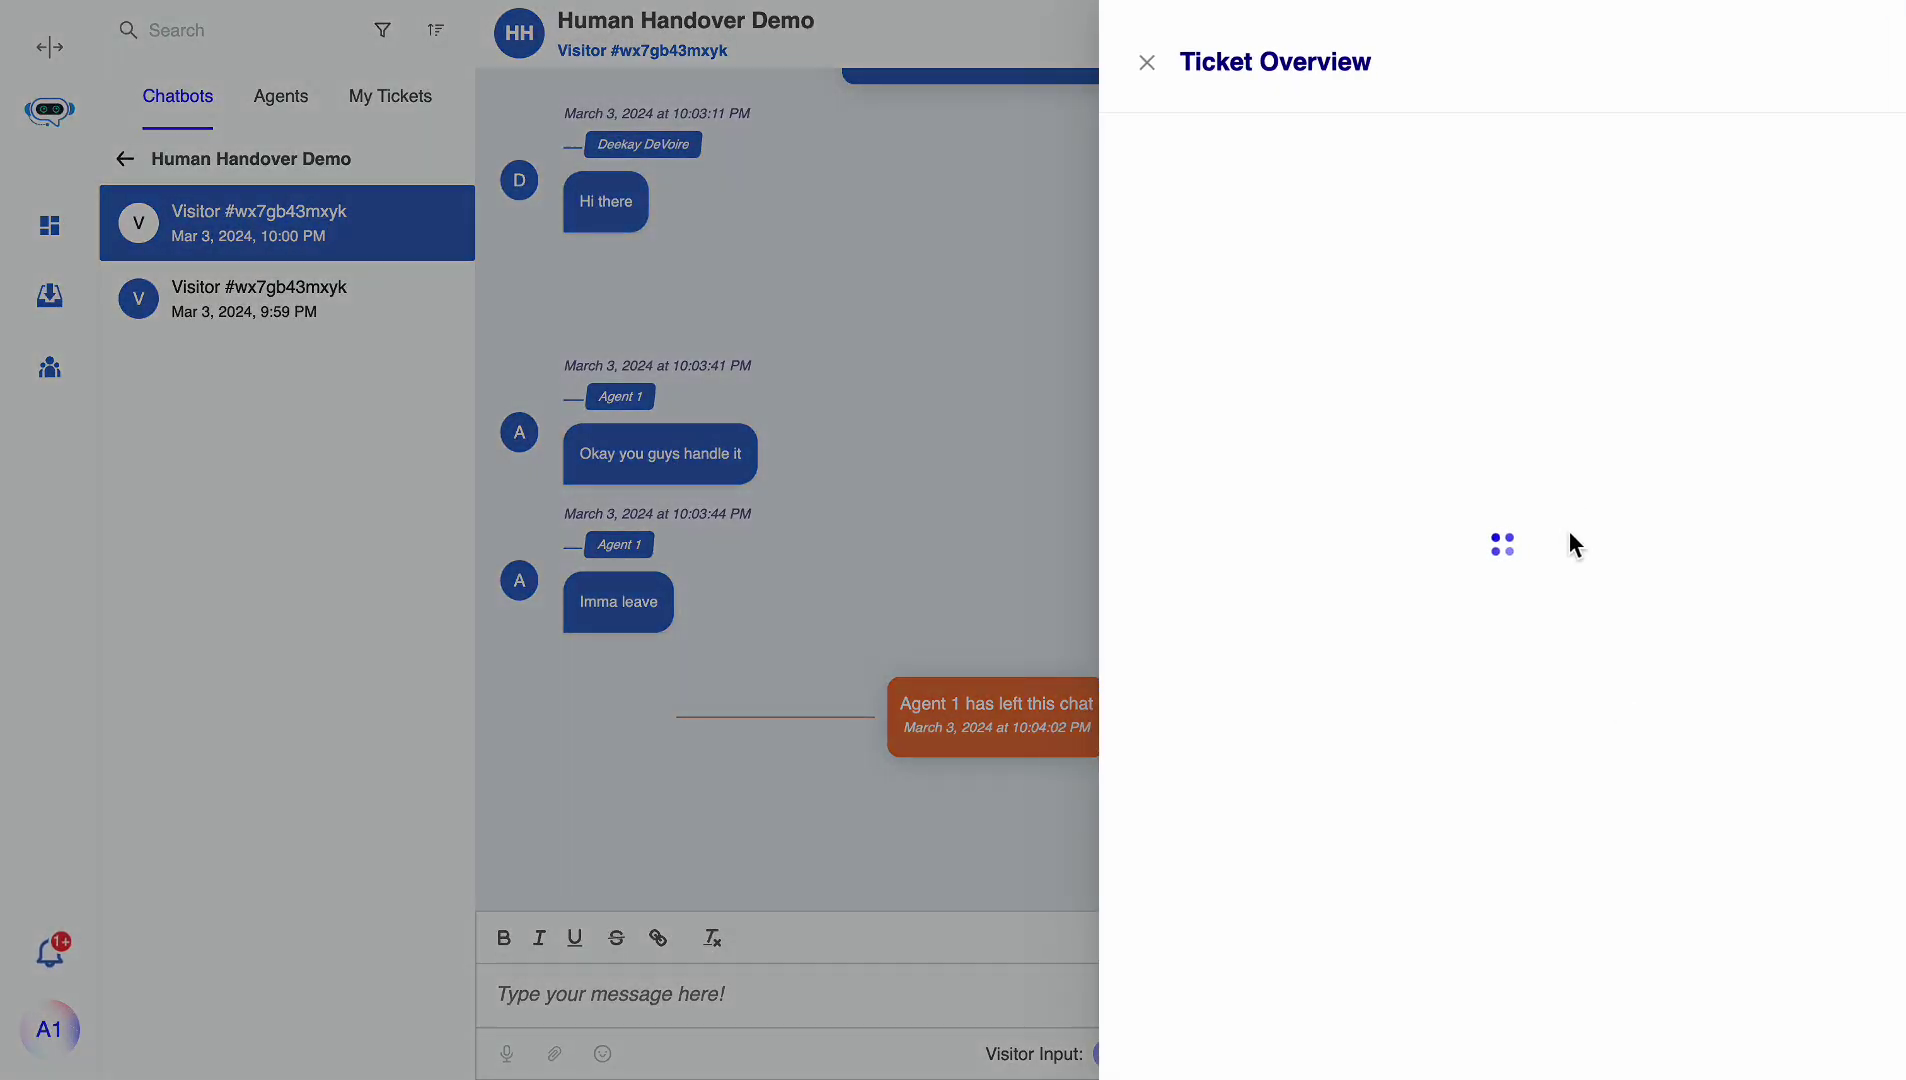
pyautogui.scroll(-3, 1570, 538)
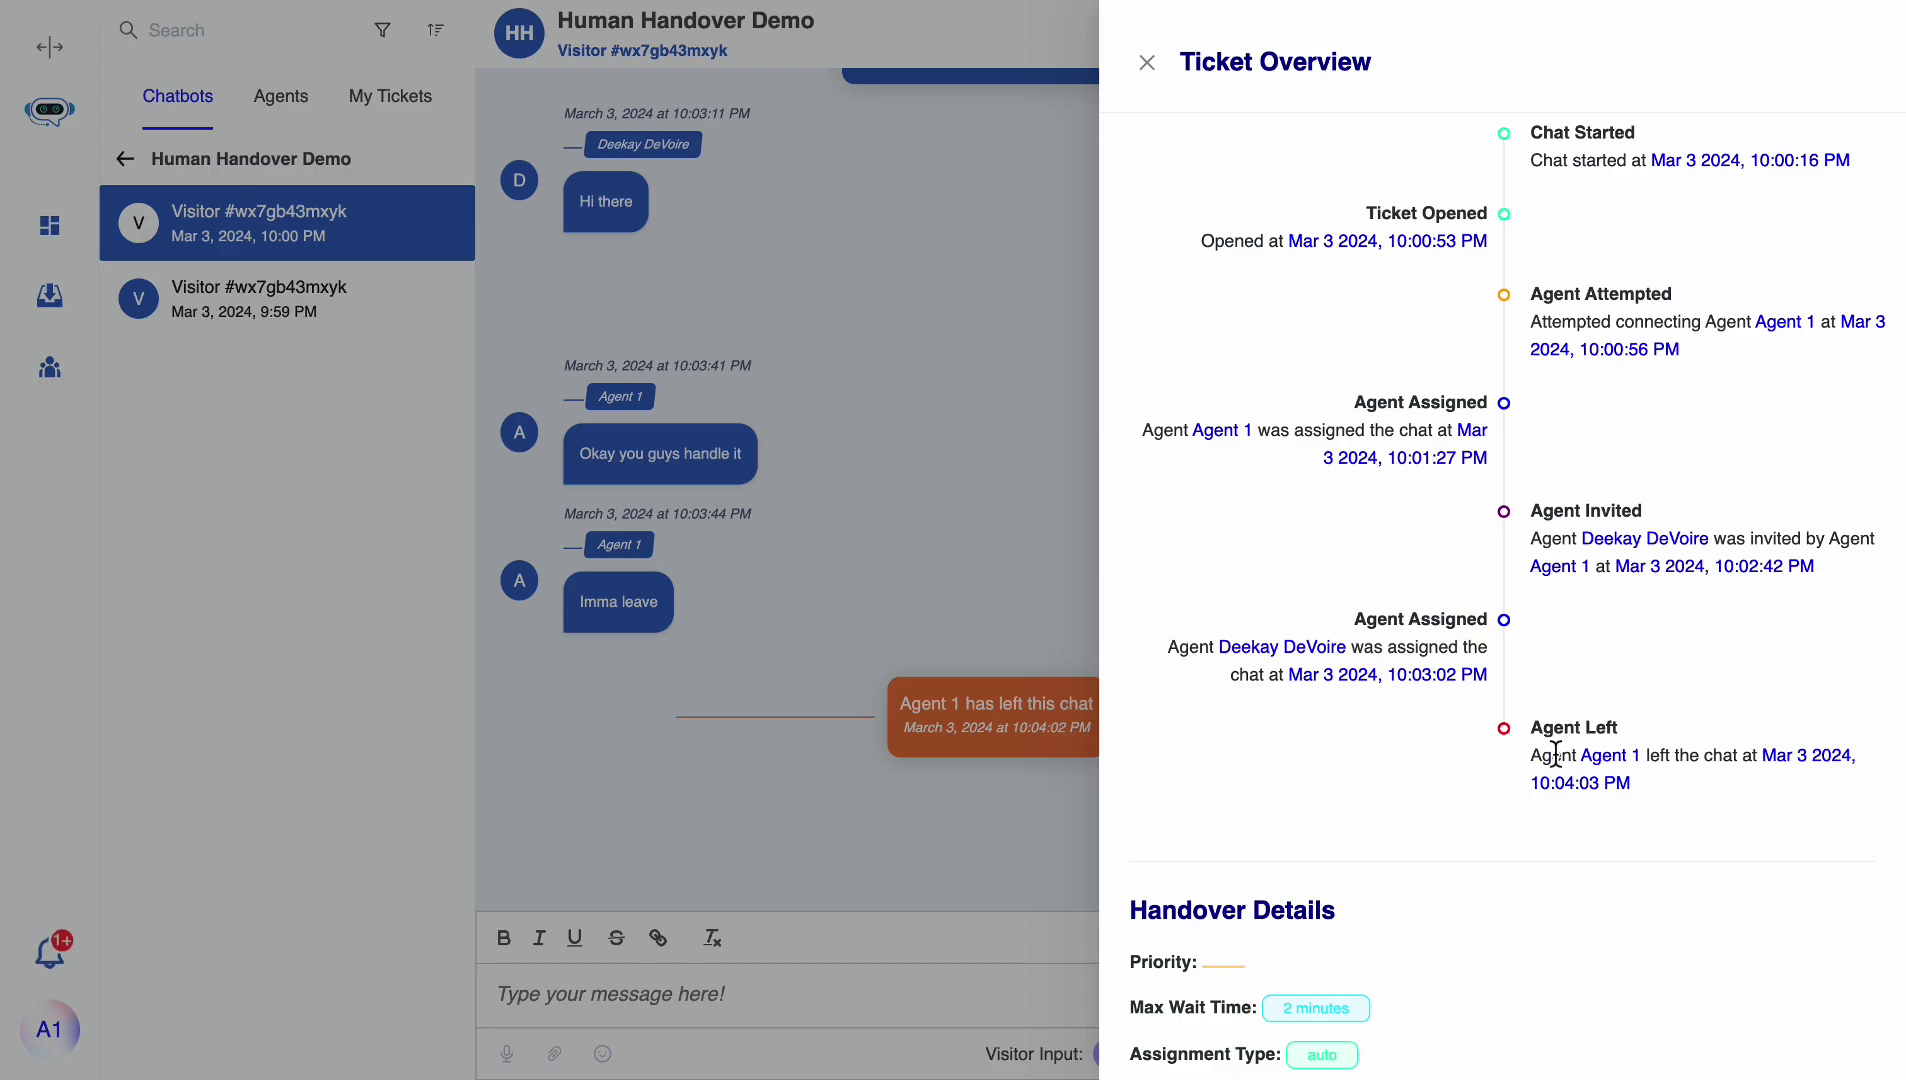
# - Return to the visitor's widget and send the message "Thanks that helped"
pyautogui.hotkey('ctrl', 'Left')
pyautogui.write('Th')
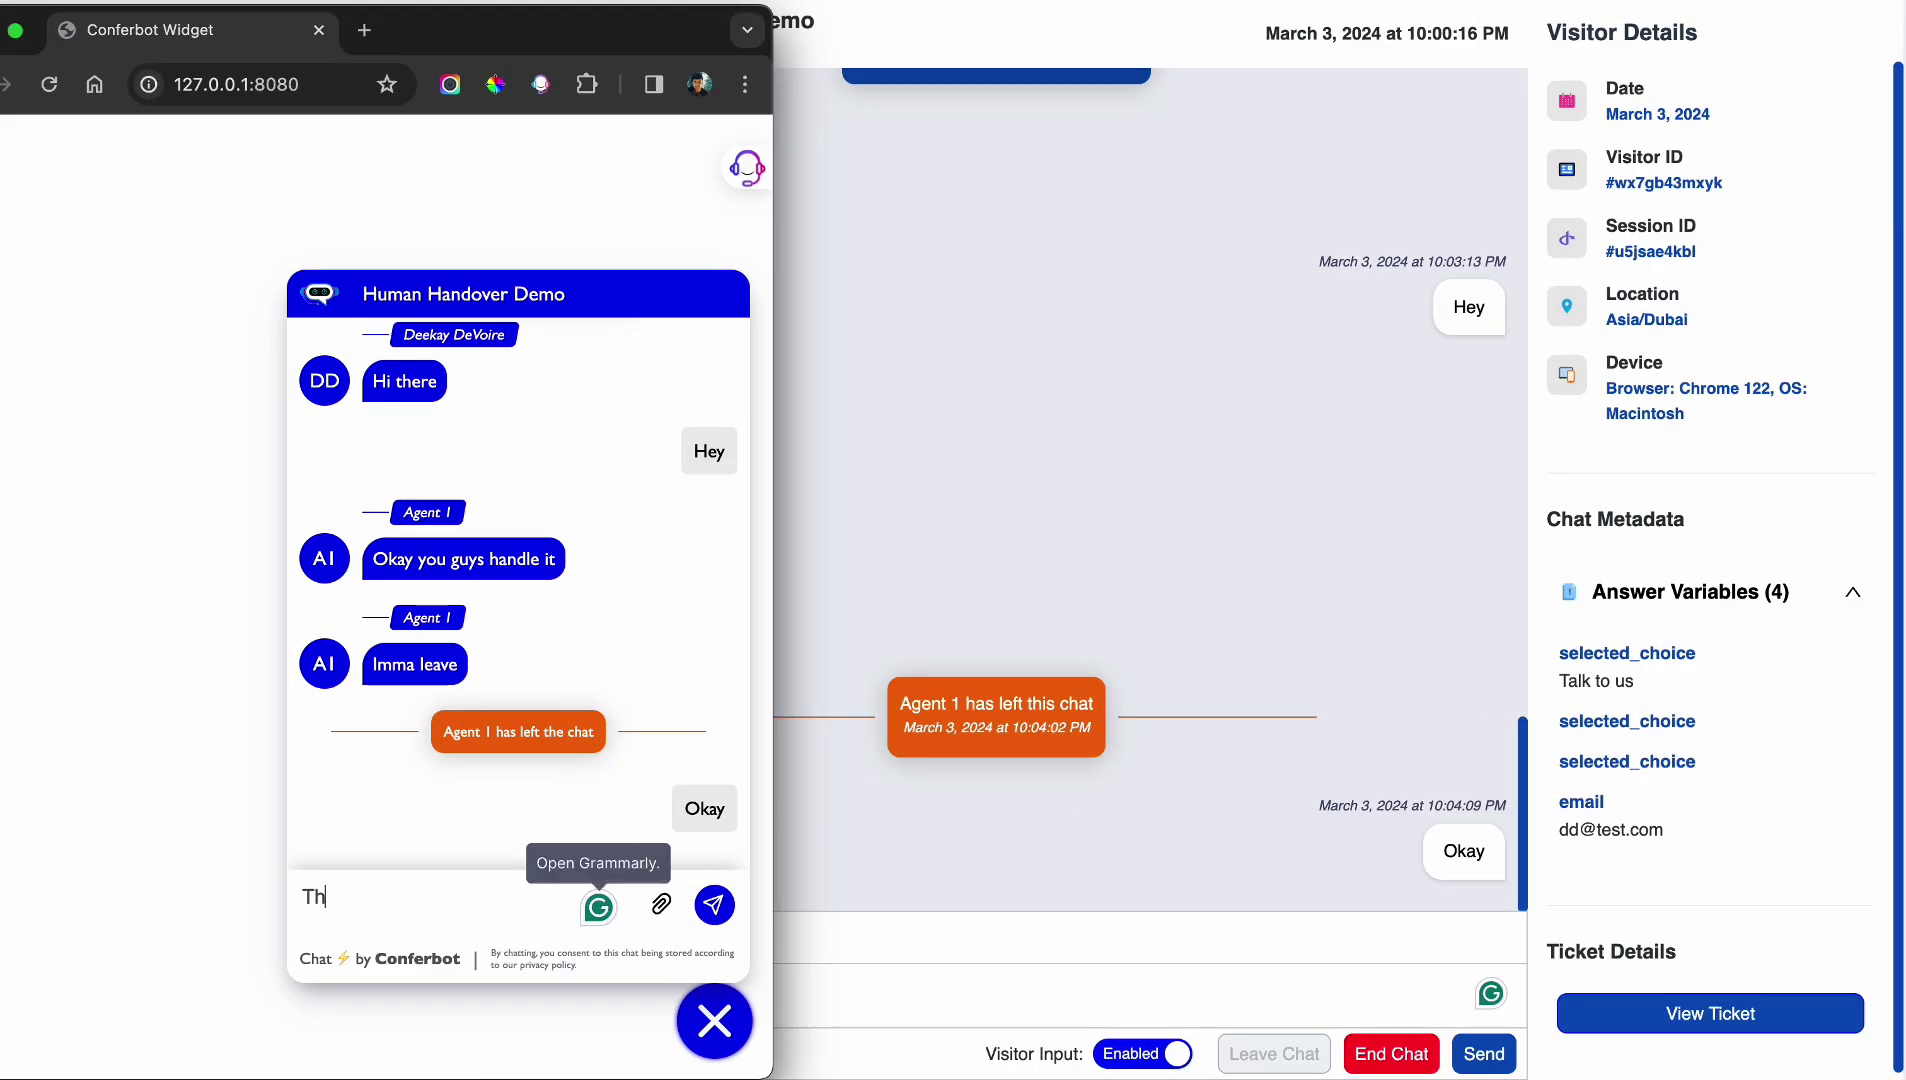
pyautogui.write('anks that helped')
pyautogui.press('Return')
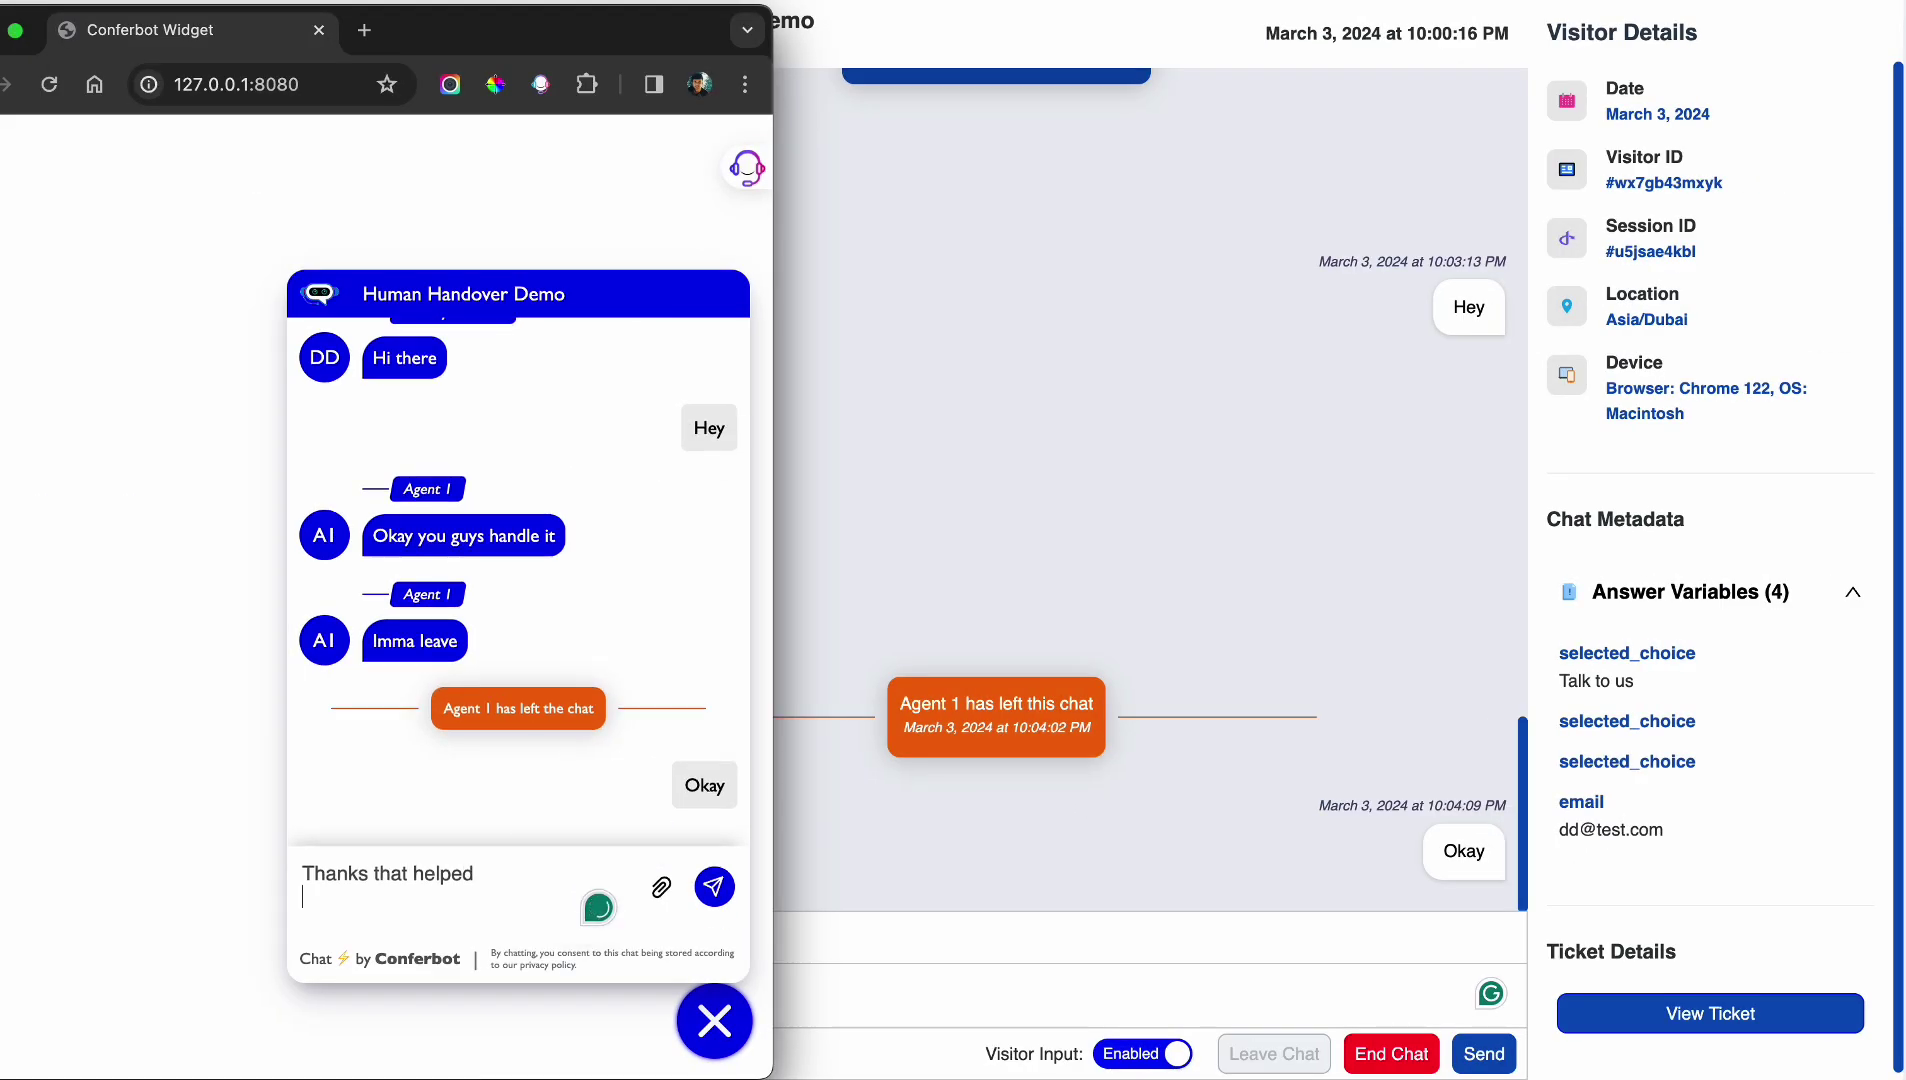
# - End the chat as the admin and answer the post-chat rating question with 9 in the widget
pyautogui.click(1378, 1055)
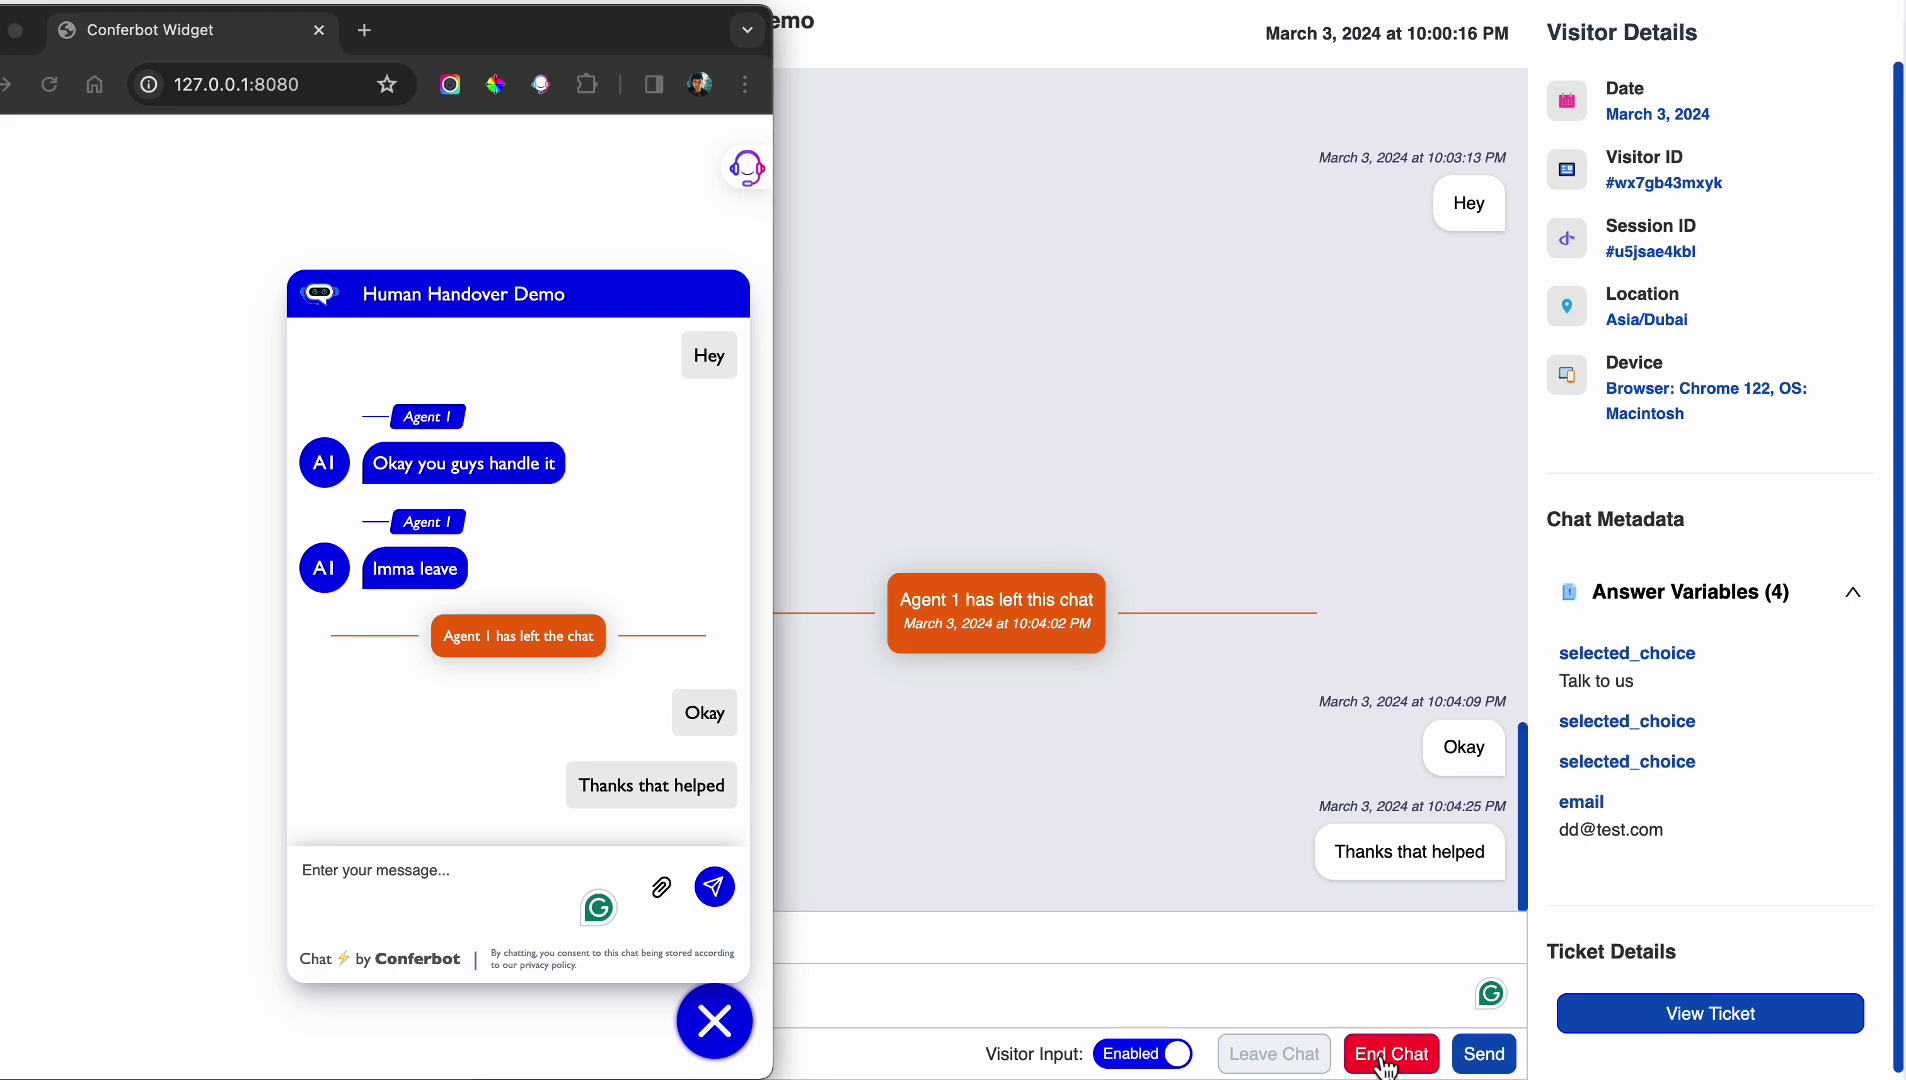
pyautogui.click(1122, 302)
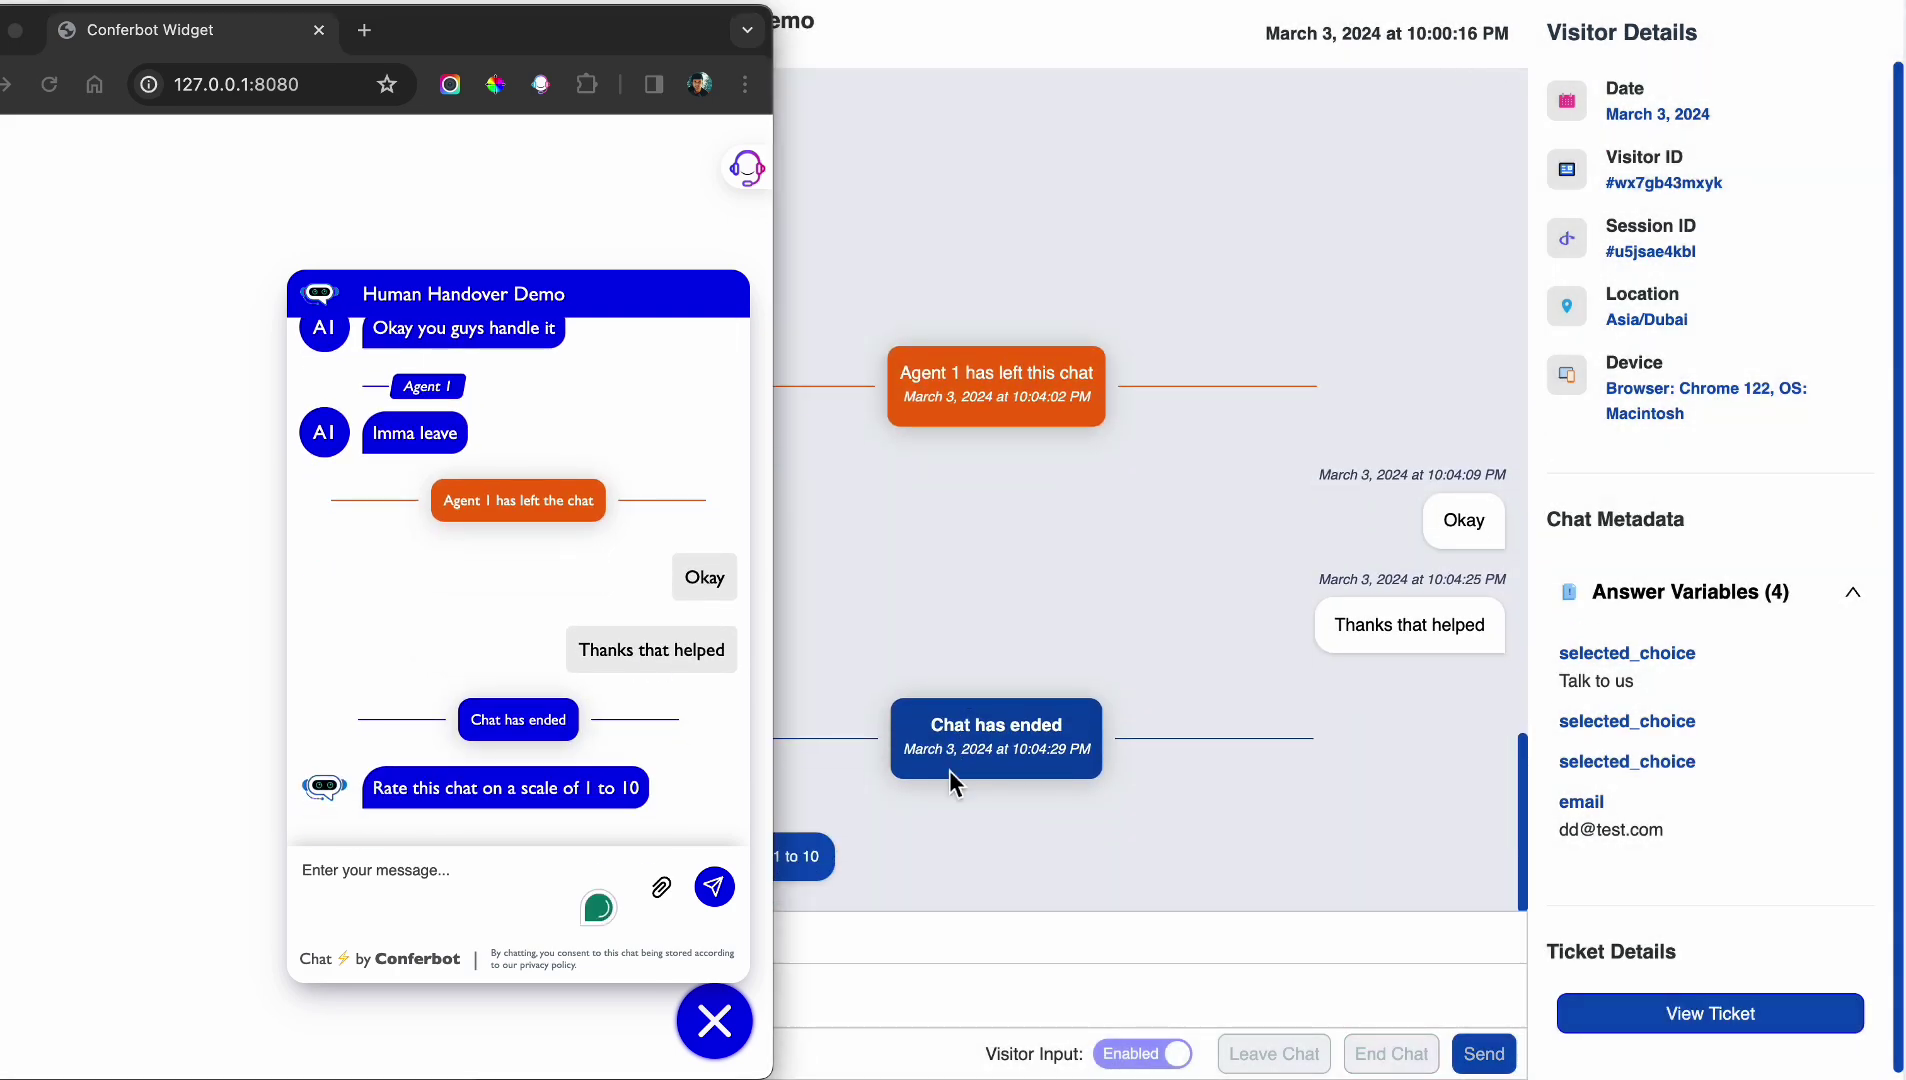
pyautogui.click(510, 880)
pyautogui.write('9')
pyautogui.press('Return')
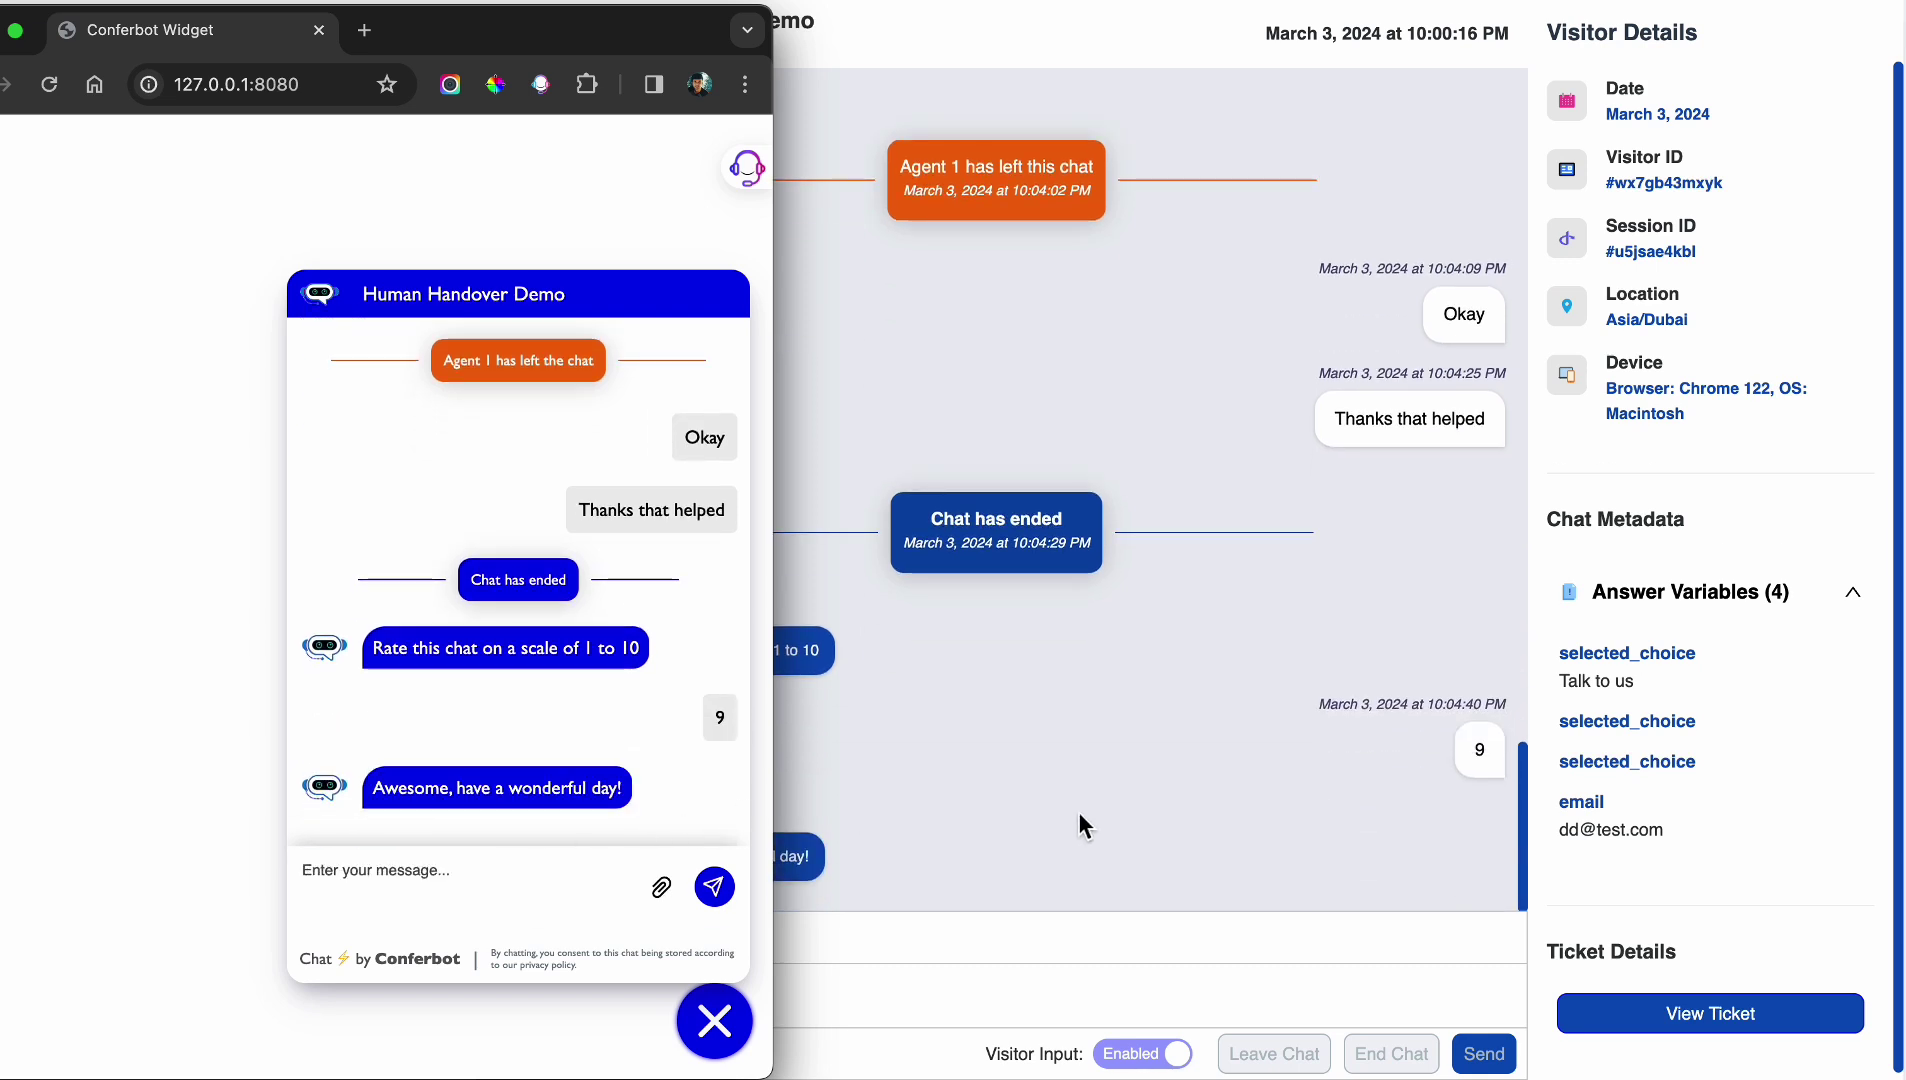
# - Move the widget window out of the way and open the Human Handover Demo bot in the builder
pyautogui.click(996, 779)
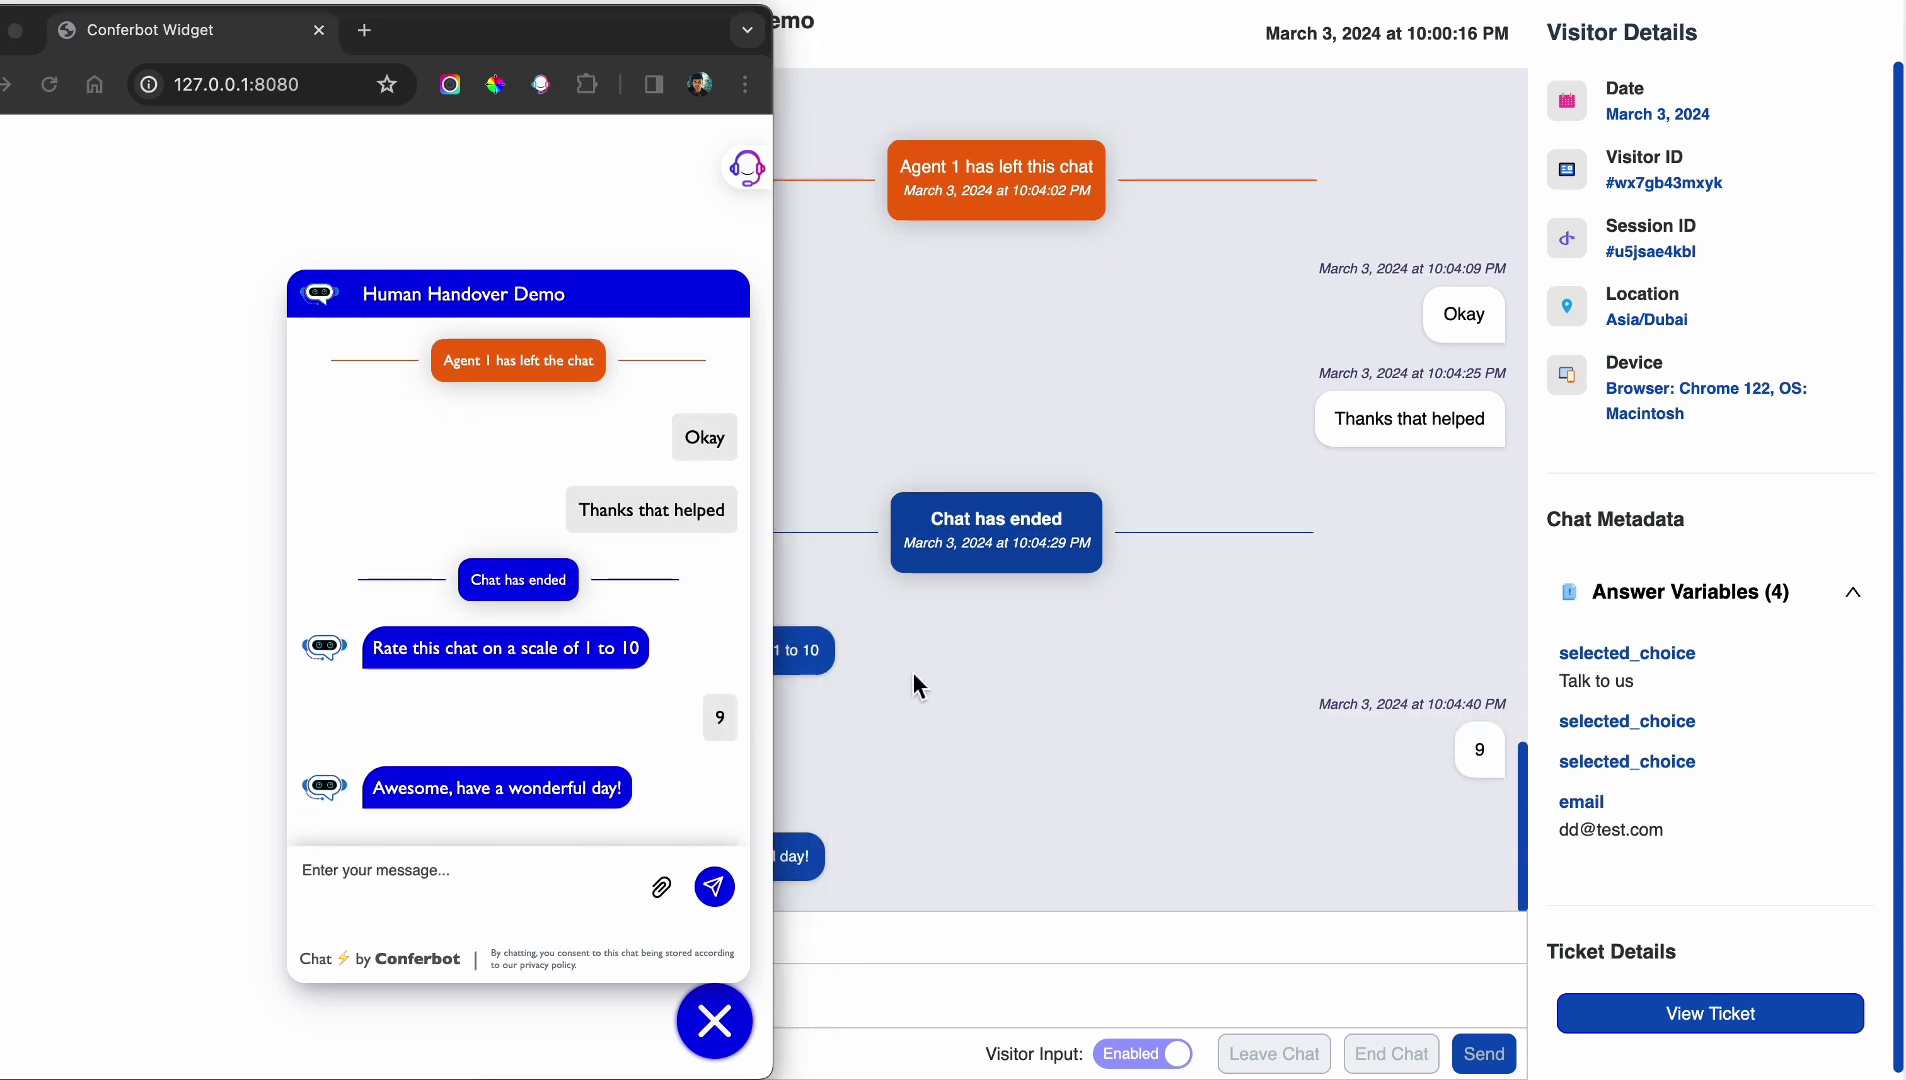
pyautogui.moveTo(447, 45); pyautogui.dragTo(1044, 46)
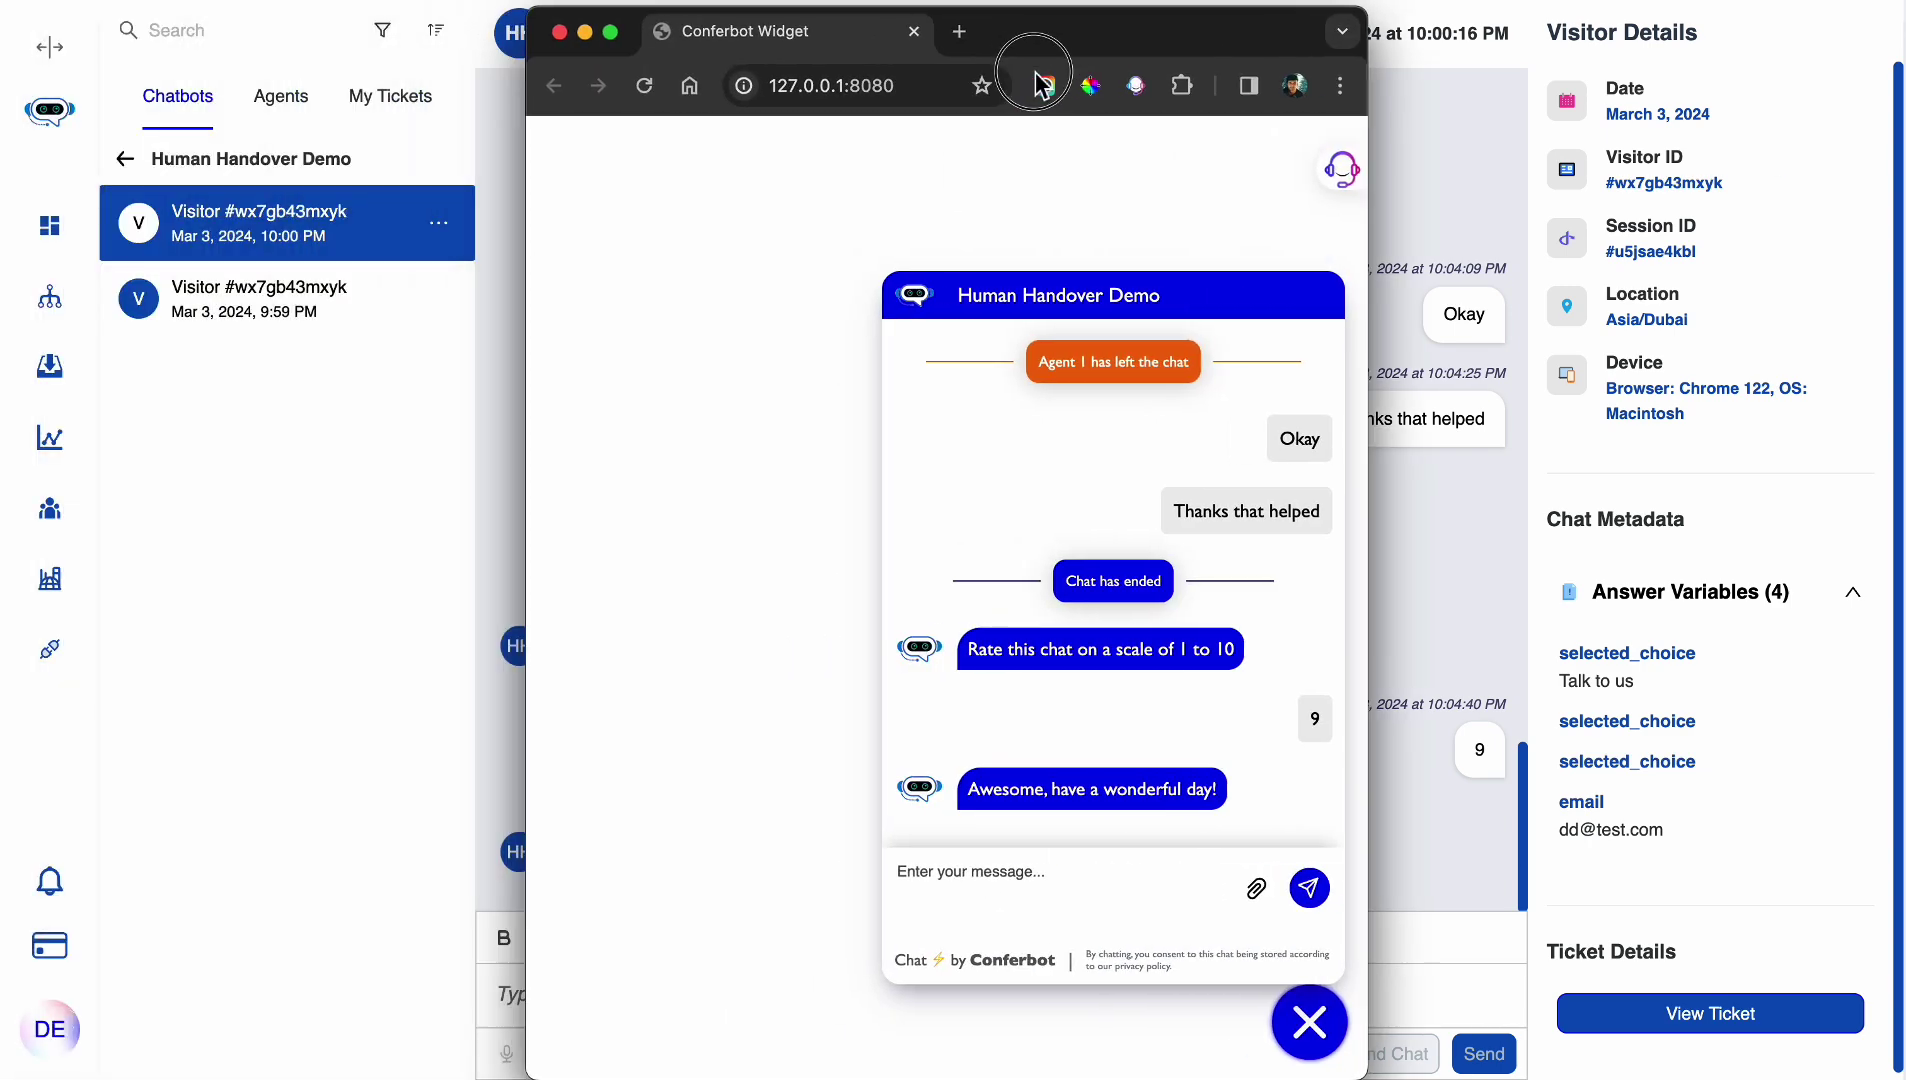
pyautogui.click(49, 297)
pyautogui.click(612, 32)
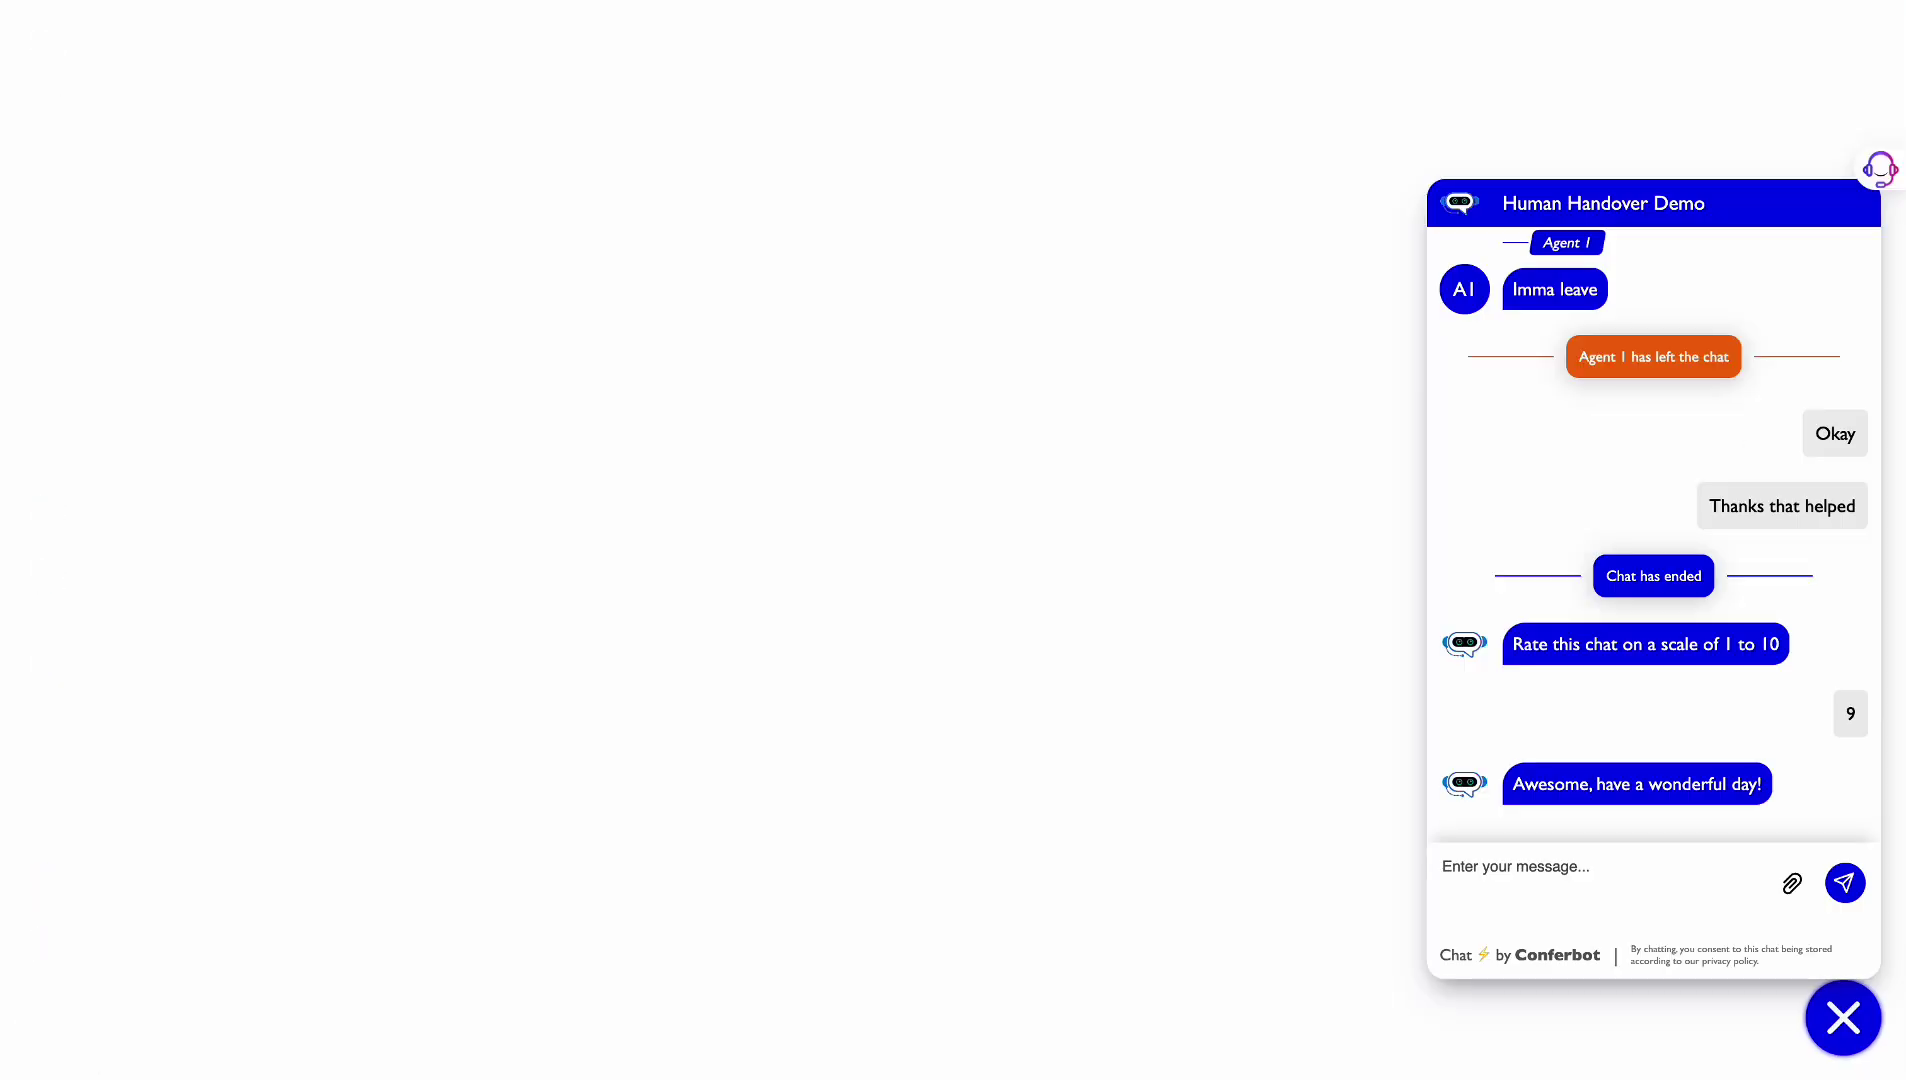
pyautogui.press('super+Tab')
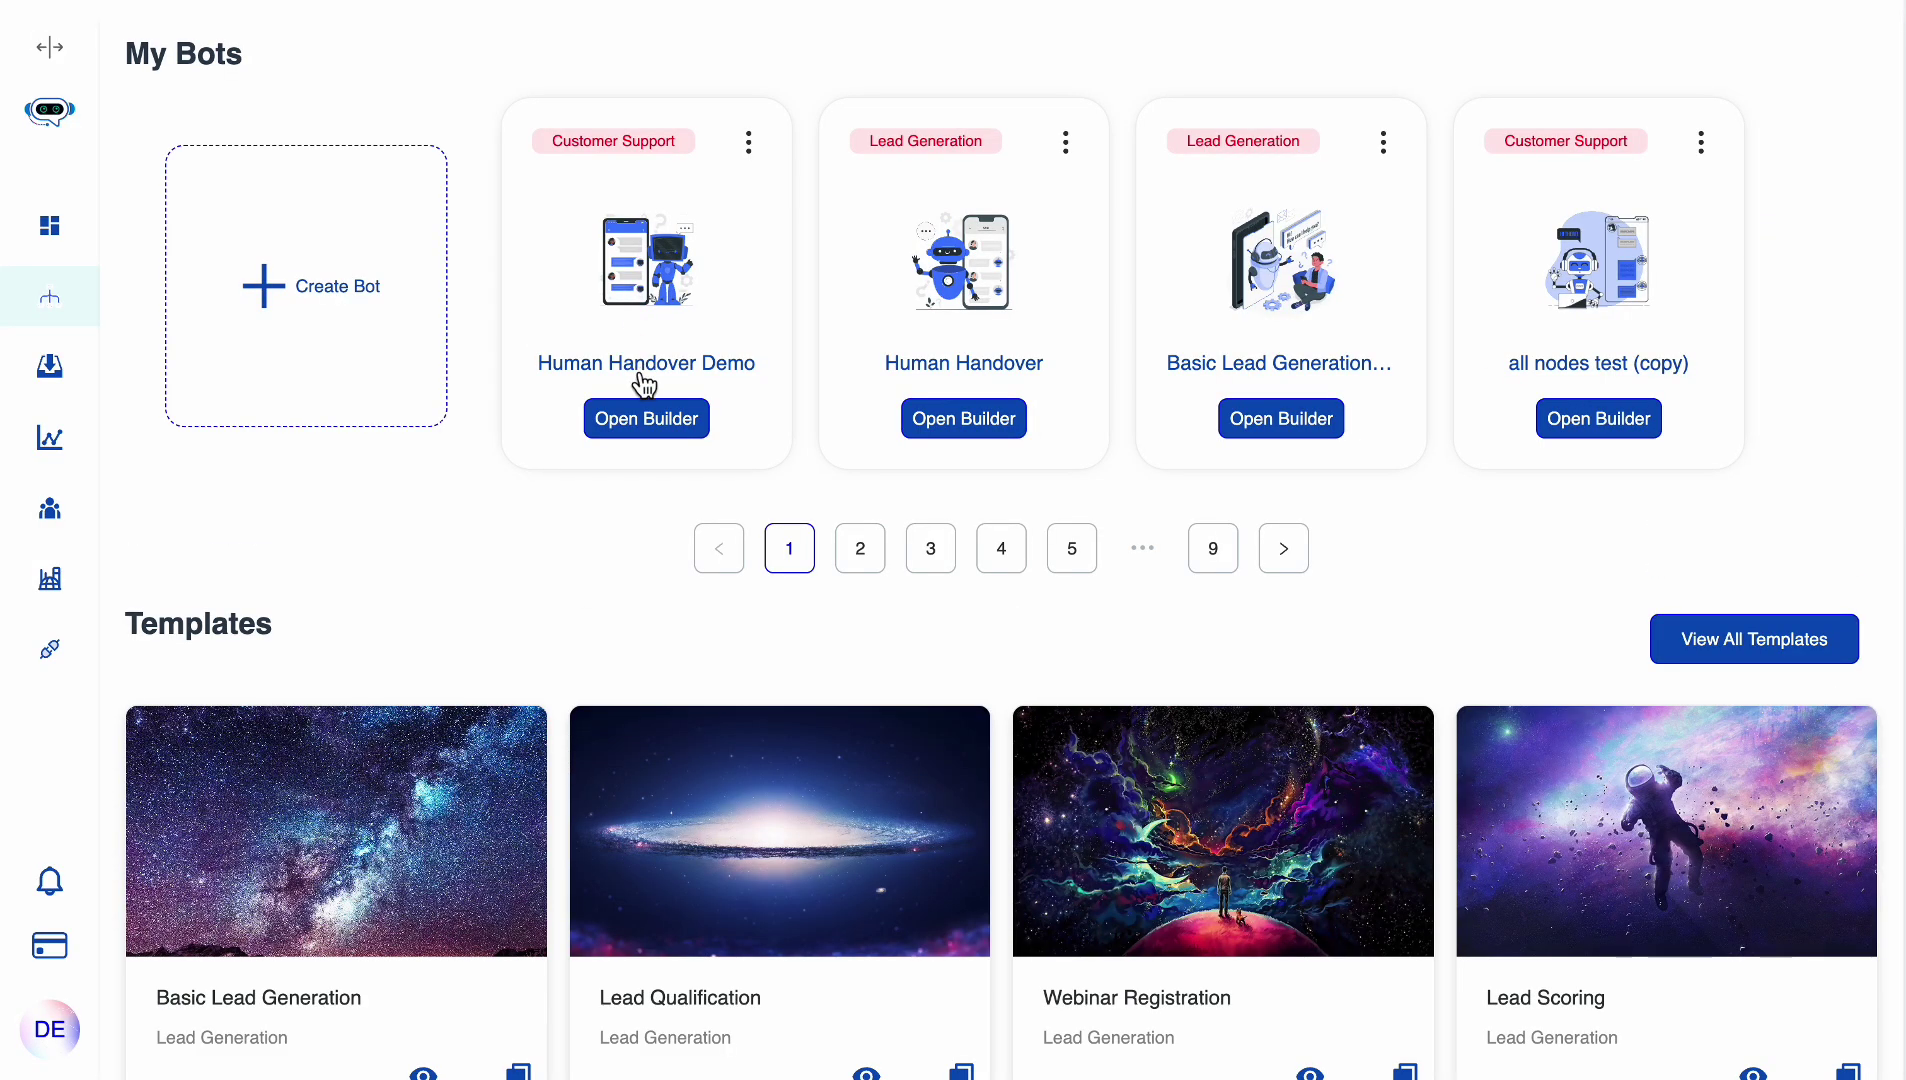
pyautogui.click(638, 406)
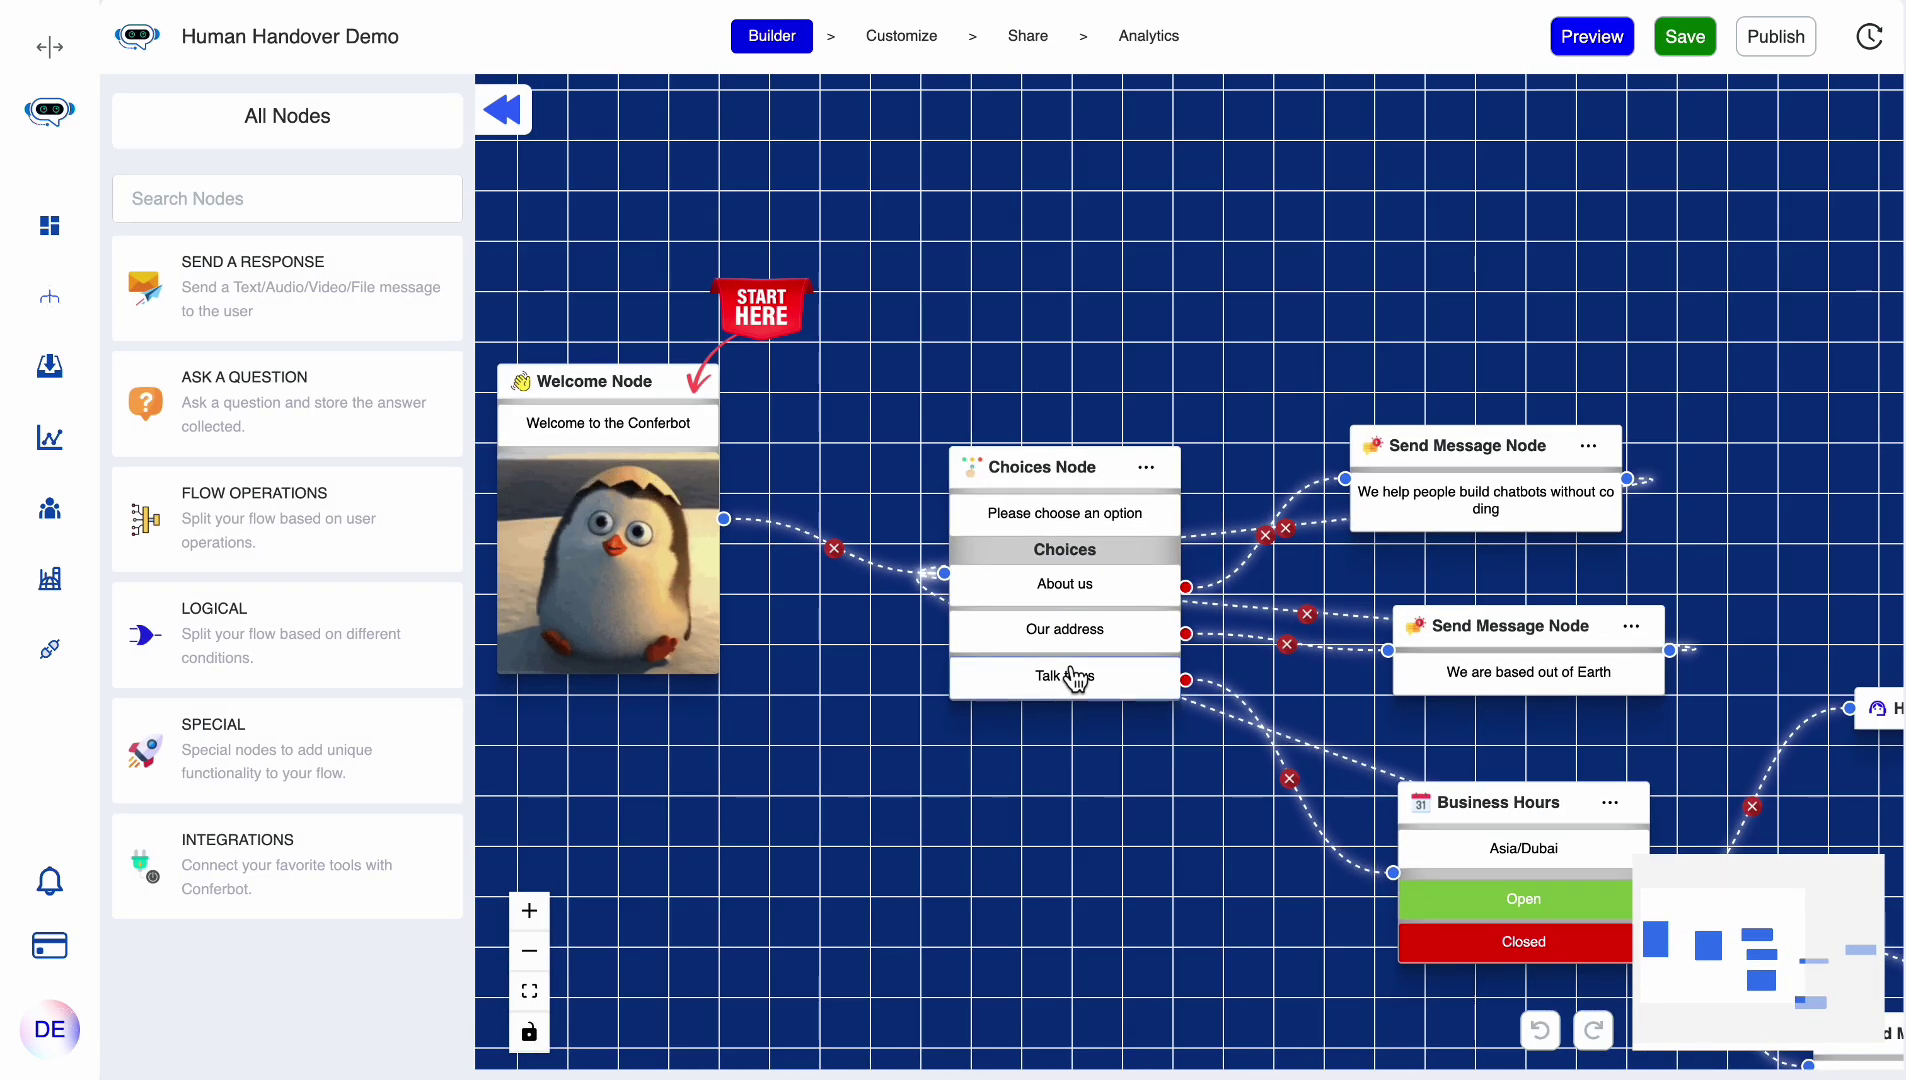
# - Examine the settings of the Choices, Business Hours and Human Handover nodes, including wait time, assignment, handover alerts and post-chat survey
pyautogui.click(1075, 680)
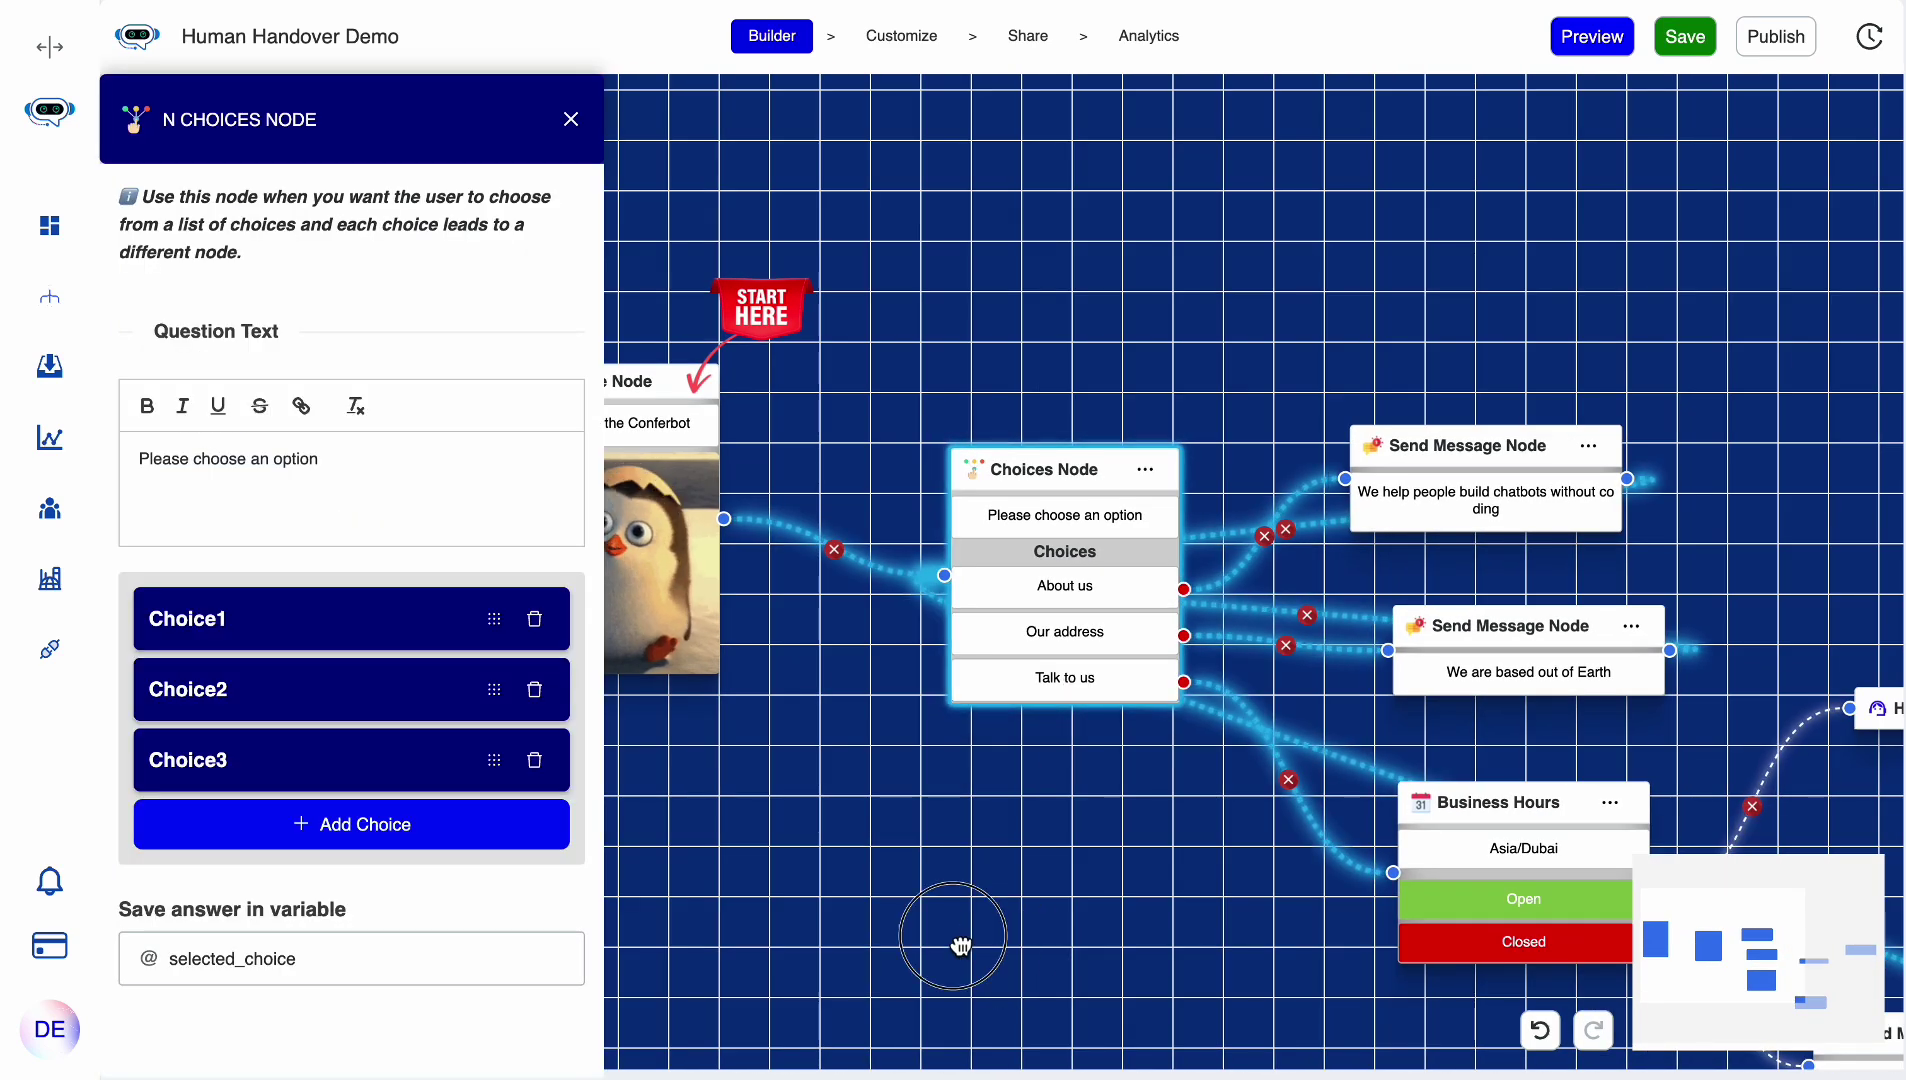
pyautogui.hscroll(5, 1100, 880)
pyautogui.click(1220, 797)
pyautogui.hscroll(5, 1021, 1000)
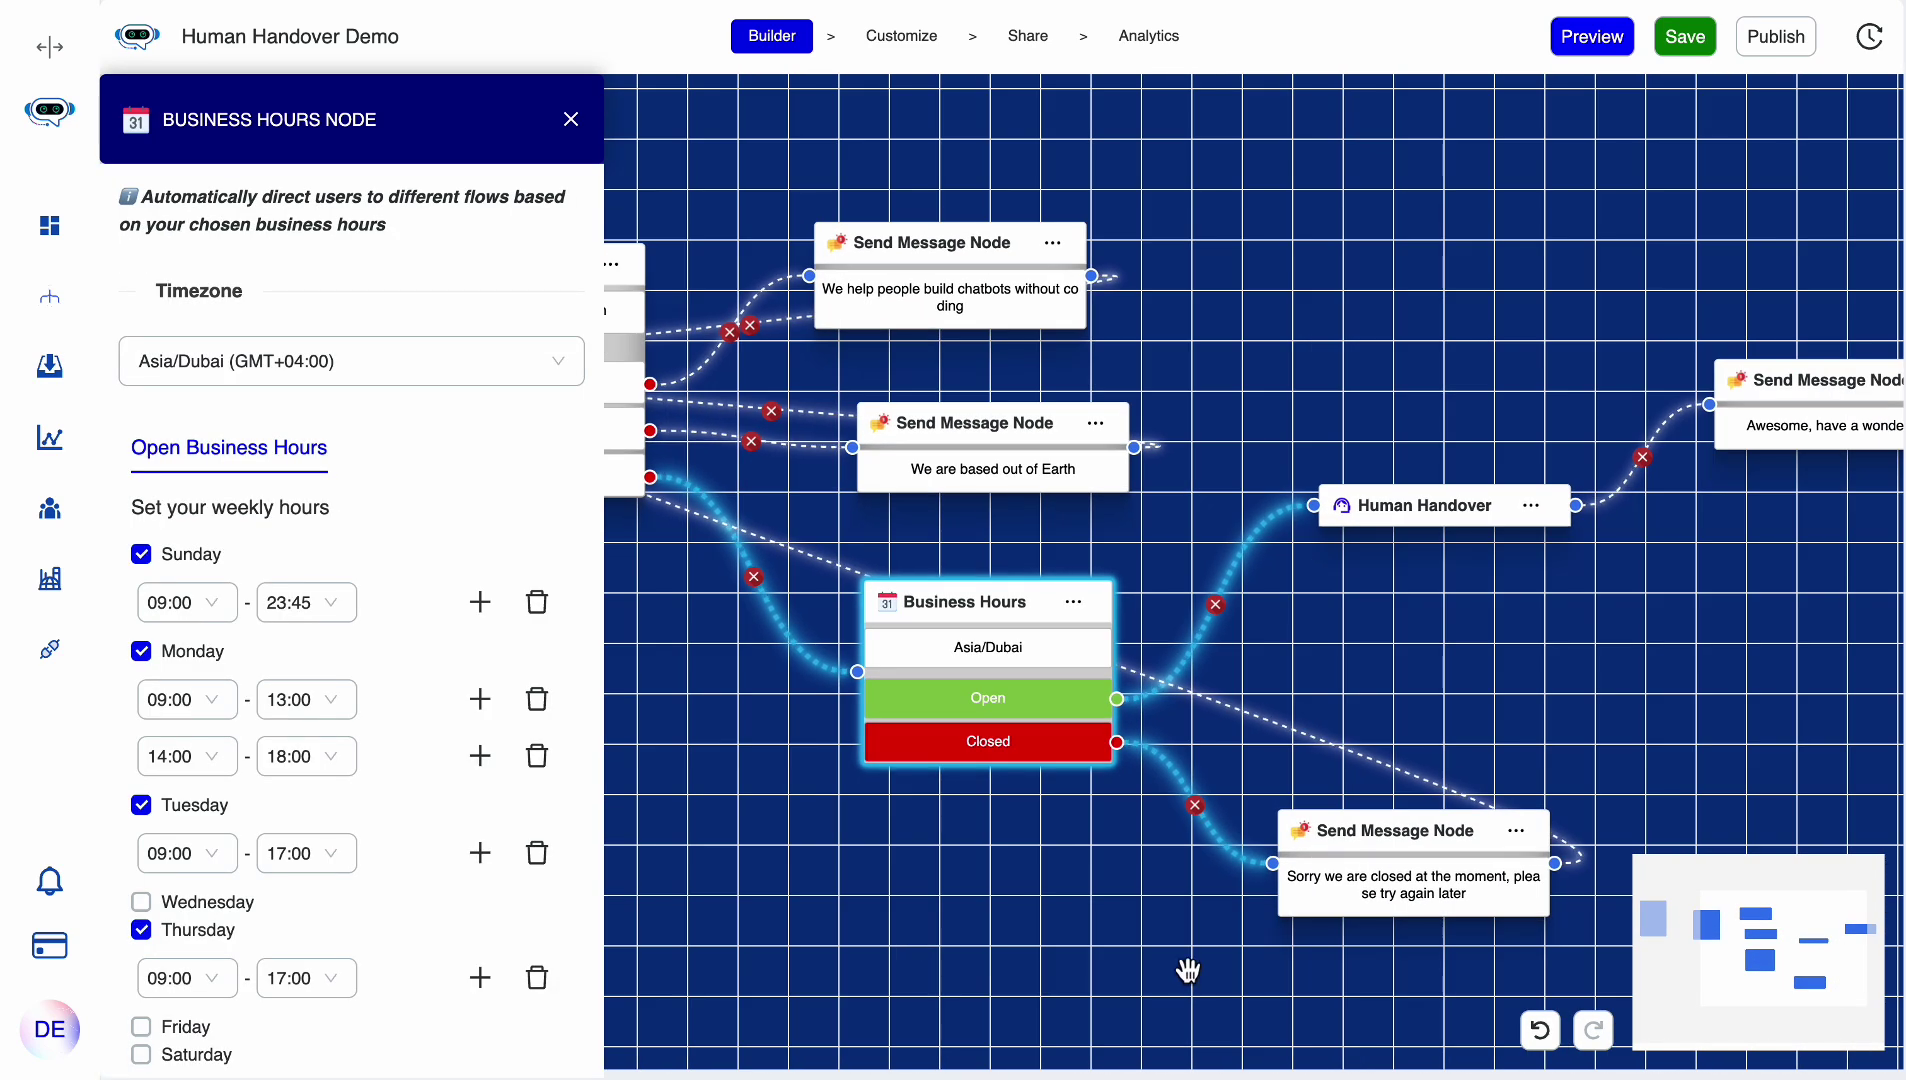
pyautogui.click(1391, 514)
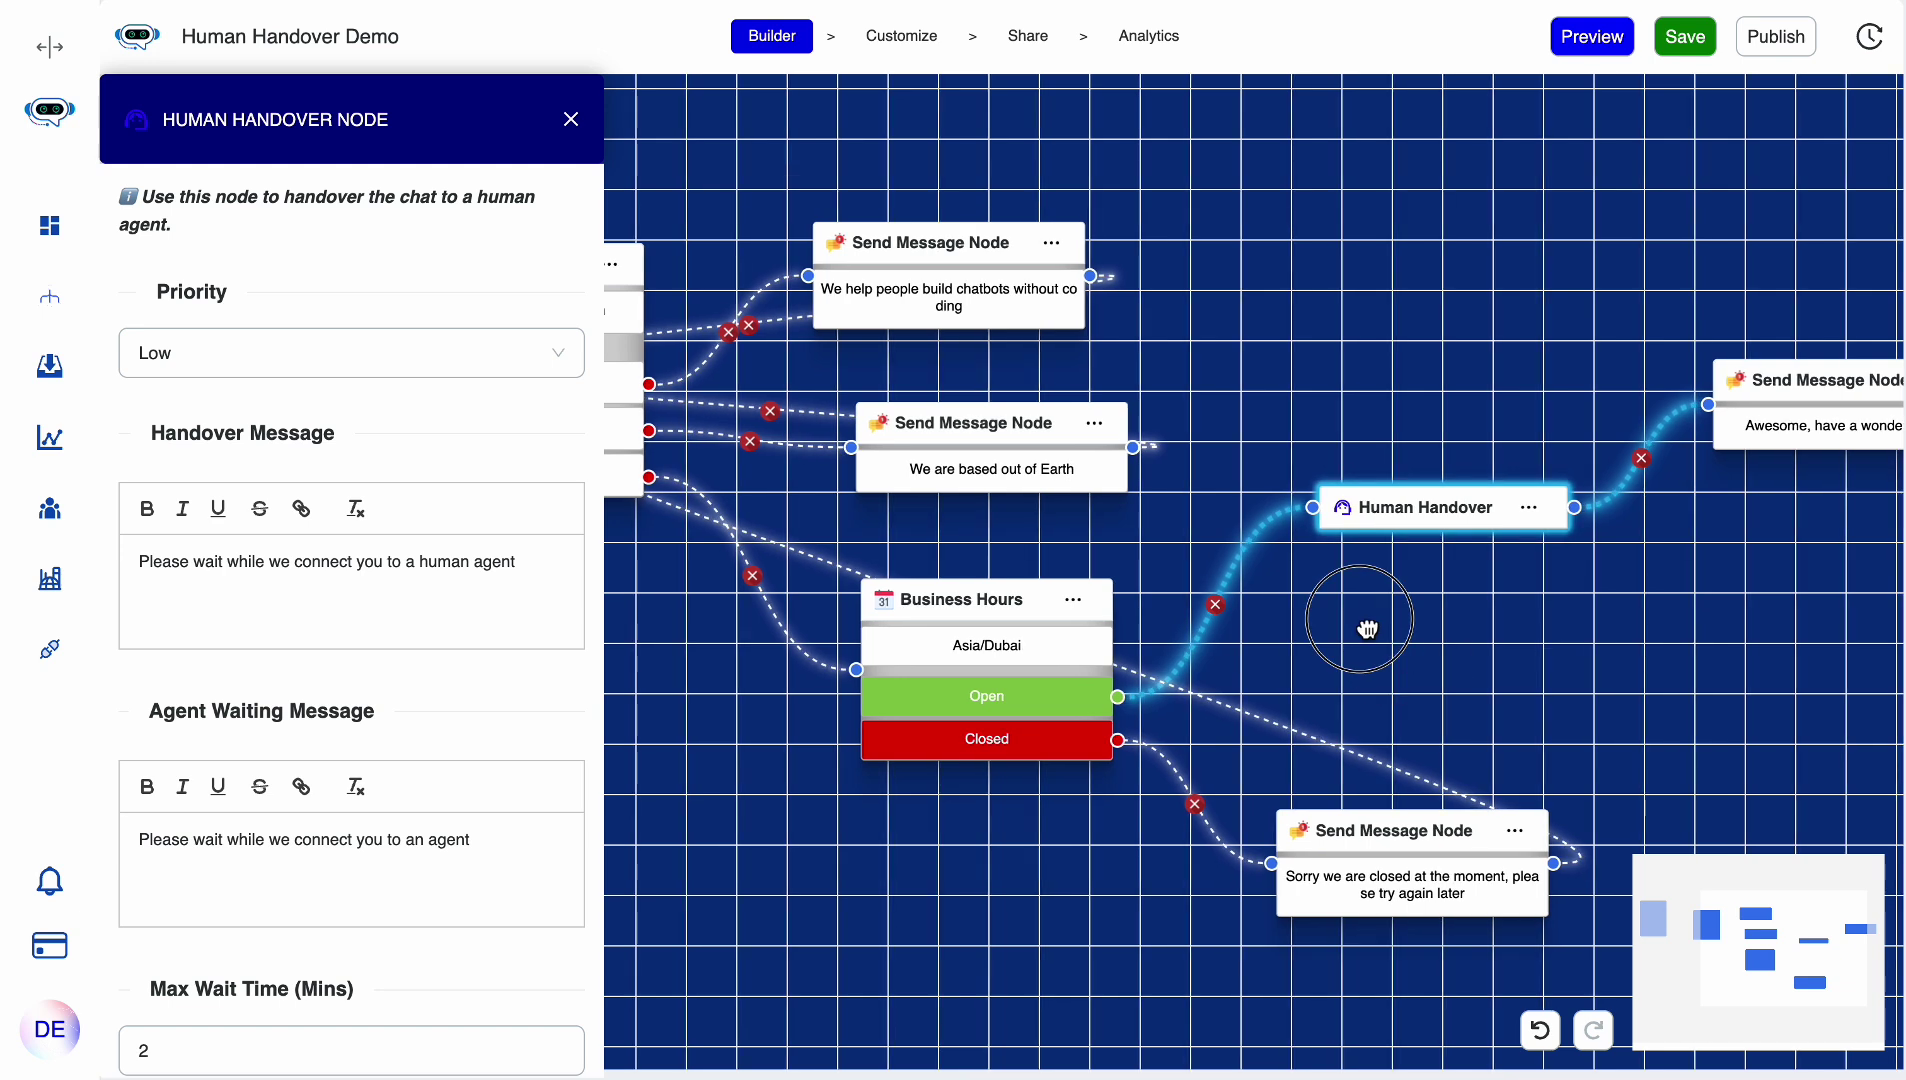
pyautogui.scroll(-5, 404, 800)
pyautogui.scroll(2, 319, 412)
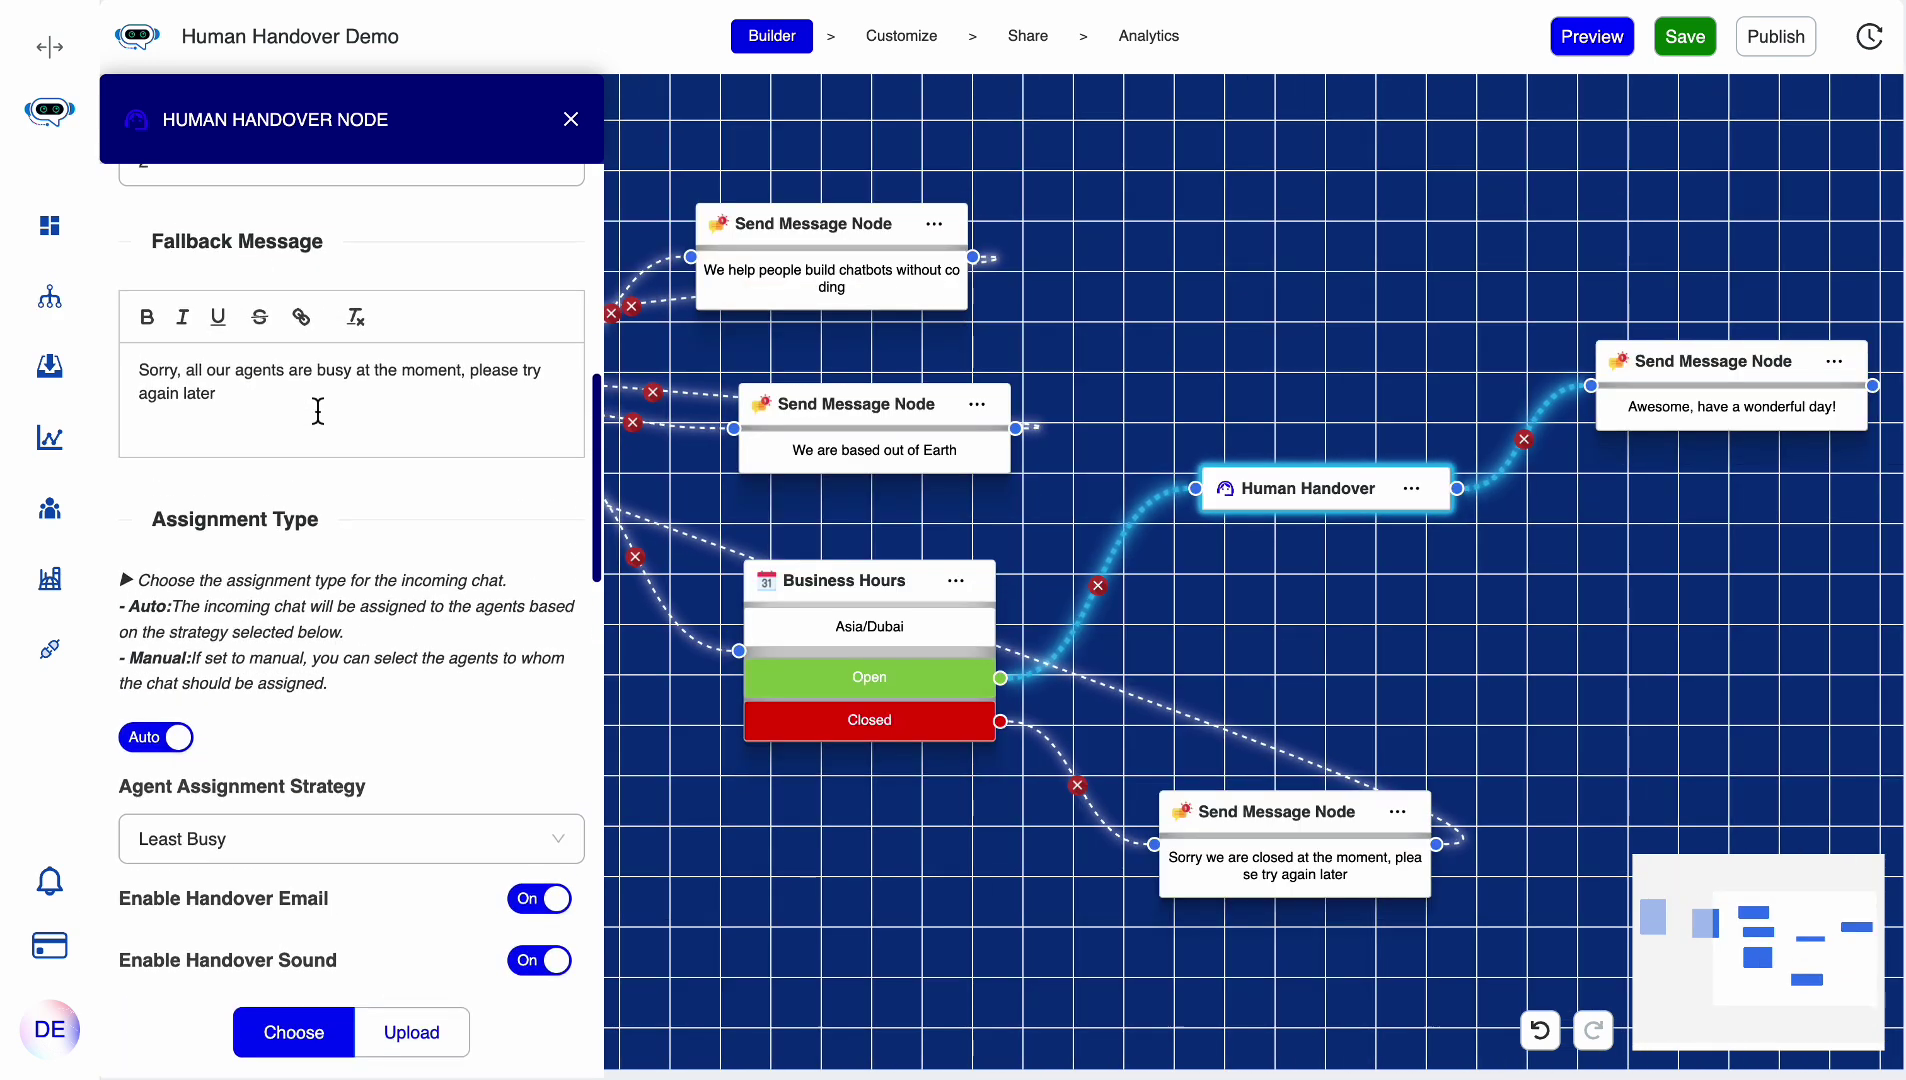
pyautogui.scroll(-10, 497, 681)
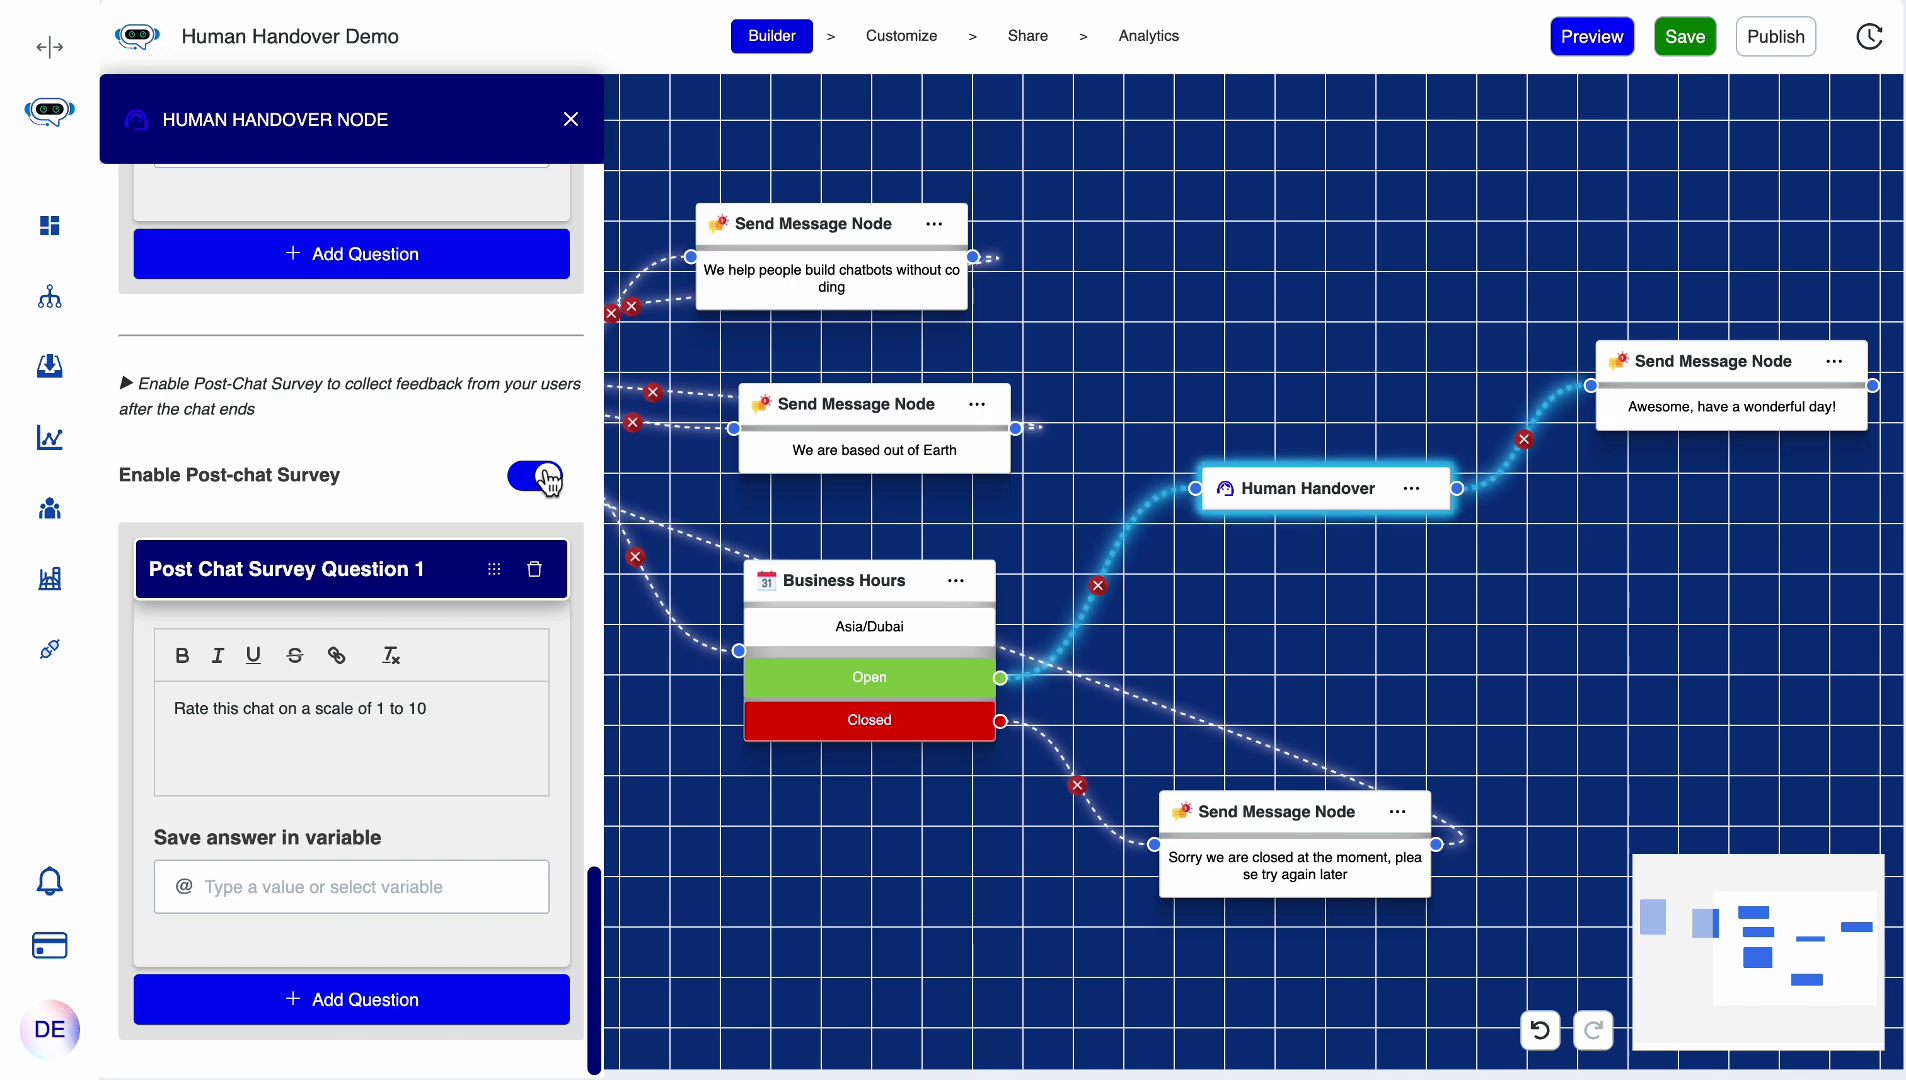
pyautogui.click(535, 478)
pyautogui.scroll(10, 520, 510)
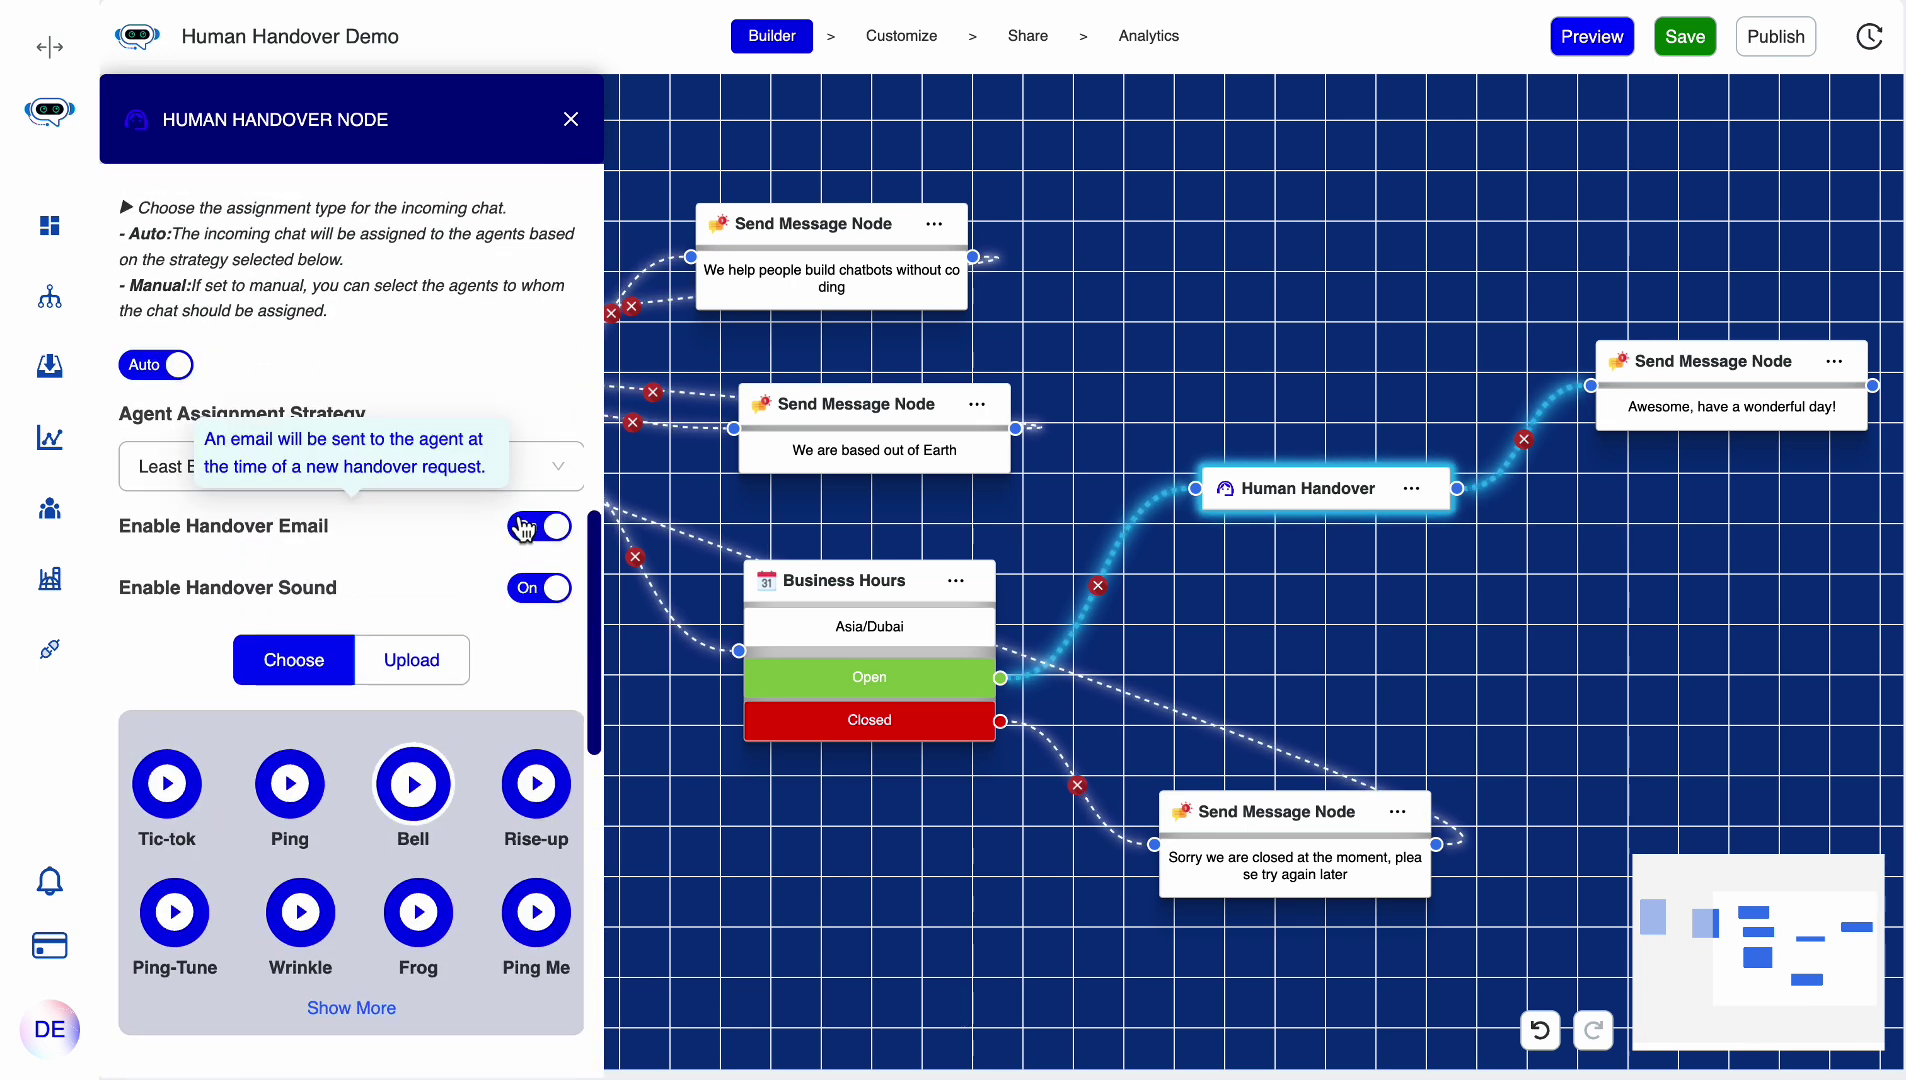
pyautogui.scroll(8, 514, 505)
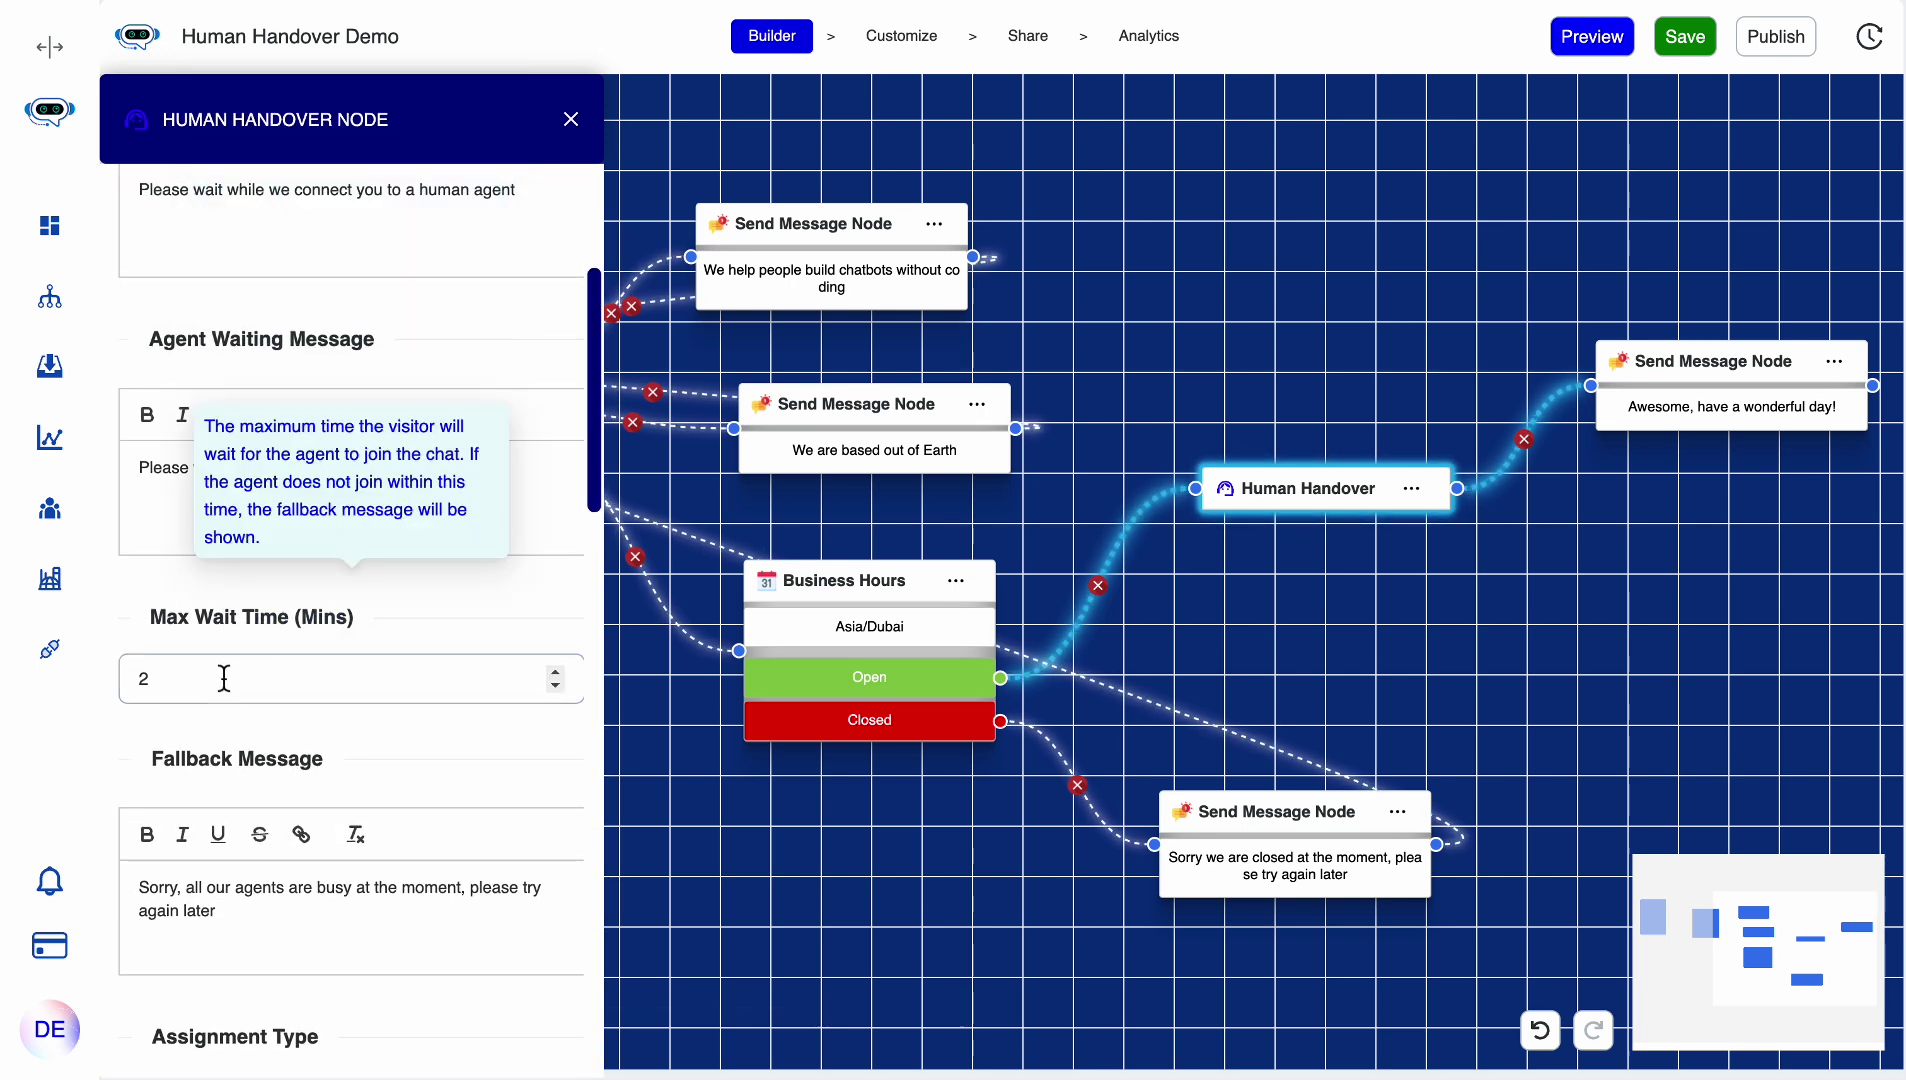
pyautogui.scroll(-5, 455, 782)
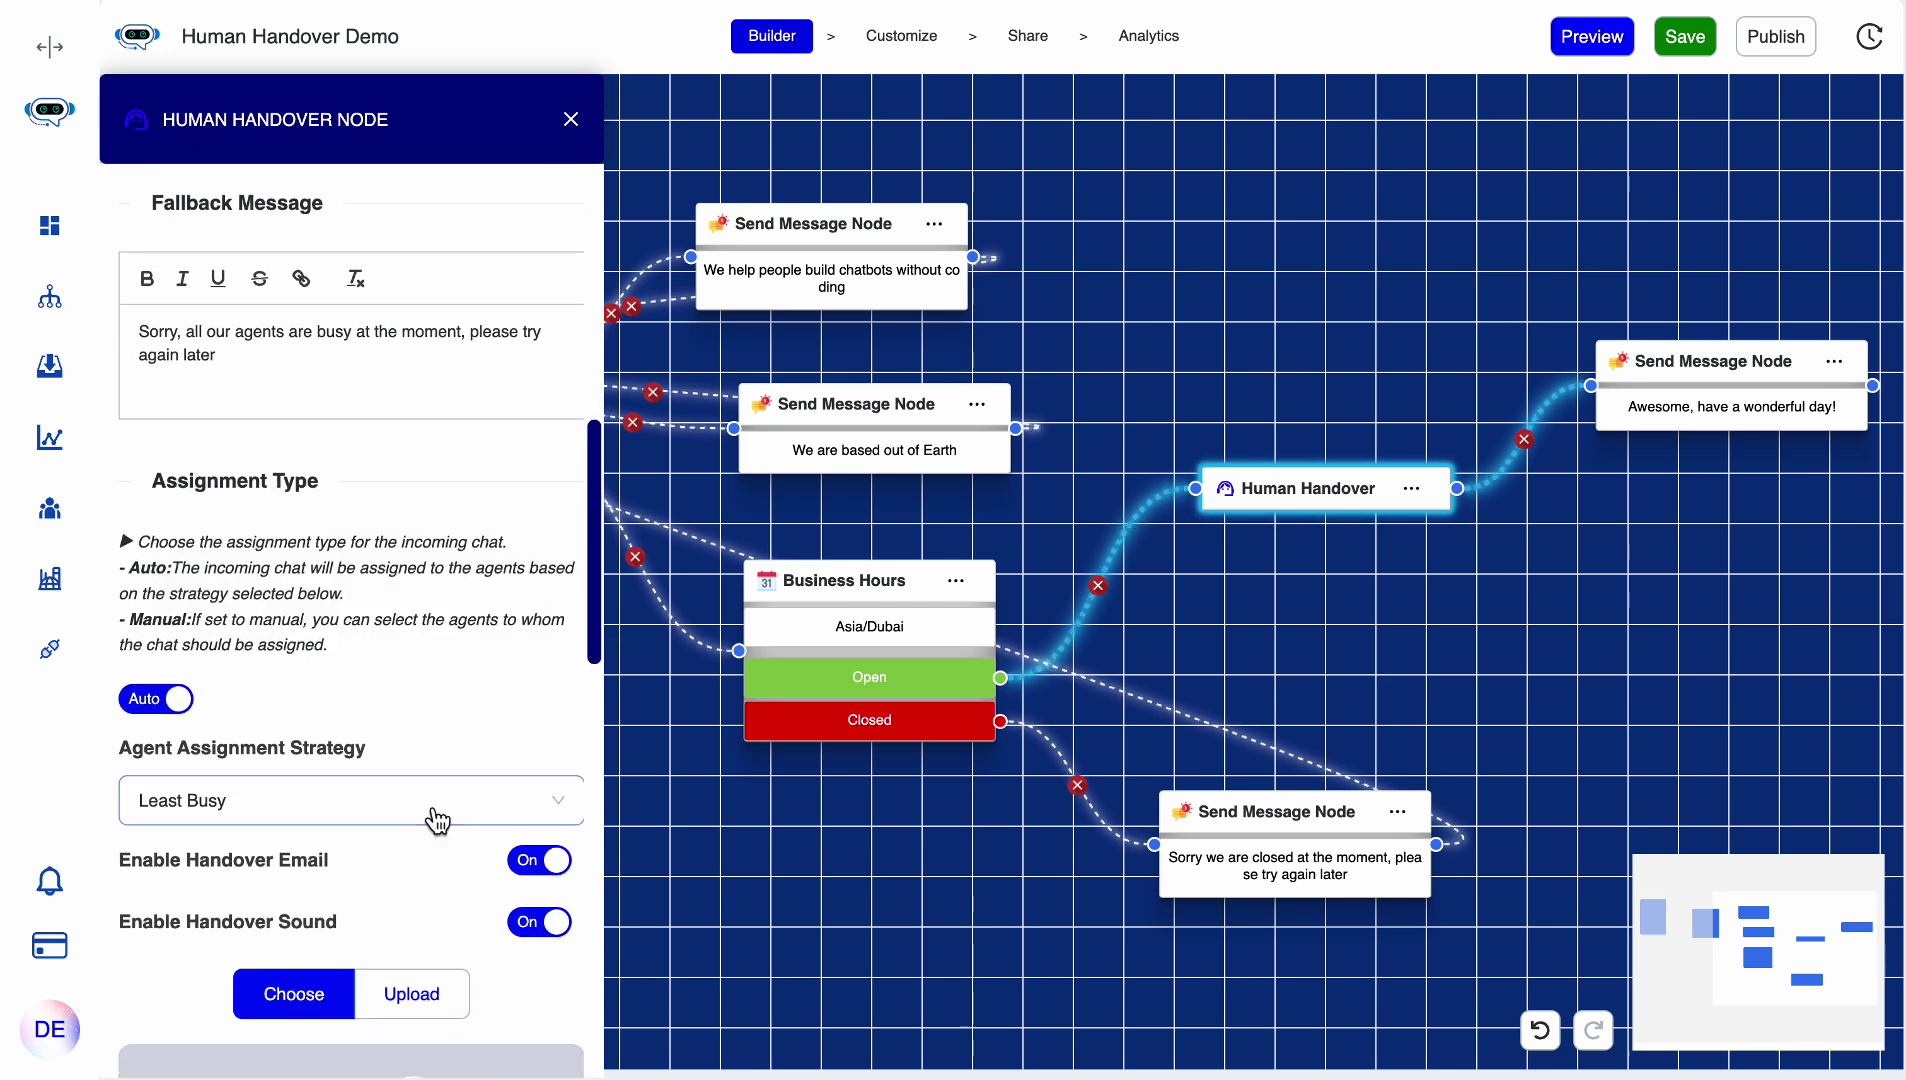
# - Switch the Human Handover node's assignment type to Manual and save the flow
pyautogui.click(182, 698)
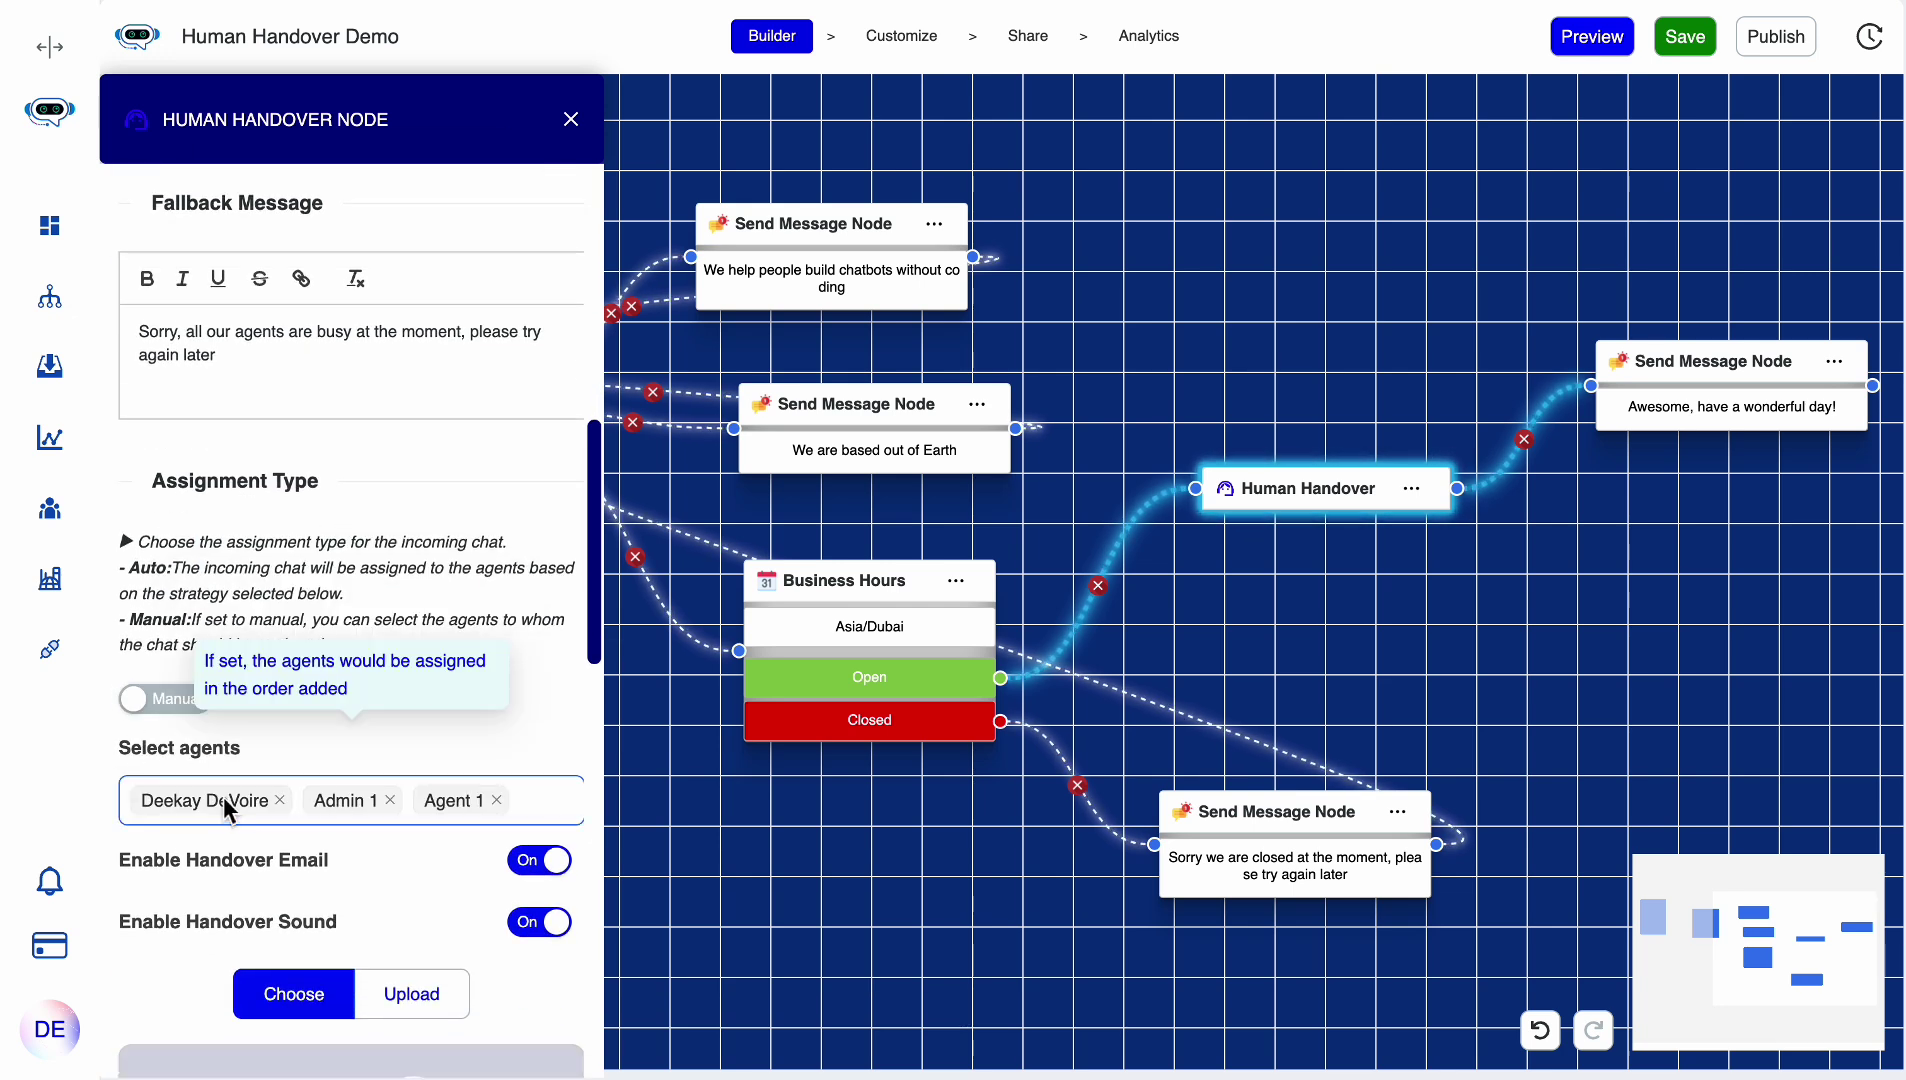
pyautogui.click(1690, 40)
pyautogui.click(1836, 66)
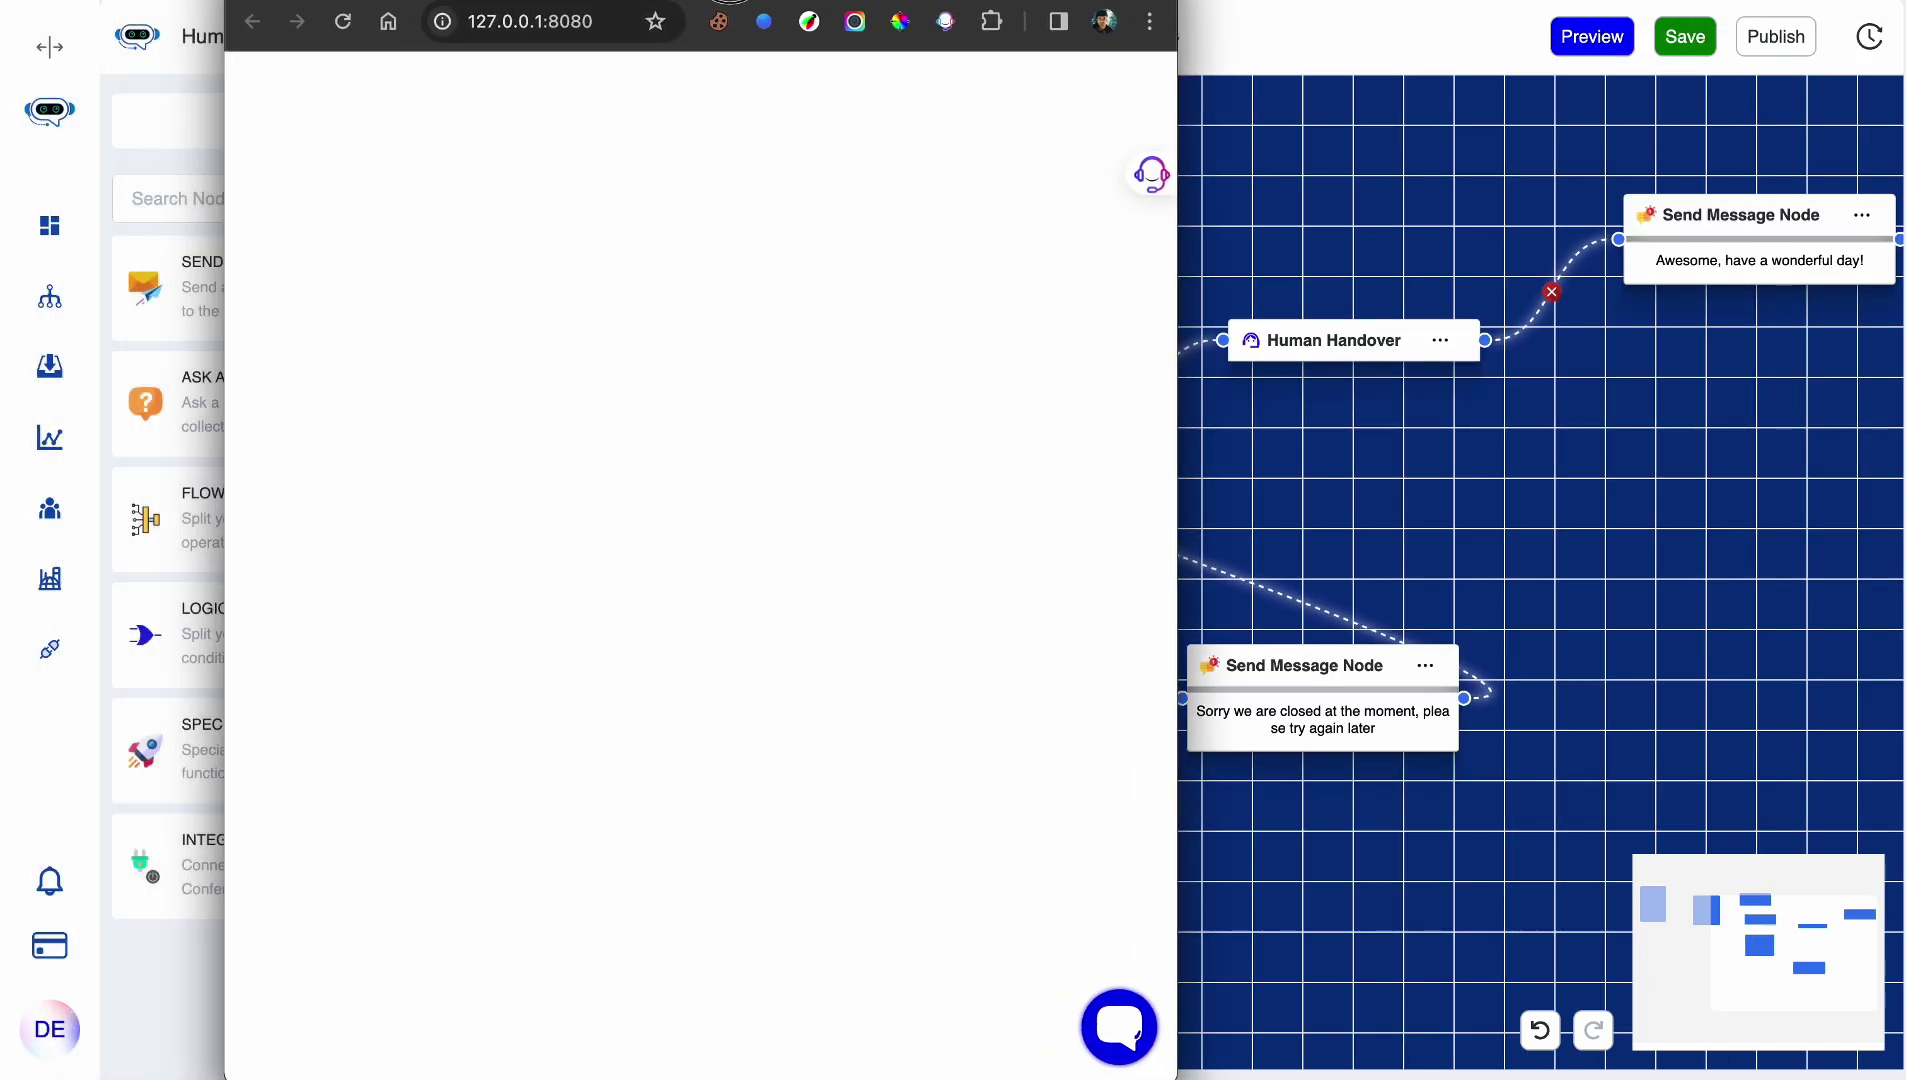
# - Open the chat in the widget test page and resize its window to fit beside the builder's handover nodes
pyautogui.click(998, 1030)
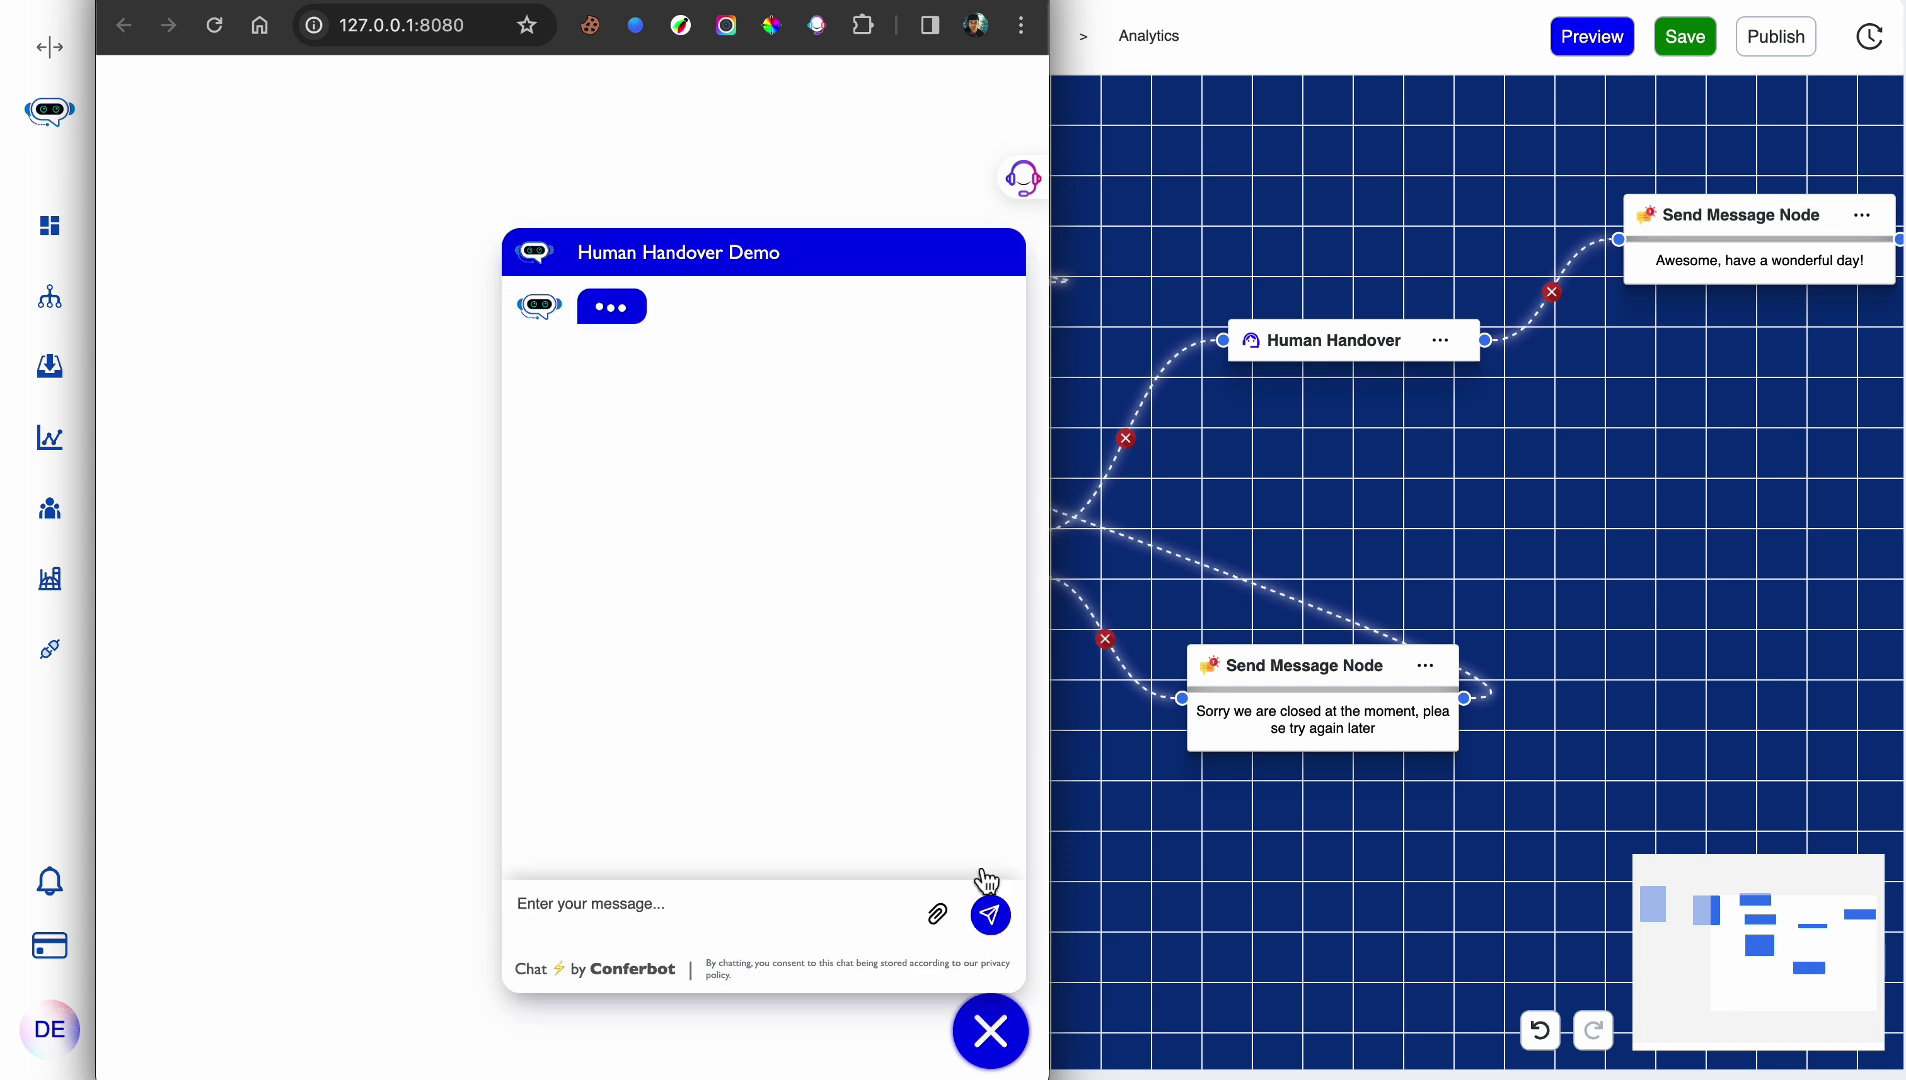
pyautogui.moveTo(1055, 94); pyautogui.dragTo(707, 86)
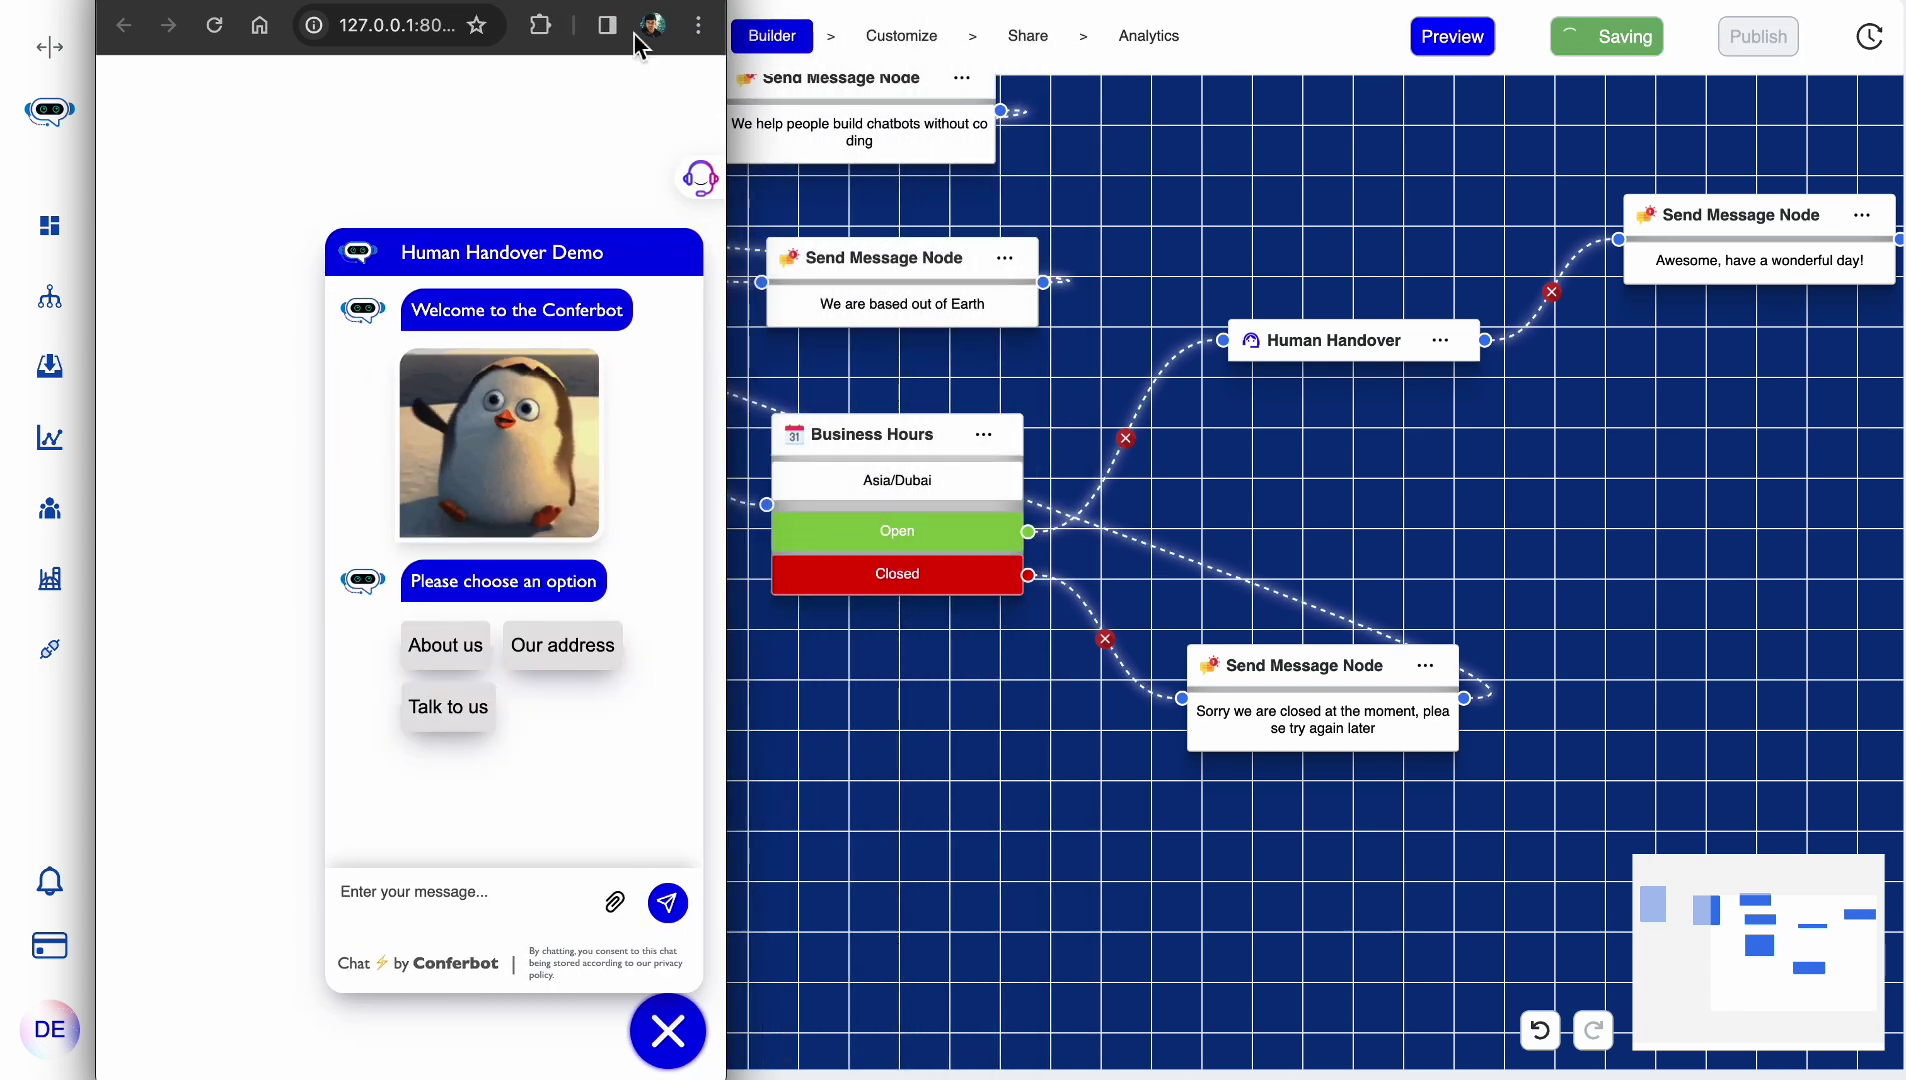
pyautogui.moveTo(96, 243); pyautogui.dragTo(5, 240)
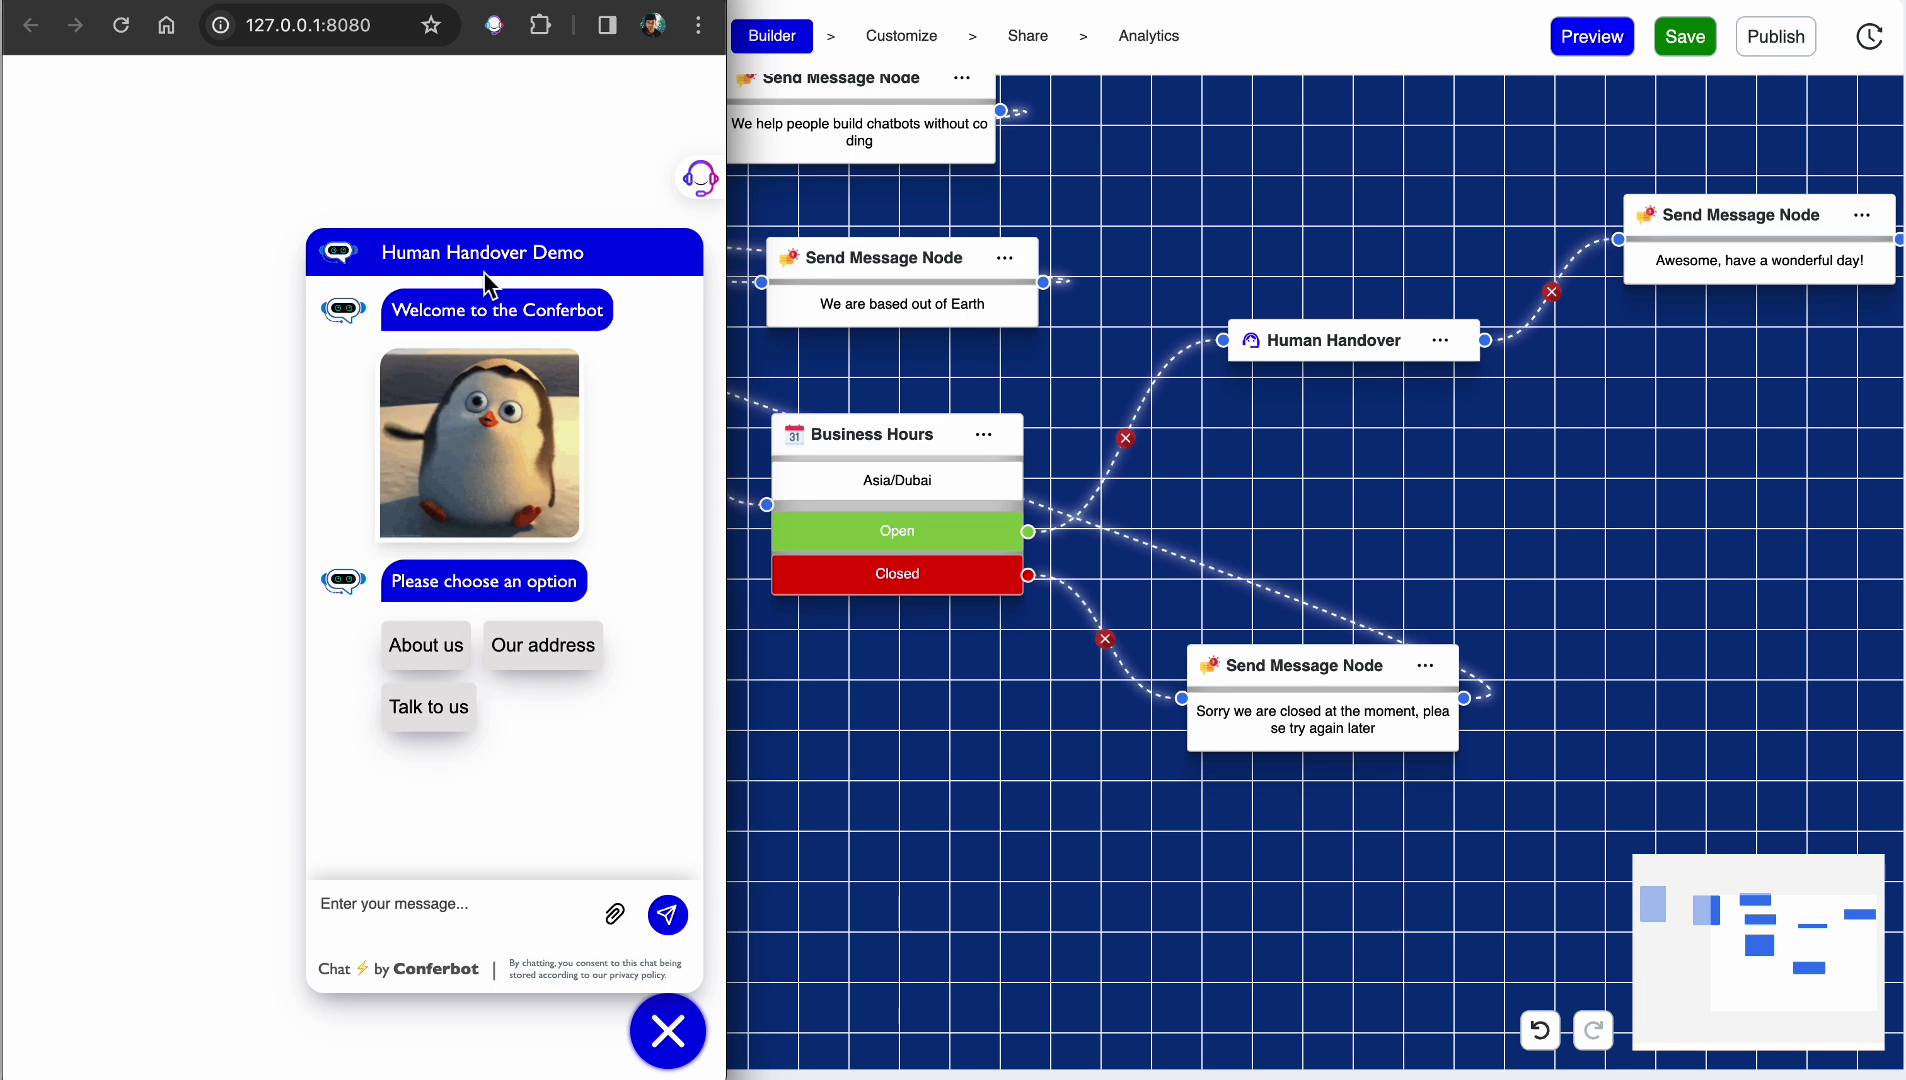
pyautogui.moveTo(848, 275); pyautogui.dragTo(862, 275)
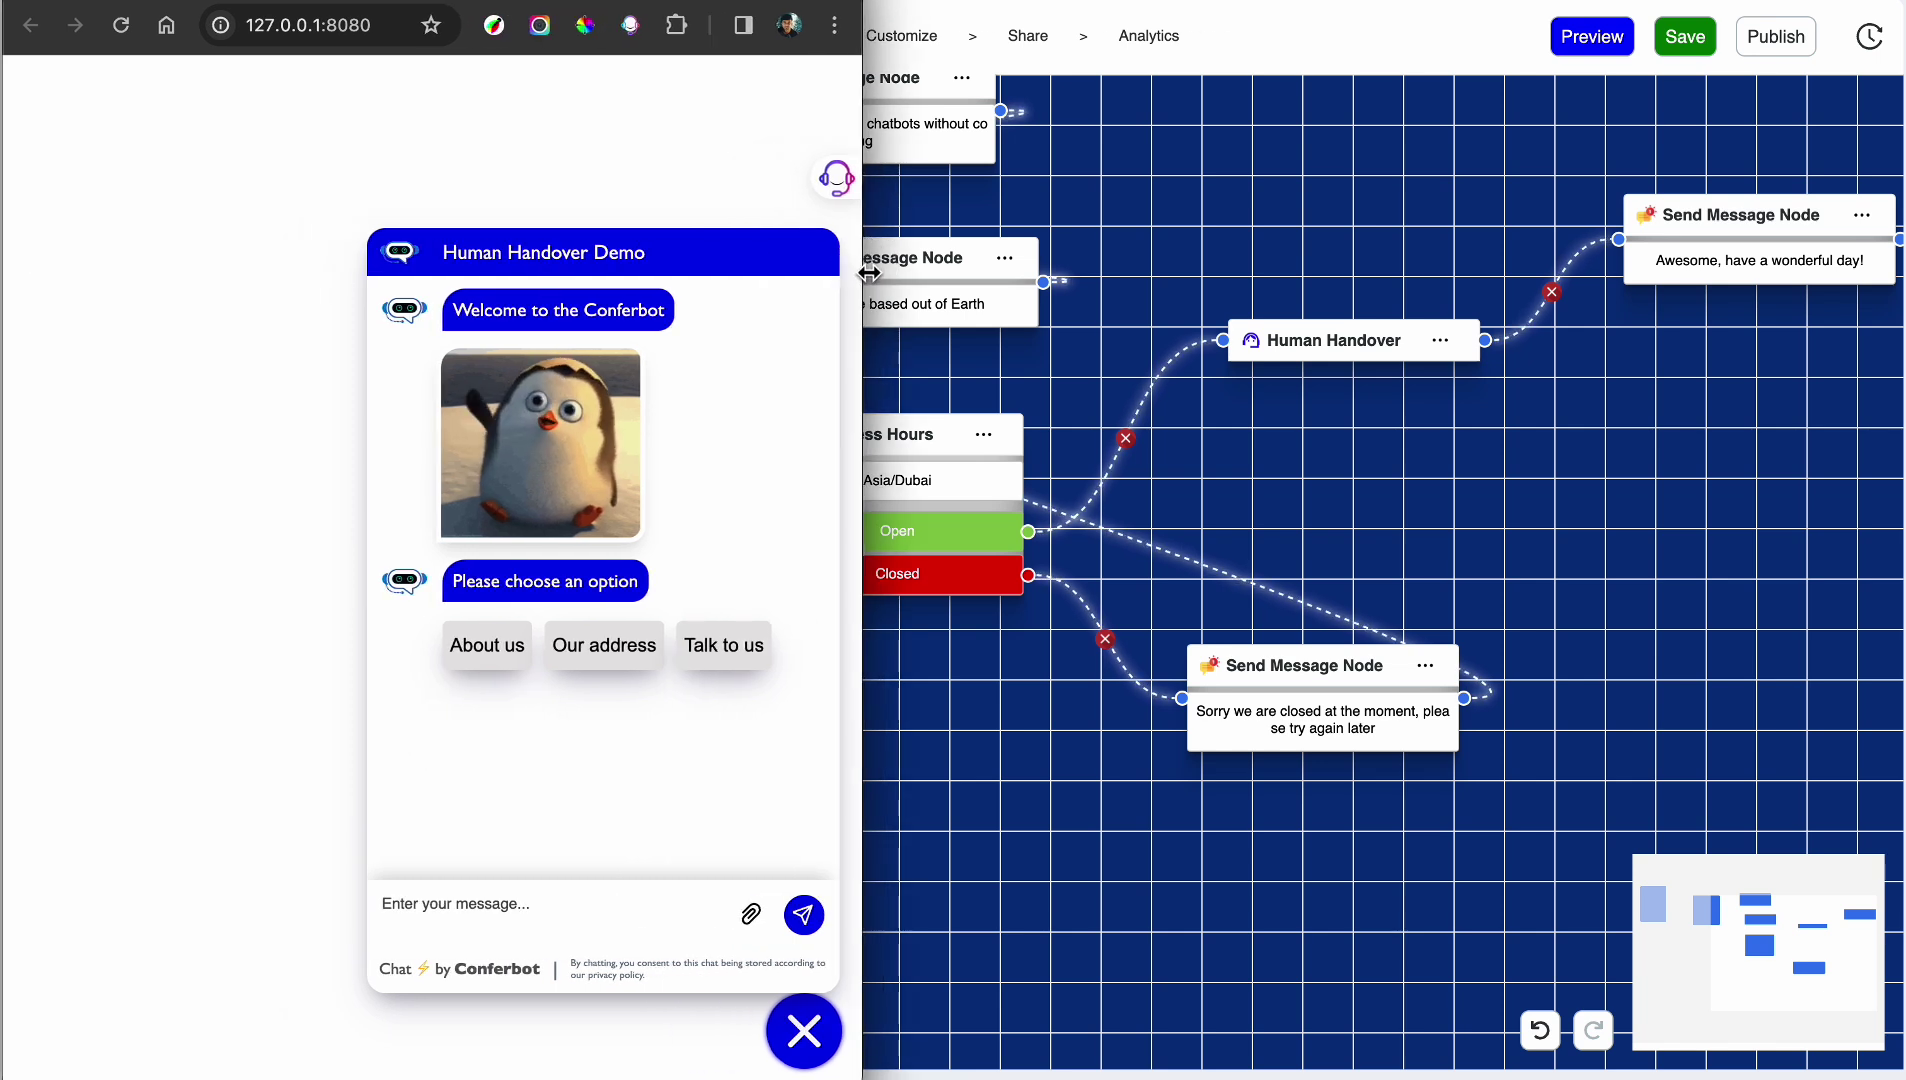
# - Choose Talk to us in the test chat and submit the visitor's name and email to request a human agent
pyautogui.click(724, 648)
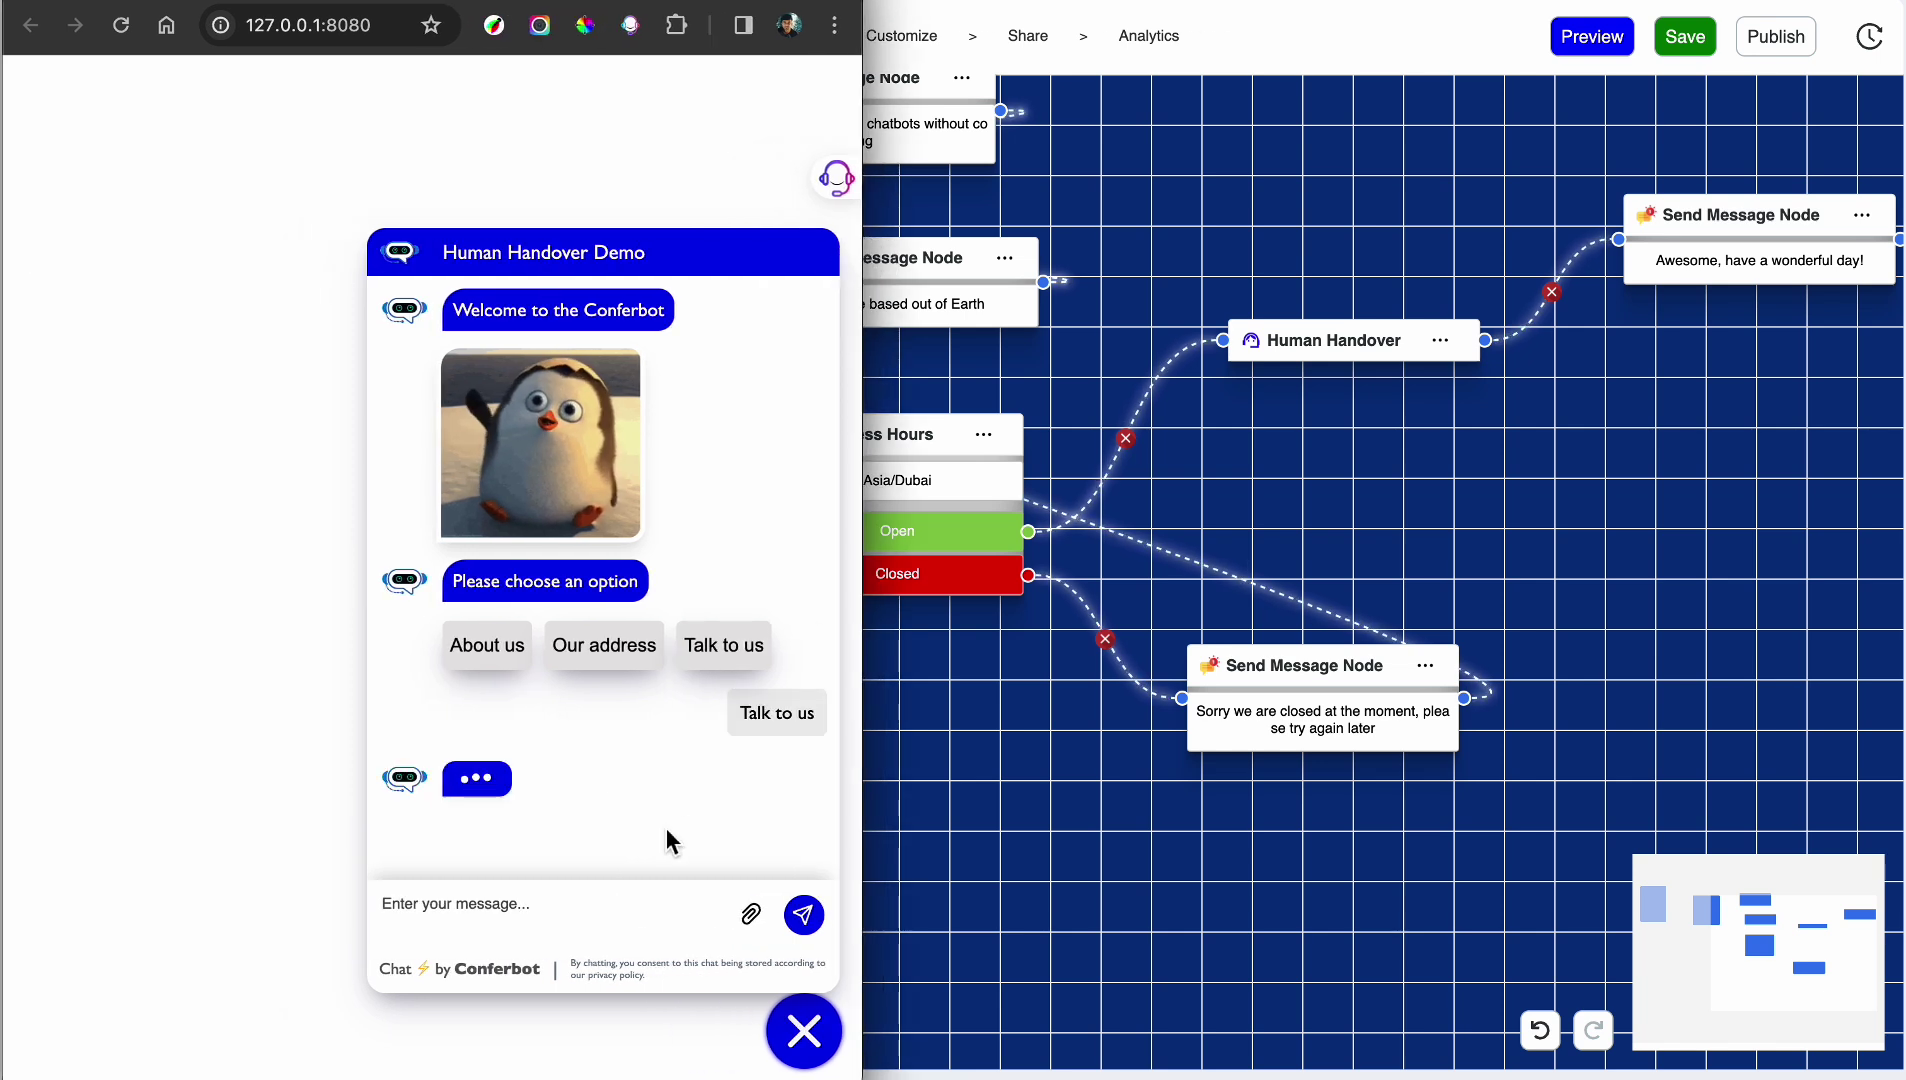
pyautogui.write('Jon')
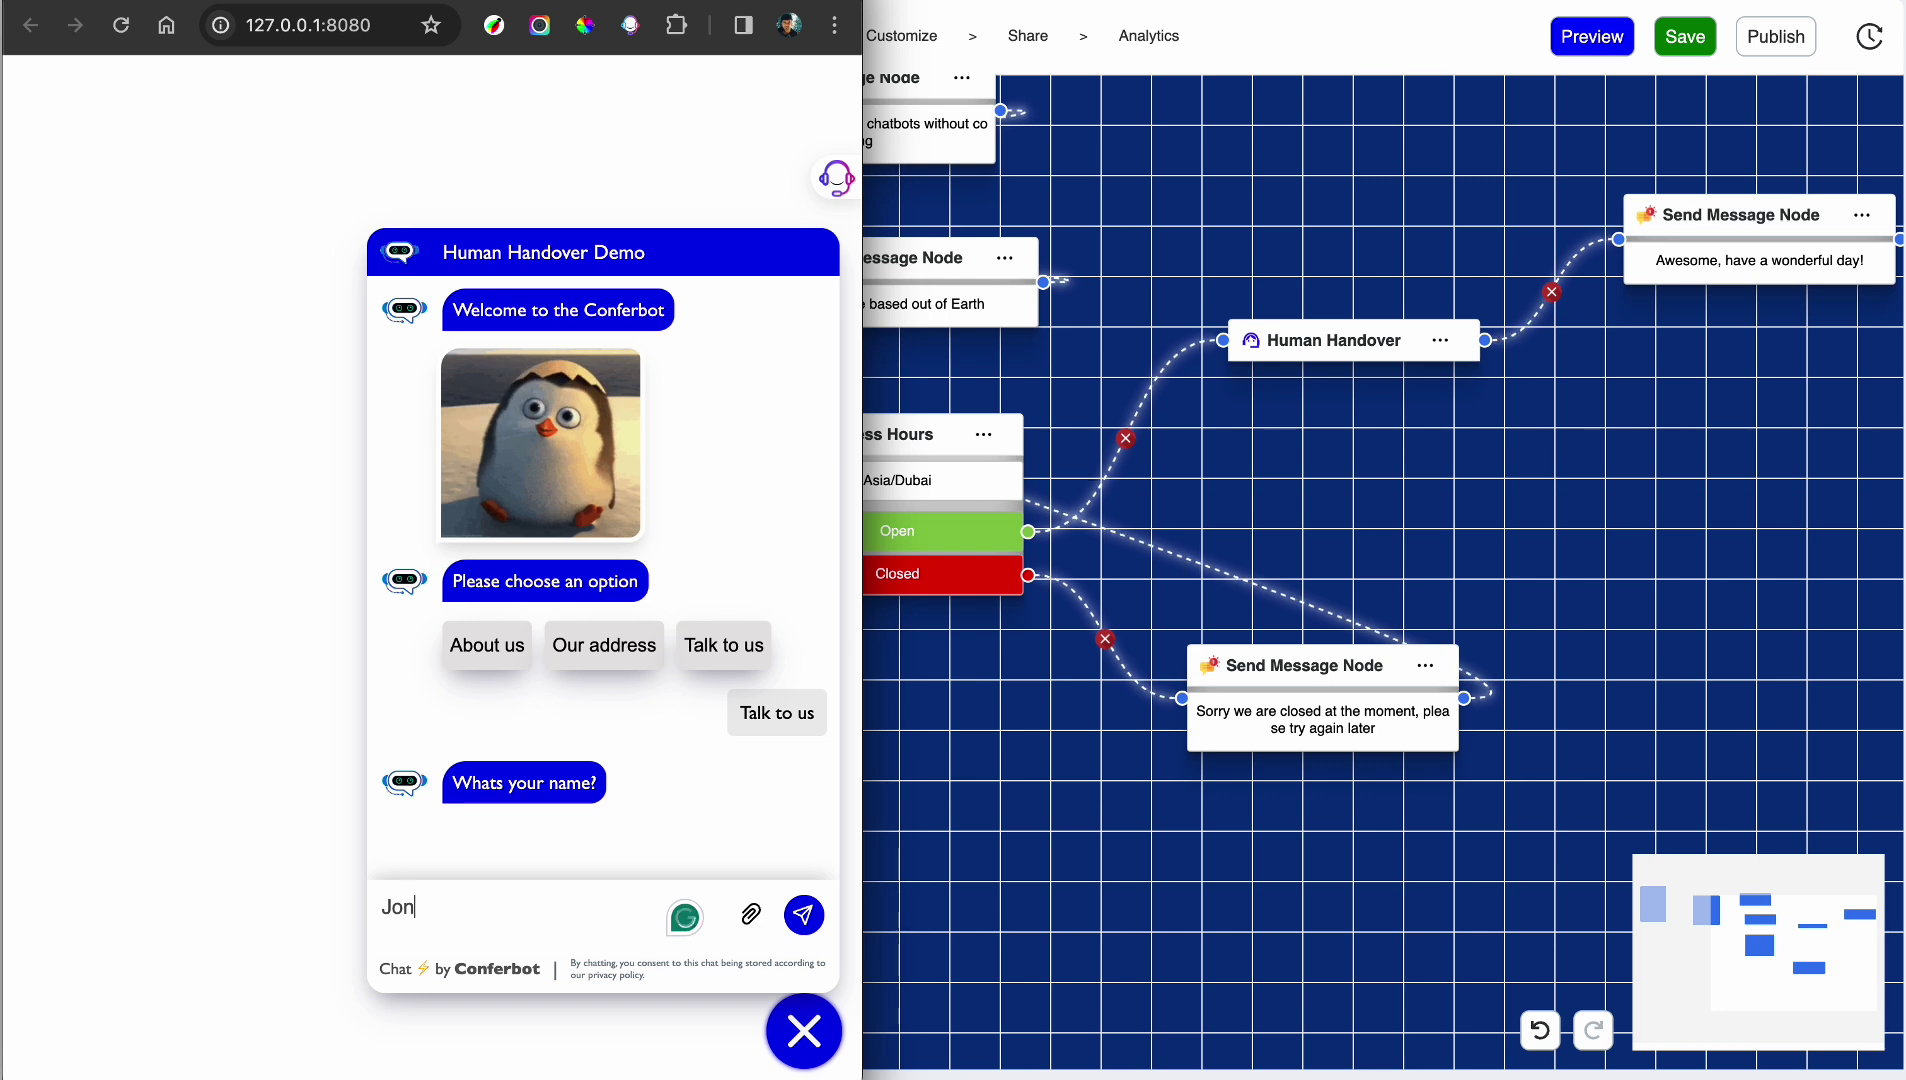
pyautogui.press('Return')
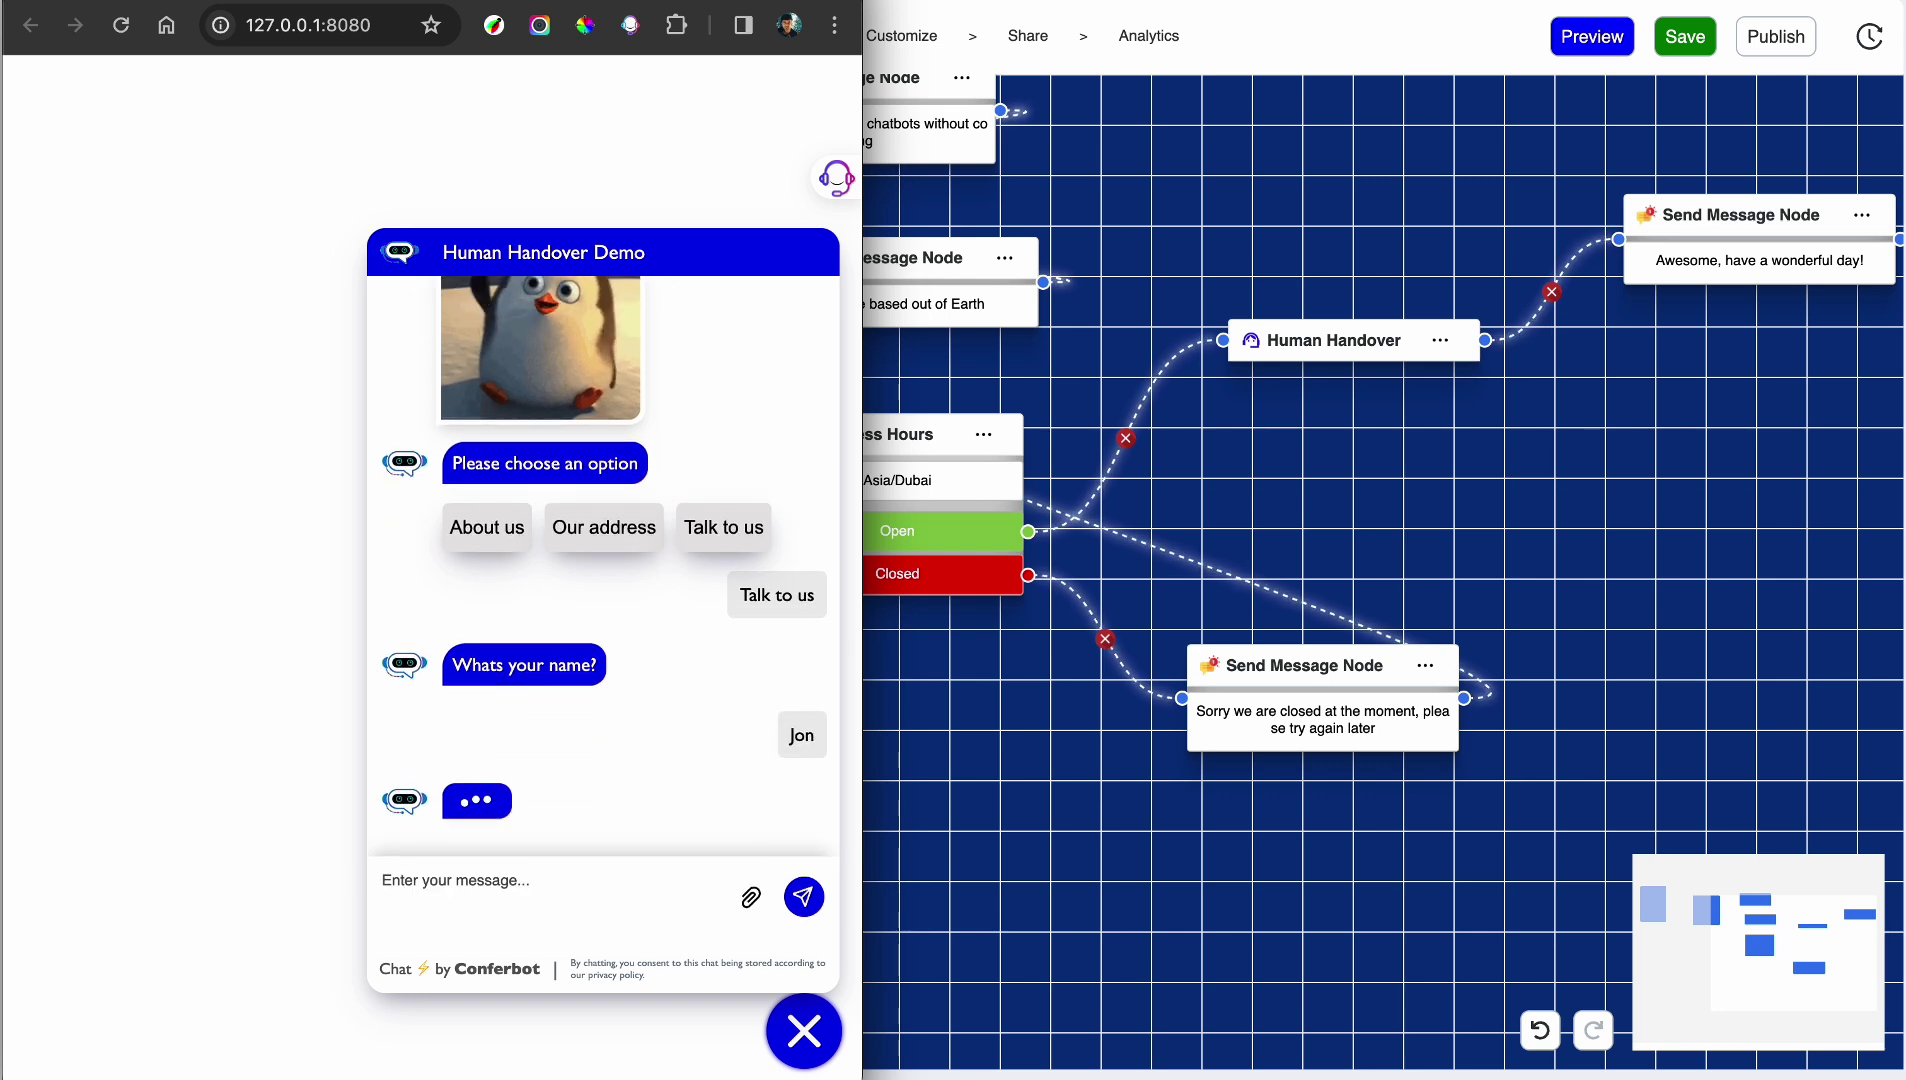
pyautogui.write('jon@test.com')
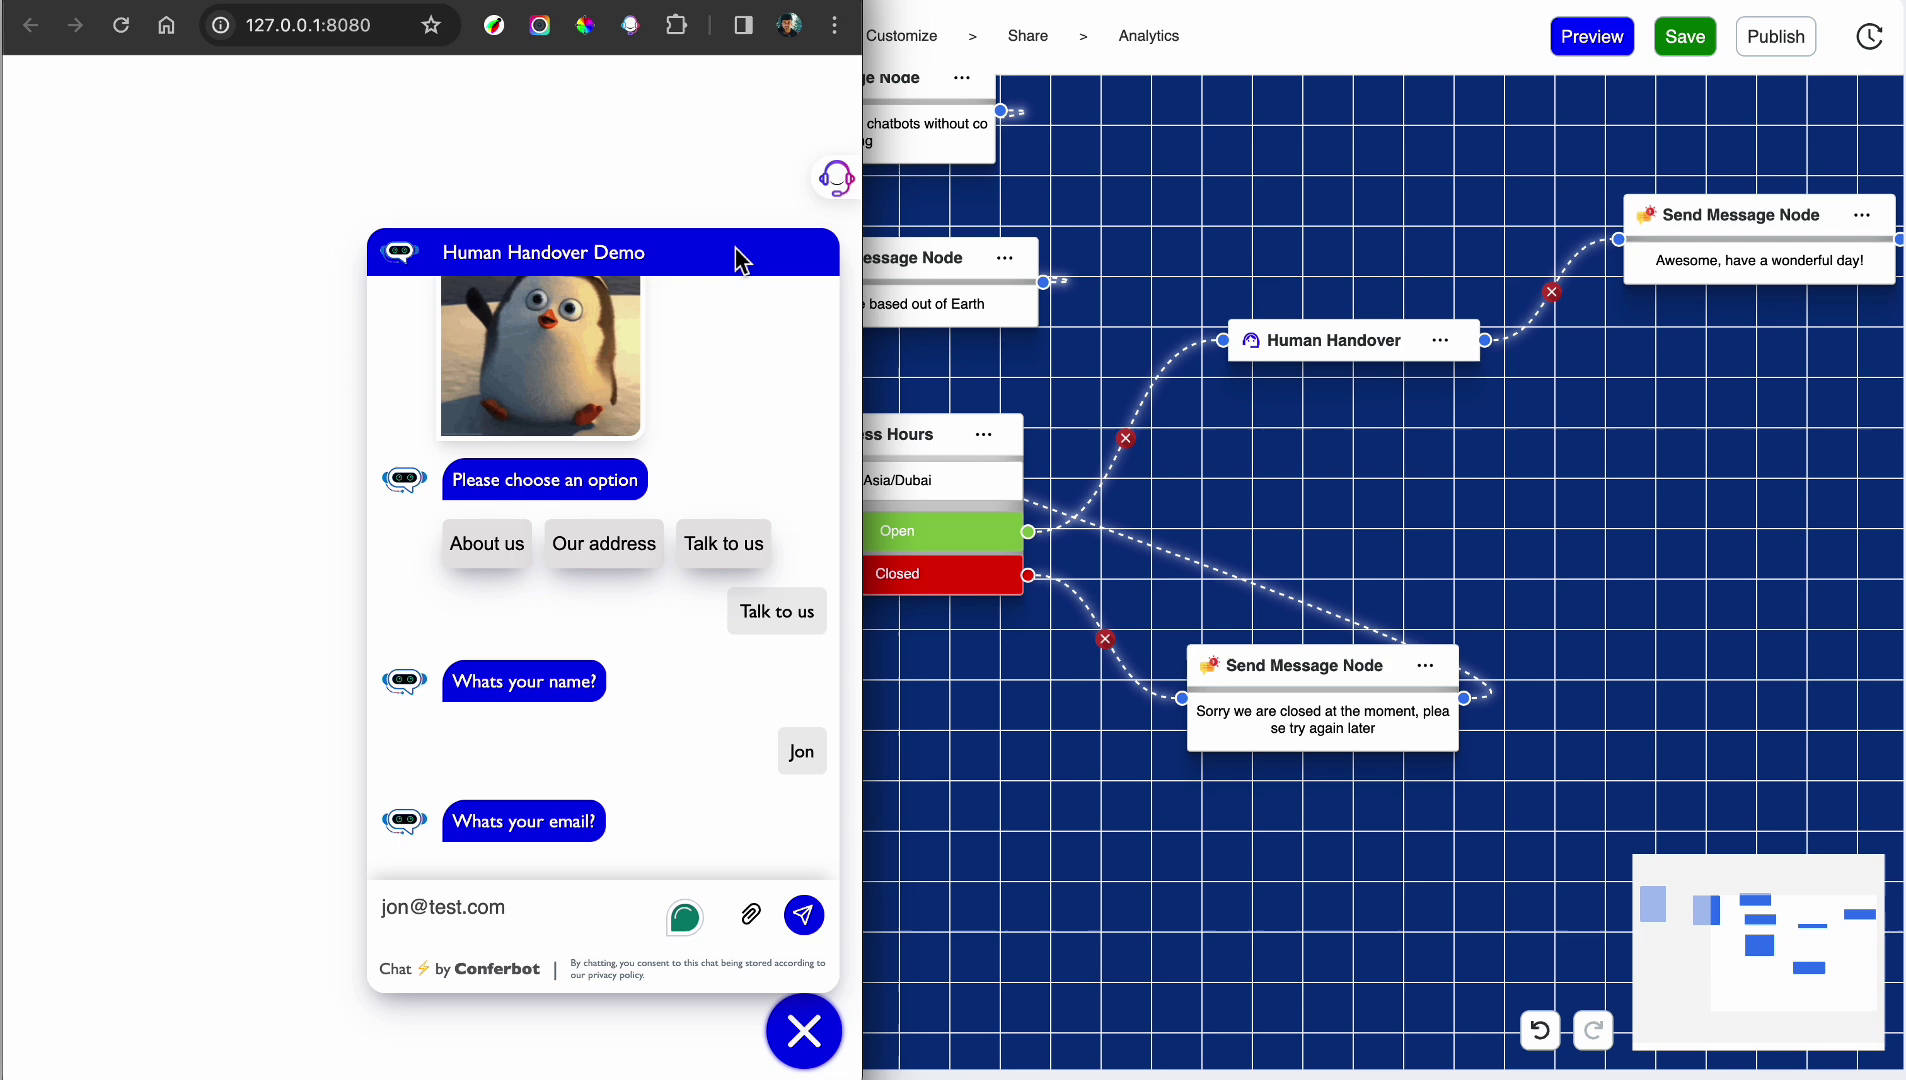
pyautogui.moveTo(738, 3); pyautogui.dragTo(1207, 14)
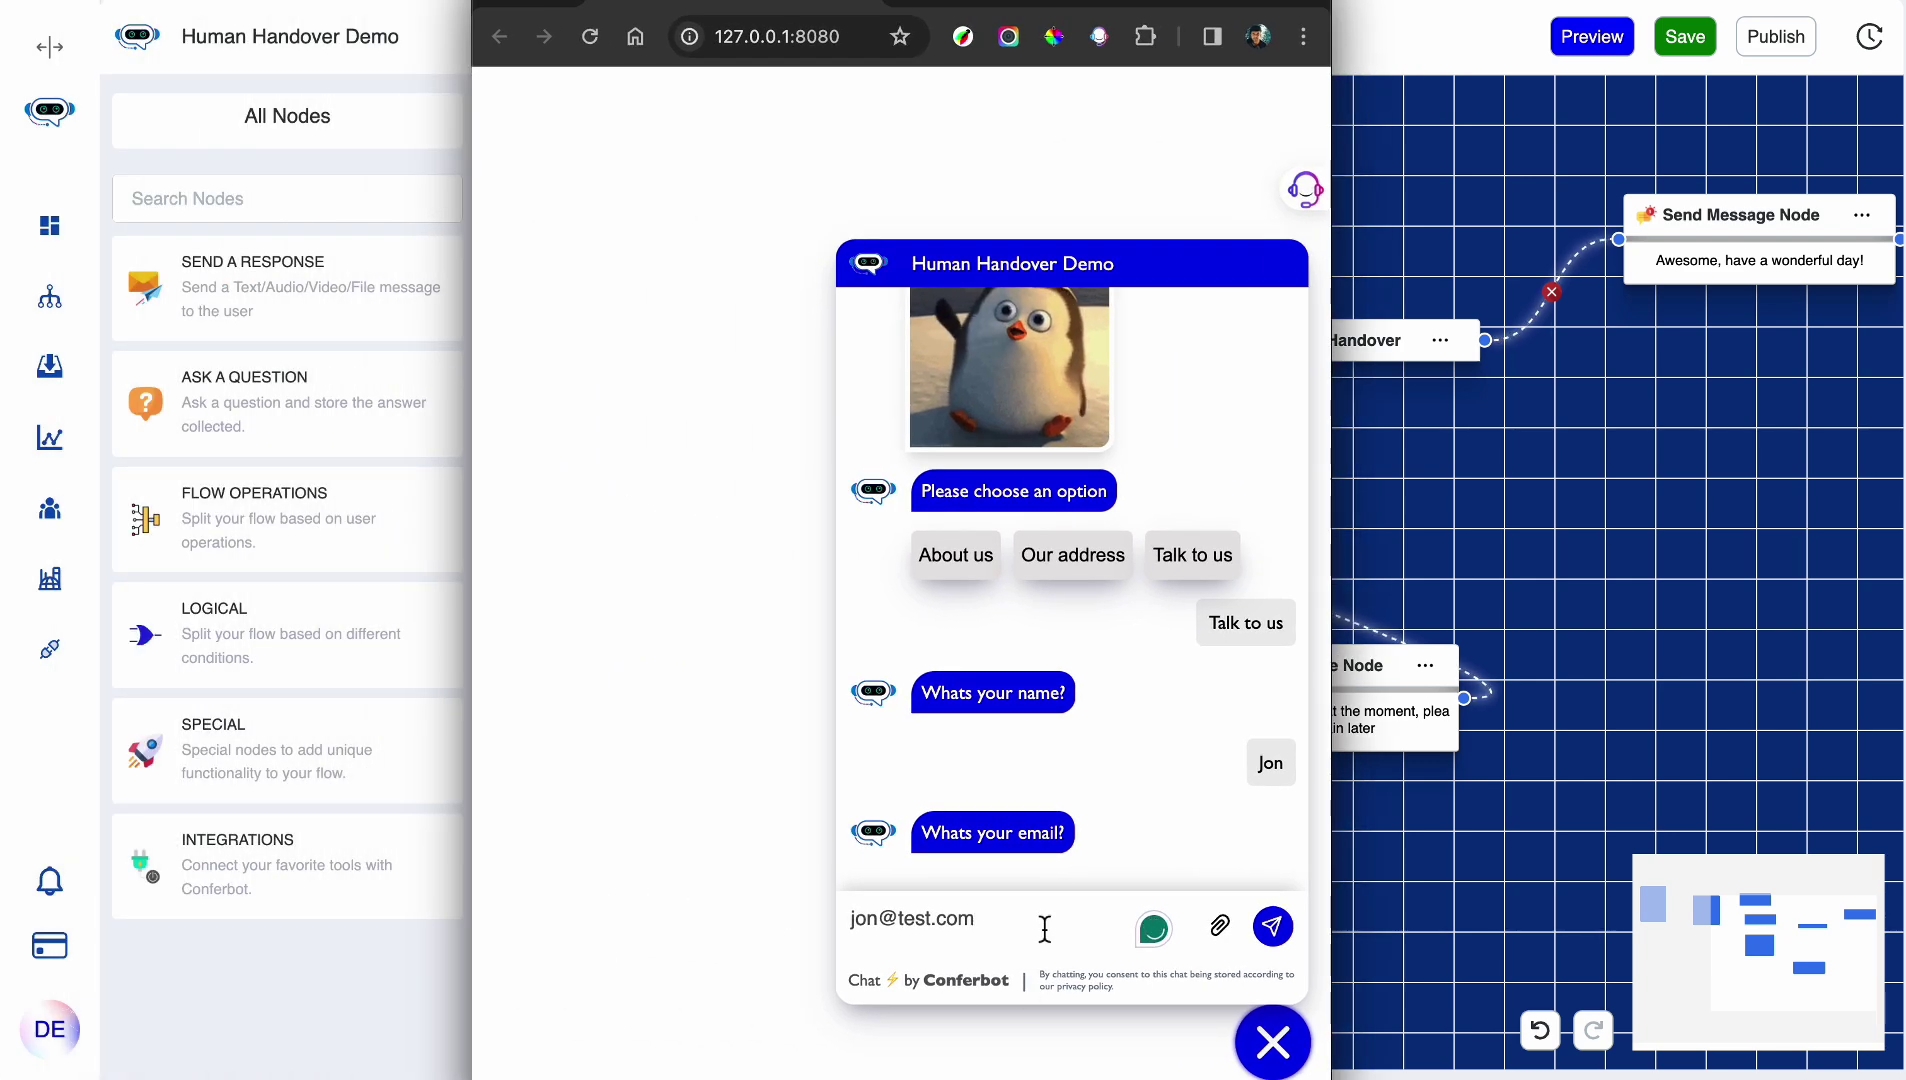
pyautogui.press('Return')
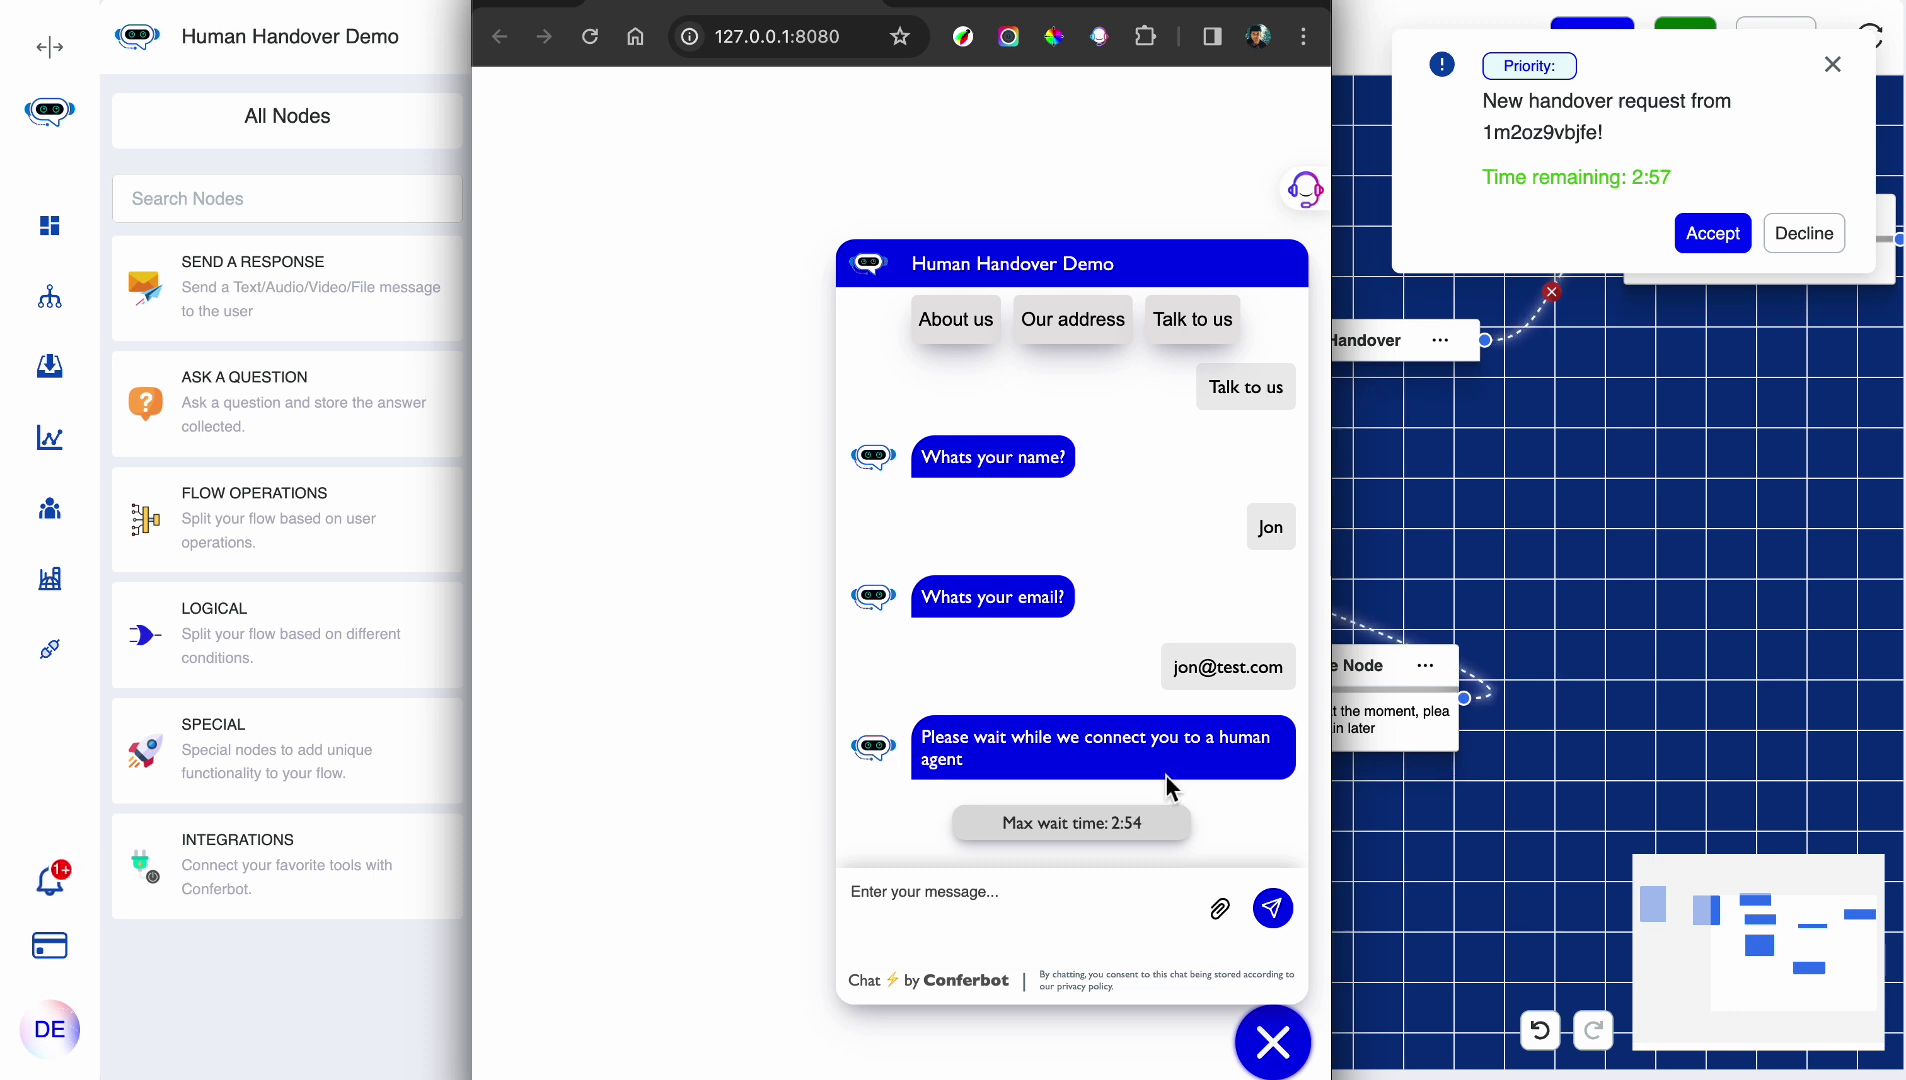
pyautogui.scroll(-1, 1172, 790)
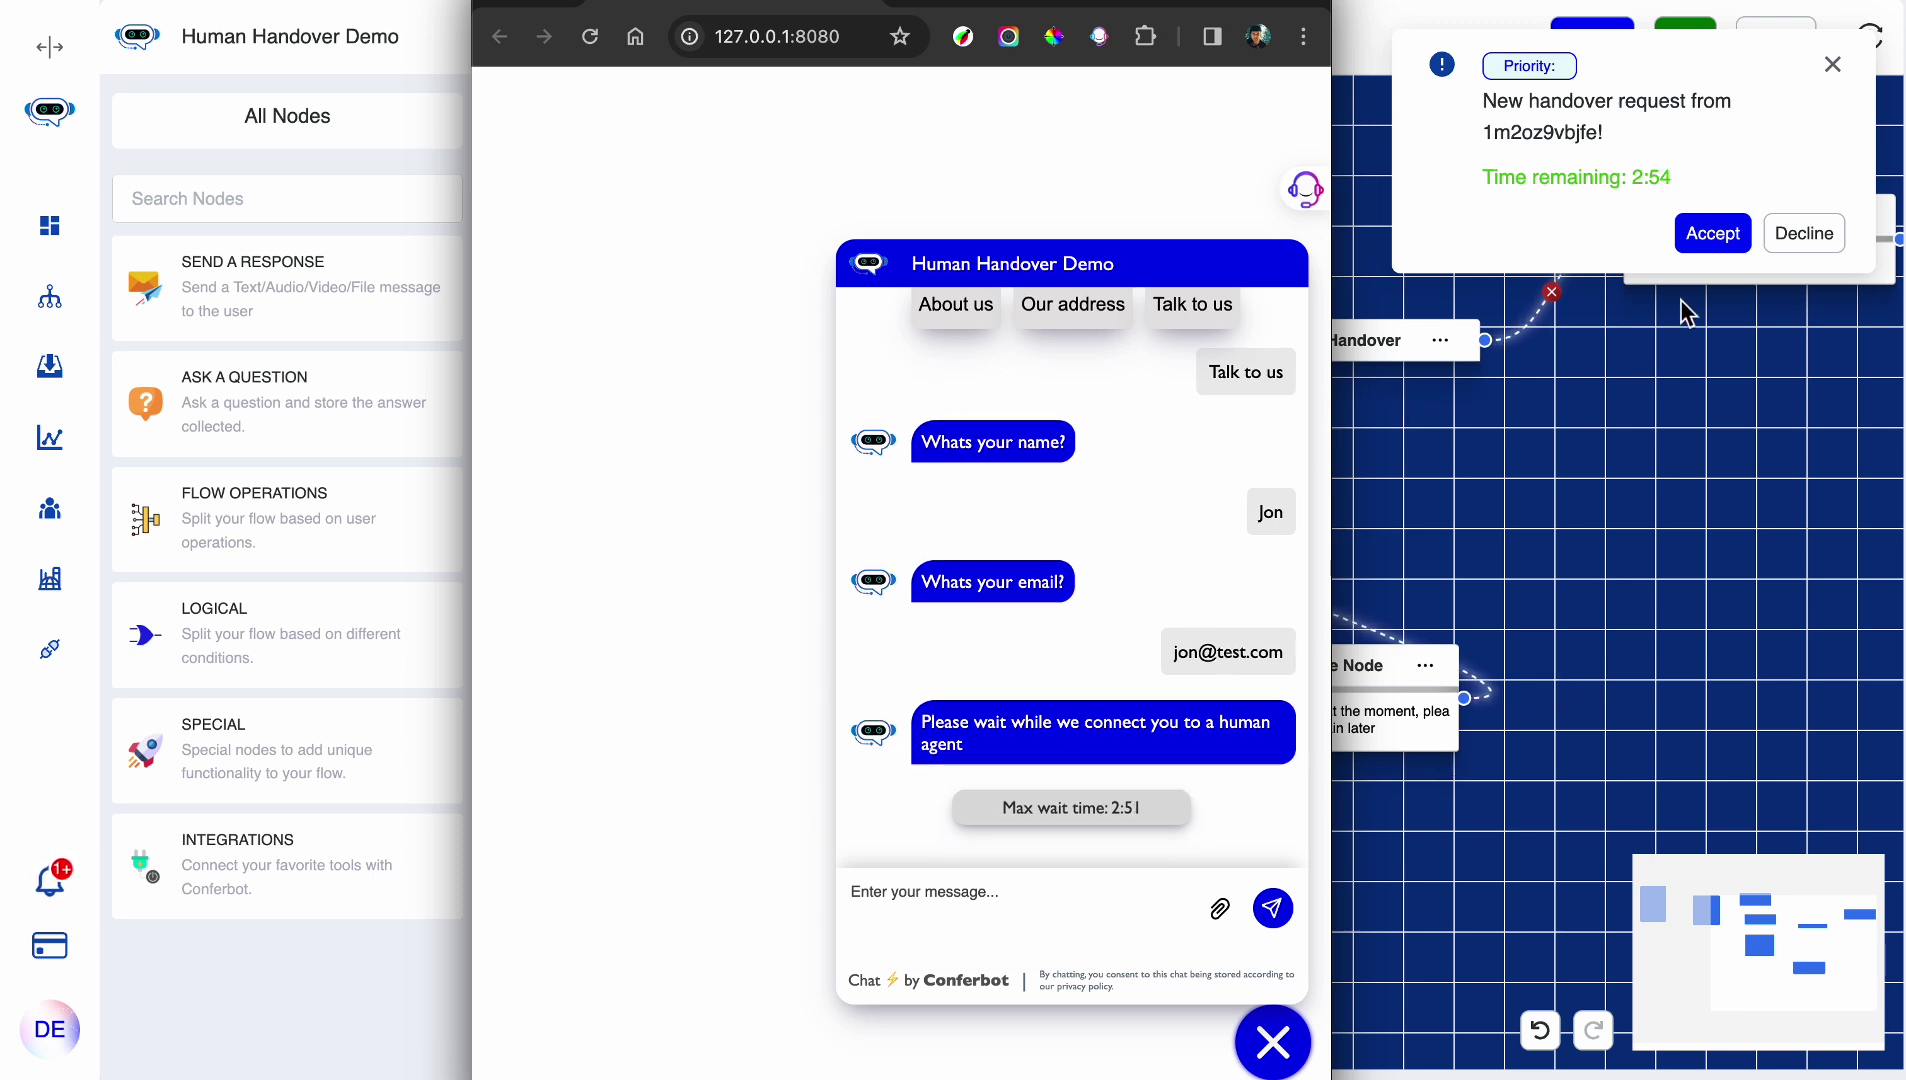
# - Decline the handover request from the admin account and accept it in Agent 1's inbox
pyautogui.click(1800, 235)
pyautogui.click(1791, 238)
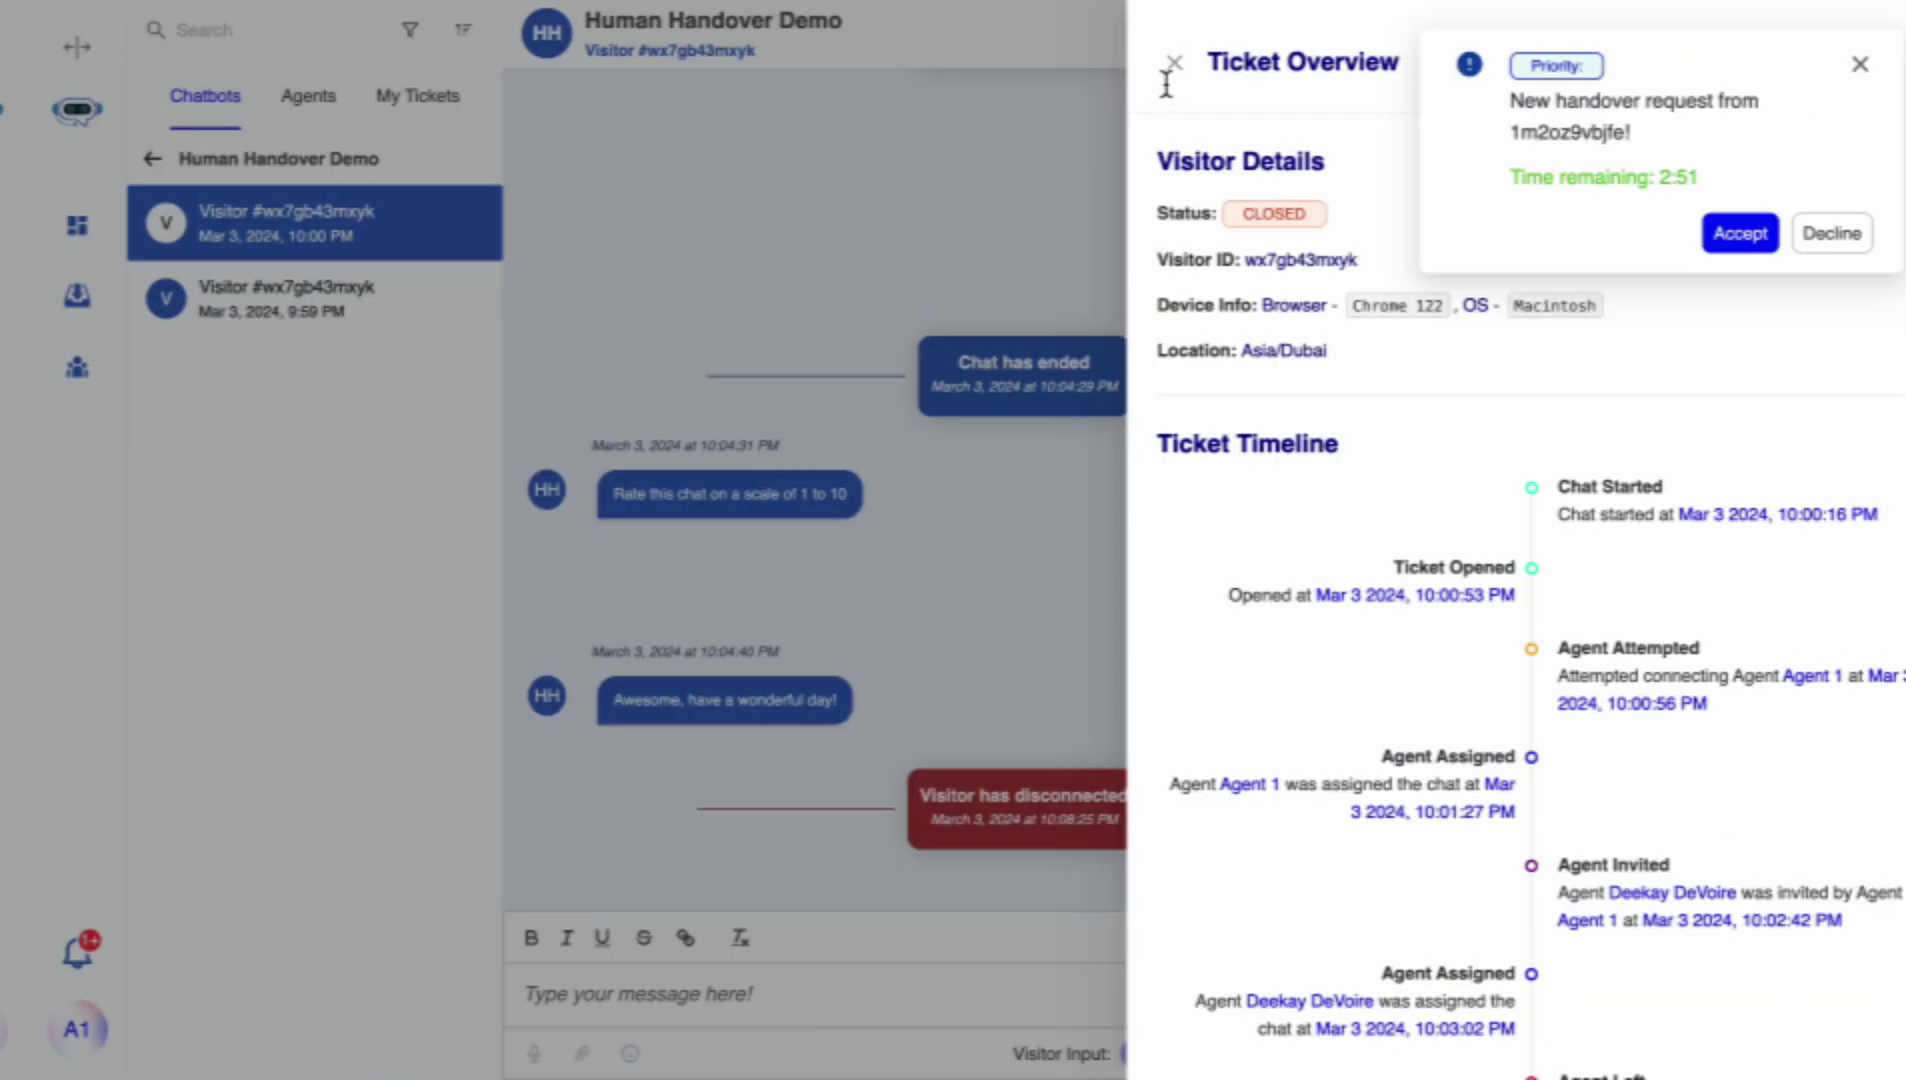
pyautogui.click(1172, 65)
pyautogui.click(1712, 234)
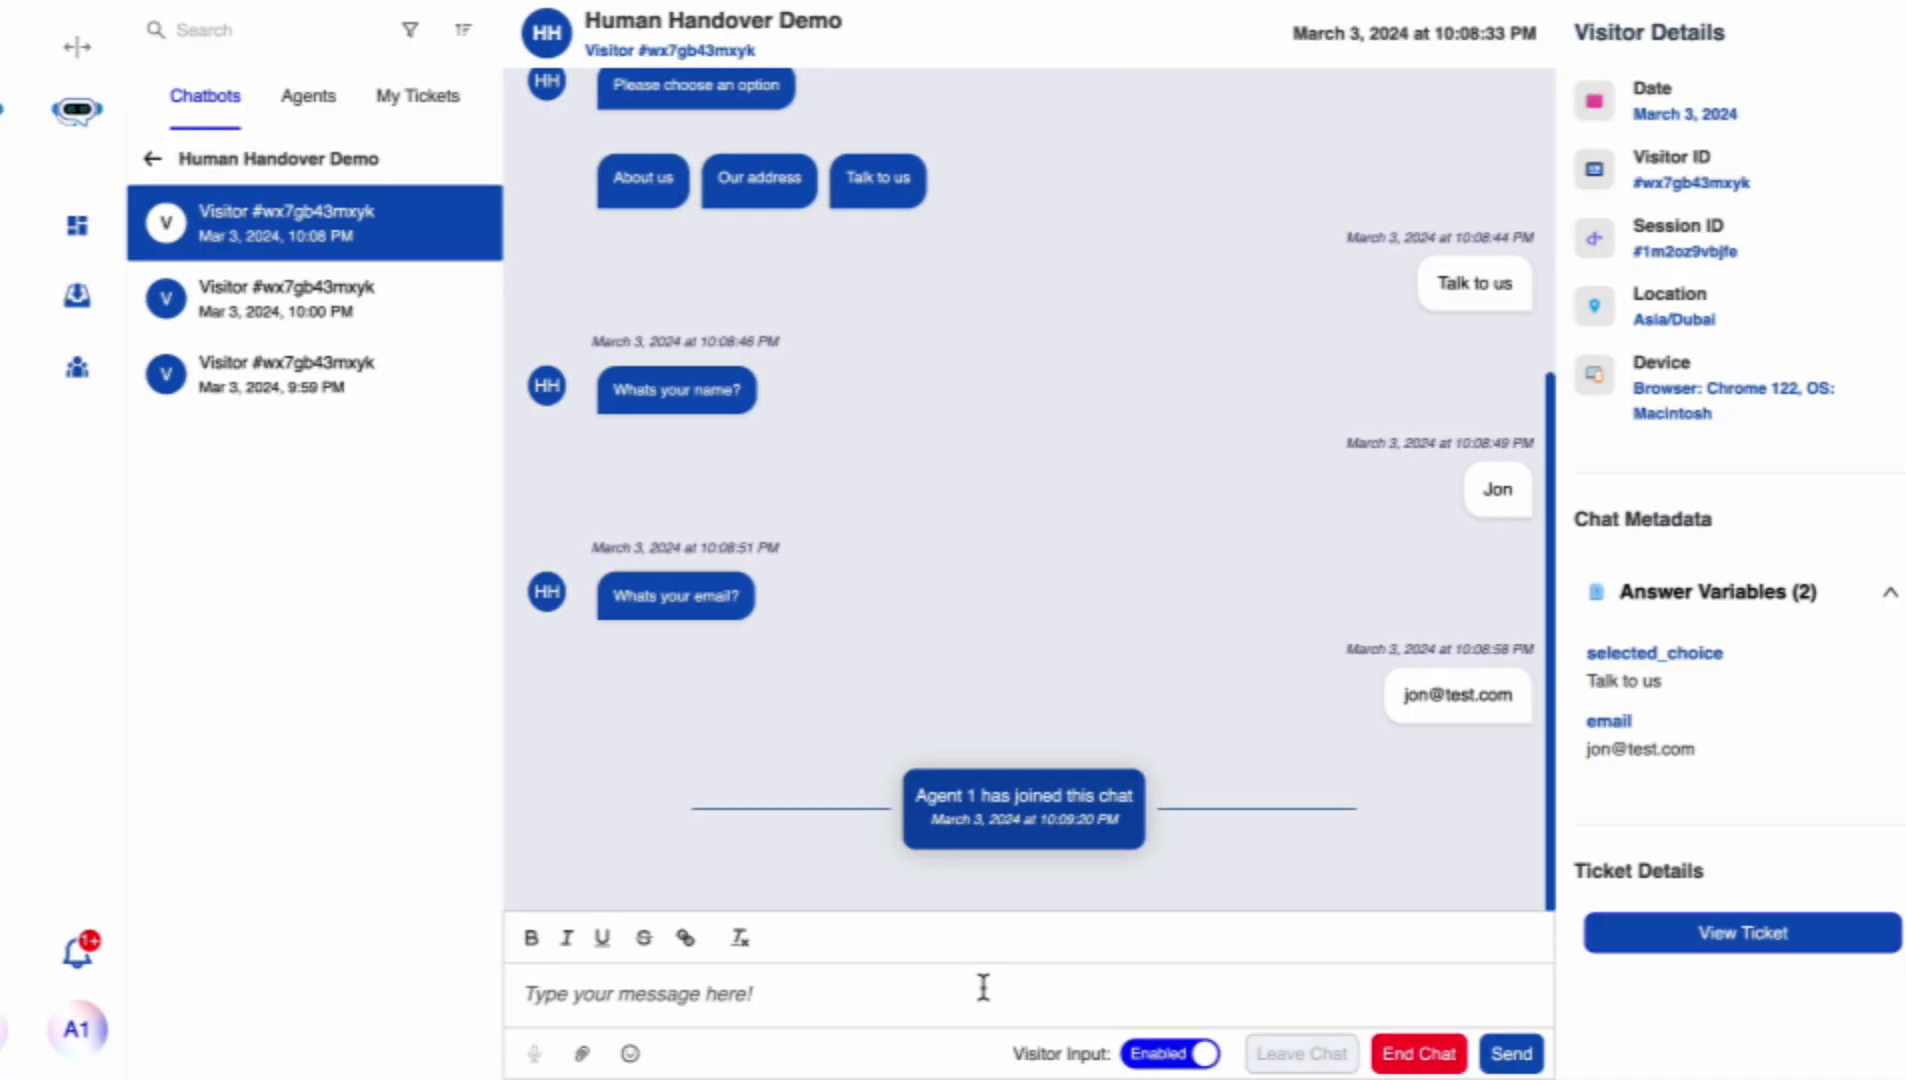
# - Send "Hi there" as Agent 1 and reply "Hey" as the visitor in the chat widget
pyautogui.press('Return')
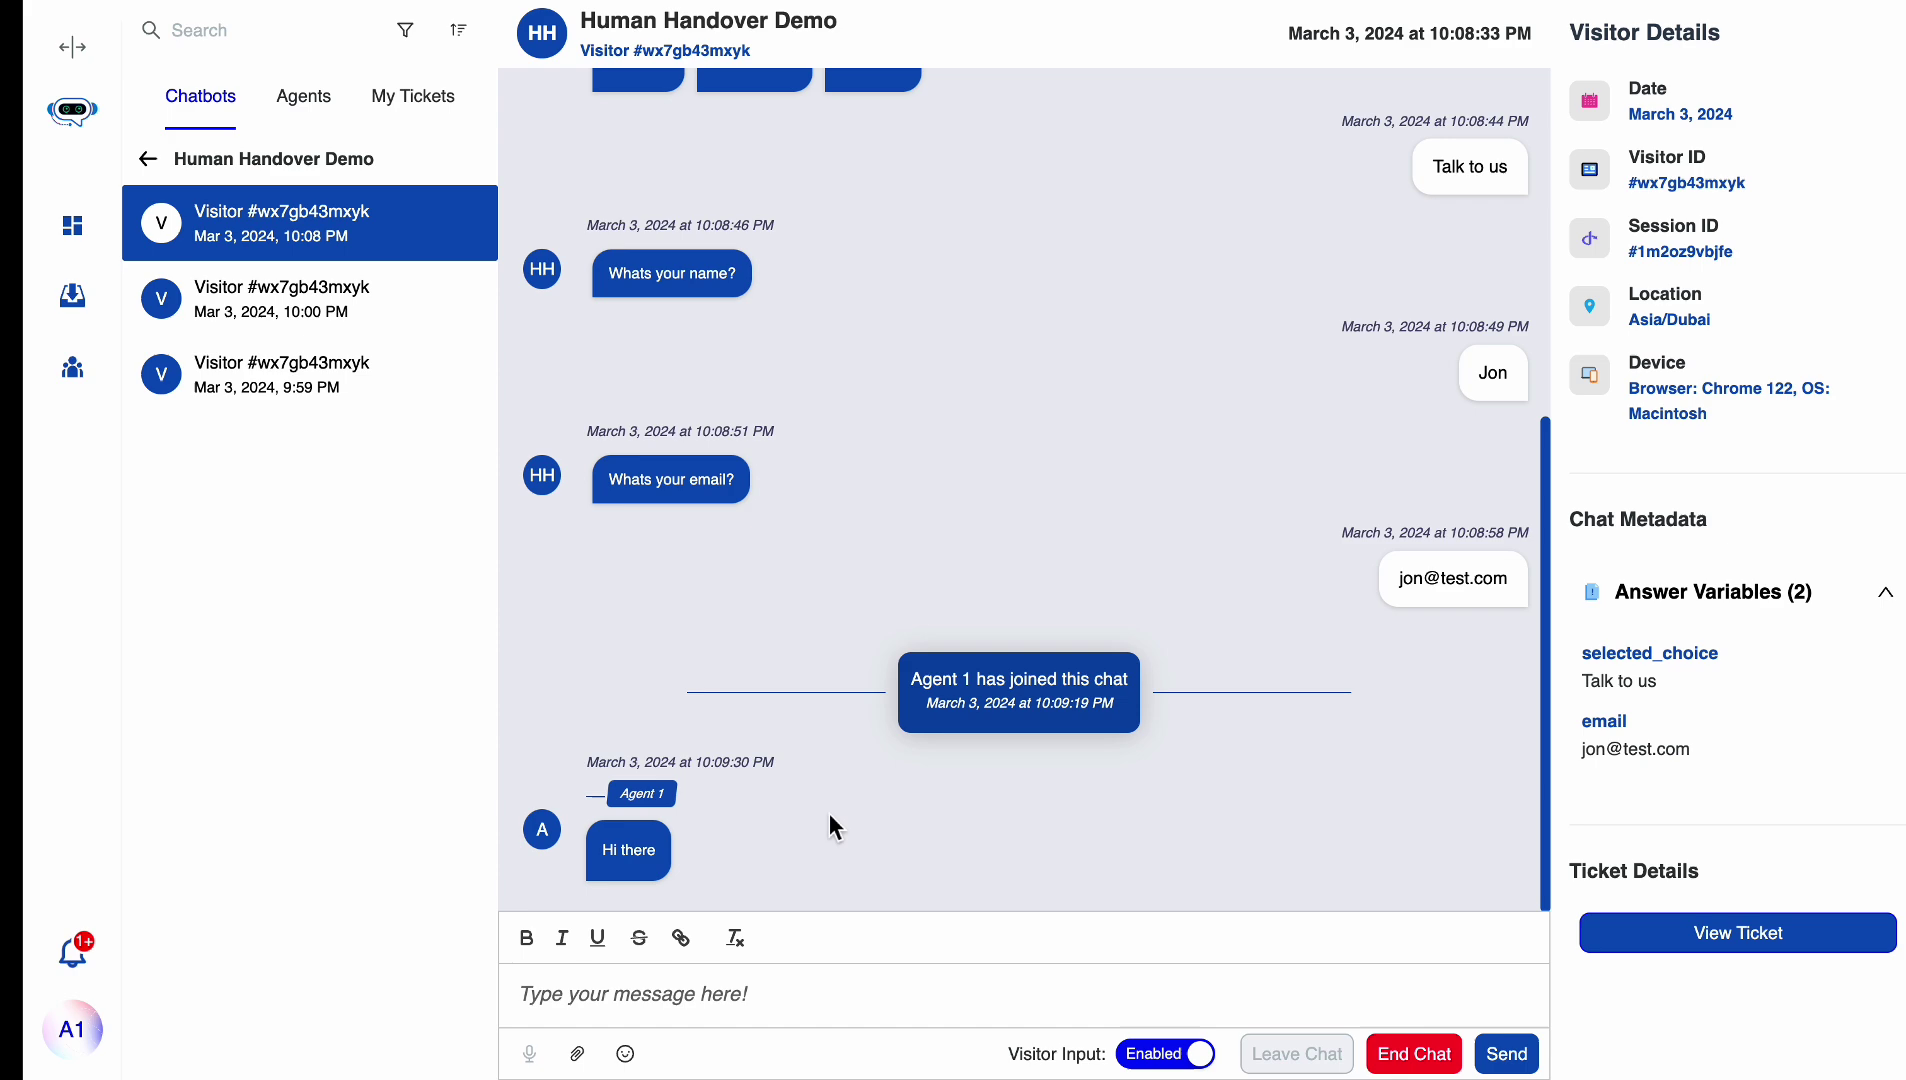
pyautogui.hotkey('ctrl', 'Left')
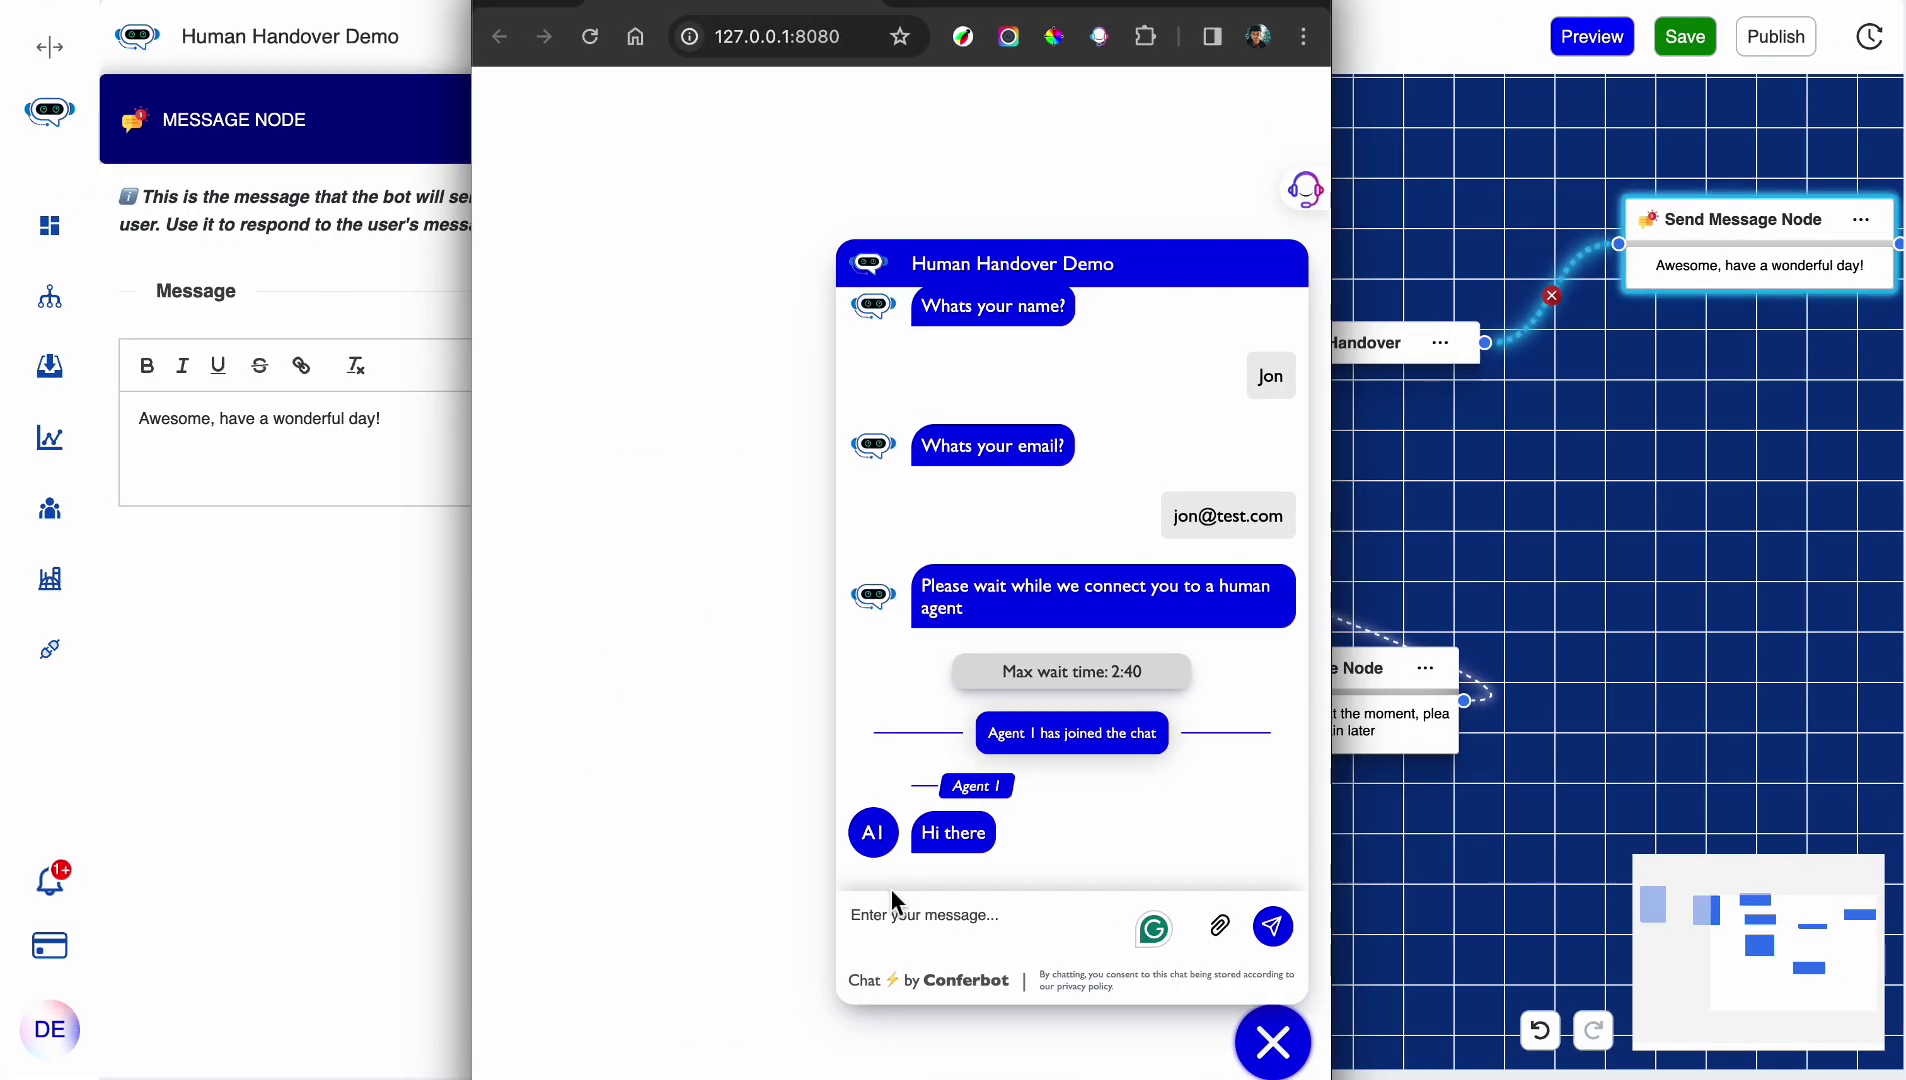
pyautogui.click(891, 890)
pyautogui.write('Hey')
pyautogui.press('Return')
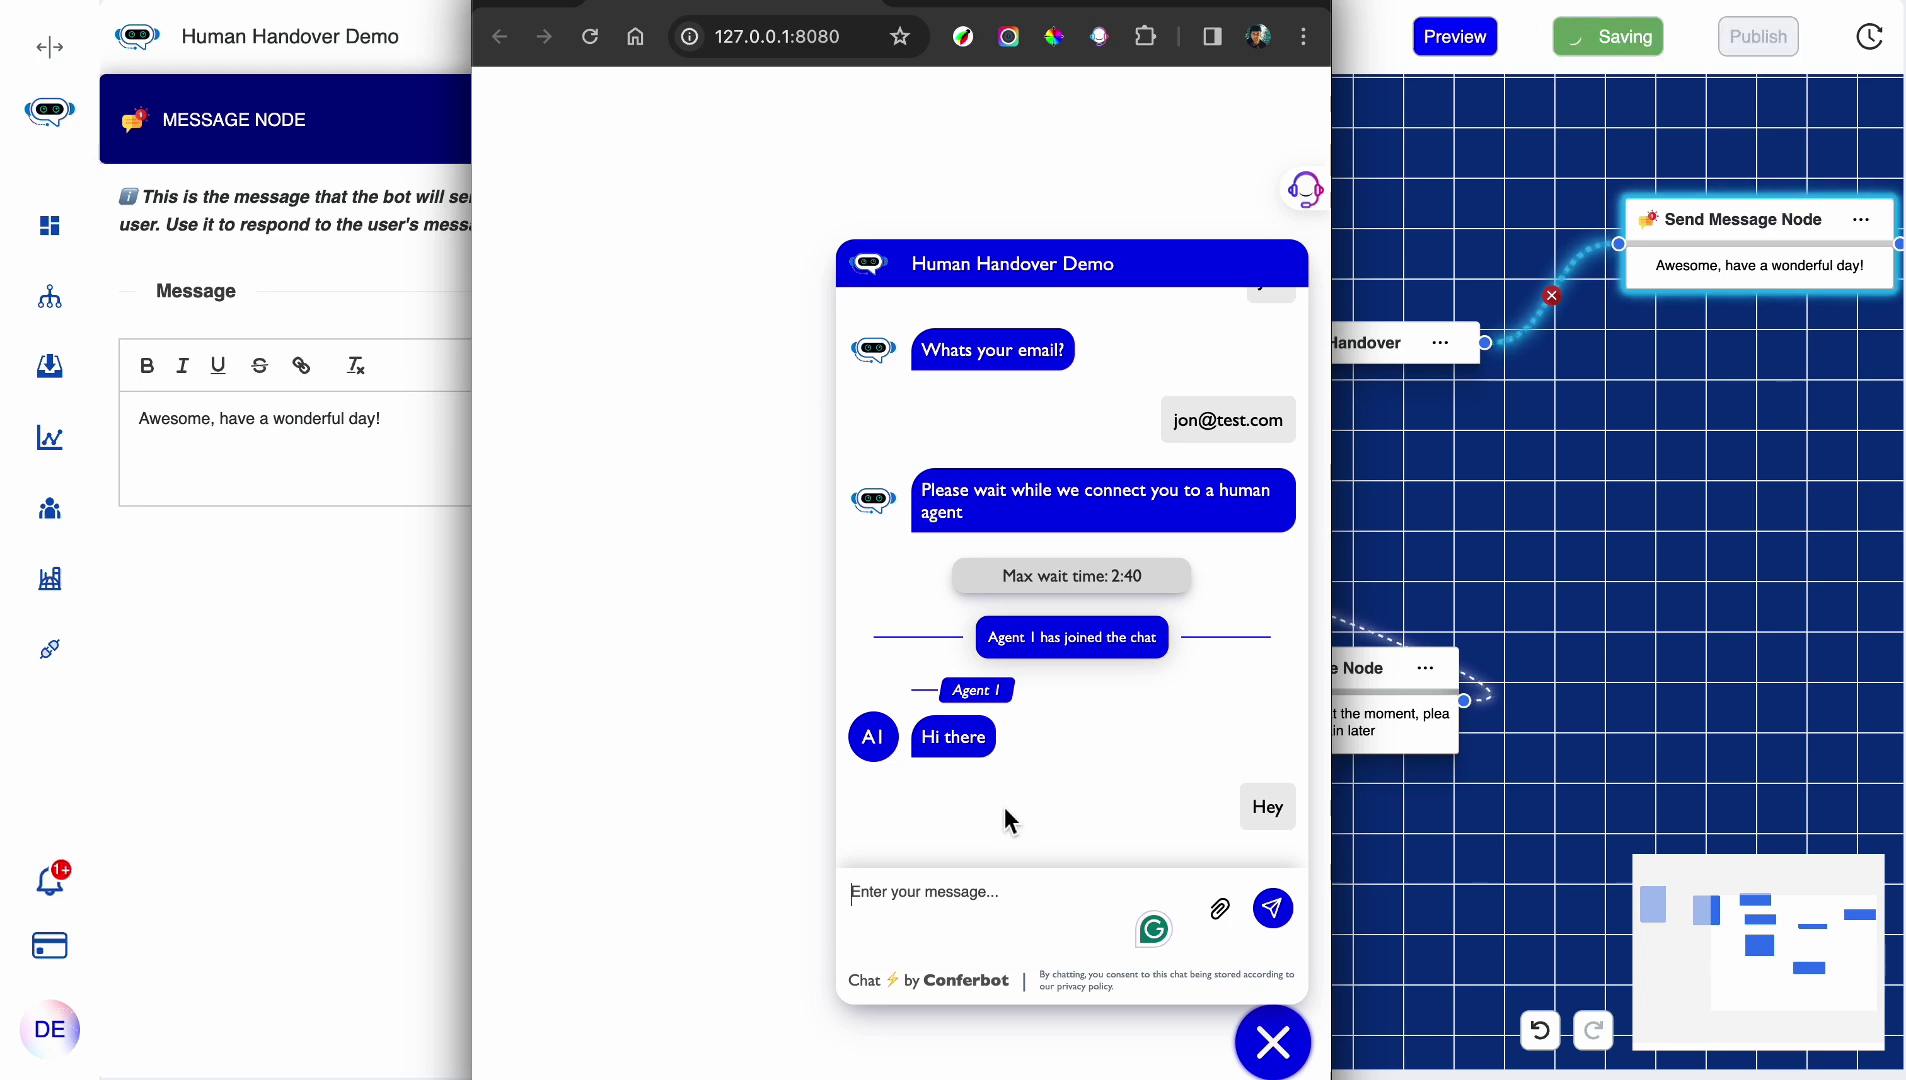
# - Review the current ticket's status and agent timeline from Agent 1's inbox
pyautogui.hotkey('ctrl', 'Right')
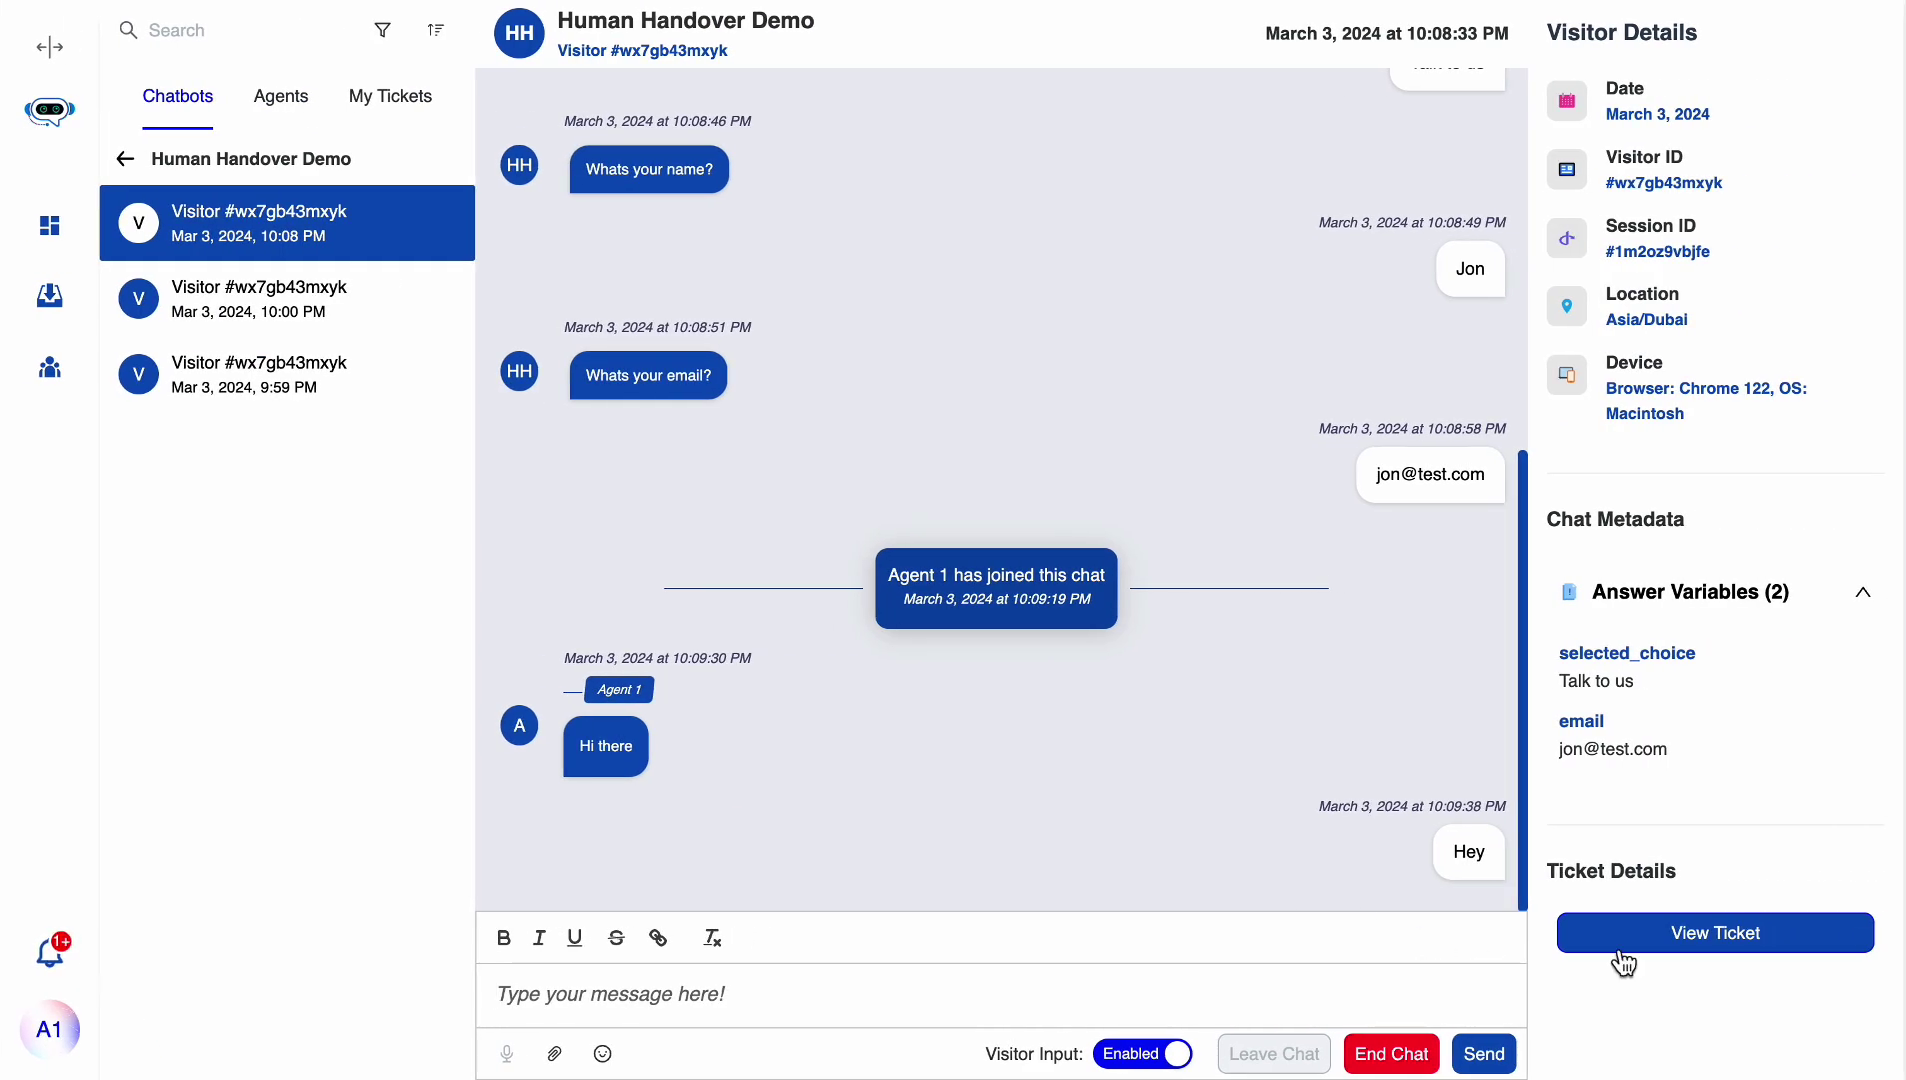
pyautogui.click(1622, 950)
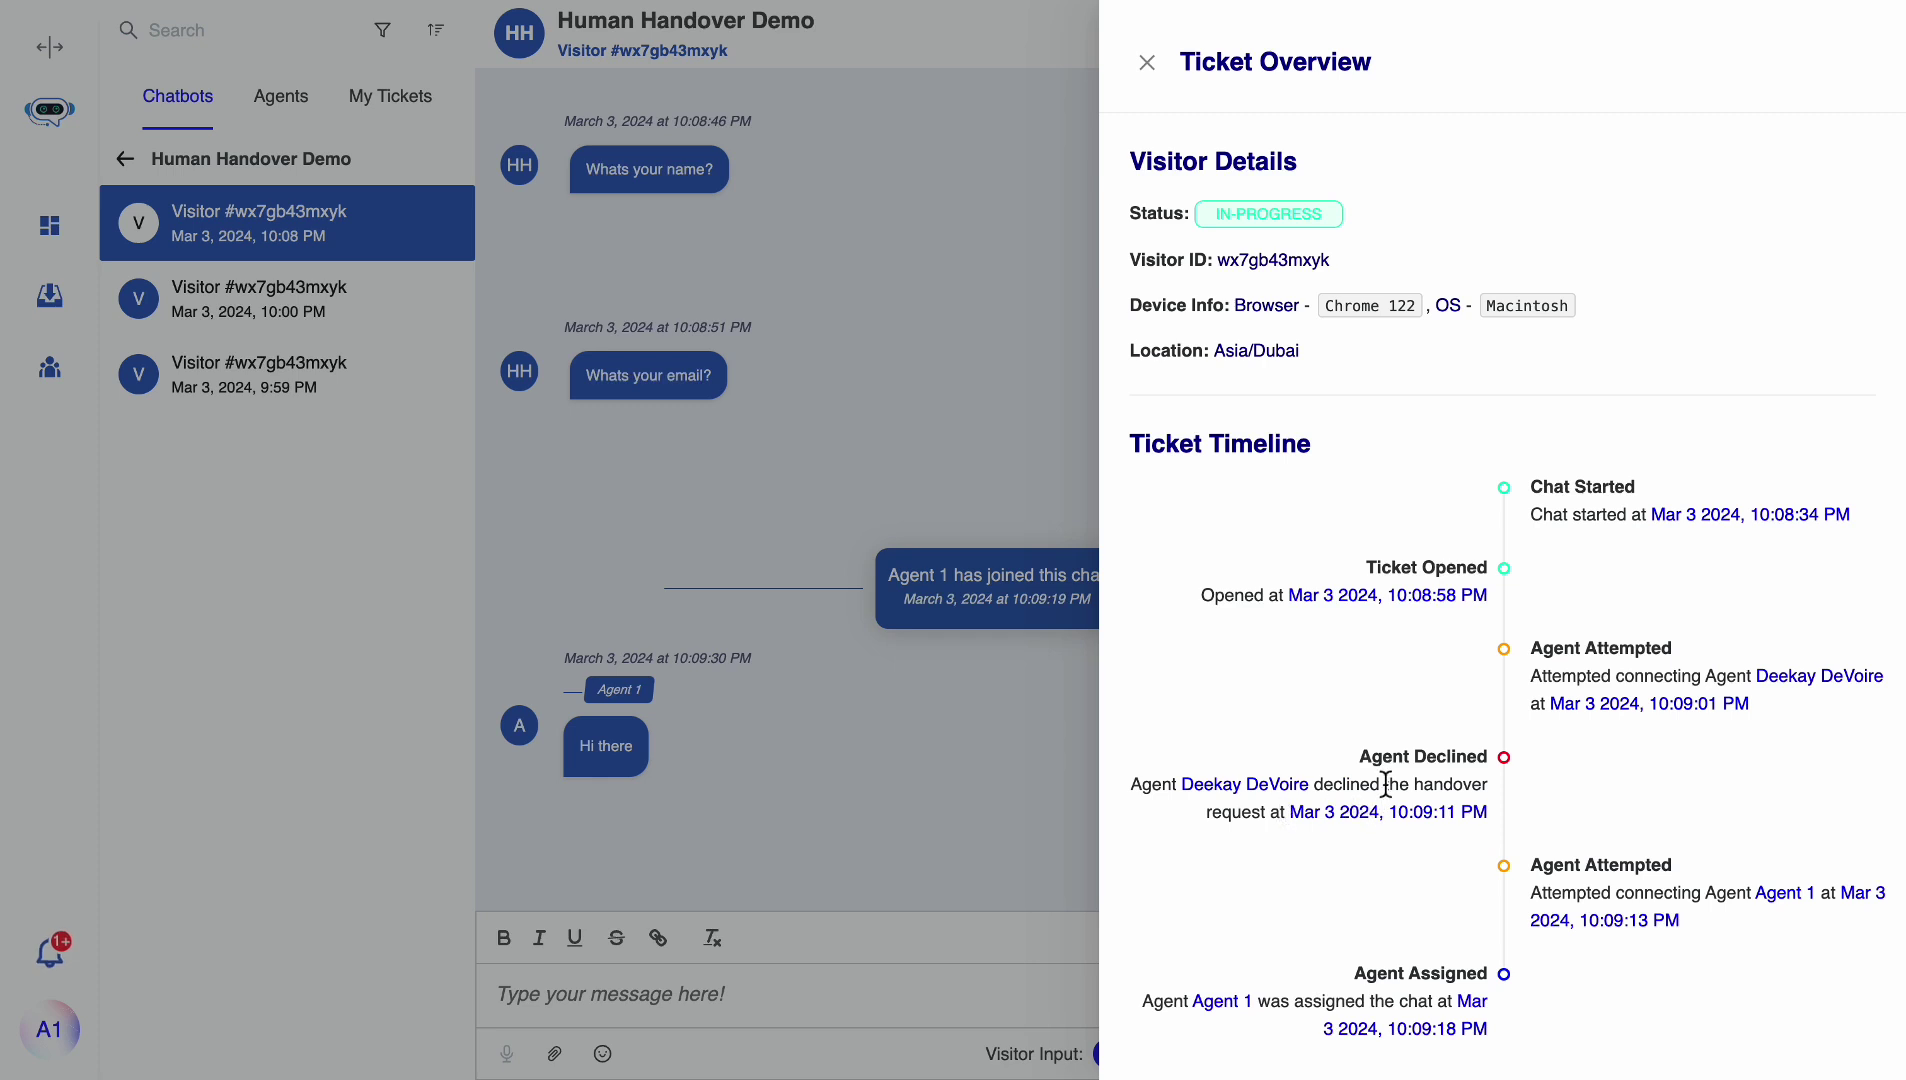
pyautogui.scroll(-3, 1386, 783)
pyautogui.click(916, 474)
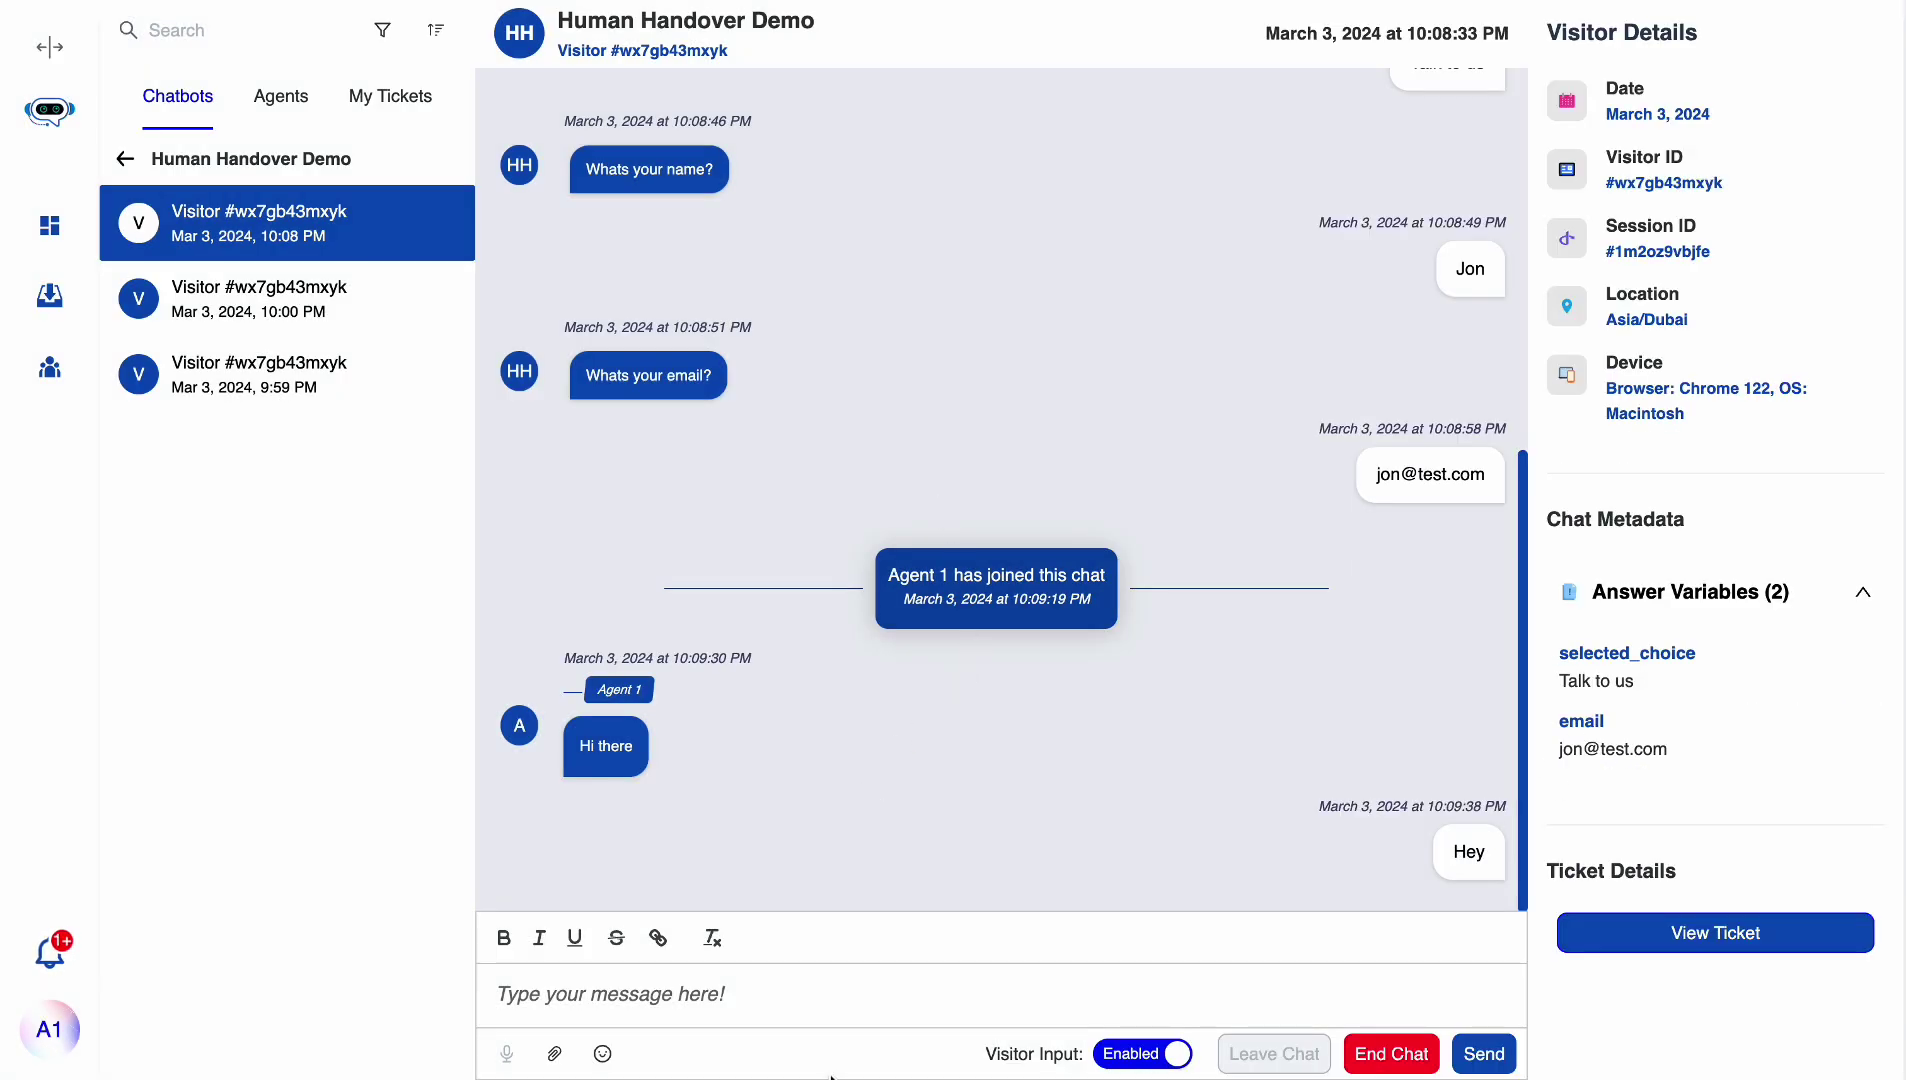
# - Invite the online admin to the chat with the / command in Agent 1's inbox and accept the invitation as the admin
pyautogui.click(806, 1007)
pyautogui.write('/')
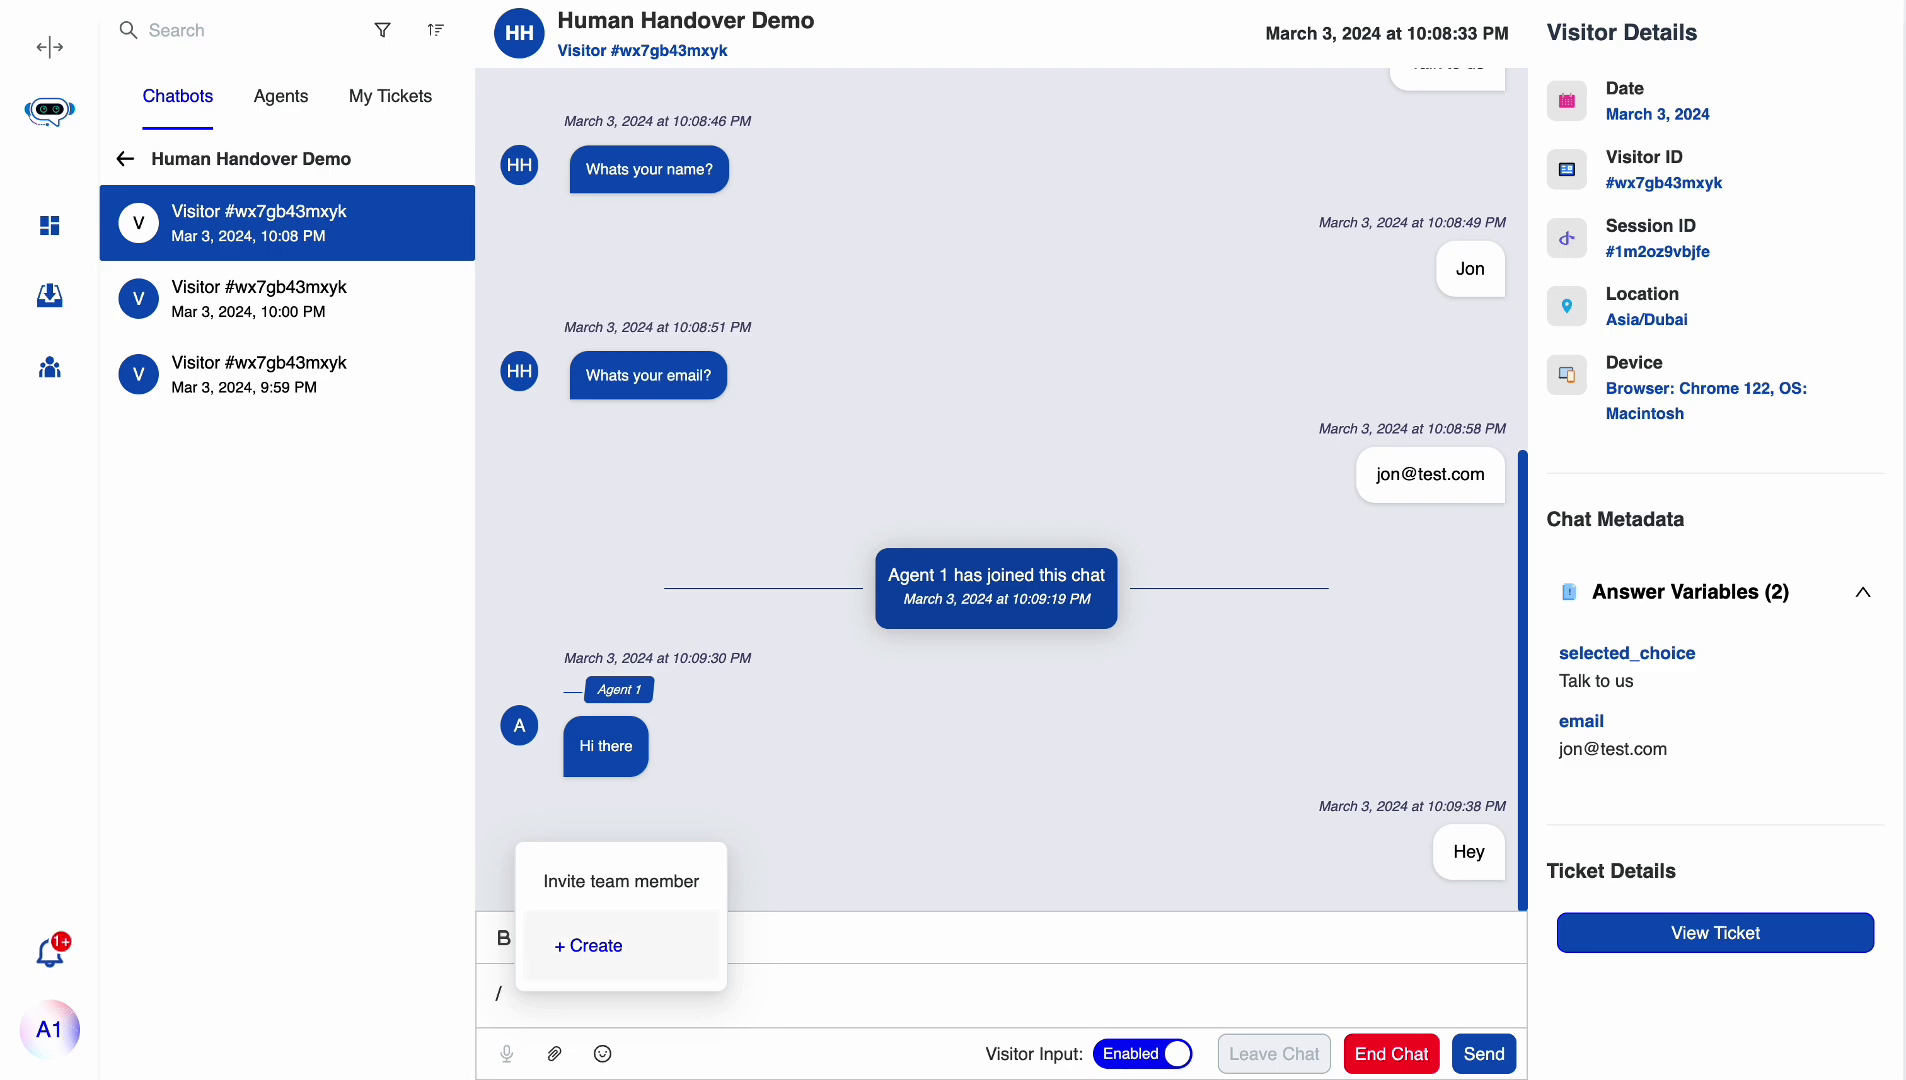
pyautogui.press('Up')
pyautogui.press('Return')
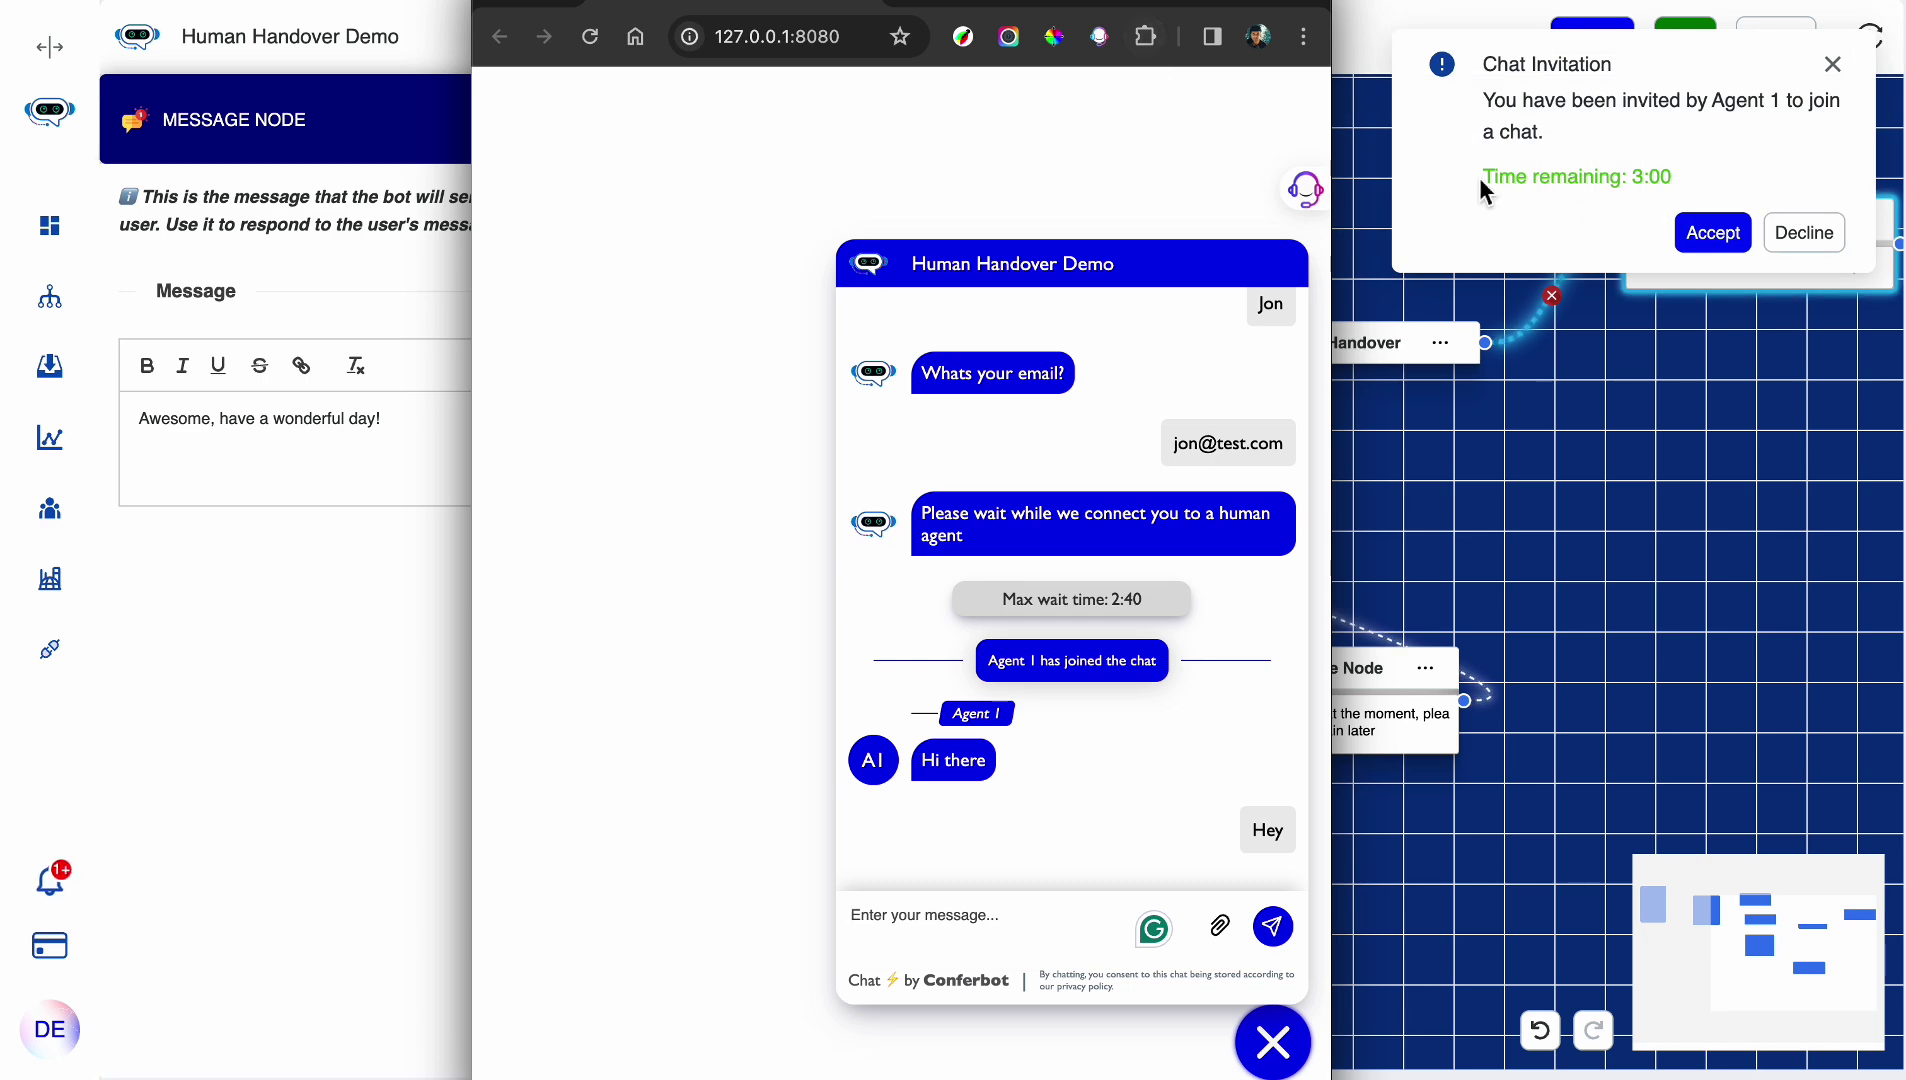
pyautogui.click(1712, 233)
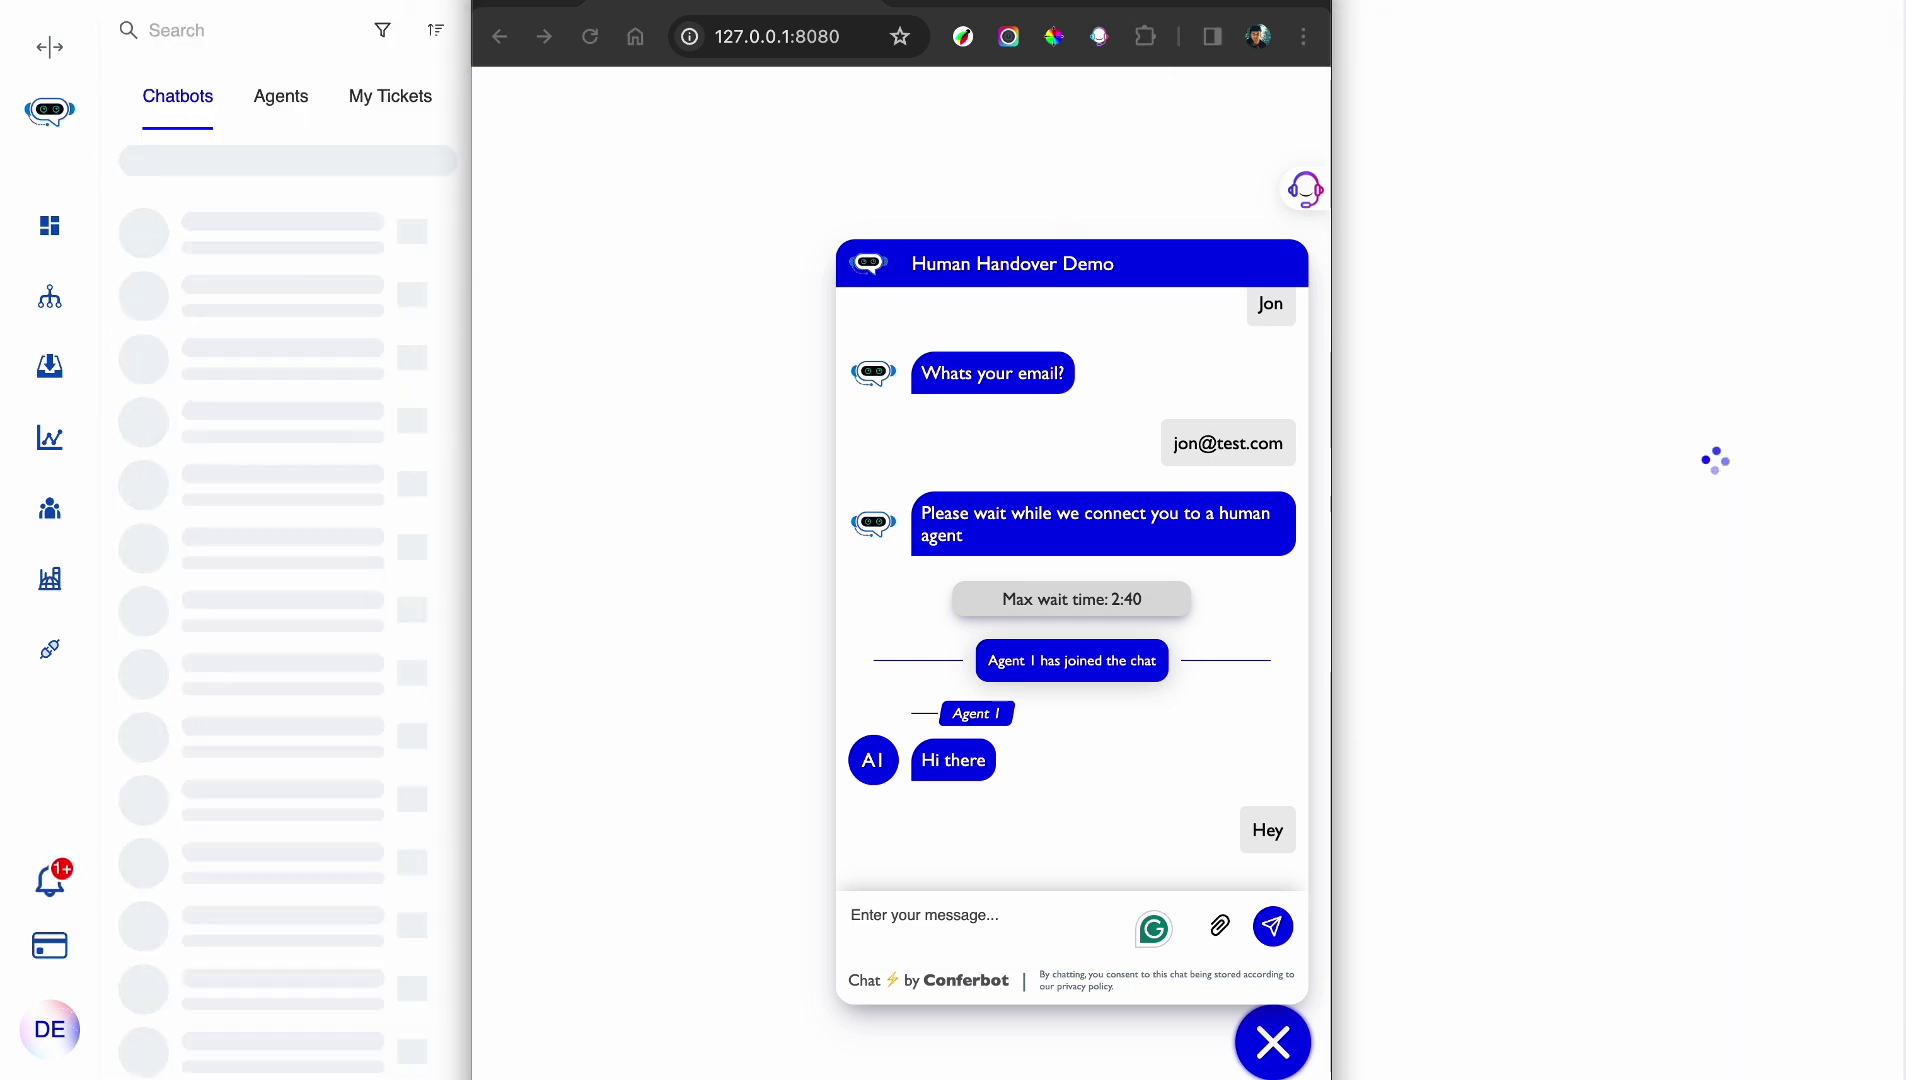
# - Move the widget window aside, send "Hi there" as the admin and begin a visitor message in the widget
pyautogui.moveTo(1037, 8); pyautogui.dragTo(411, 12)
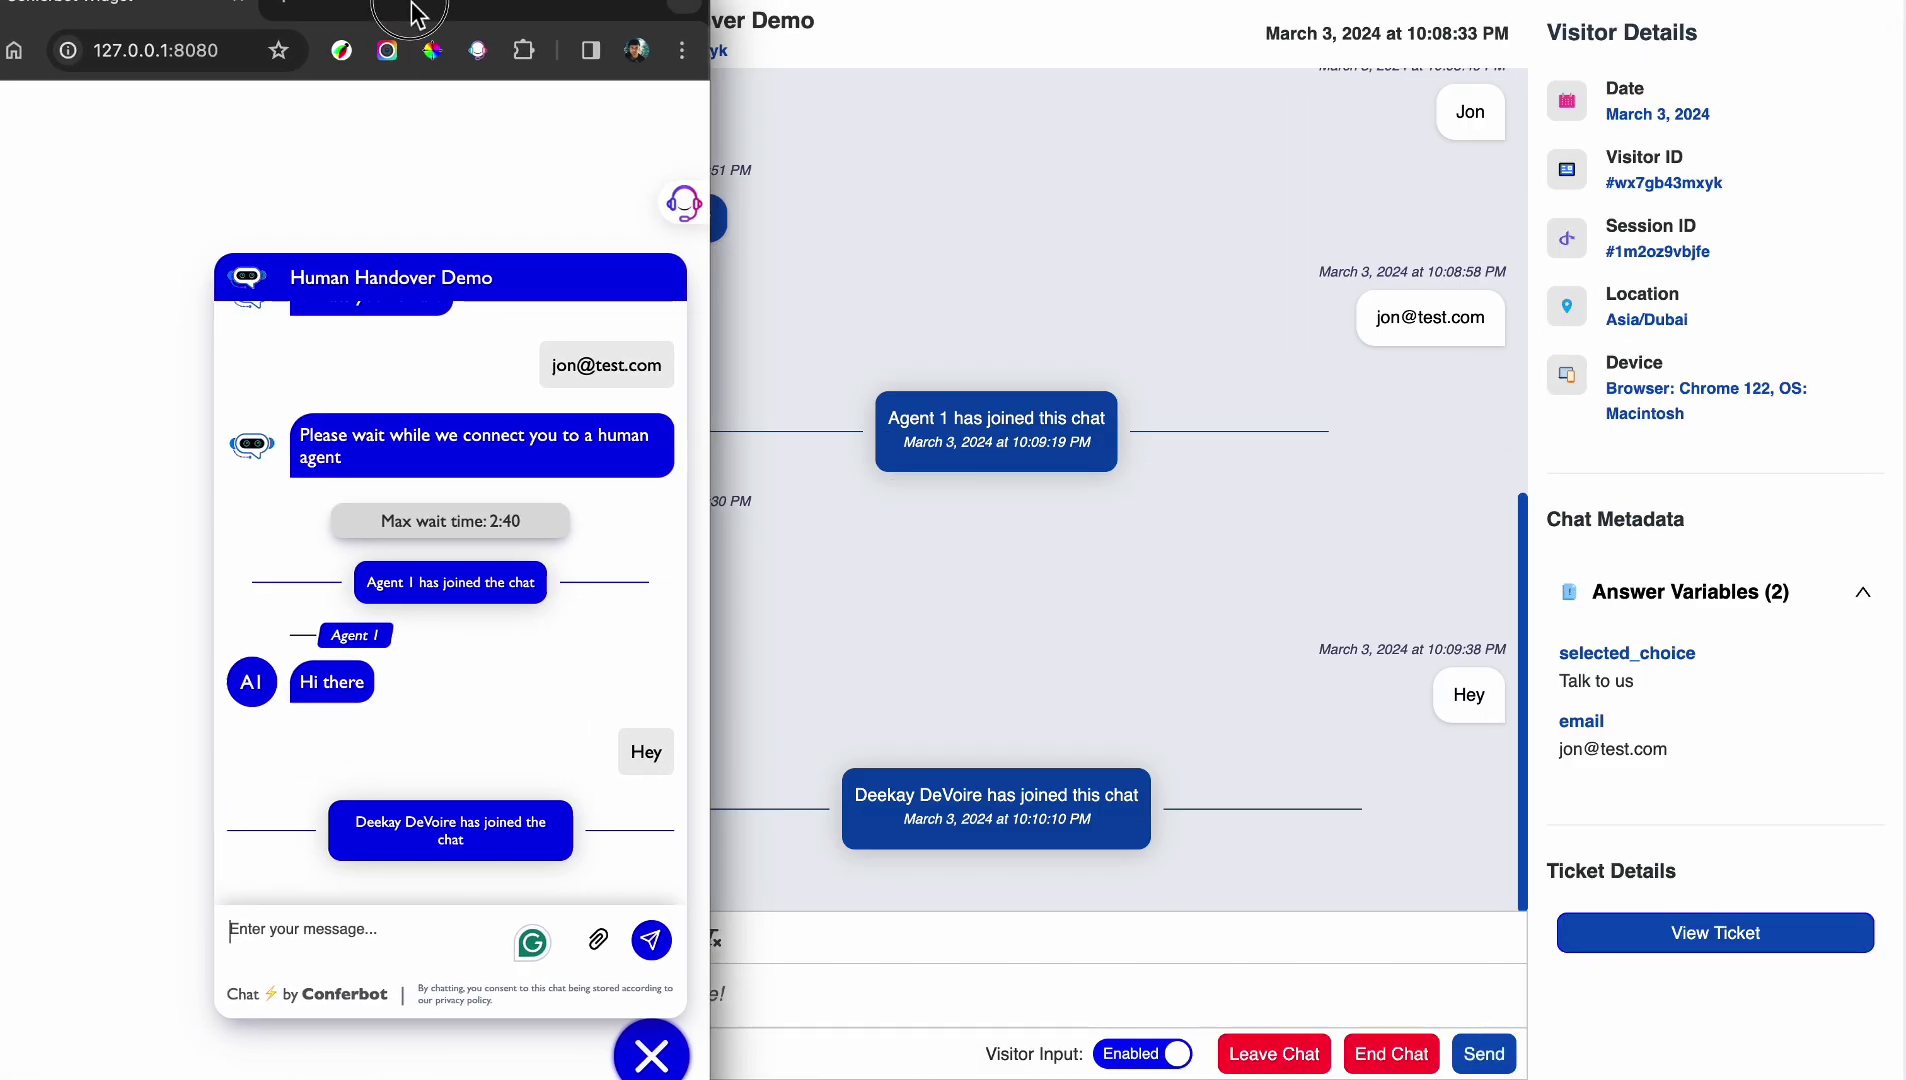
pyautogui.click(885, 1015)
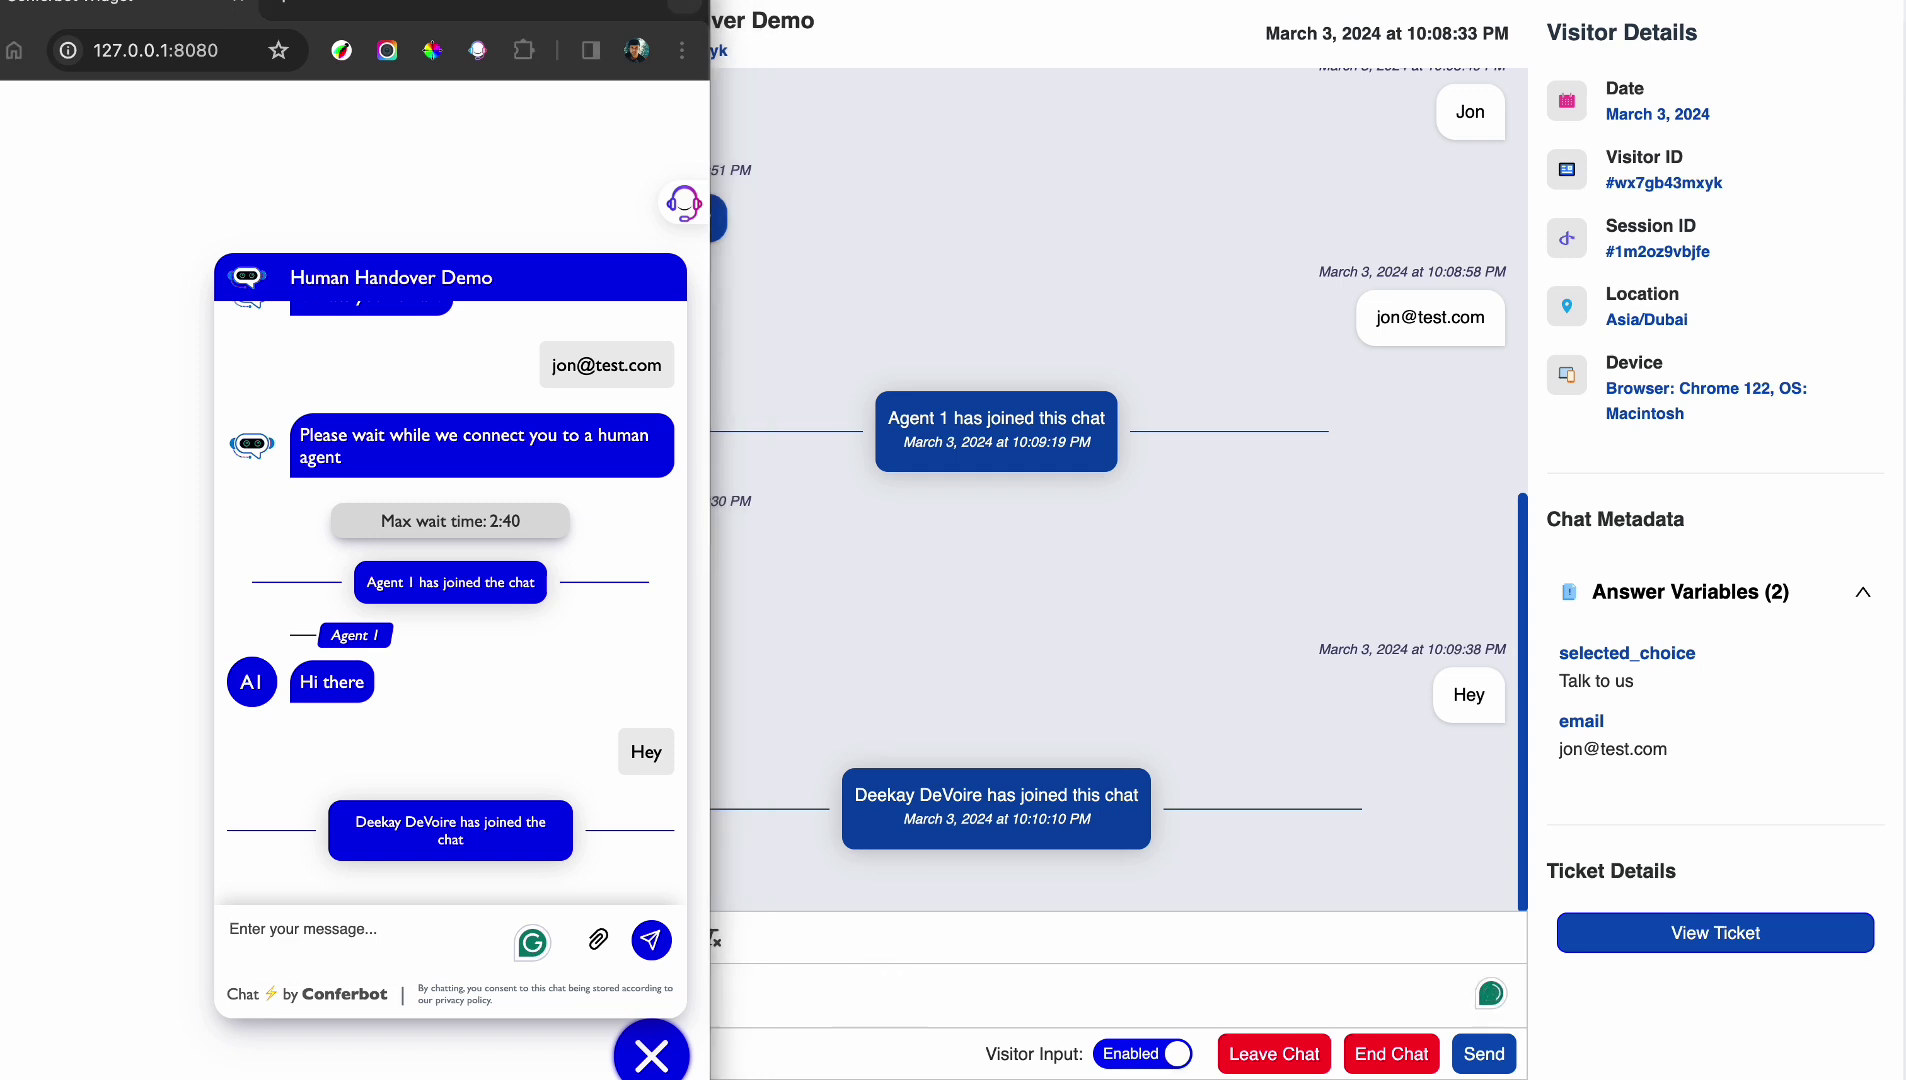
pyautogui.click(360, 929)
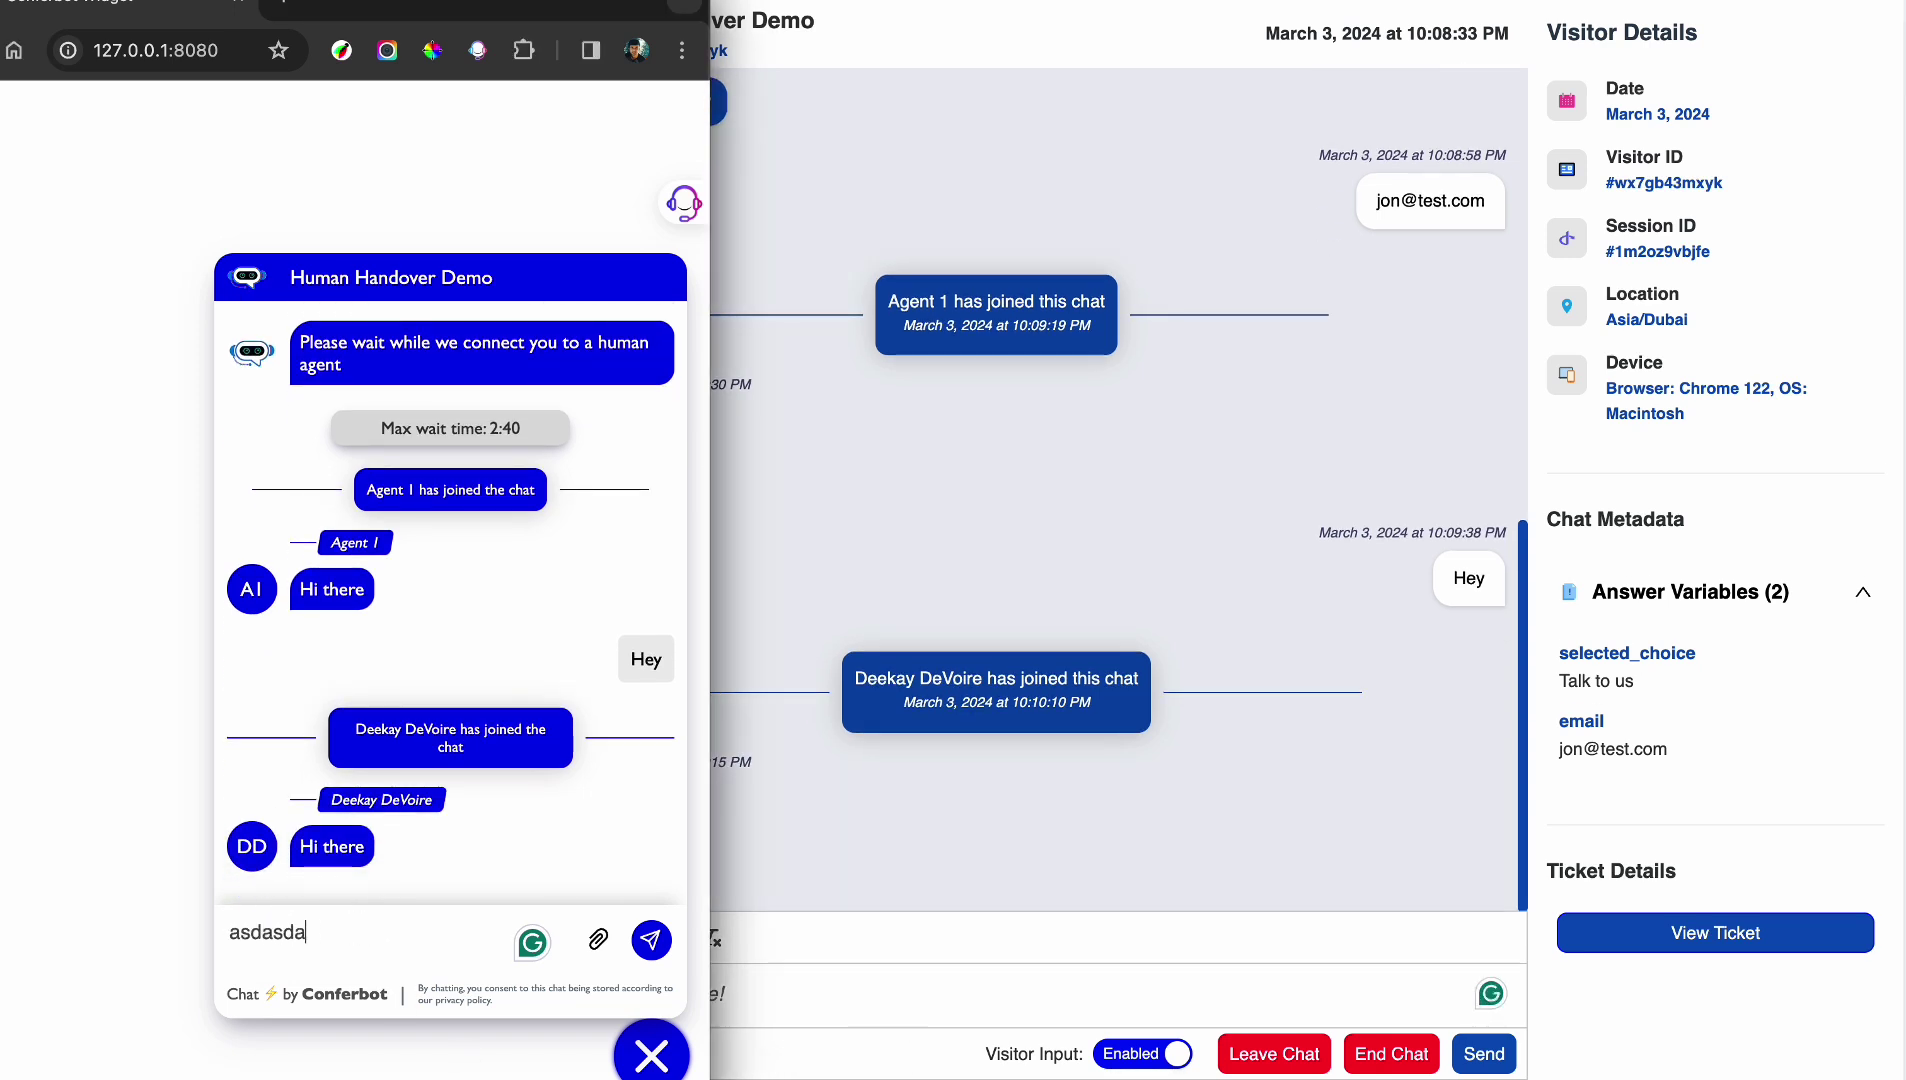
# - Disable Visitor Input to test the widget's message box, re-enable it and send the visitor message "asdasdadasdasd"
pyautogui.click(1155, 1057)
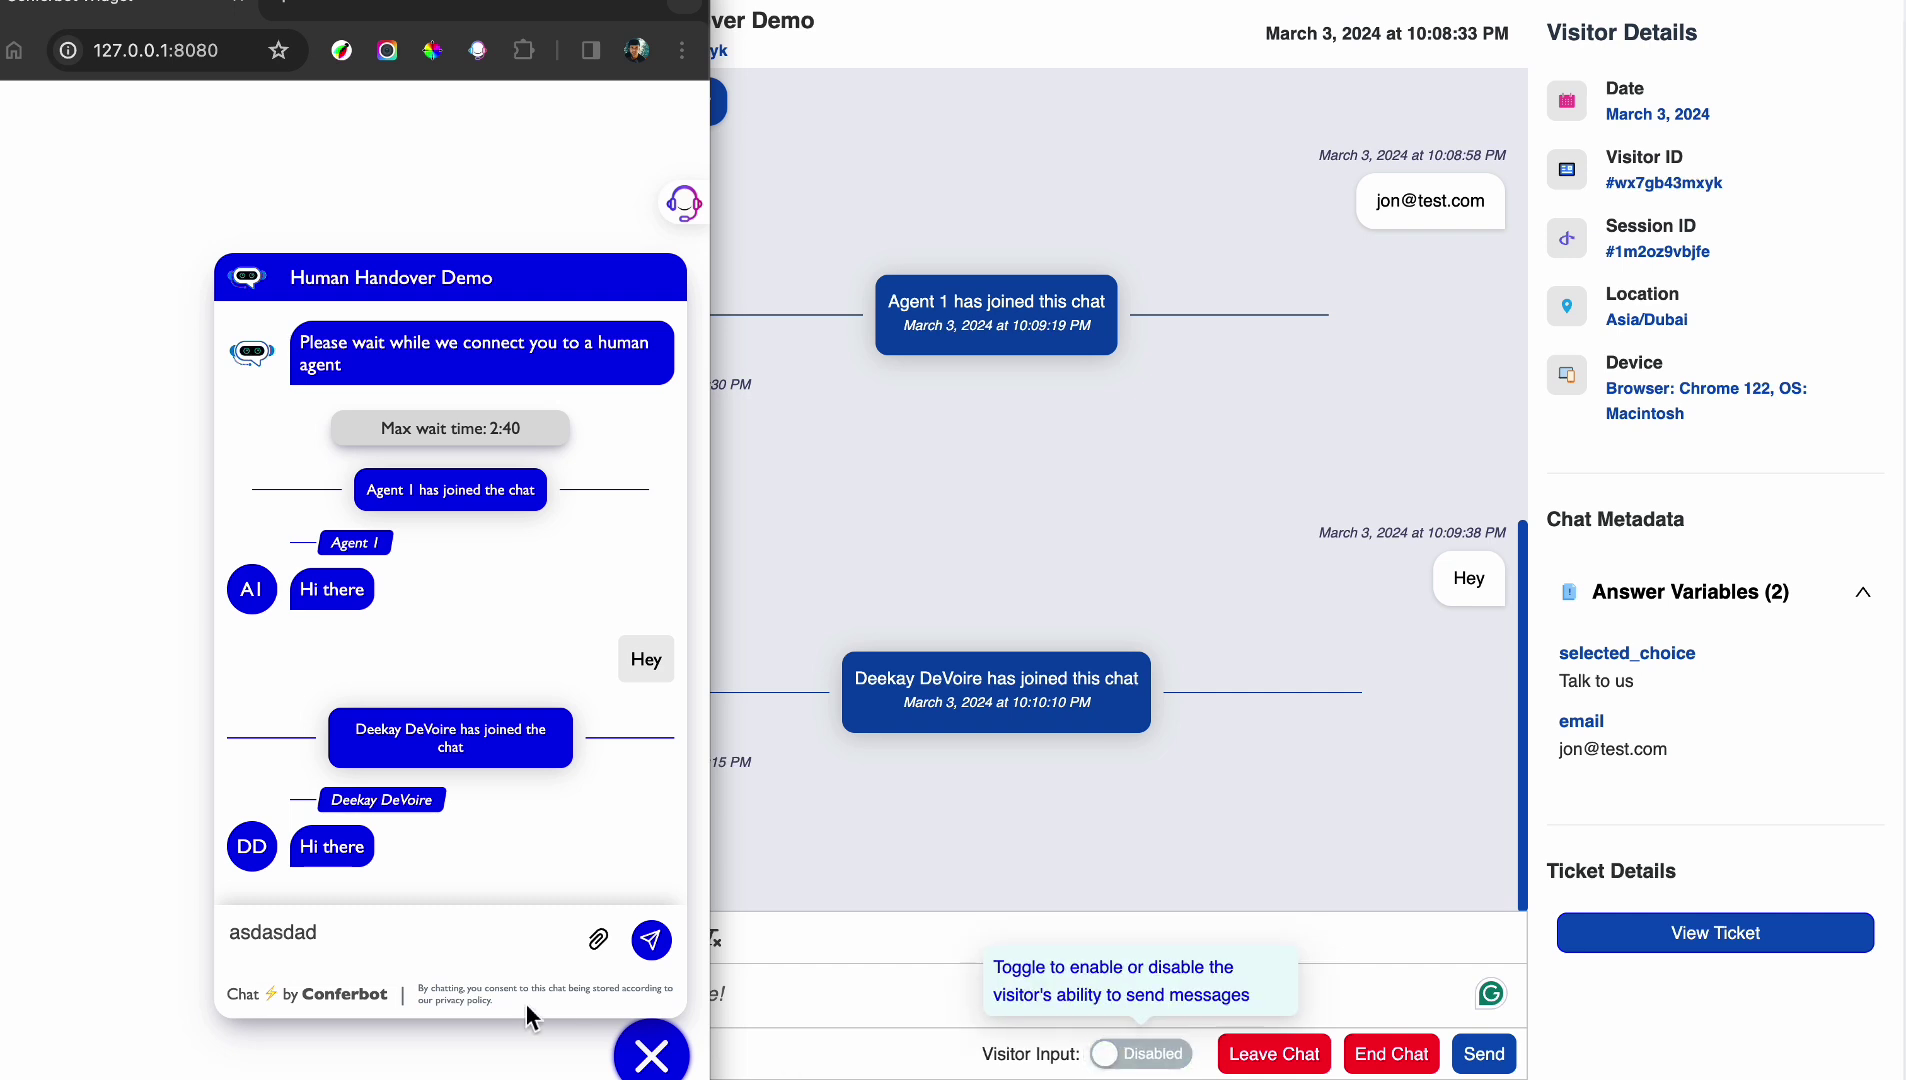
pyautogui.click(365, 945)
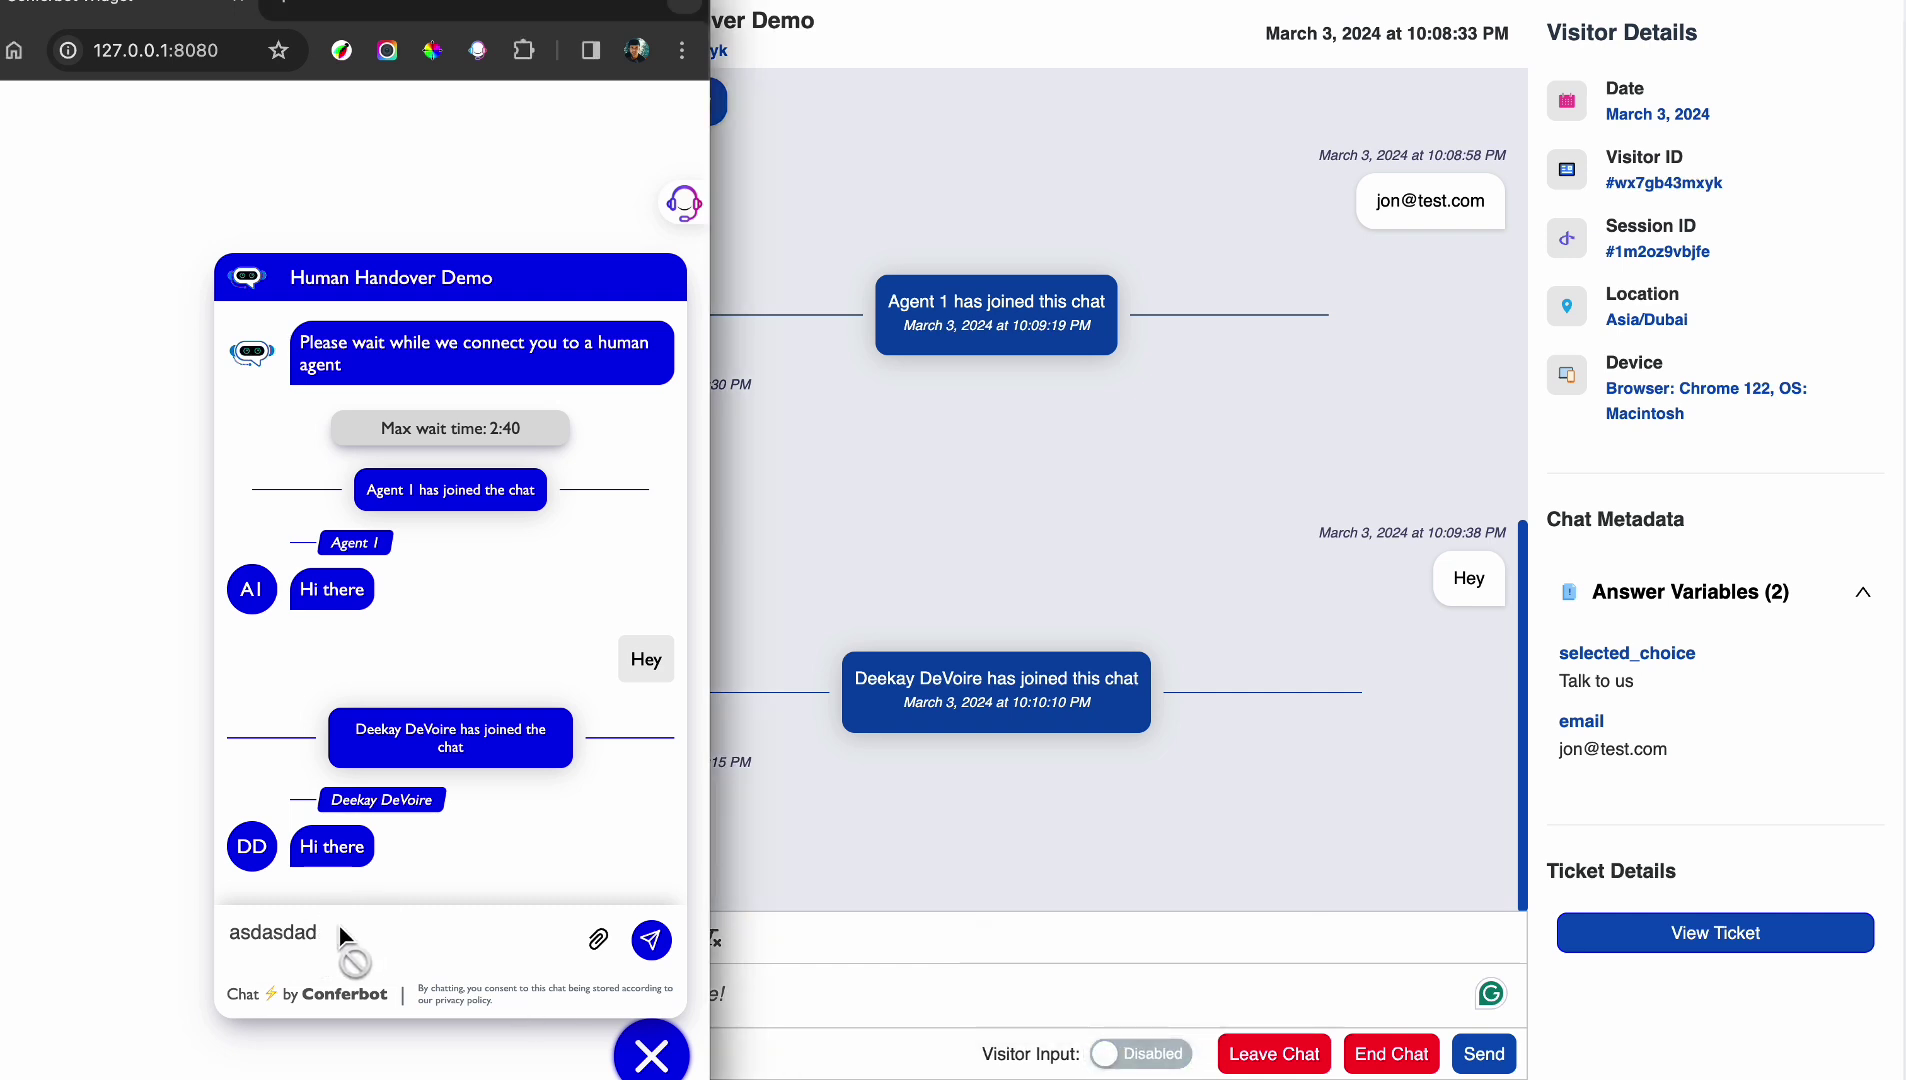
pyautogui.click(1148, 1053)
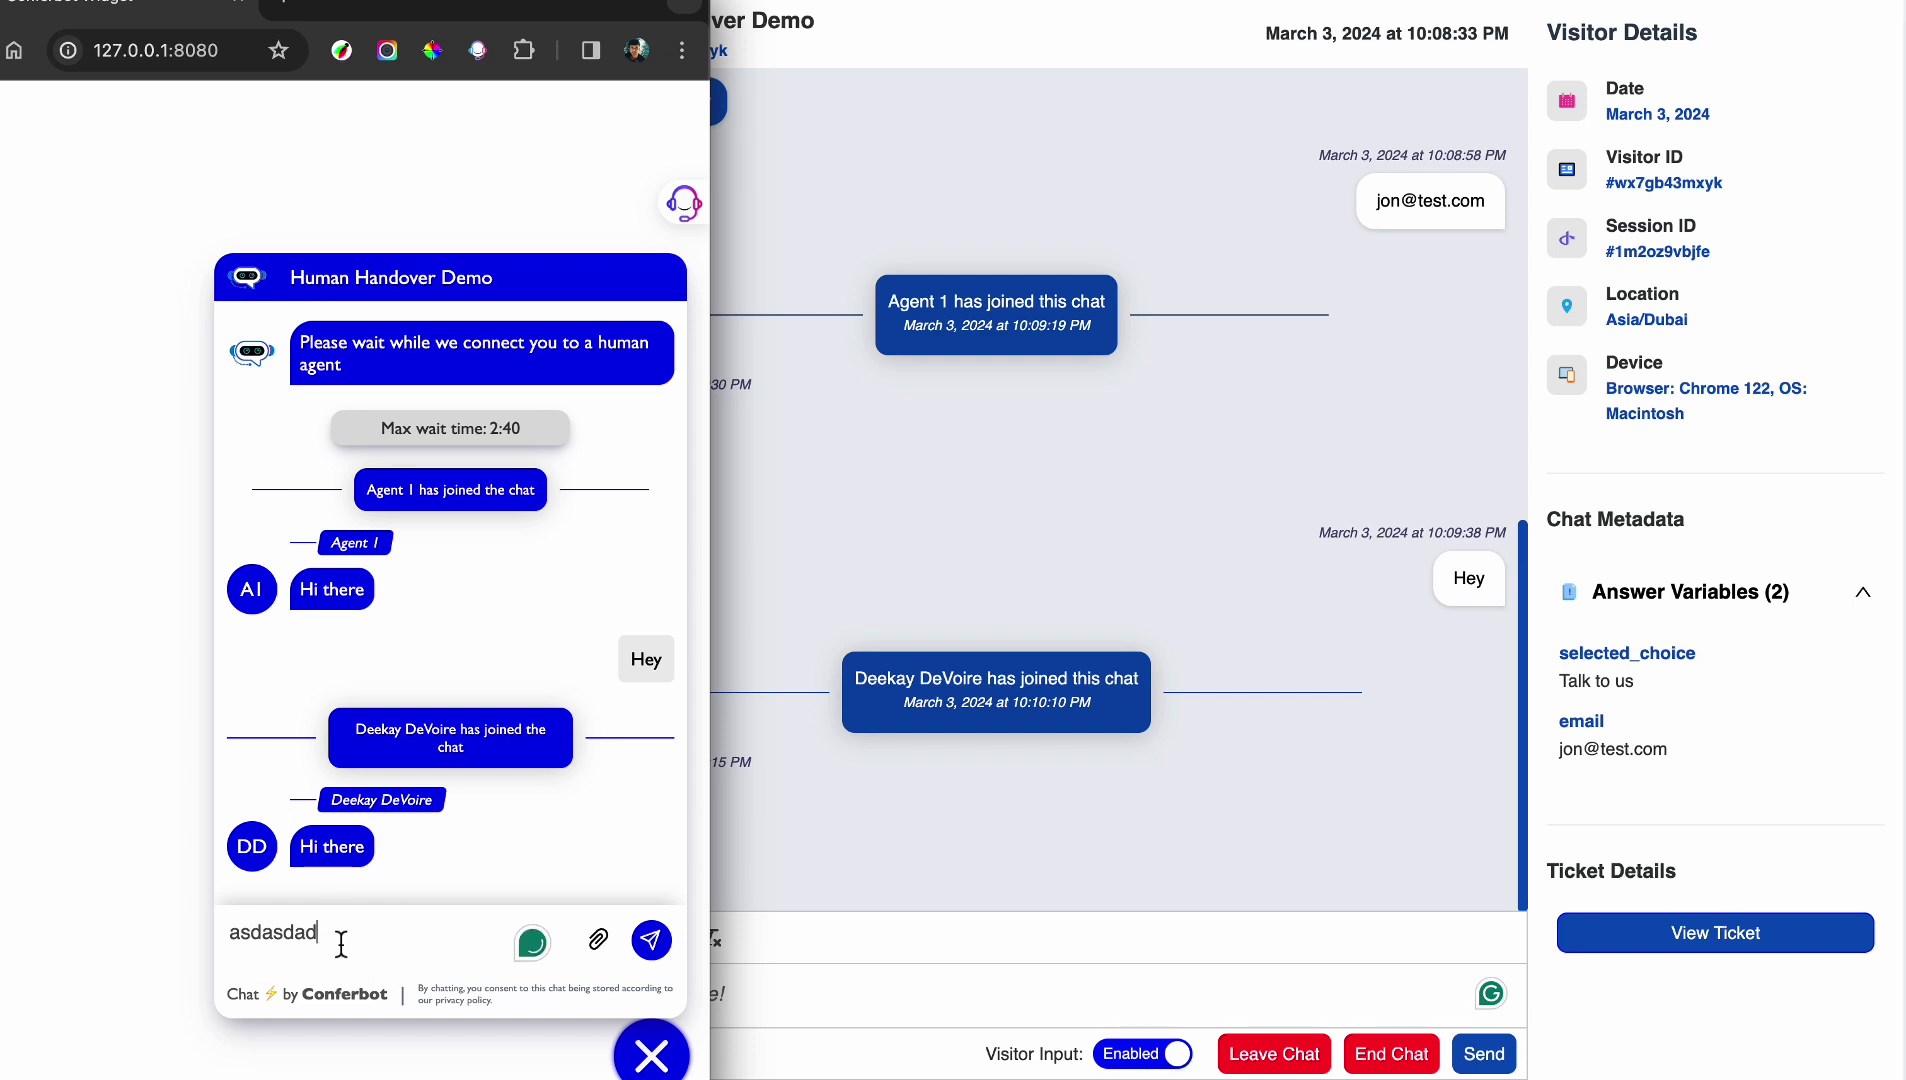
pyautogui.press('Return')
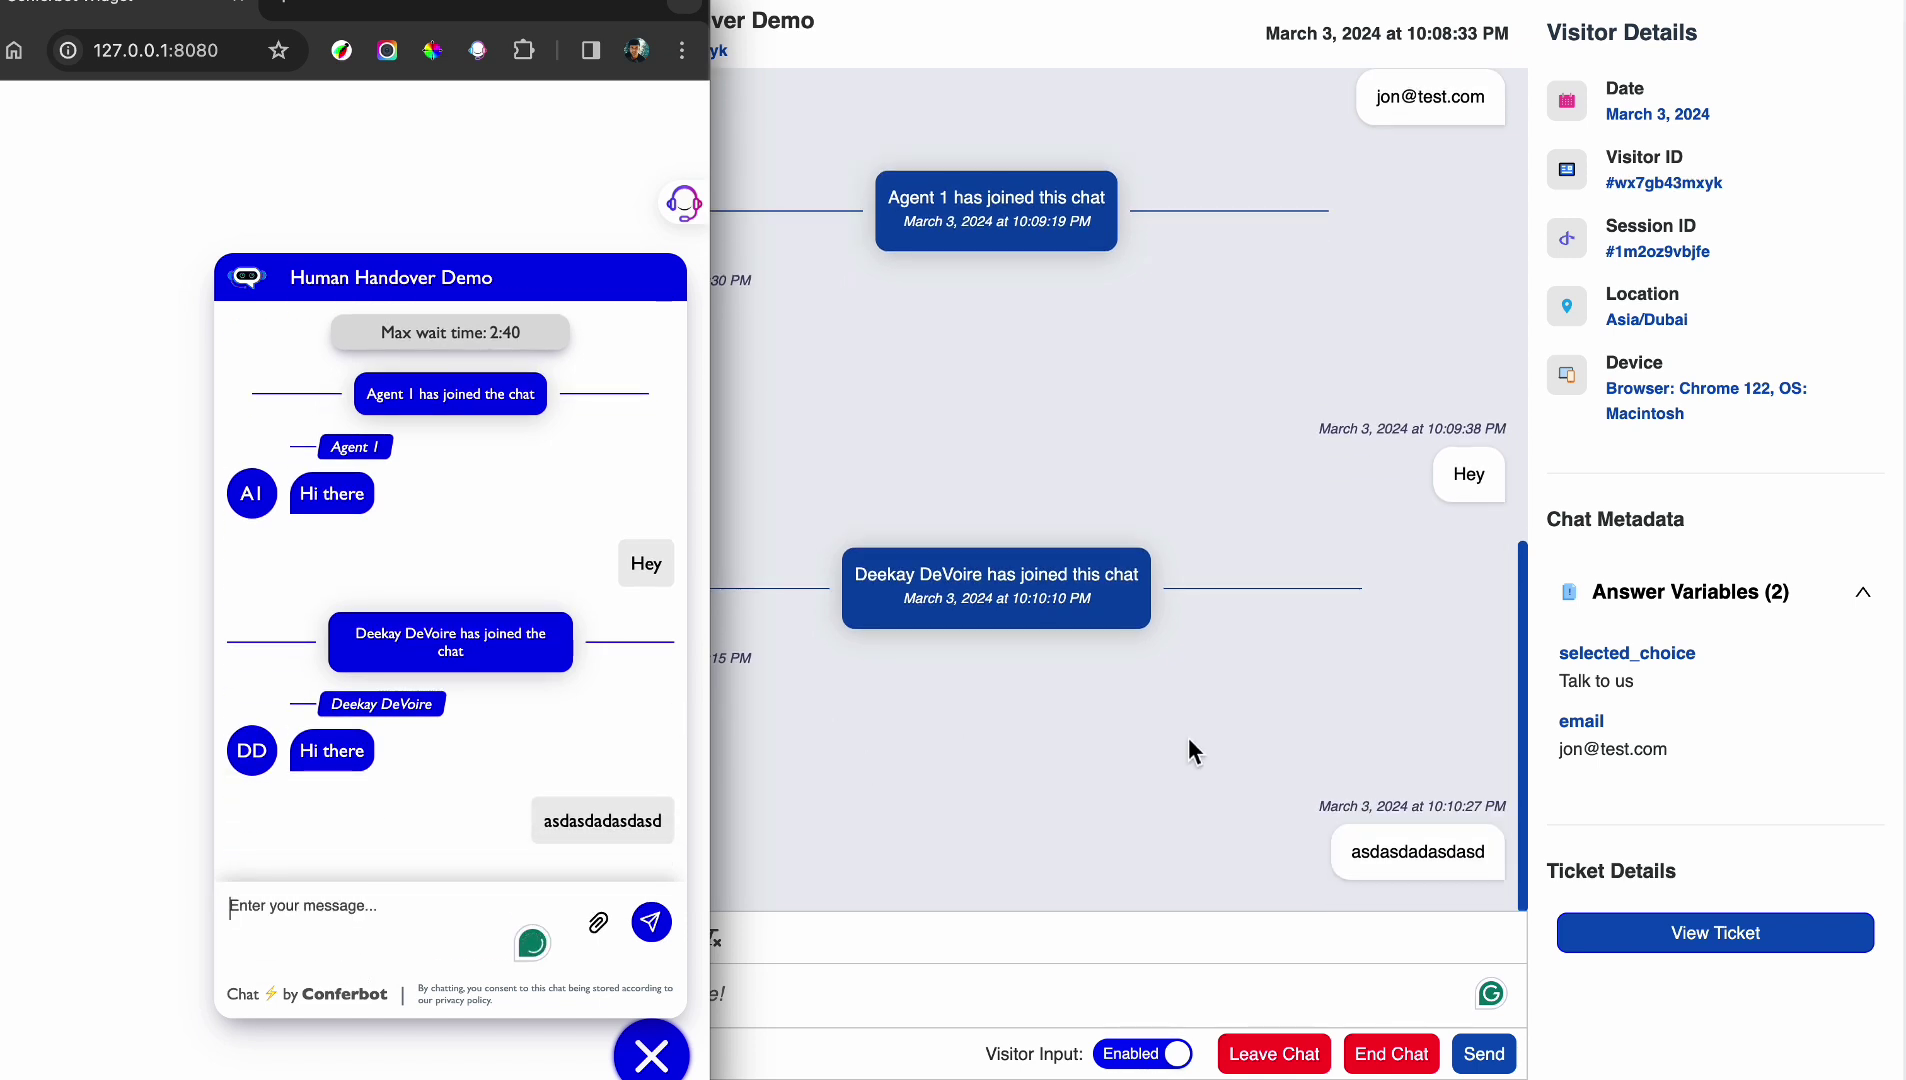
# - End the chat as the admin and dismiss the Team Members dialog in Agent 1's inbox
pyautogui.click(1390, 1061)
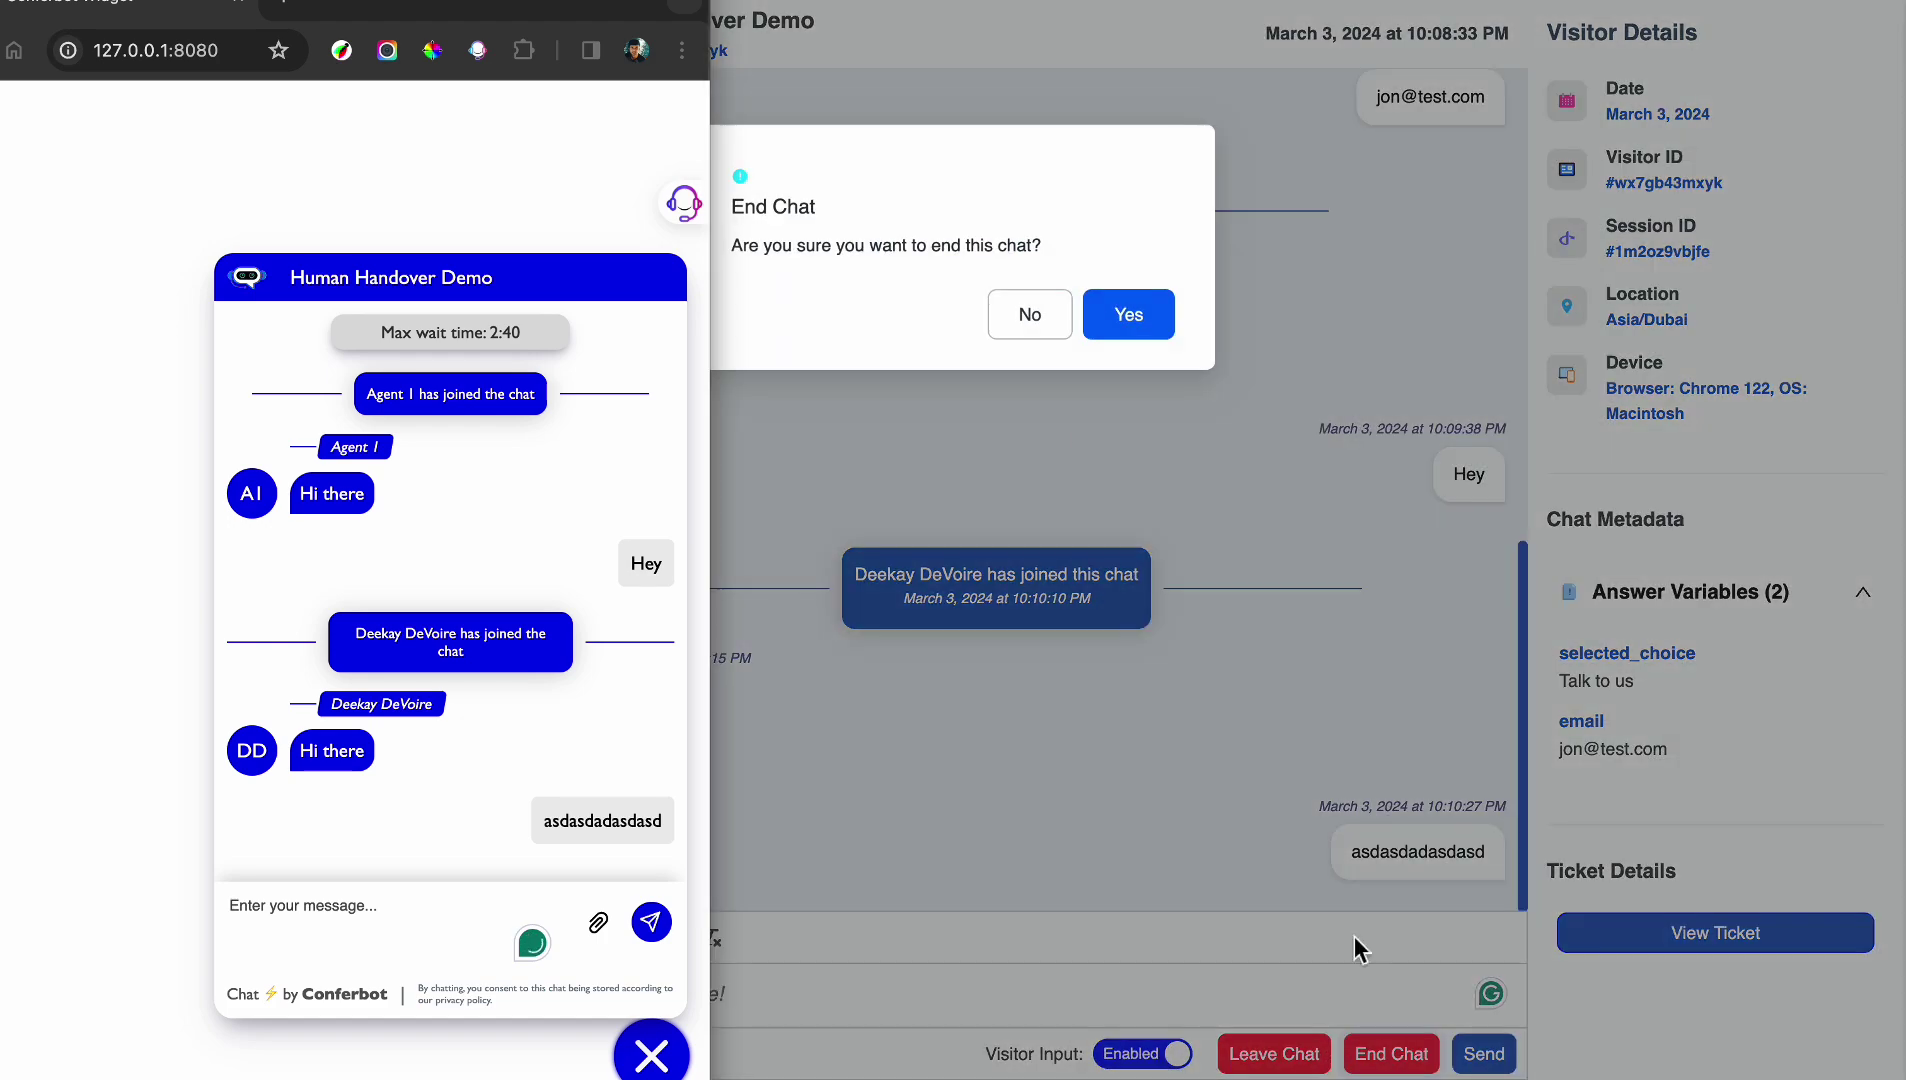
pyautogui.click(1130, 316)
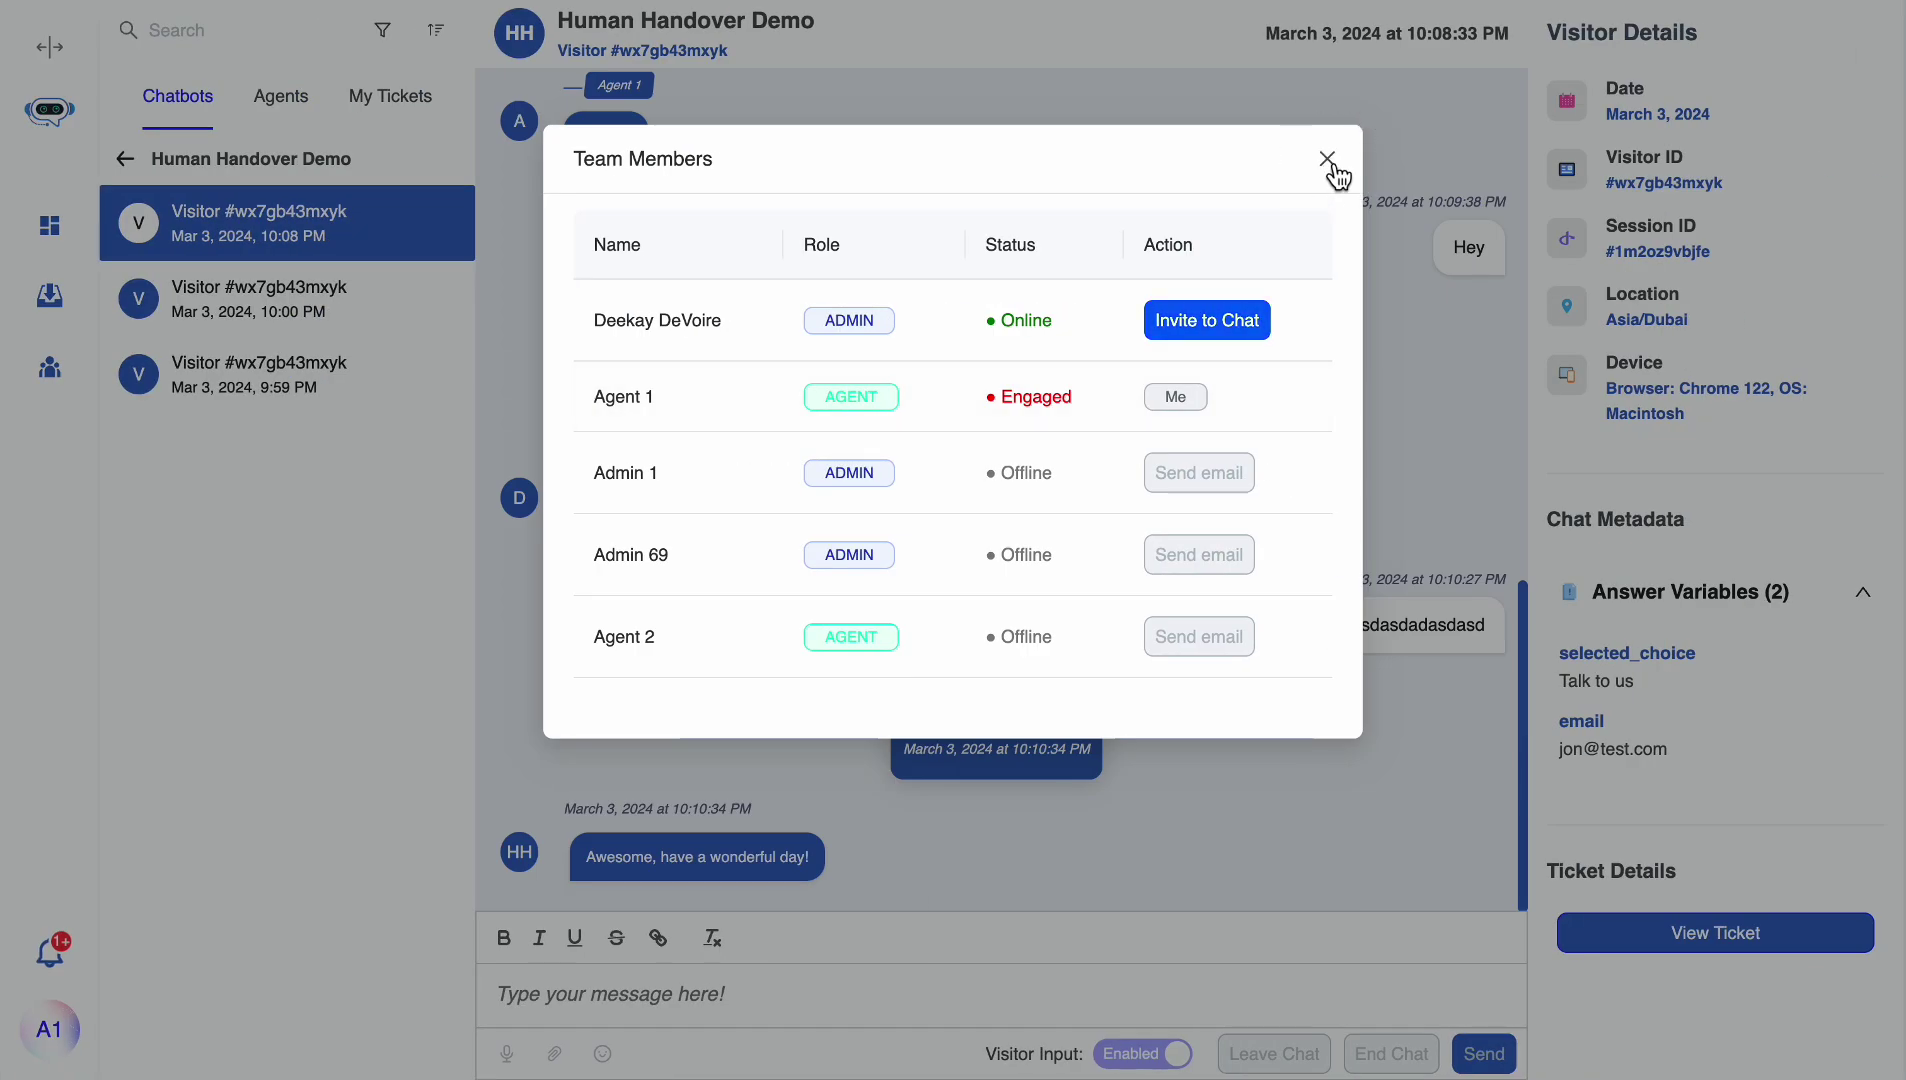
pyautogui.click(1334, 170)
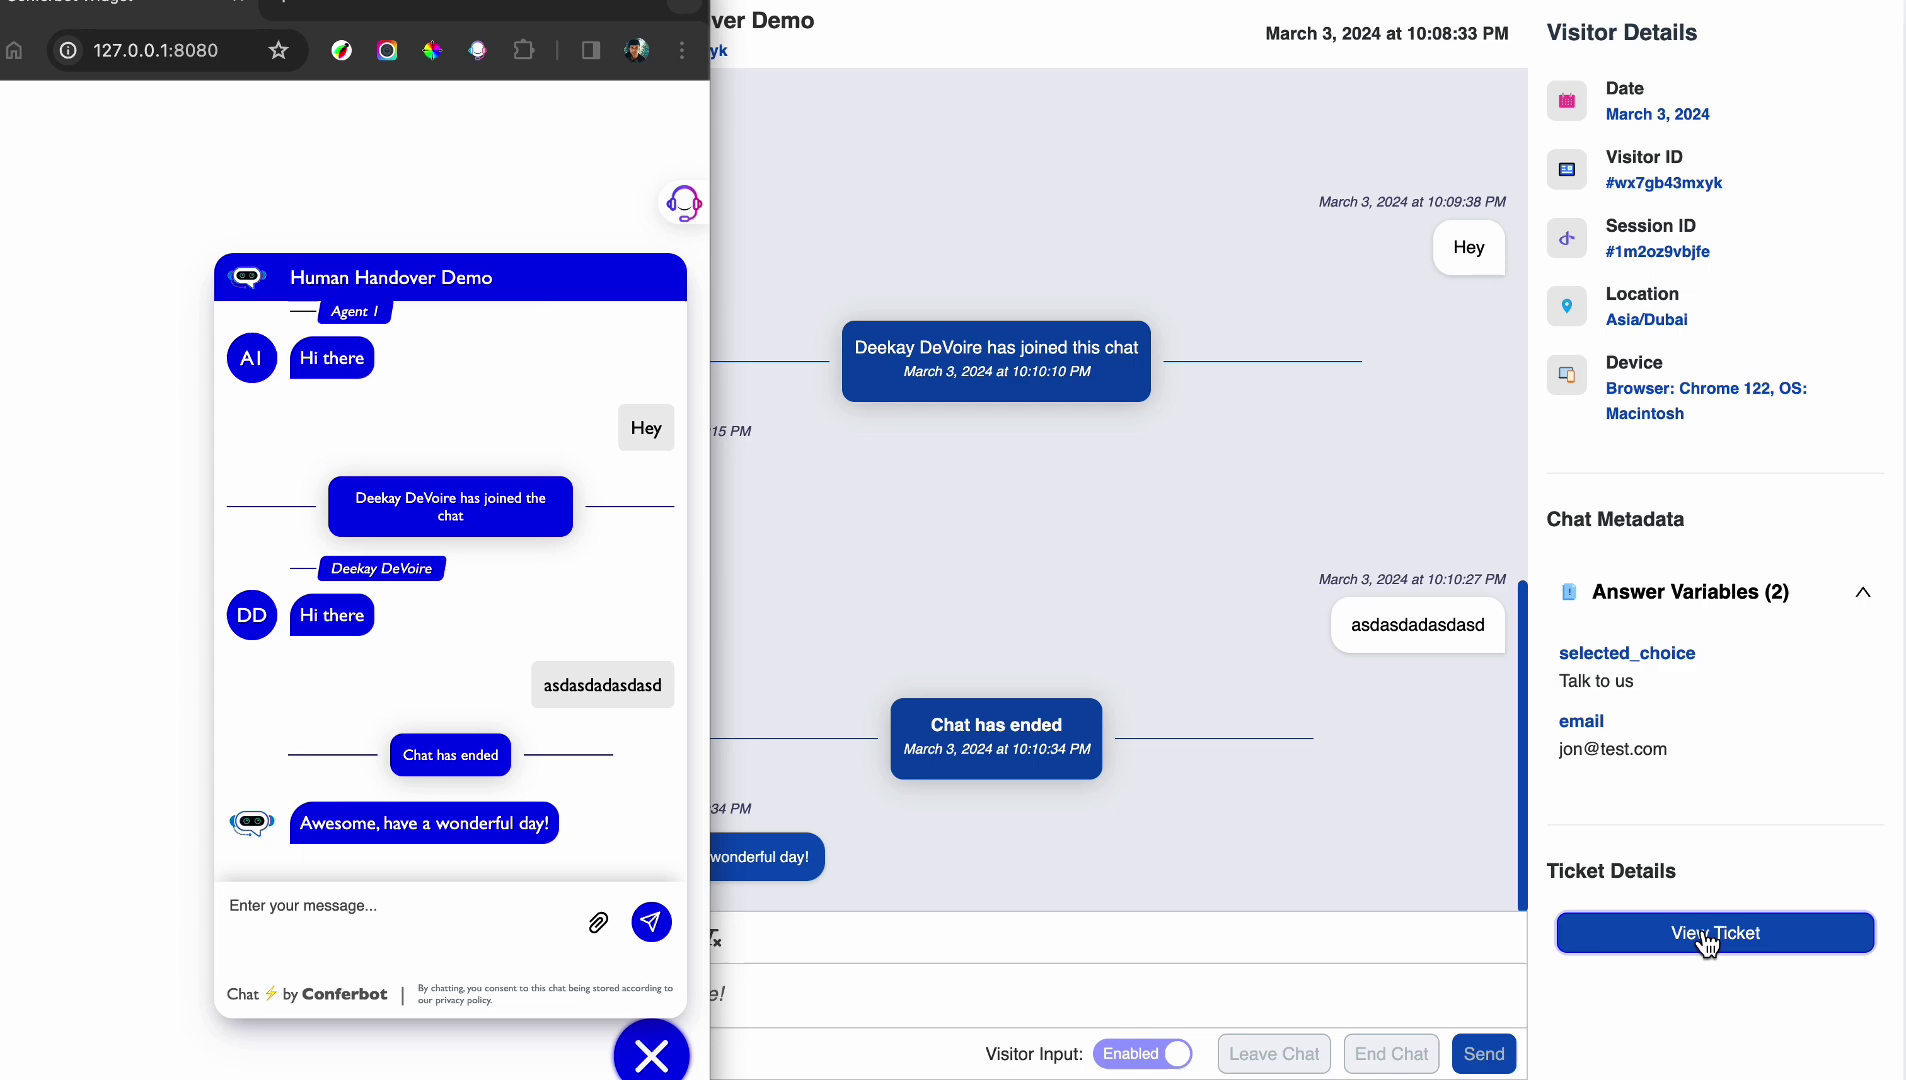
# - Examine the ended chat's ticket timeline, stats and handover details in the ticket overview
pyautogui.click(1710, 935)
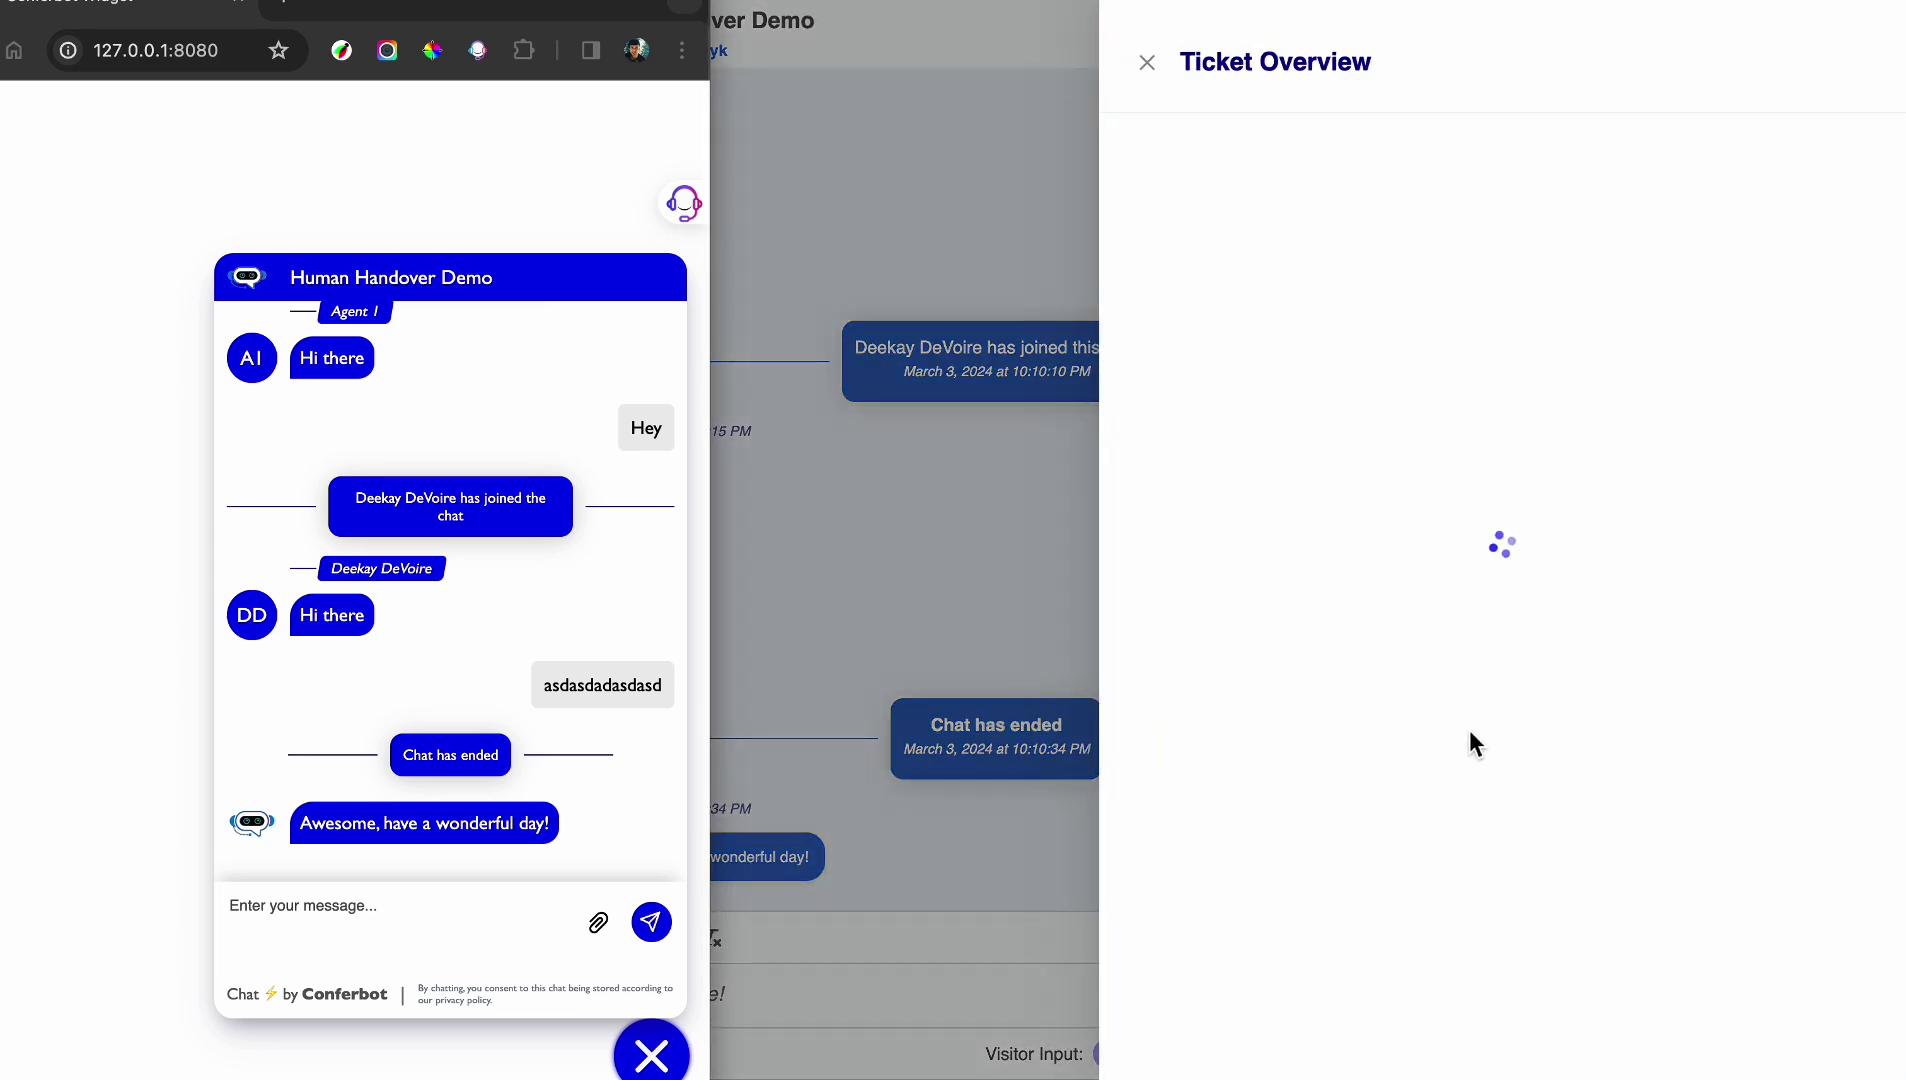
pyautogui.scroll(-5, 1470, 730)
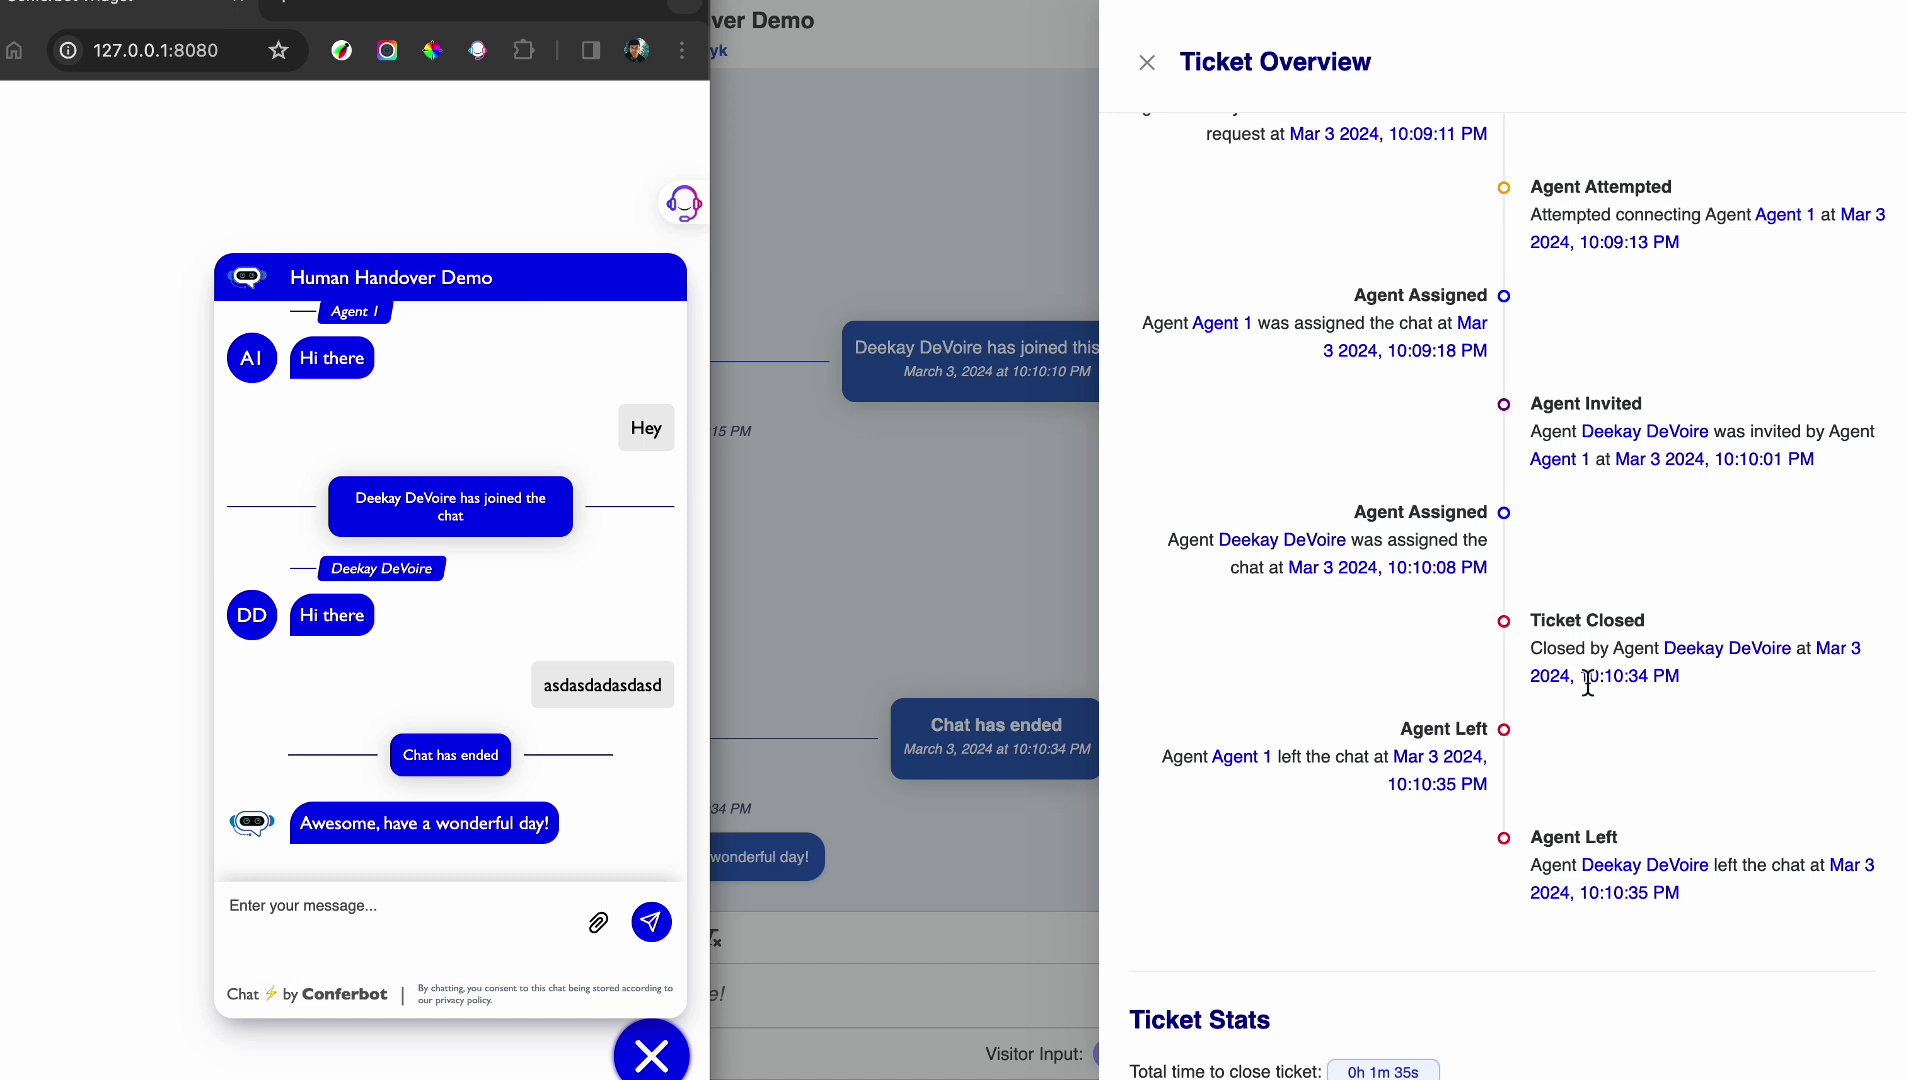
pyautogui.scroll(-1, 1520, 650)
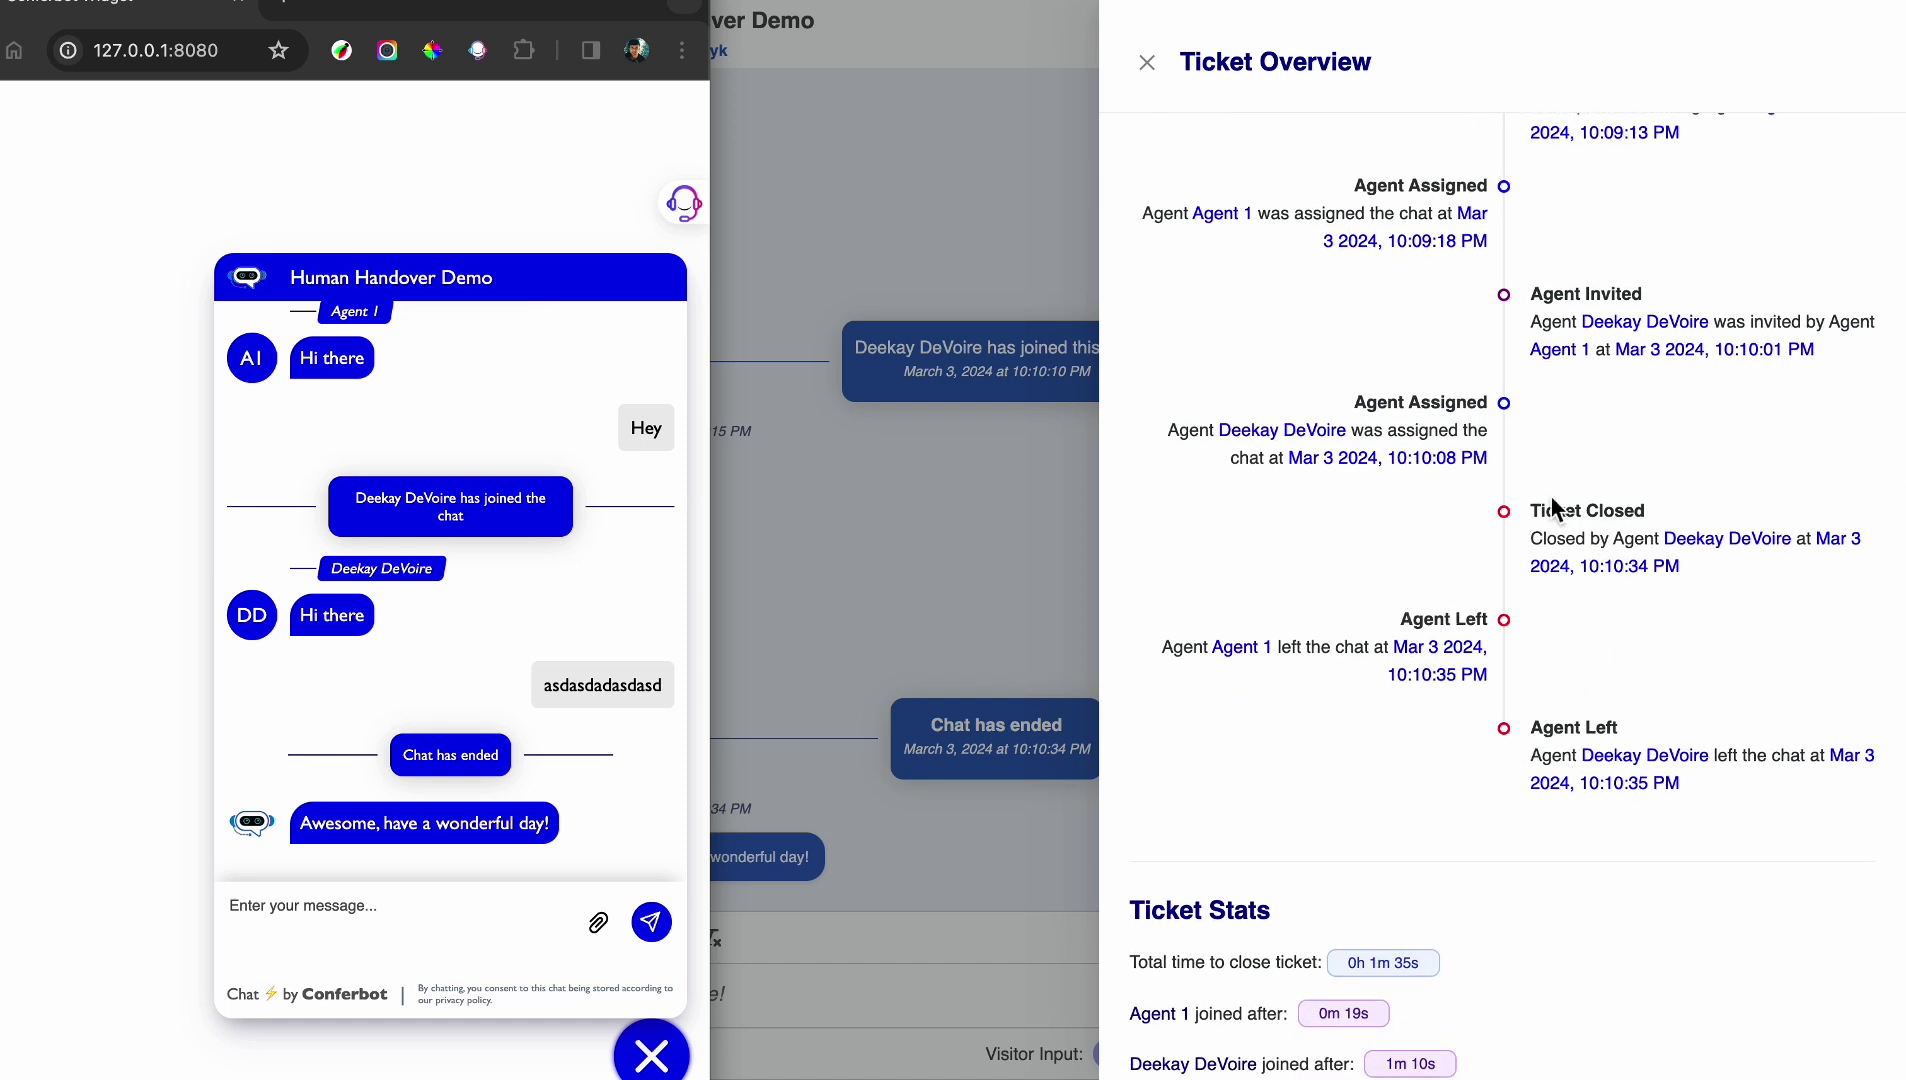
pyautogui.scroll(-3, 1594, 547)
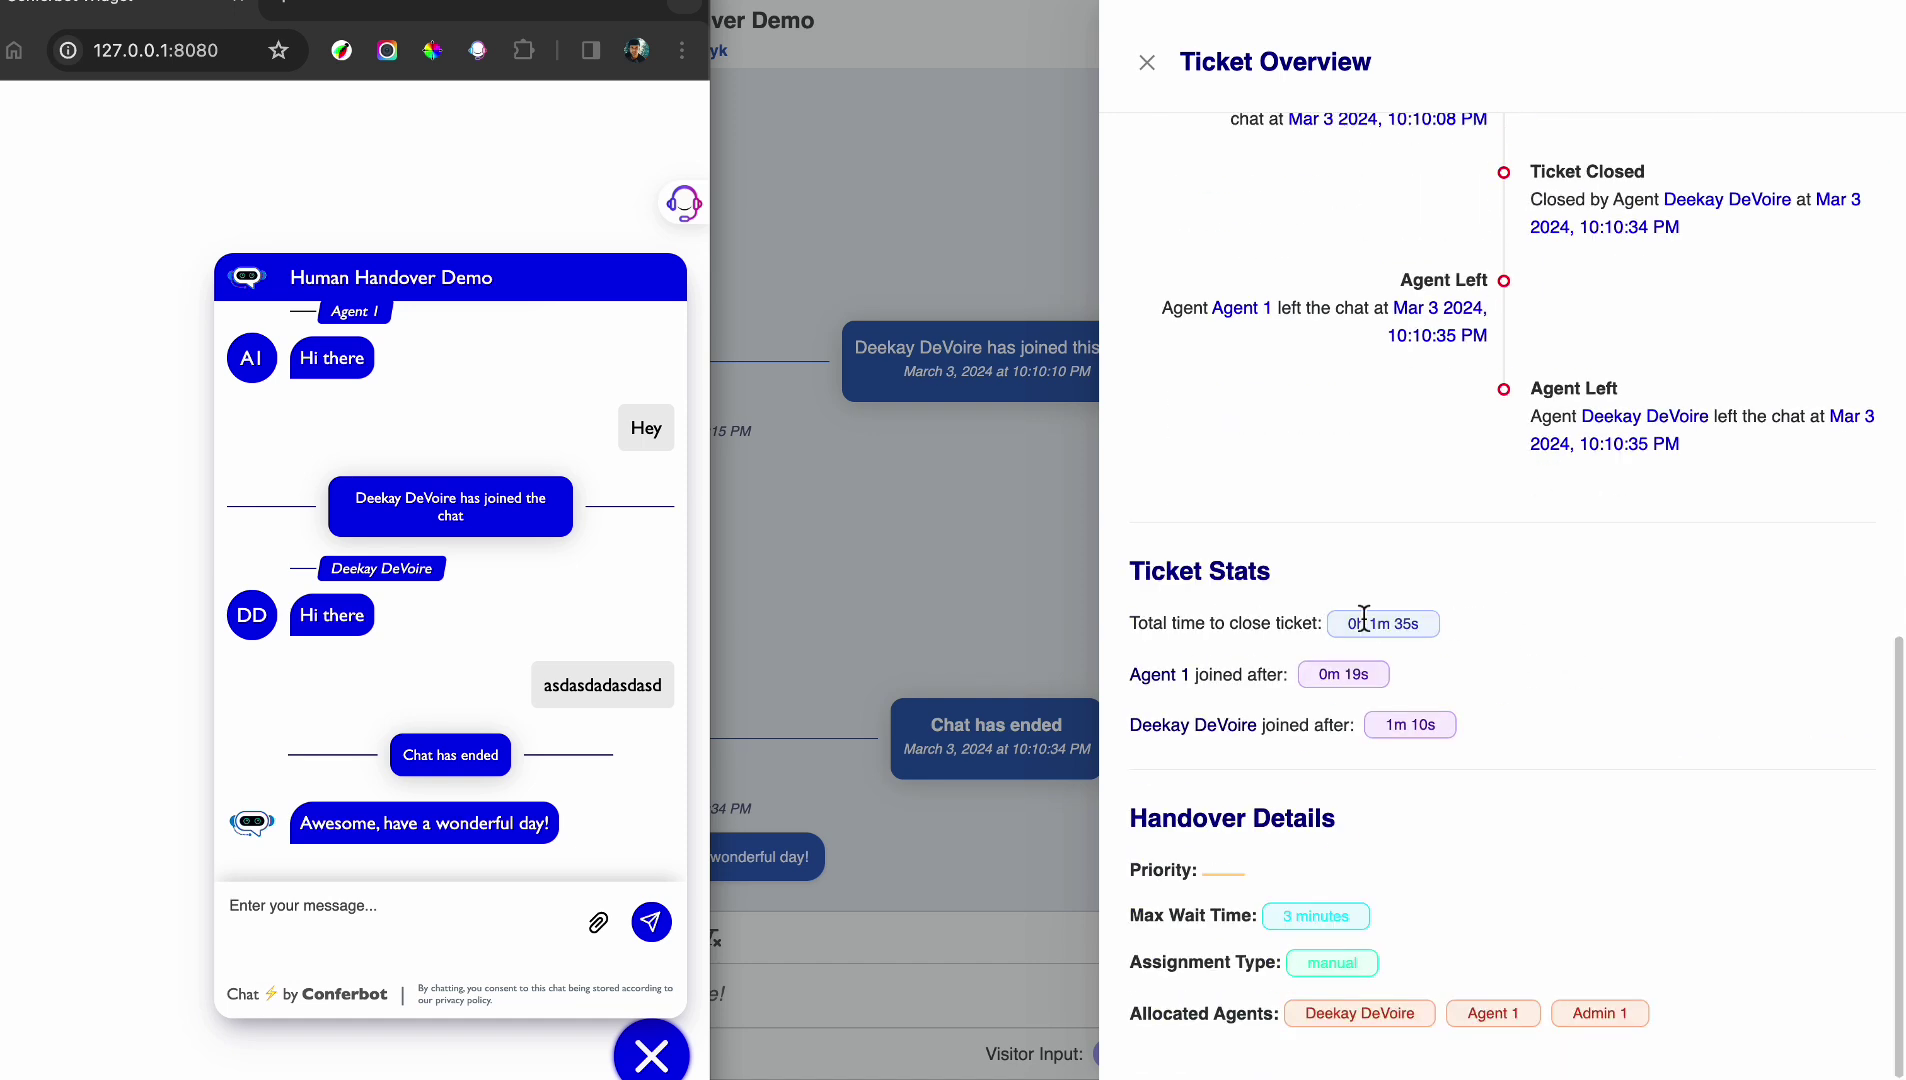
pyautogui.click(1035, 583)
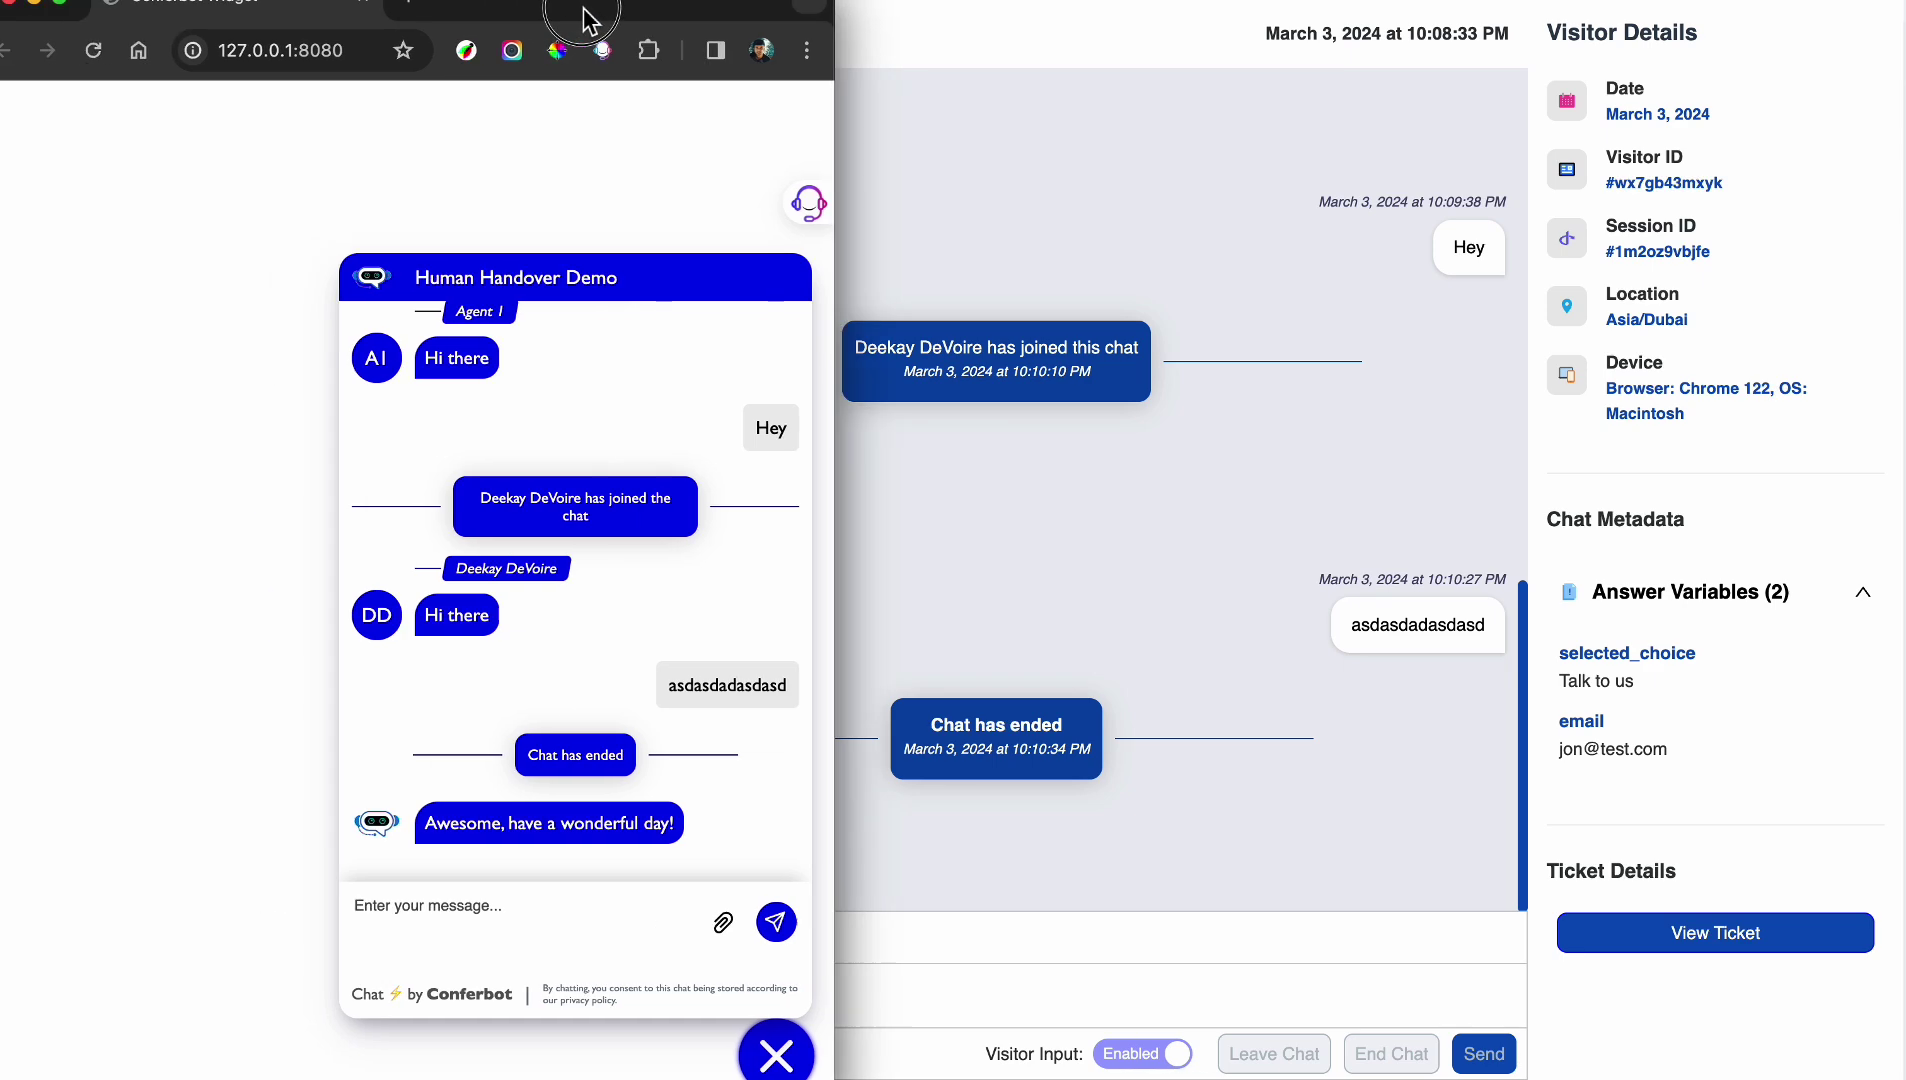
# - Open the Business Hours node's settings in the flow builder and exclude Sunday from the weekly open hours
pyautogui.moveTo(591, 21); pyautogui.dragTo(480, 0)
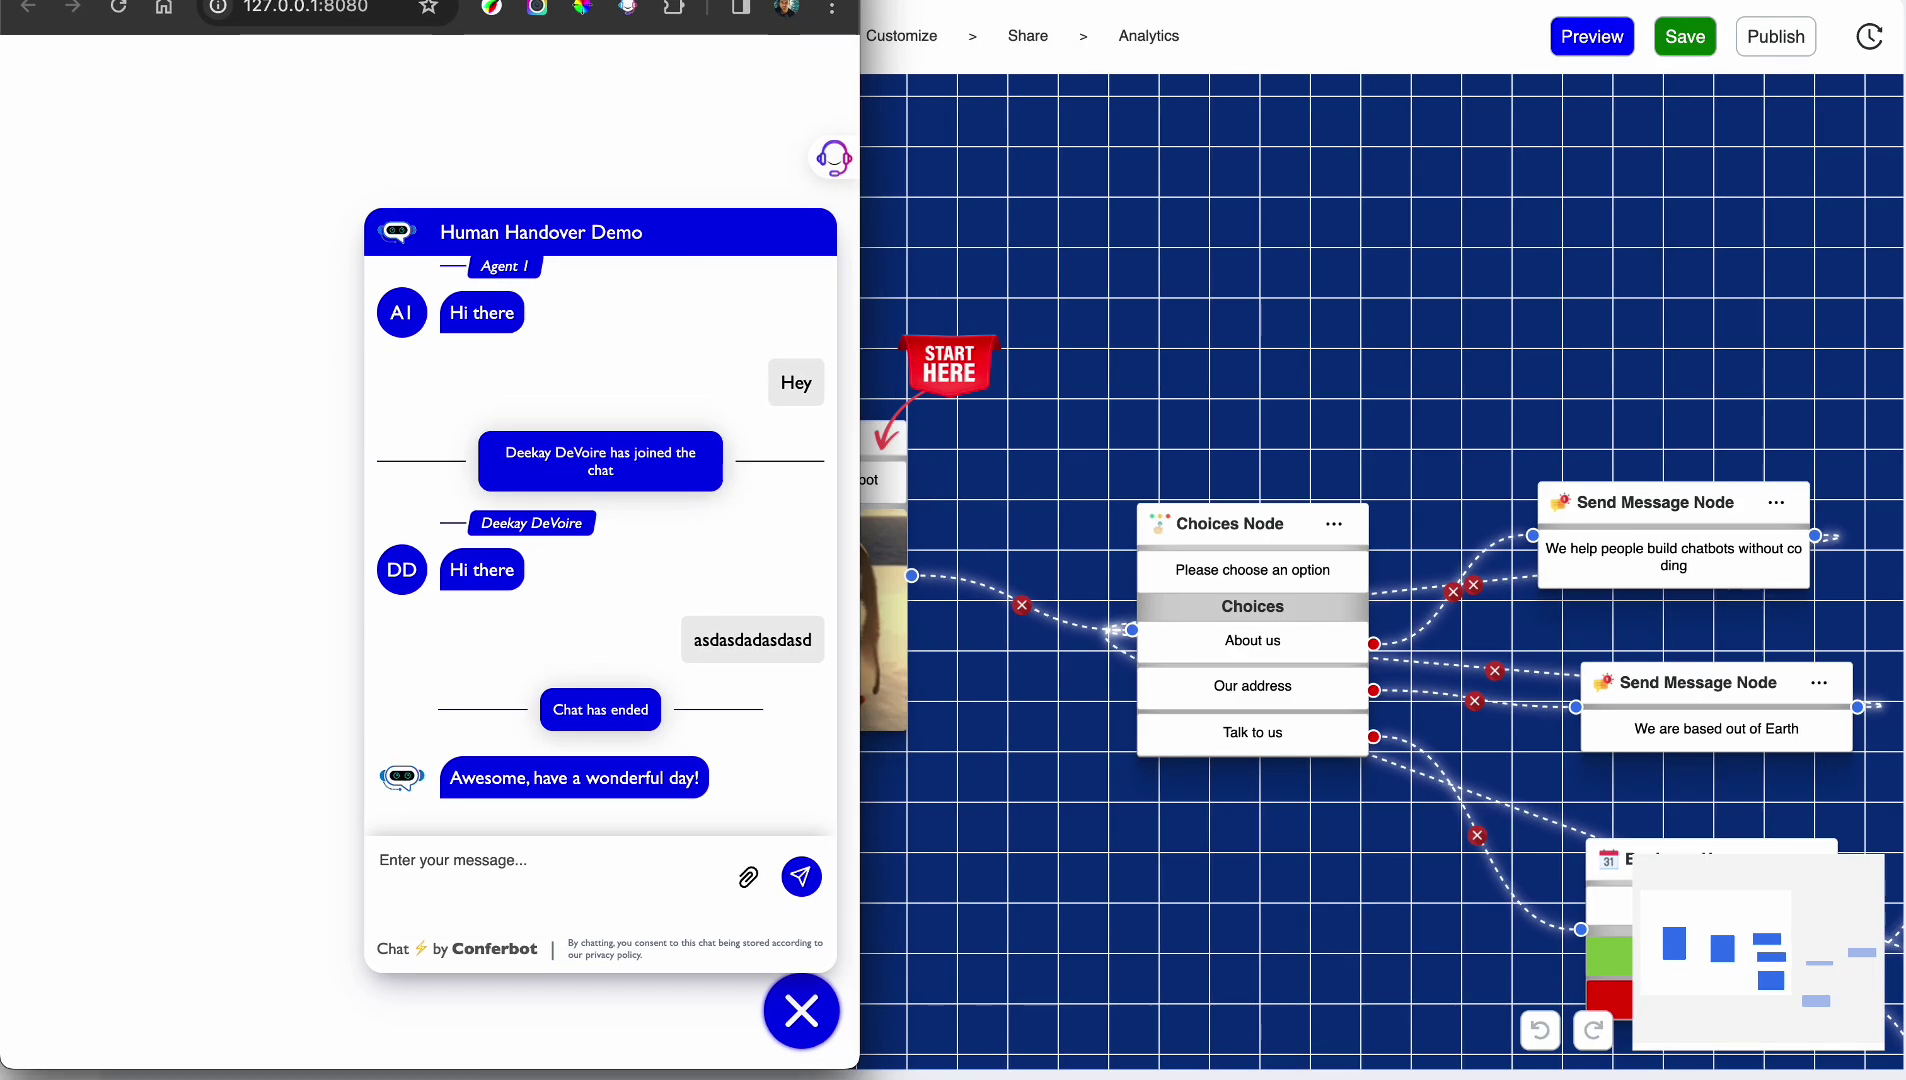
pyautogui.moveTo(1200, 298); pyautogui.dragTo(787, 56)
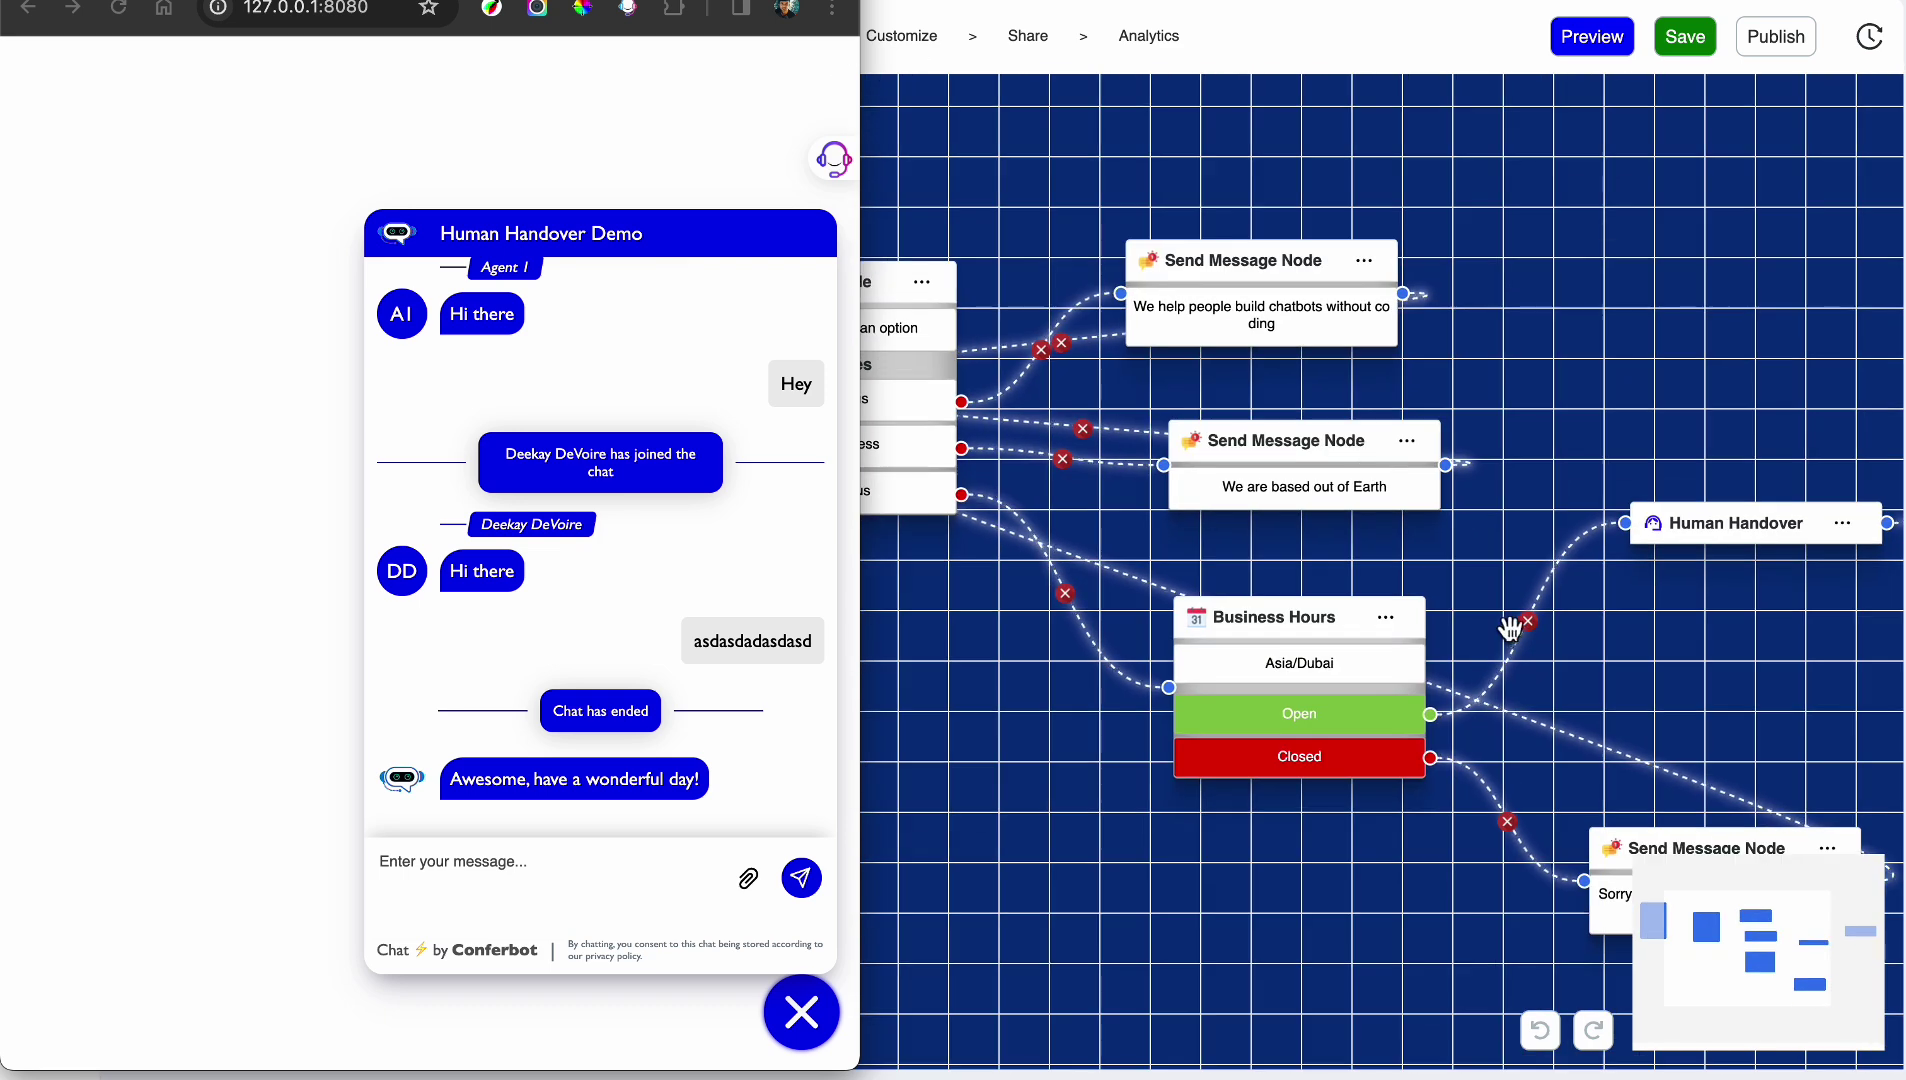
pyautogui.click(1308, 722)
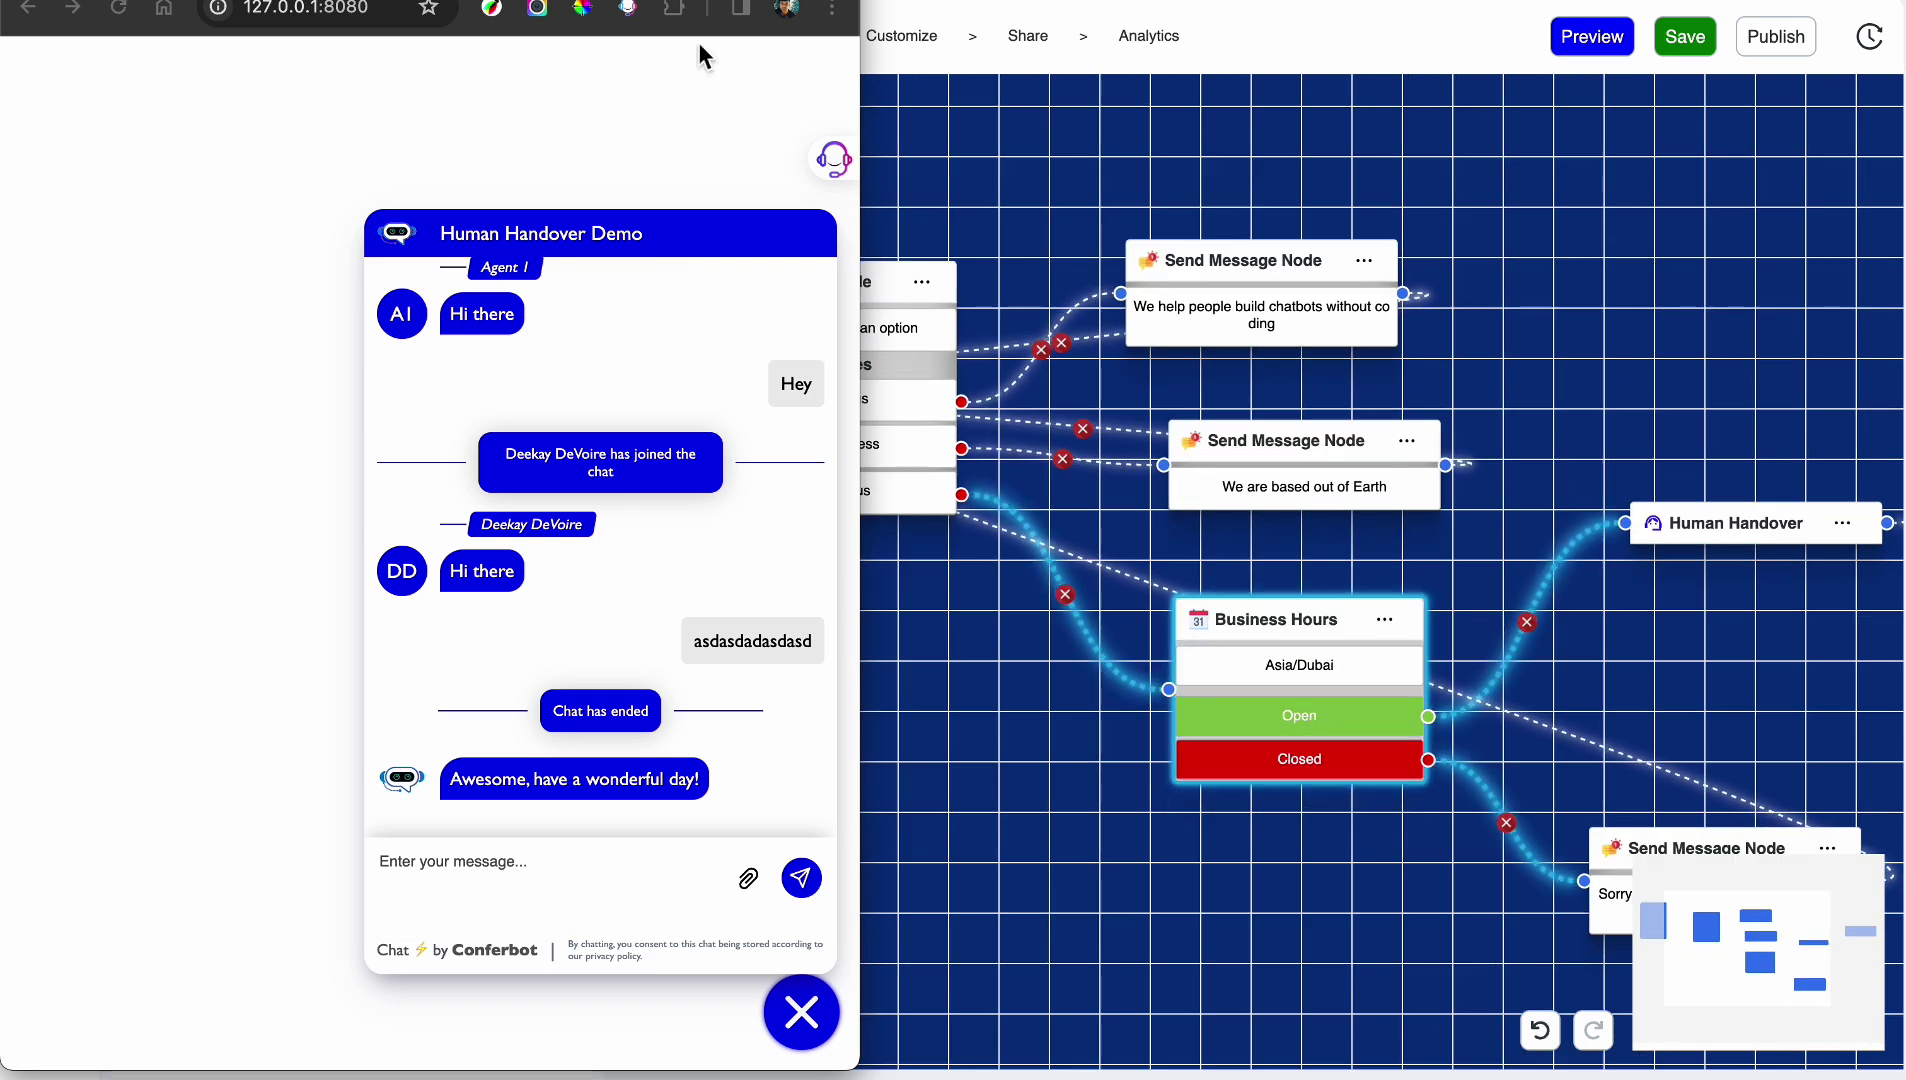
pyautogui.moveTo(660, 4); pyautogui.dragTo(1502, 5)
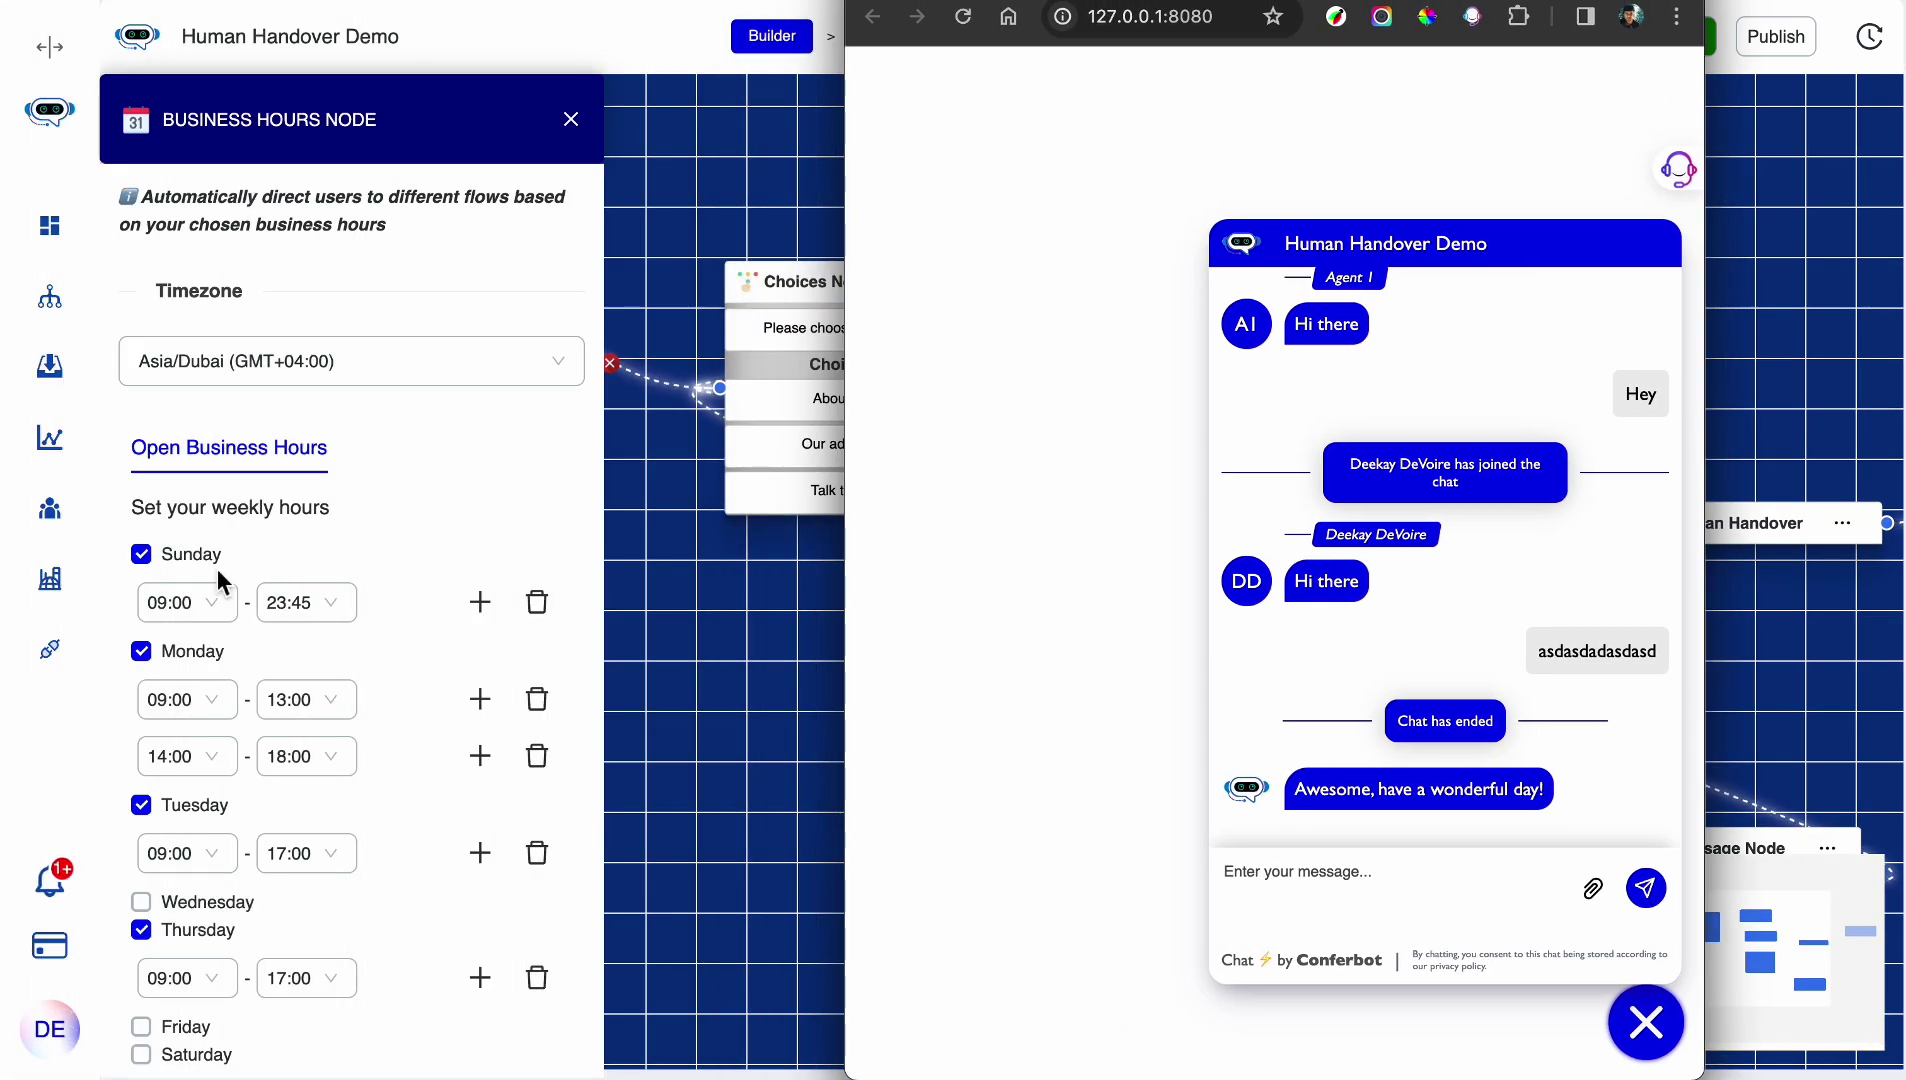
pyautogui.click(146, 549)
pyautogui.click(141, 554)
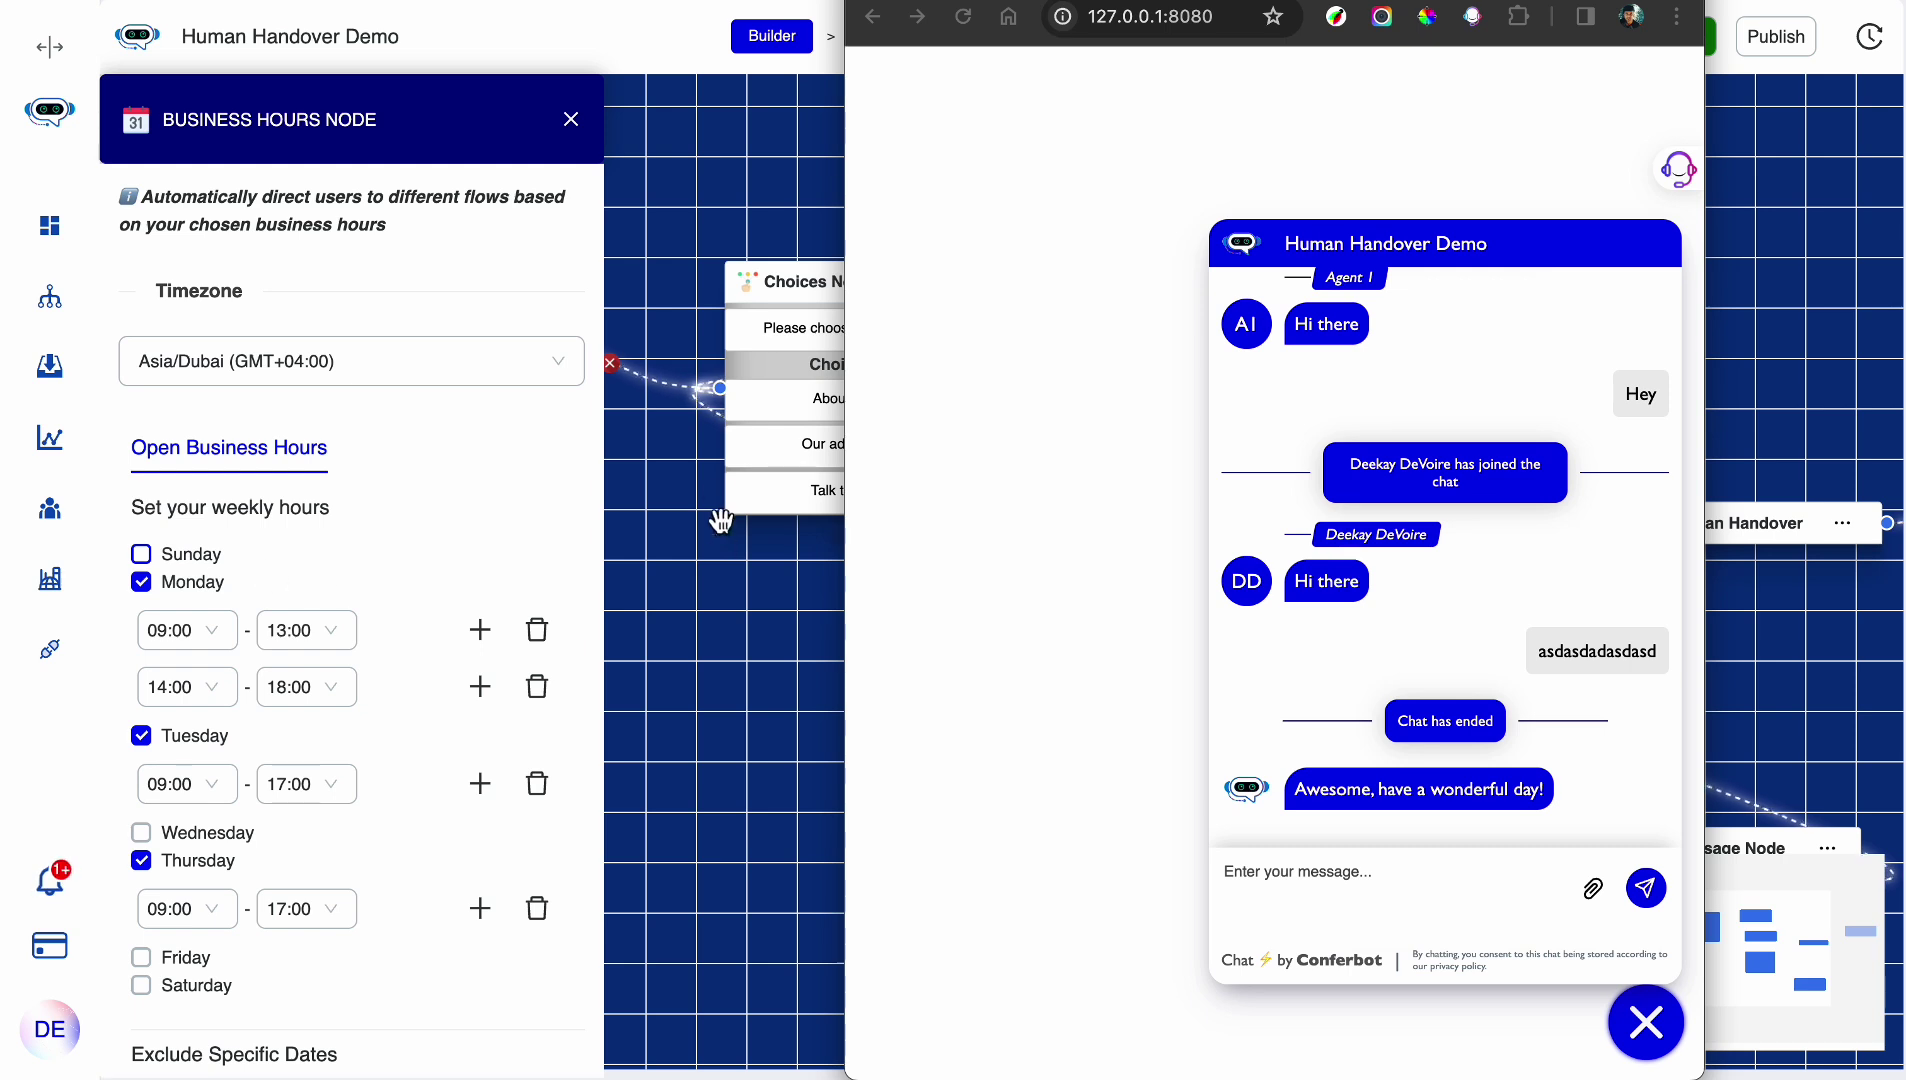
# - Save the chat flow and publish the chatbot with the changed business hours
pyautogui.moveTo(1400, 4); pyautogui.dragTo(1093, 105)
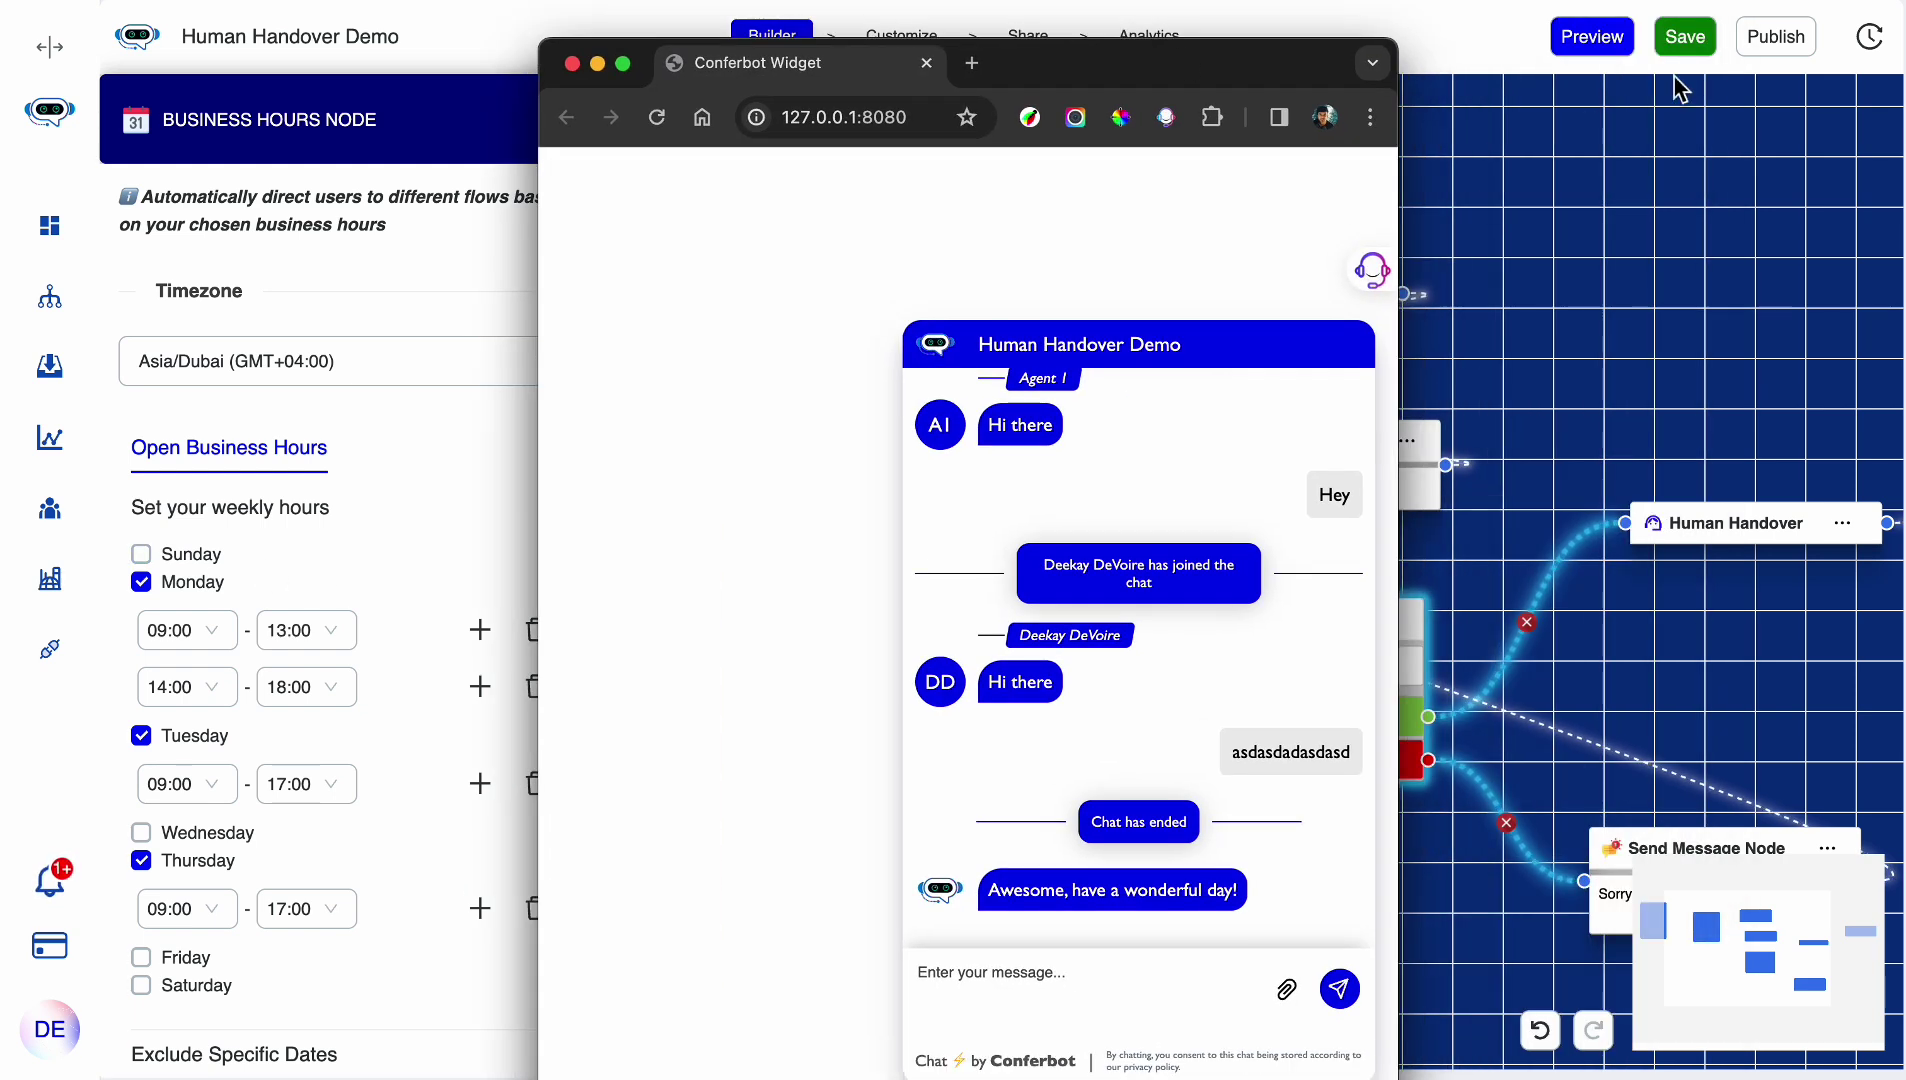
pyautogui.click(1685, 45)
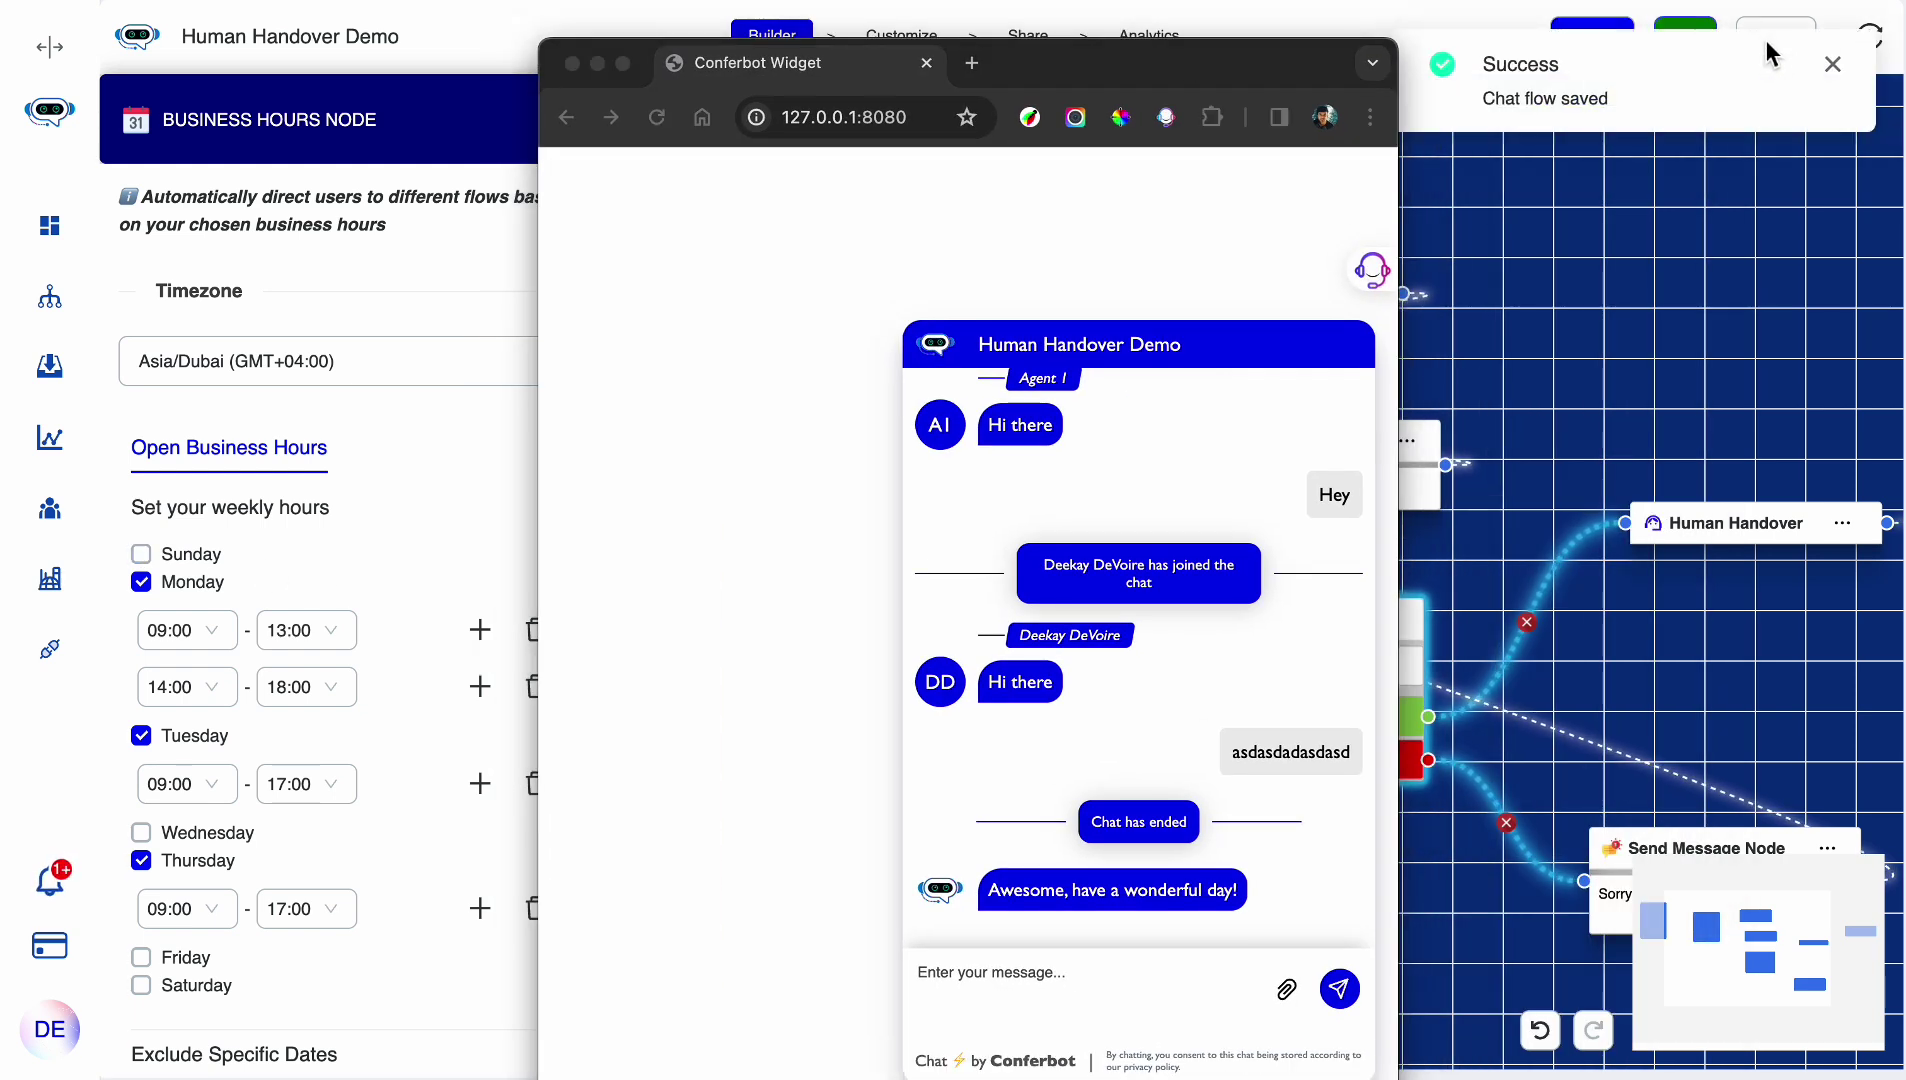
pyautogui.click(1834, 76)
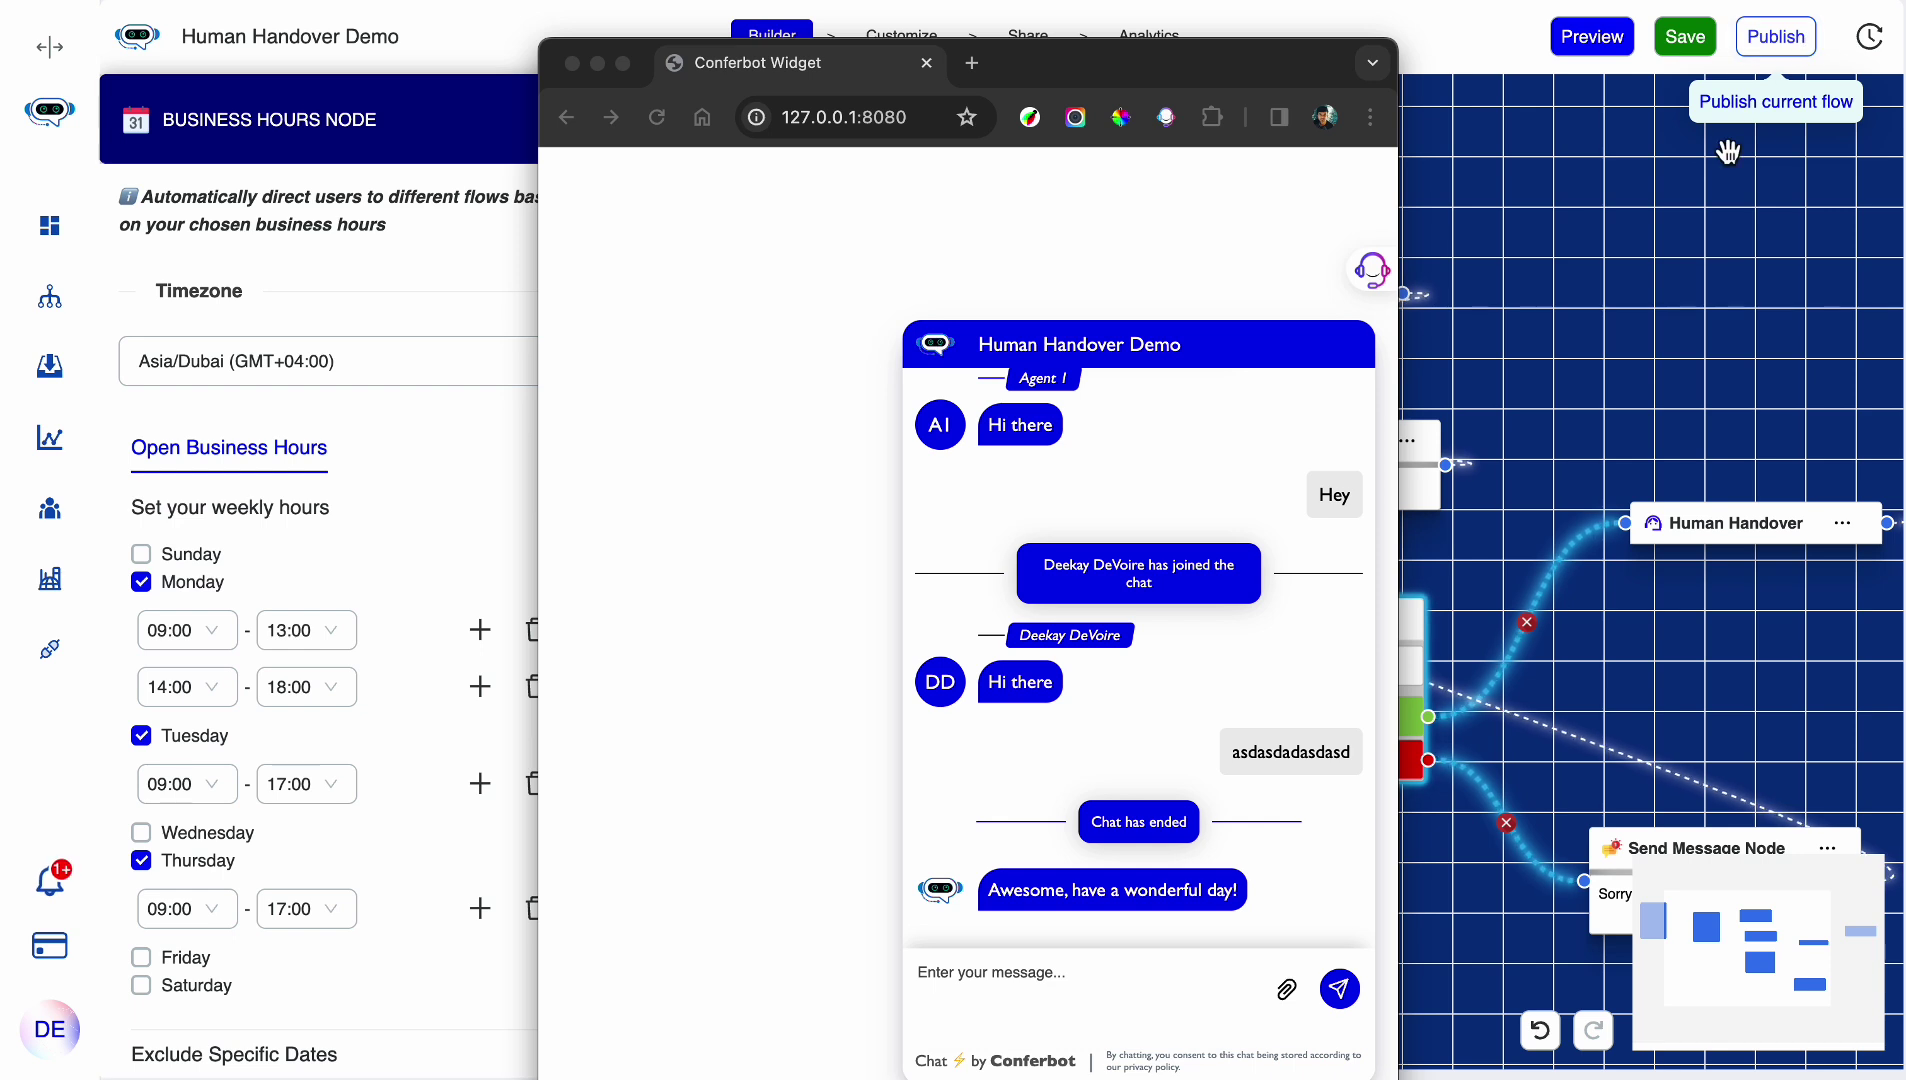
pyautogui.click(1776, 36)
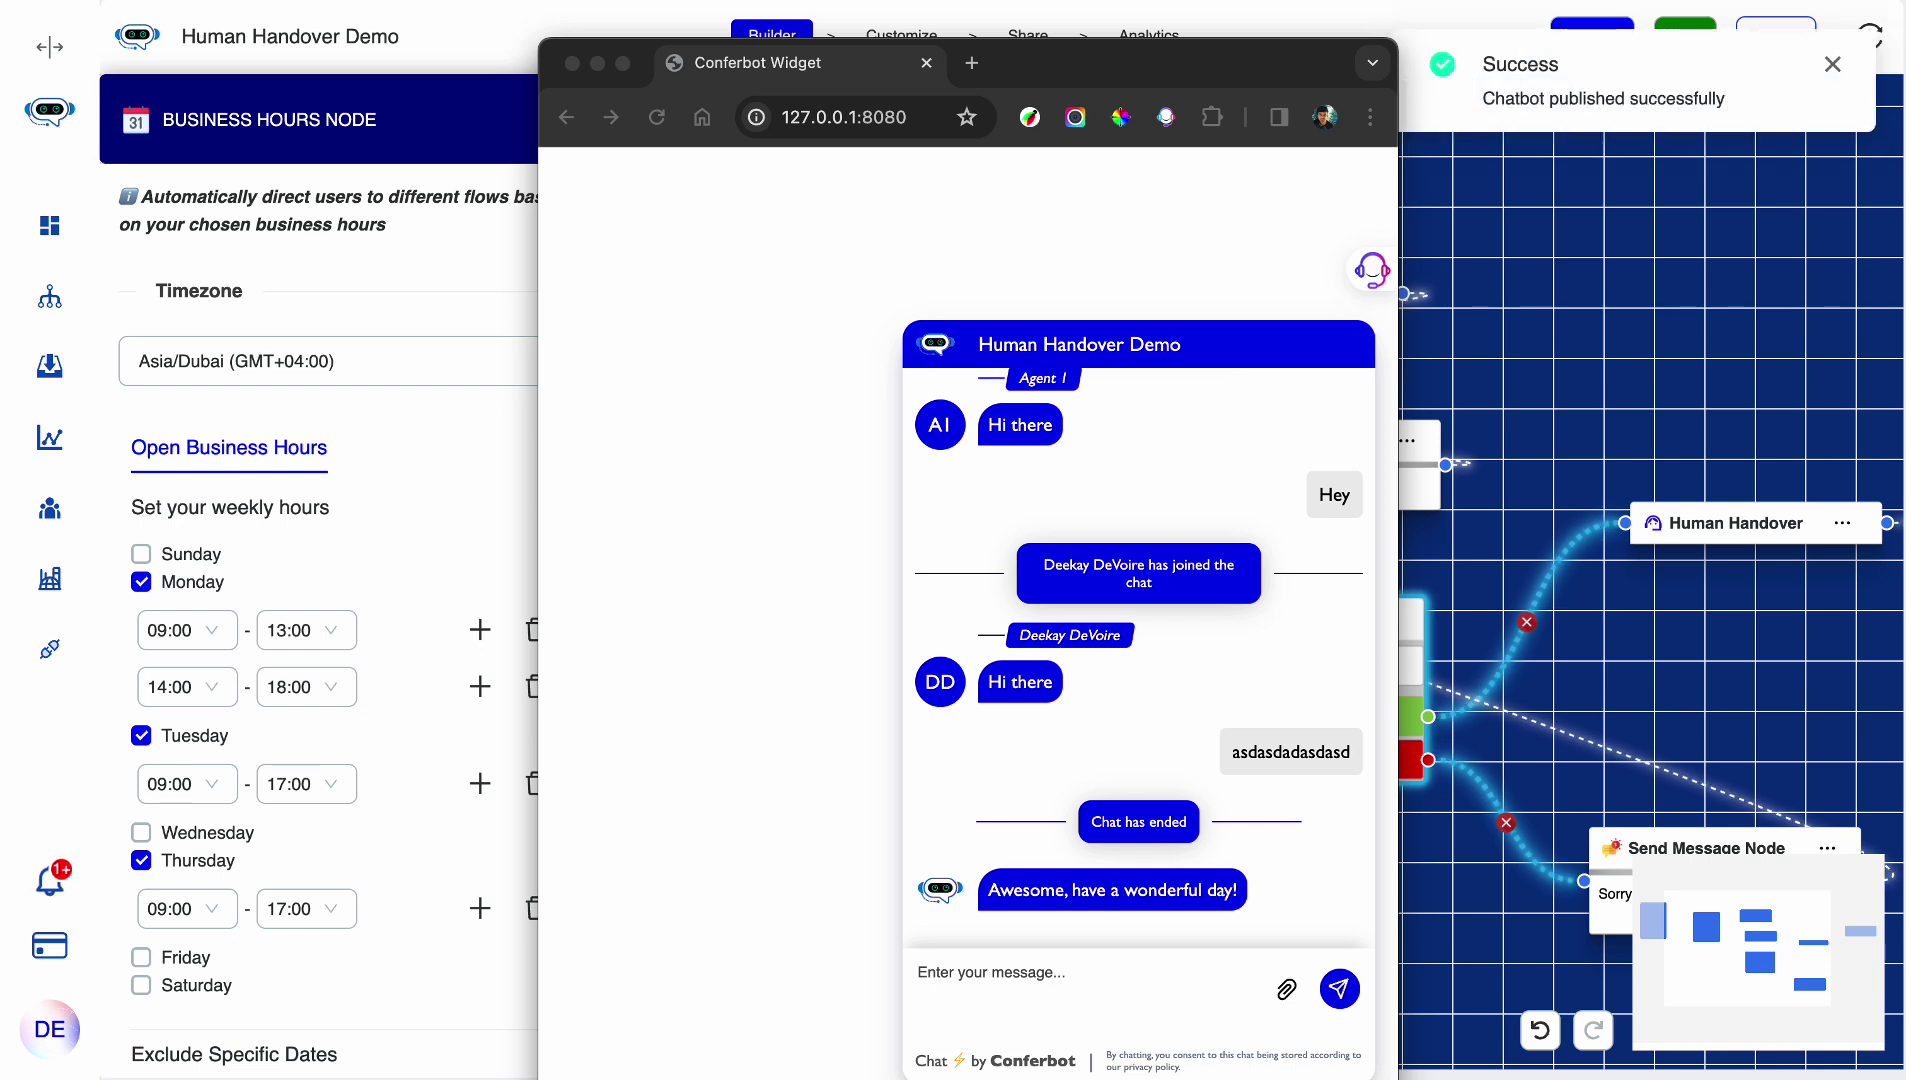
# - Reload the widget page, open the chat and choose "Talk to us" to test the flow outside business hours
pyautogui.click(683, 116)
pyautogui.moveTo(1083, 79); pyautogui.dragTo(764, 0)
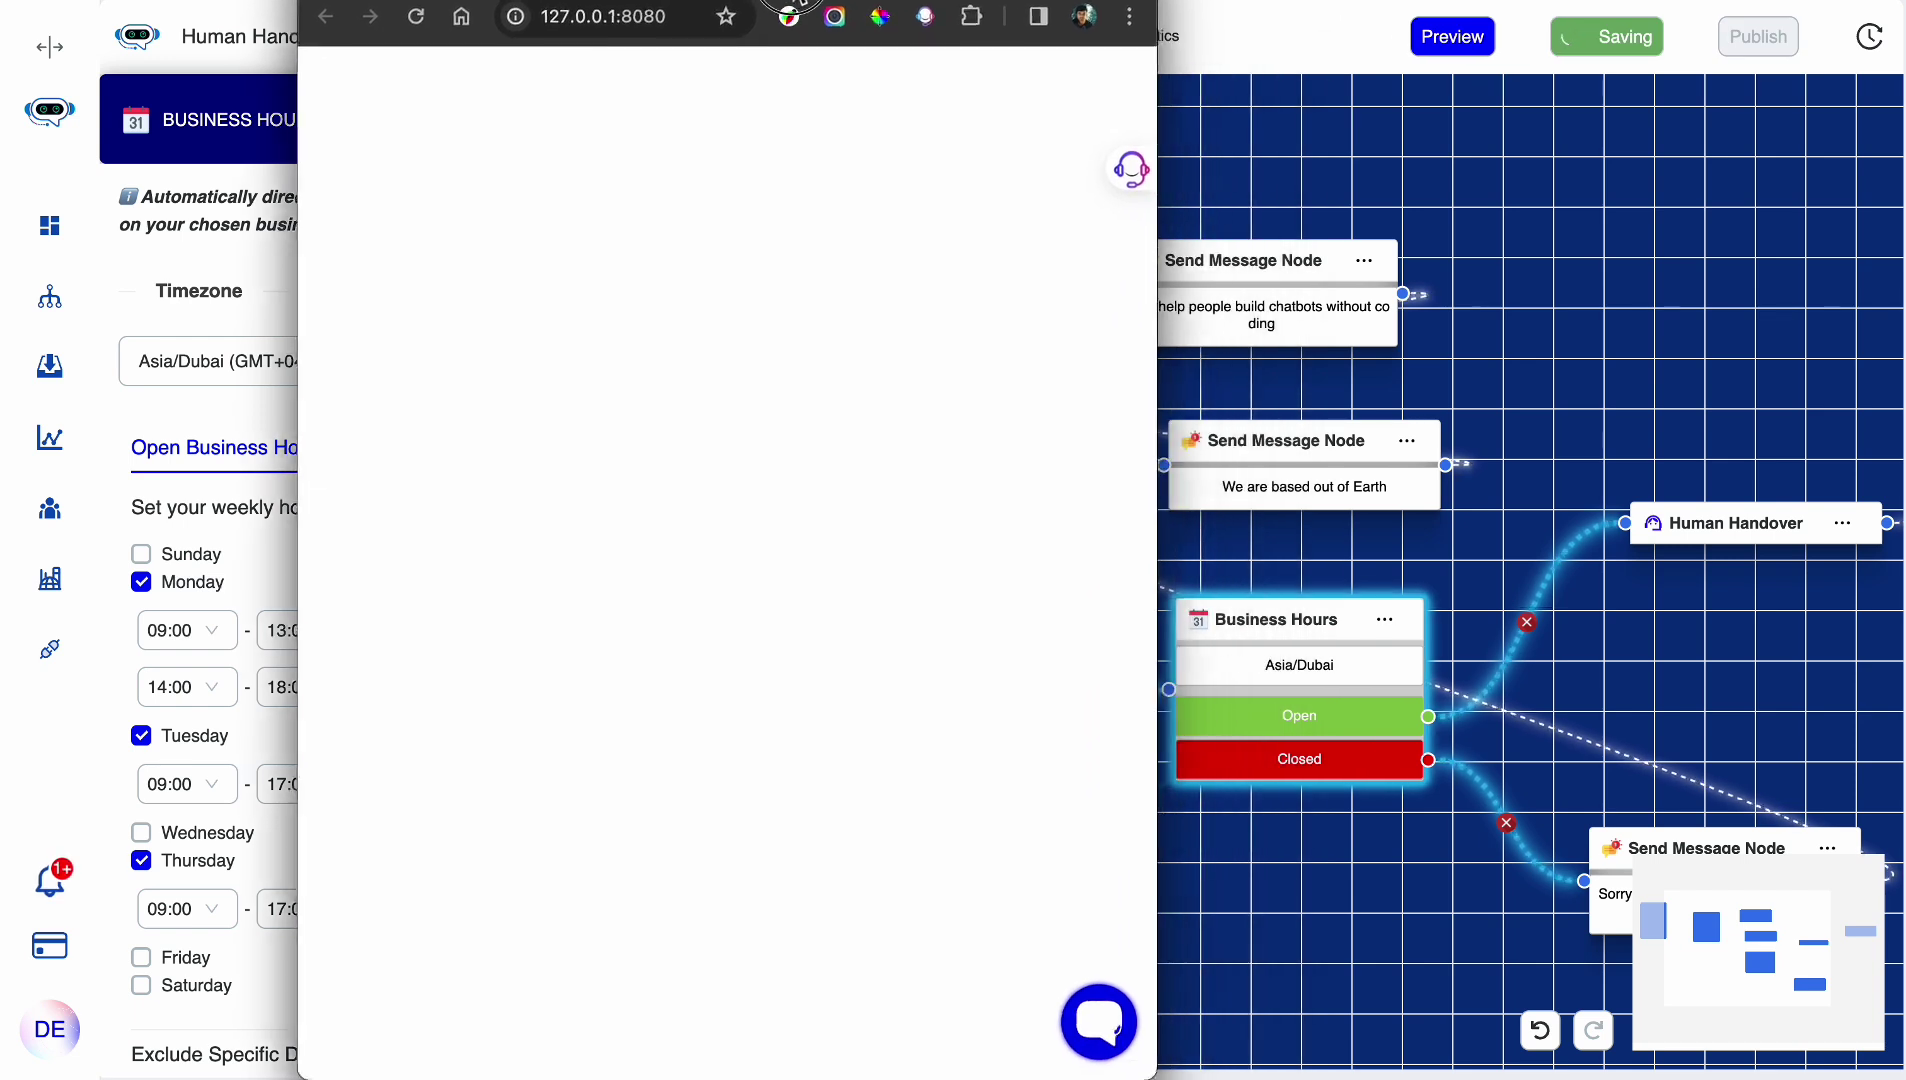
pyautogui.click(1116, 1031)
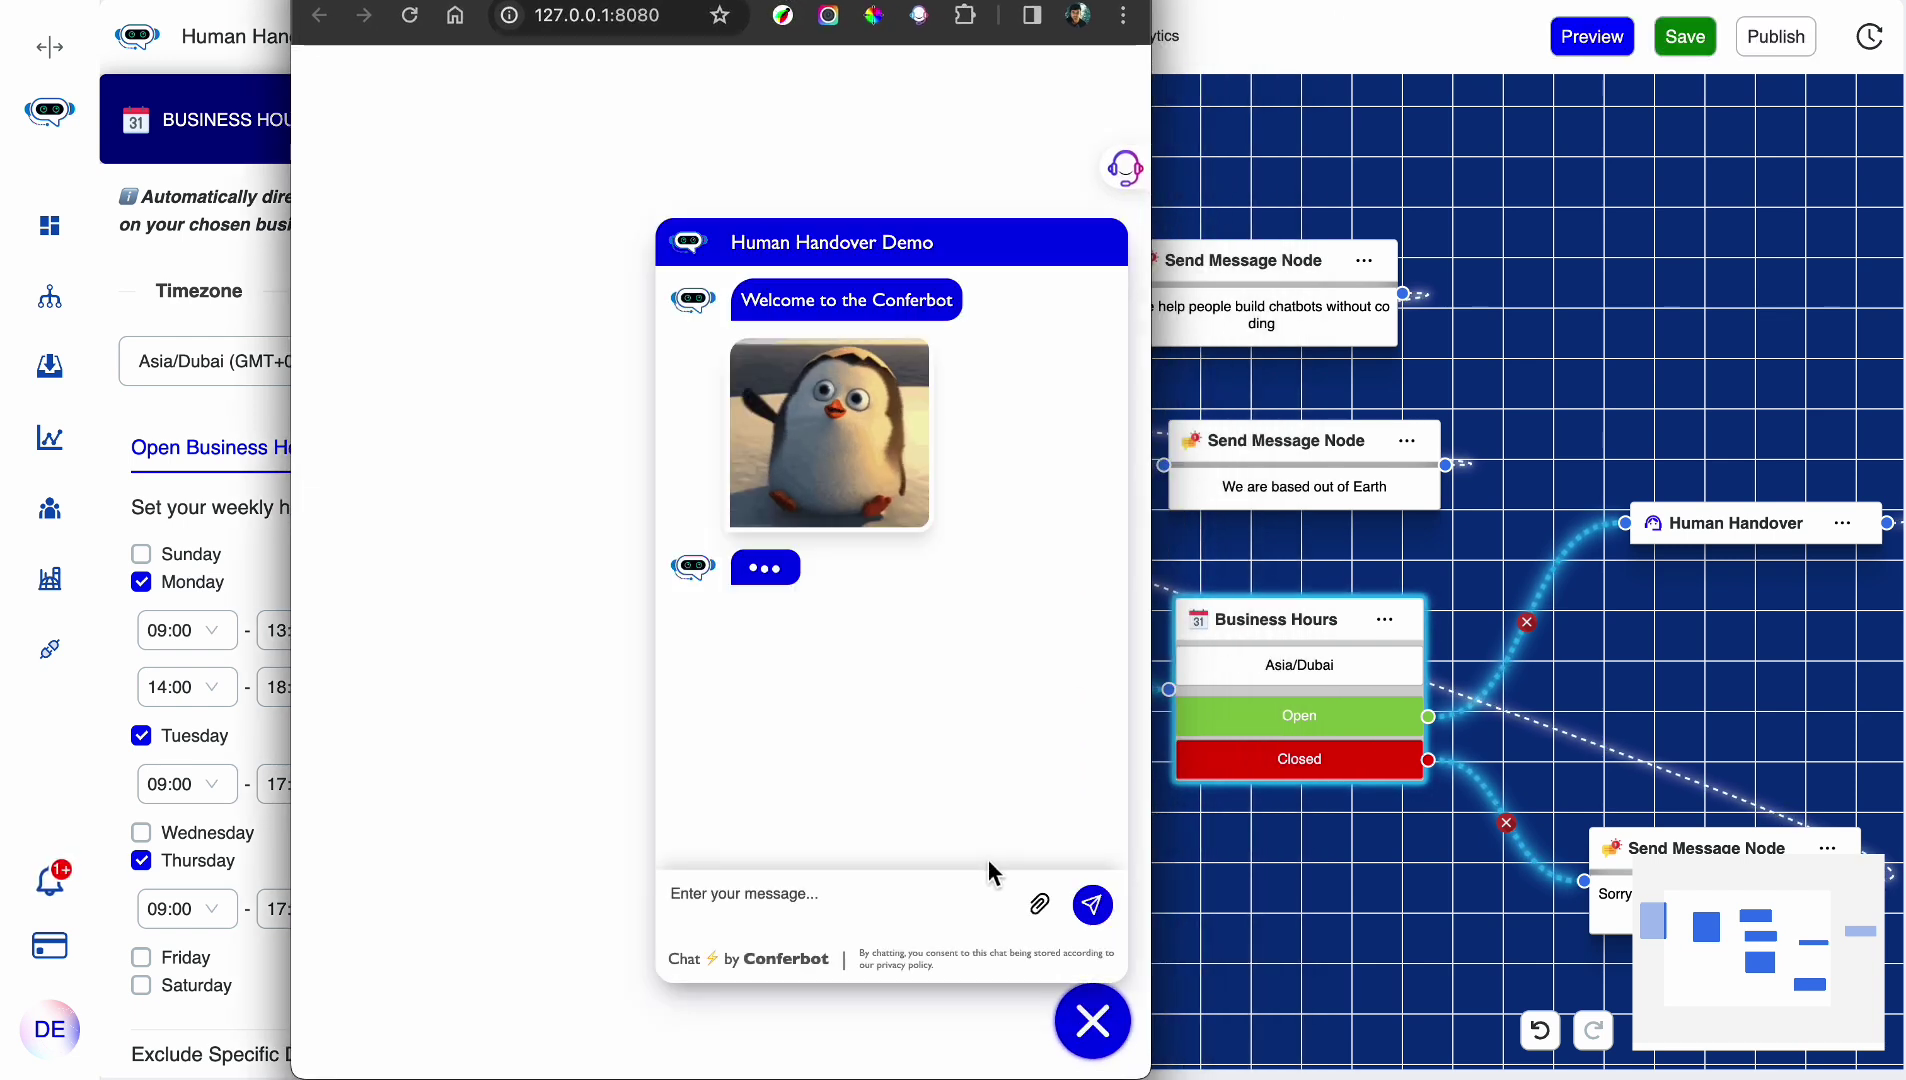
pyautogui.click(1014, 646)
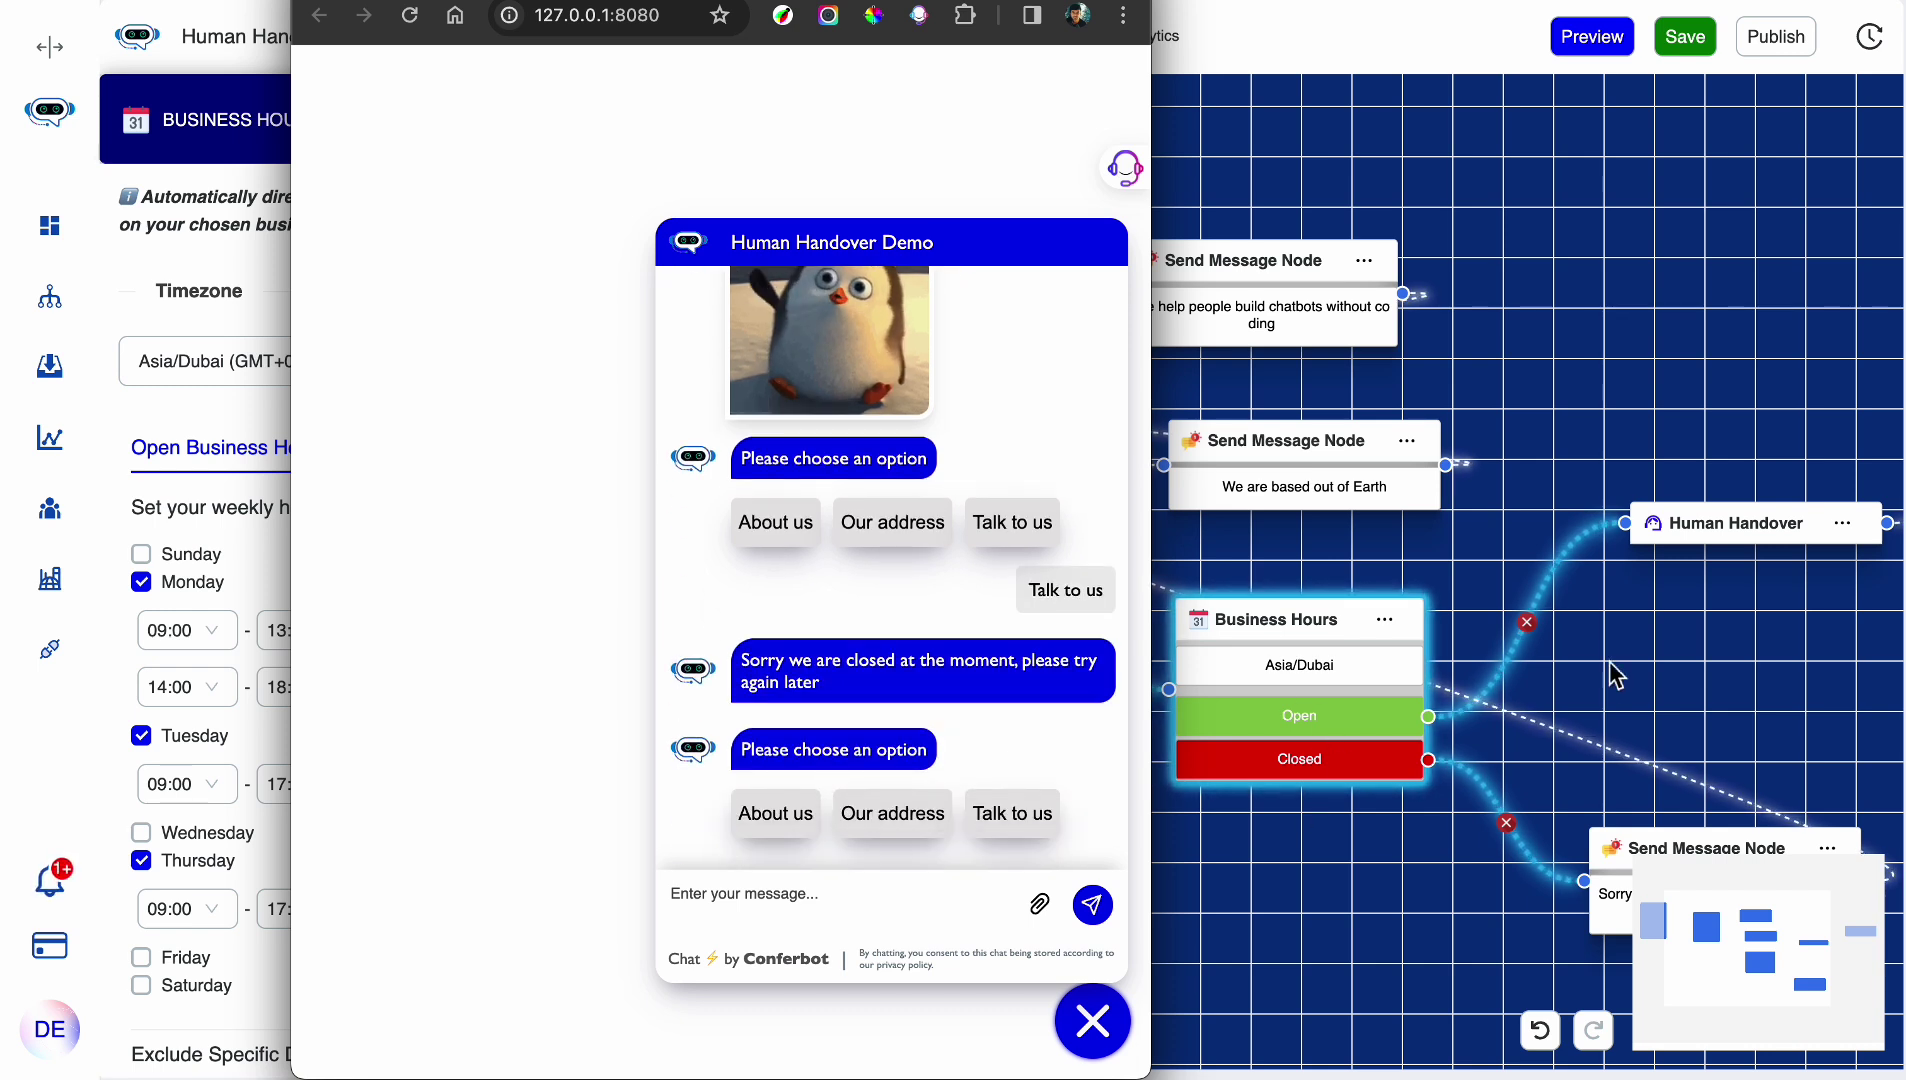
# - Close the widget window and the Business Hours node's settings to return to the whole chat flow
pyautogui.moveTo(1363, 851); pyautogui.dragTo(1561, 805)
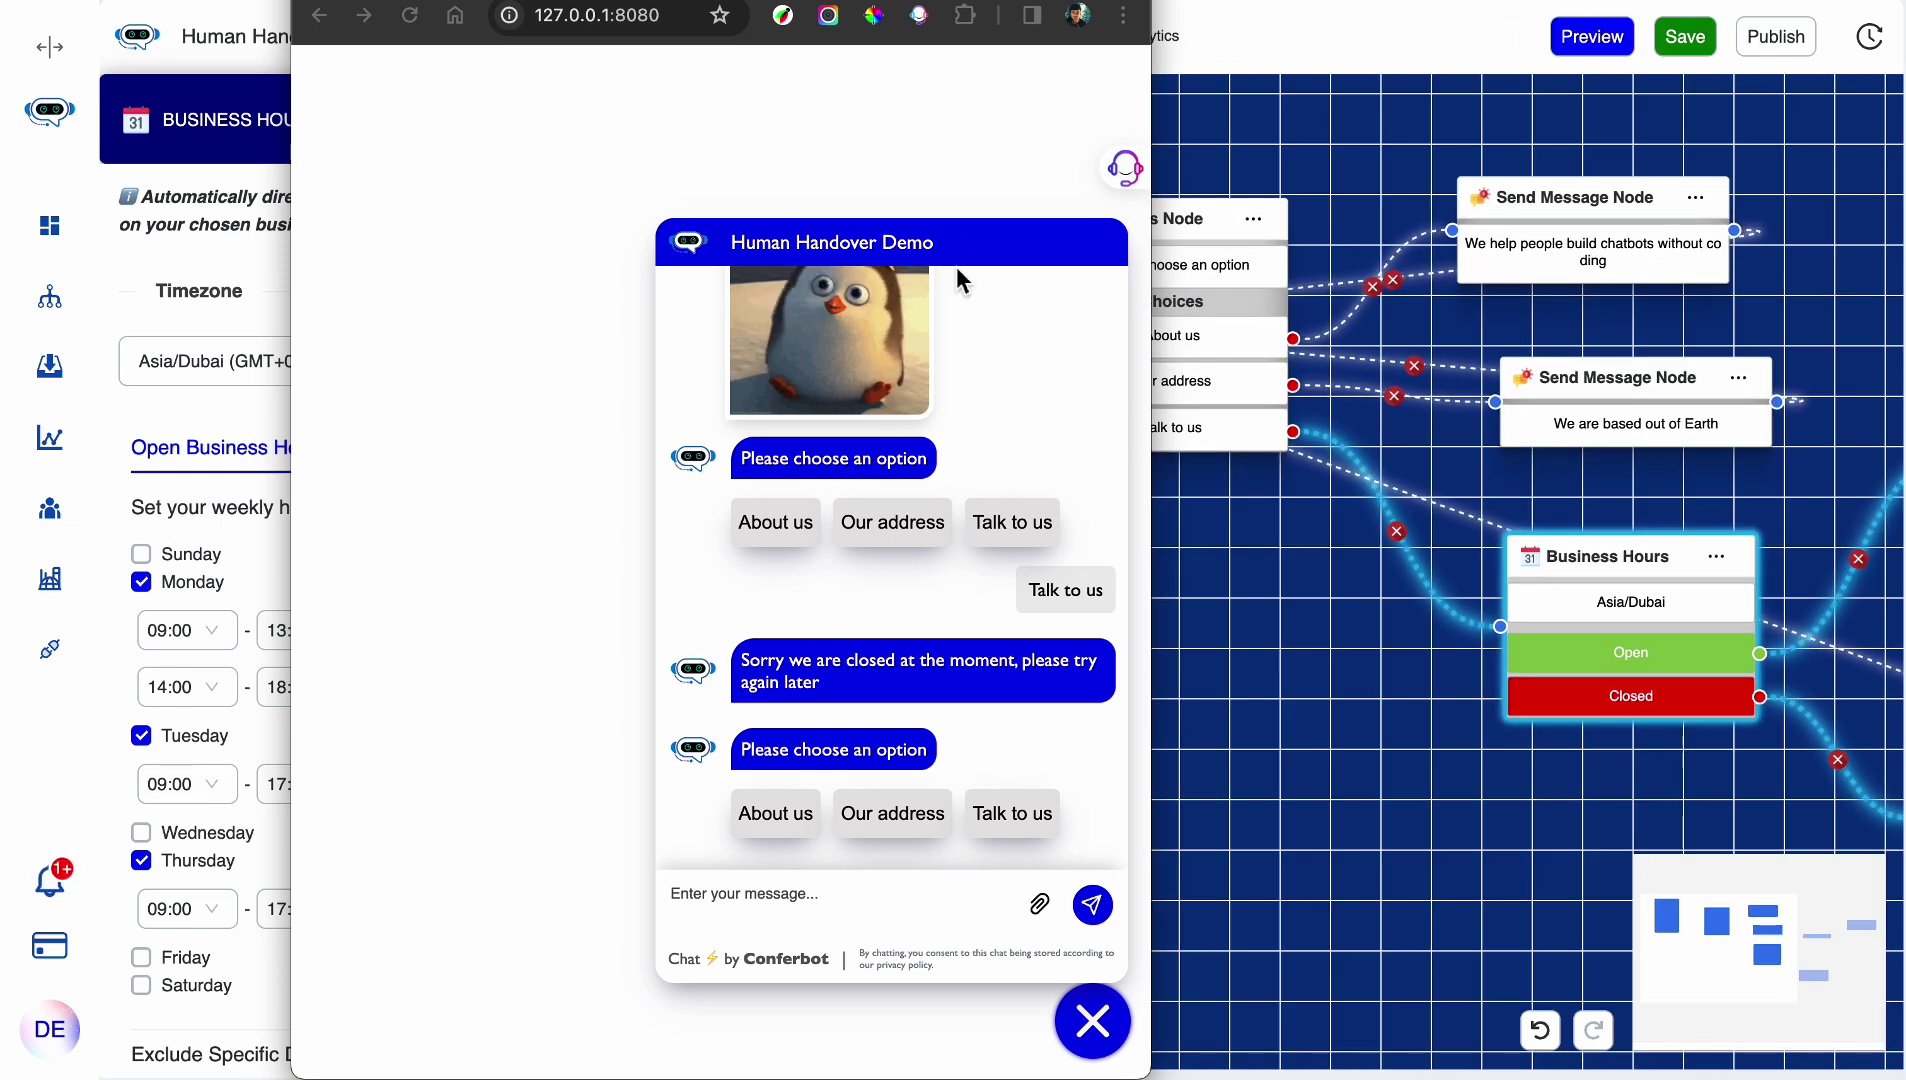
pyautogui.press('super+w')
pyautogui.moveTo(855, 596); pyautogui.dragTo(1015, 770)
pyautogui.click(570, 120)
pyautogui.moveTo(615, 570); pyautogui.dragTo(615, 684)
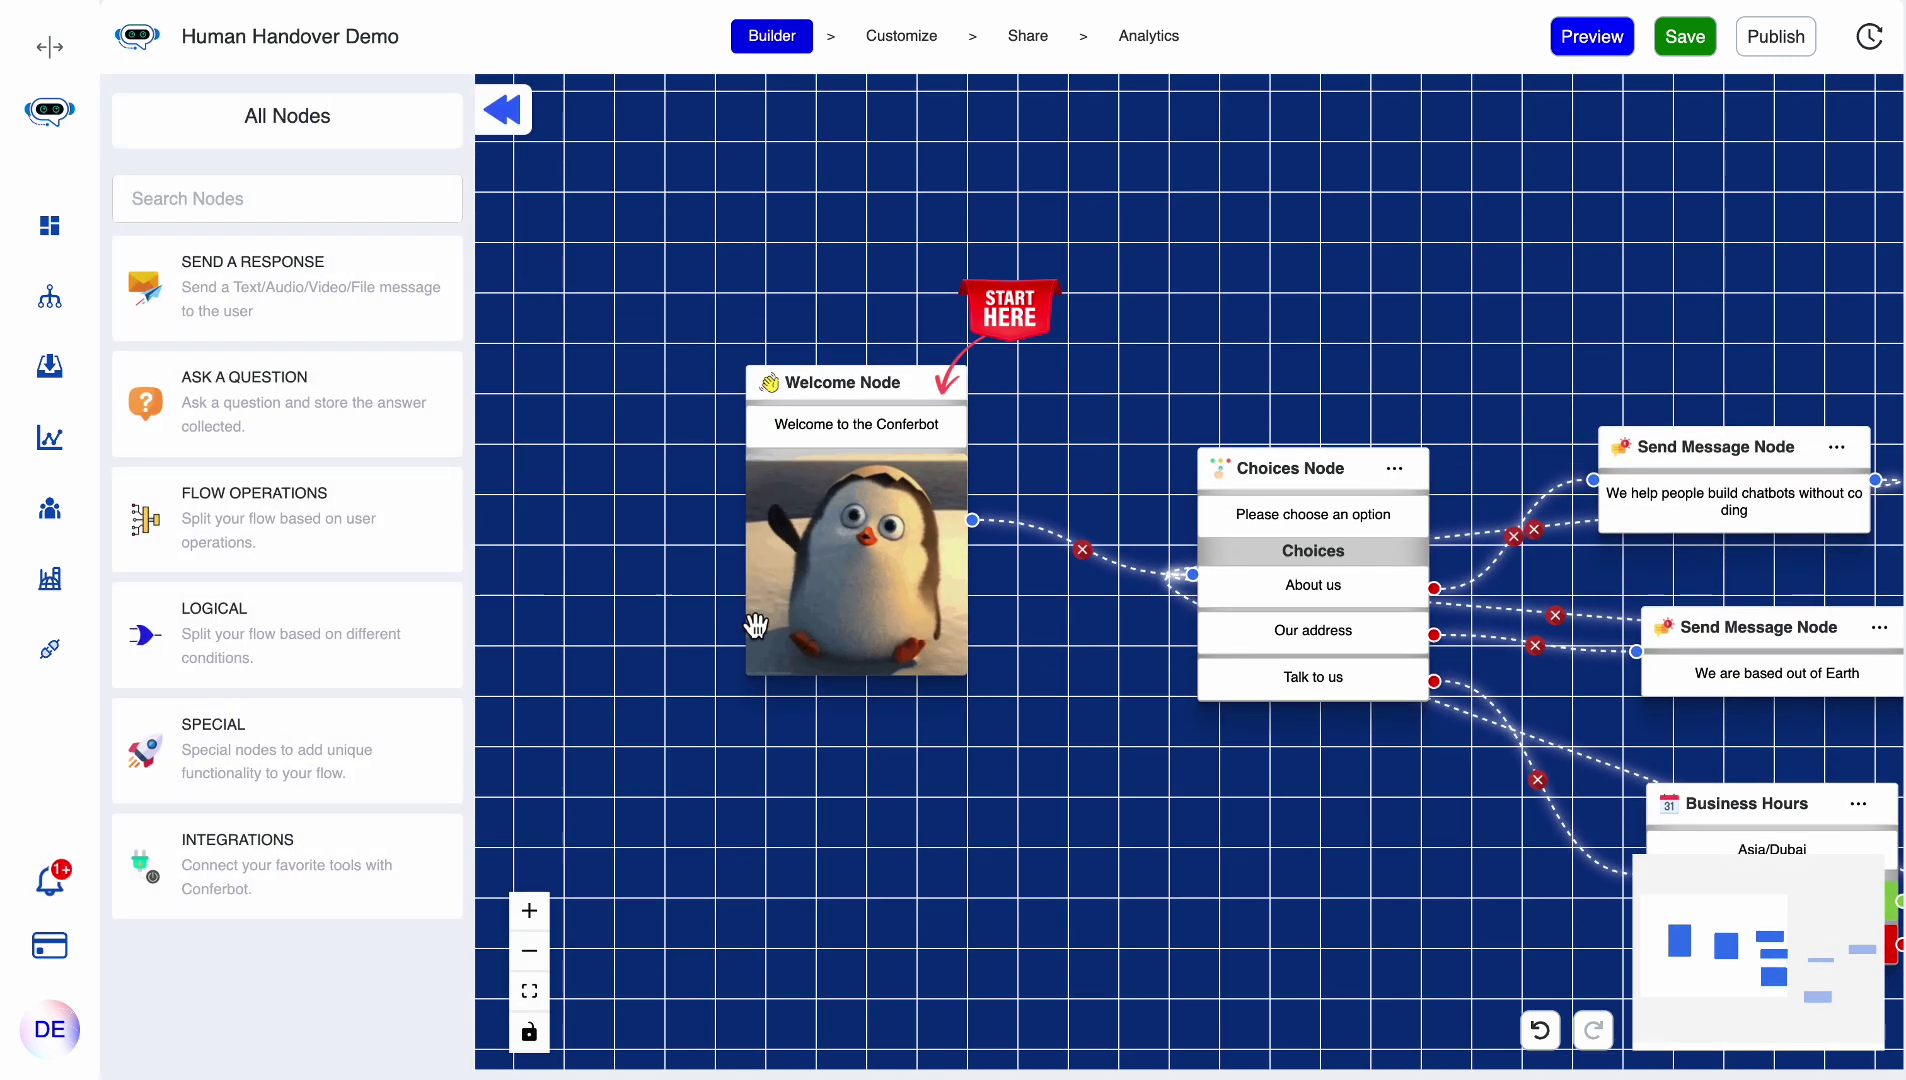
pyautogui.moveTo(1396, 351); pyautogui.dragTo(1161, 334)
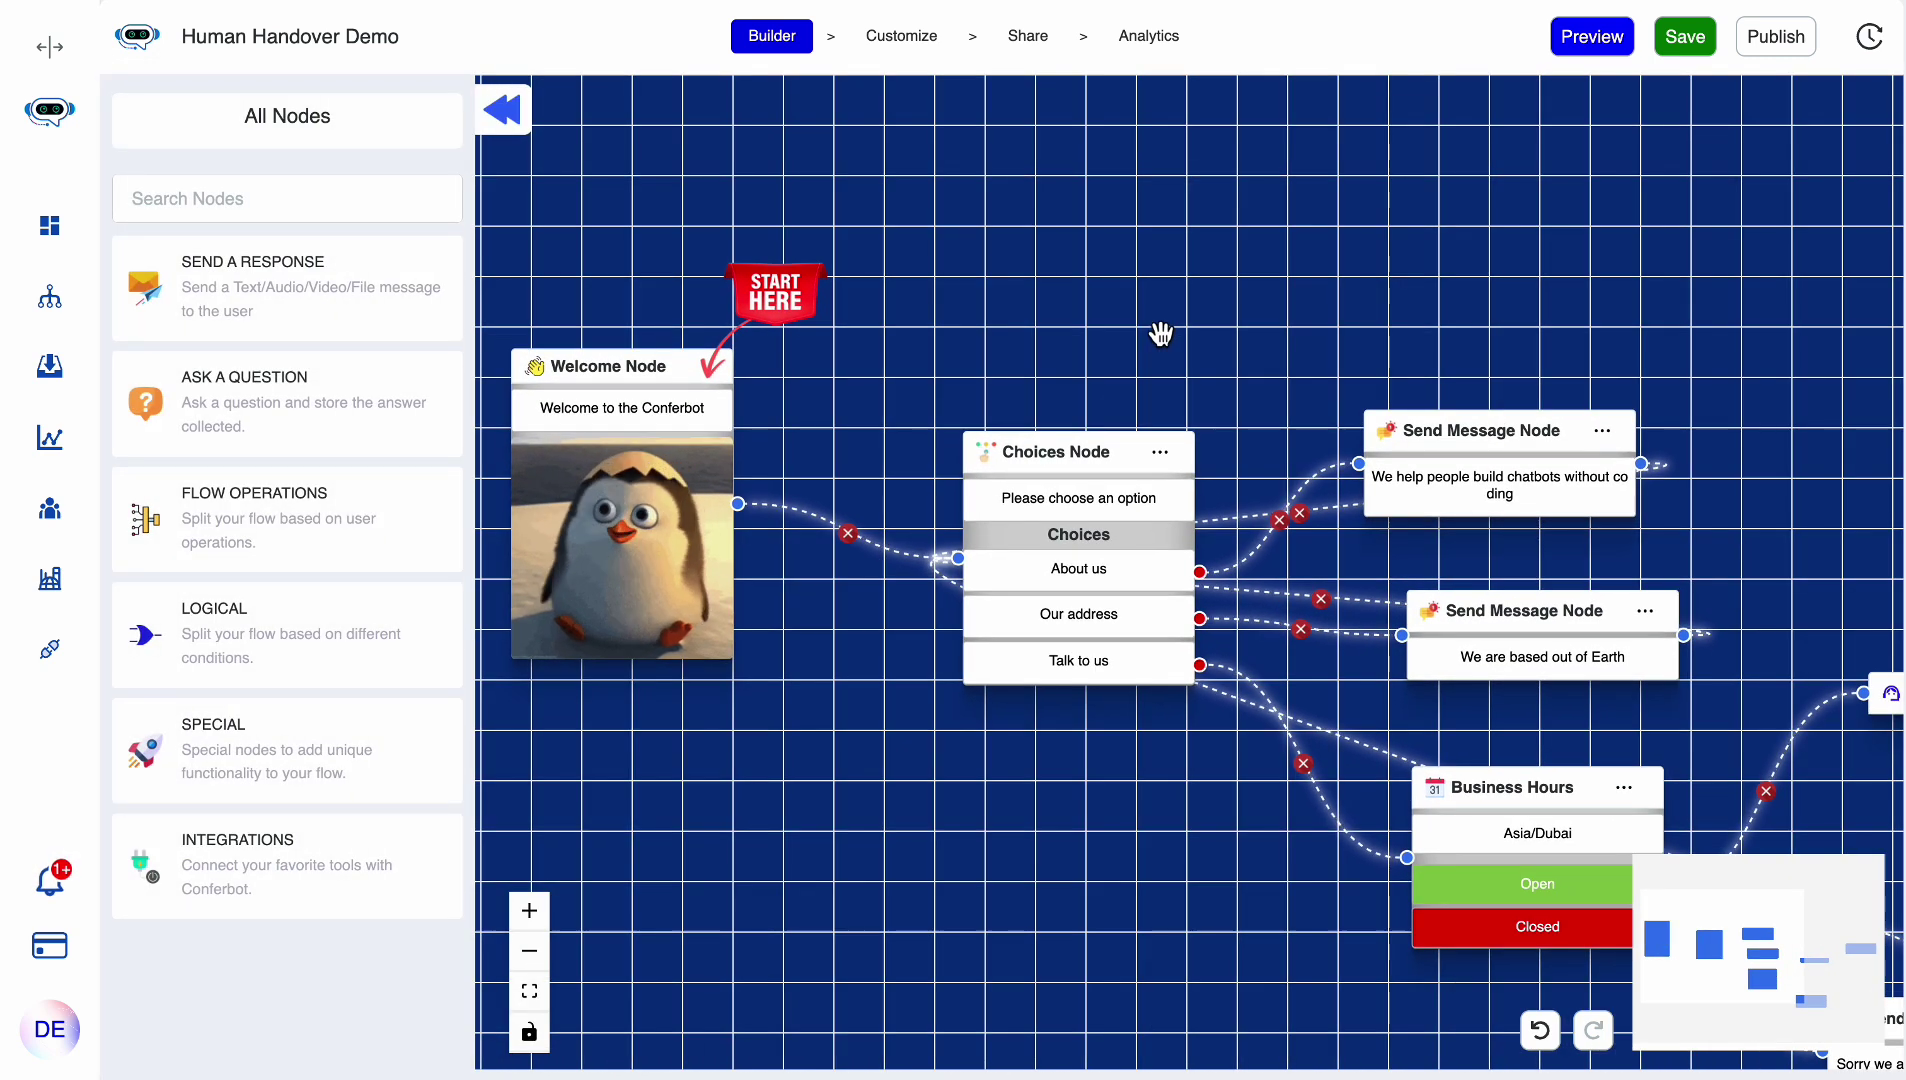